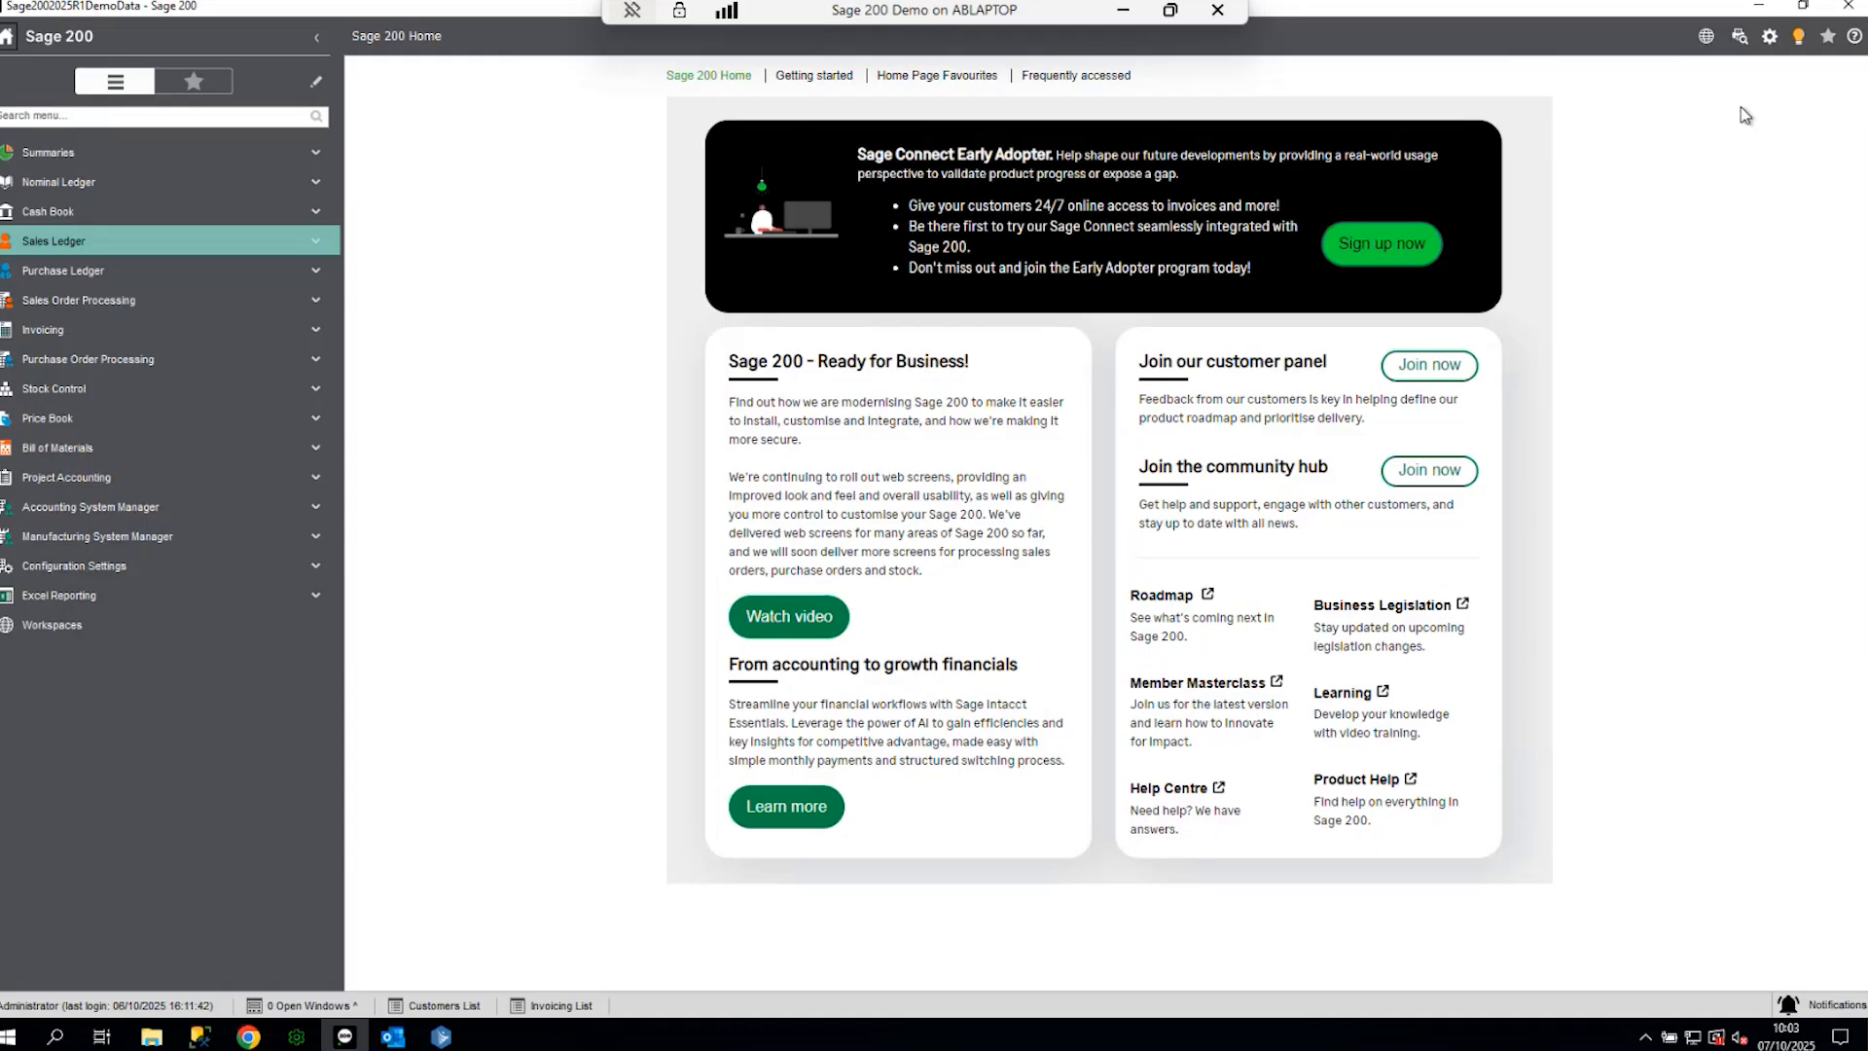
# - Launch Sage Report Designer from Settings, then close it to return to Sage 200
pyautogui.click(1771, 39)
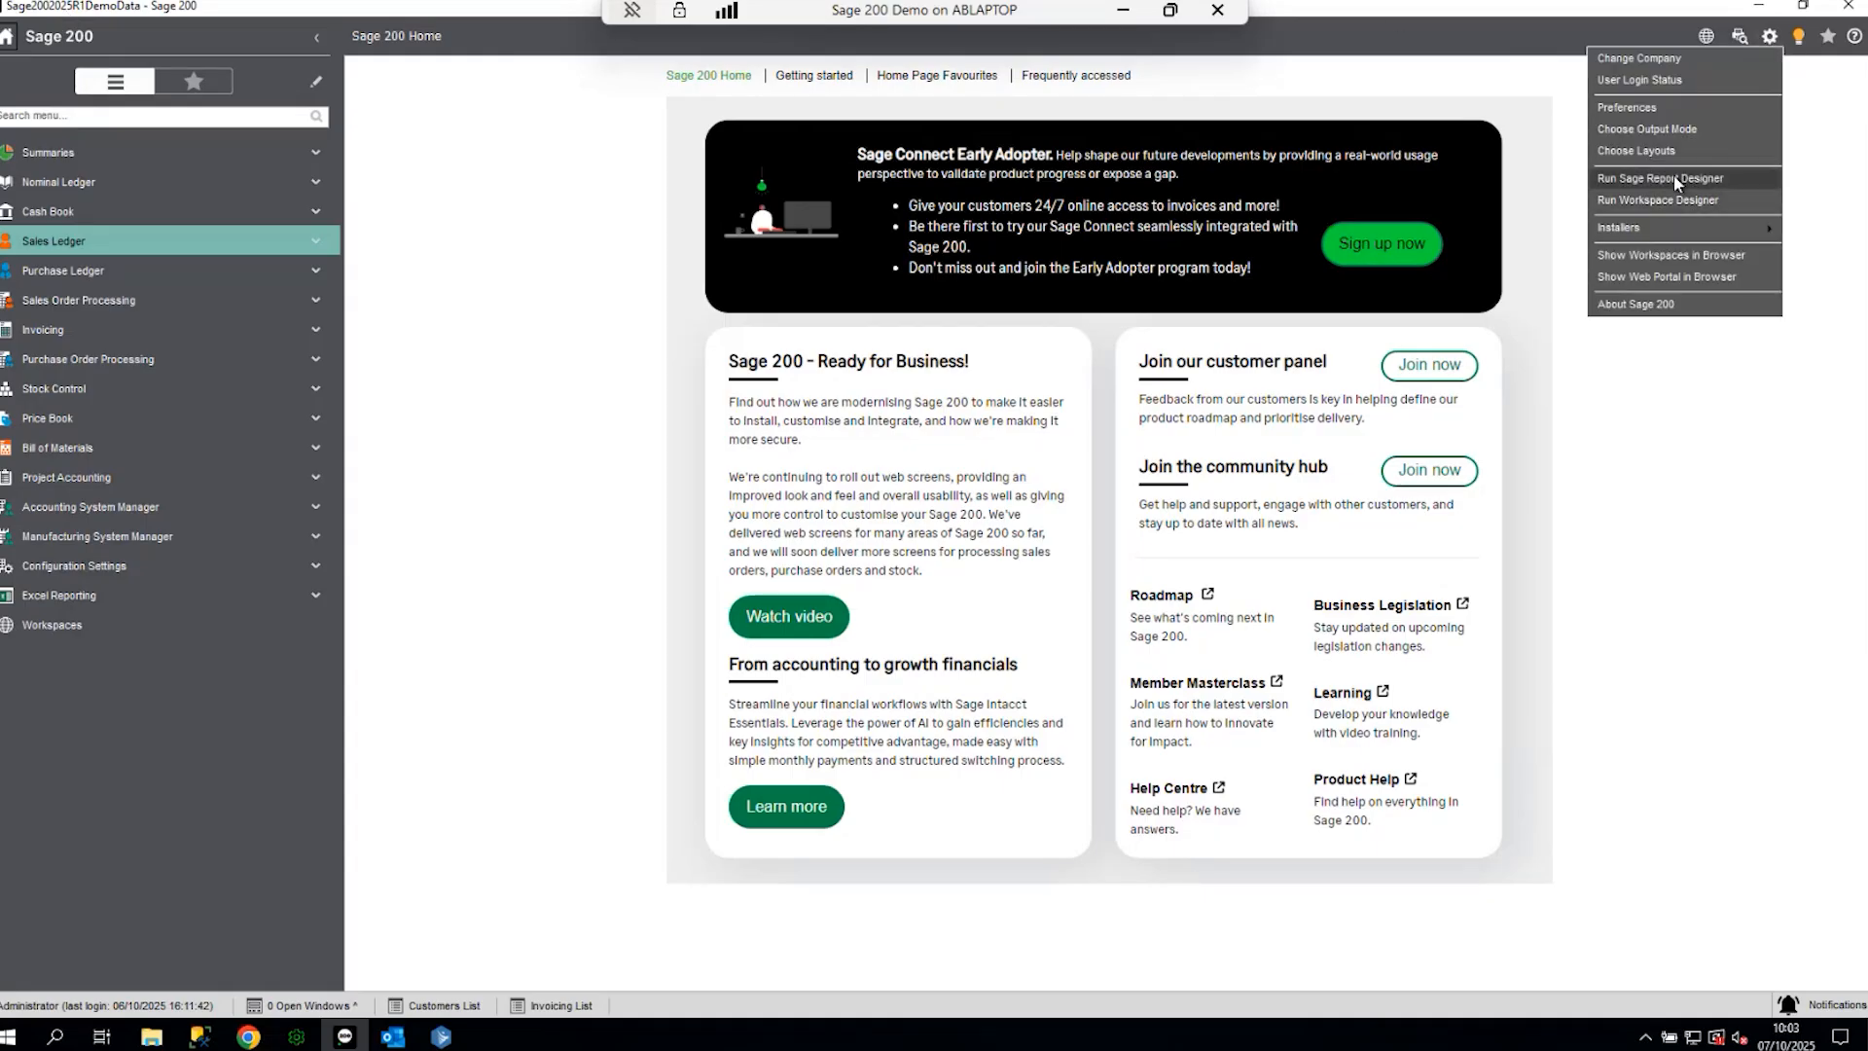
pyautogui.click(1675, 182)
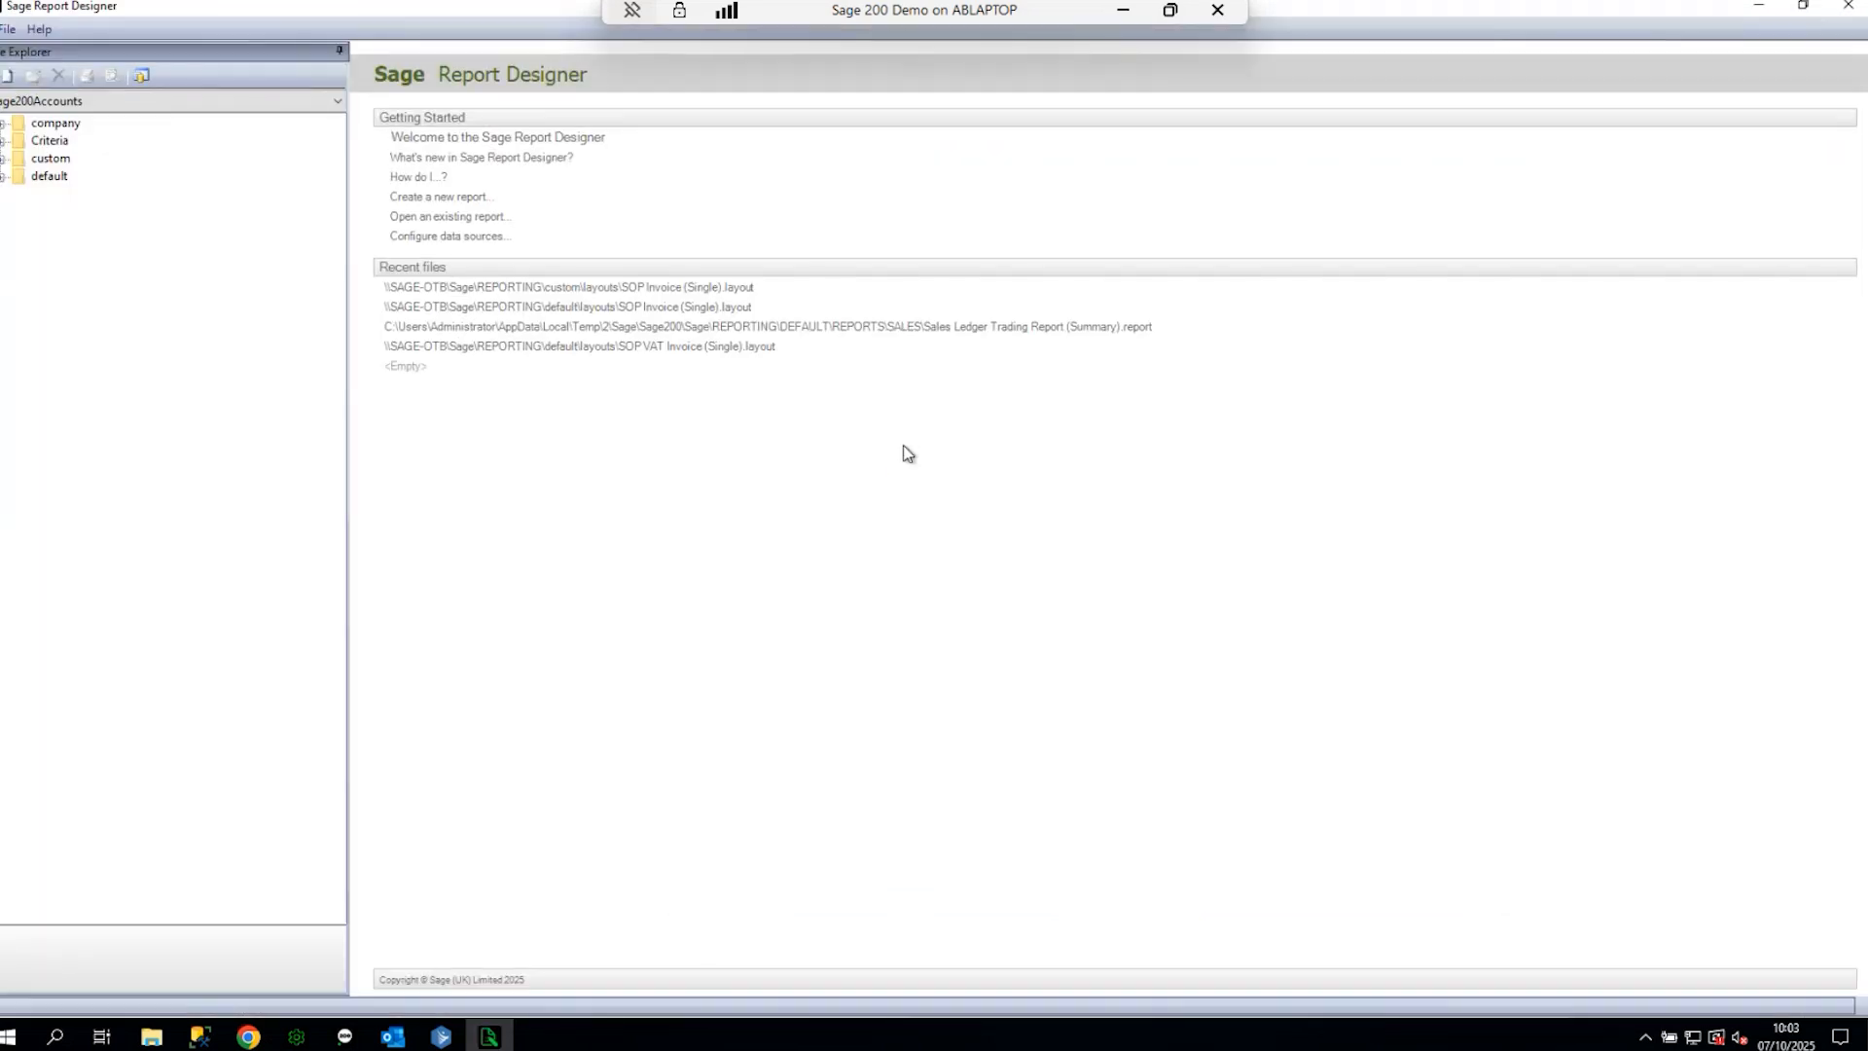
pyautogui.click(1846, 10)
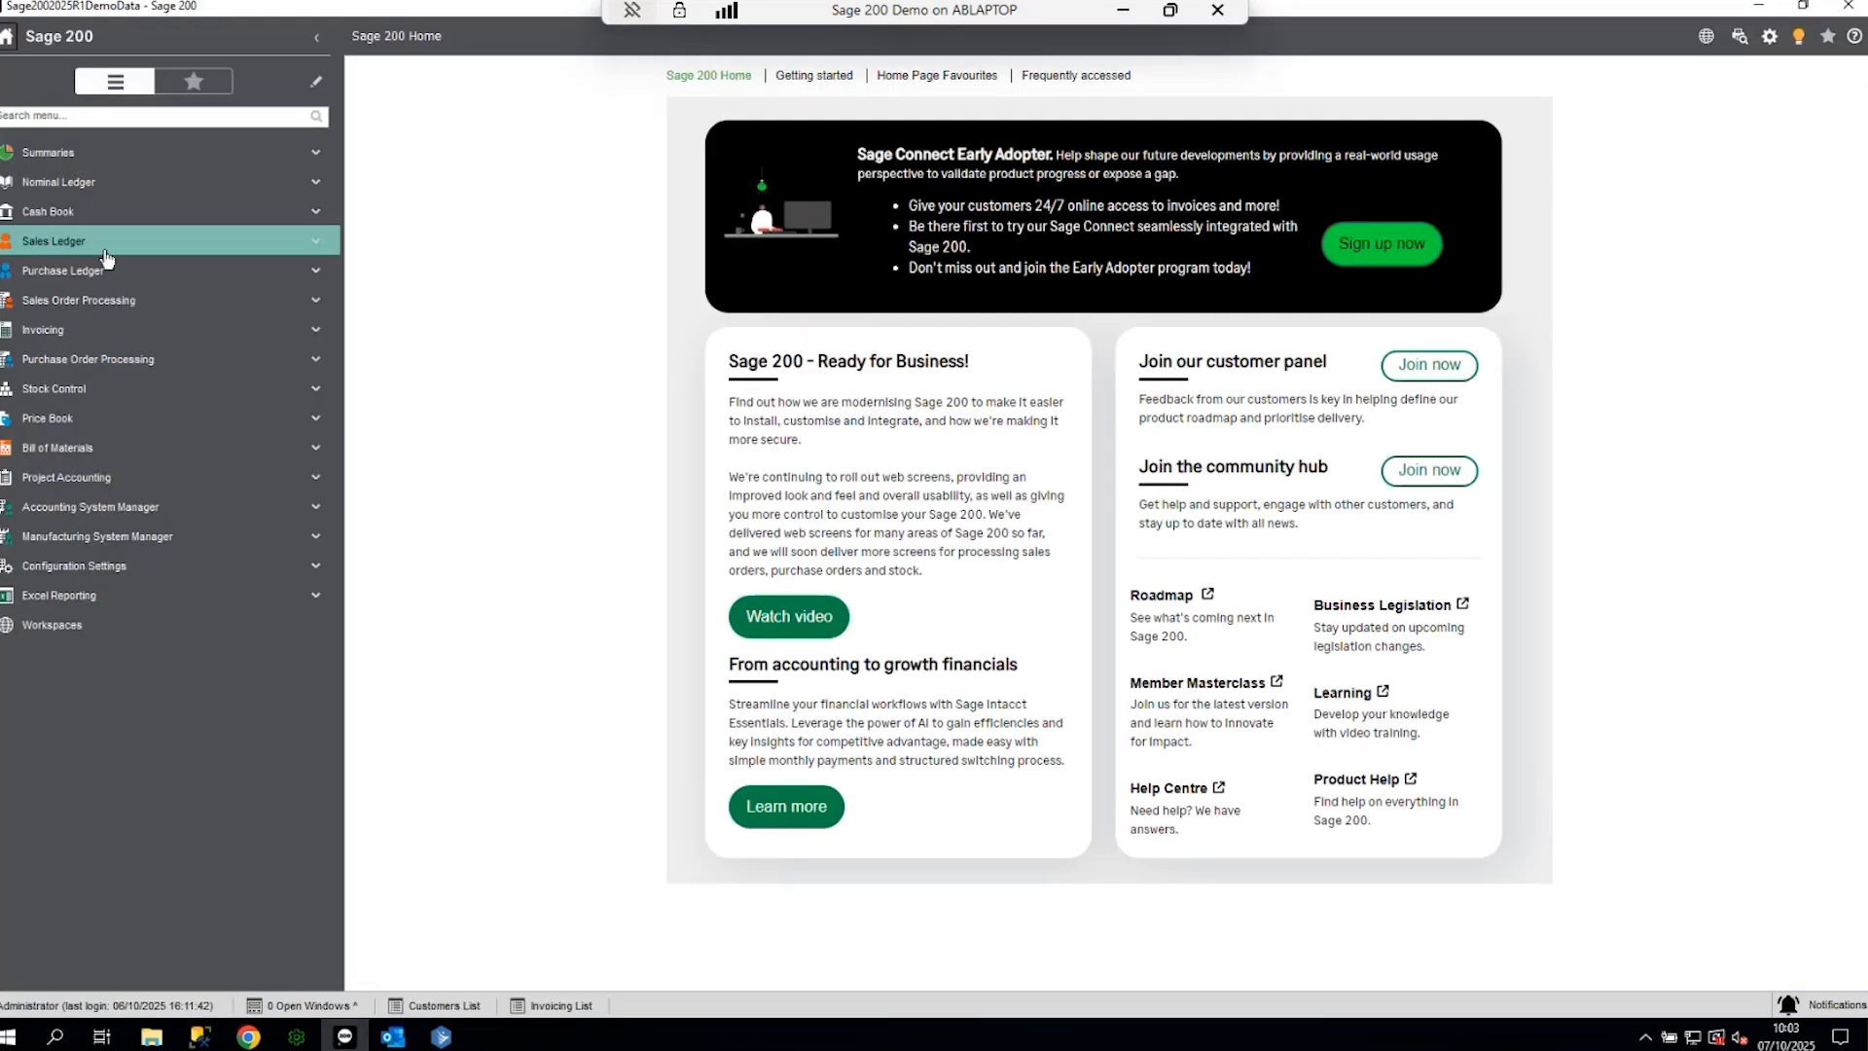
# - Run the Sales Ledger Trading Report (Summary) with its default criteria
pyautogui.click(61, 478)
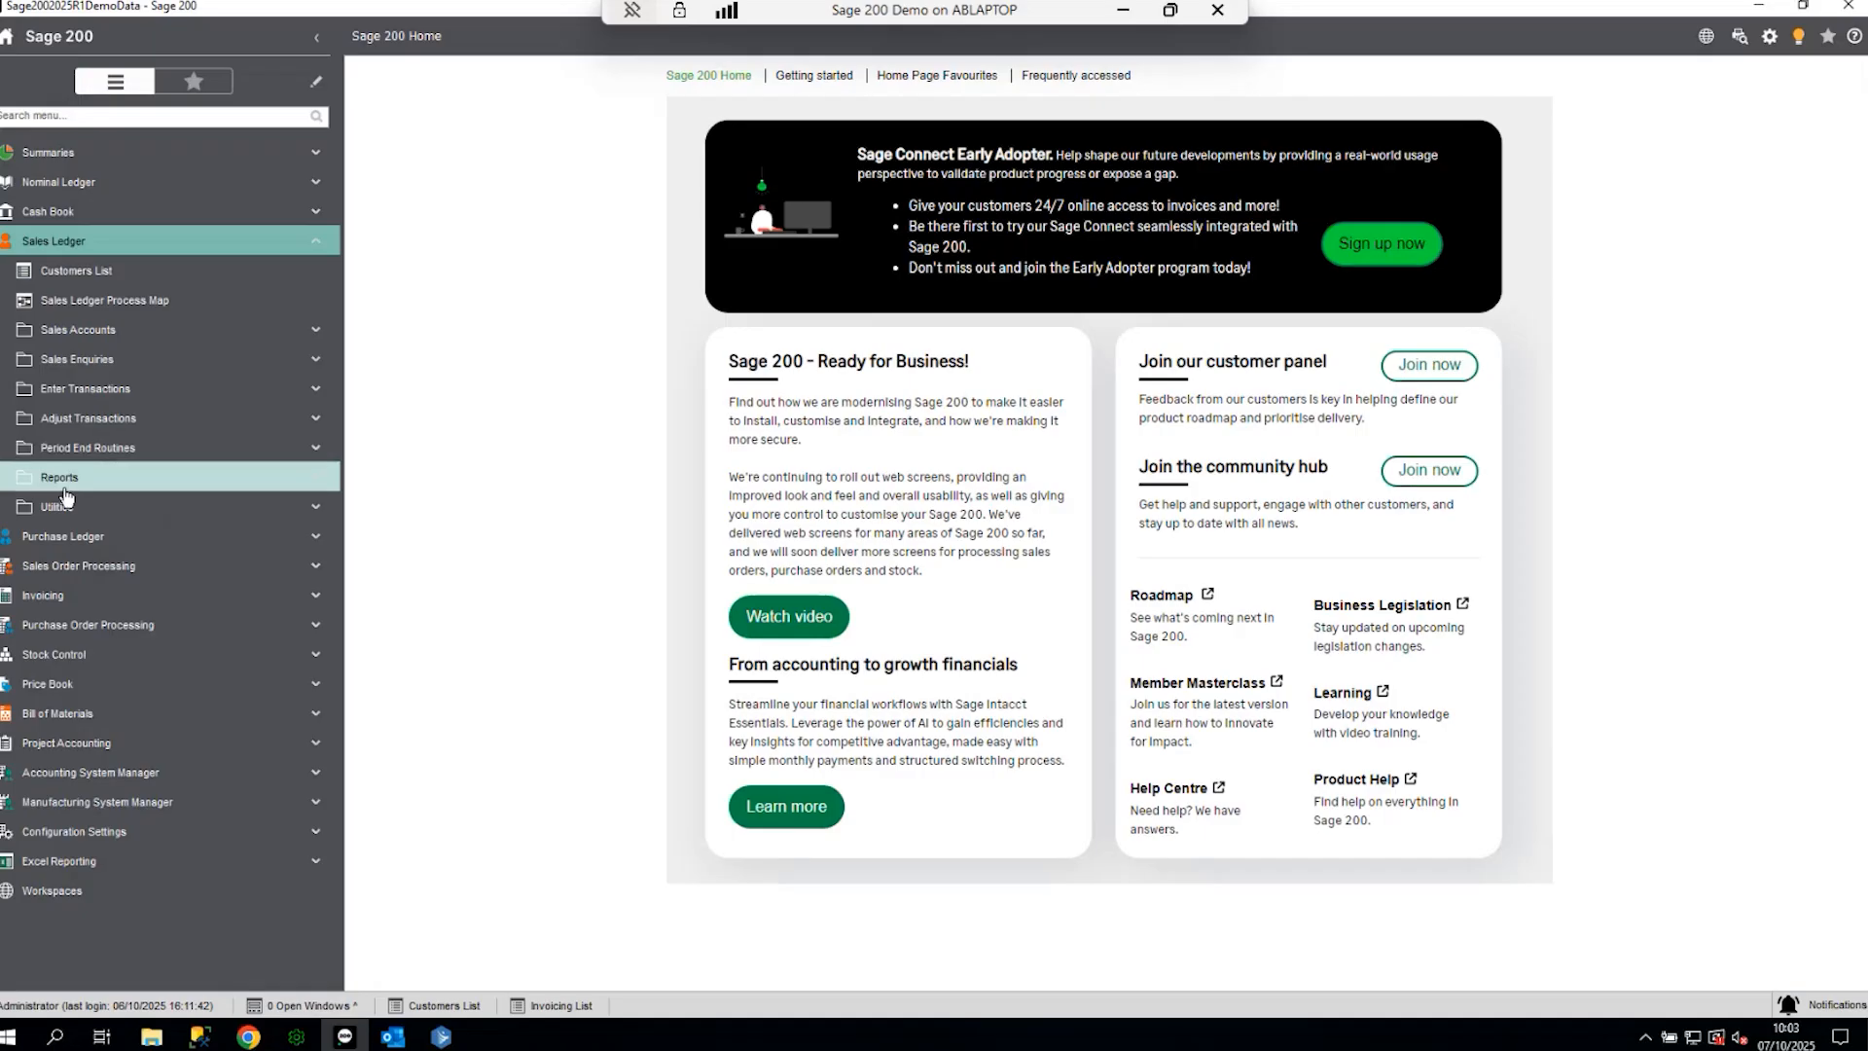
pyautogui.click(153, 627)
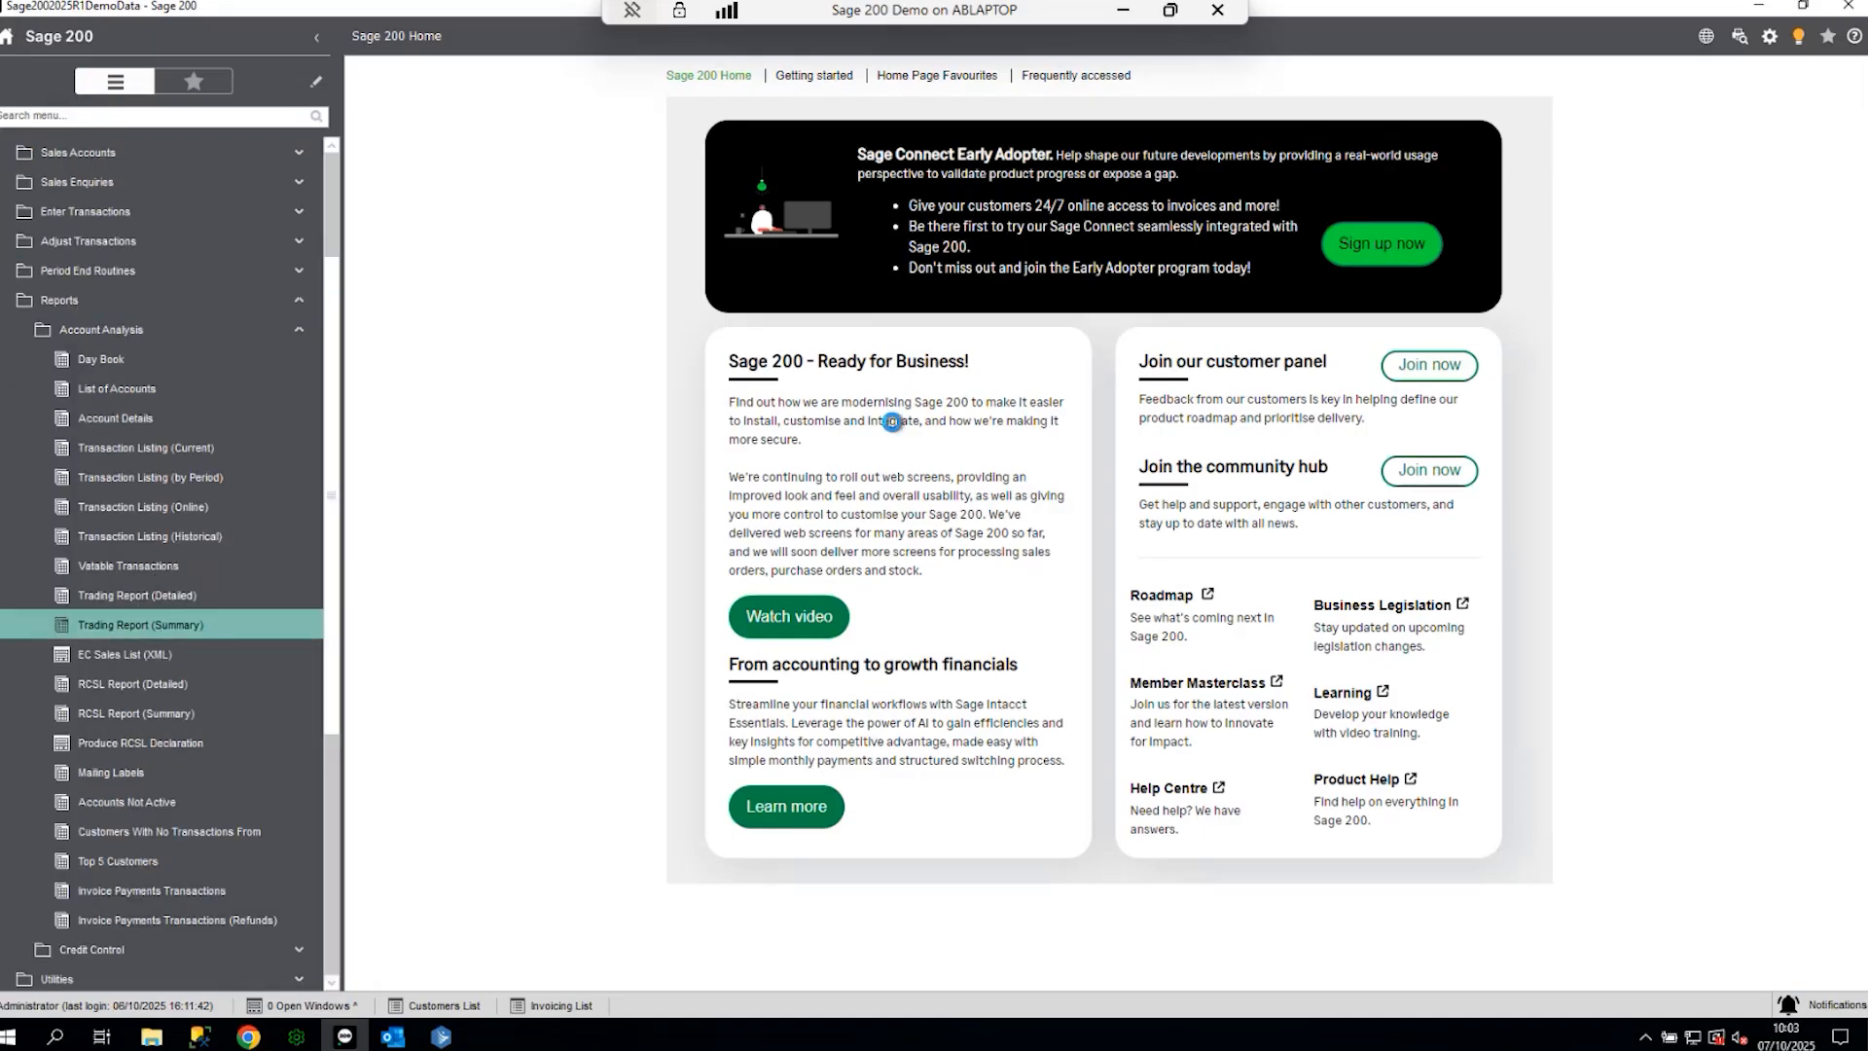
pyautogui.click(1083, 760)
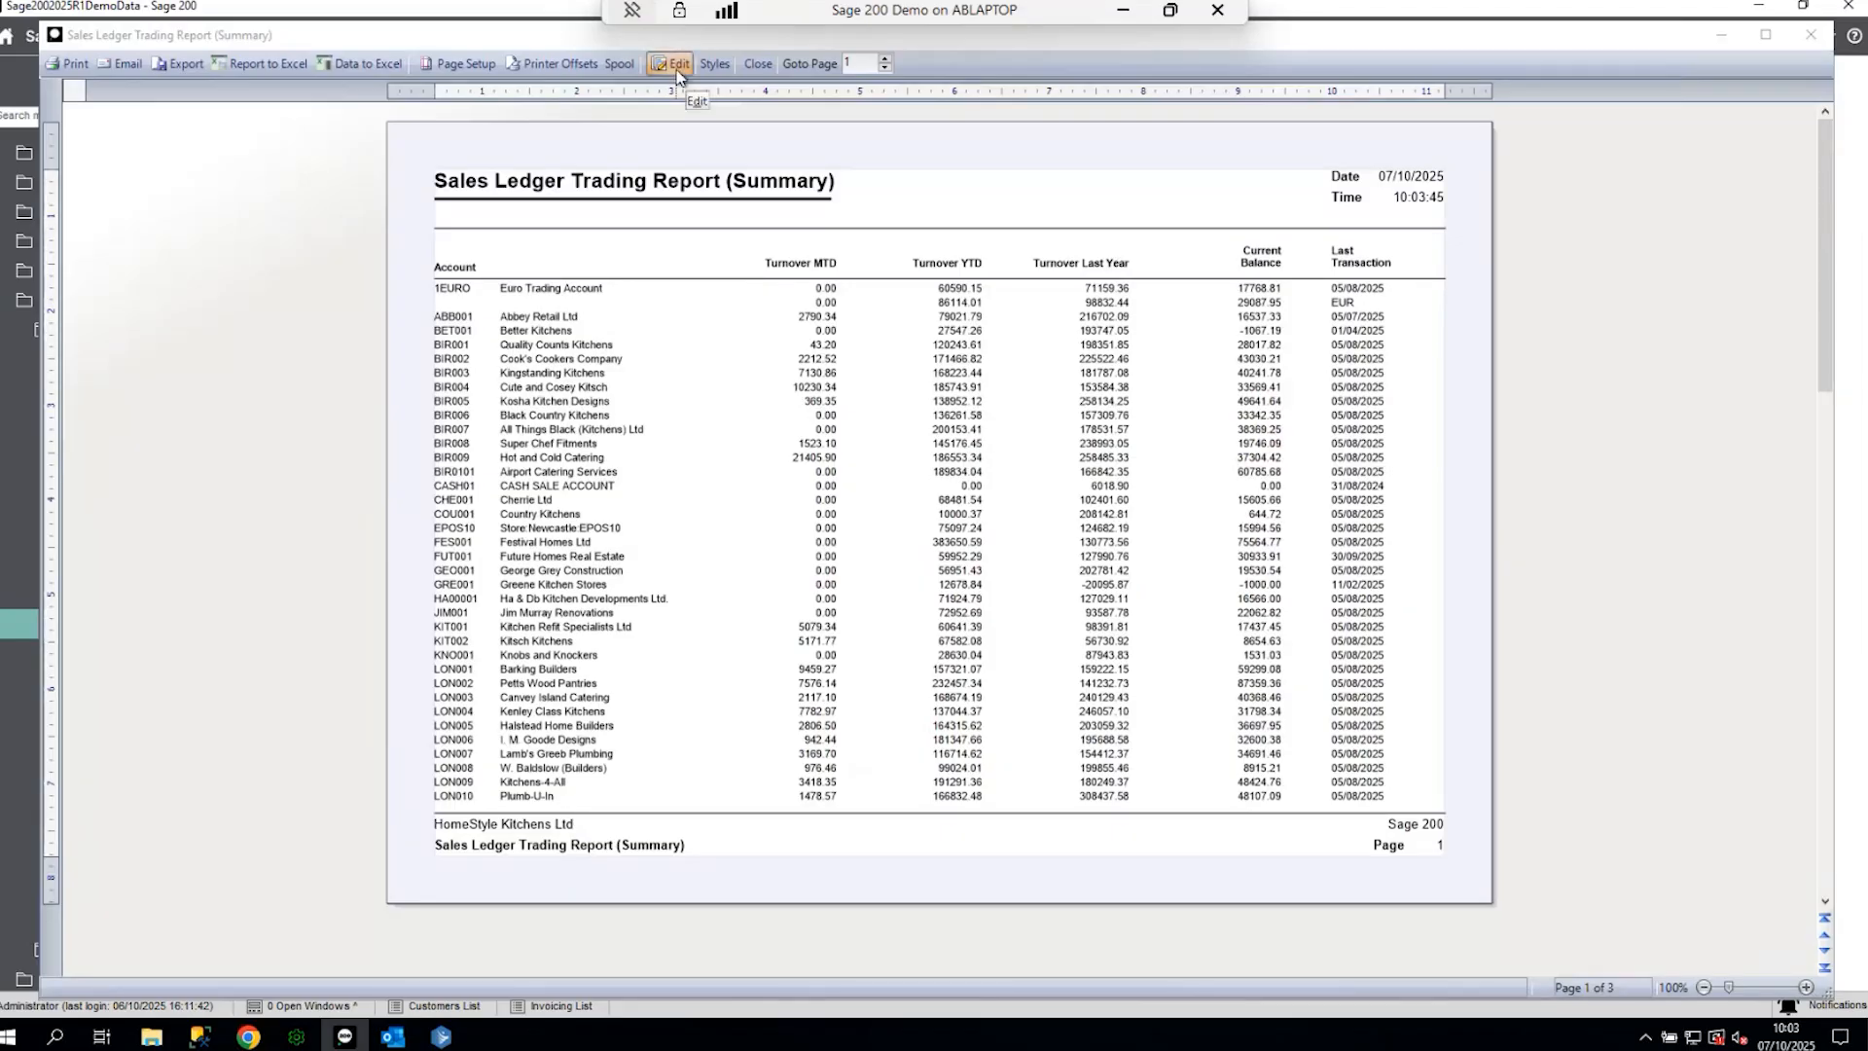
# - Open the Trading Report (Summary) in Report Designer, then close that report document
pyautogui.click(679, 65)
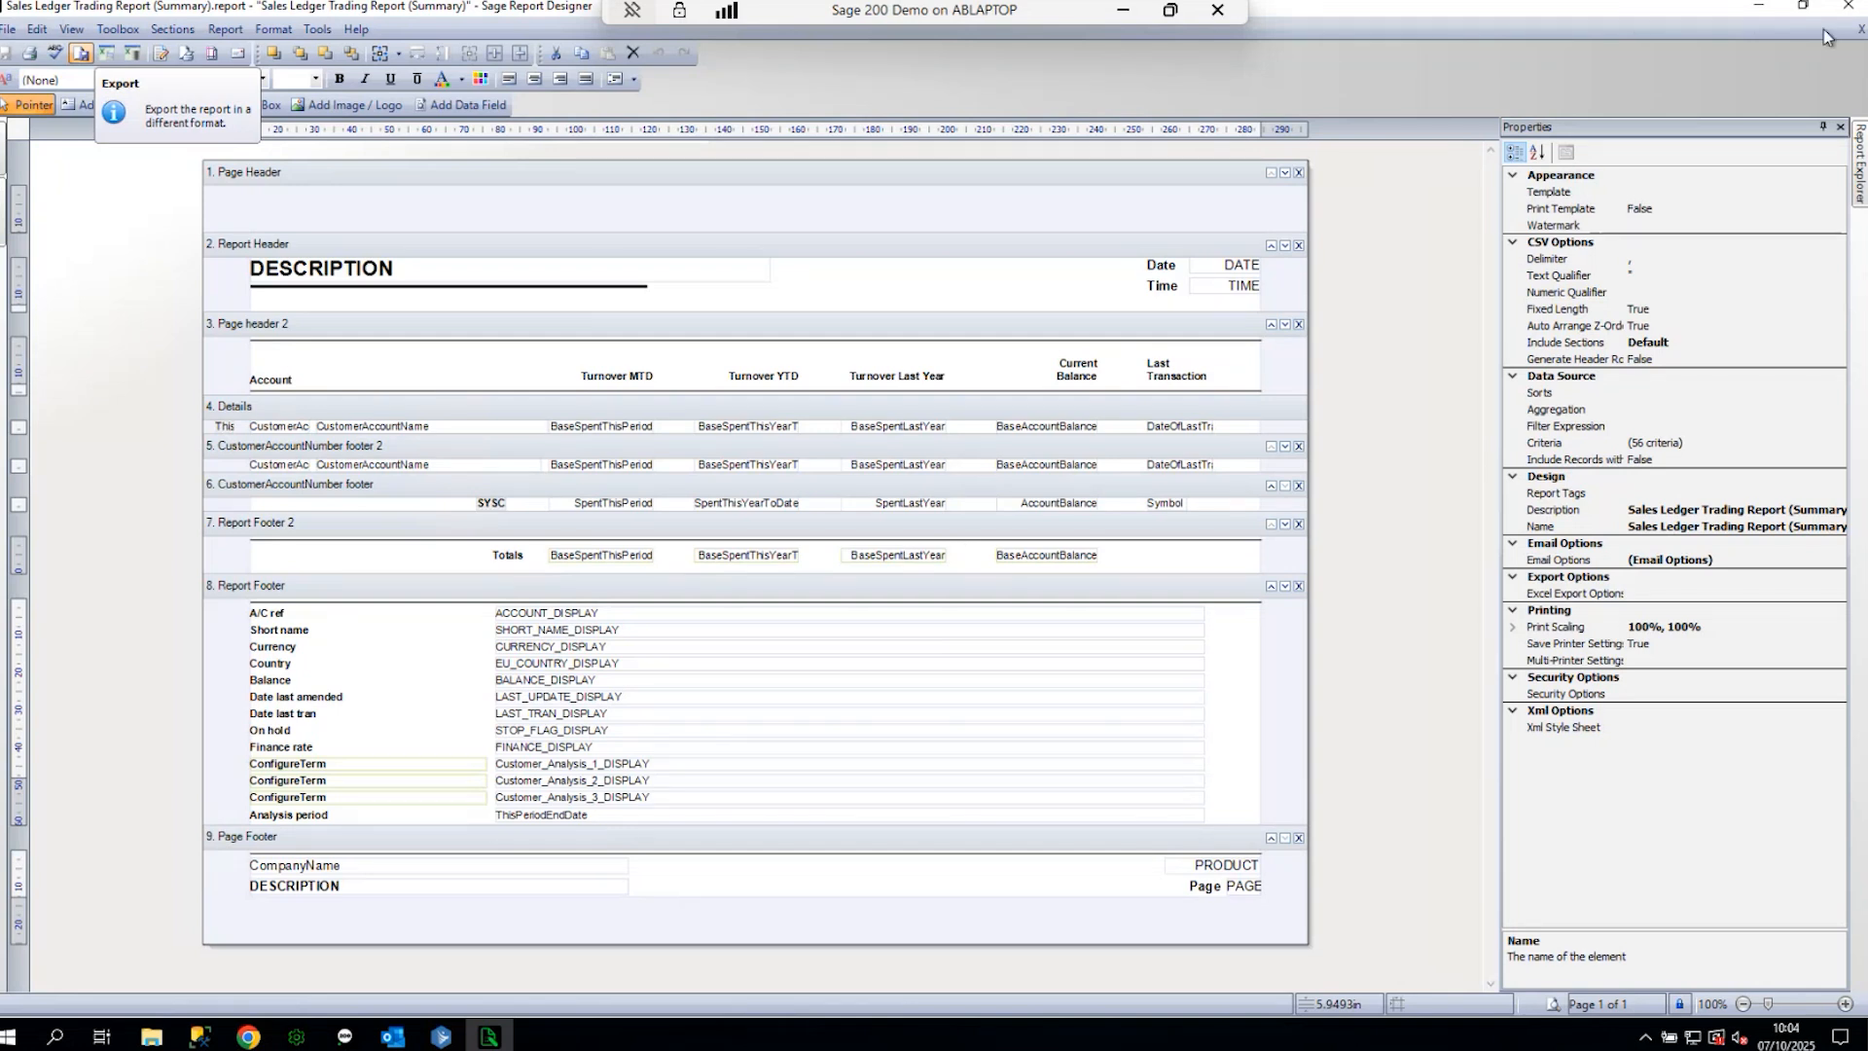
pyautogui.click(1859, 28)
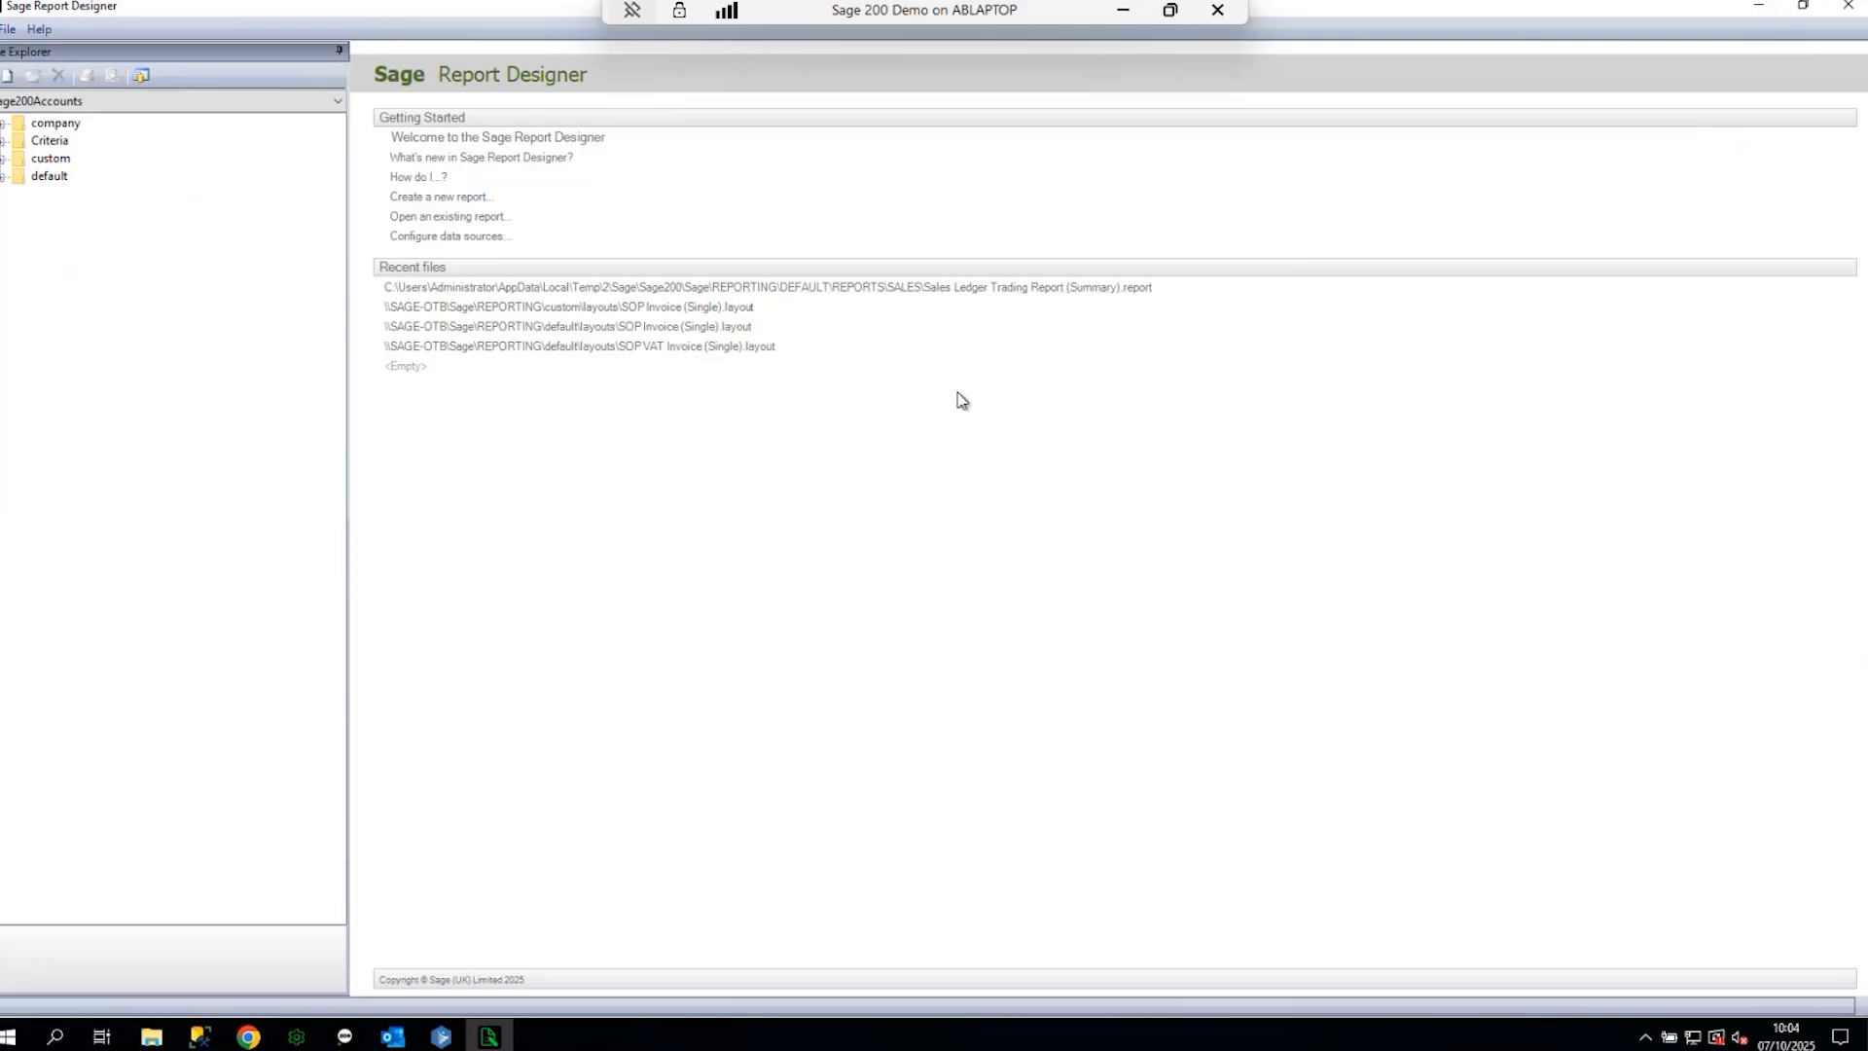
# - Expand default > layouts in the Explorer tree
pyautogui.moveTo(171, 1034)
pyautogui.click(3, 178)
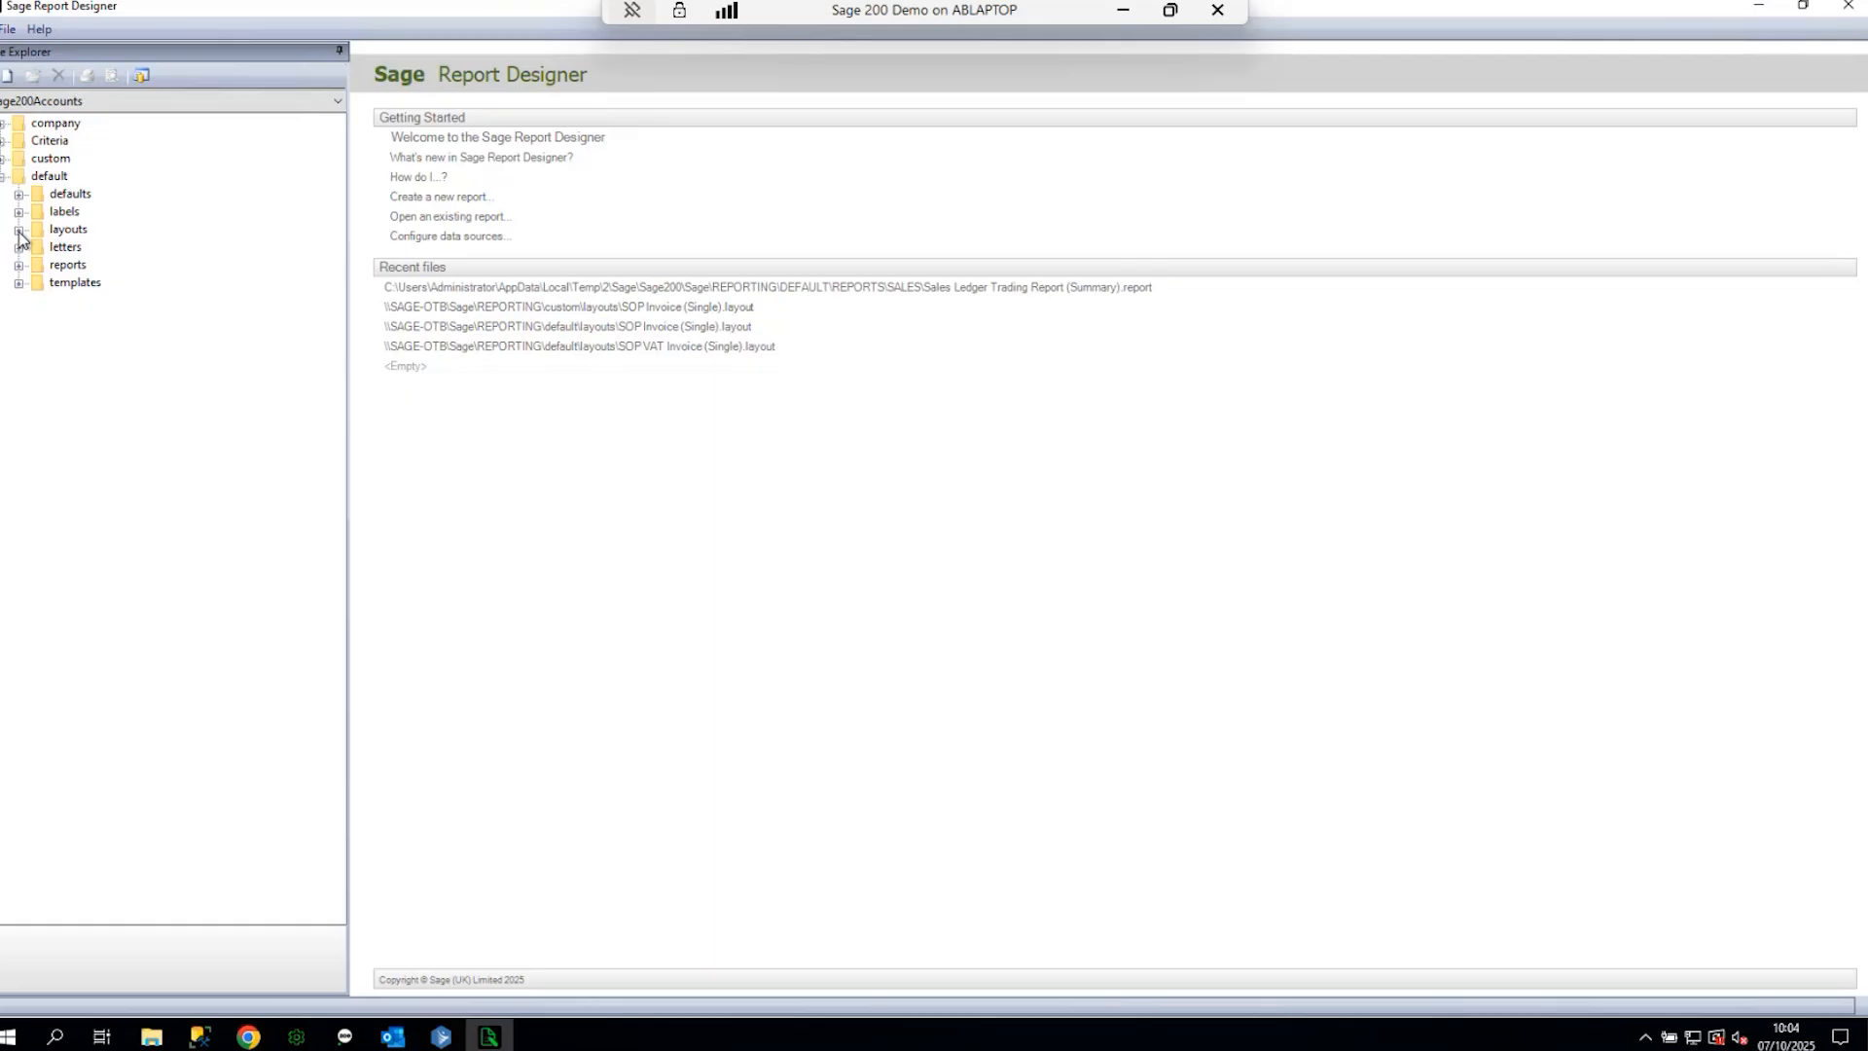
pyautogui.click(18, 230)
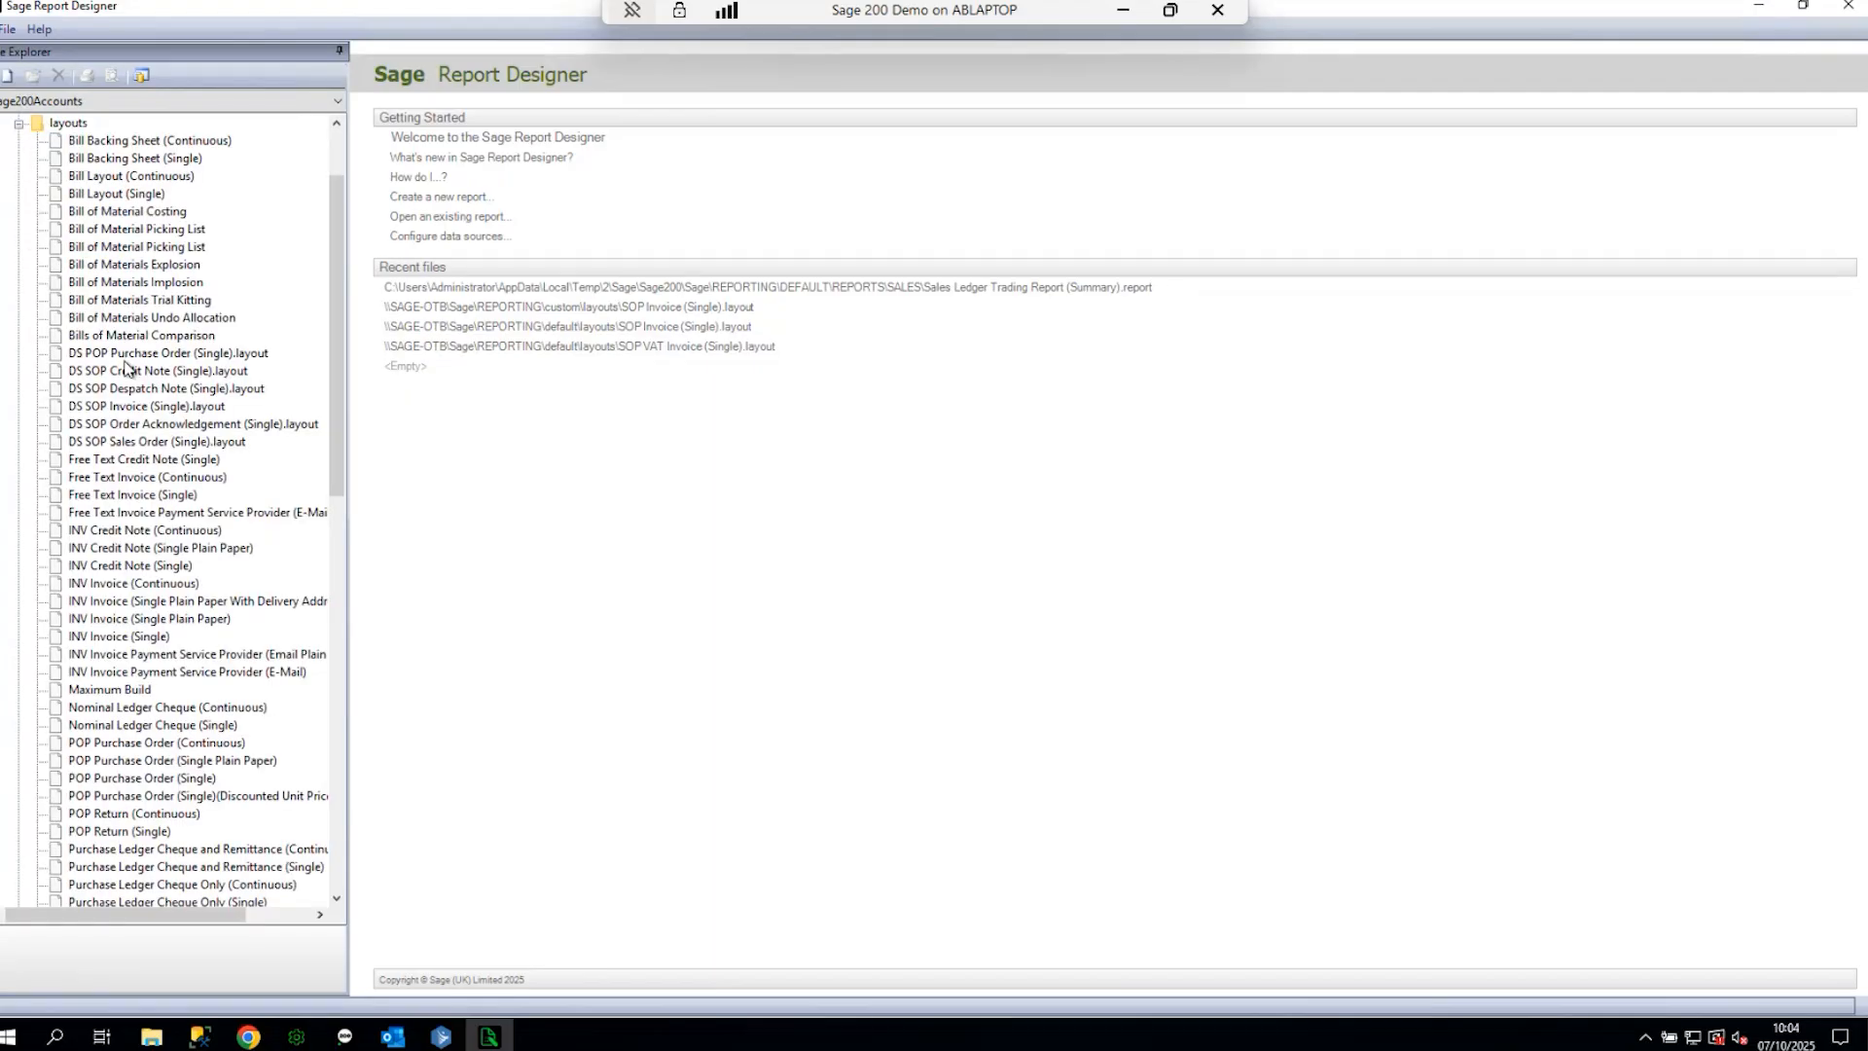
# - Scroll through the default layouts and select SOP Invoice (Single)
pyautogui.scroll(-6, 125, 367)
pyautogui.scroll(-3, 144, 699)
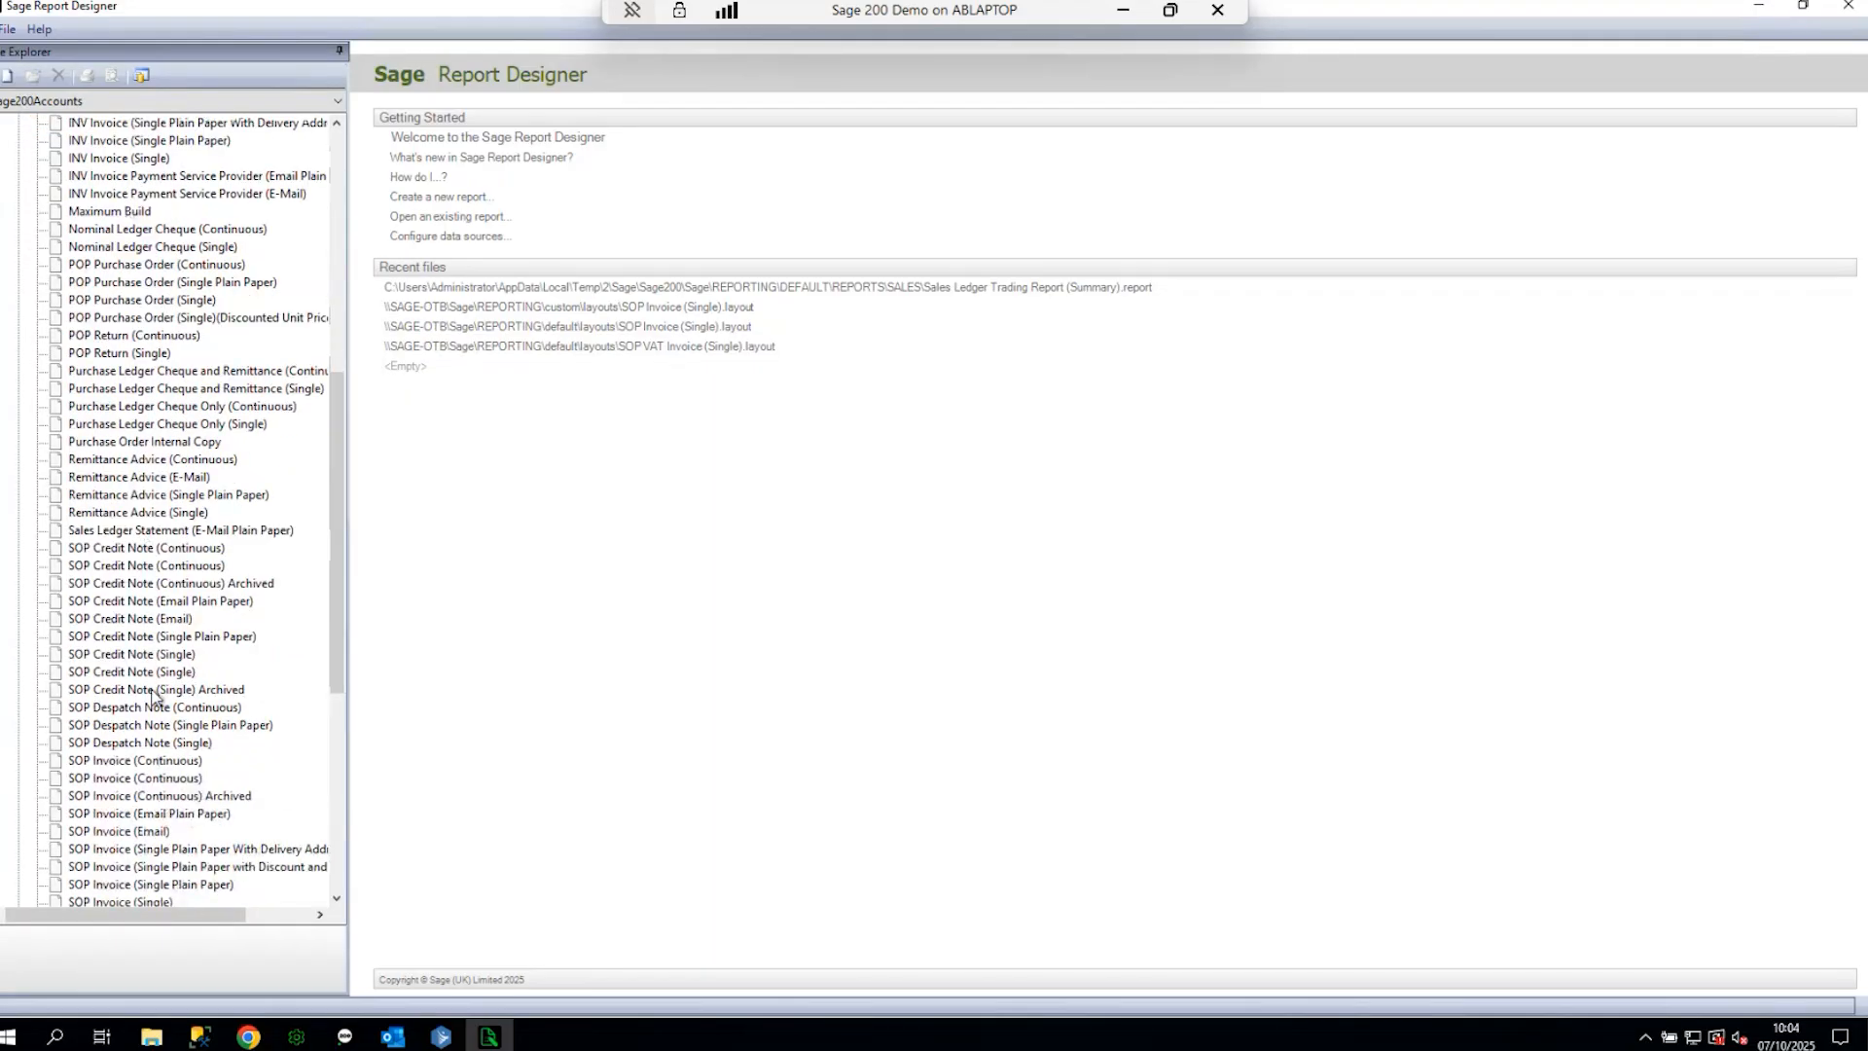
pyautogui.scroll(-2, 151, 604)
pyautogui.scroll(-6, 151, 603)
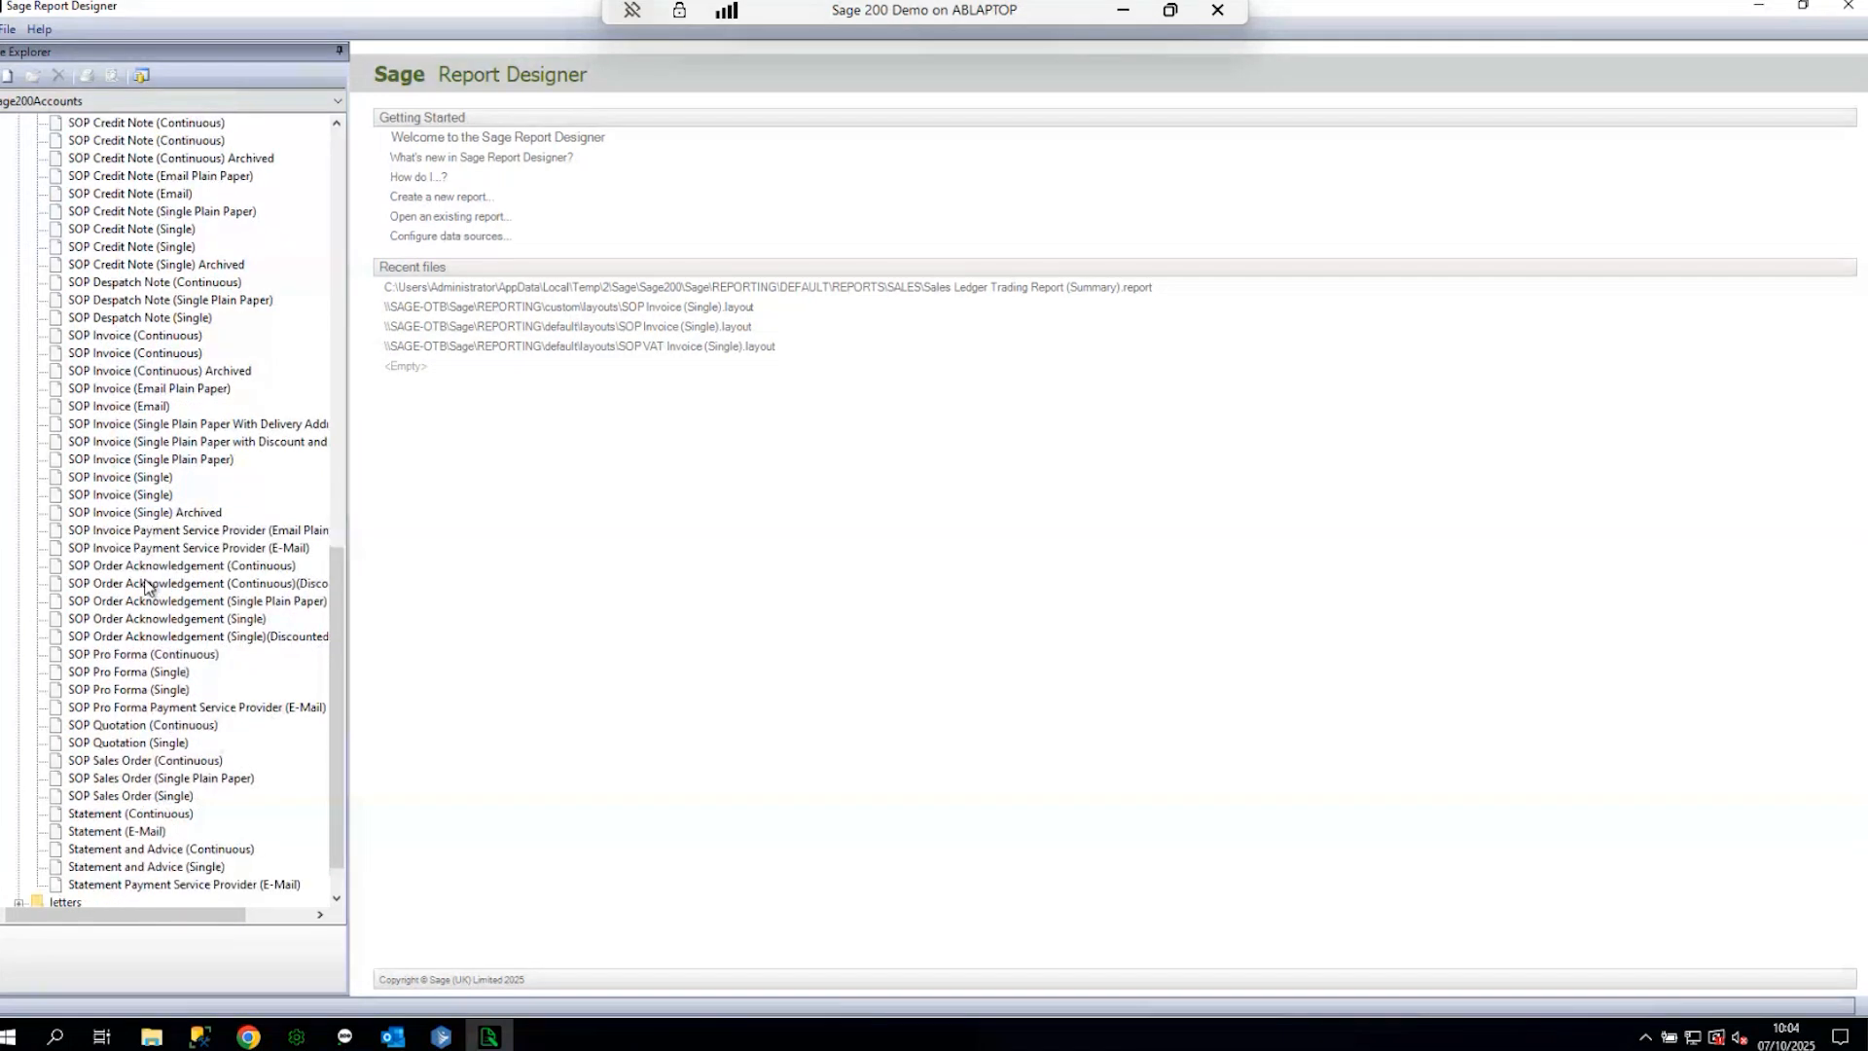
pyautogui.scroll(4, 156, 469)
pyautogui.scroll(4, 156, 469)
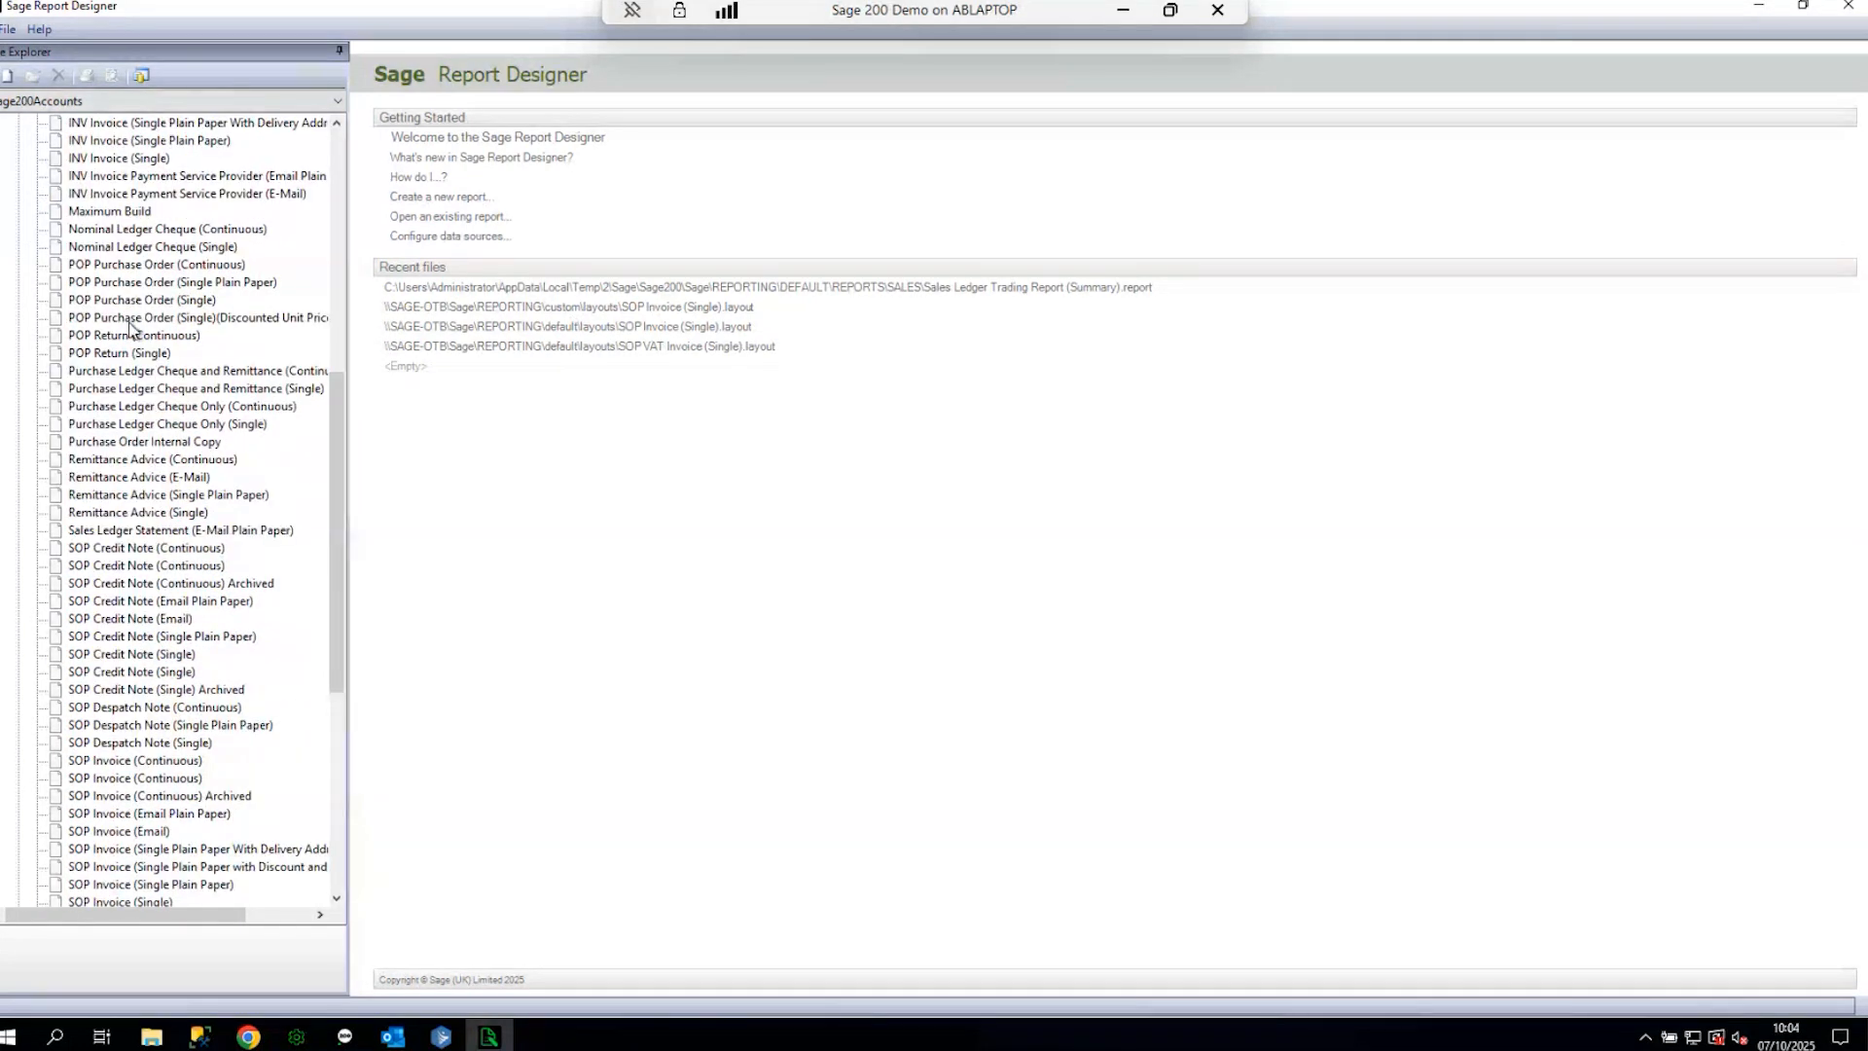
pyautogui.scroll(-4, 126, 545)
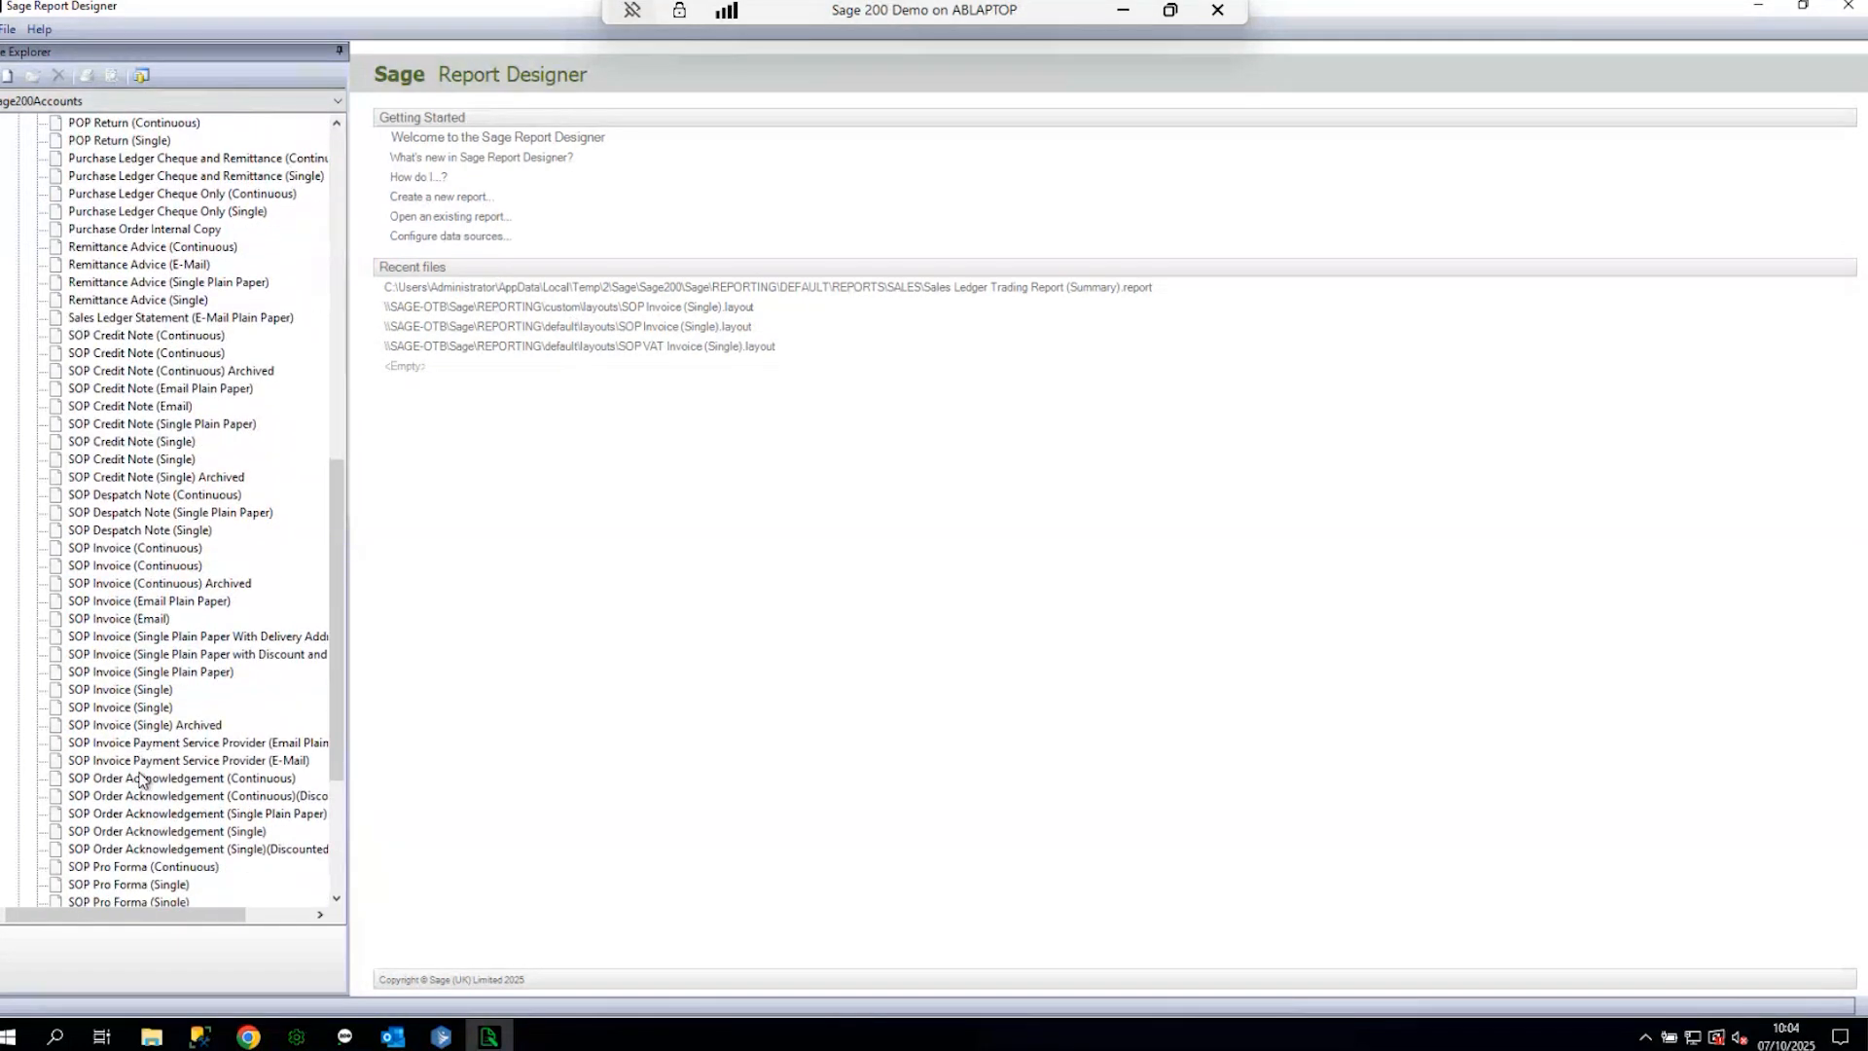
pyautogui.click(148, 693)
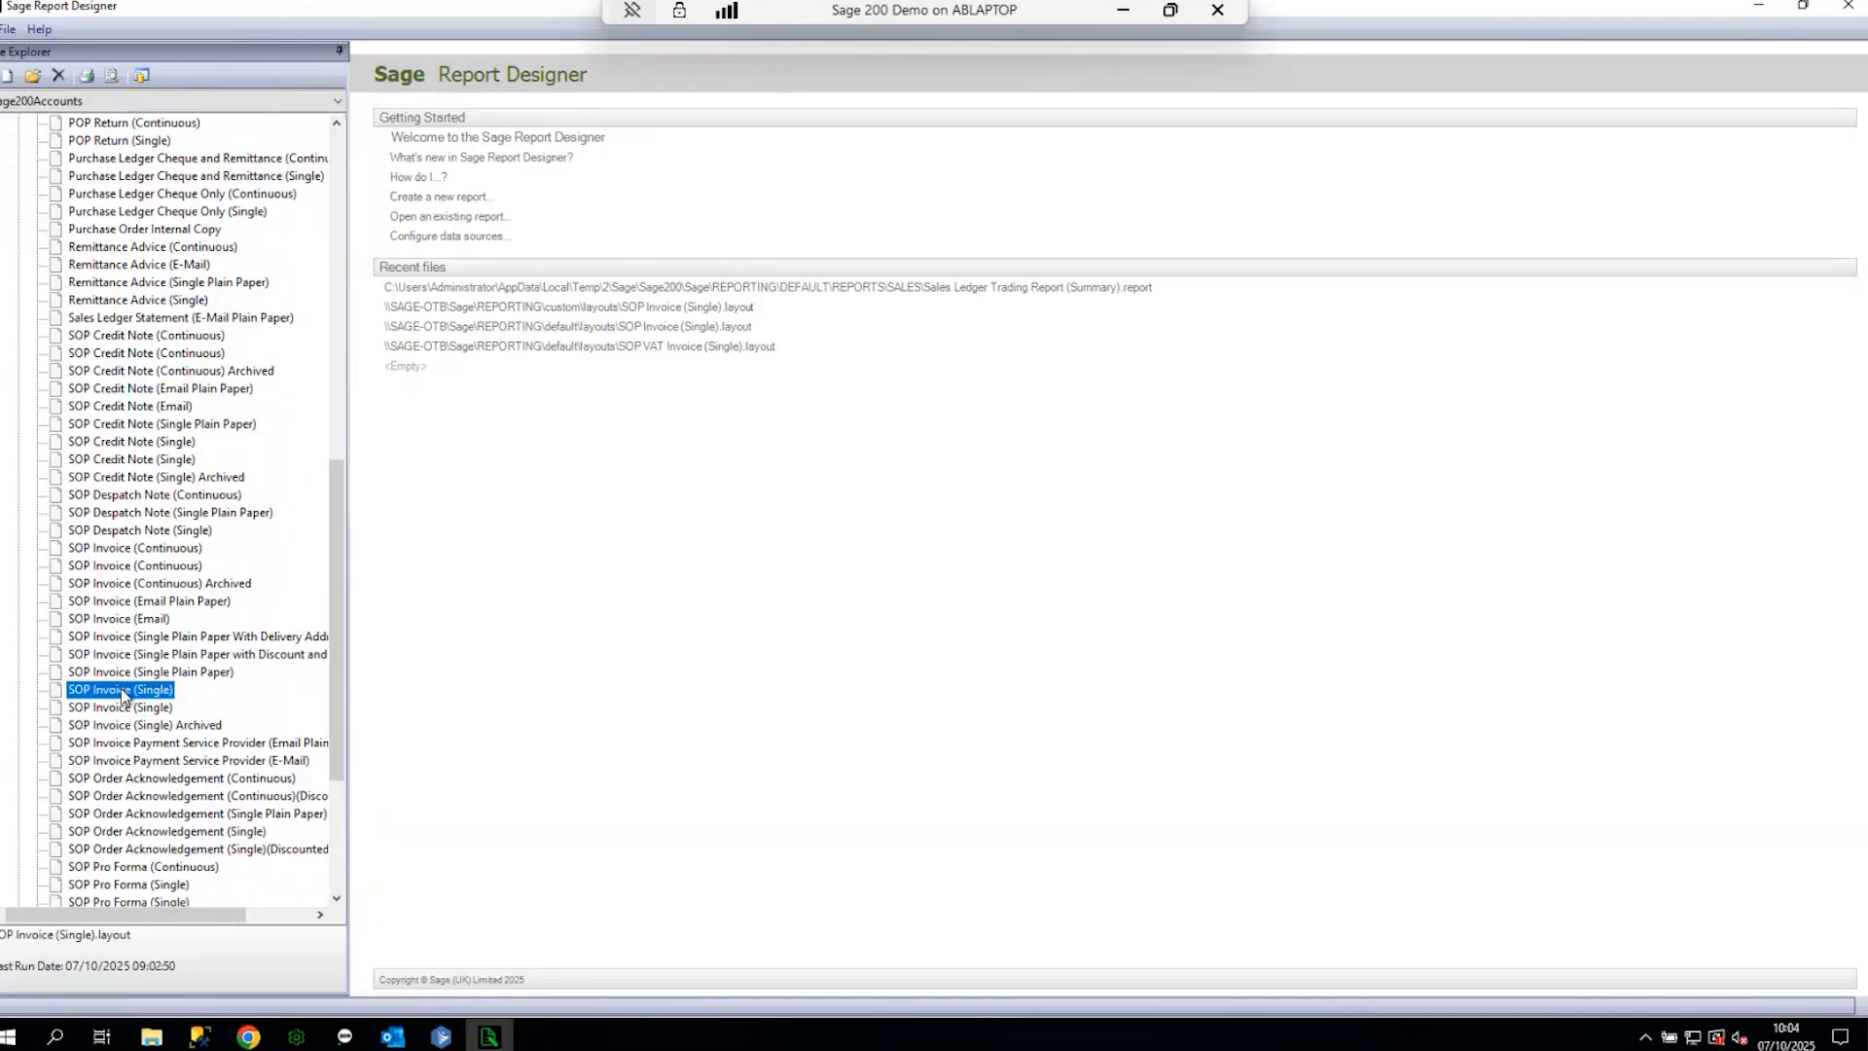
pyautogui.scroll(15, 123, 694)
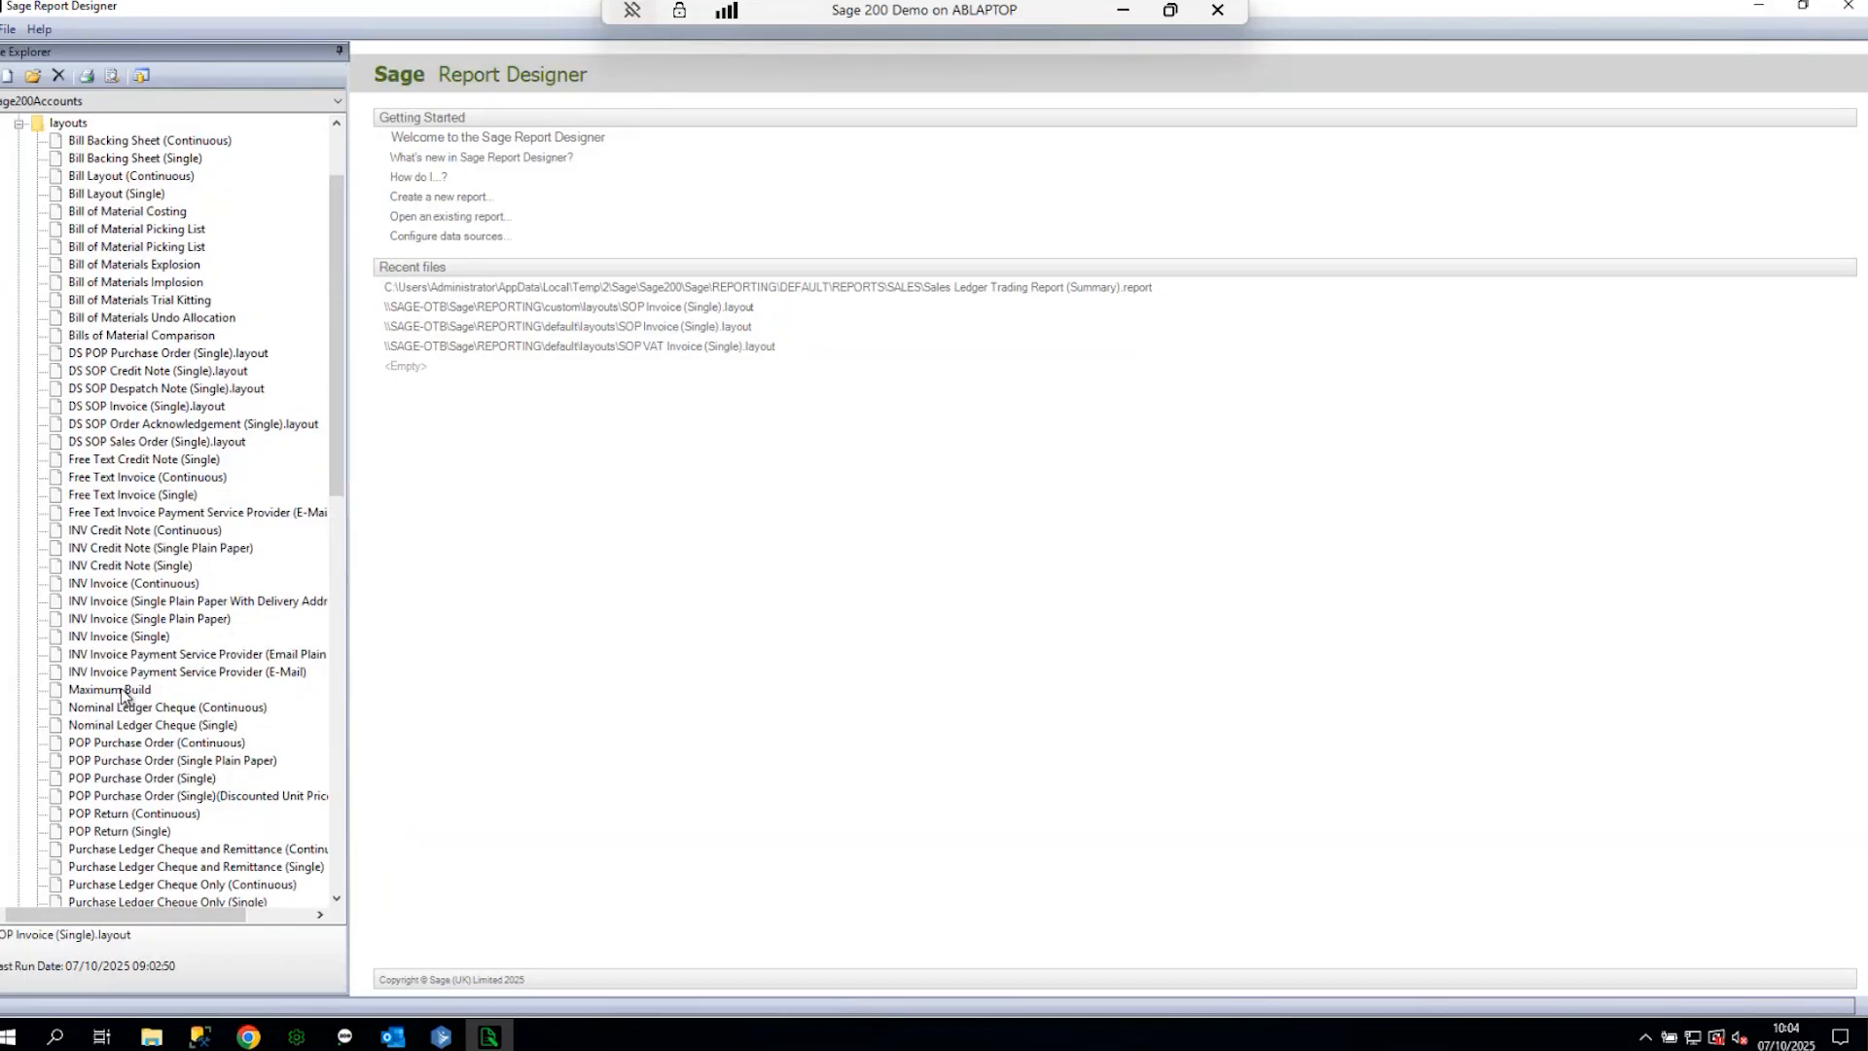
pyautogui.scroll(-5, 171, 674)
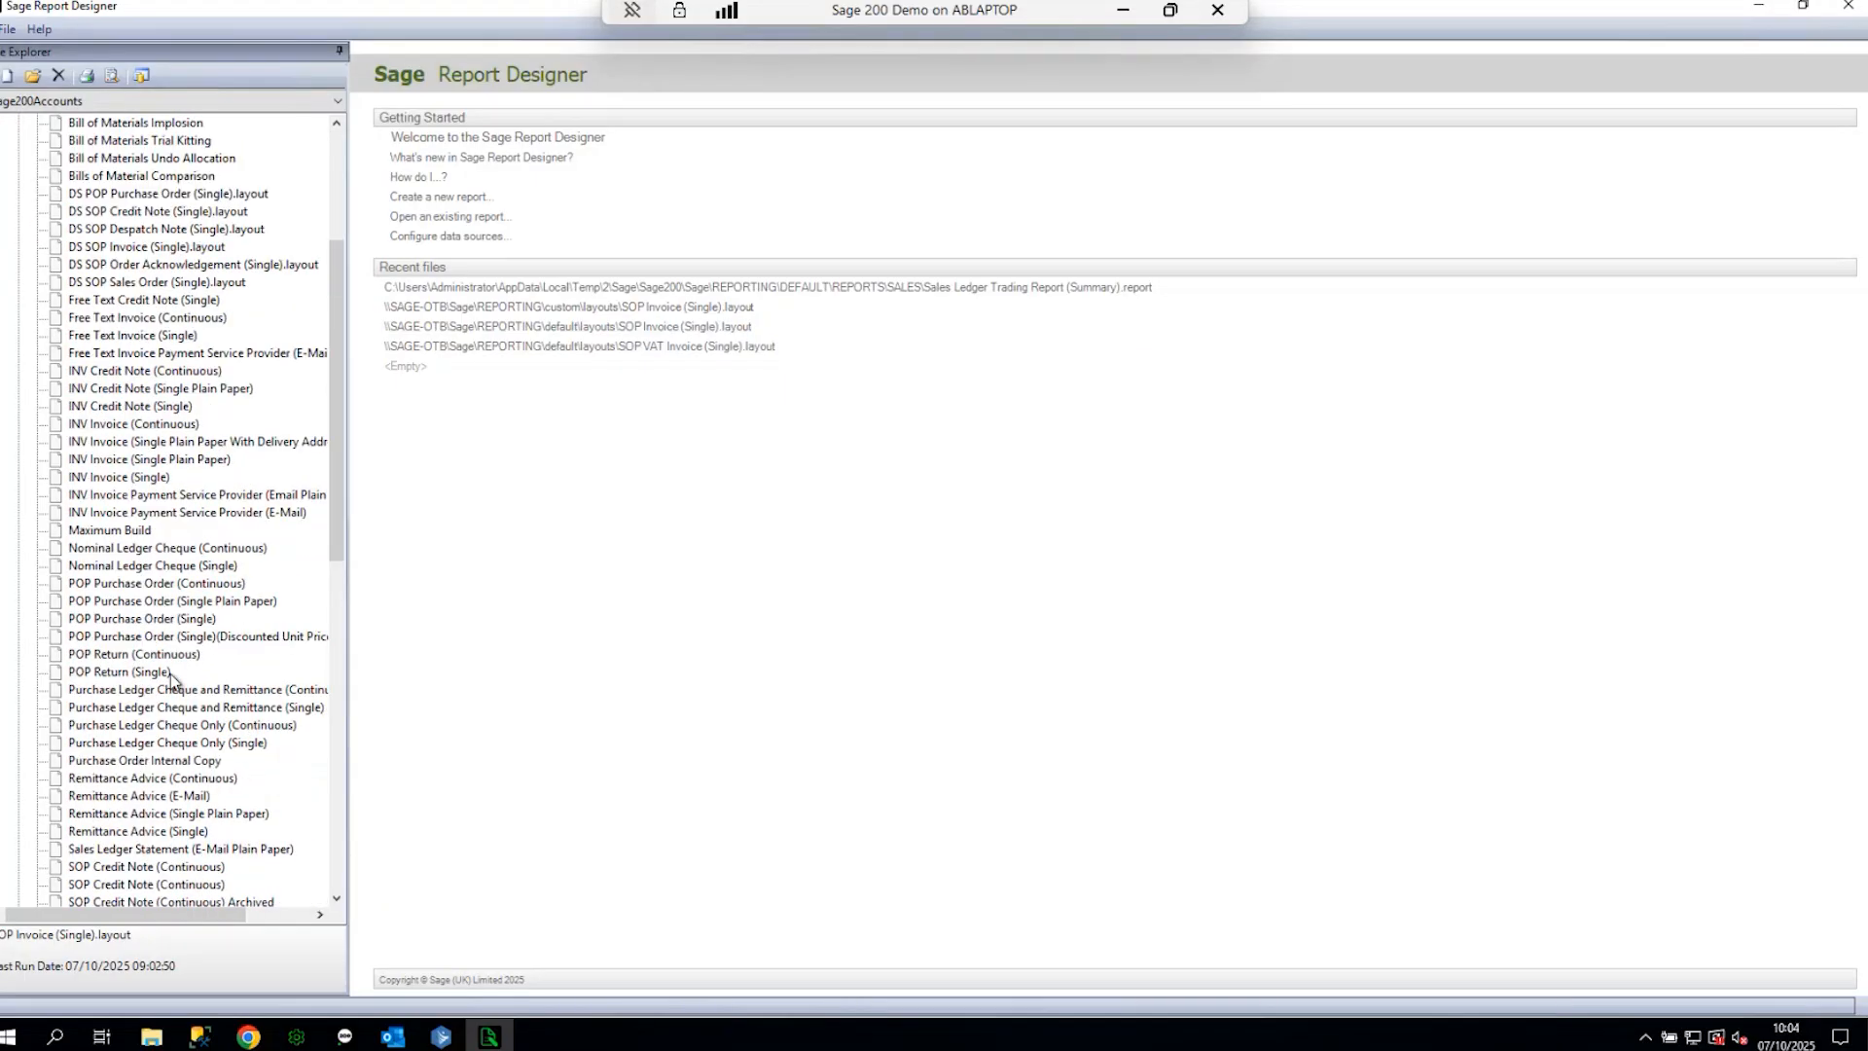
pyautogui.scroll(5, 172, 674)
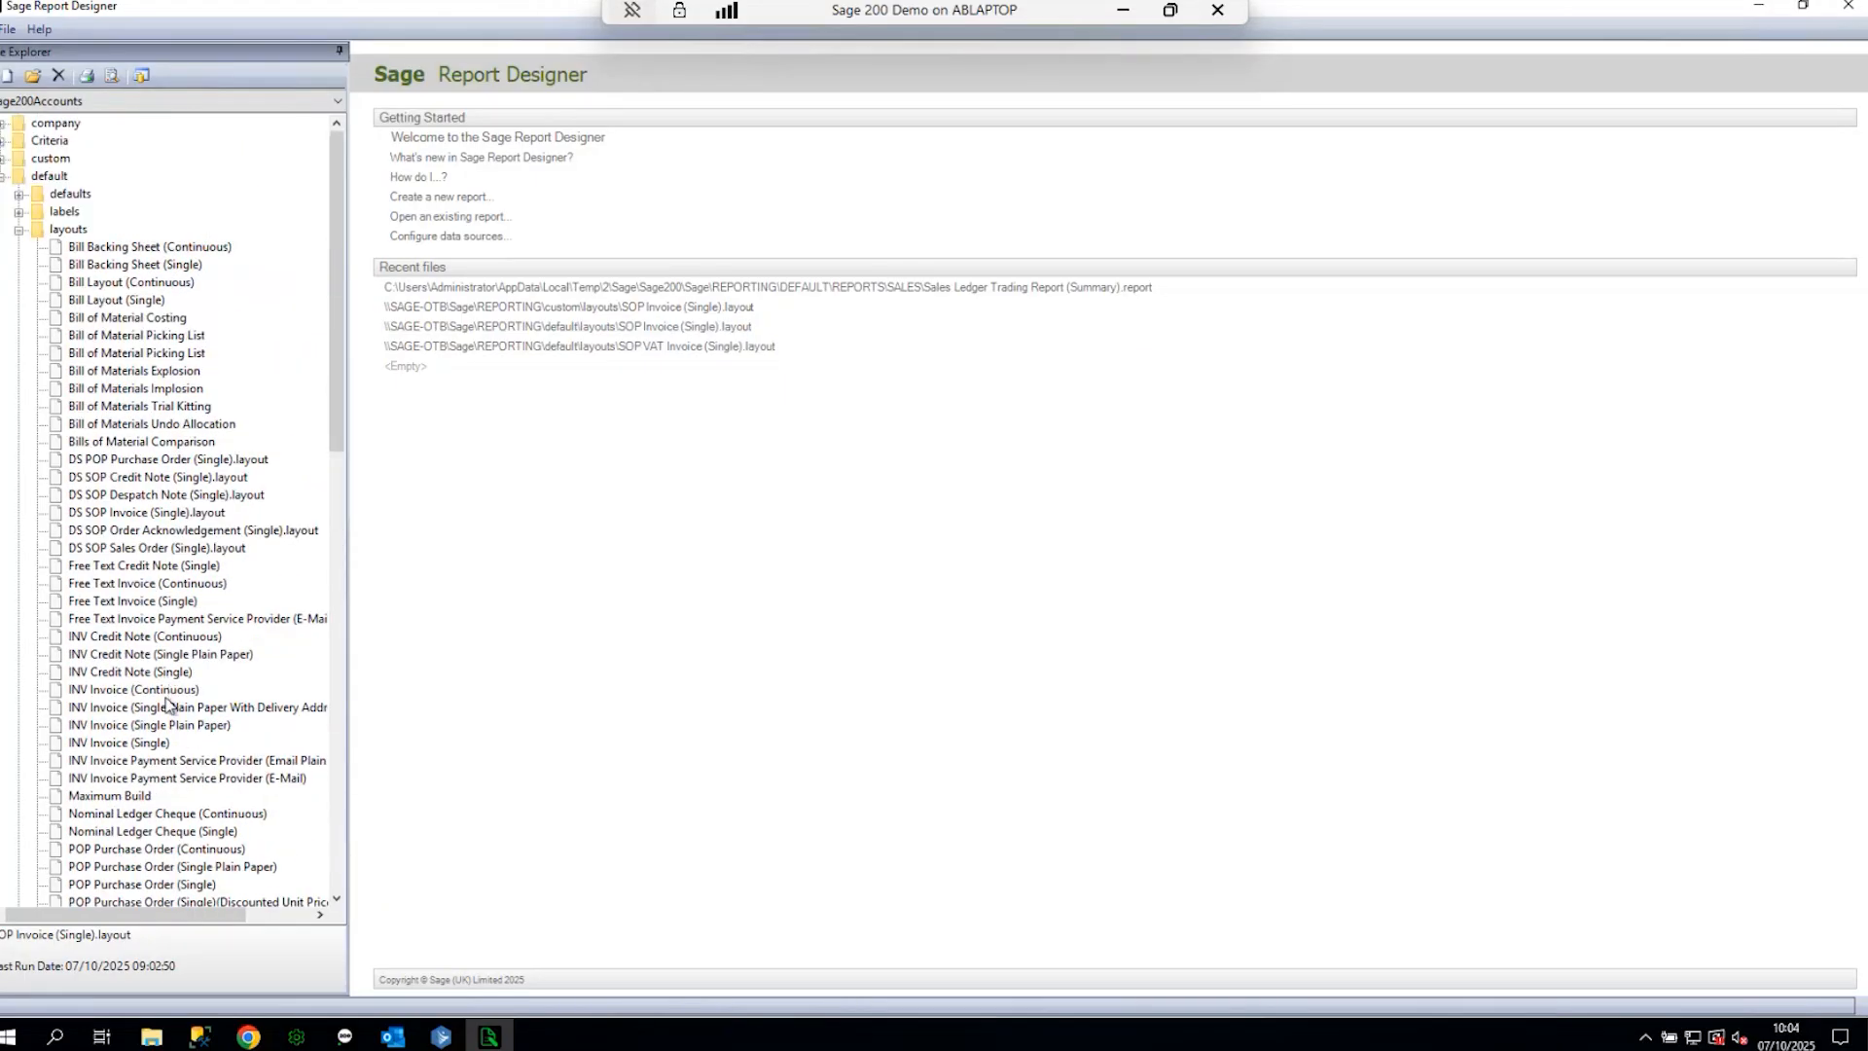
# - Select the custom layouts' SOP Invoice (Single) and expand company > Sage2002025R1DemoData
pyautogui.click(3, 176)
pyautogui.click(3, 159)
pyautogui.click(19, 212)
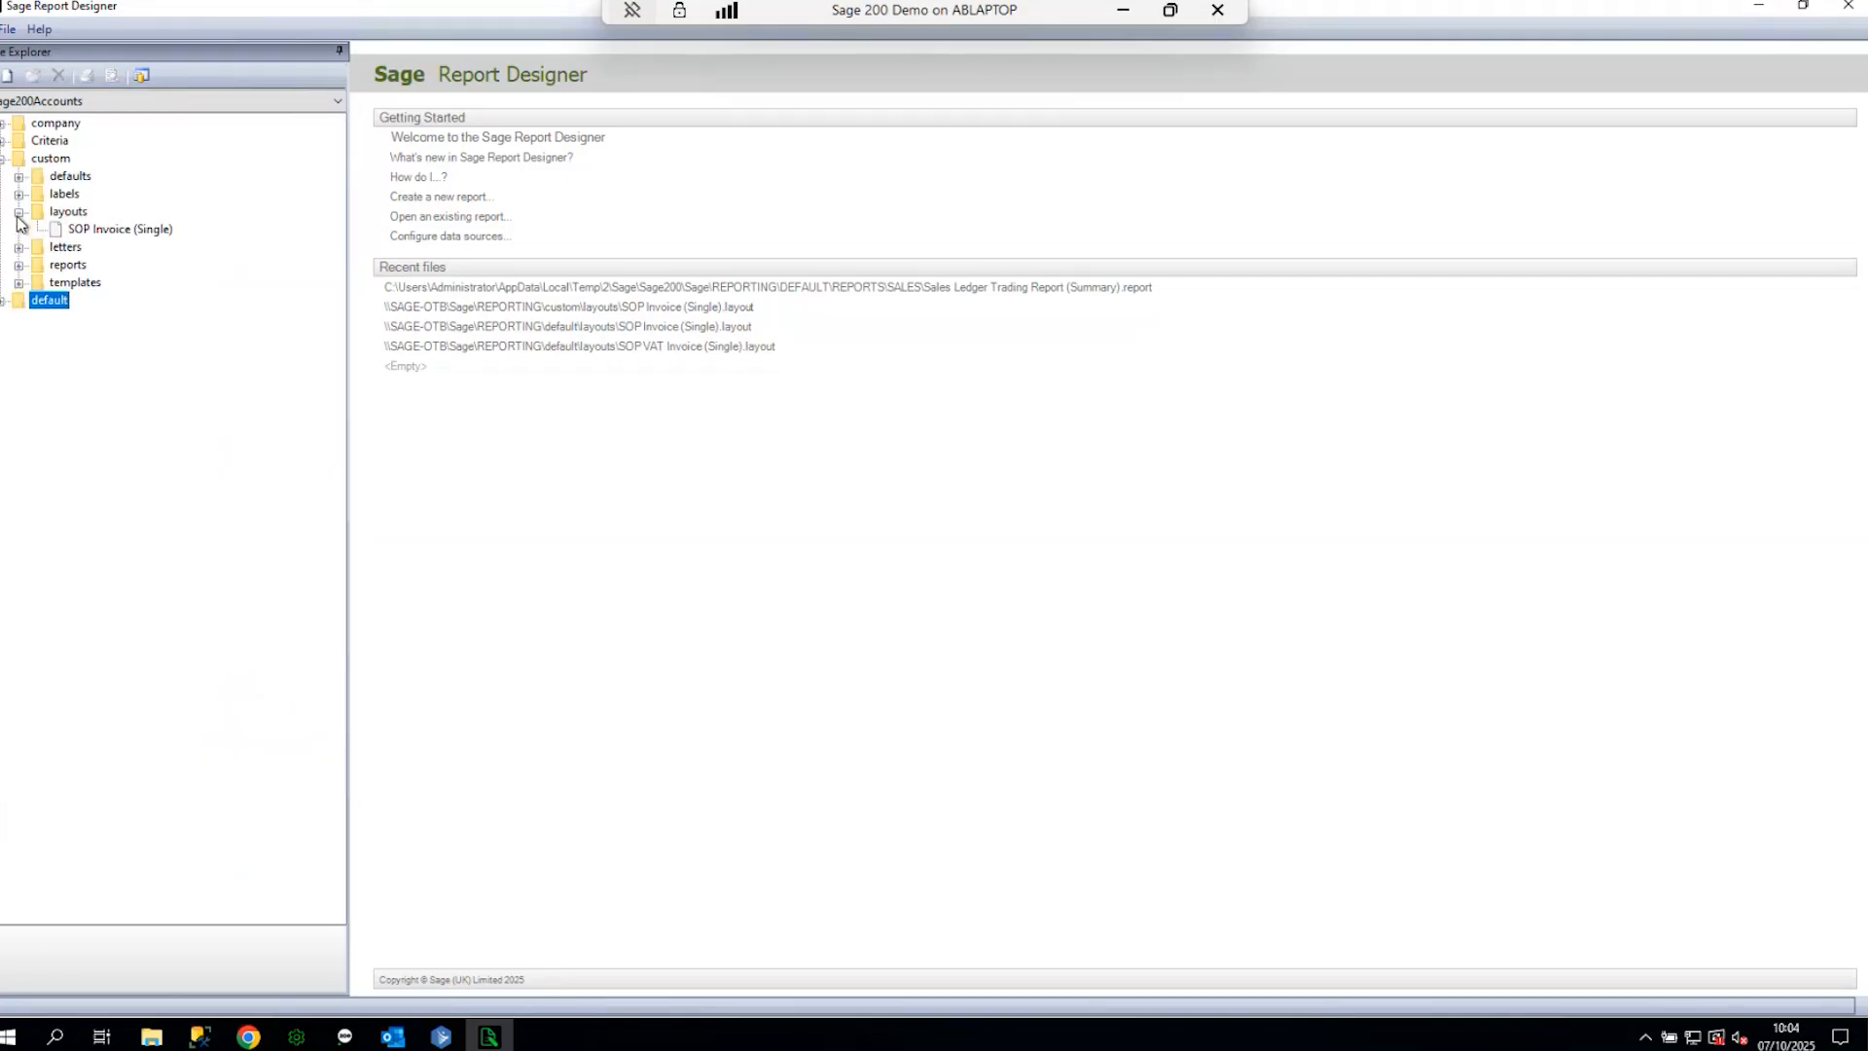
pyautogui.click(85, 229)
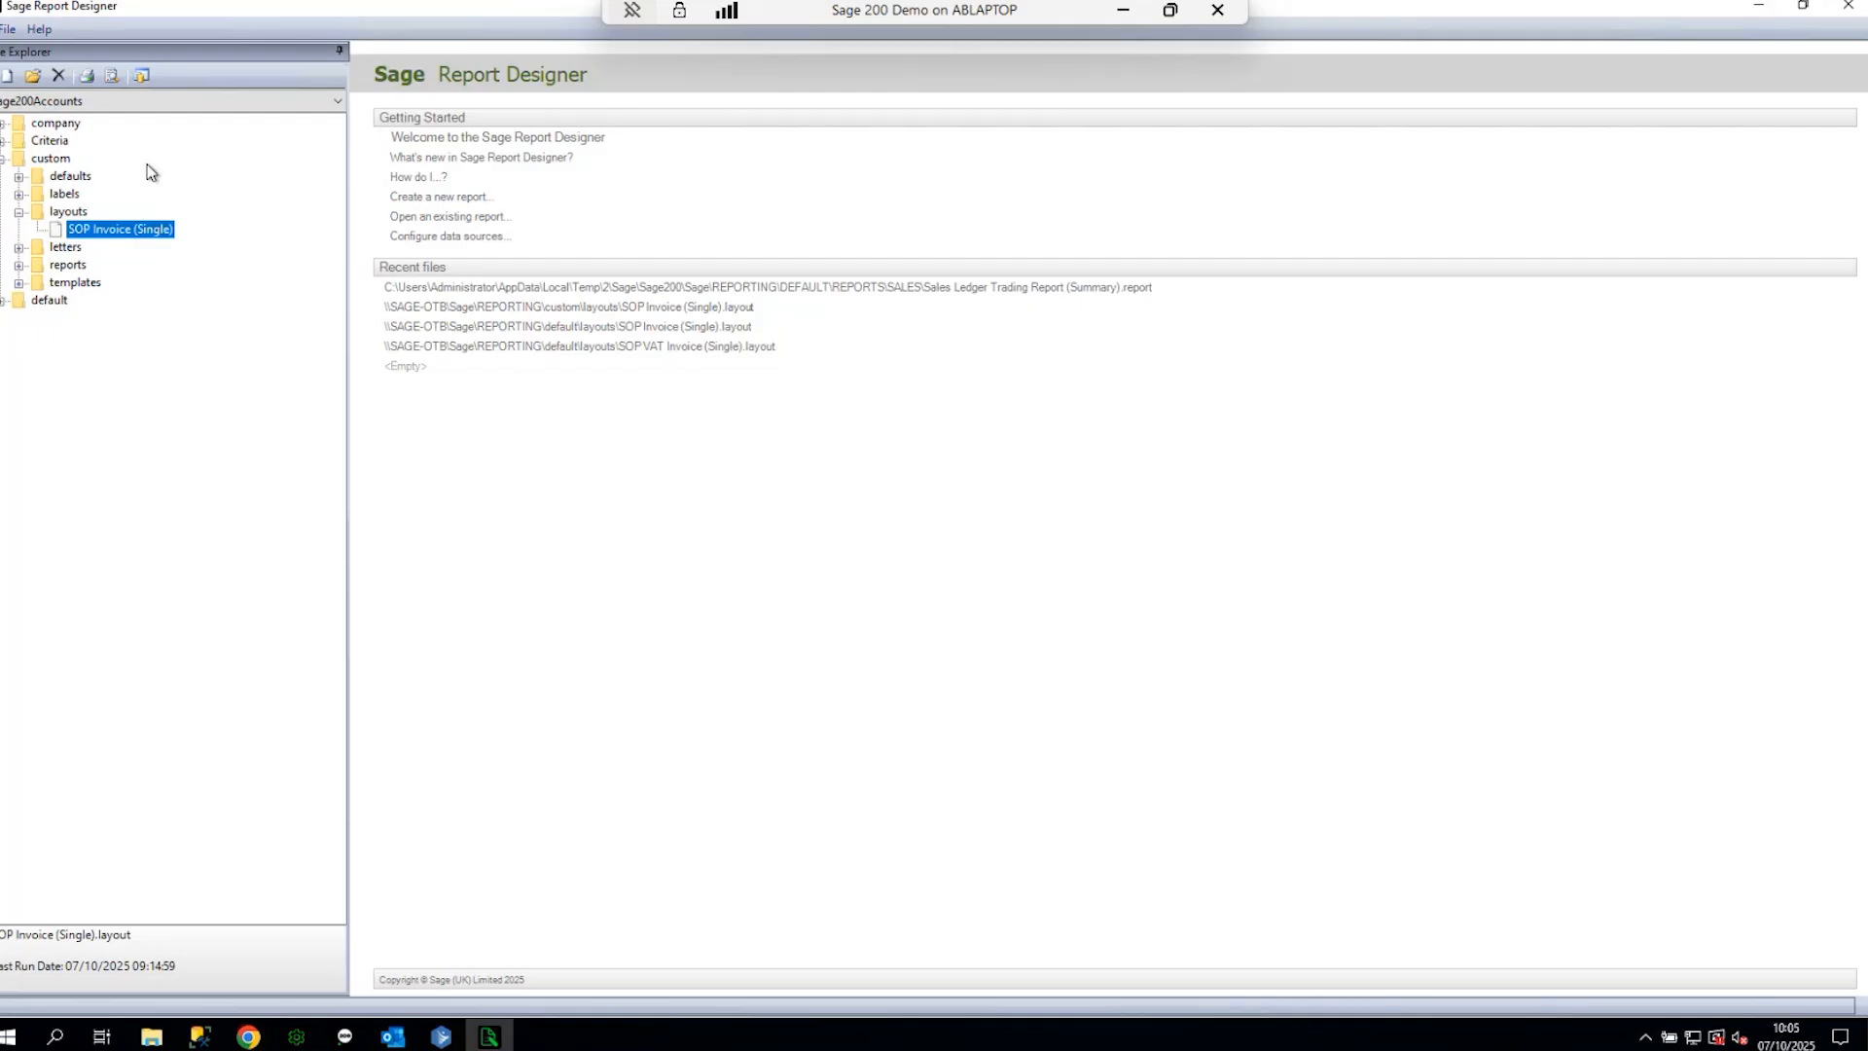
pyautogui.click(3, 124)
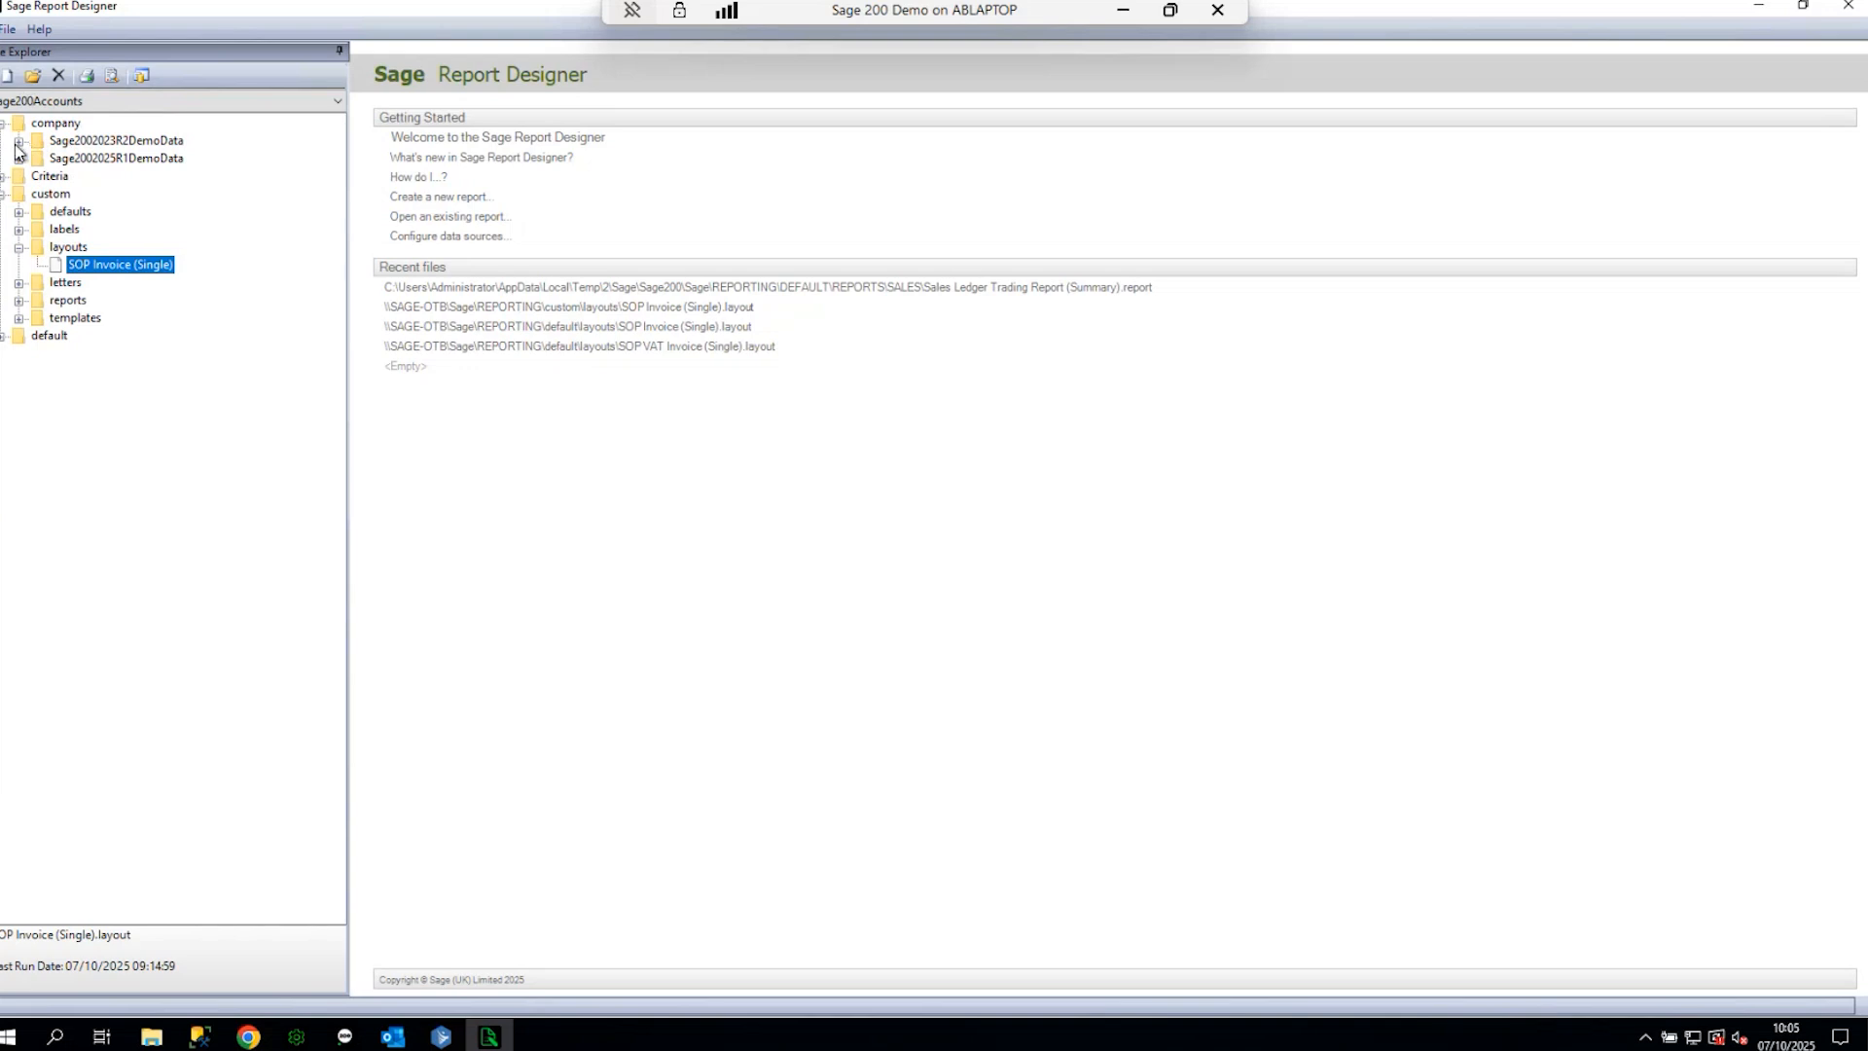
pyautogui.click(19, 159)
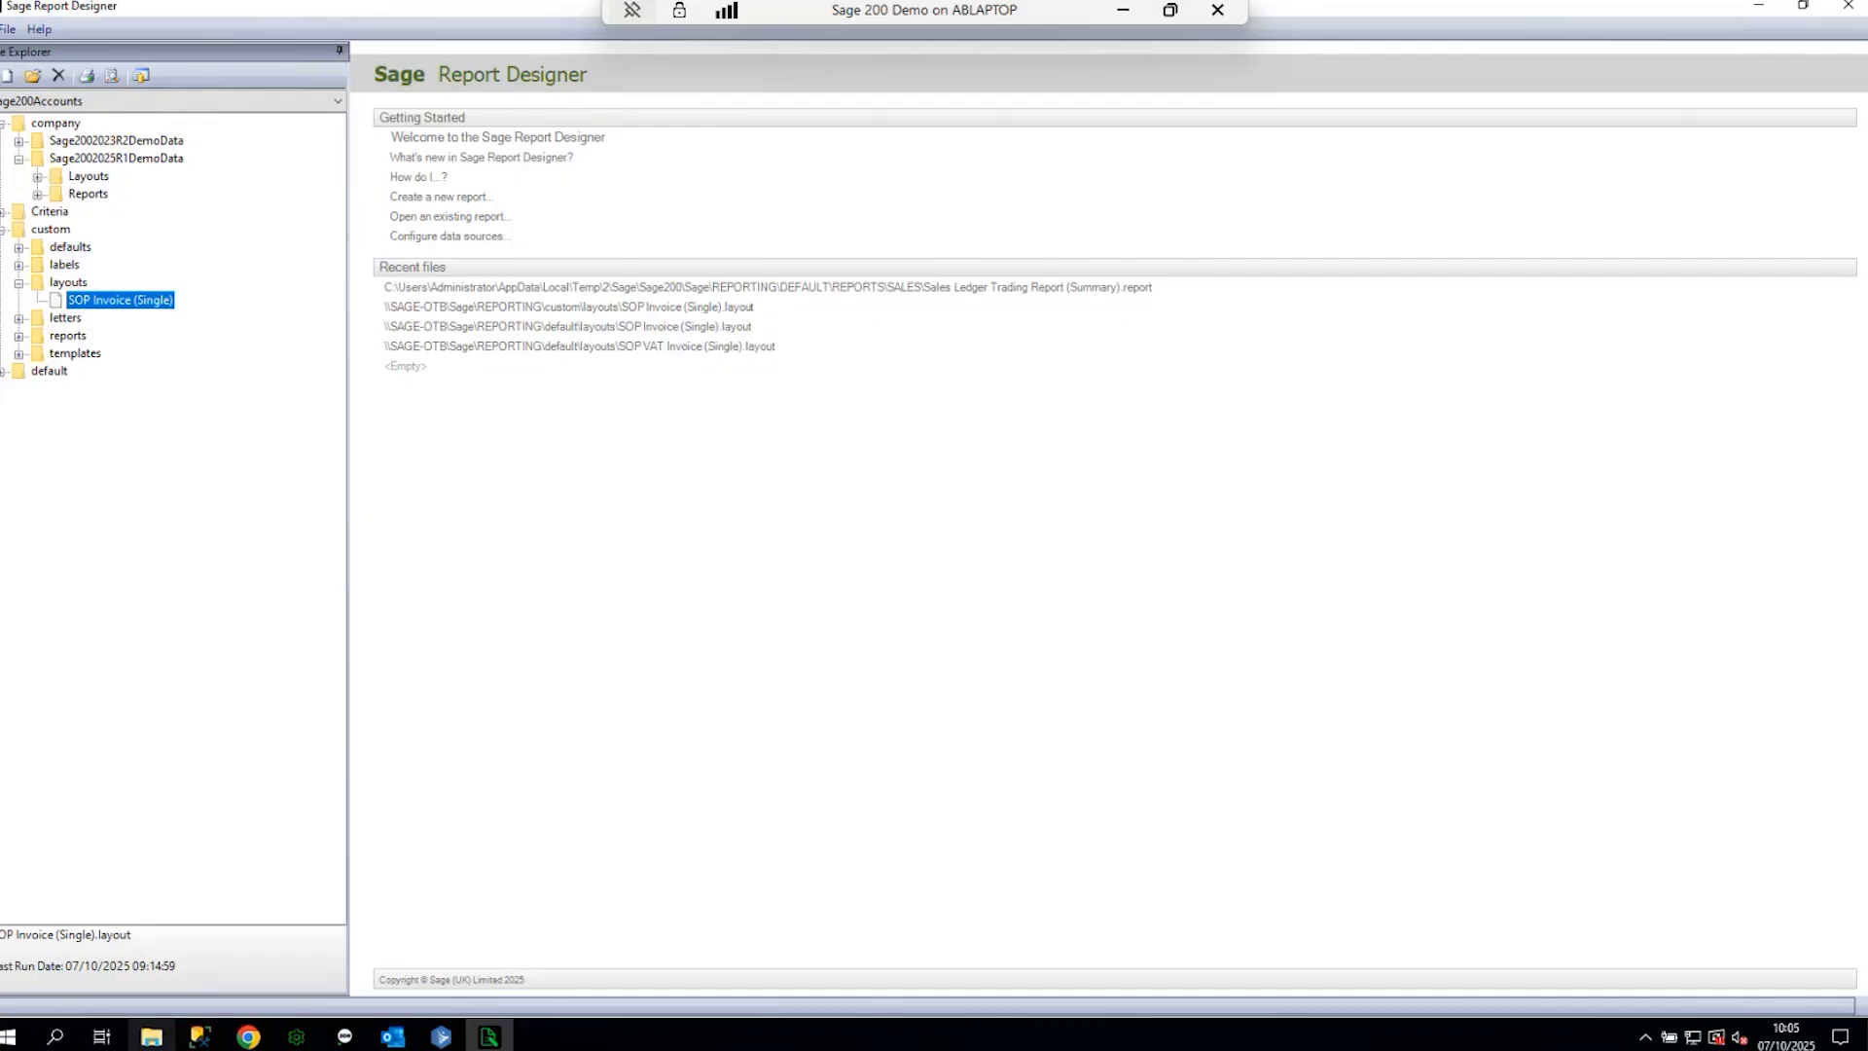
# - Browse to C:\Sage\reporting\default\layouts in File Explorer, then return to the designer's default layouts
pyautogui.click(151, 1036)
pyautogui.doubleClick(846, 364)
pyautogui.doubleClick(869, 336)
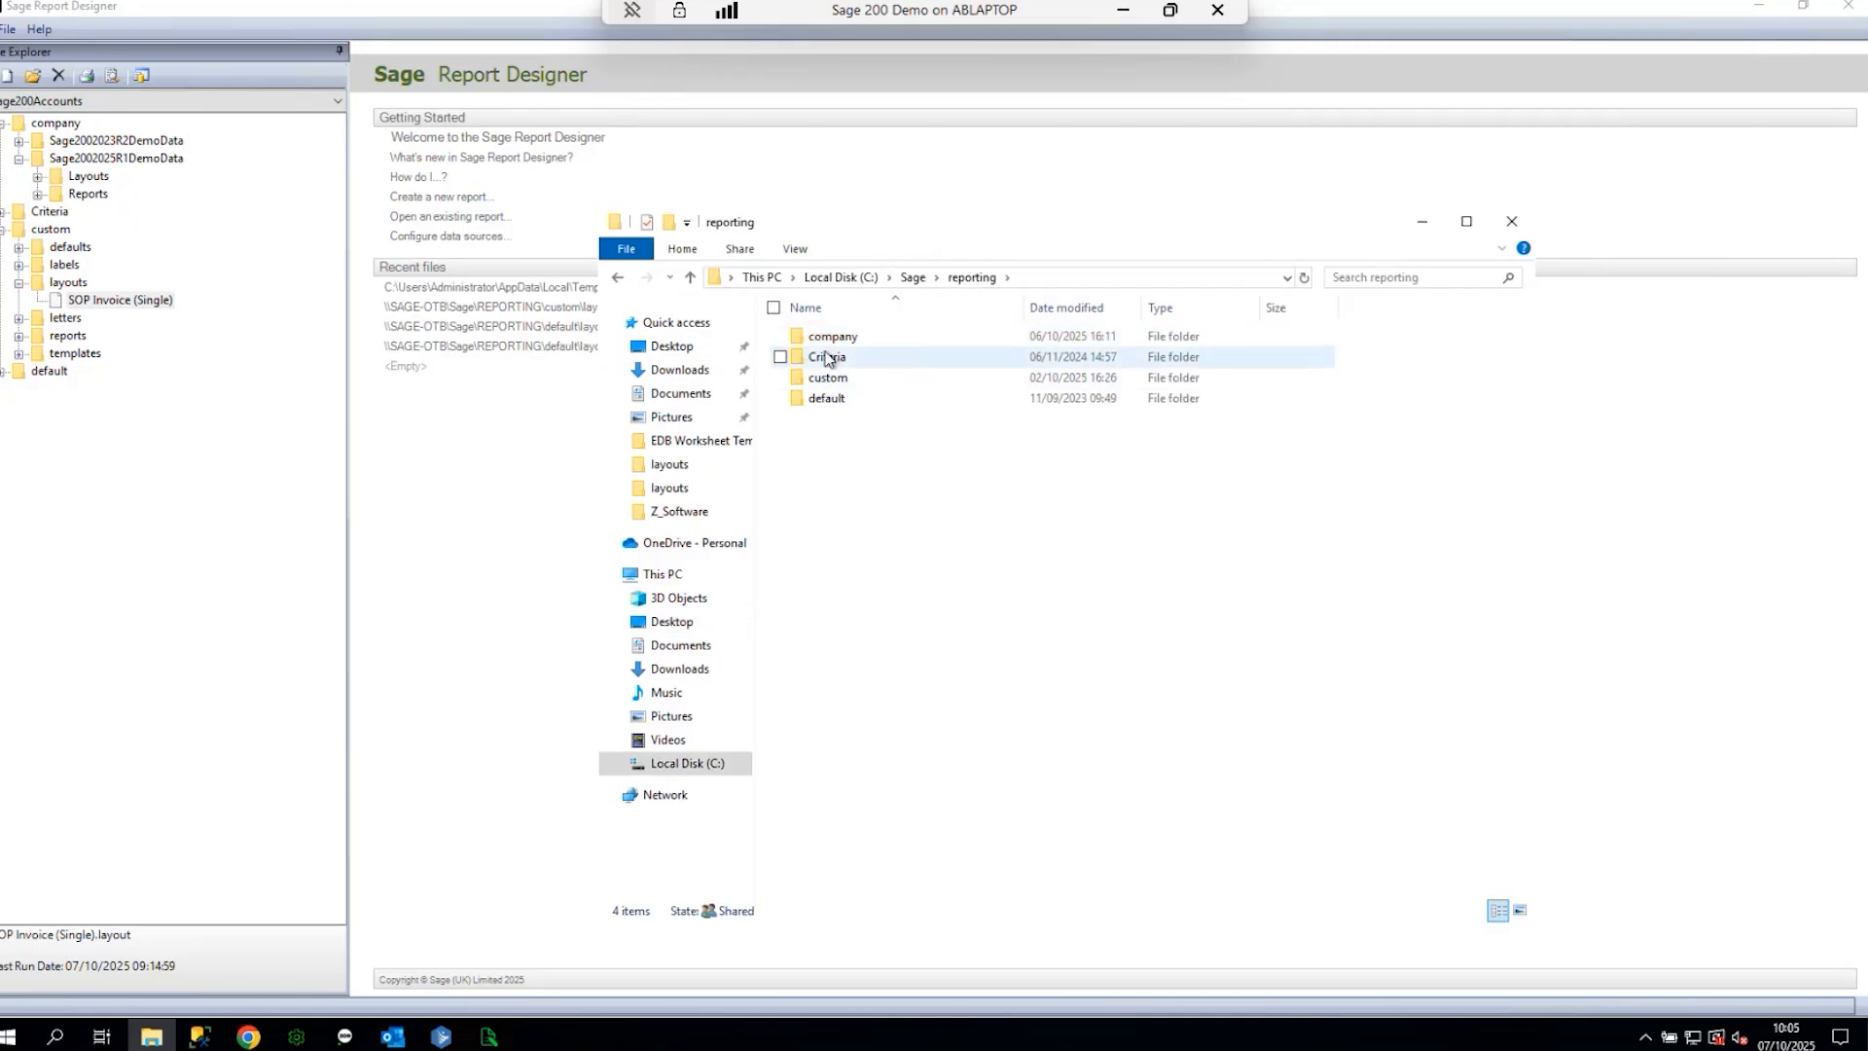
pyautogui.doubleClick(831, 401)
pyautogui.doubleClick(828, 377)
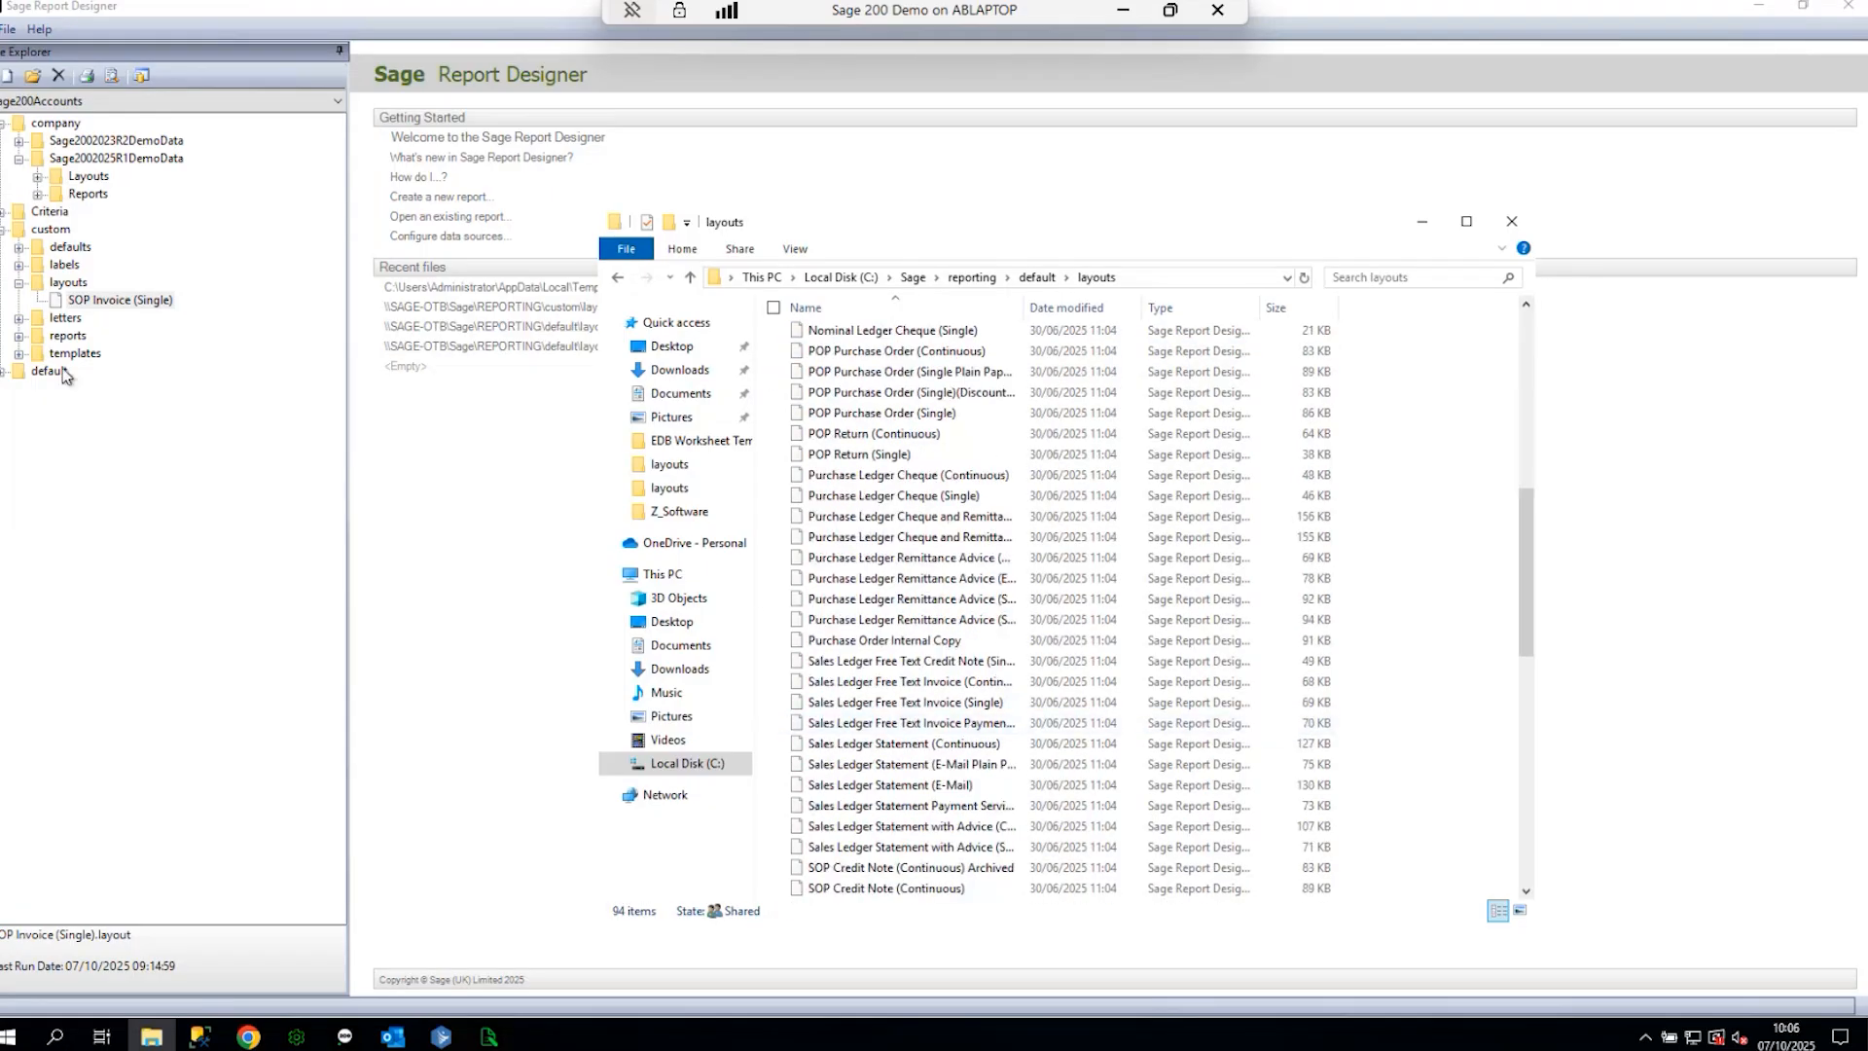
pyautogui.click(4, 373)
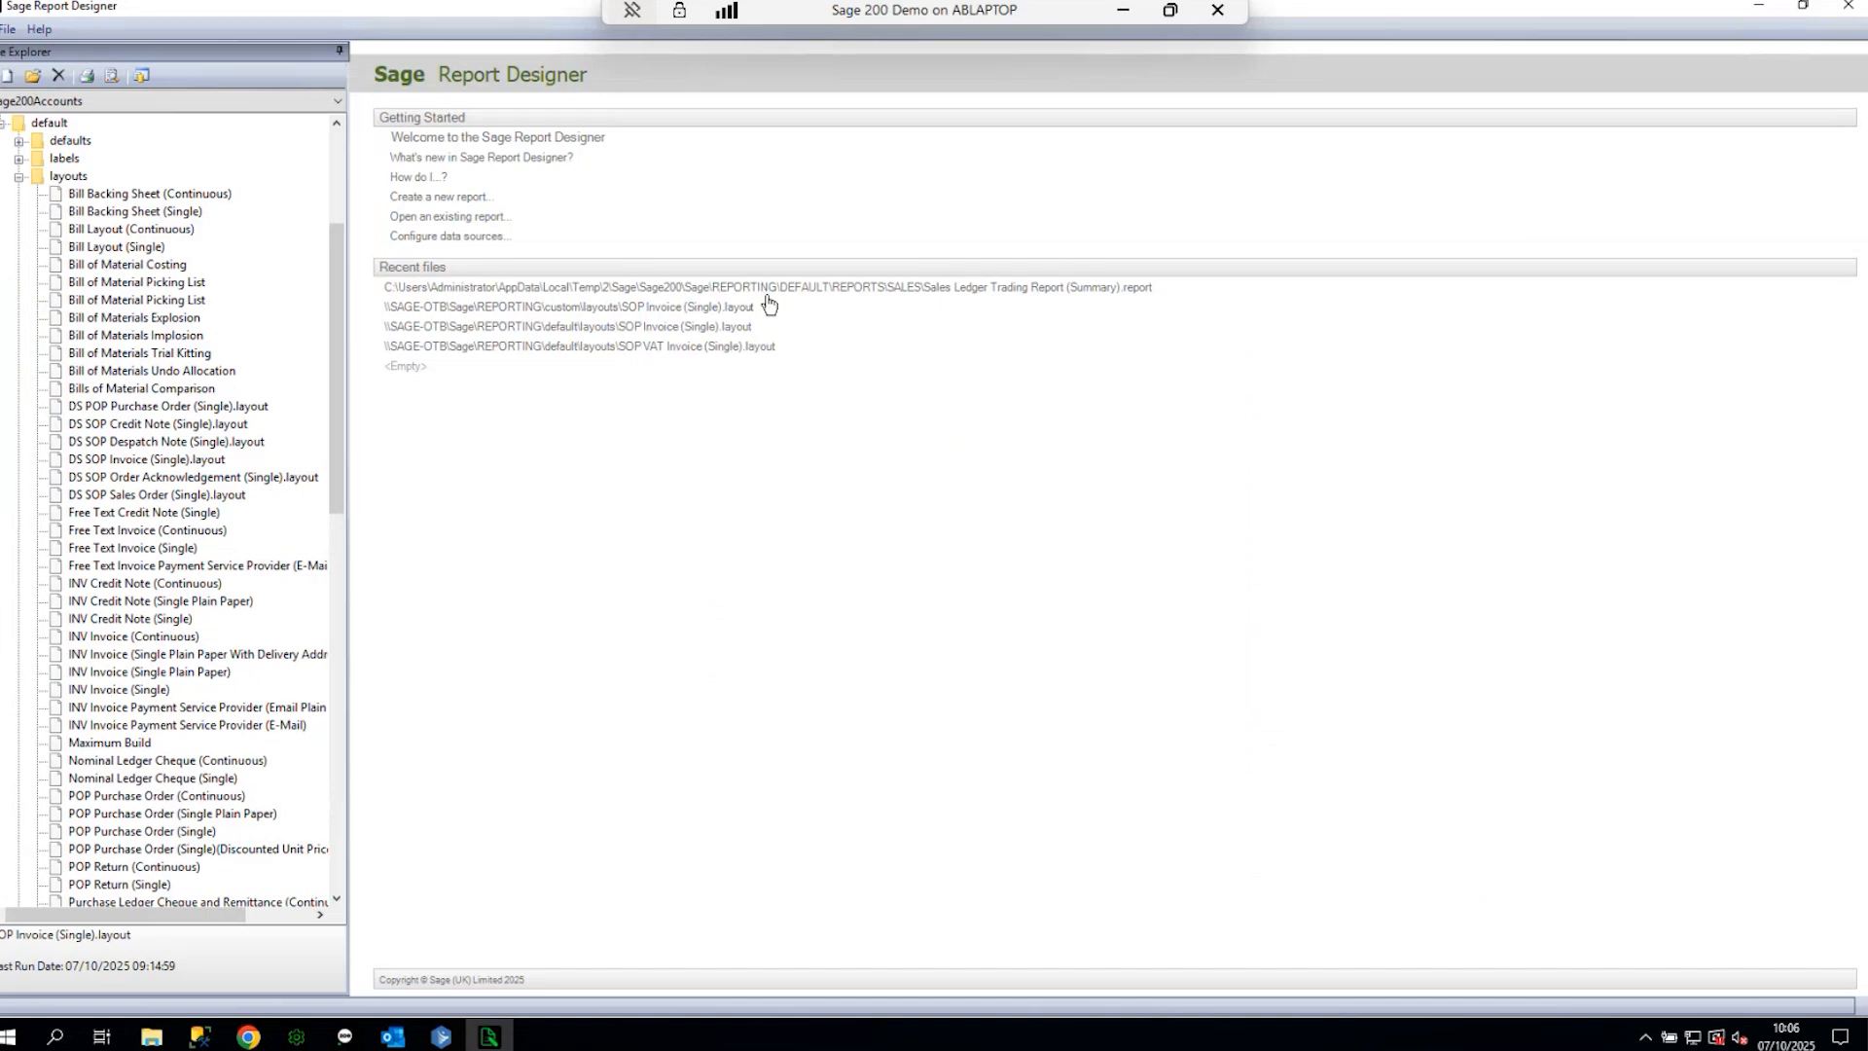
# - Open the default SOP Invoice (Single) layout in the designer
pyautogui.scroll(-6, 156, 746)
pyautogui.scroll(-5, 153, 749)
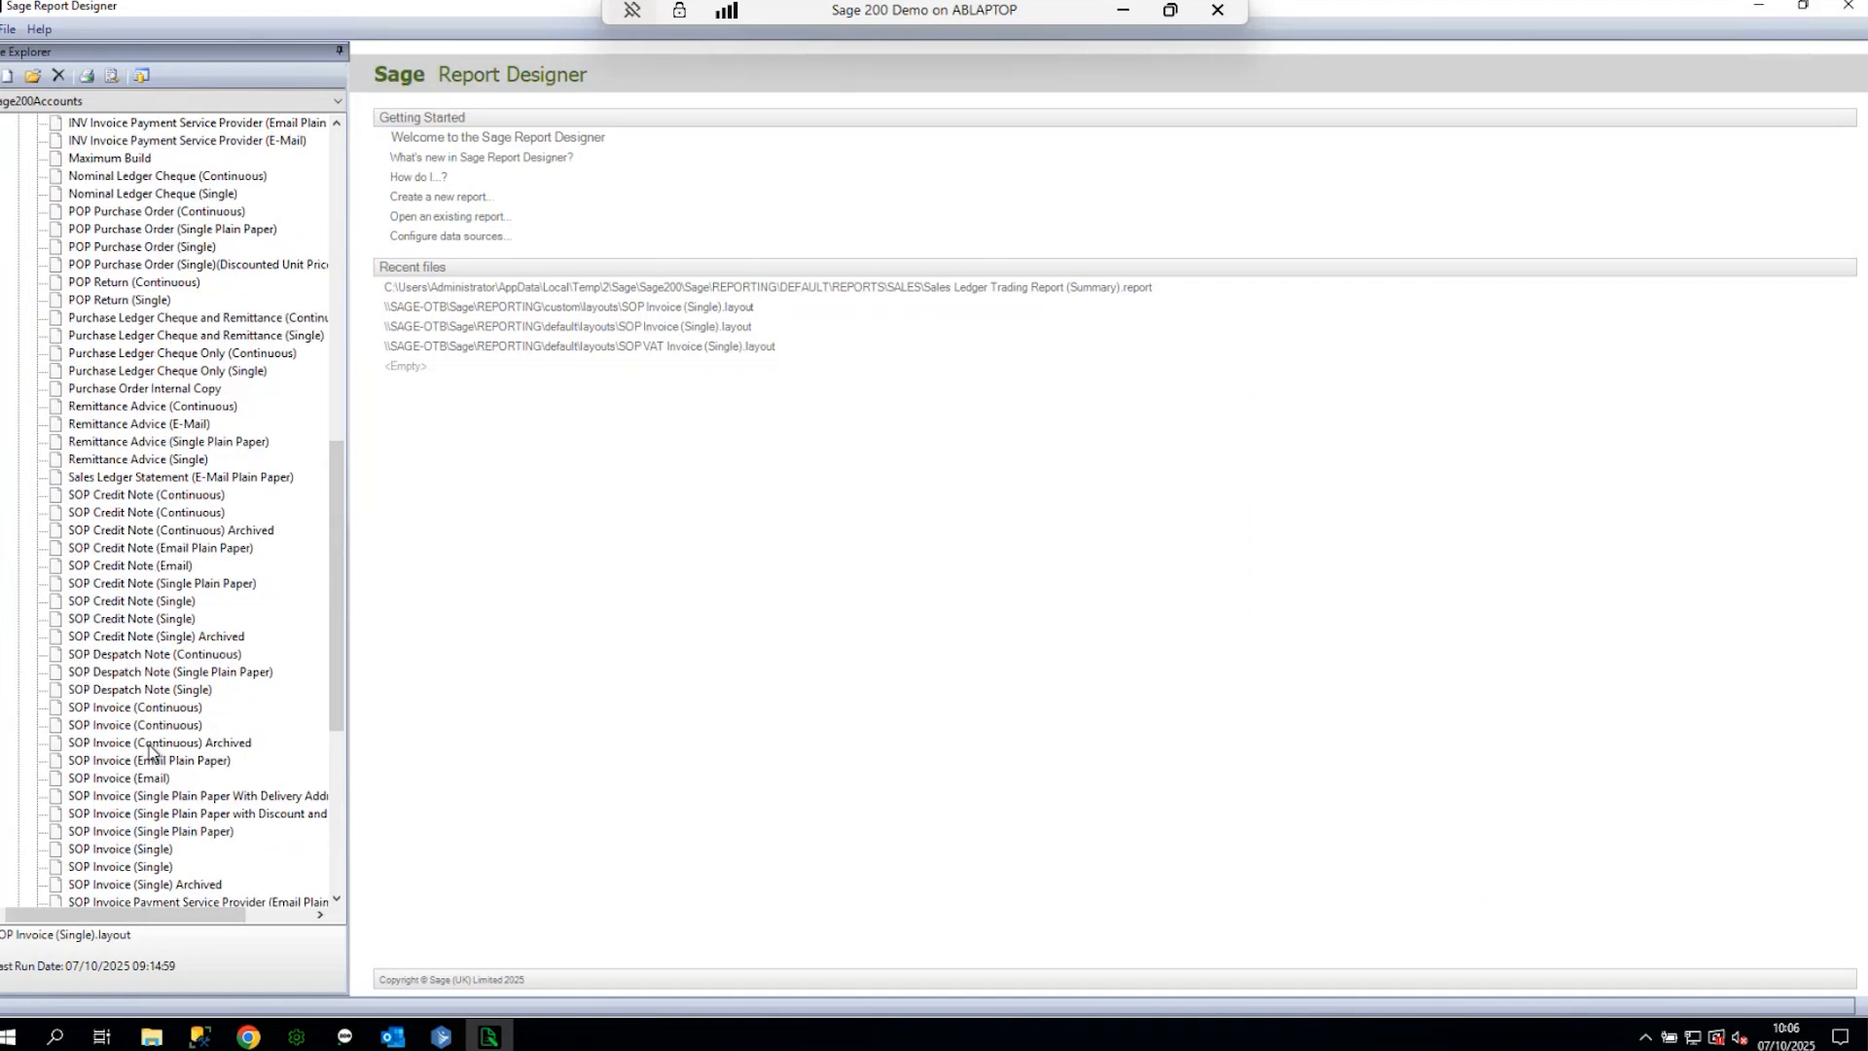
pyautogui.scroll(-2, 151, 750)
pyautogui.click(152, 746)
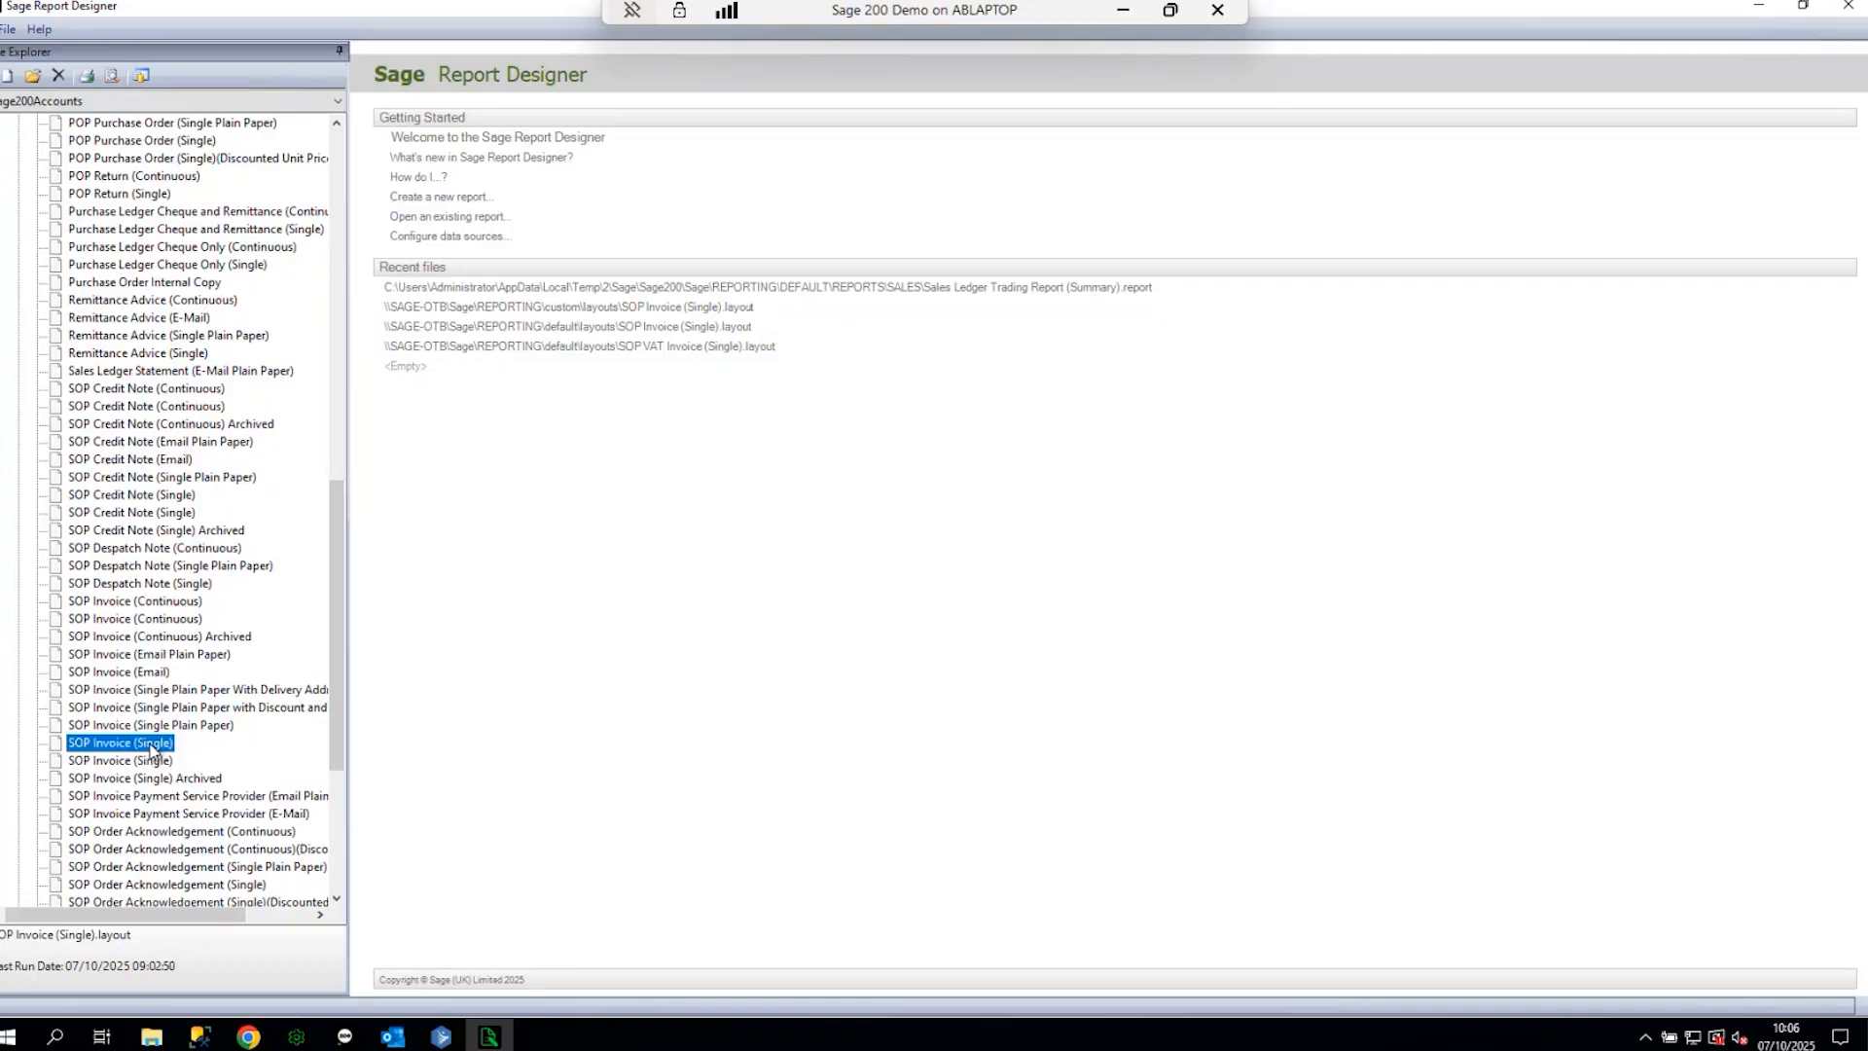
pyautogui.doubleClick(152, 749)
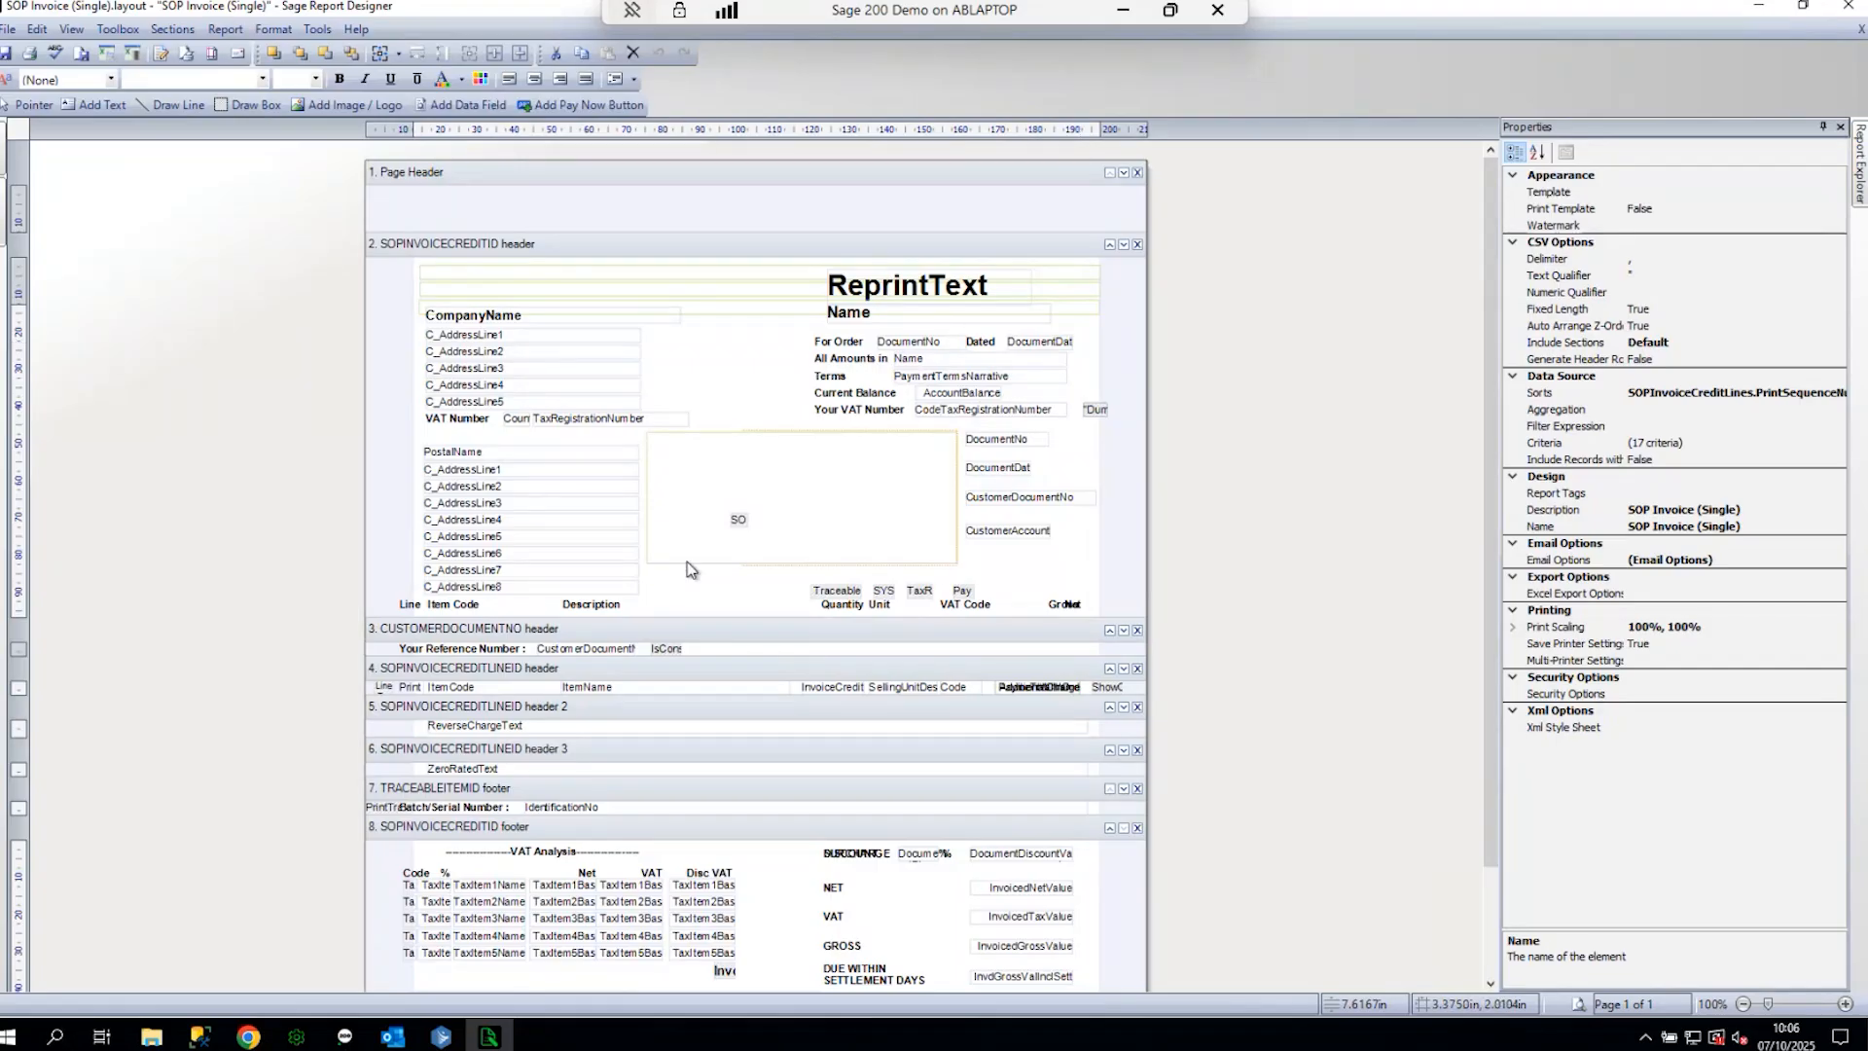
pyautogui.moveTo(679, 540)
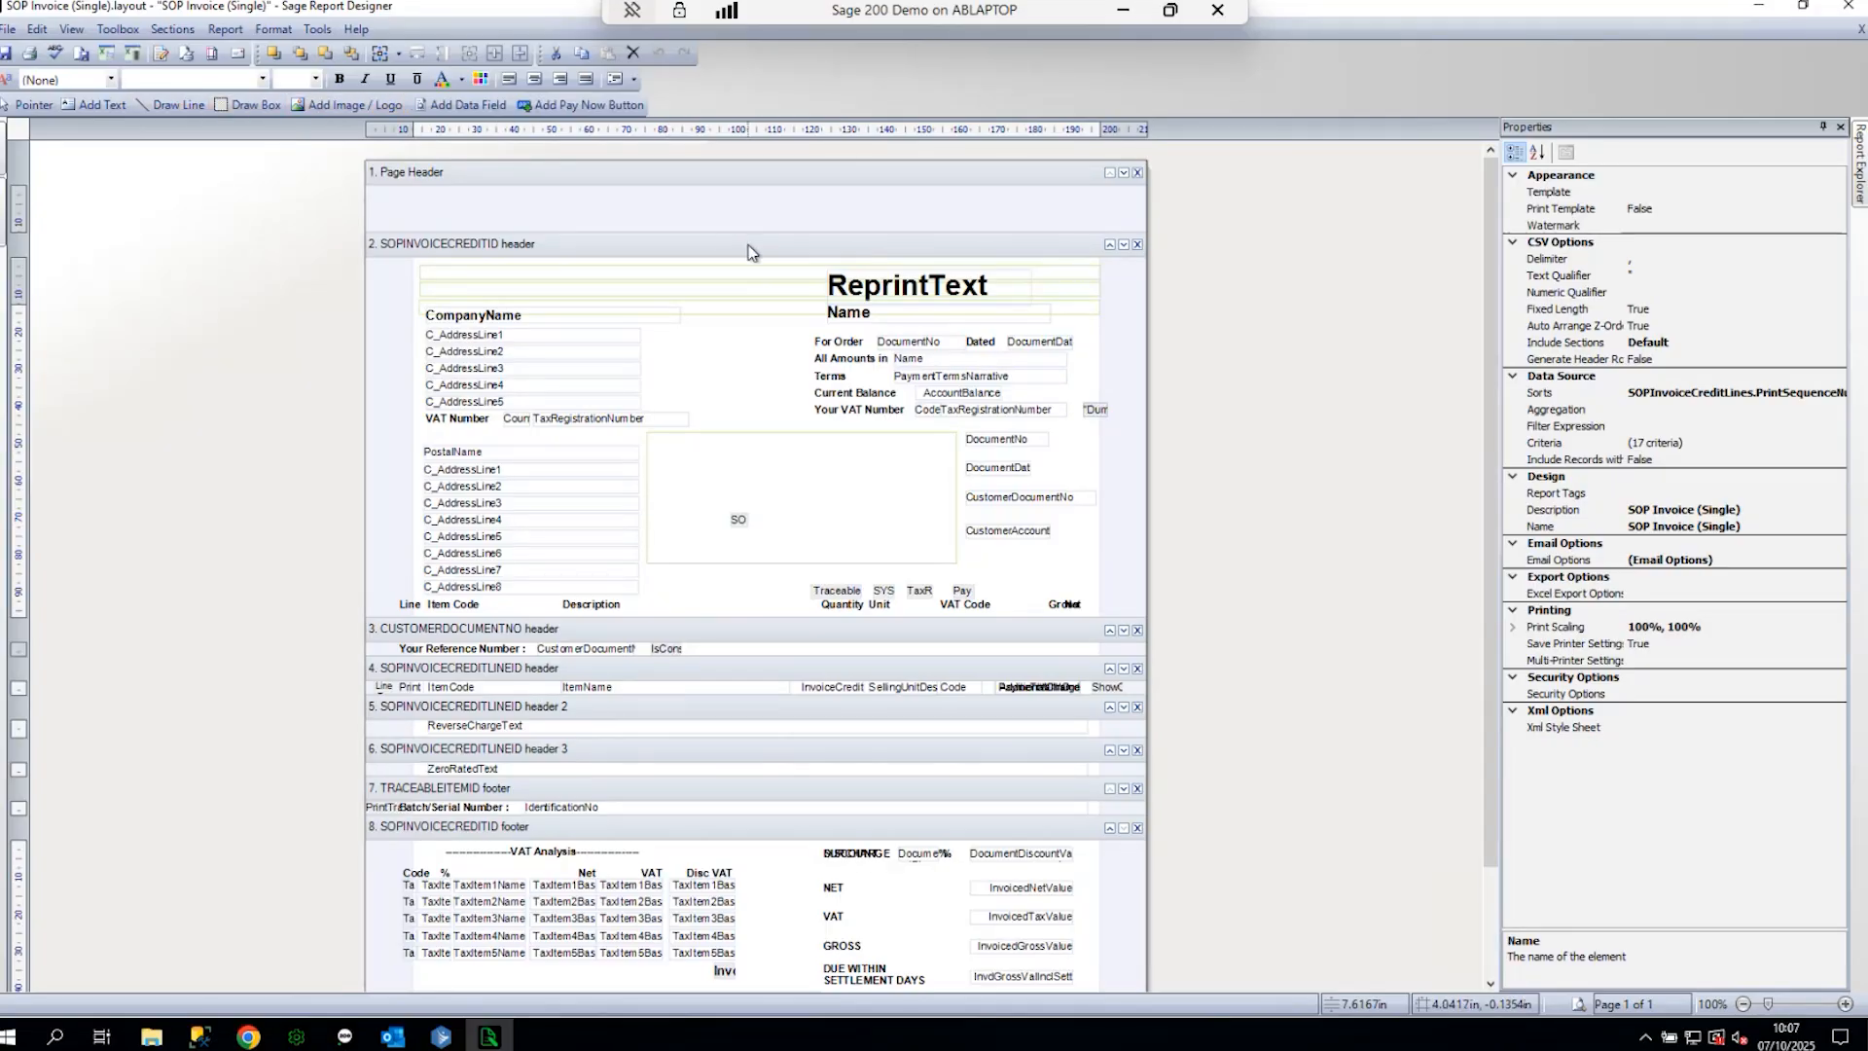
pyautogui.scroll(-3, 769, 545)
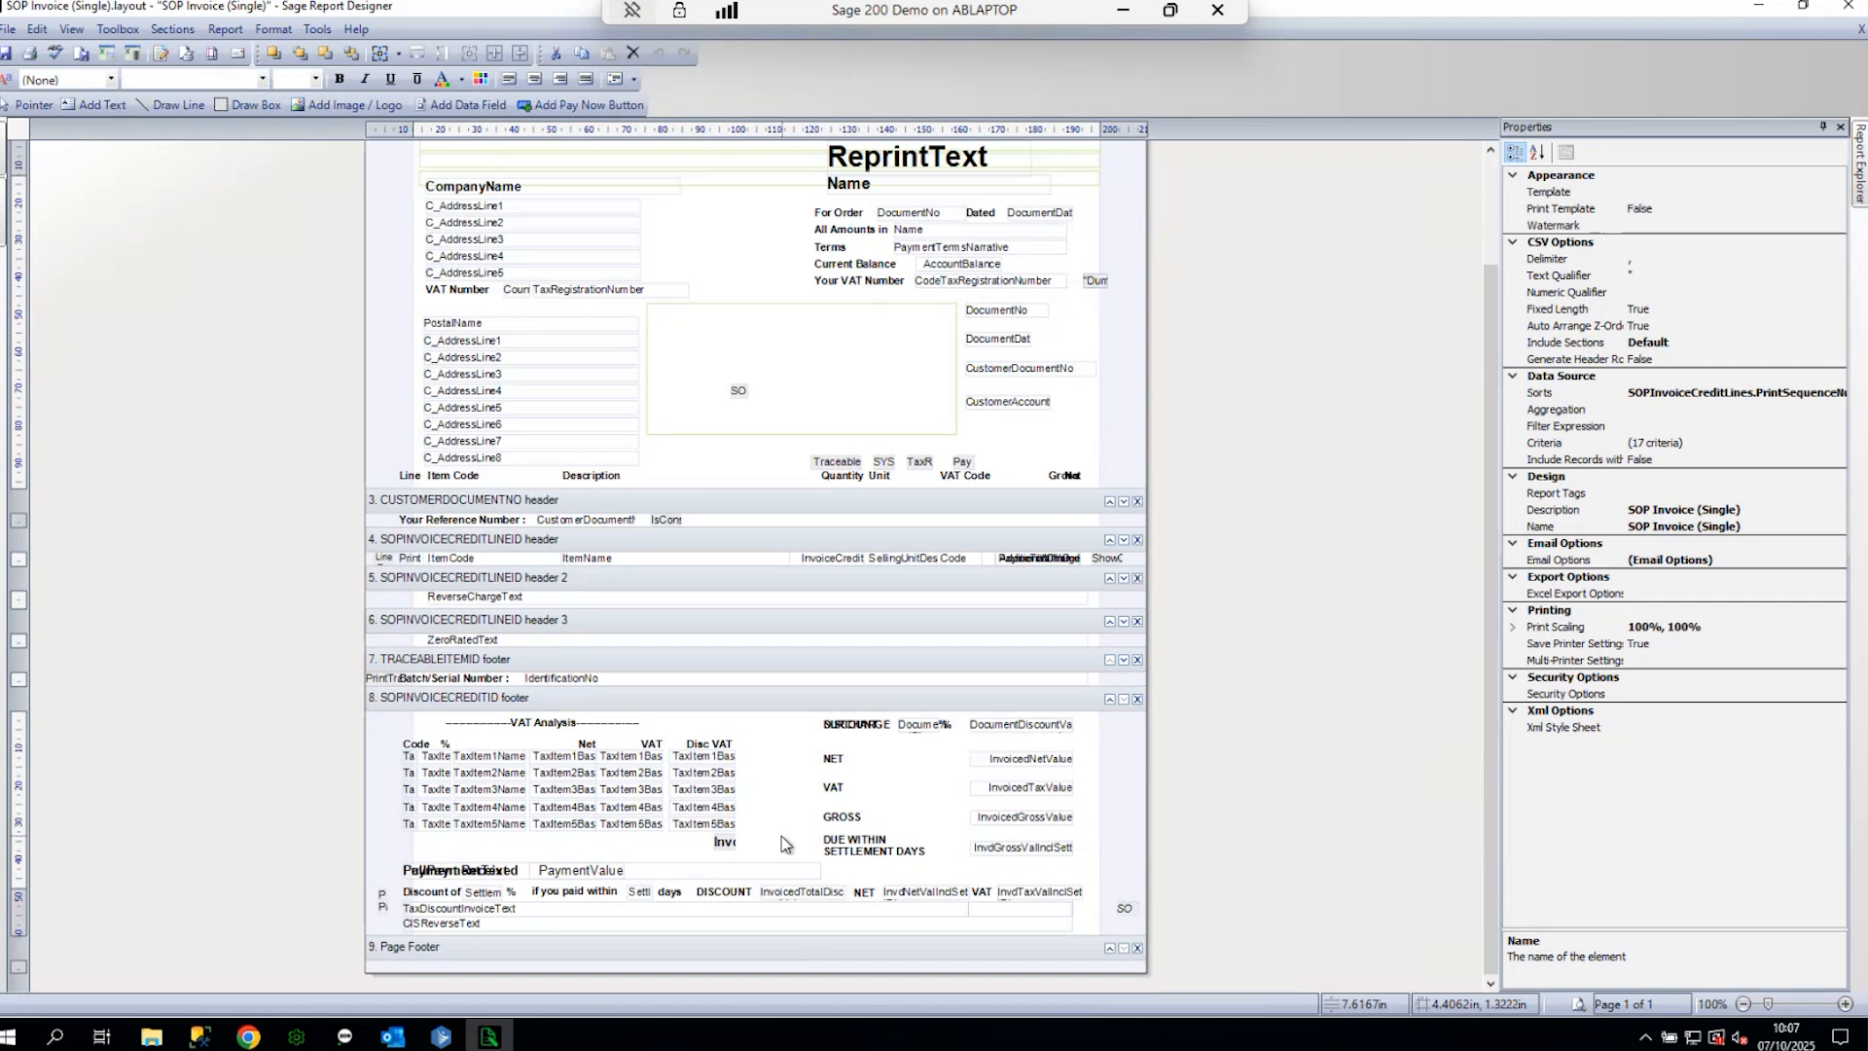
pyautogui.scroll(3, 786, 839)
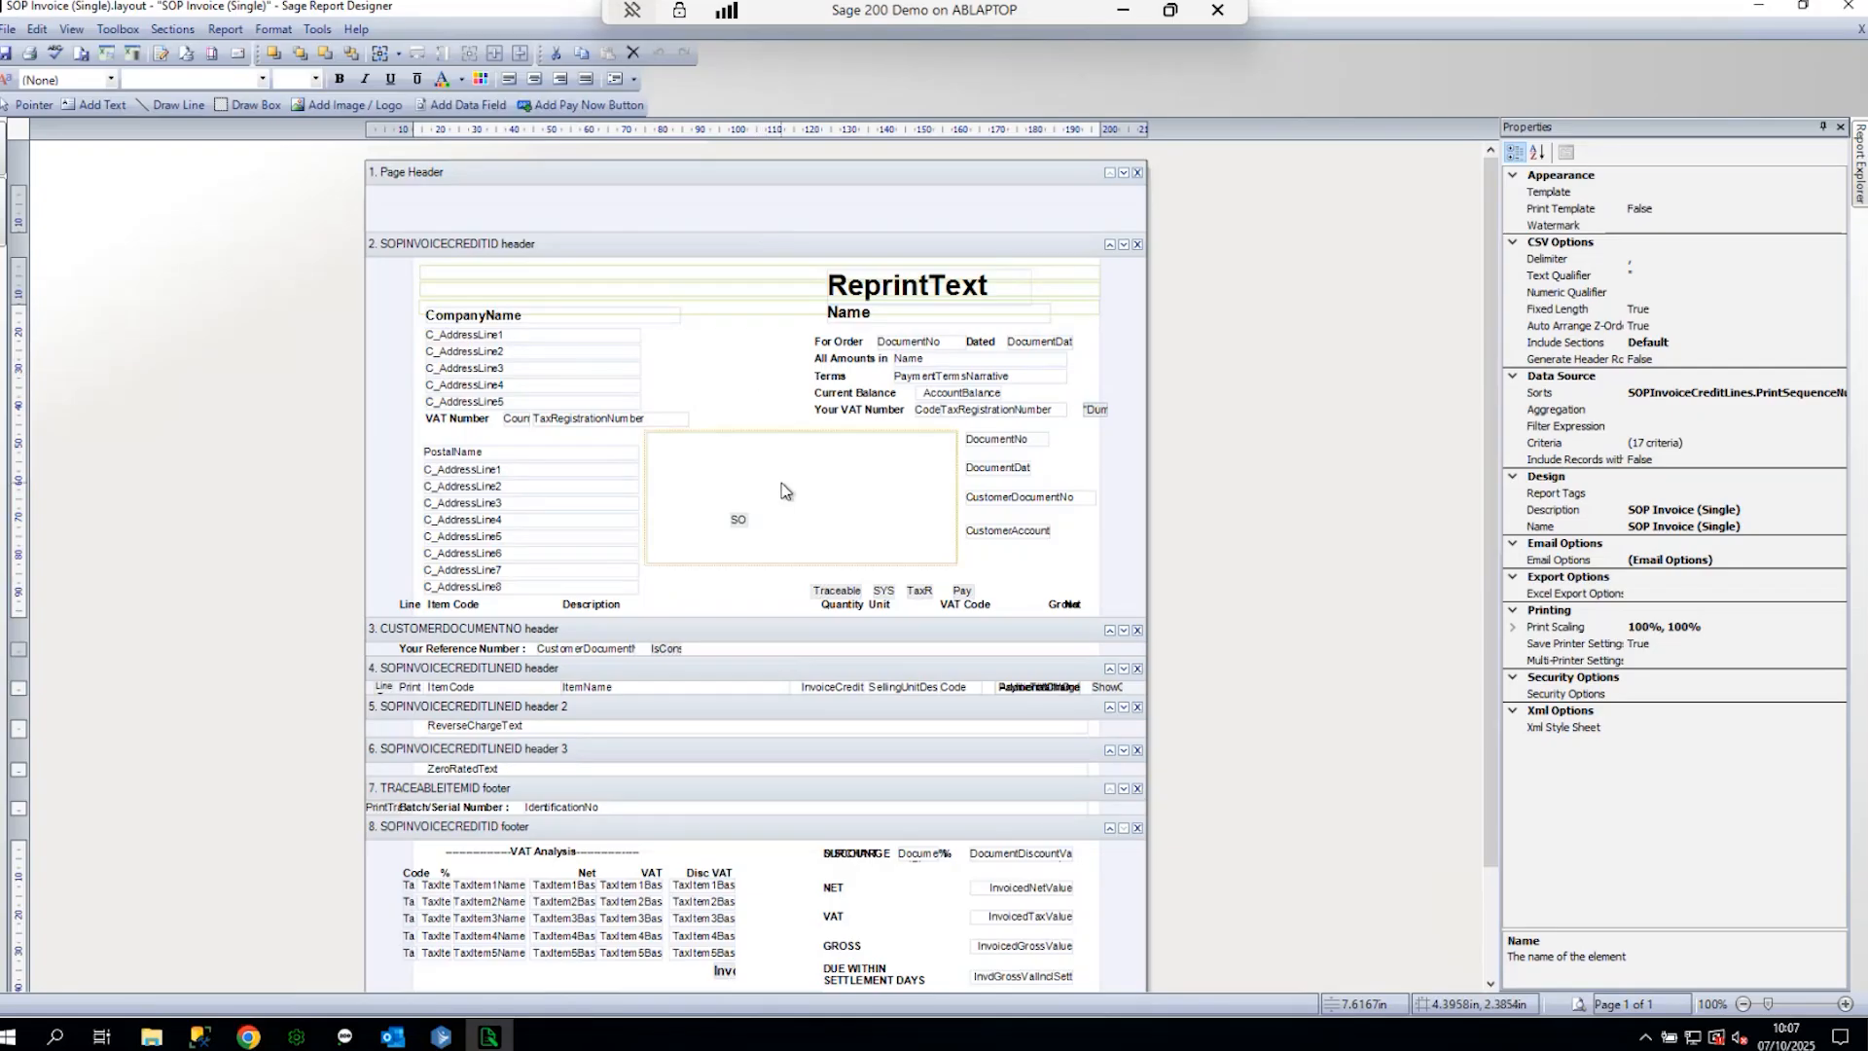
pyautogui.moveTo(787, 490)
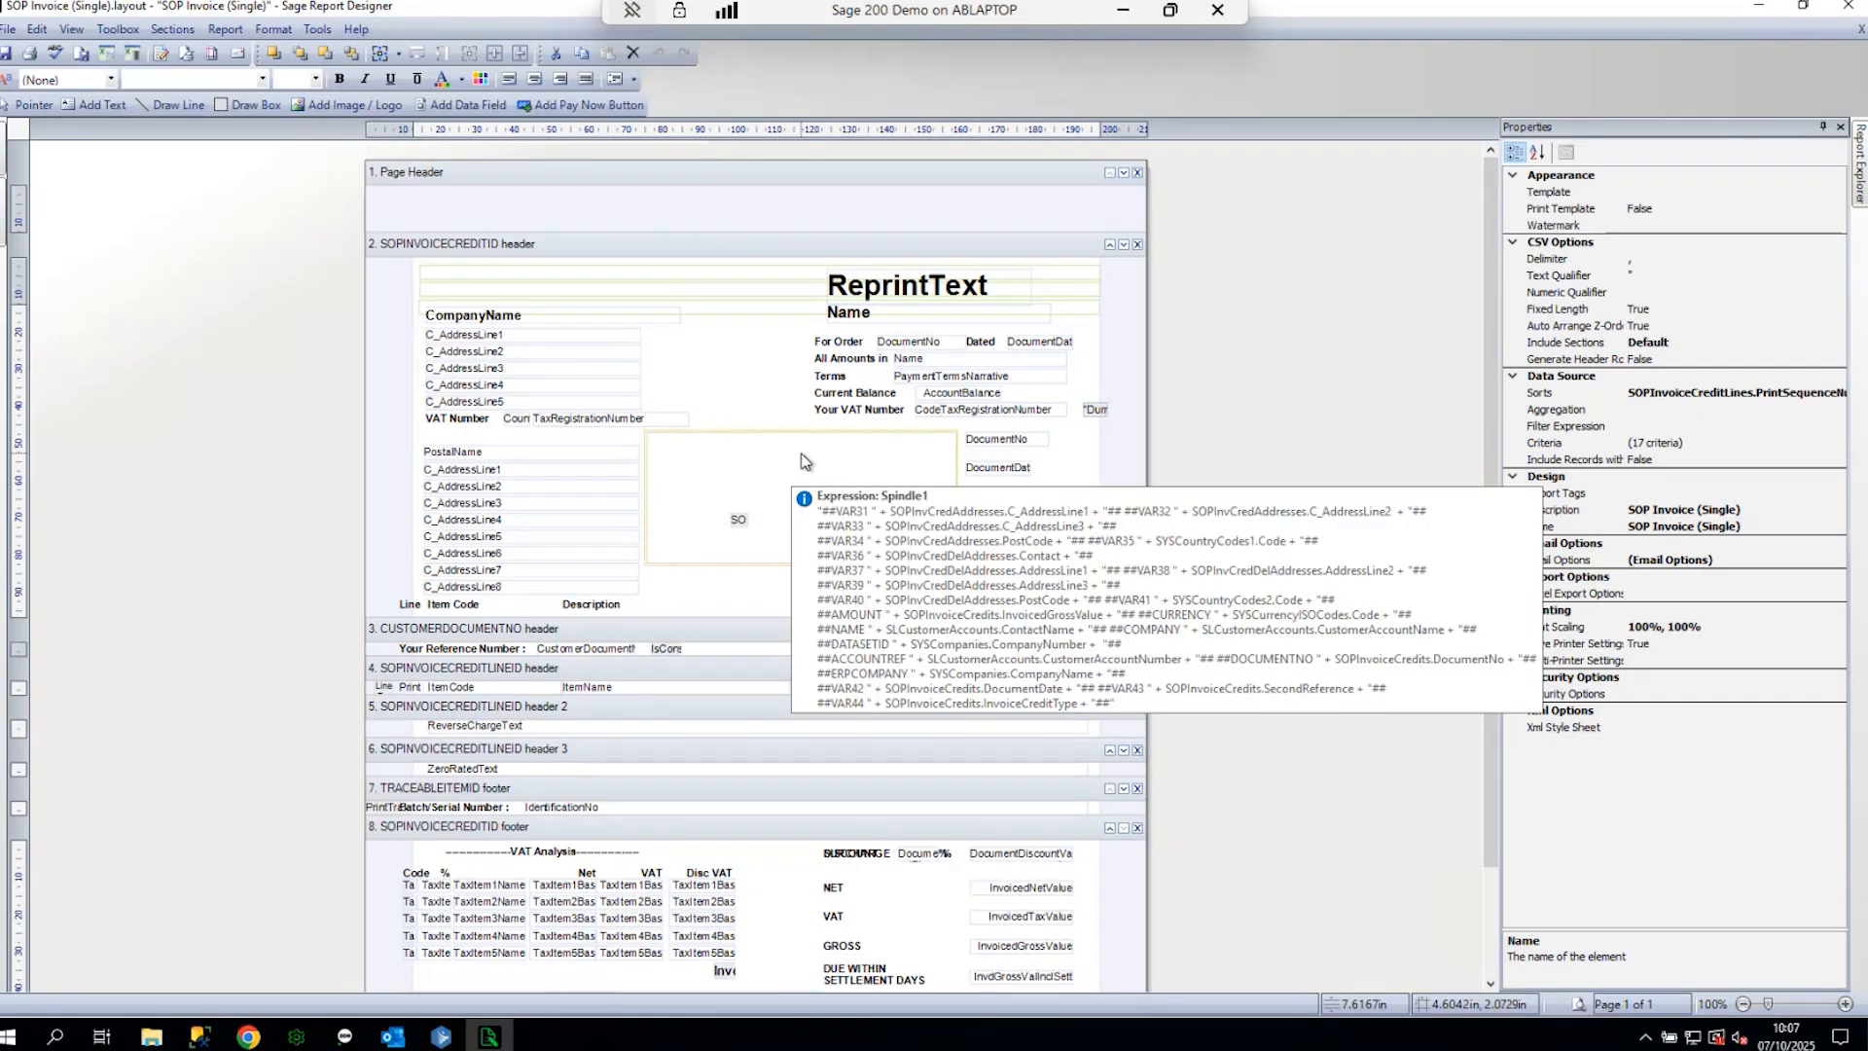
pyautogui.moveTo(750, 313)
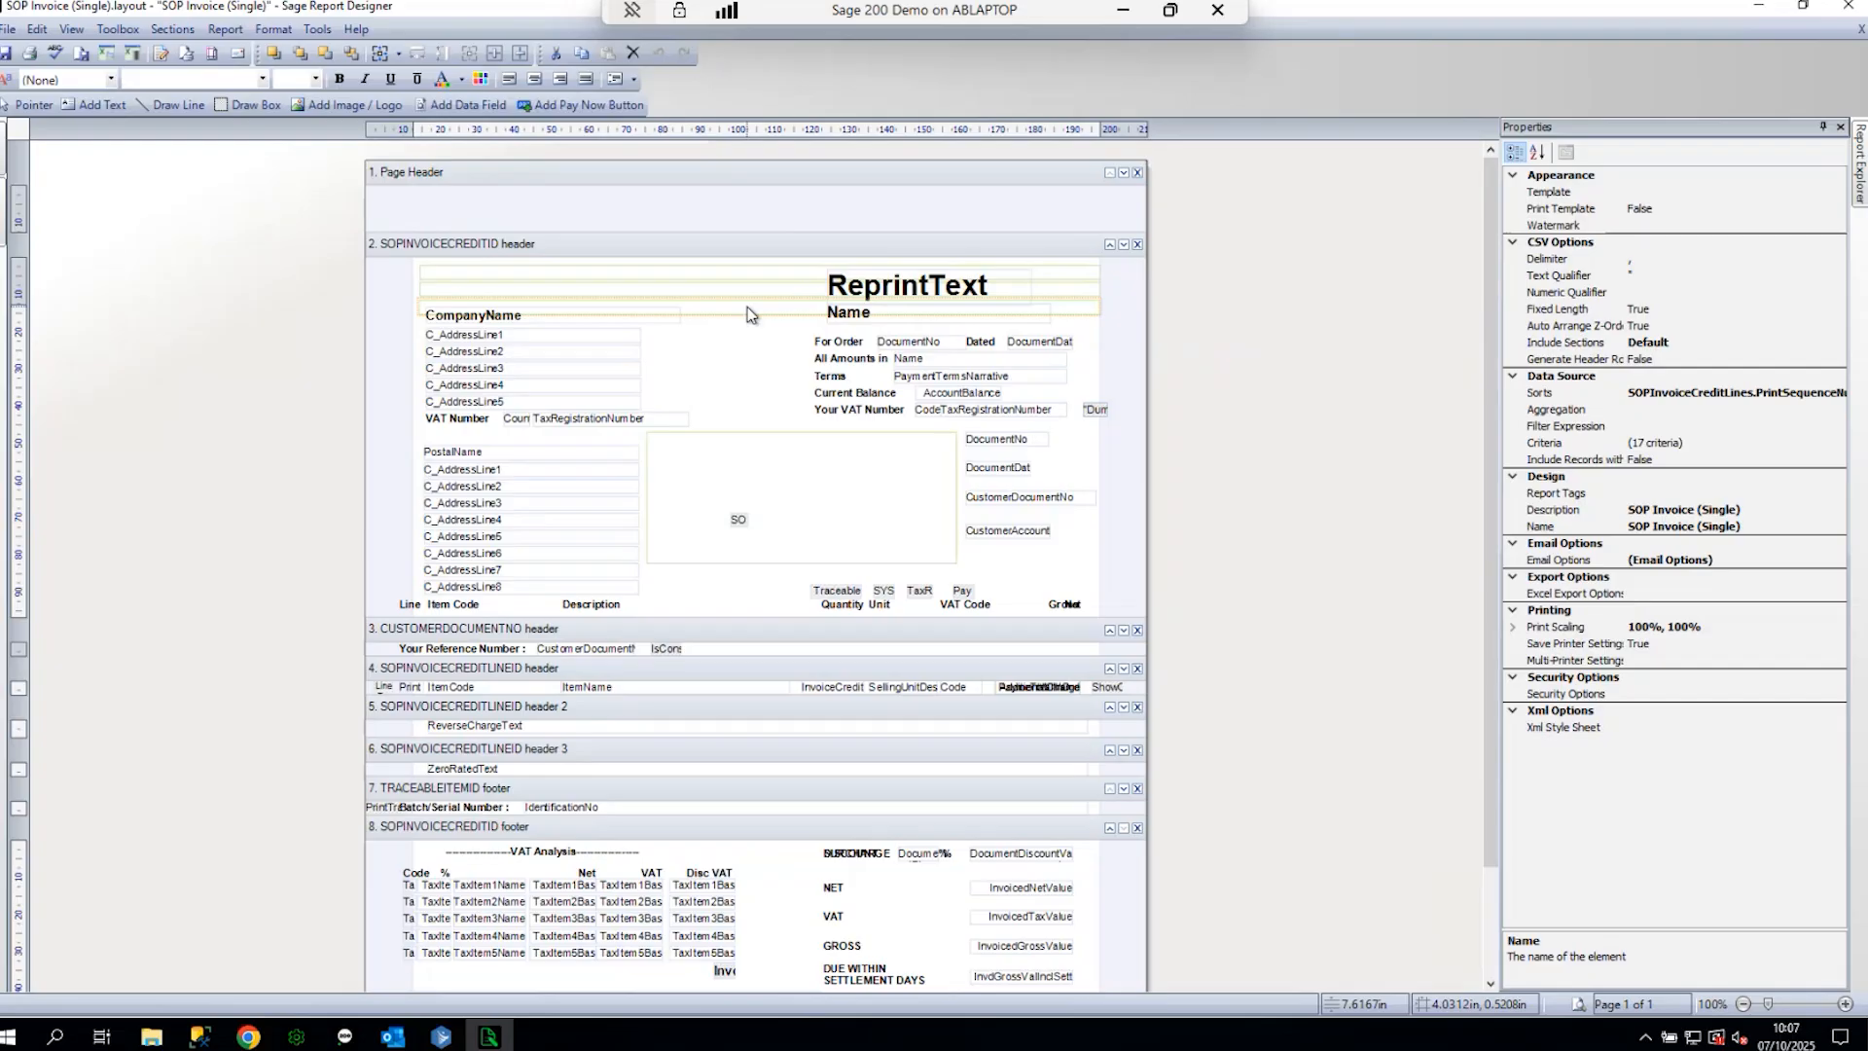
# - Make the For Order label taller with text 'Order', then open DocumentNo's expression
pyautogui.moveTo(778, 277)
pyautogui.click(856, 342)
pyautogui.click(833, 348)
pyautogui.click(843, 341)
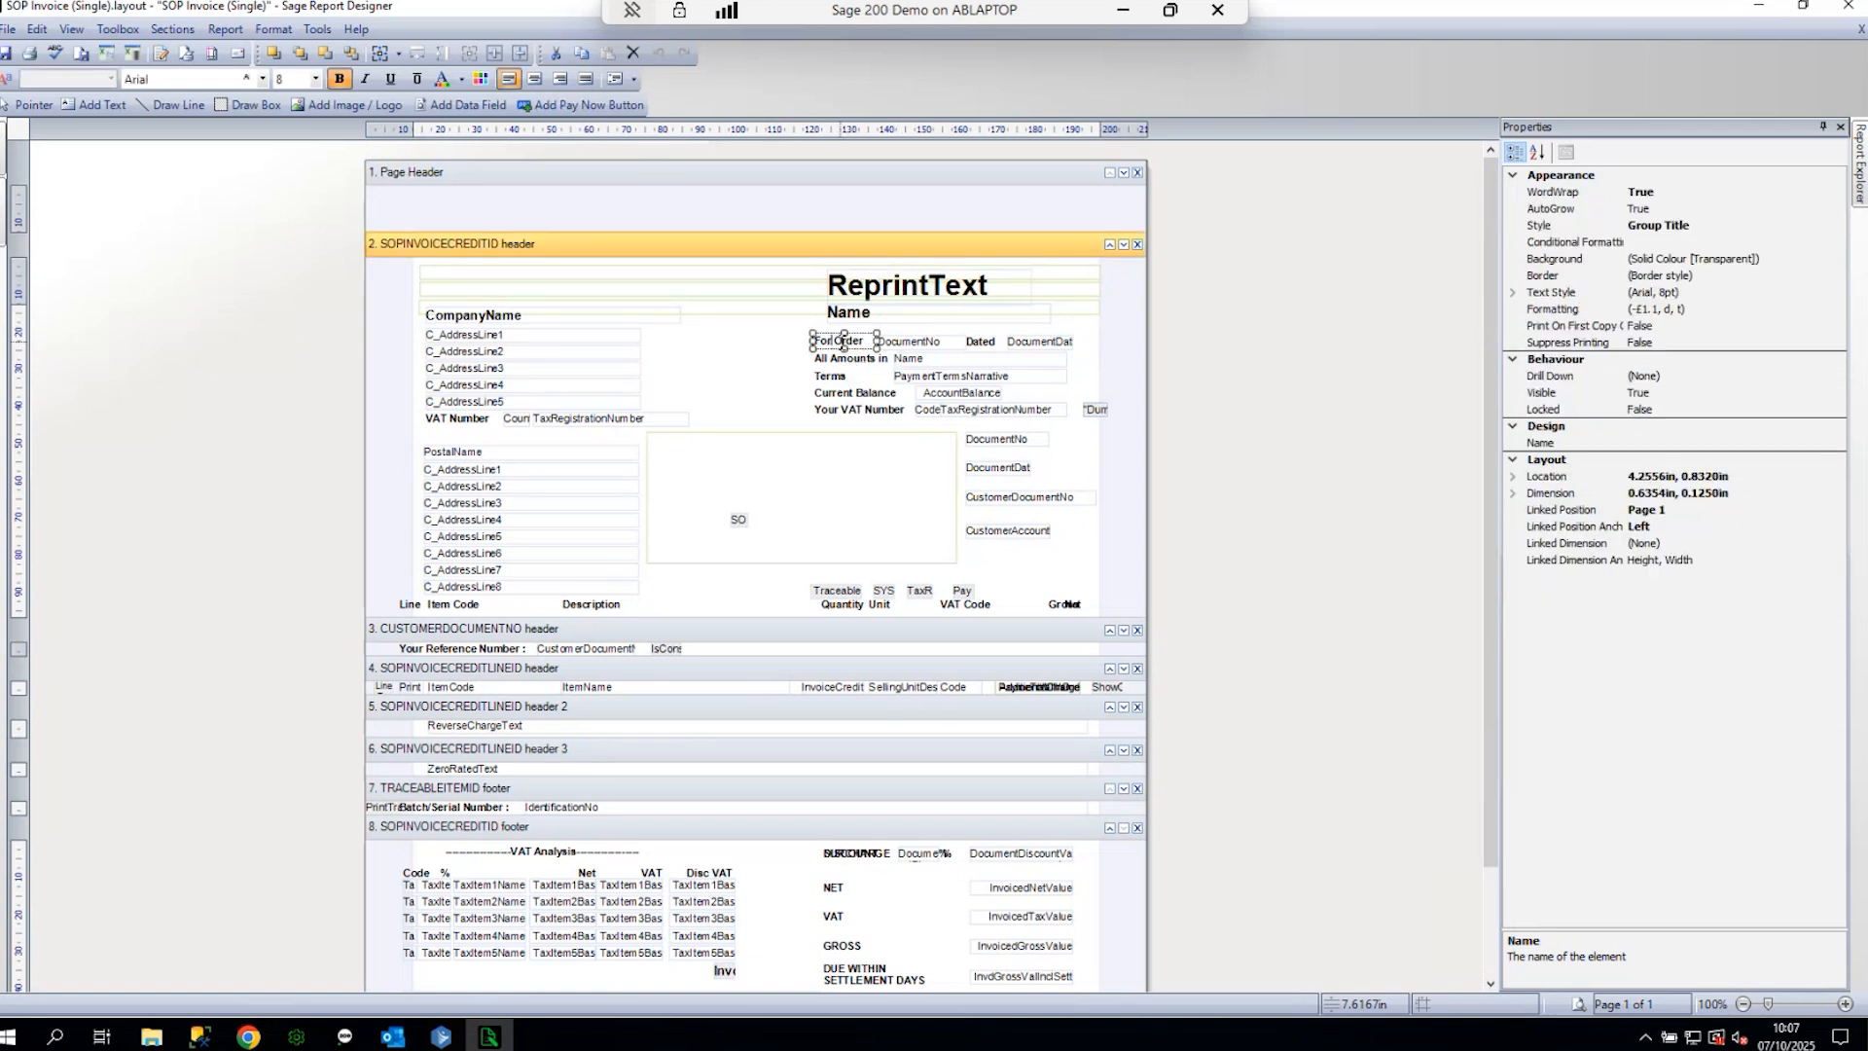
pyautogui.moveTo(844, 347); pyautogui.dragTo(844, 351)
pyautogui.press('Delete')
pyautogui.press('Delete')
pyautogui.press('Delete')
pyautogui.write('Order')
pyautogui.click(796, 360)
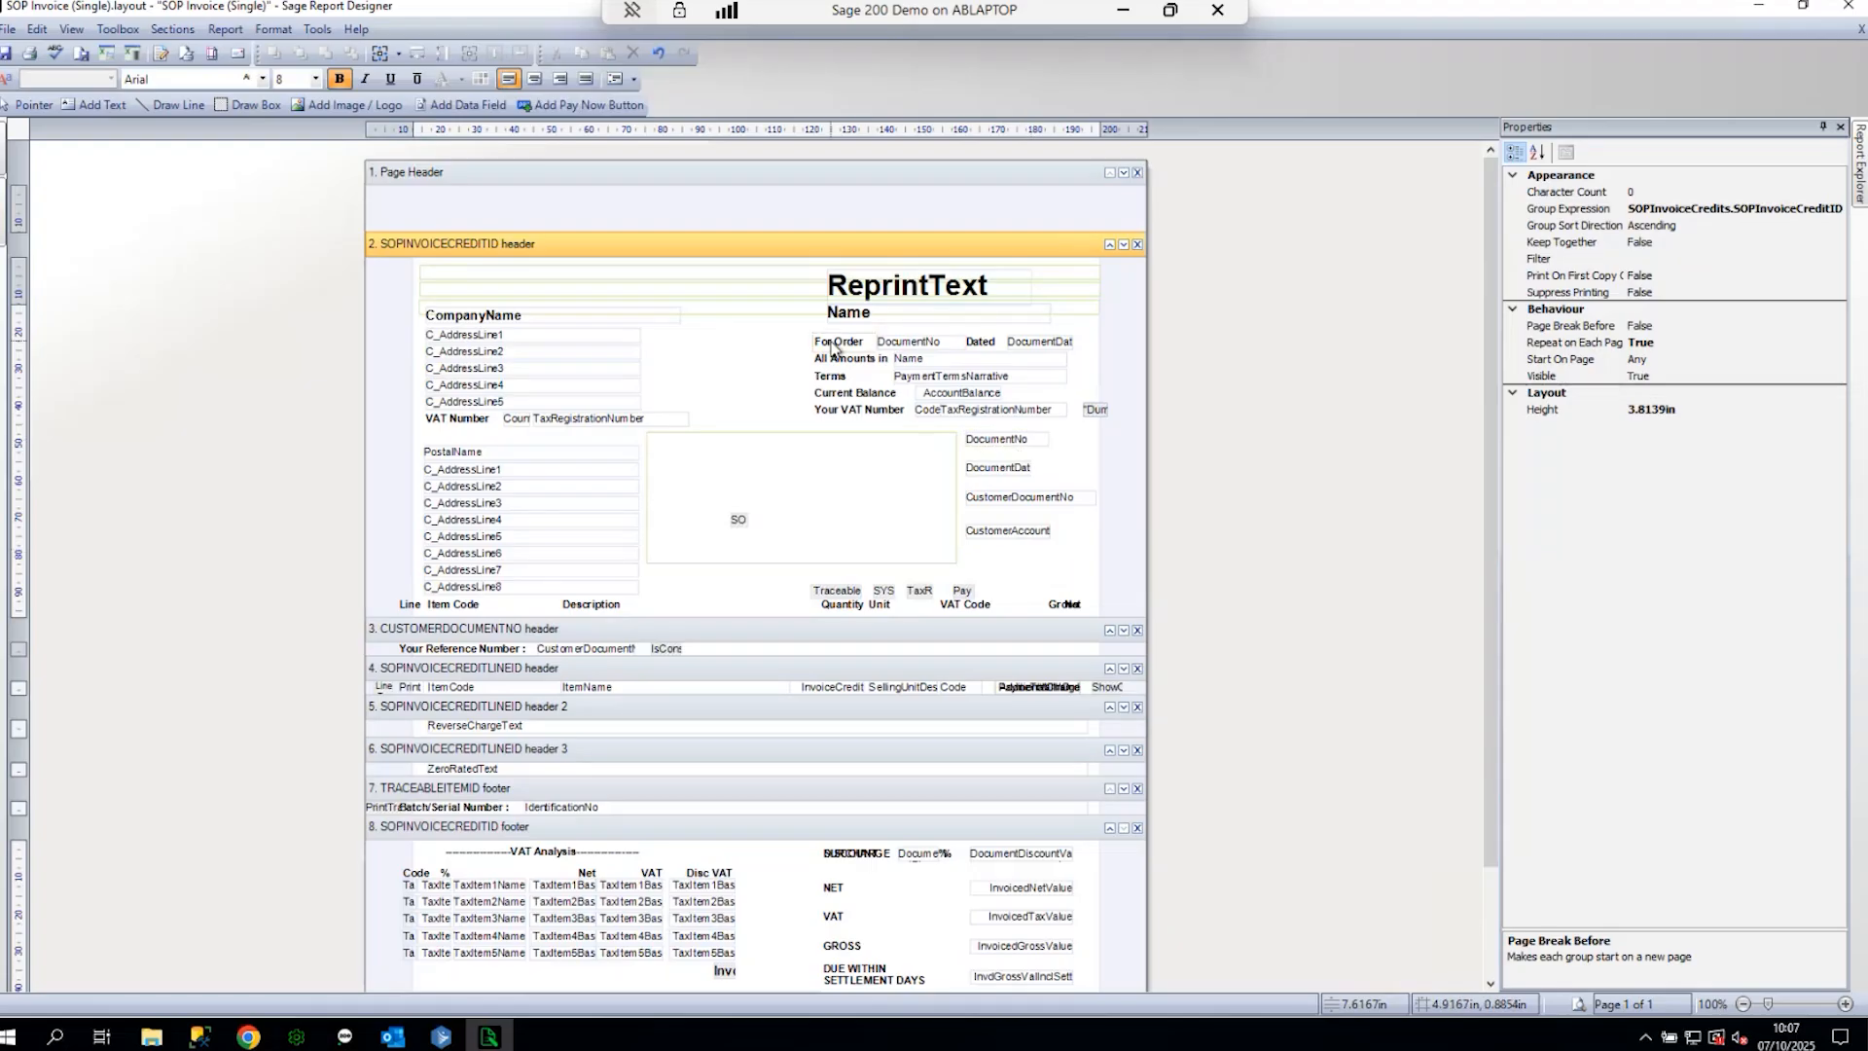
pyautogui.doubleClick(1006, 443)
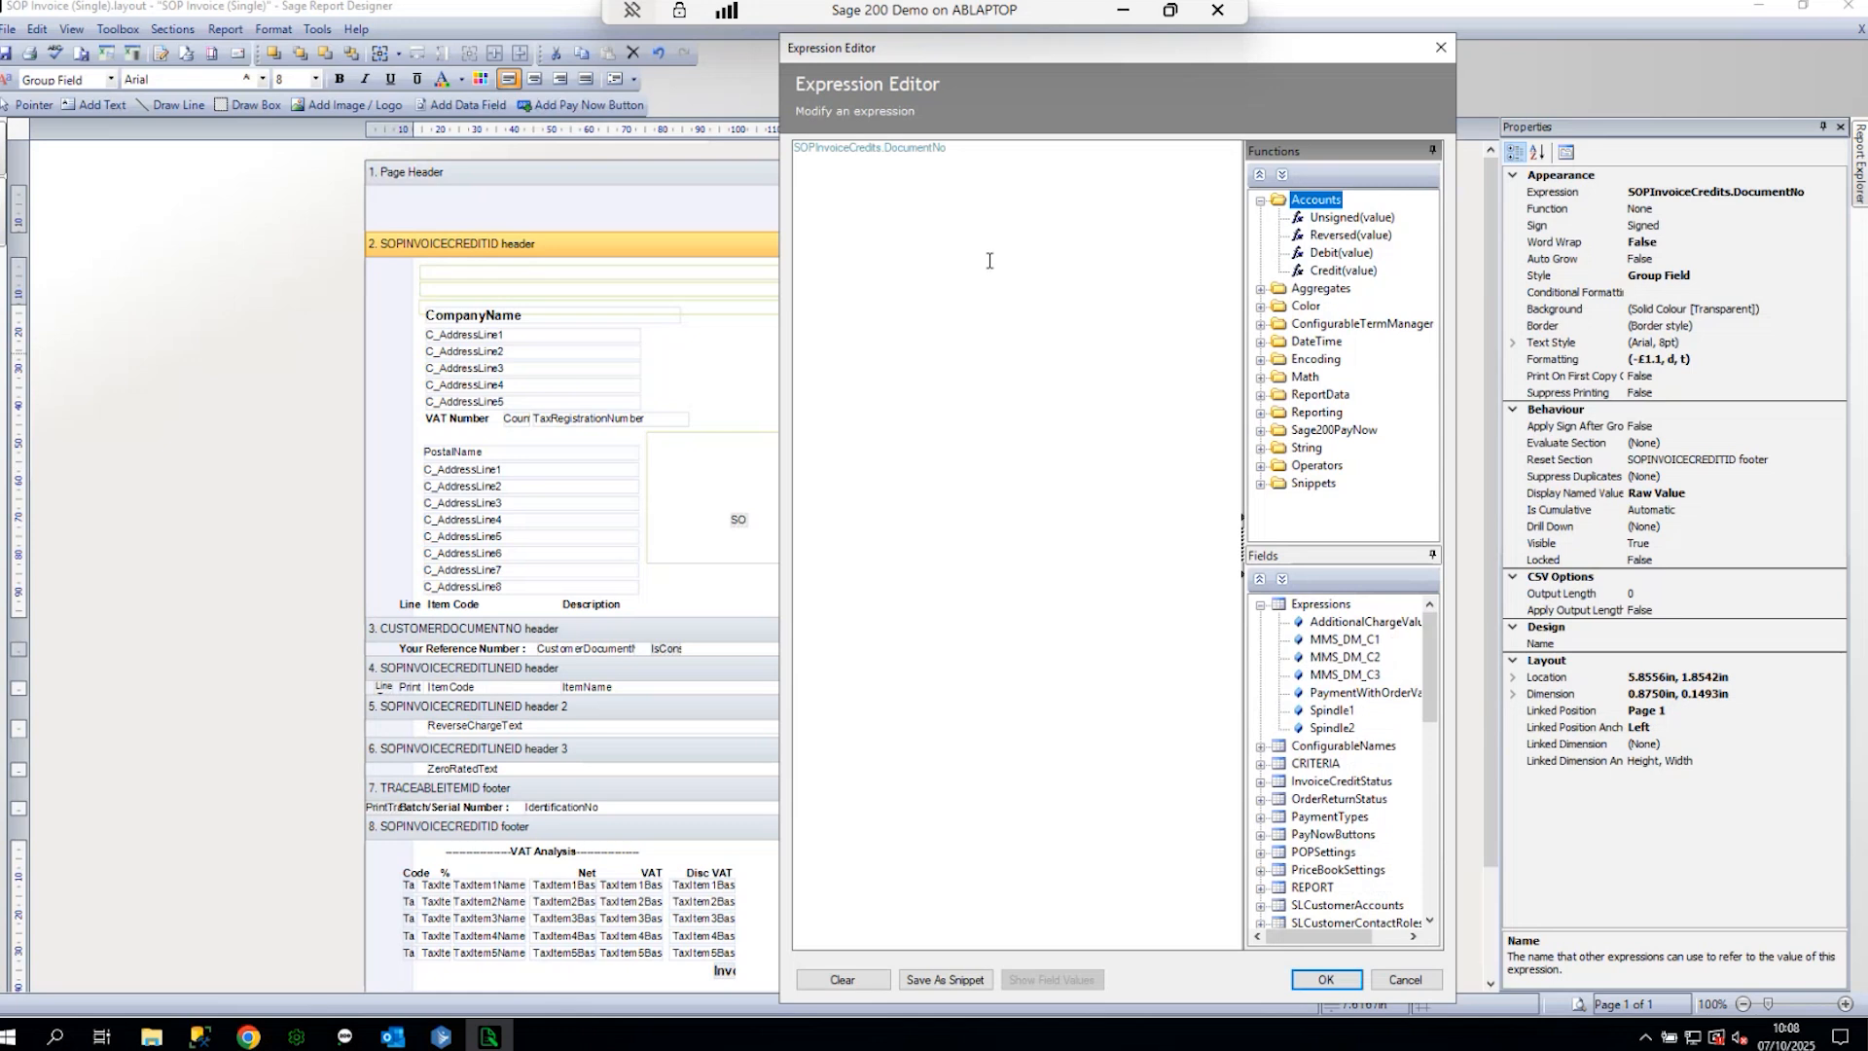
# - Close the Expression Editor leaving SOPInvoiceCredits.DocumentNo unchanged
pyautogui.click(988, 152)
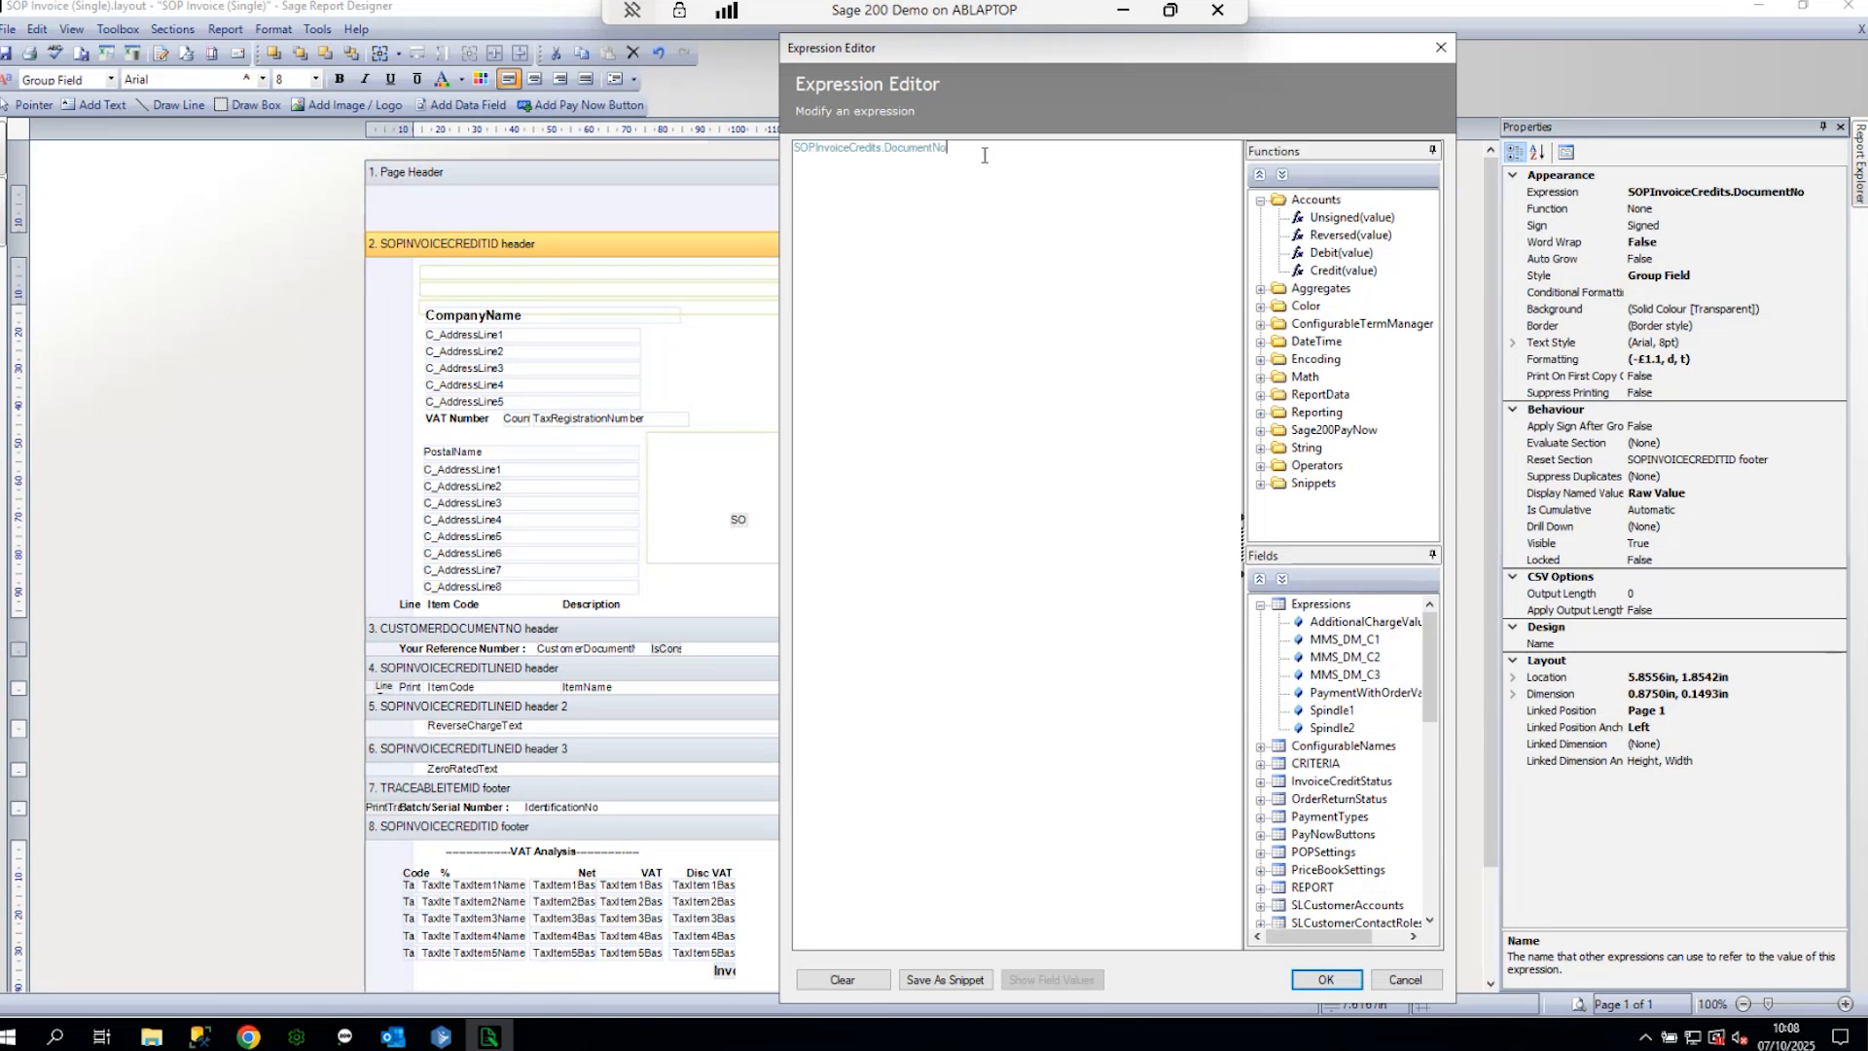
pyautogui.click(1440, 48)
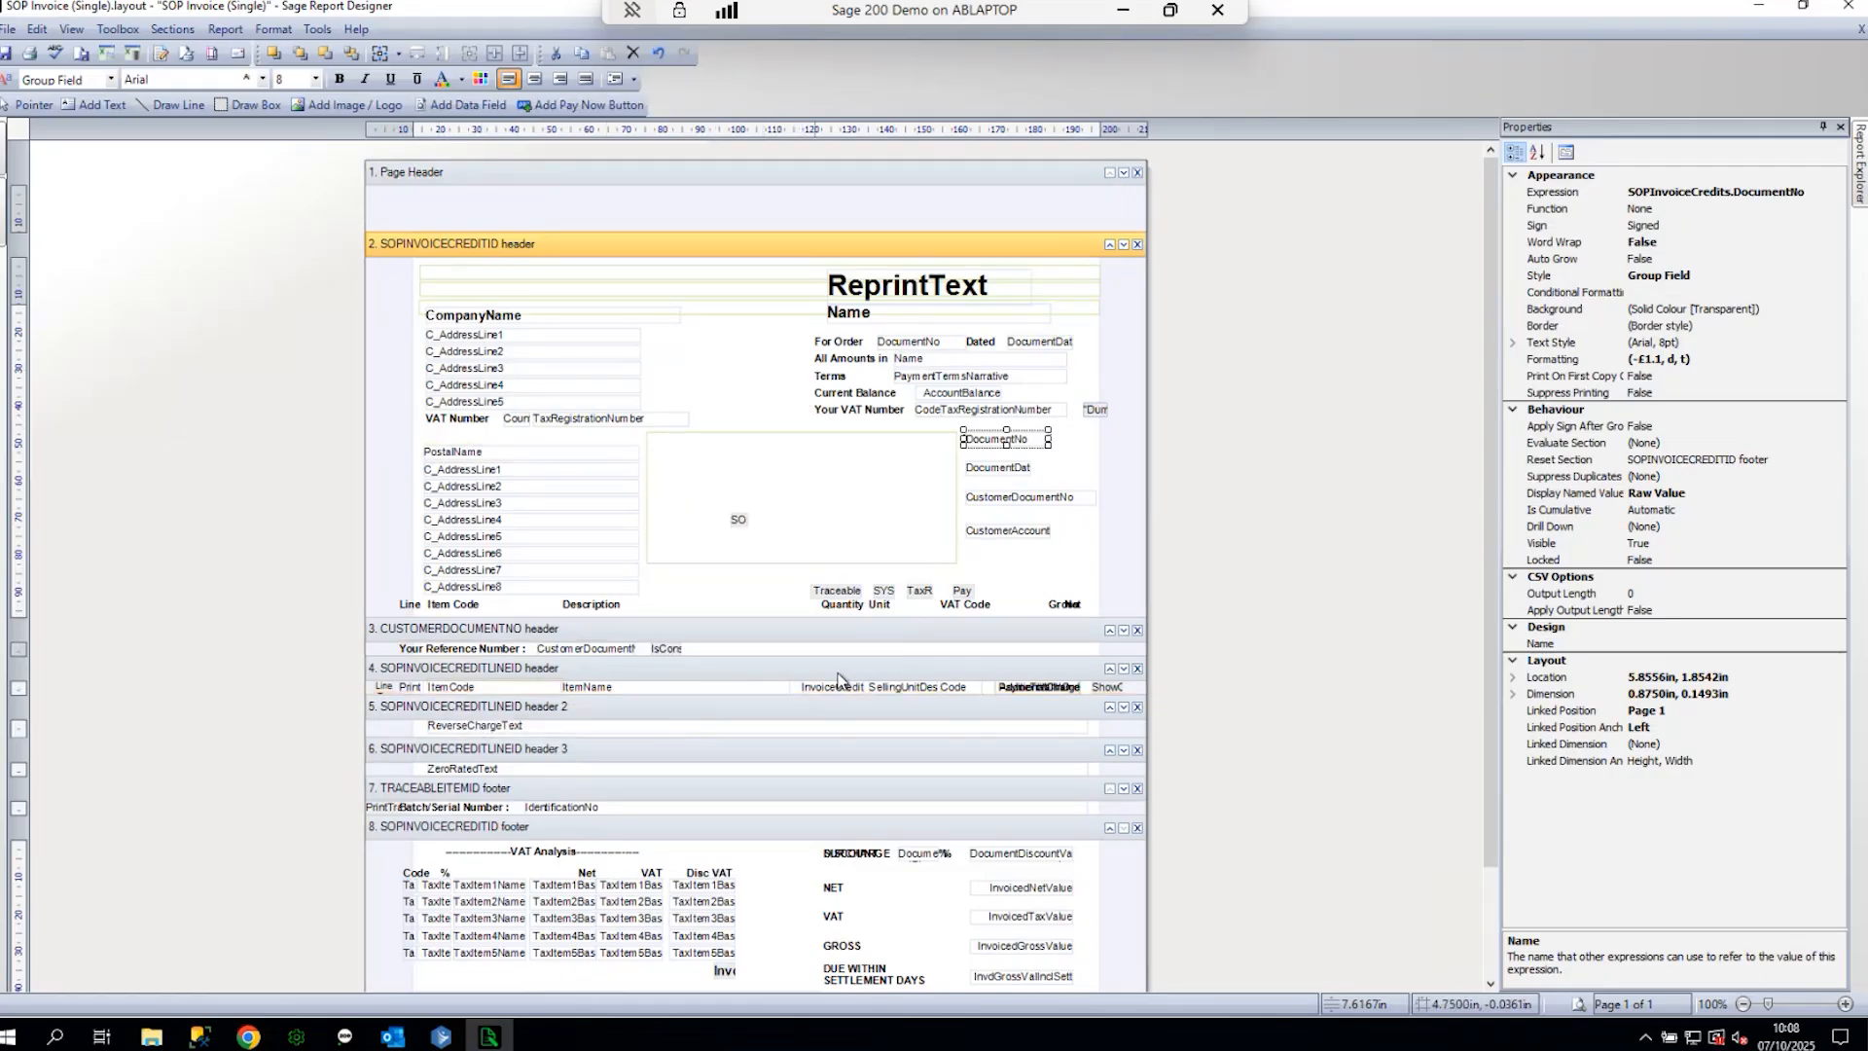
# - Browse the Sections and Report menus and show the report's overall properties
pyautogui.scroll(-3, 1077, 695)
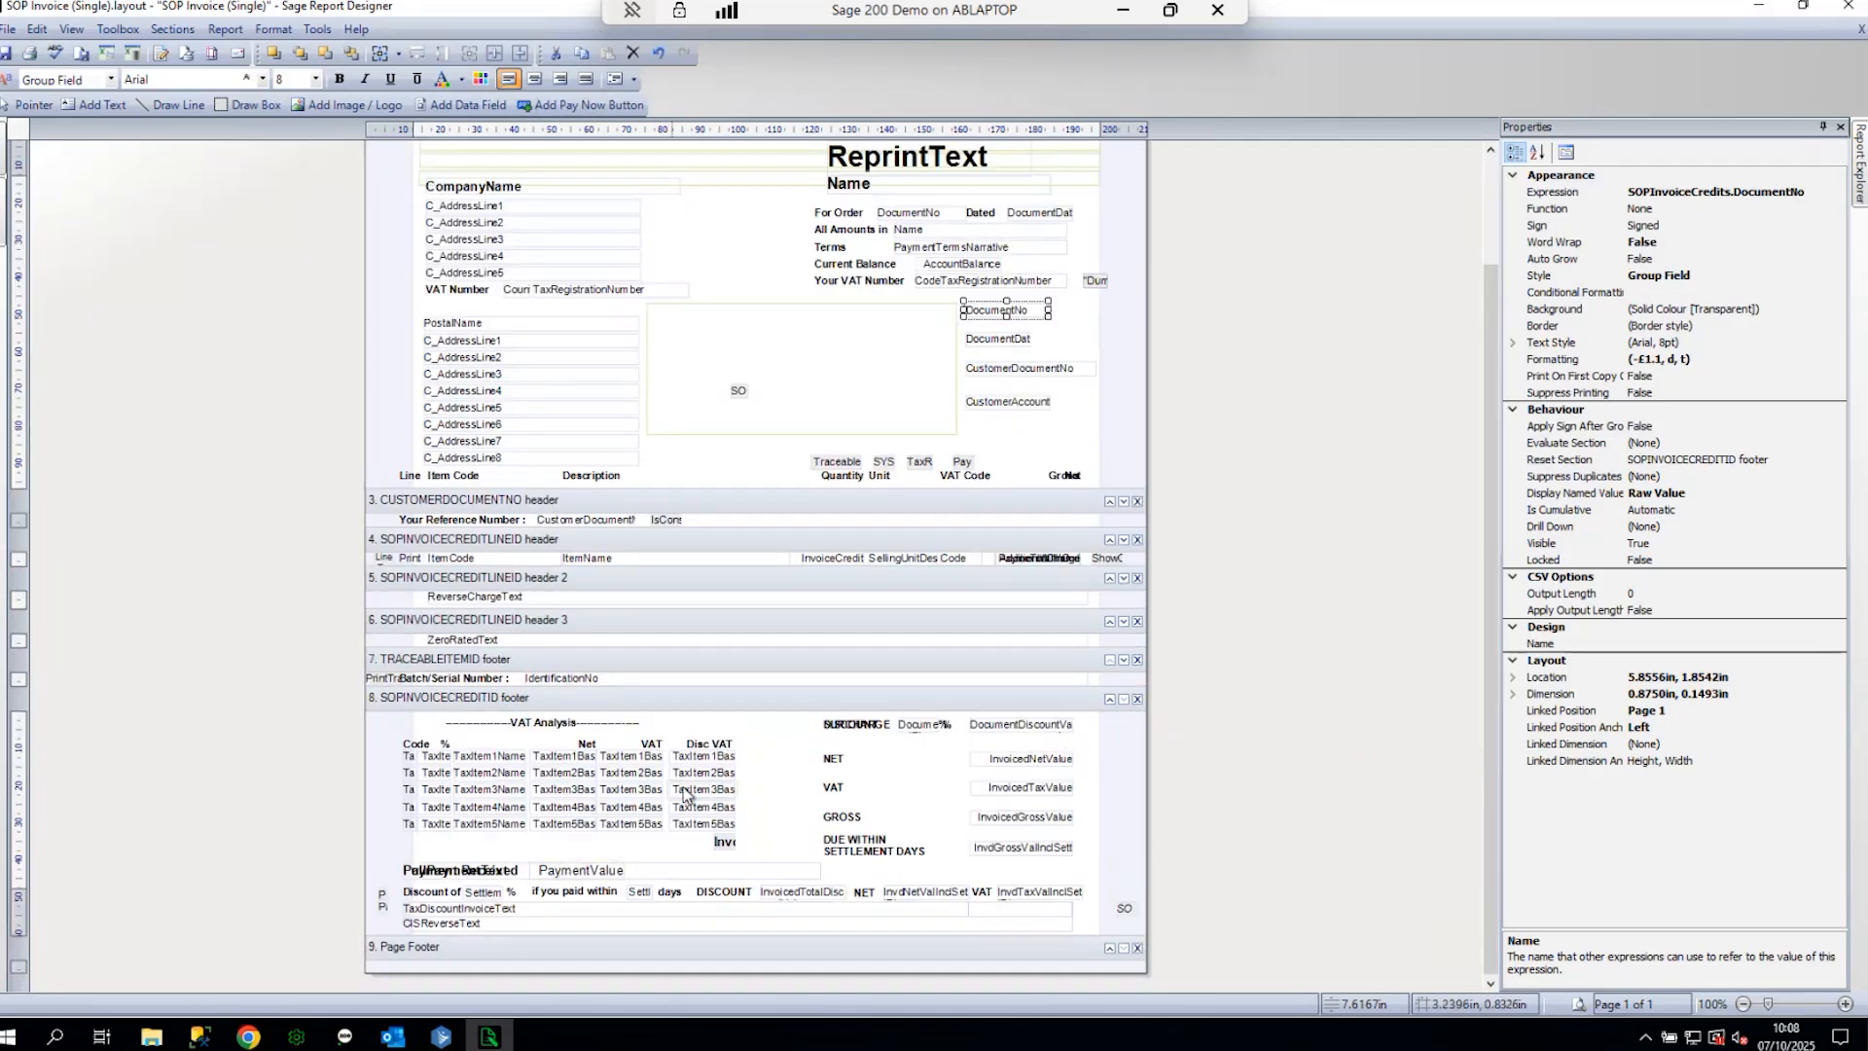
pyautogui.scroll(3, 792, 784)
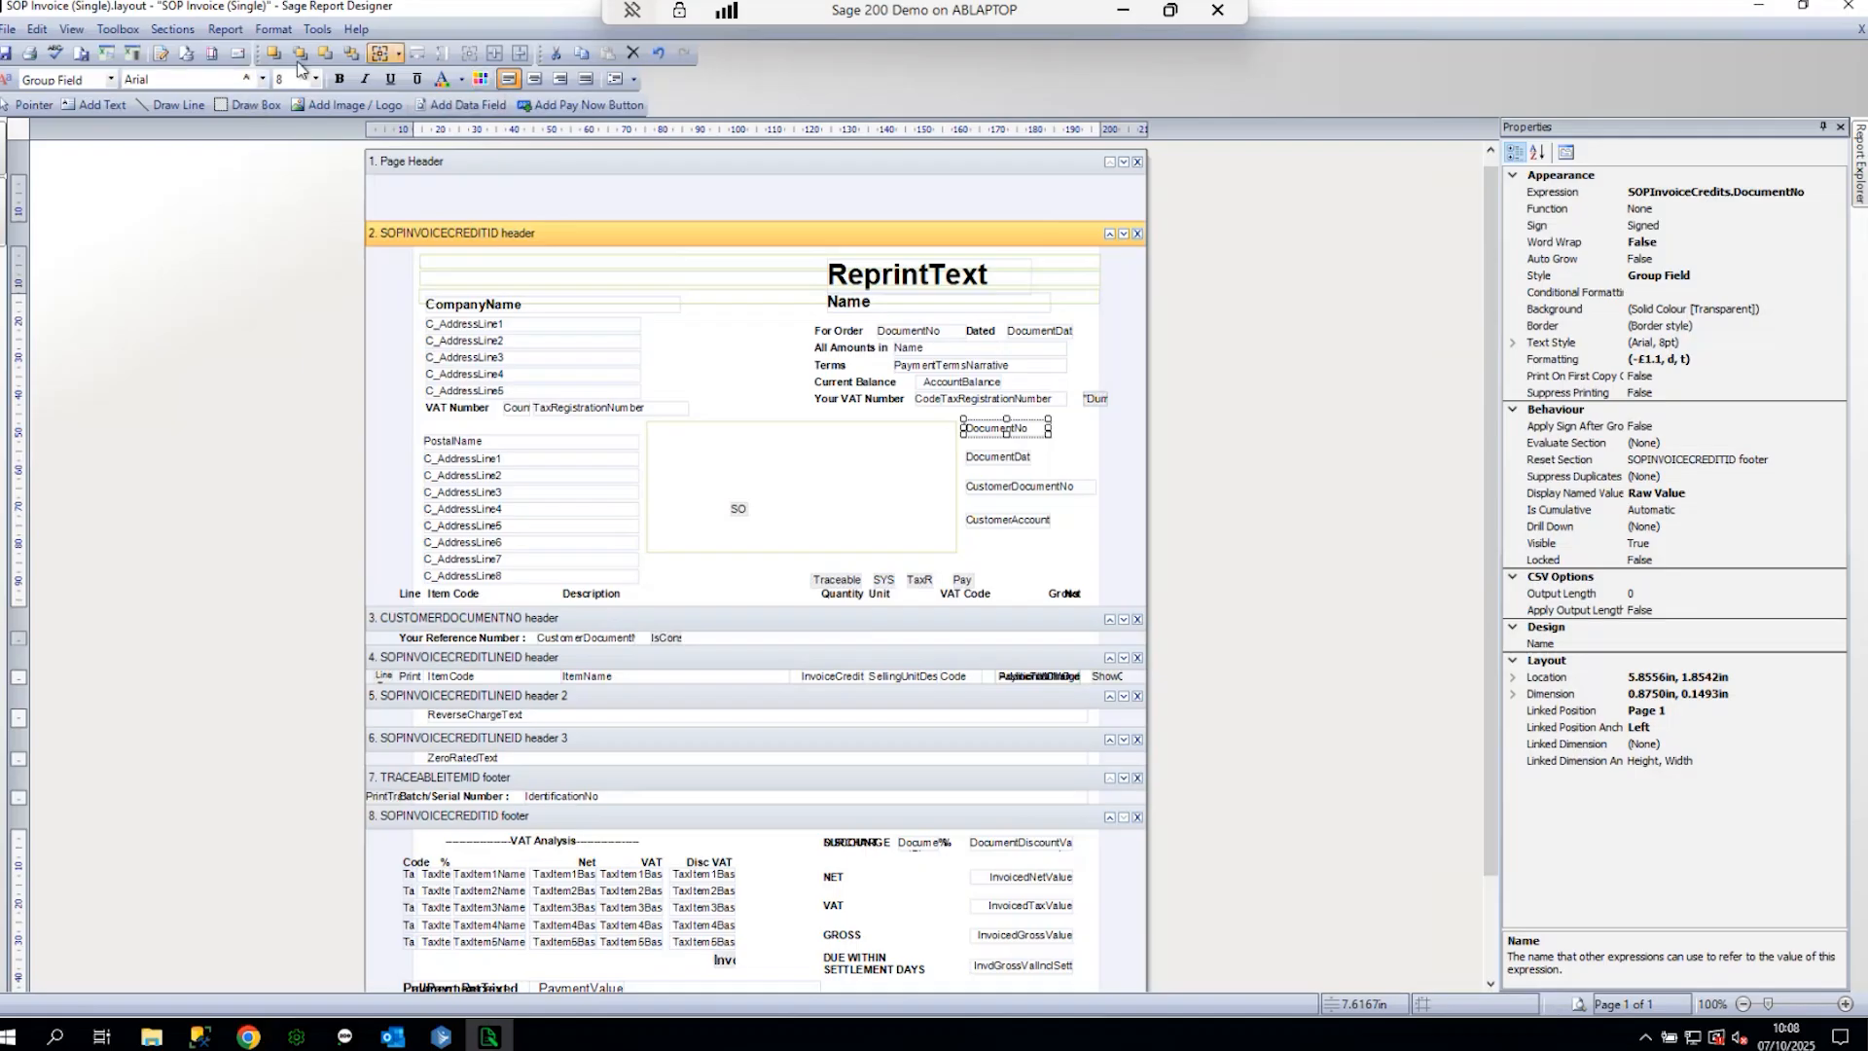
pyautogui.click(172, 29)
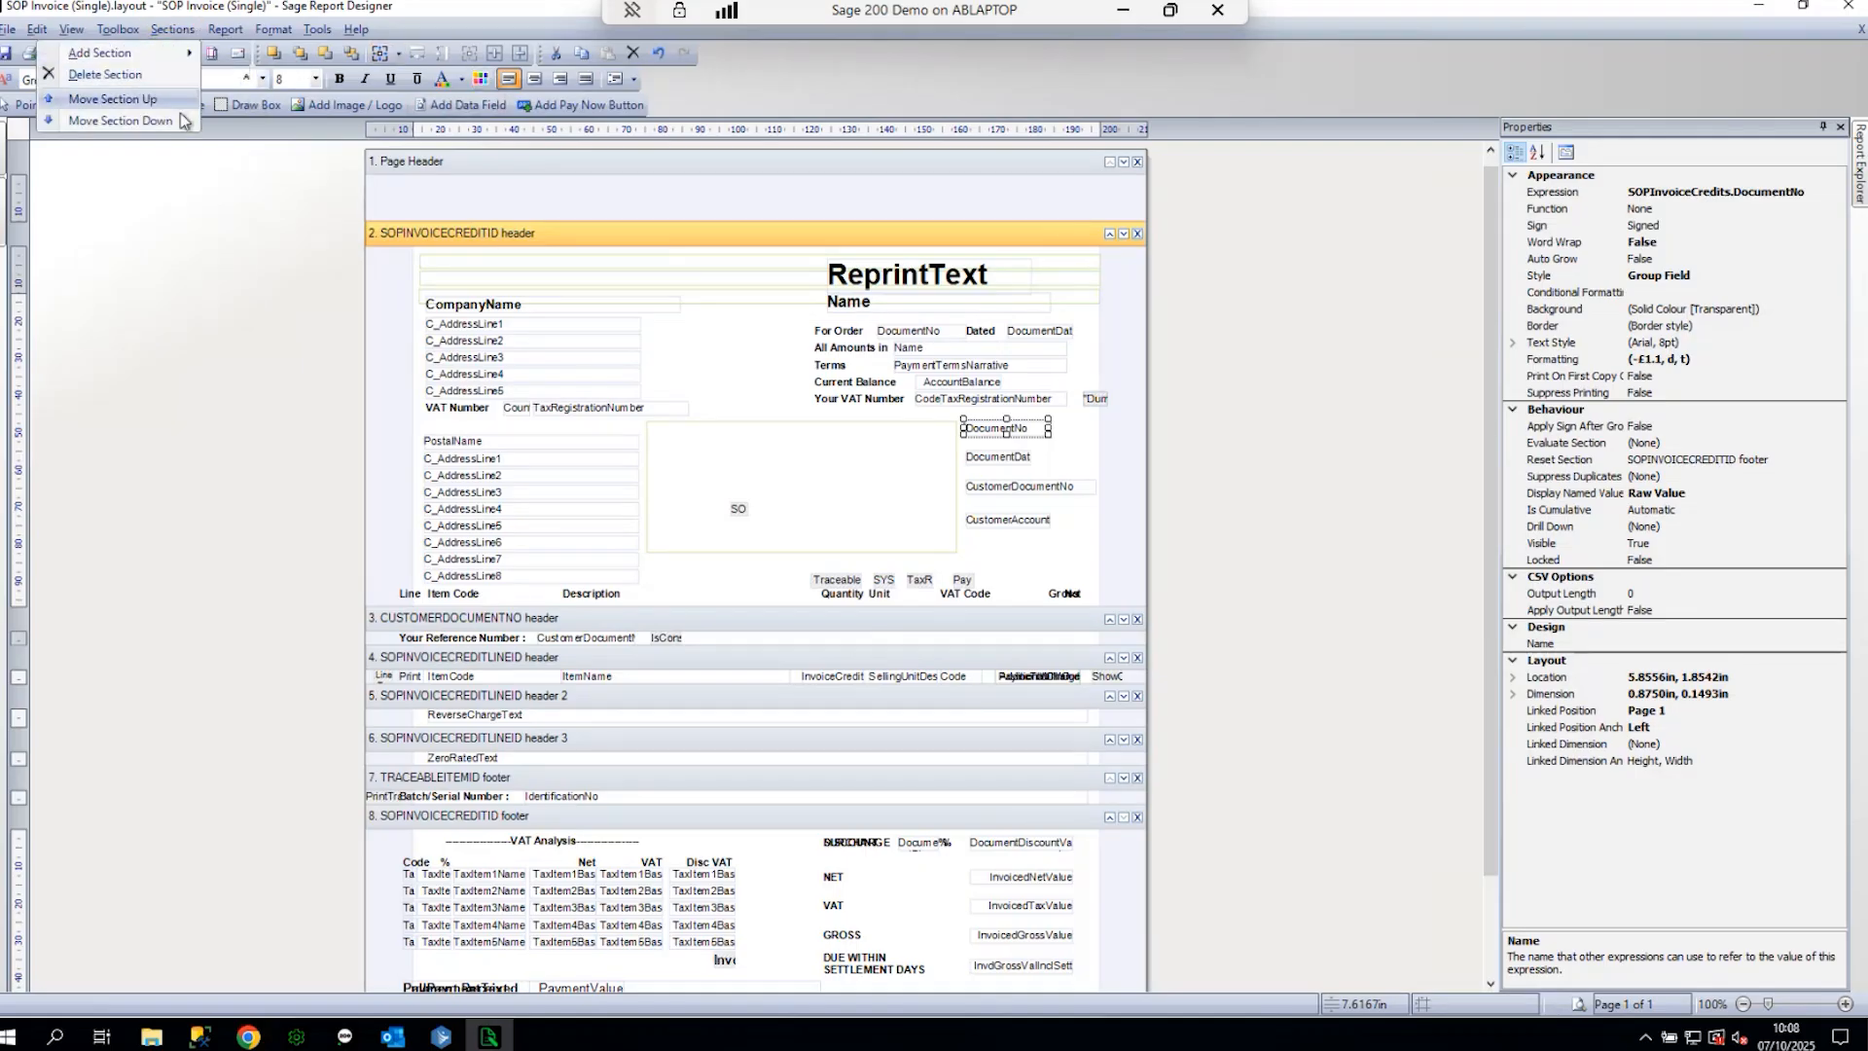
pyautogui.click(224, 30)
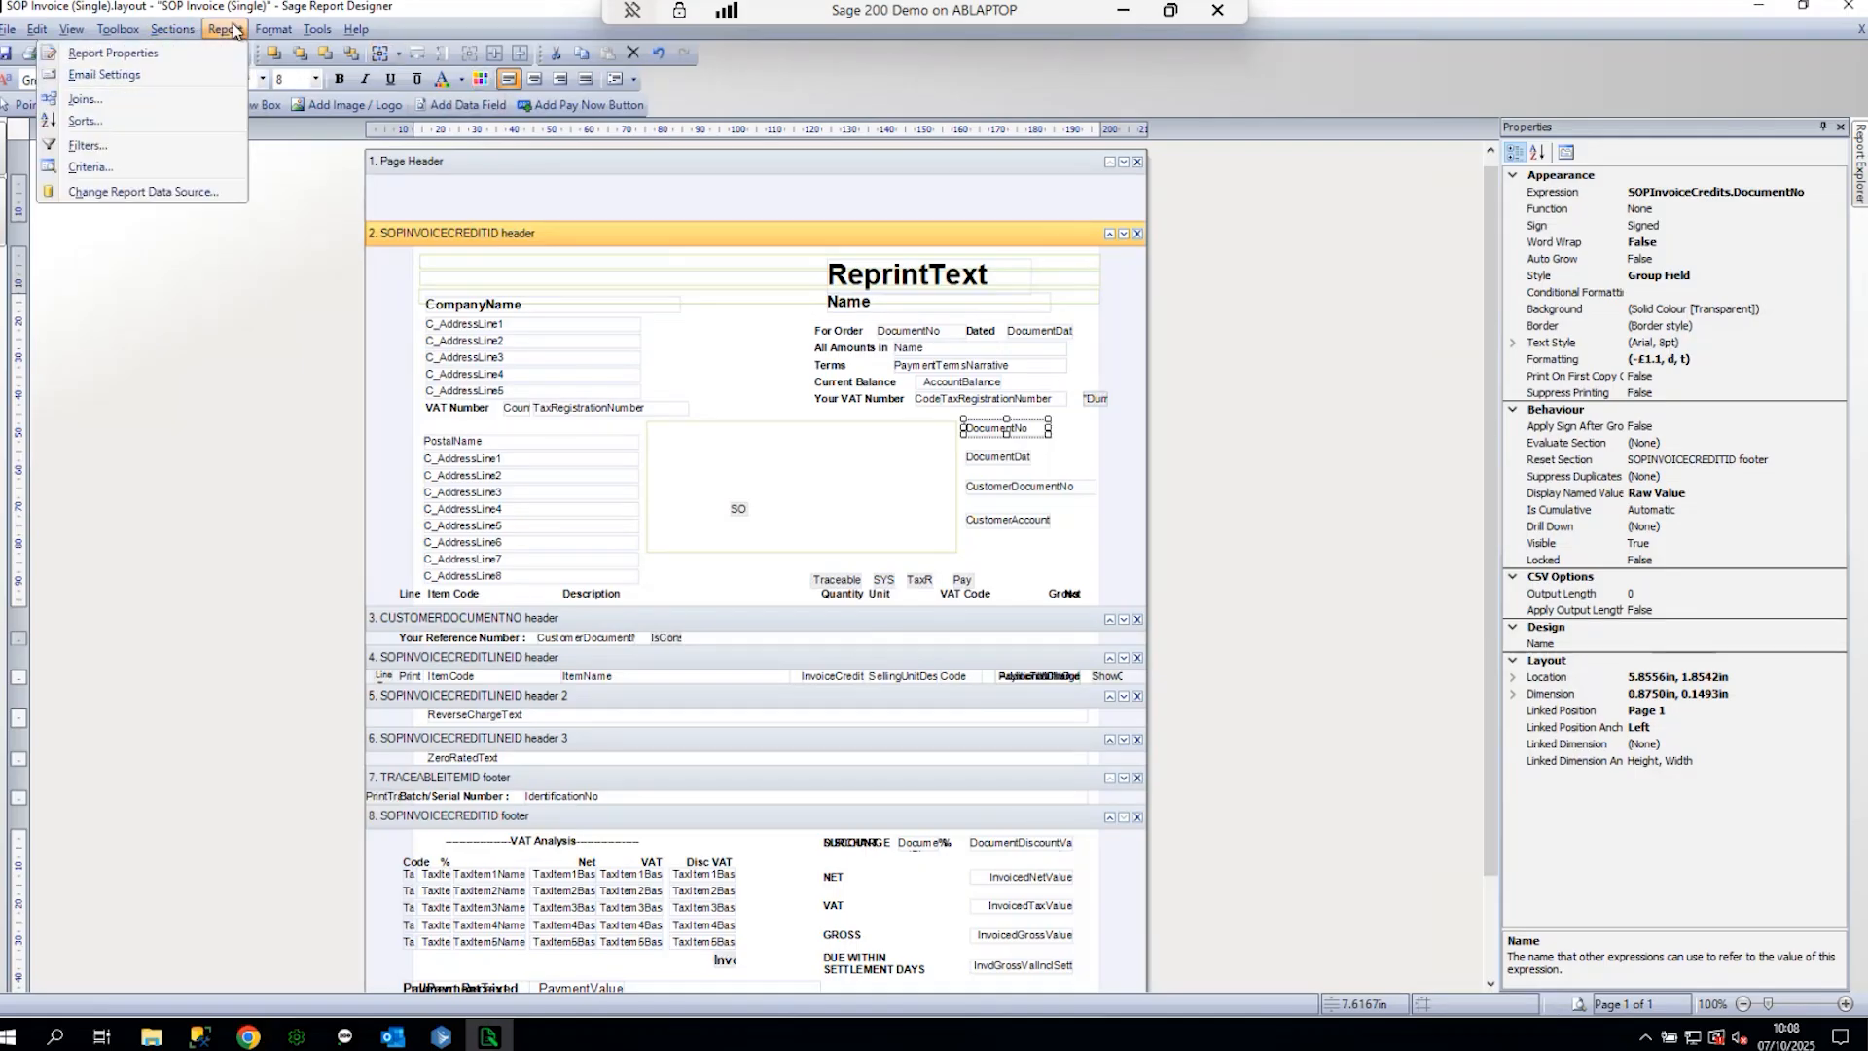
pyautogui.click(200, 56)
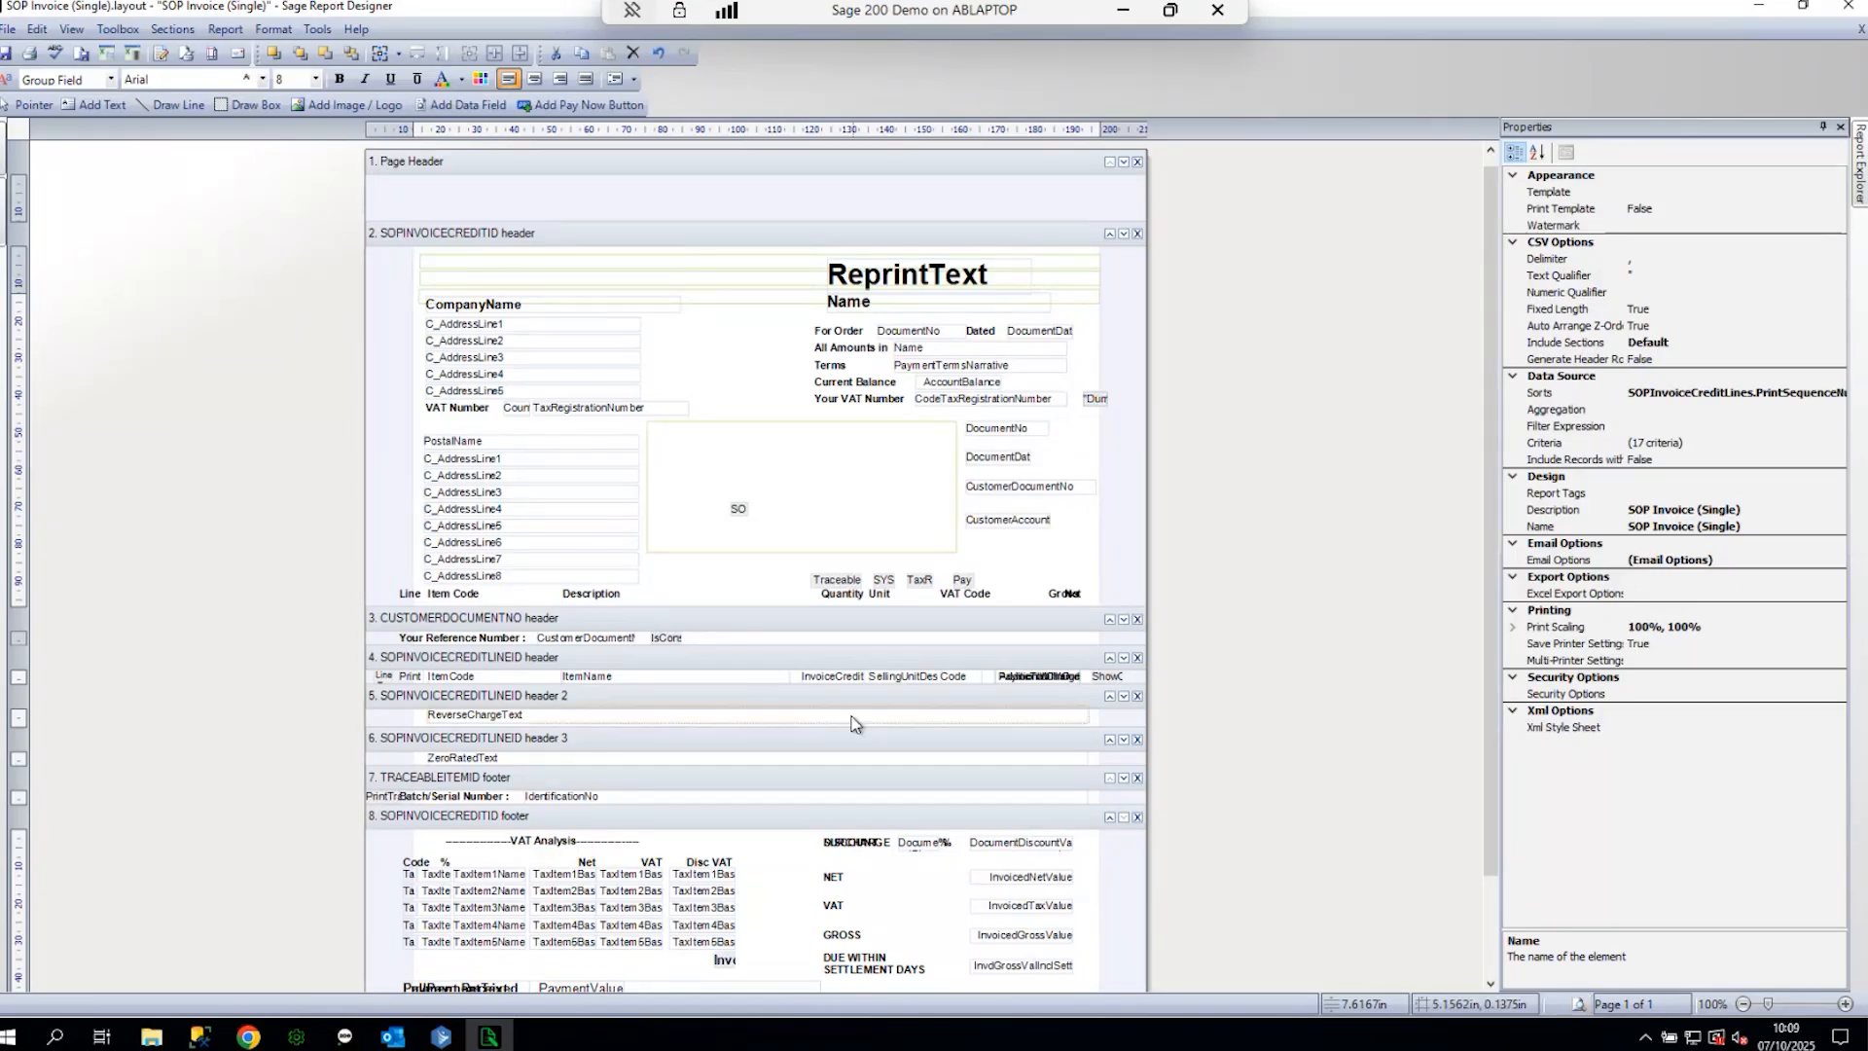
# - Move the CustomerAccount field down just above Pay and start a preview
pyautogui.click(1003, 522)
pyautogui.moveTo(1003, 523); pyautogui.dragTo(1007, 568)
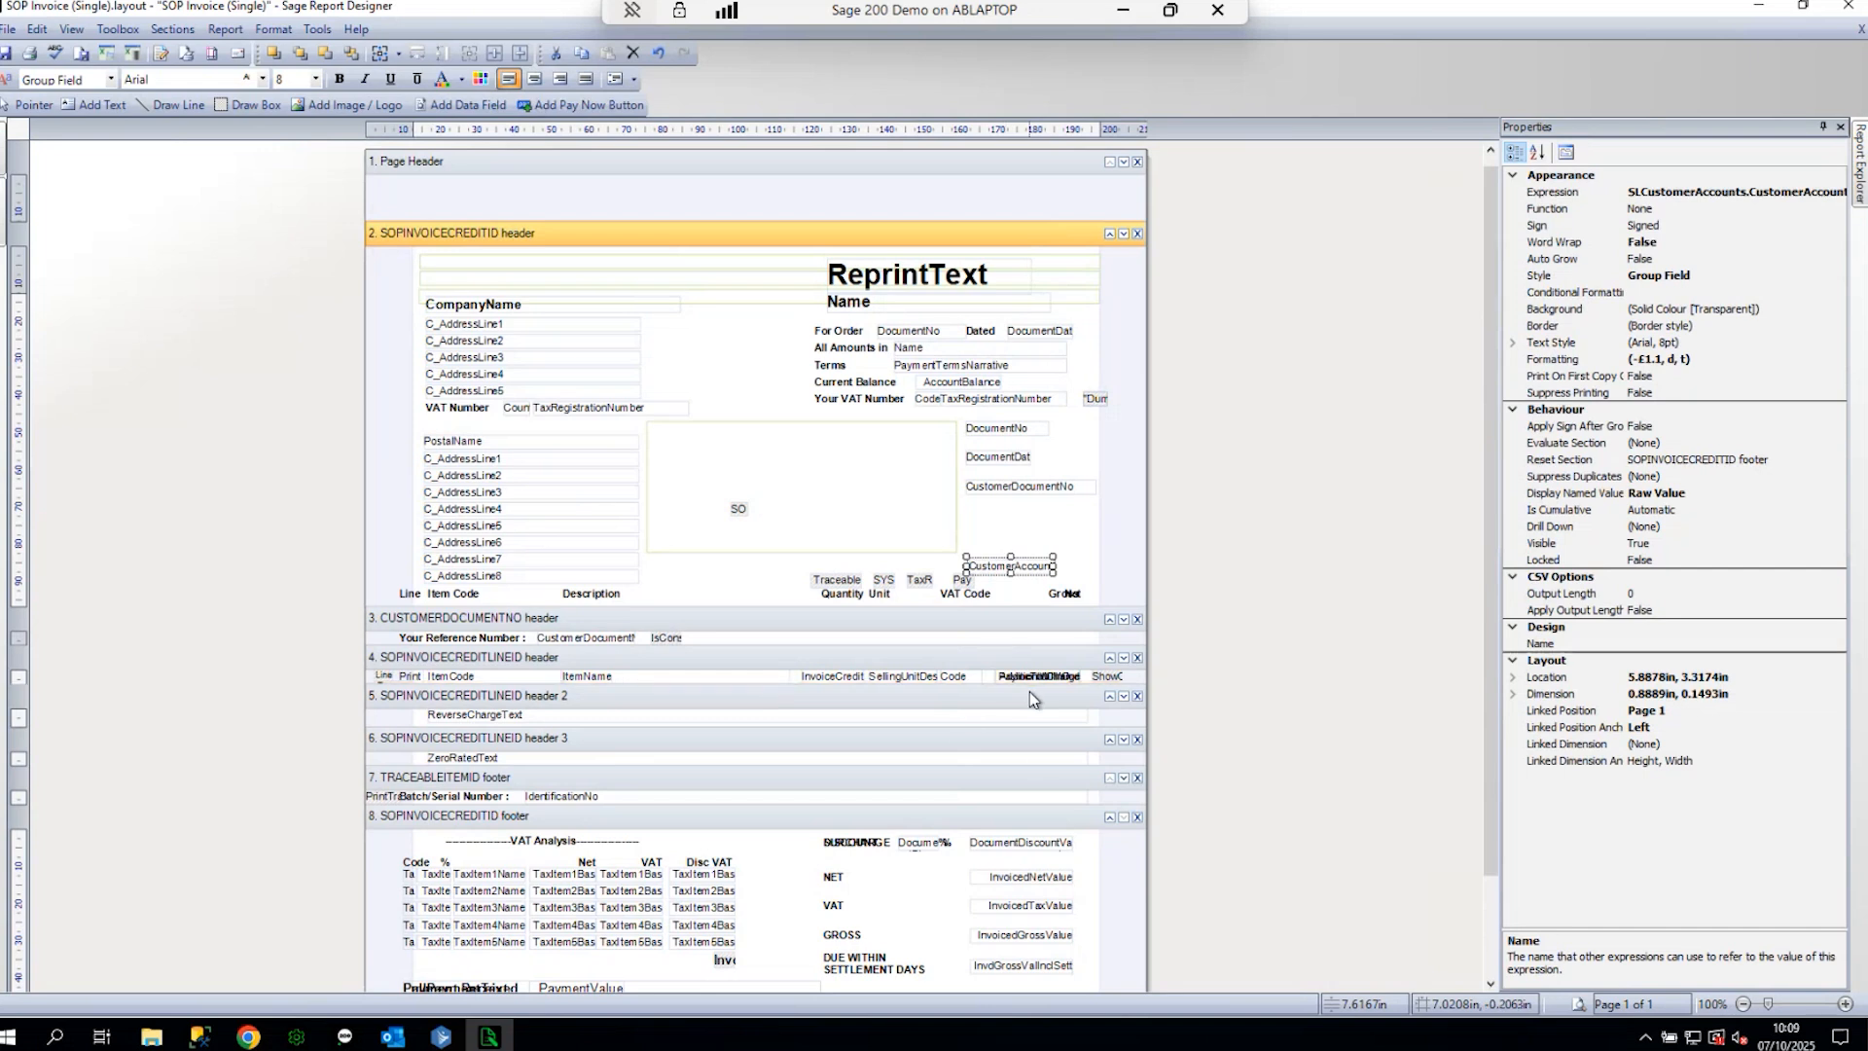
pyautogui.click(1578, 1003)
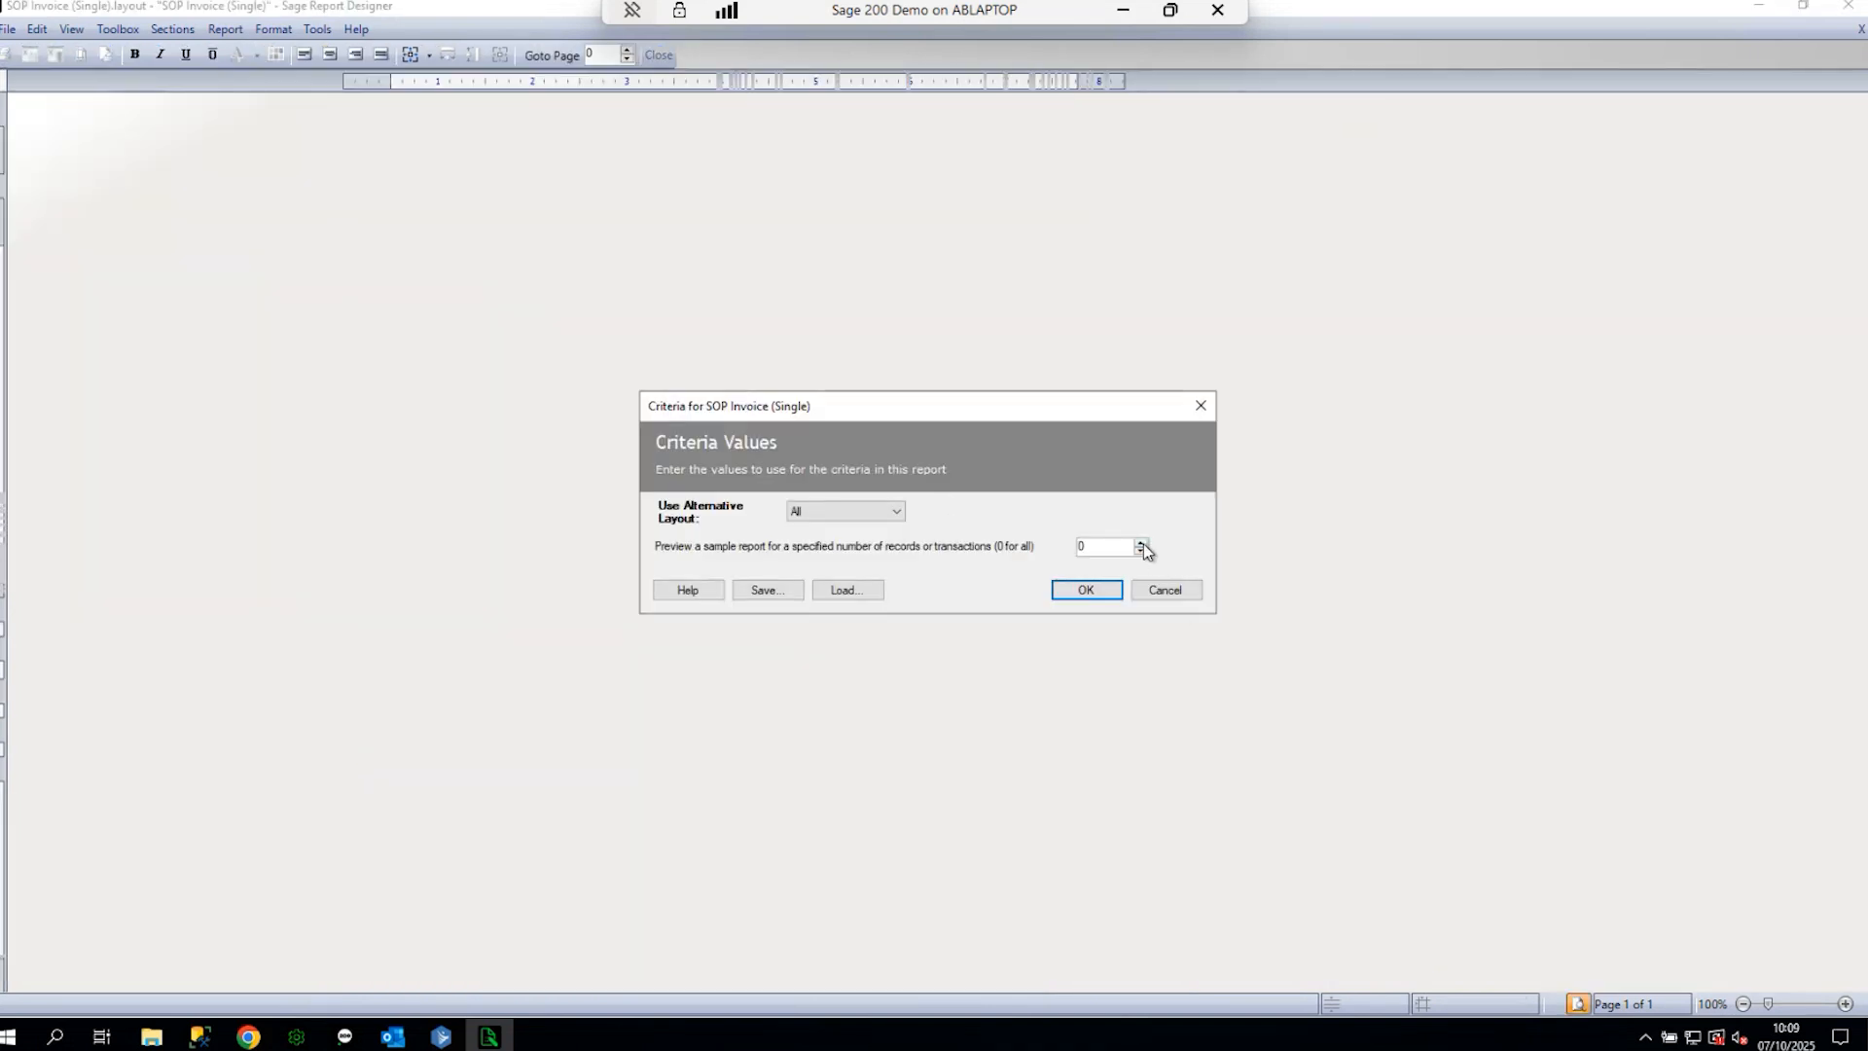
pyautogui.click(1077, 591)
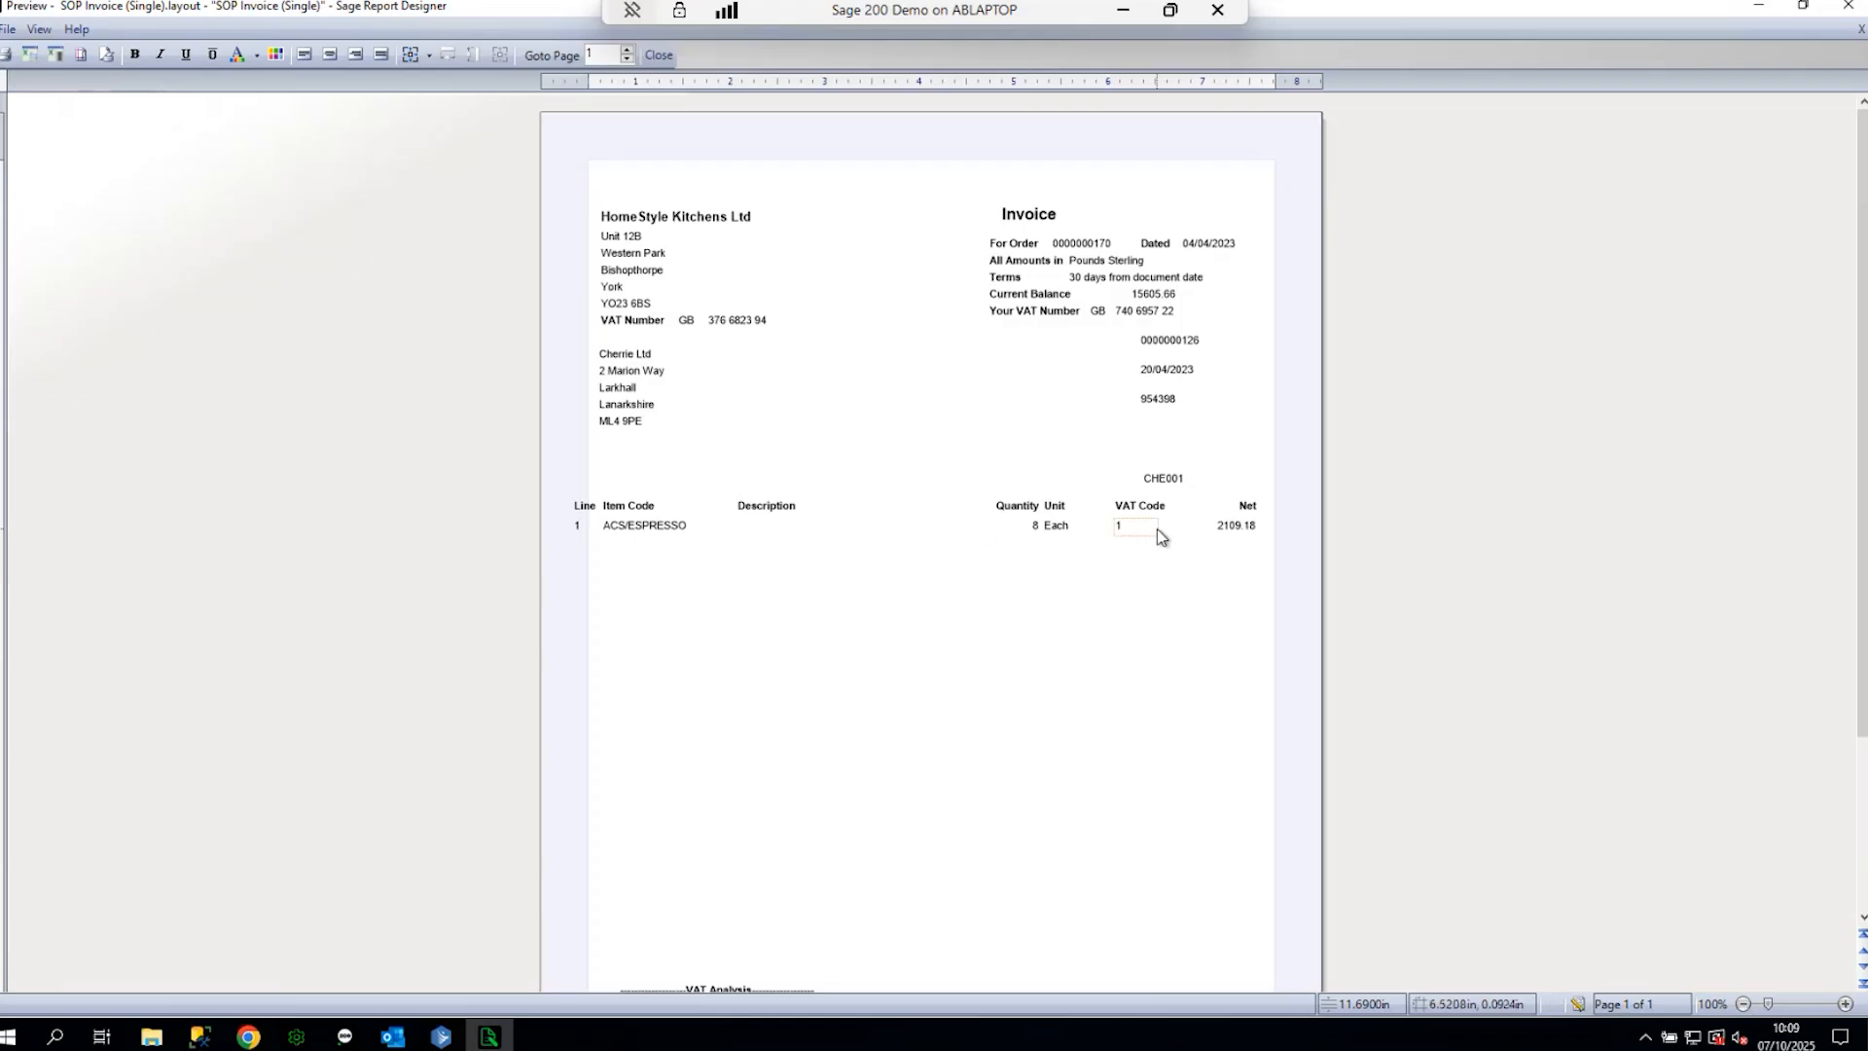
pyautogui.click(1163, 479)
pyautogui.moveTo(1212, 476); pyautogui.dragTo(1205, 421)
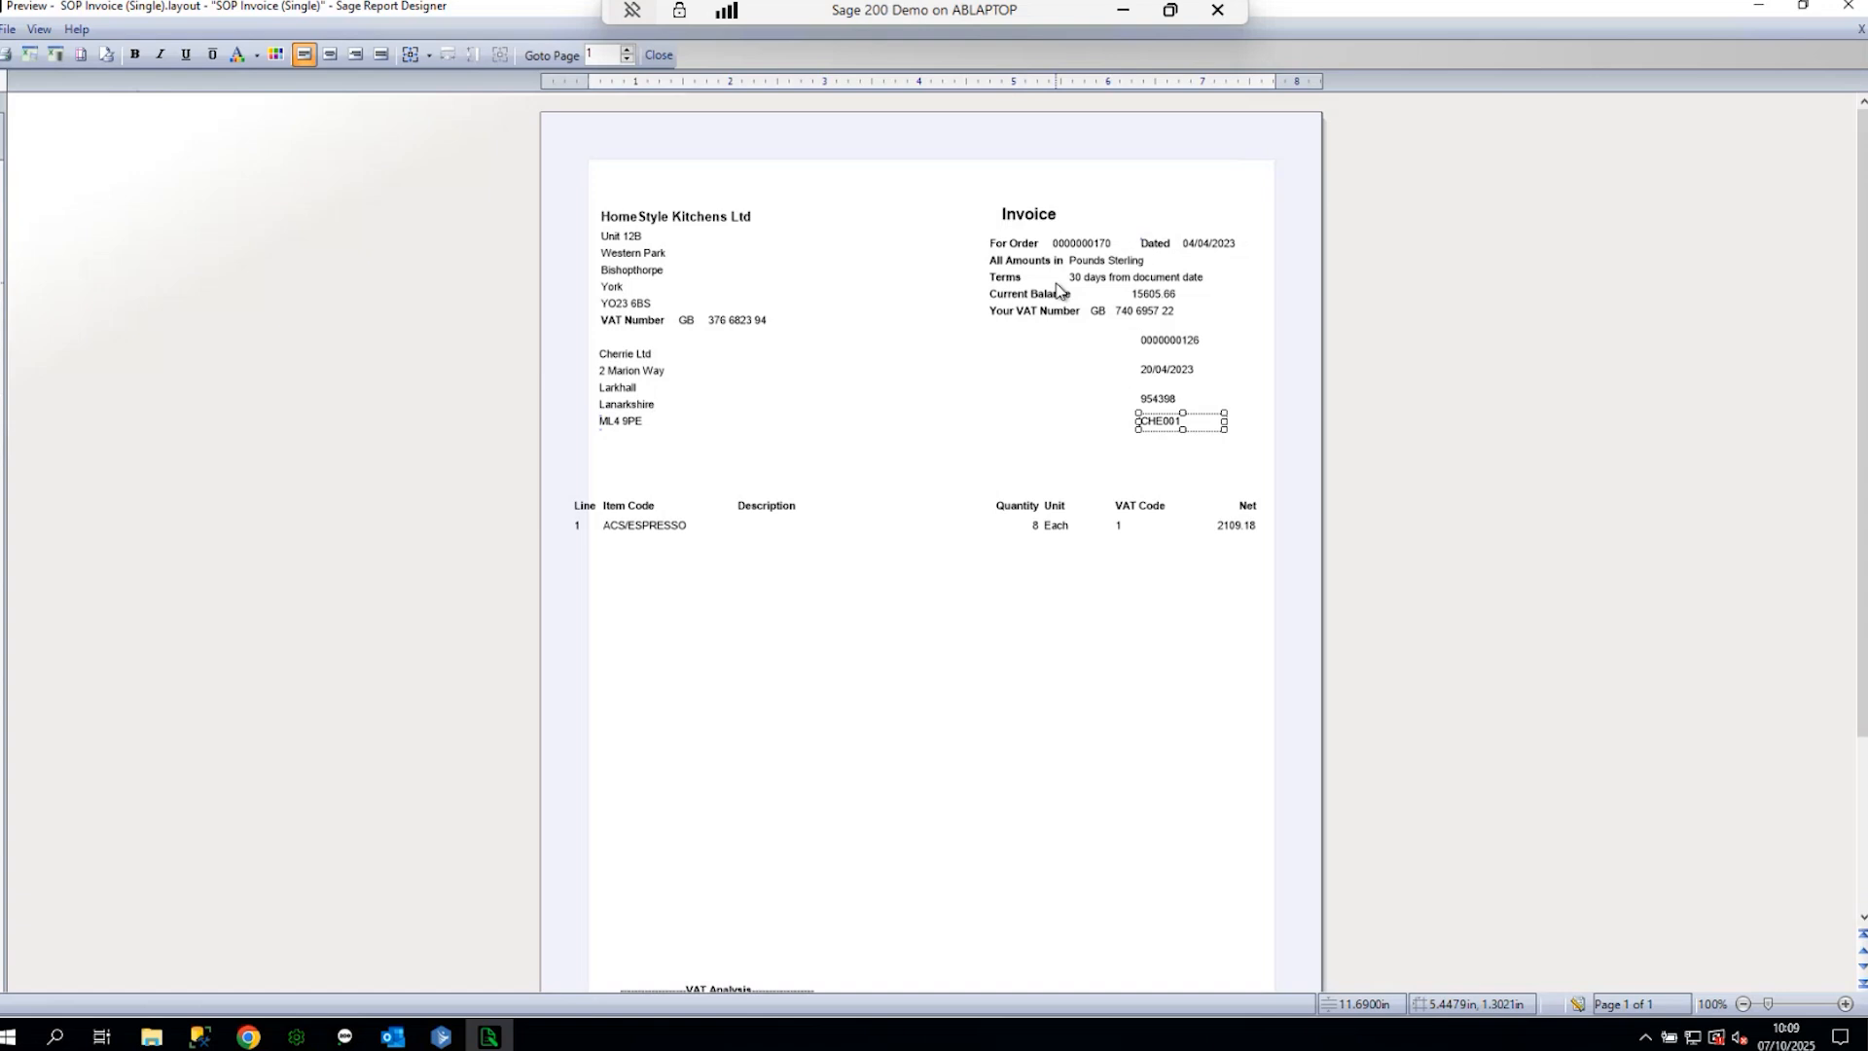
pyautogui.scroll(-3, 786, 464)
pyautogui.scroll(3, 808, 452)
pyautogui.click(698, 324)
pyautogui.moveTo(697, 324); pyautogui.dragTo(702, 293)
# - Shift the Invoice title slightly left and close the preview
pyautogui.click(1036, 207)
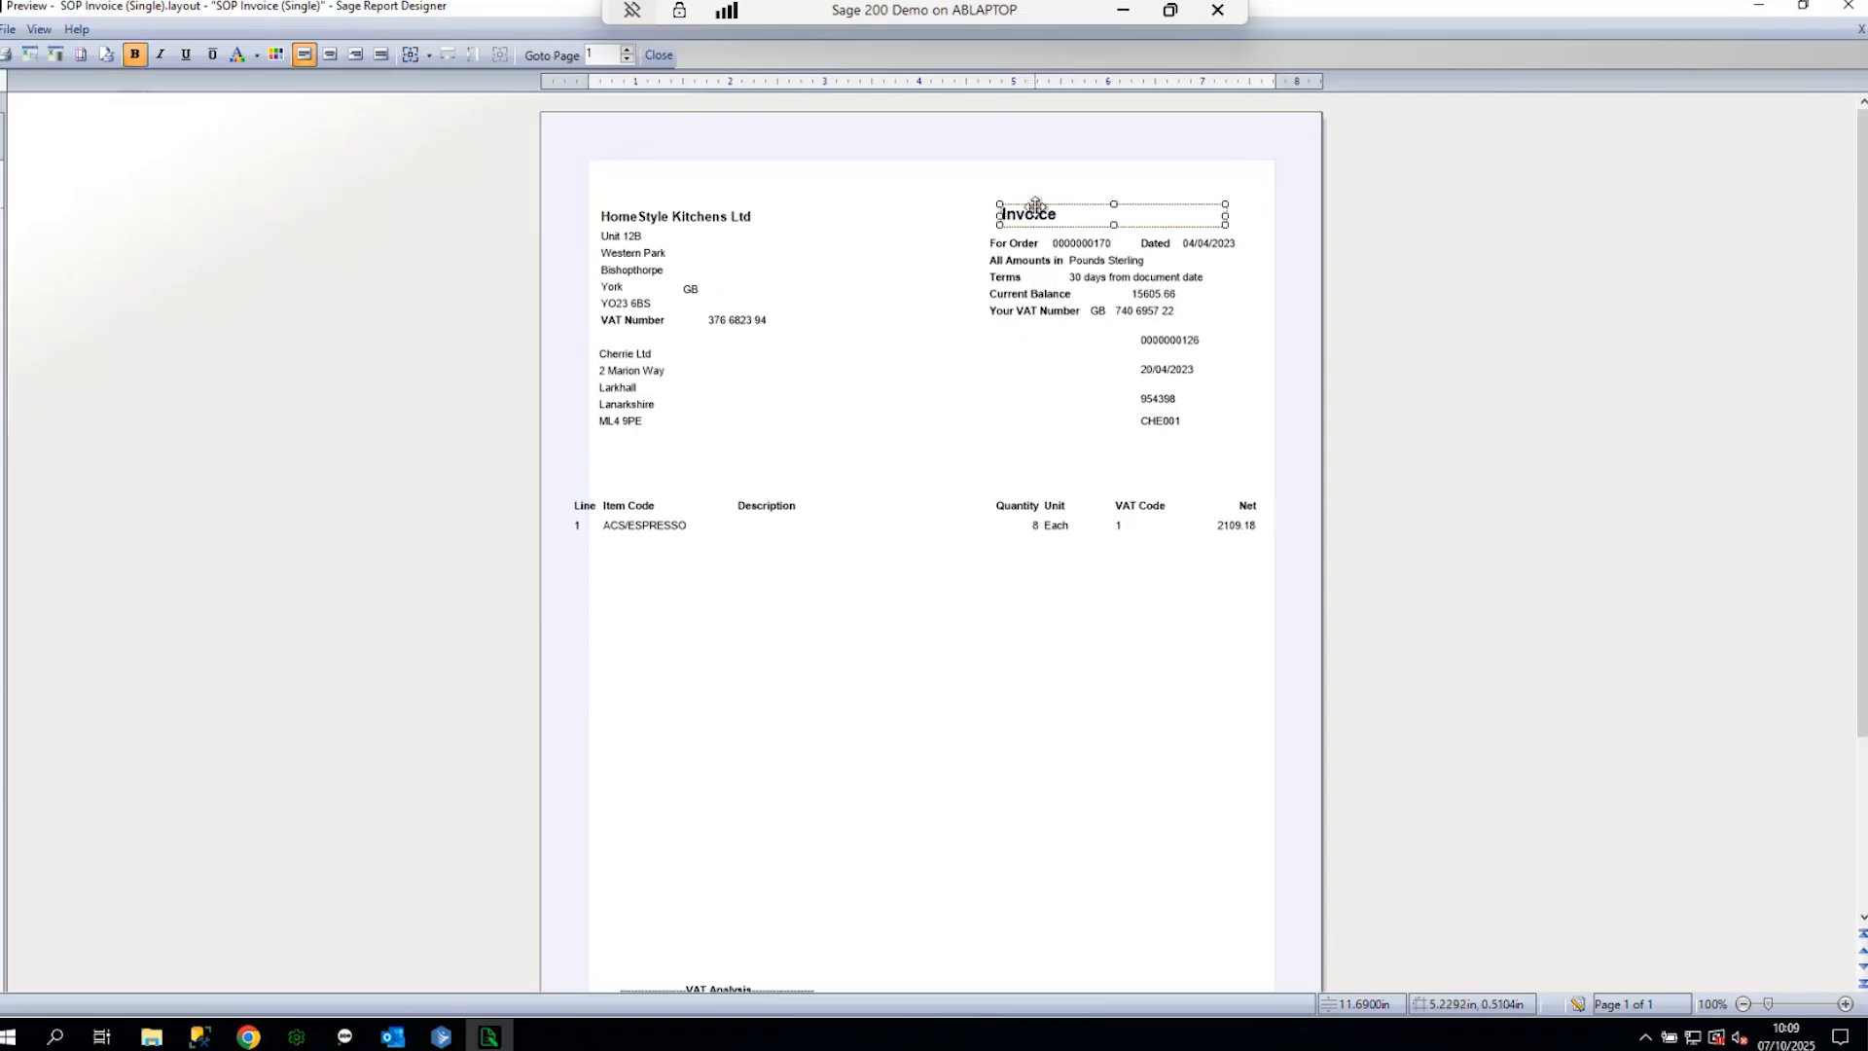
pyautogui.click(1035, 203)
pyautogui.click(1031, 232)
pyautogui.moveTo(1035, 228); pyautogui.dragTo(1017, 222)
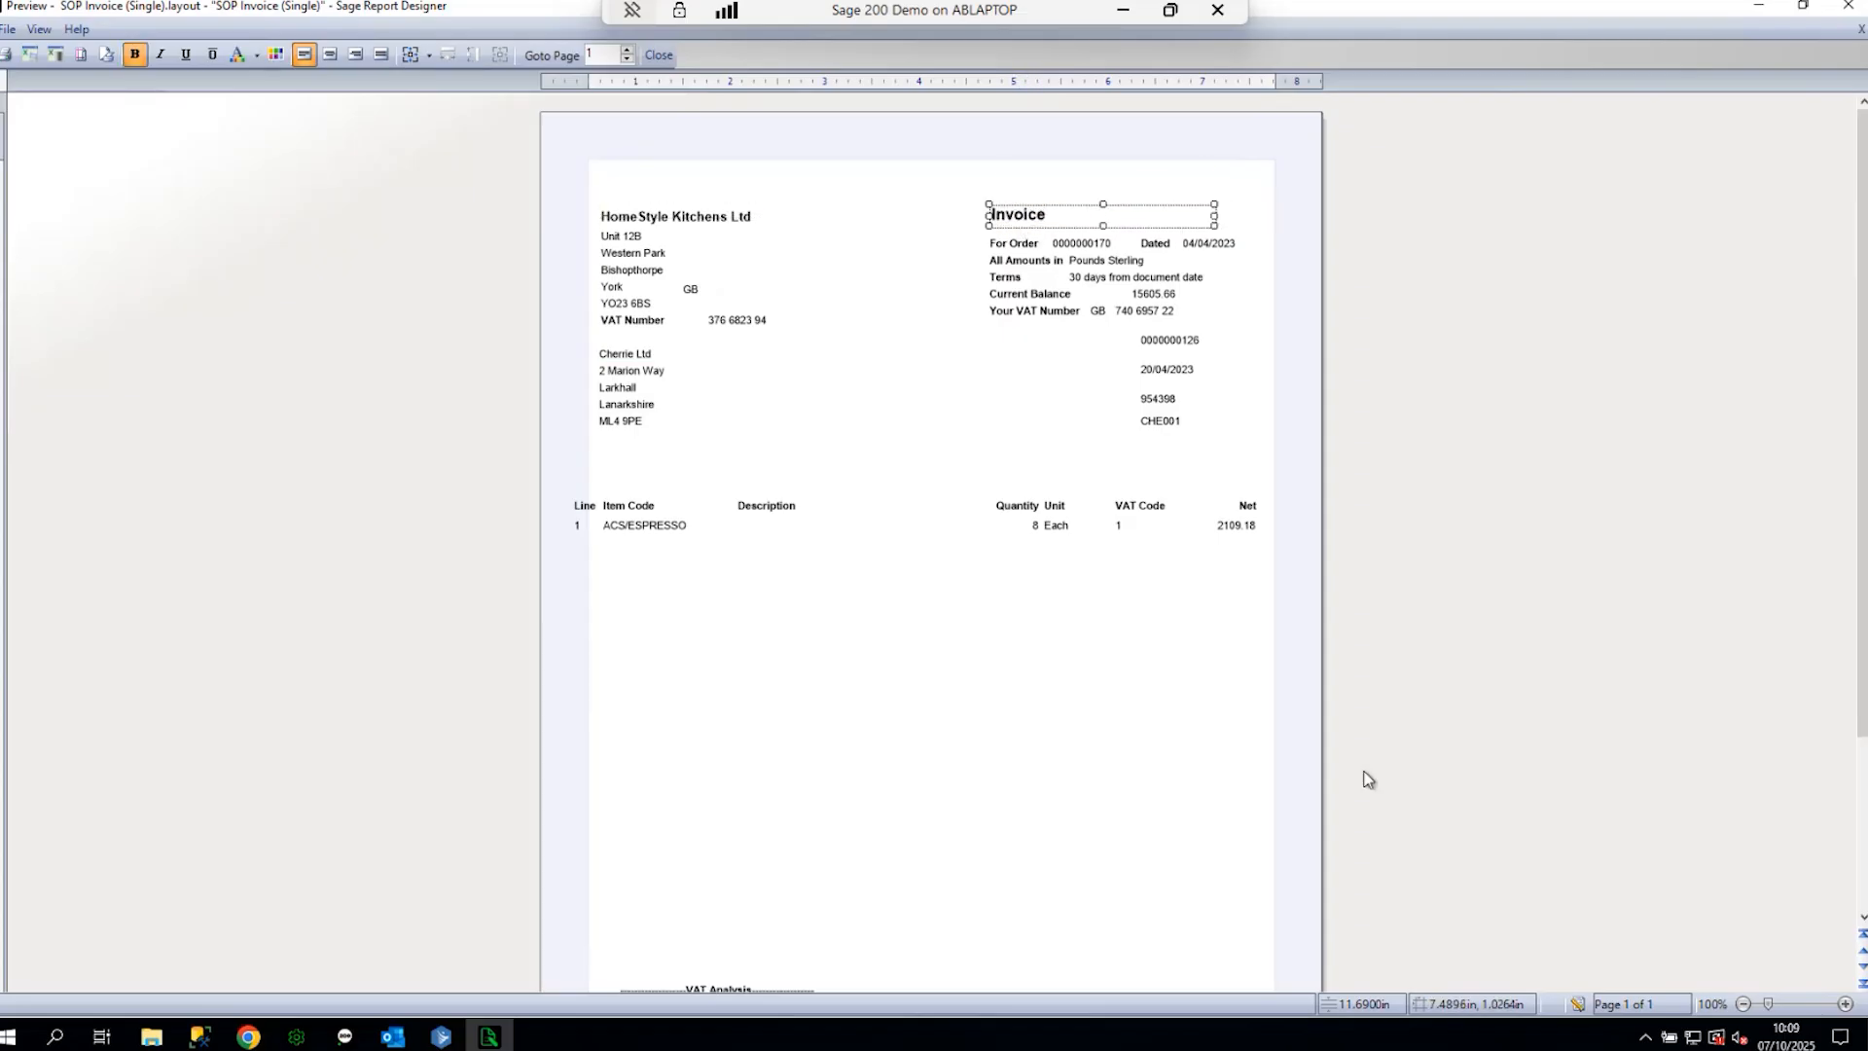
pyautogui.click(1579, 1004)
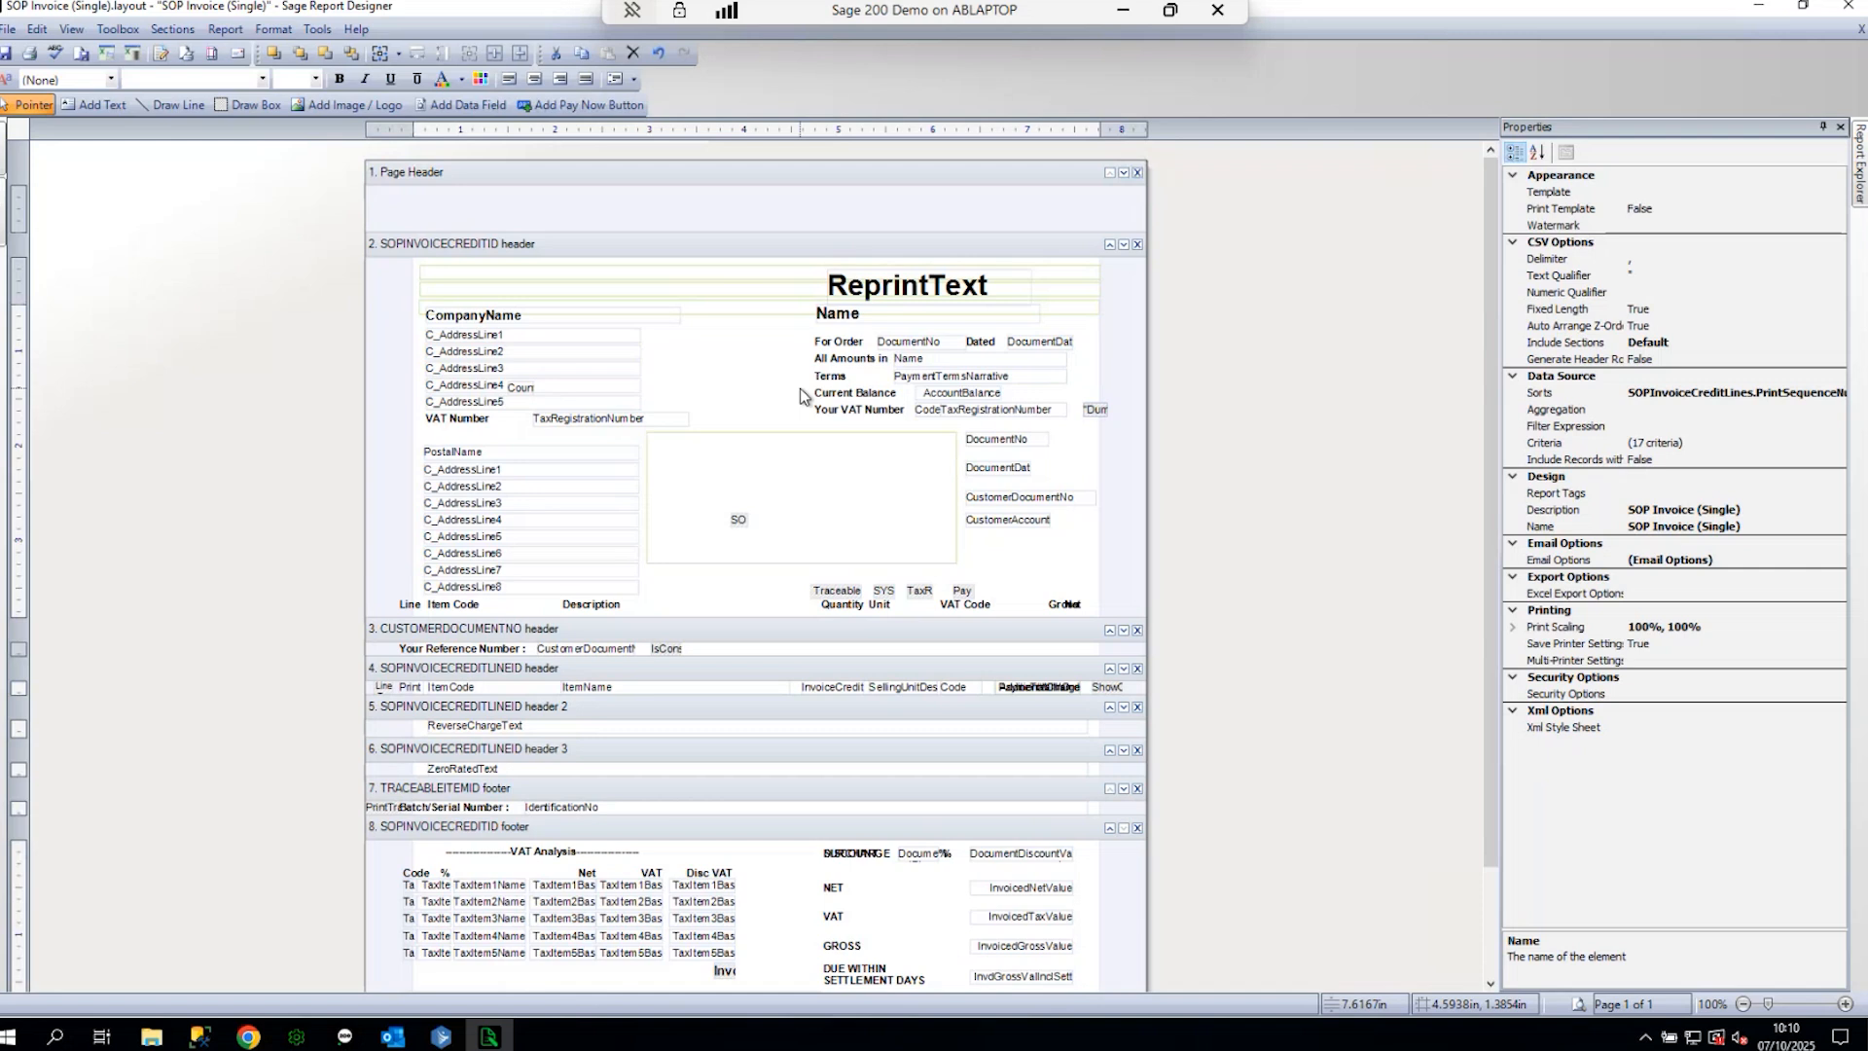
# - Delete the Spindle1 box from the header and draw a new text box in its place
pyautogui.click(807, 445)
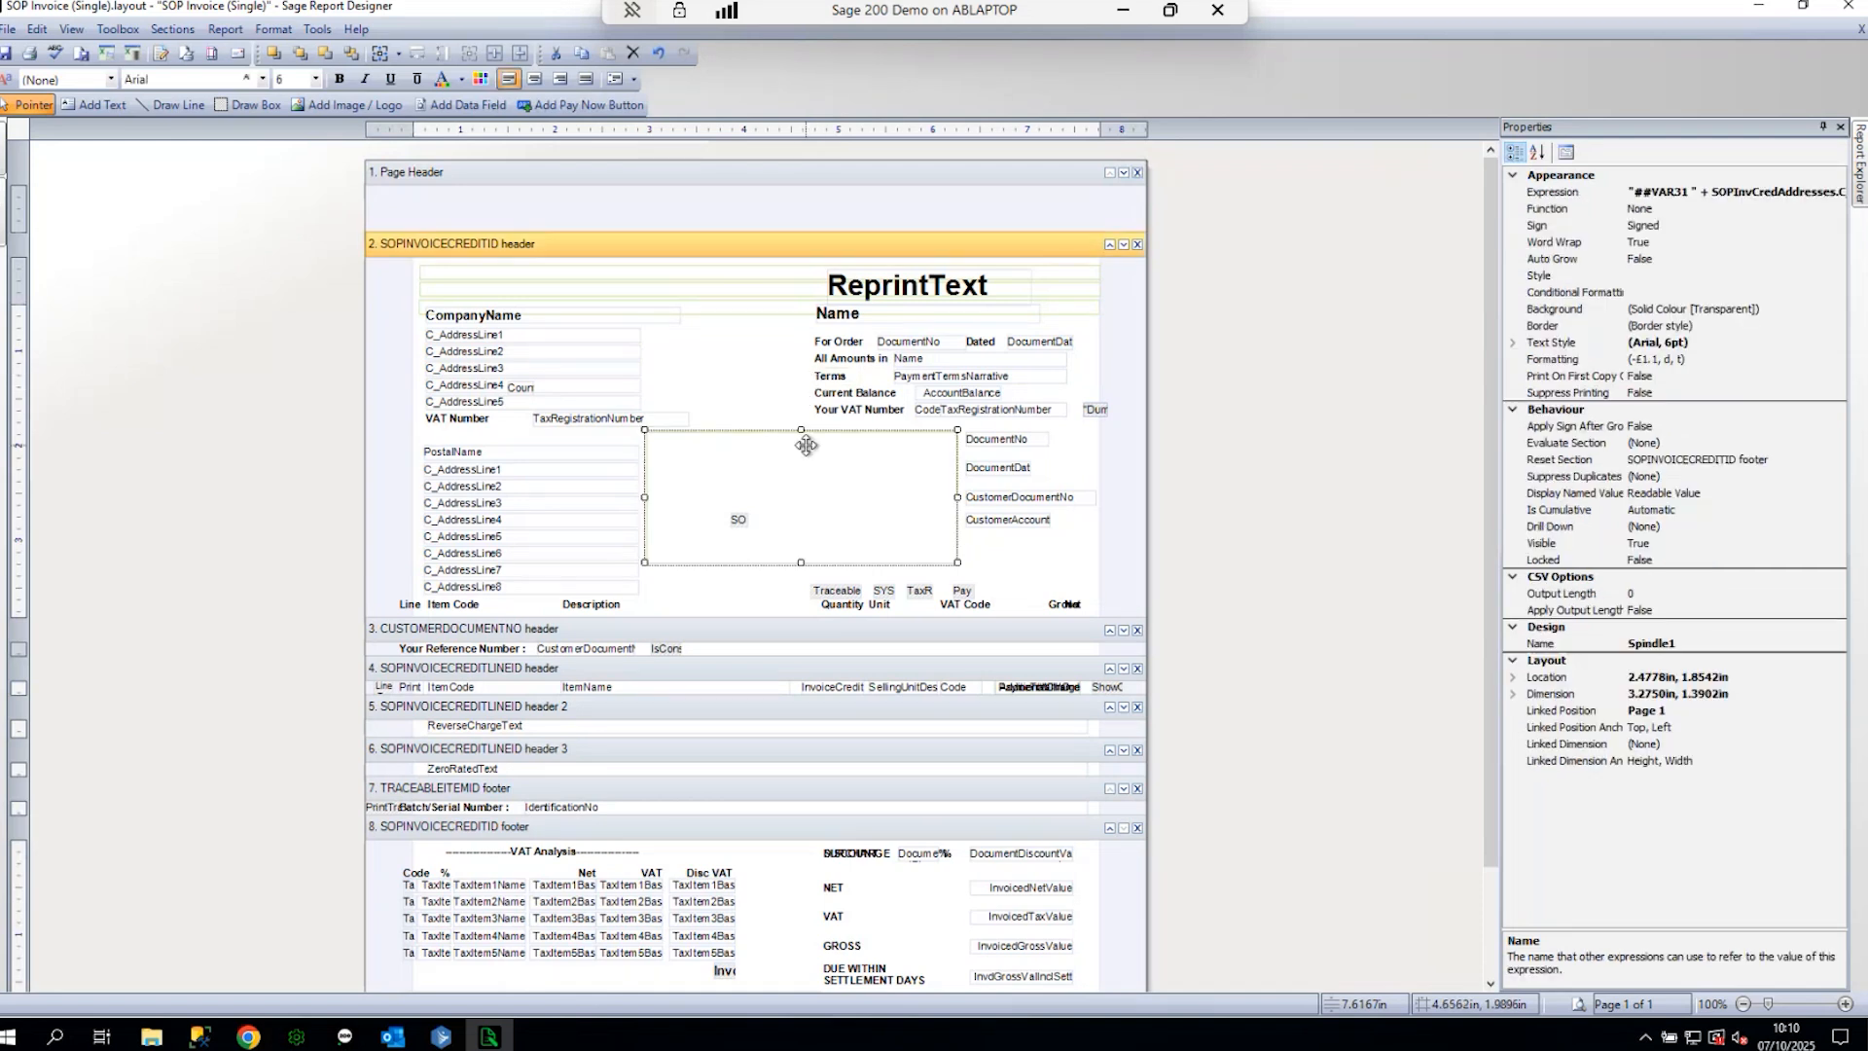
pyautogui.press('Delete')
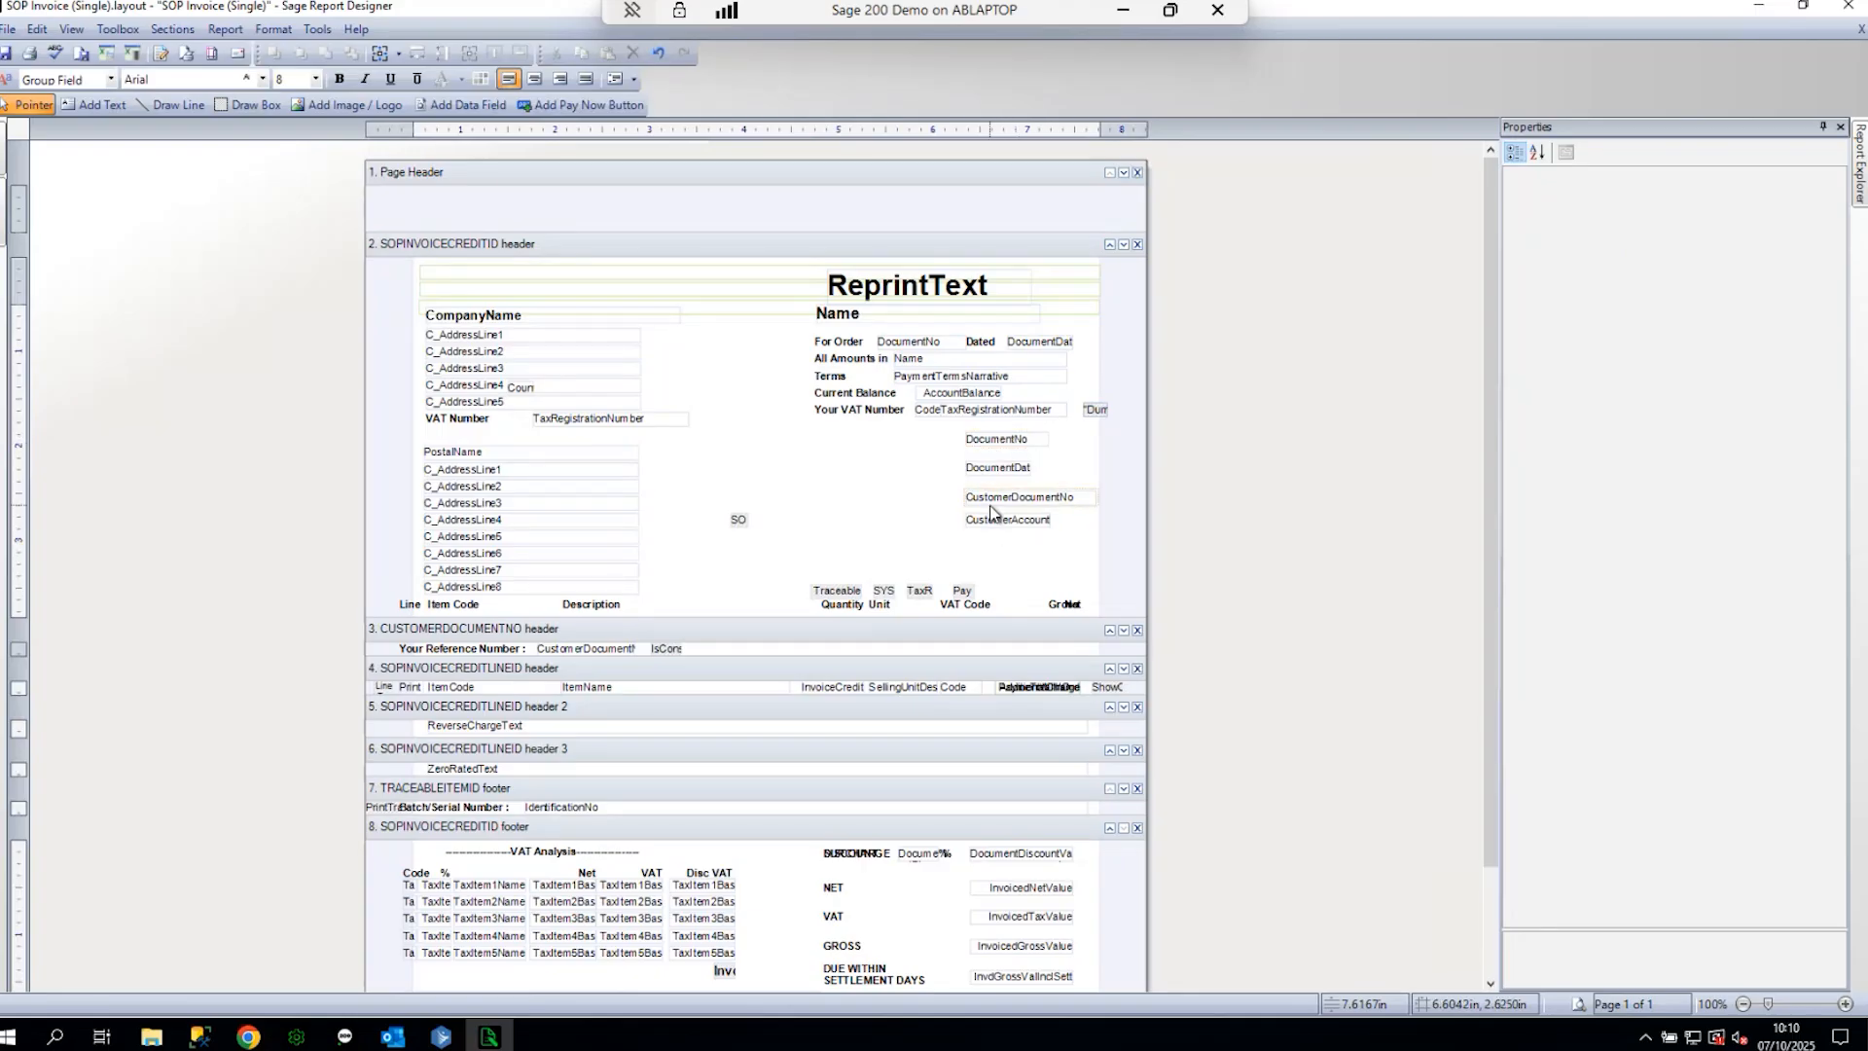
pyautogui.click(875, 418)
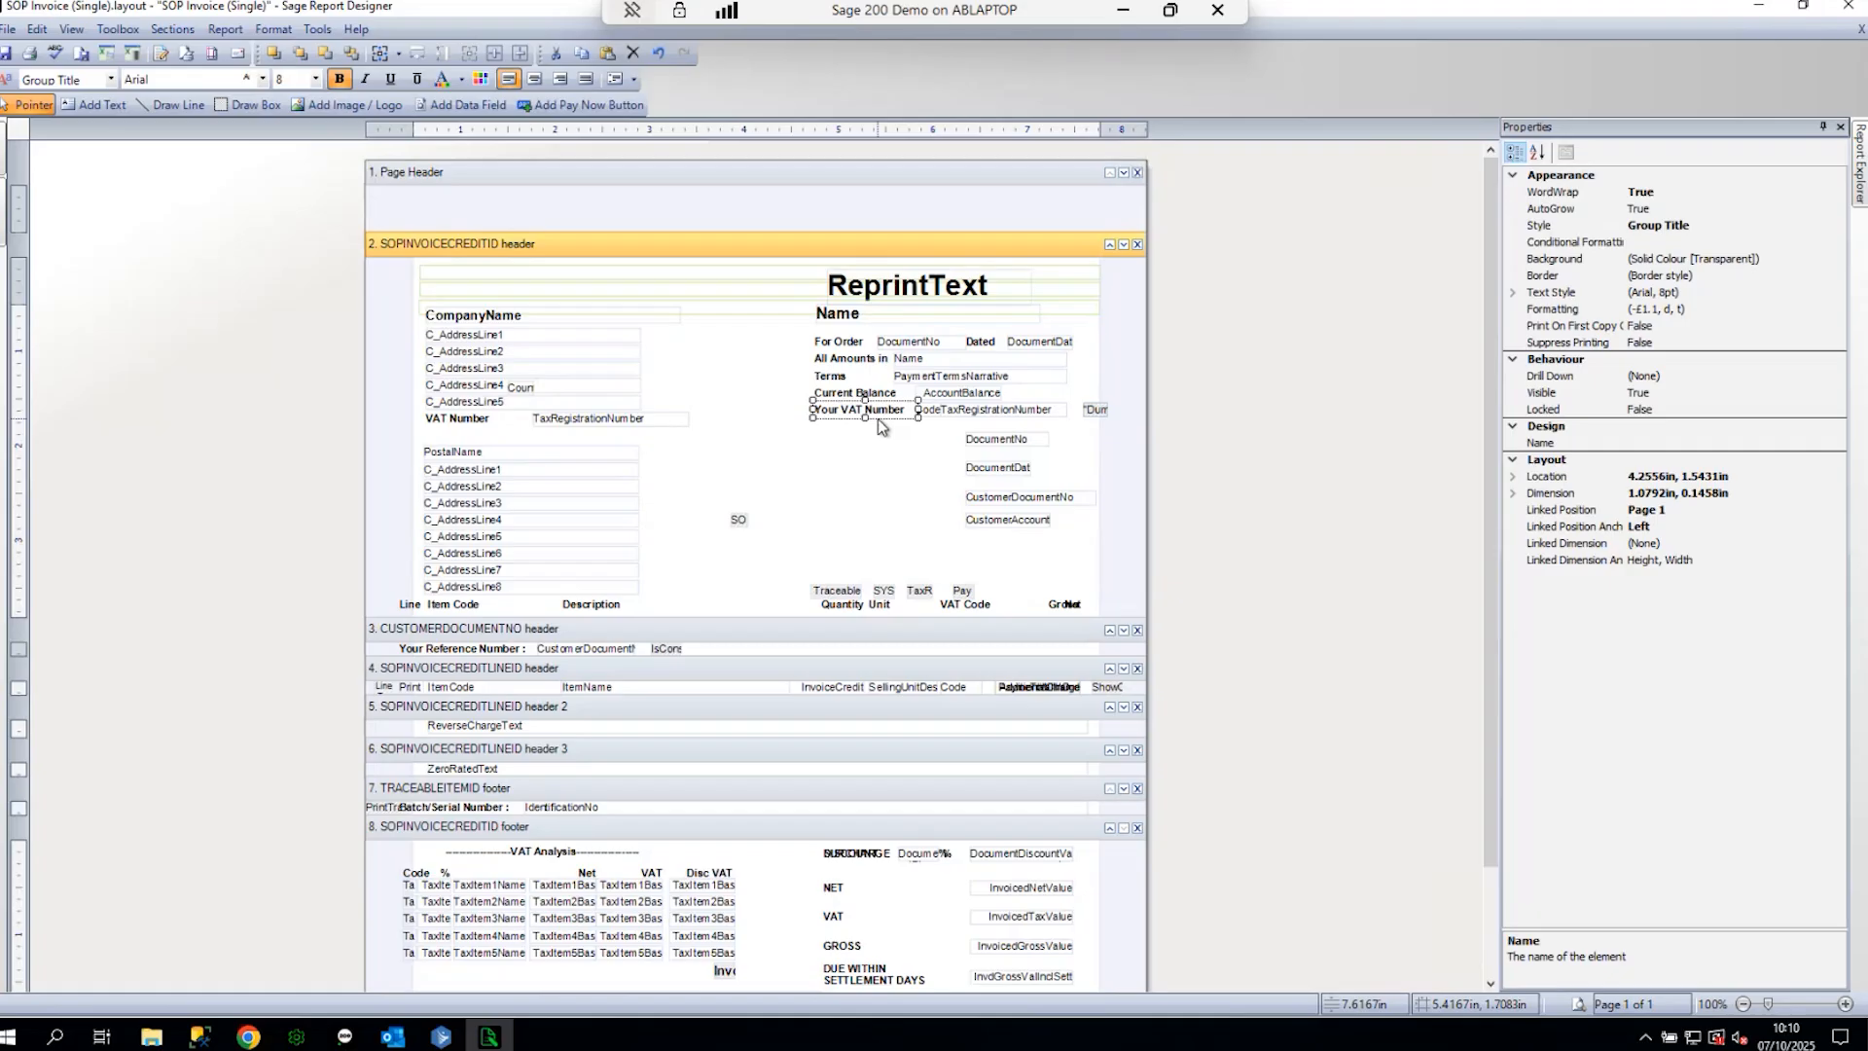
pyautogui.click(101, 104)
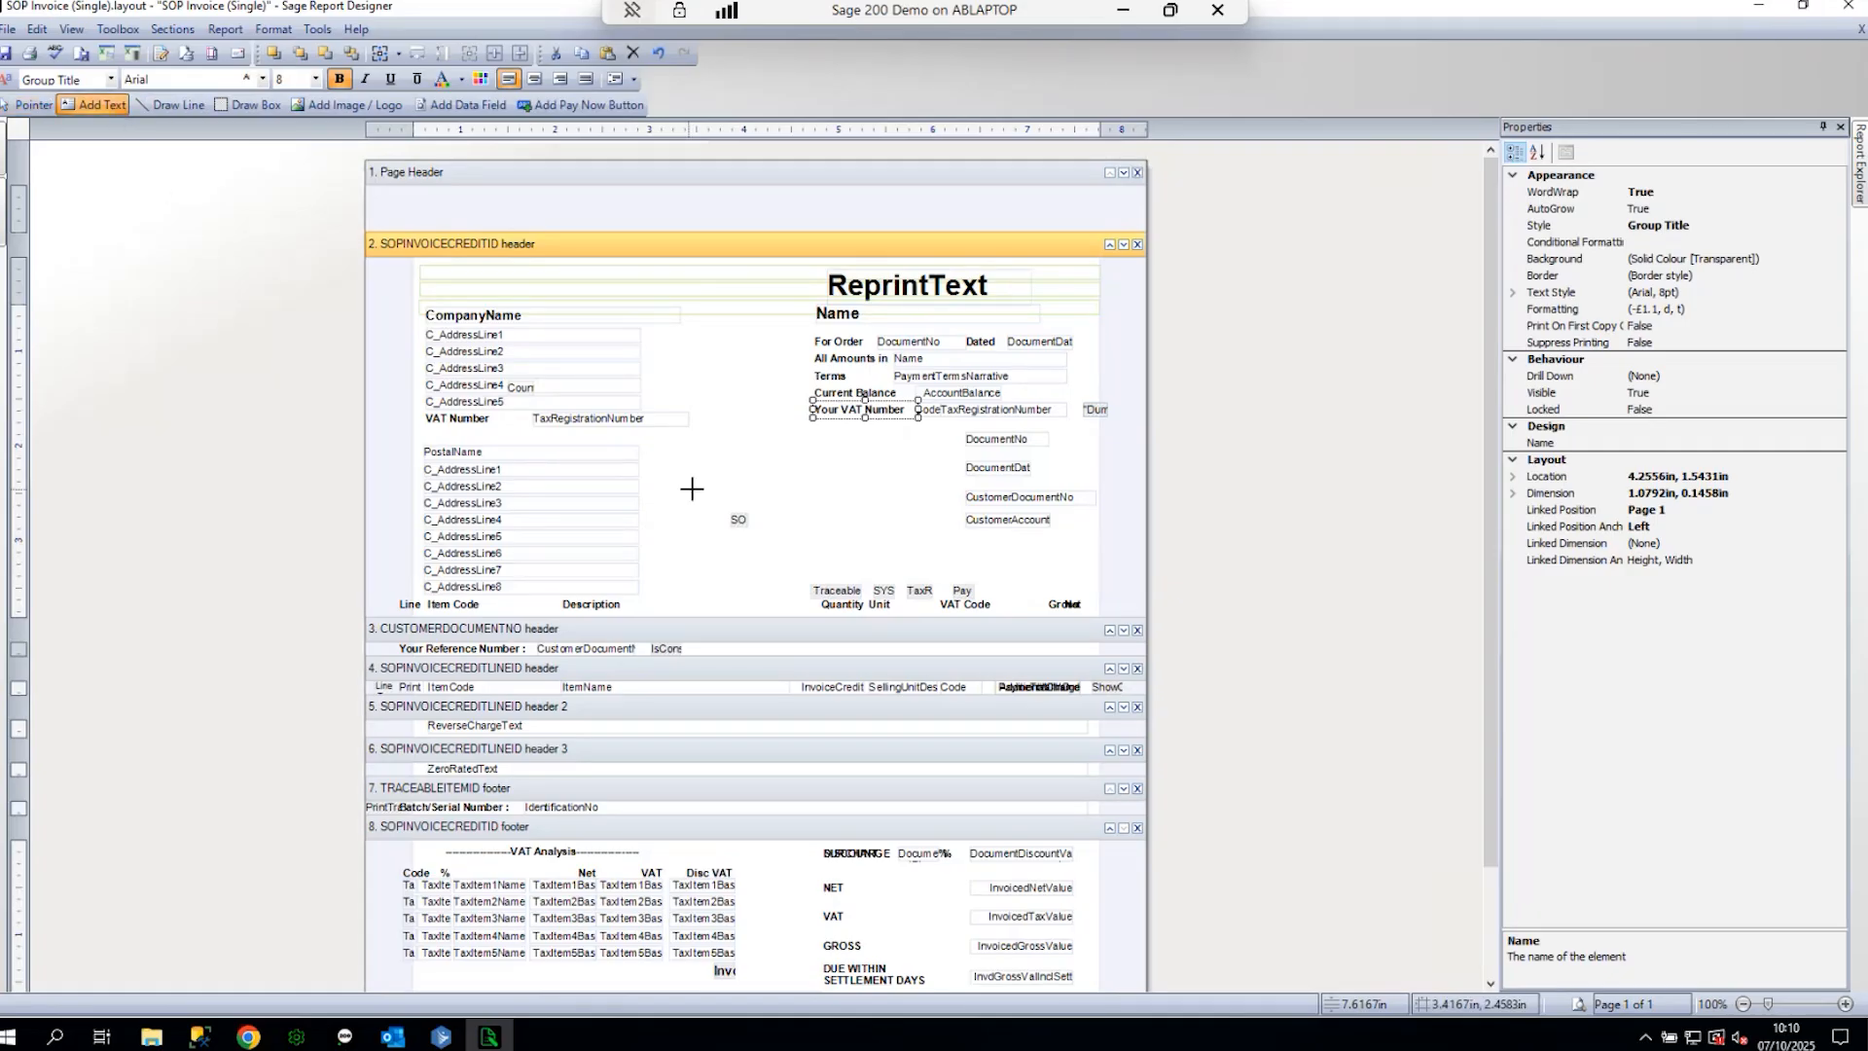
pyautogui.moveTo(716, 451); pyautogui.dragTo(802, 464)
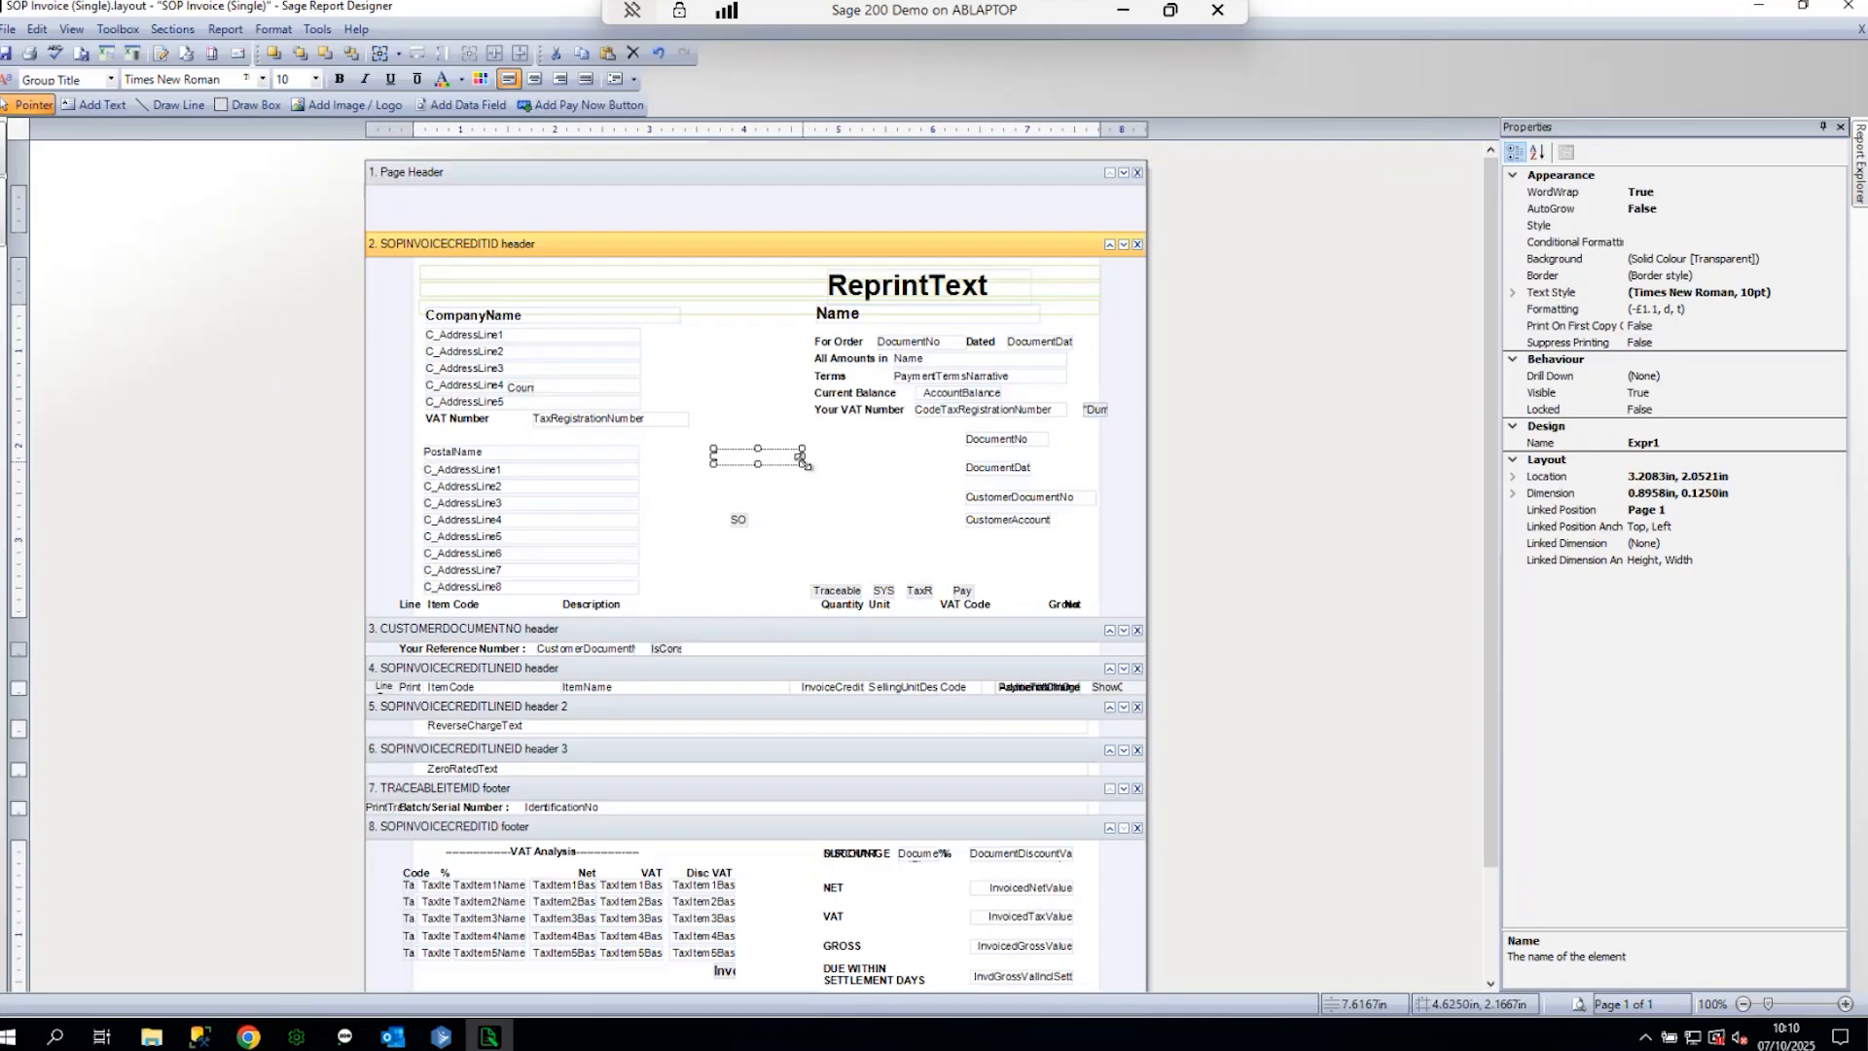
# - Paste a copy of the Your VAT Number label beside DocumentNo and relabel it 'Invoice No.'
pyautogui.click(881, 407)
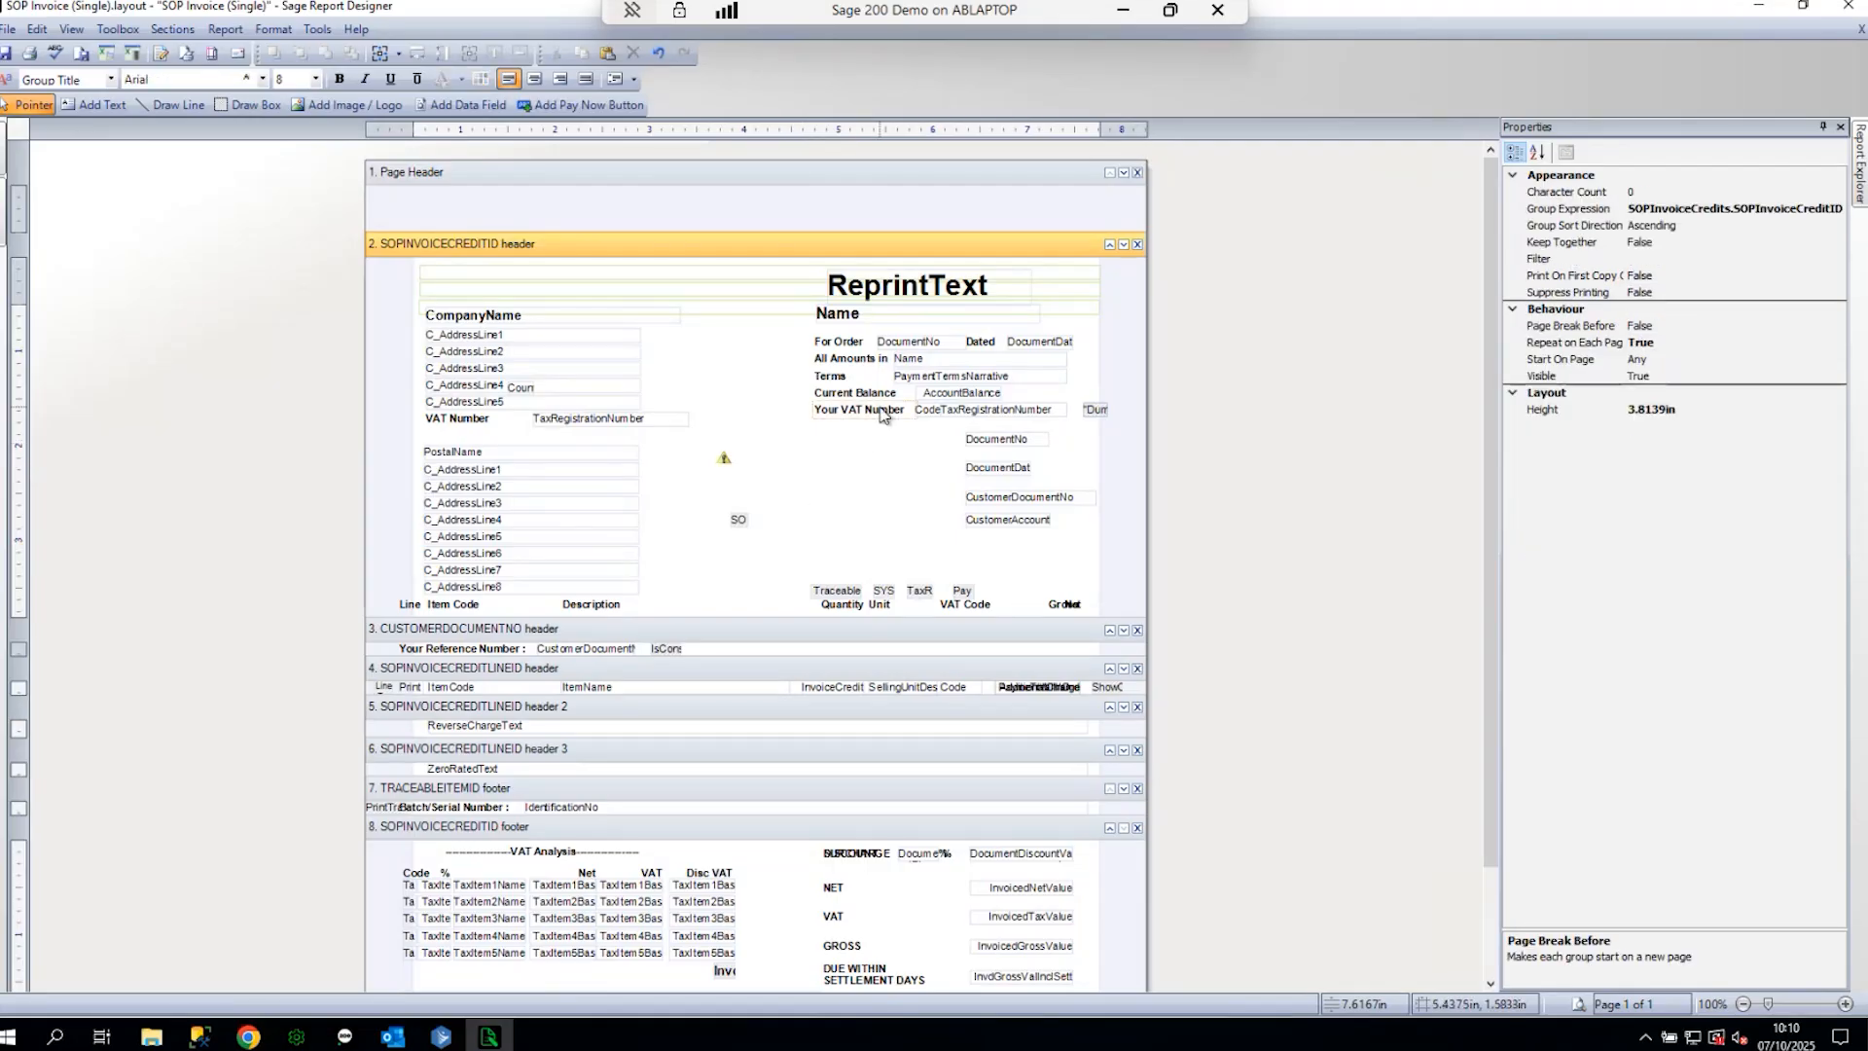
pyautogui.rightClick(864, 461)
pyautogui.click(909, 558)
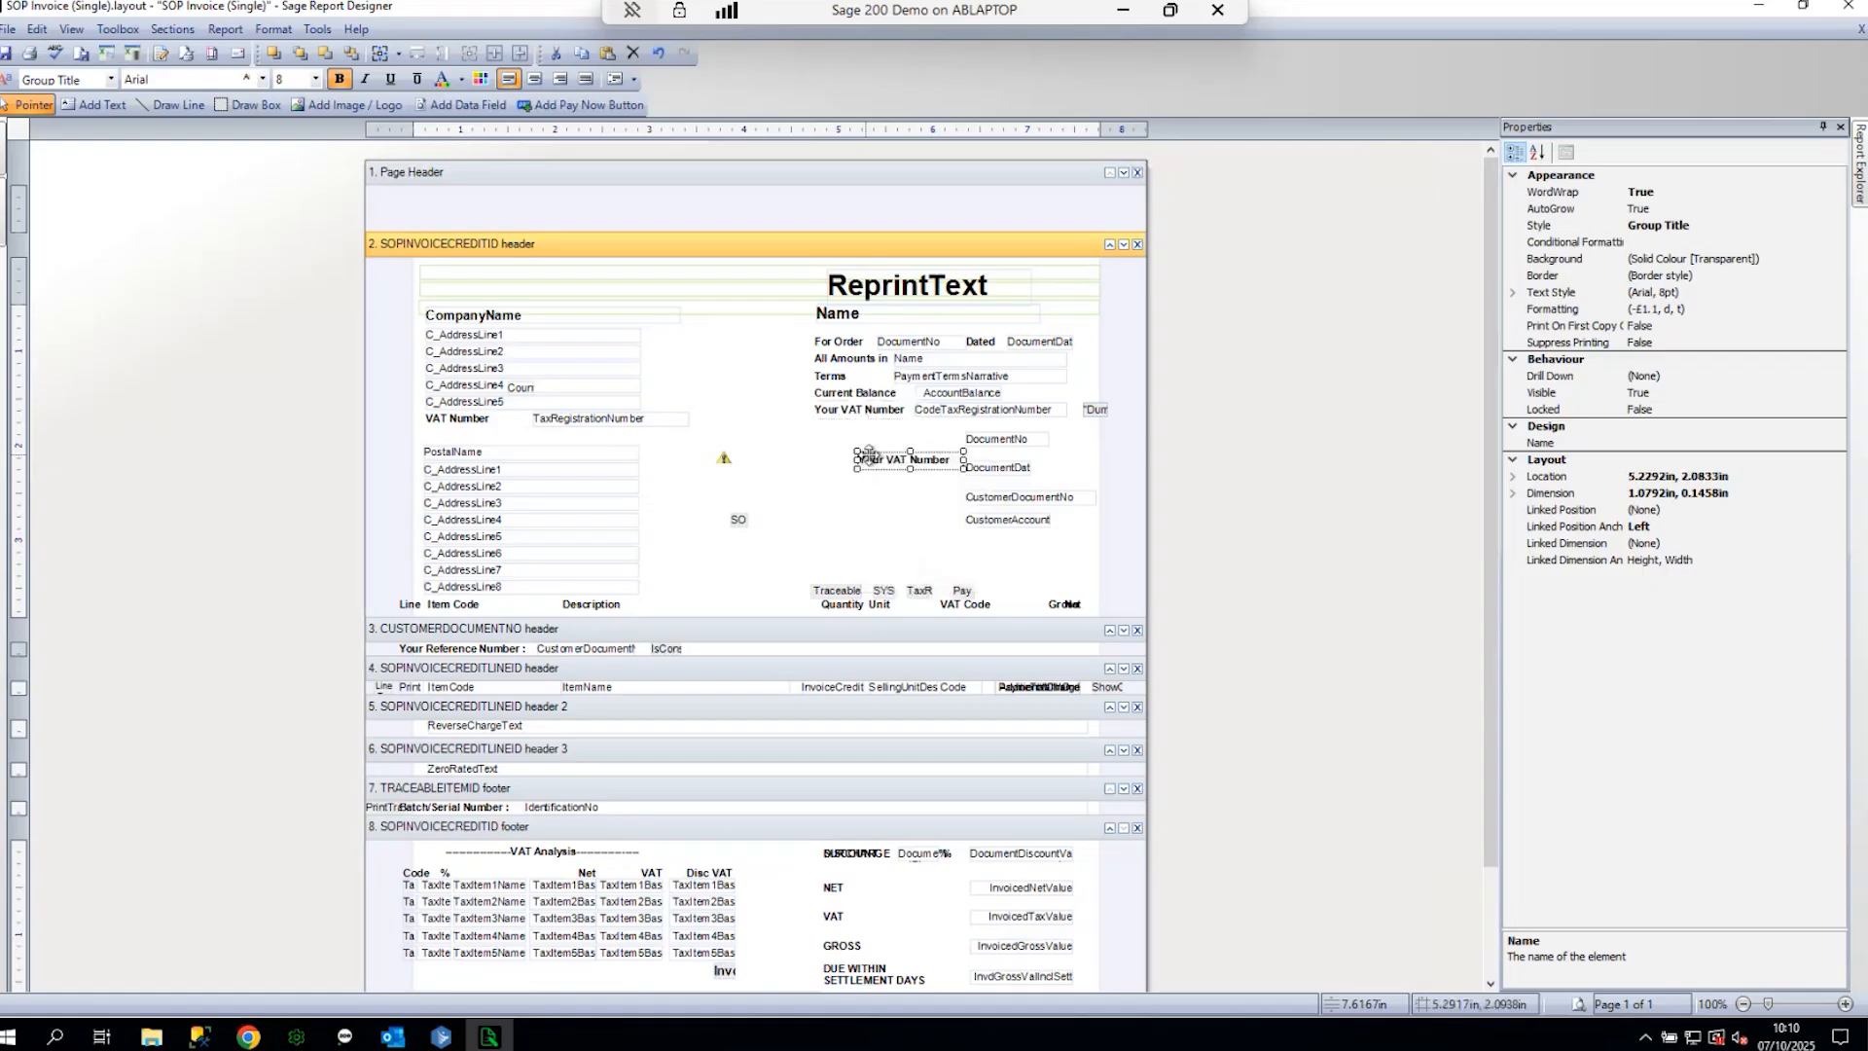
pyautogui.moveTo(875, 457)
pyautogui.mouseDown()
pyautogui.moveTo(874, 438)
pyautogui.moveTo(843, 442)
pyautogui.mouseUp()
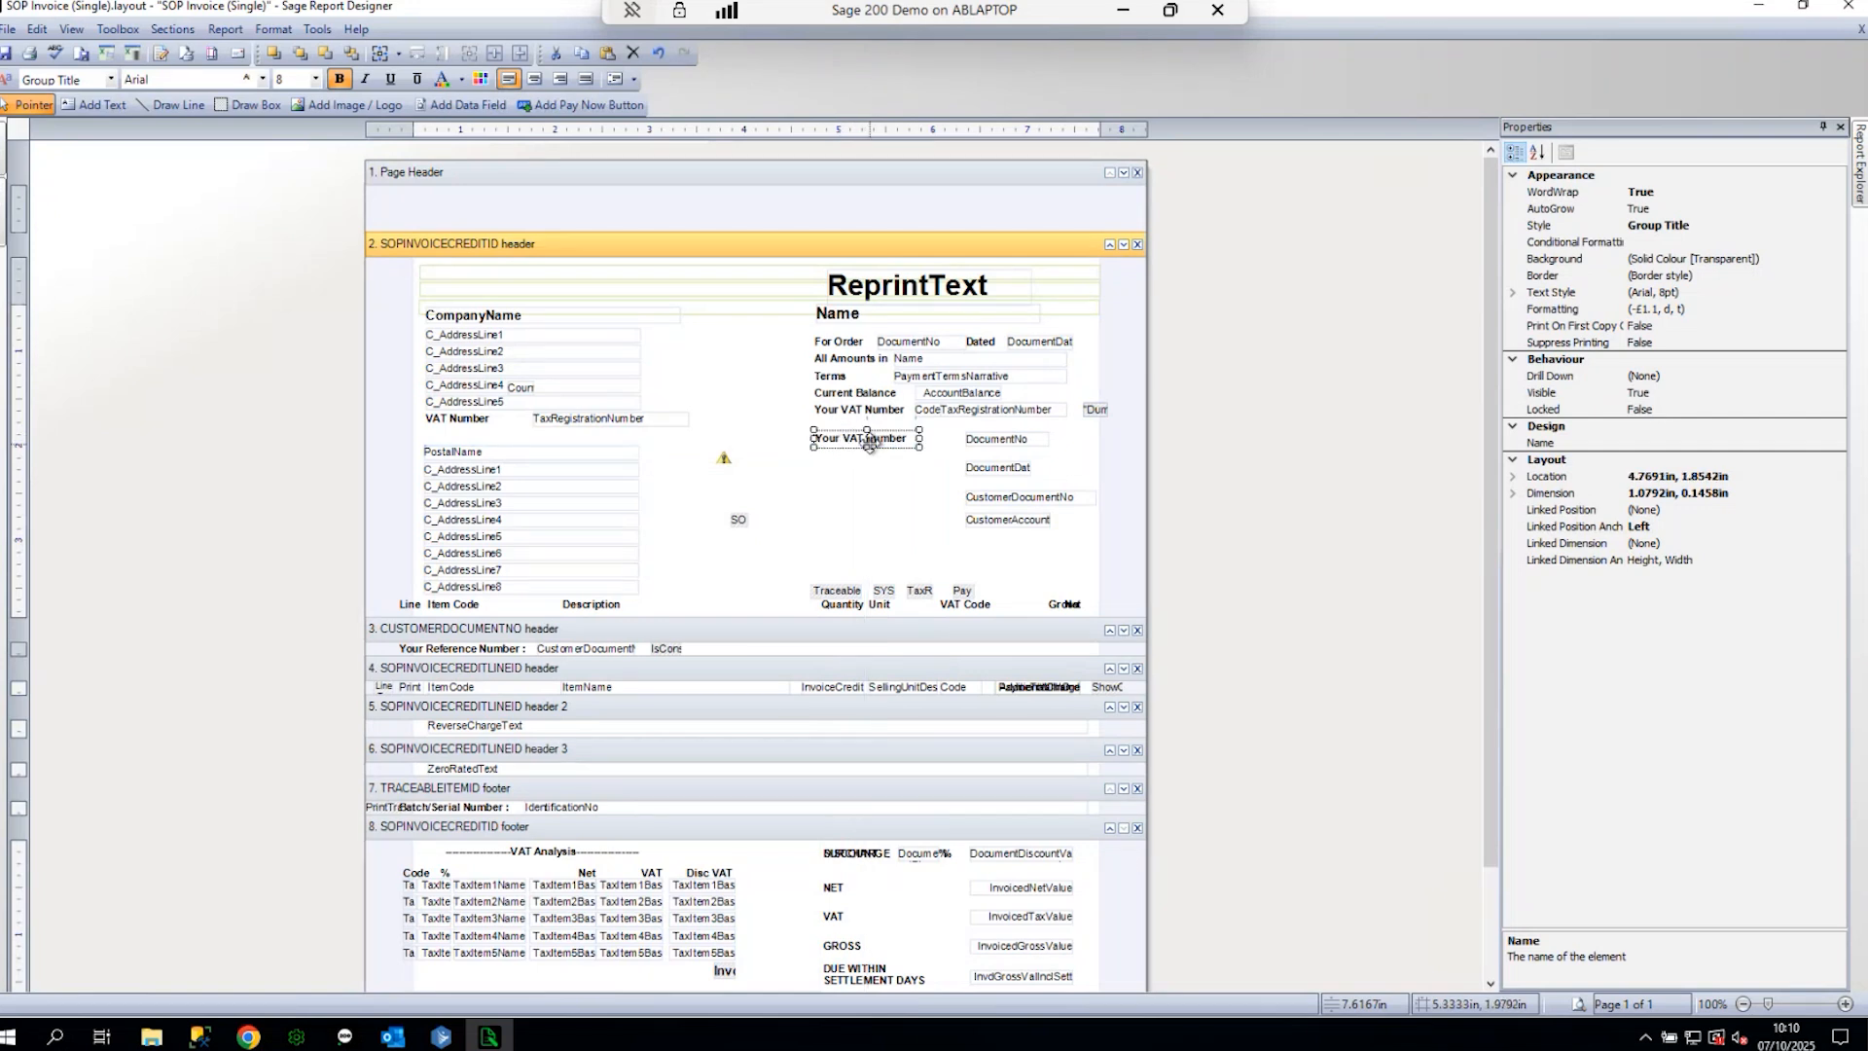
pyautogui.doubleClick(877, 446)
pyautogui.press('BackSpace')
pyautogui.press('BackSpace')
pyautogui.press('BackSpace')
pyautogui.press('BackSpace')
pyautogui.press('BackSpace')
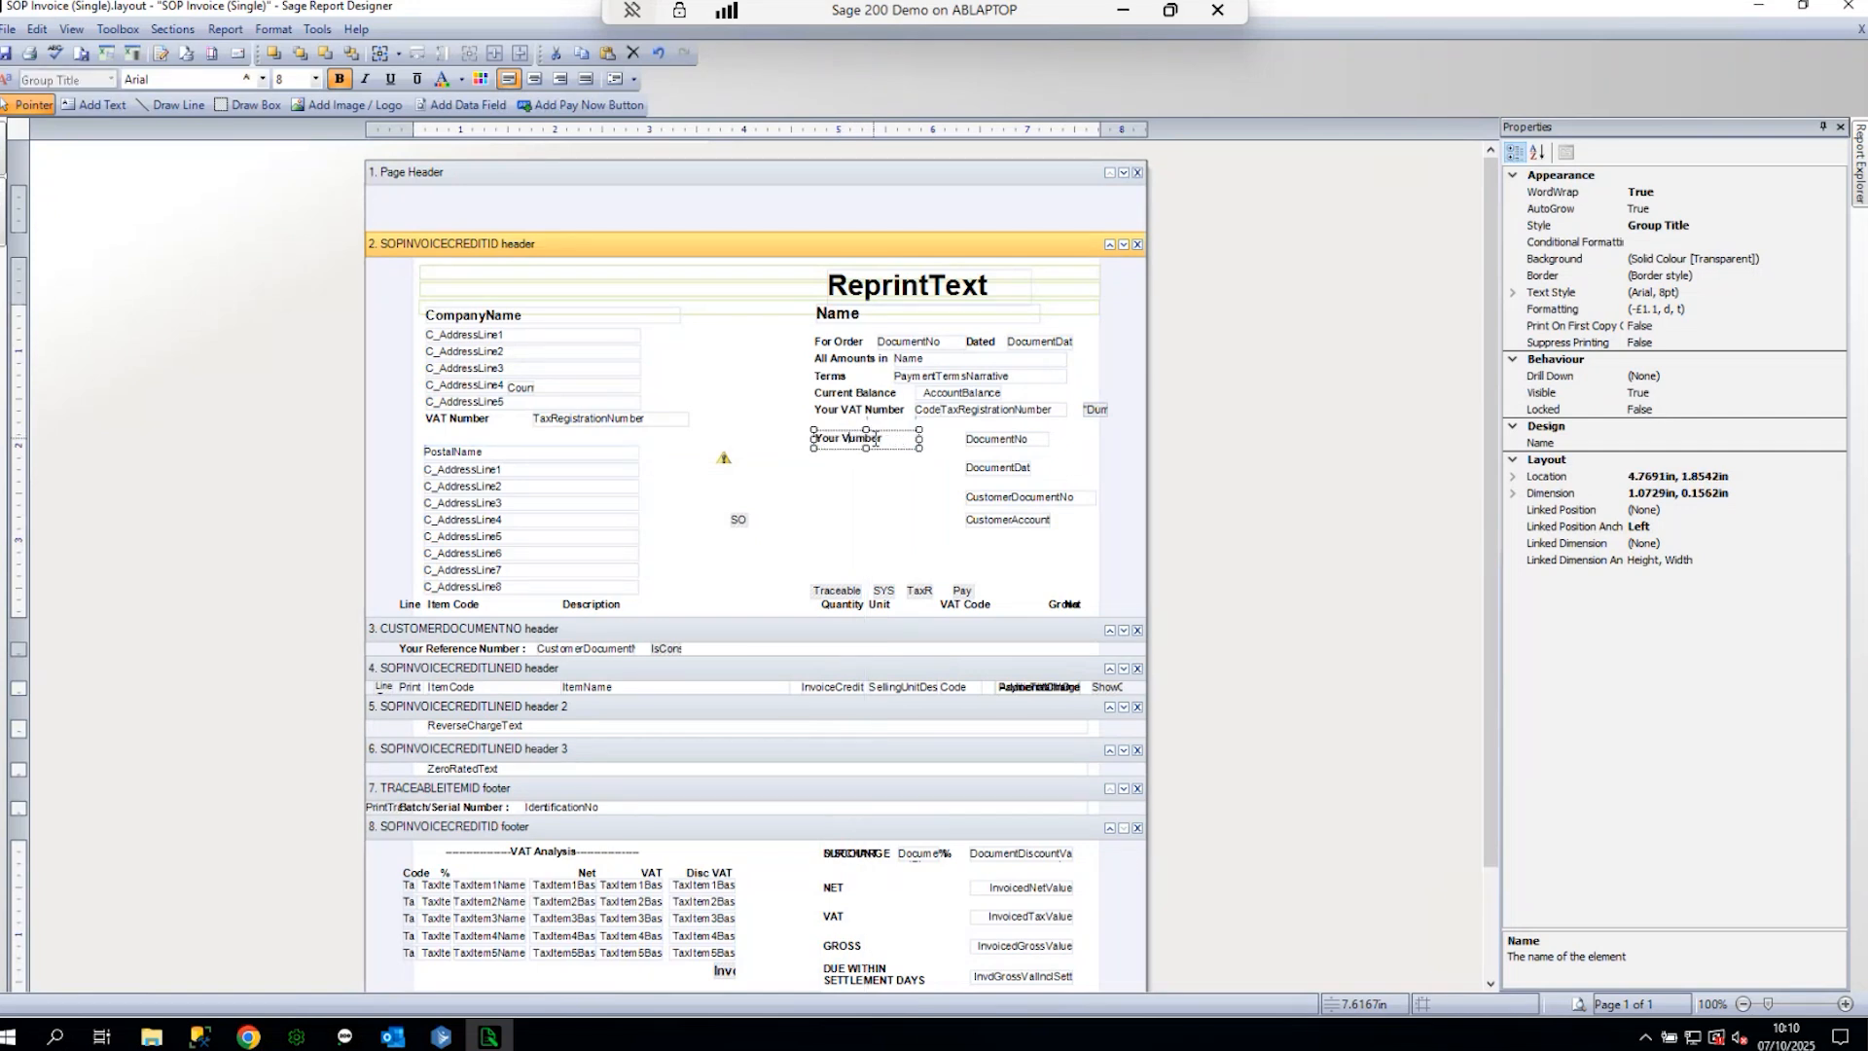
pyautogui.press('BackSpace')
pyautogui.press('BackSpace')
pyautogui.press('BackSpace')
pyautogui.press('BackSpace')
pyautogui.press('BackSpace')
pyautogui.press('BackSpace')
pyautogui.press('BackSpace')
pyautogui.press('BackSpace')
pyautogui.press('BackSpace')
pyautogui.press('BackSpace')
pyautogui.write('Invoice No.')
pyautogui.click(912, 505)
# - Move another label copy below Invoice No. and change its text to 'Date'
pyautogui.moveTo(887, 418); pyautogui.dragTo(891, 460)
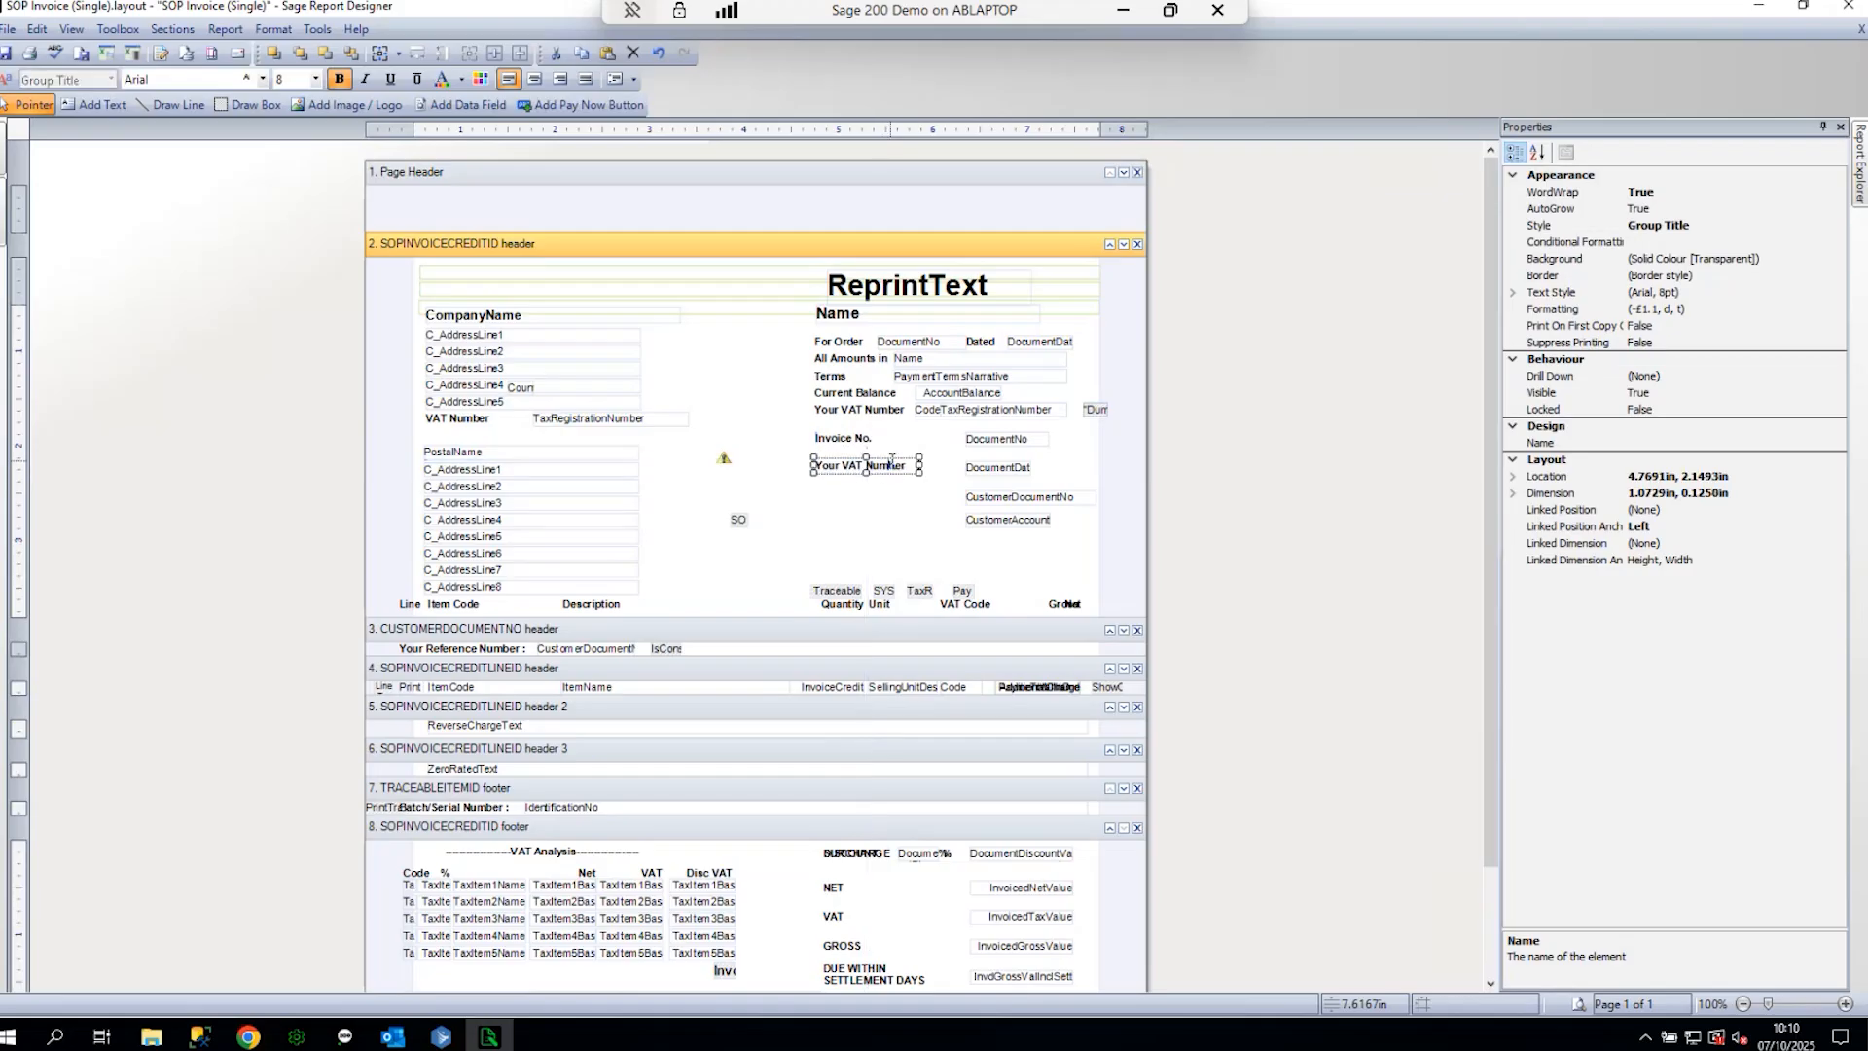
pyautogui.press('BackSpace')
pyautogui.press('BackSpace')
pyautogui.press('BackSpace')
pyautogui.press('BackSpace')
pyautogui.press('BackSpace')
pyautogui.press('BackSpace')
pyautogui.press('BackSpace')
pyautogui.press('BackSpace')
pyautogui.press('BackSpace')
pyautogui.press('BackSpace')
pyautogui.press('BackSpace')
pyautogui.press('BackSpace')
pyautogui.press('BackSpace')
pyautogui.press('Delete')
pyautogui.press('Delete')
pyautogui.write('Date')
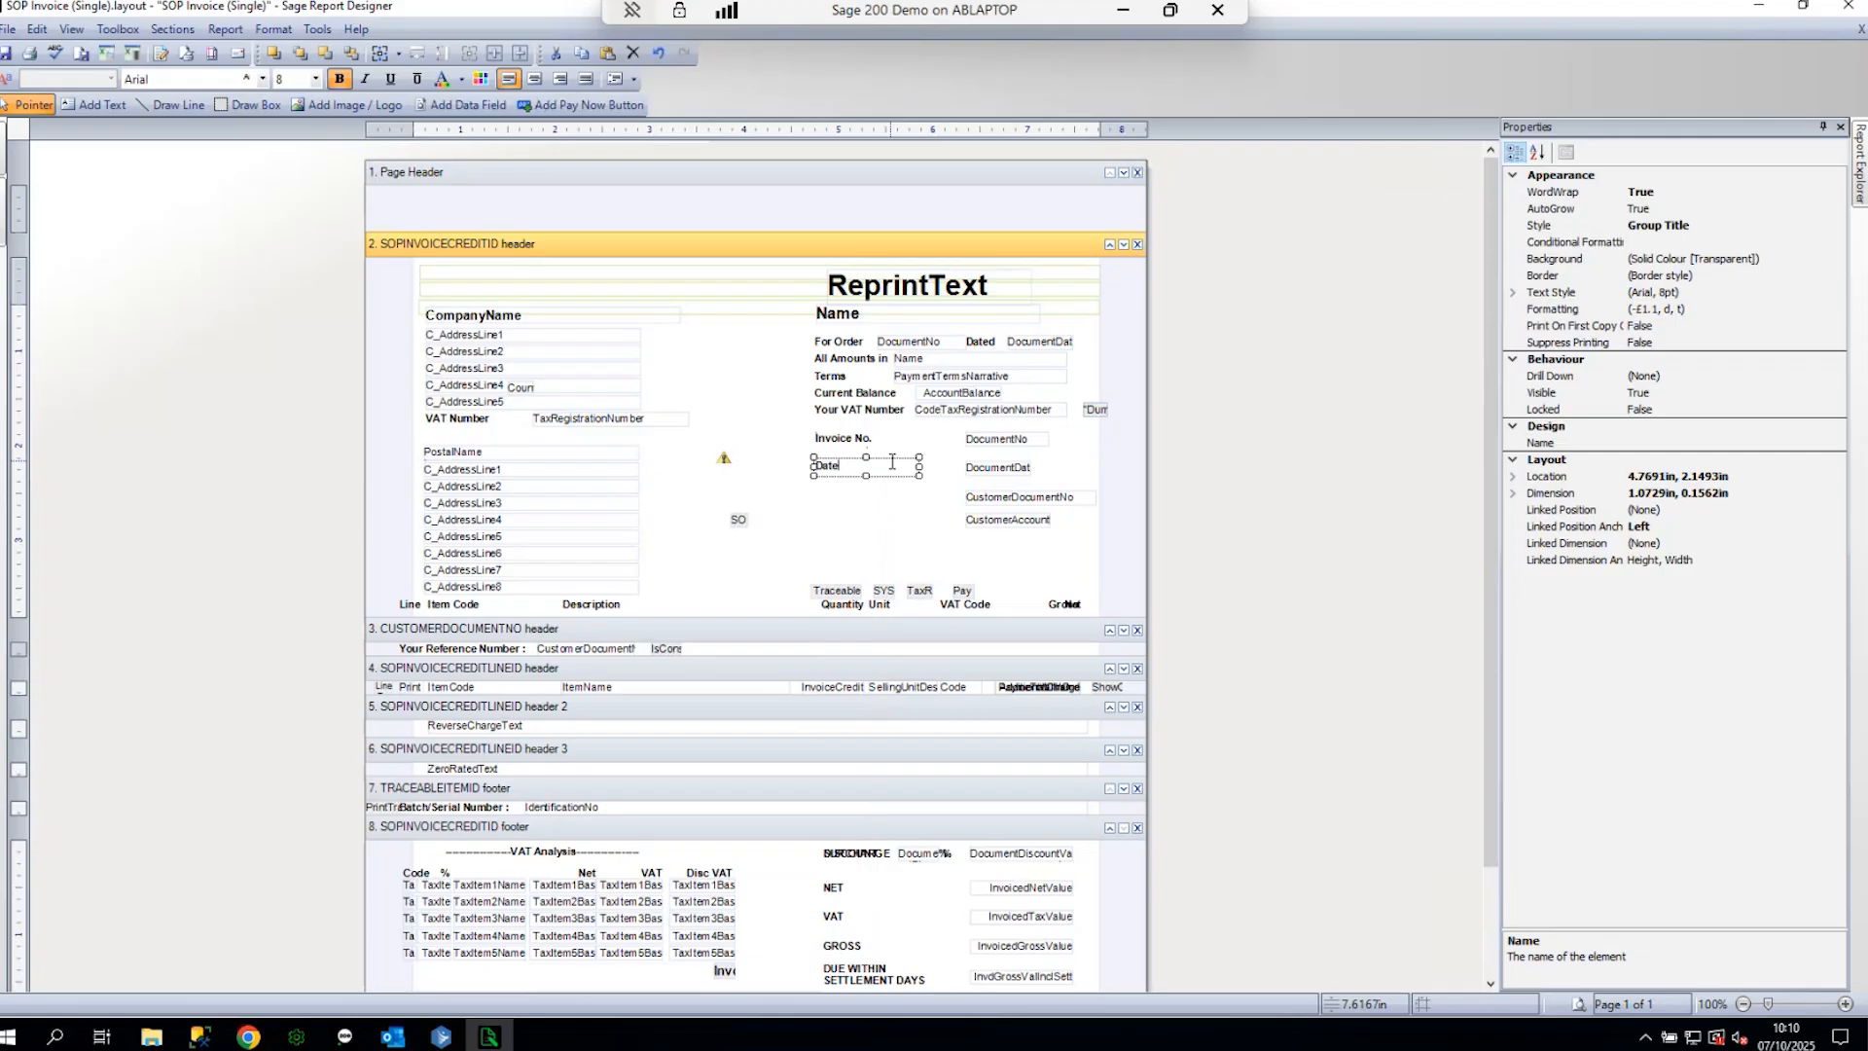
pyautogui.click(902, 555)
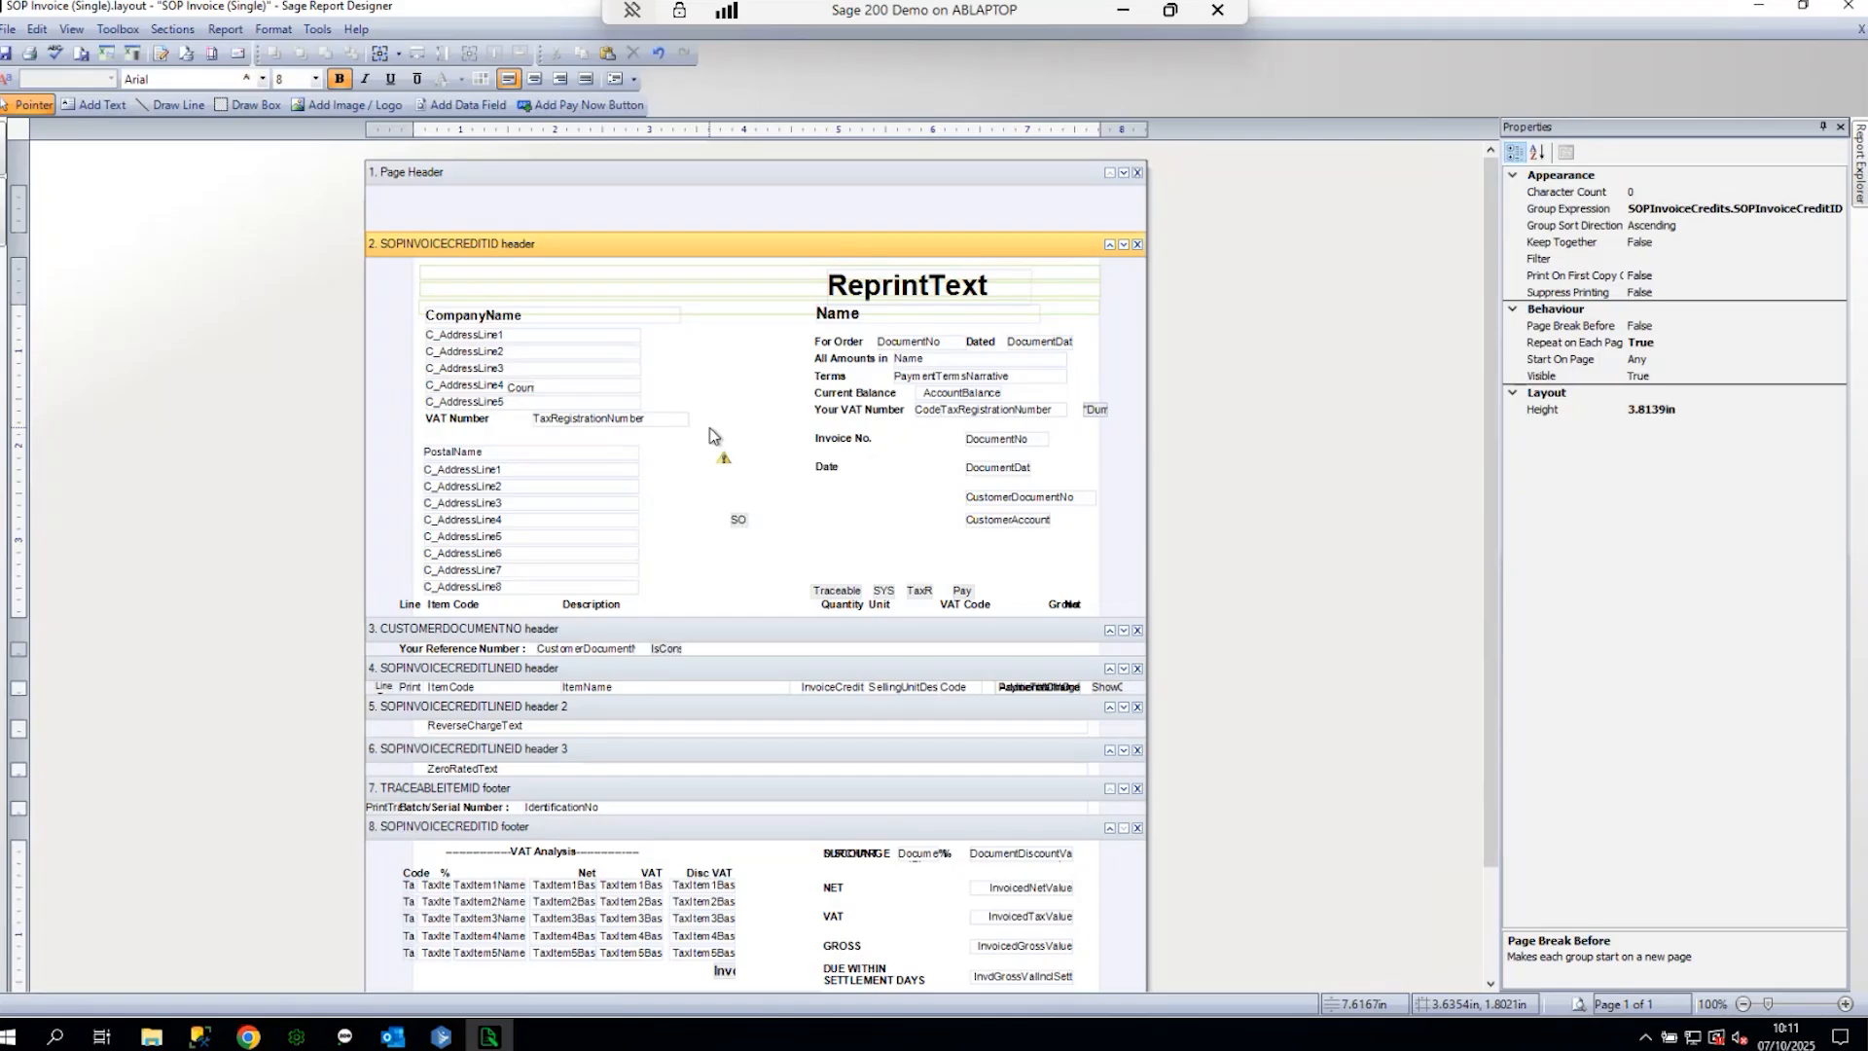
pyautogui.moveTo(710, 428); pyautogui.dragTo(425, 323)
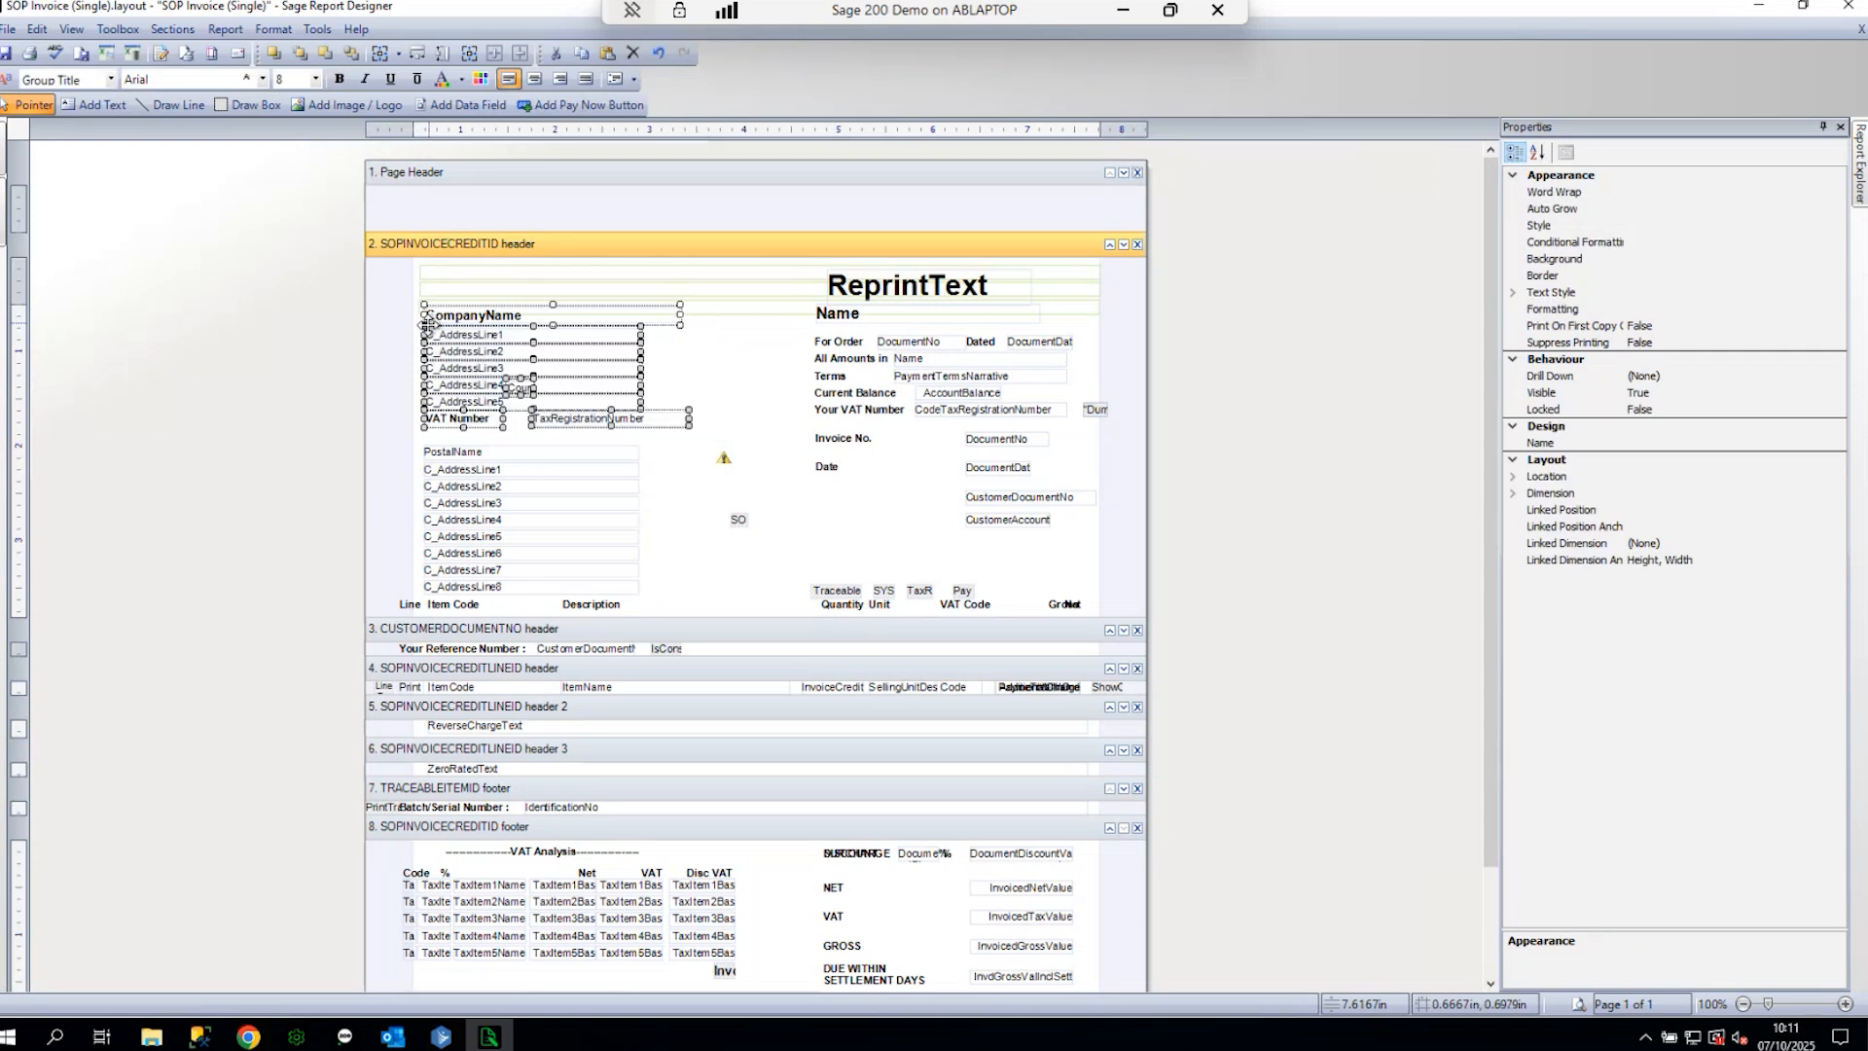
# - Replace the company name and address fields with the kinspeed logo PNG image
pyautogui.press('Delete')
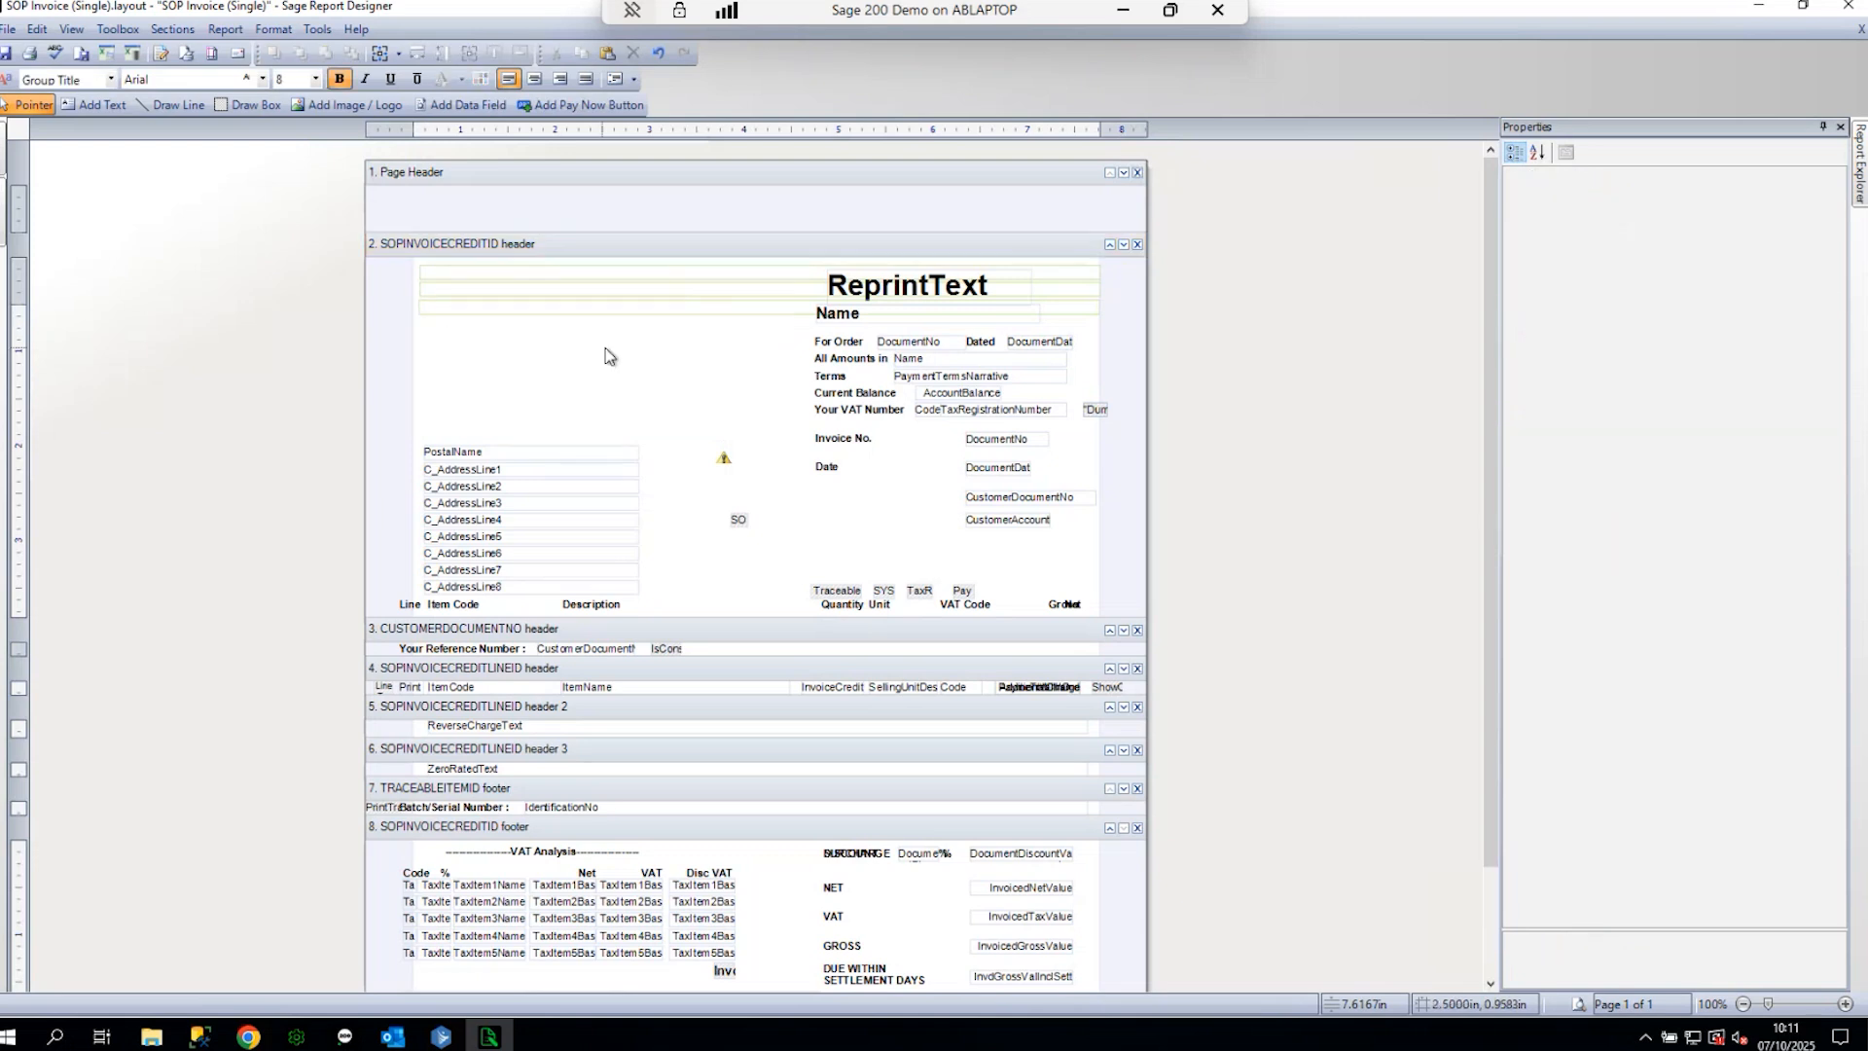
pyautogui.click(334, 109)
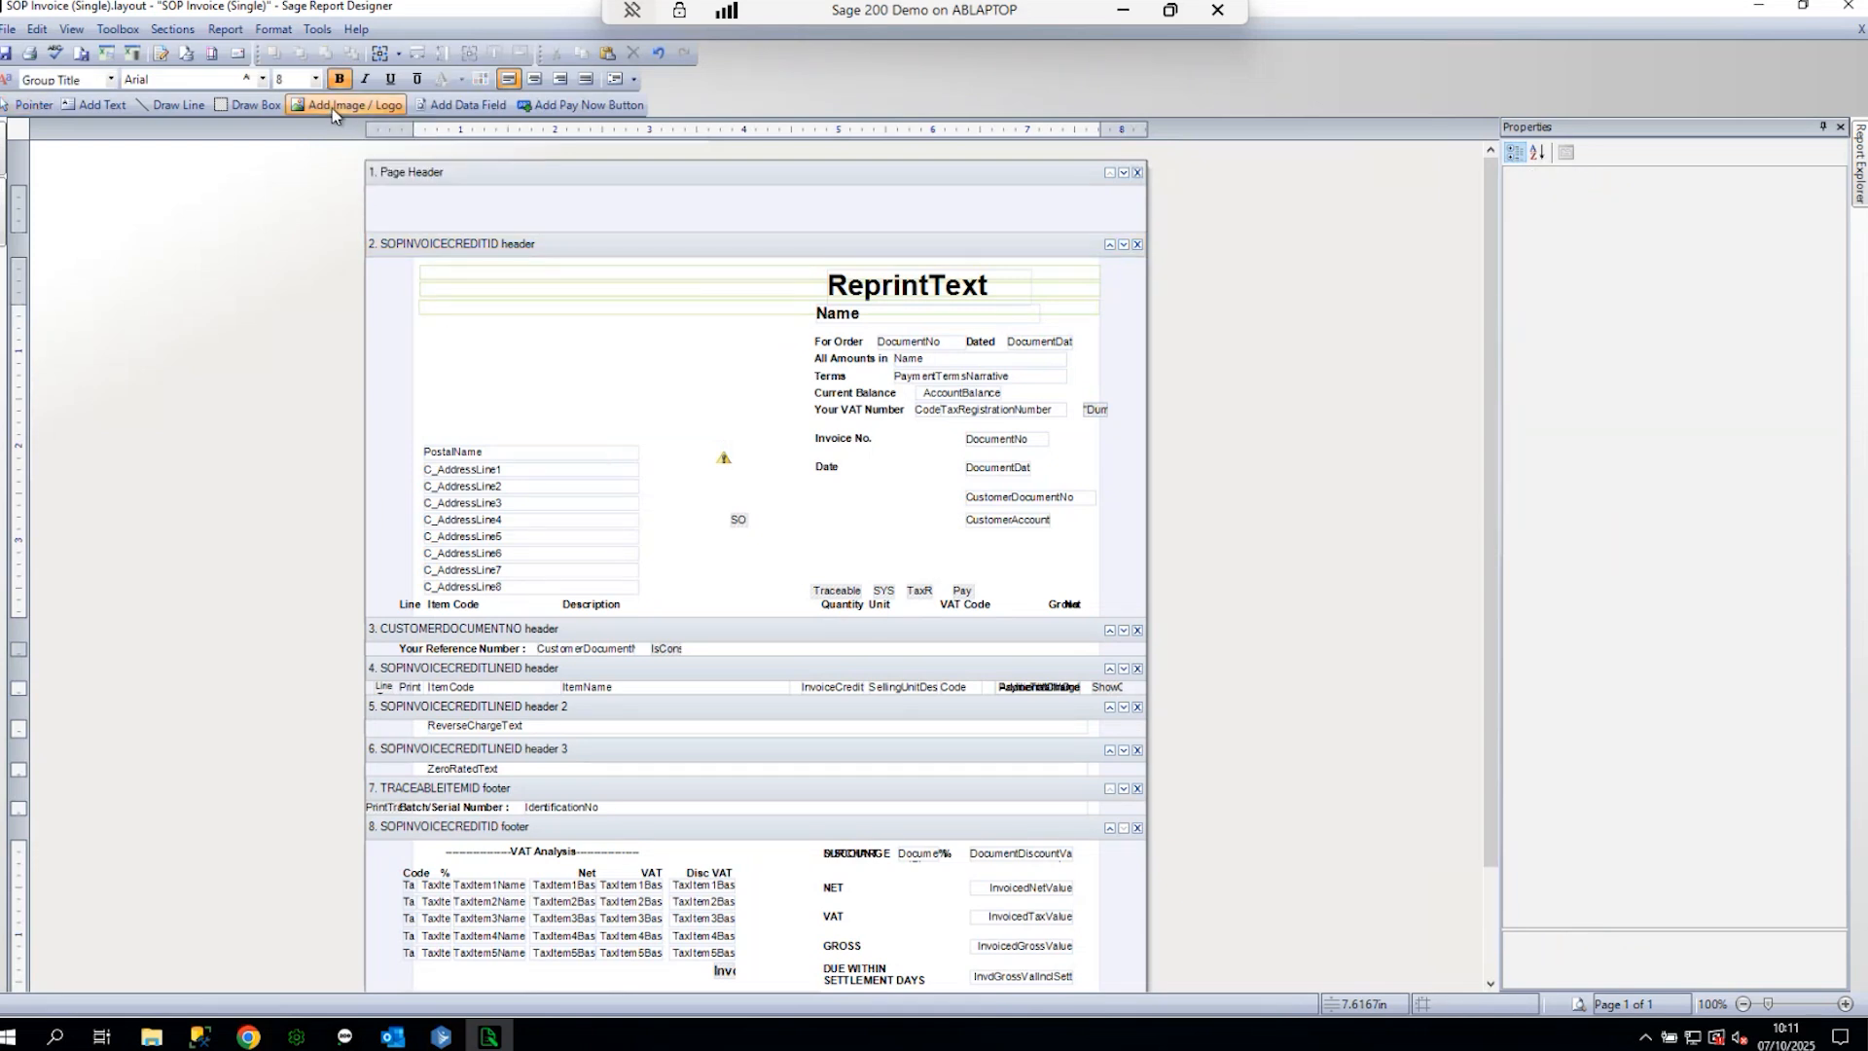
pyautogui.moveTo(426, 322); pyautogui.dragTo(731, 422)
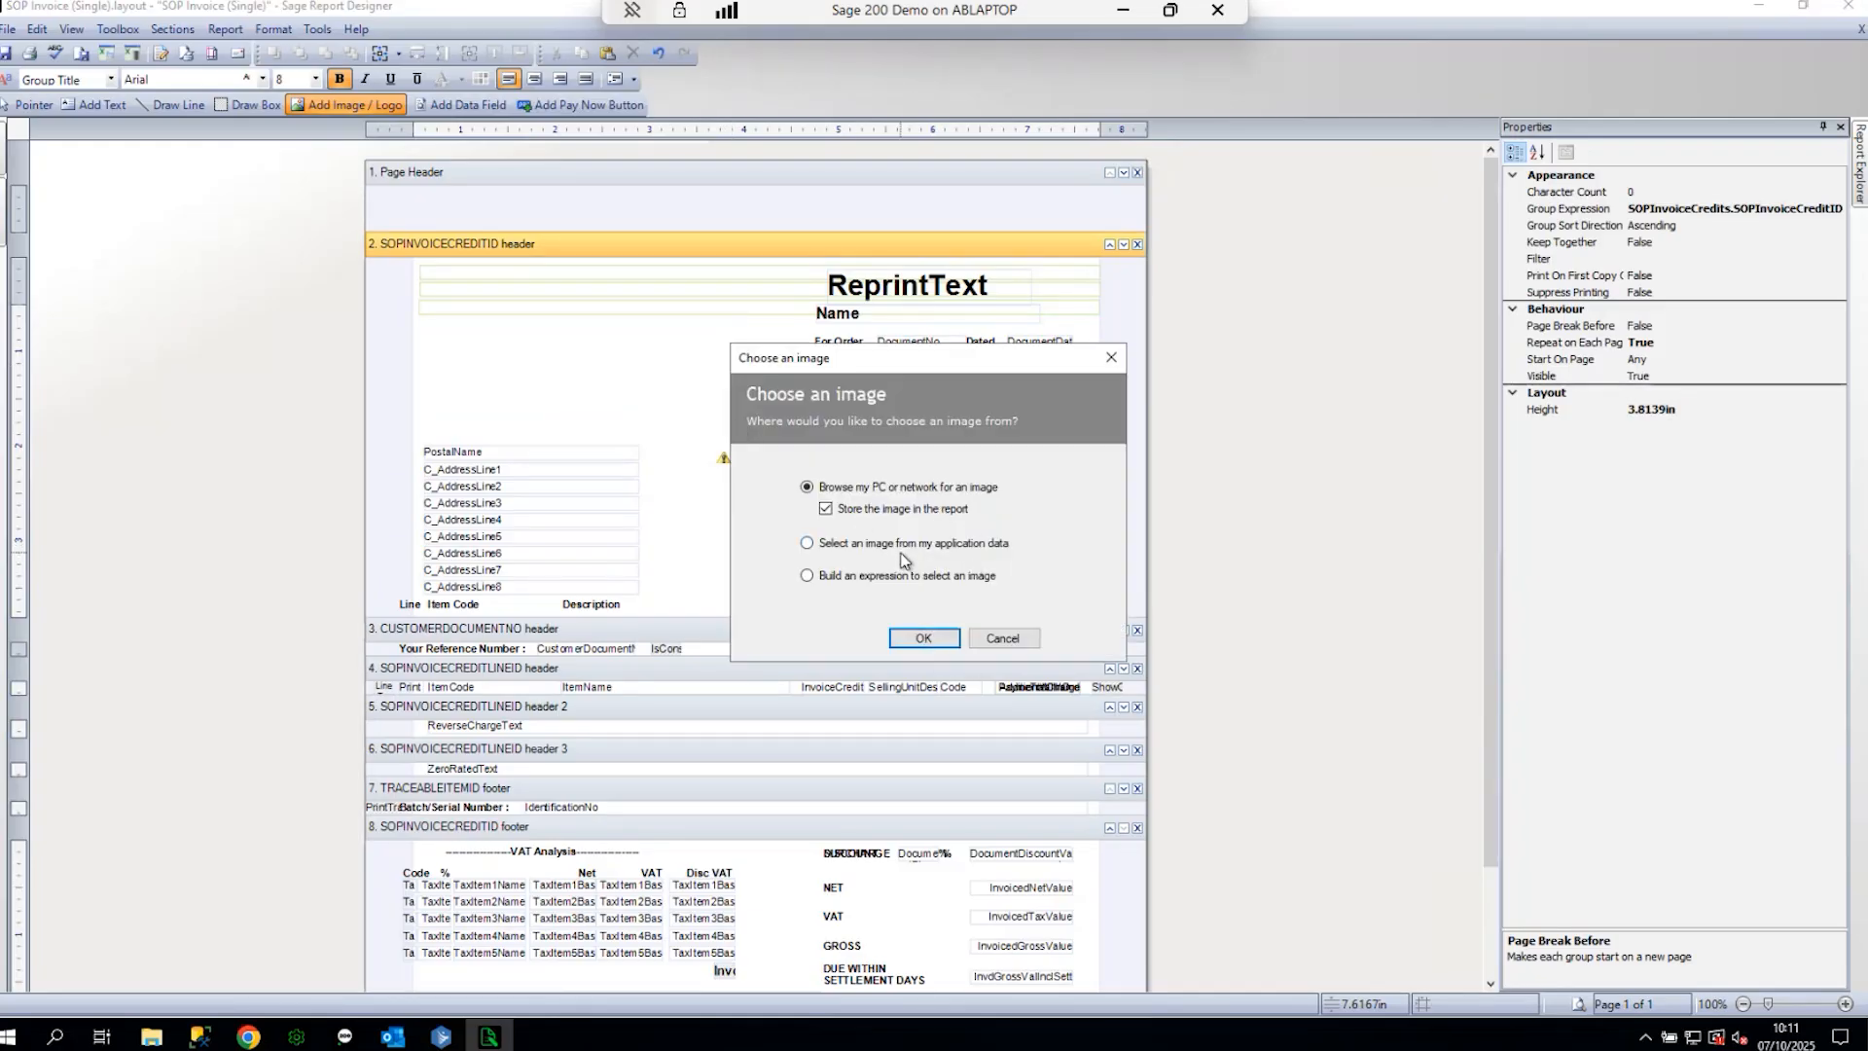
pyautogui.click(924, 637)
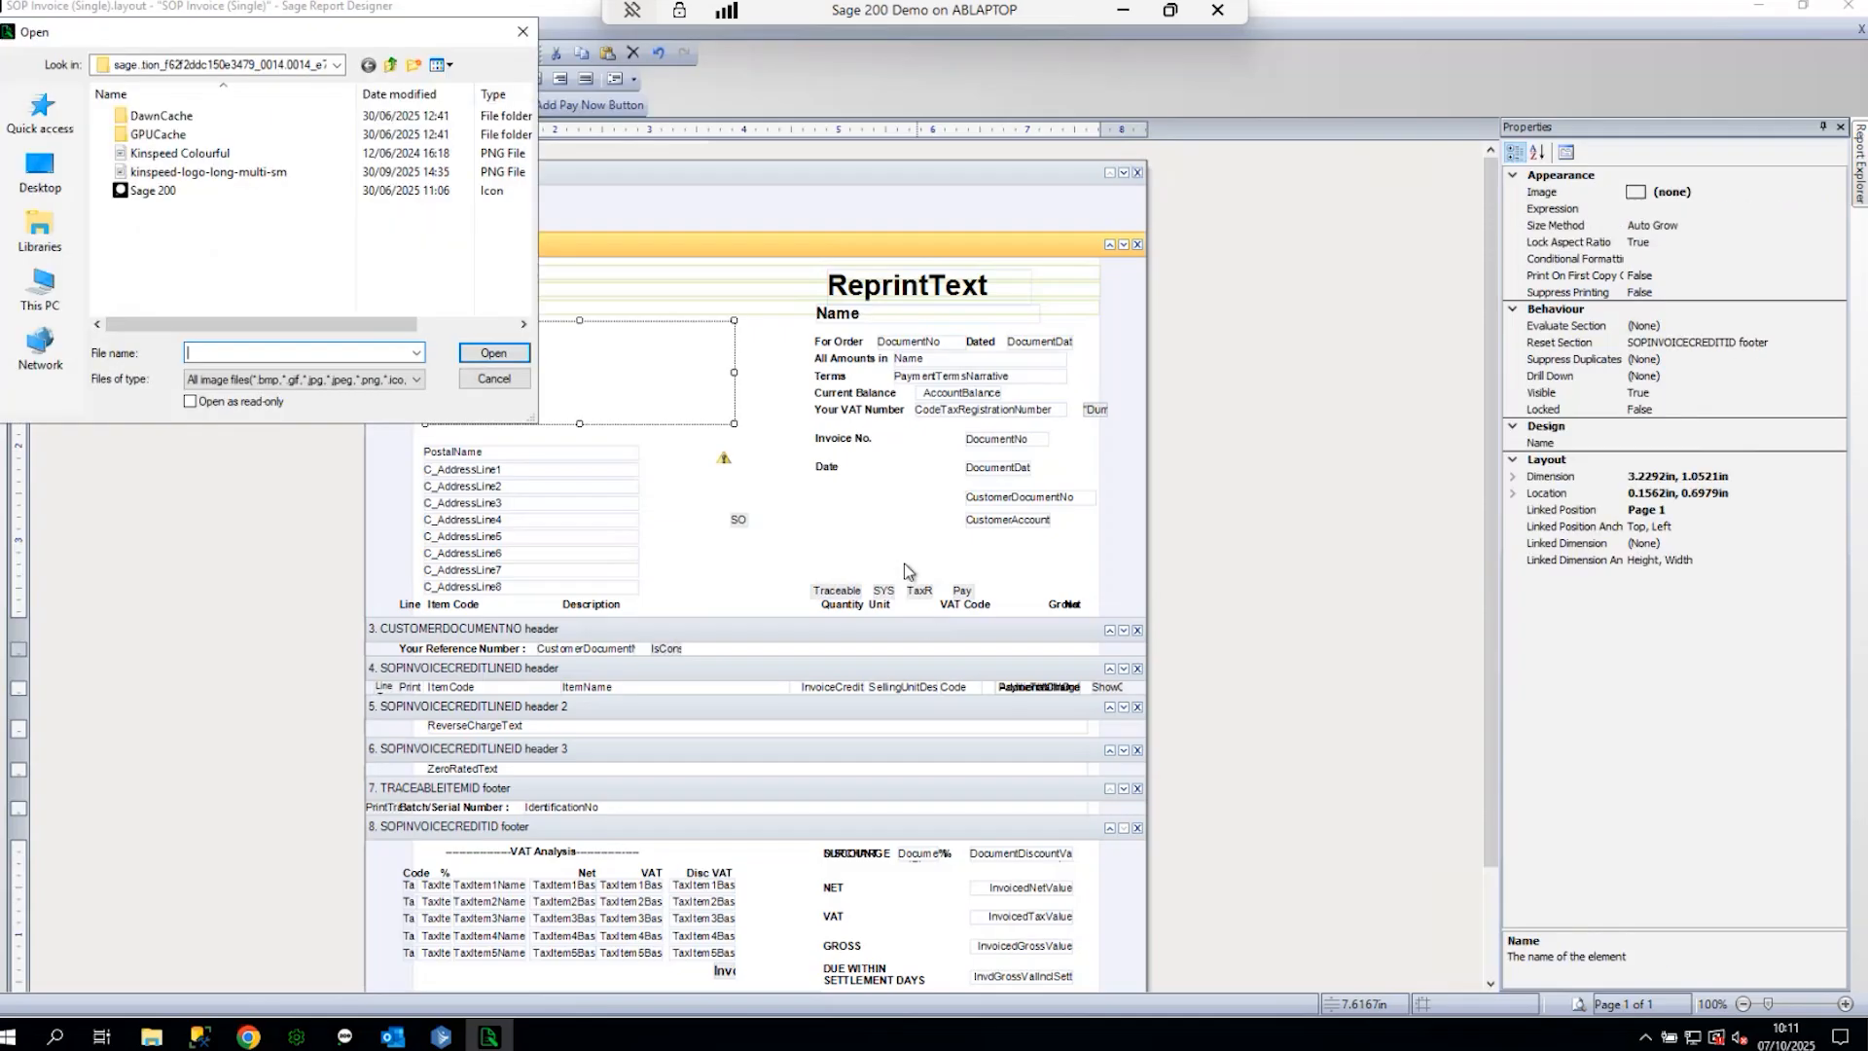
pyautogui.click(220, 172)
pyautogui.click(498, 354)
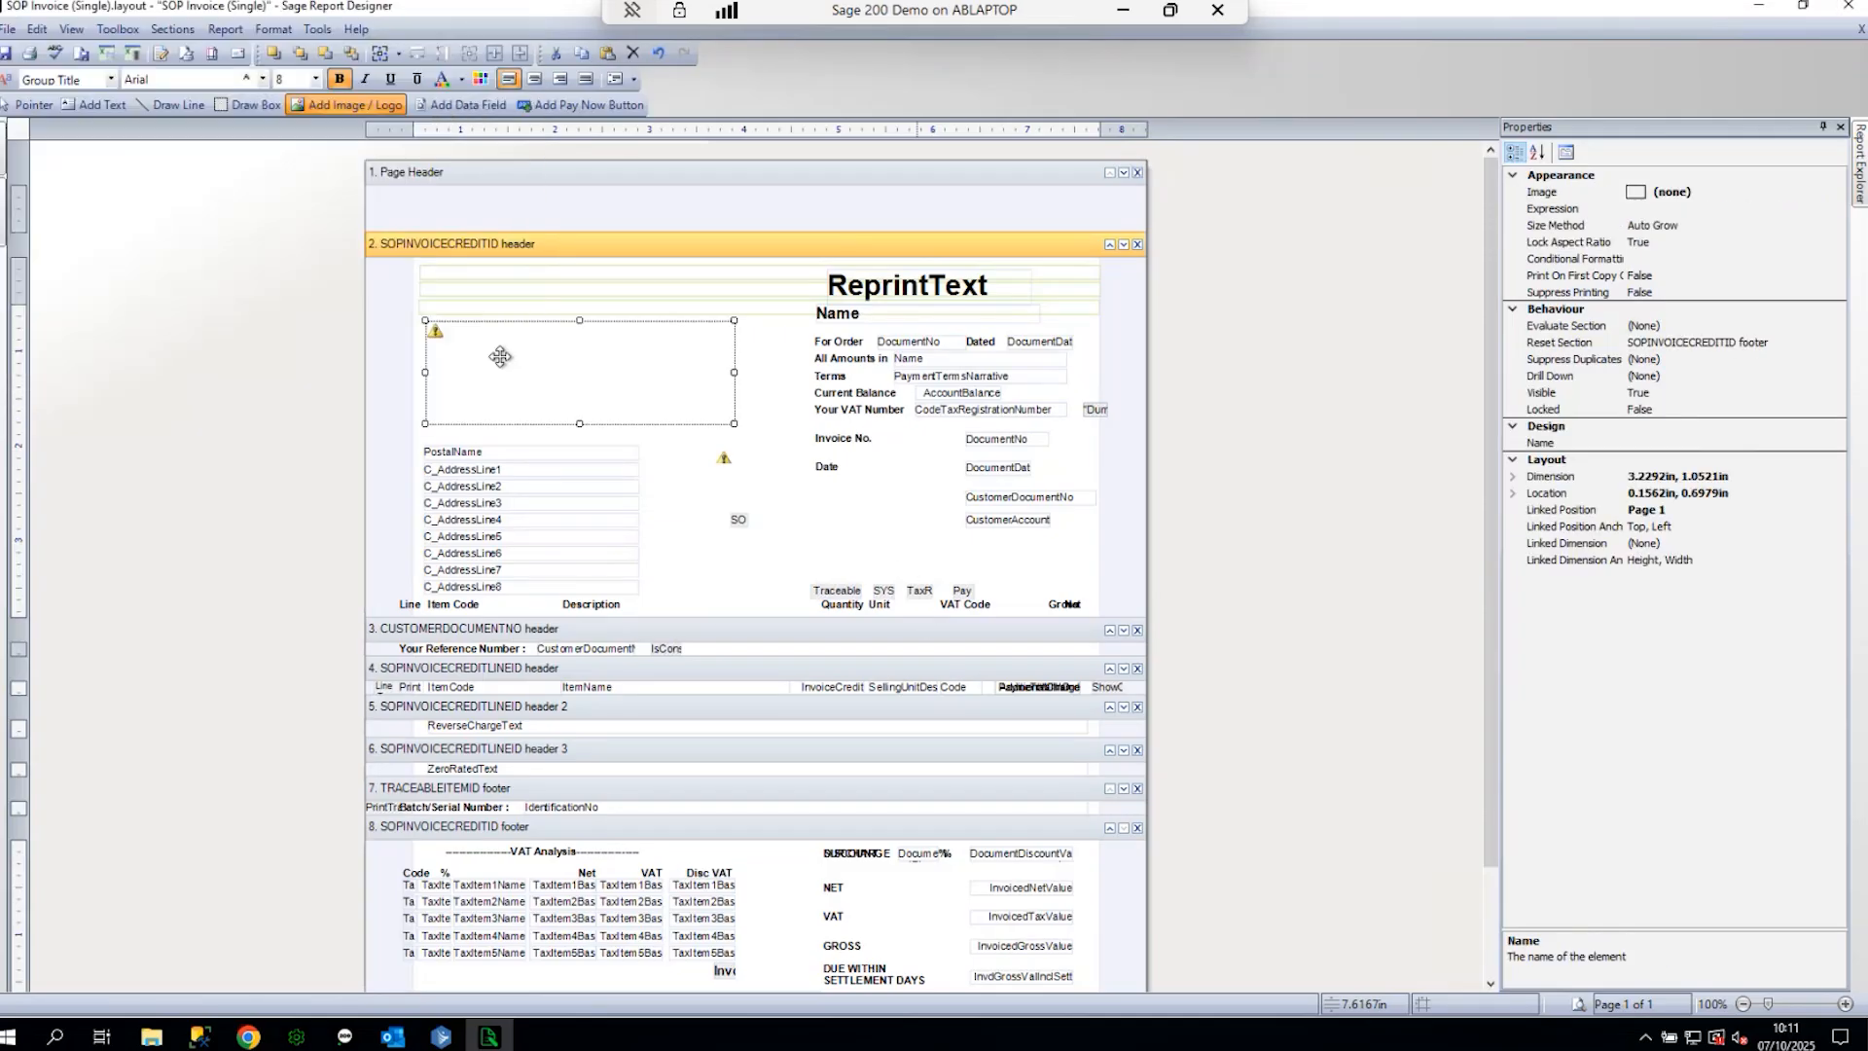
pyautogui.moveTo(675, 366); pyautogui.dragTo(661, 354)
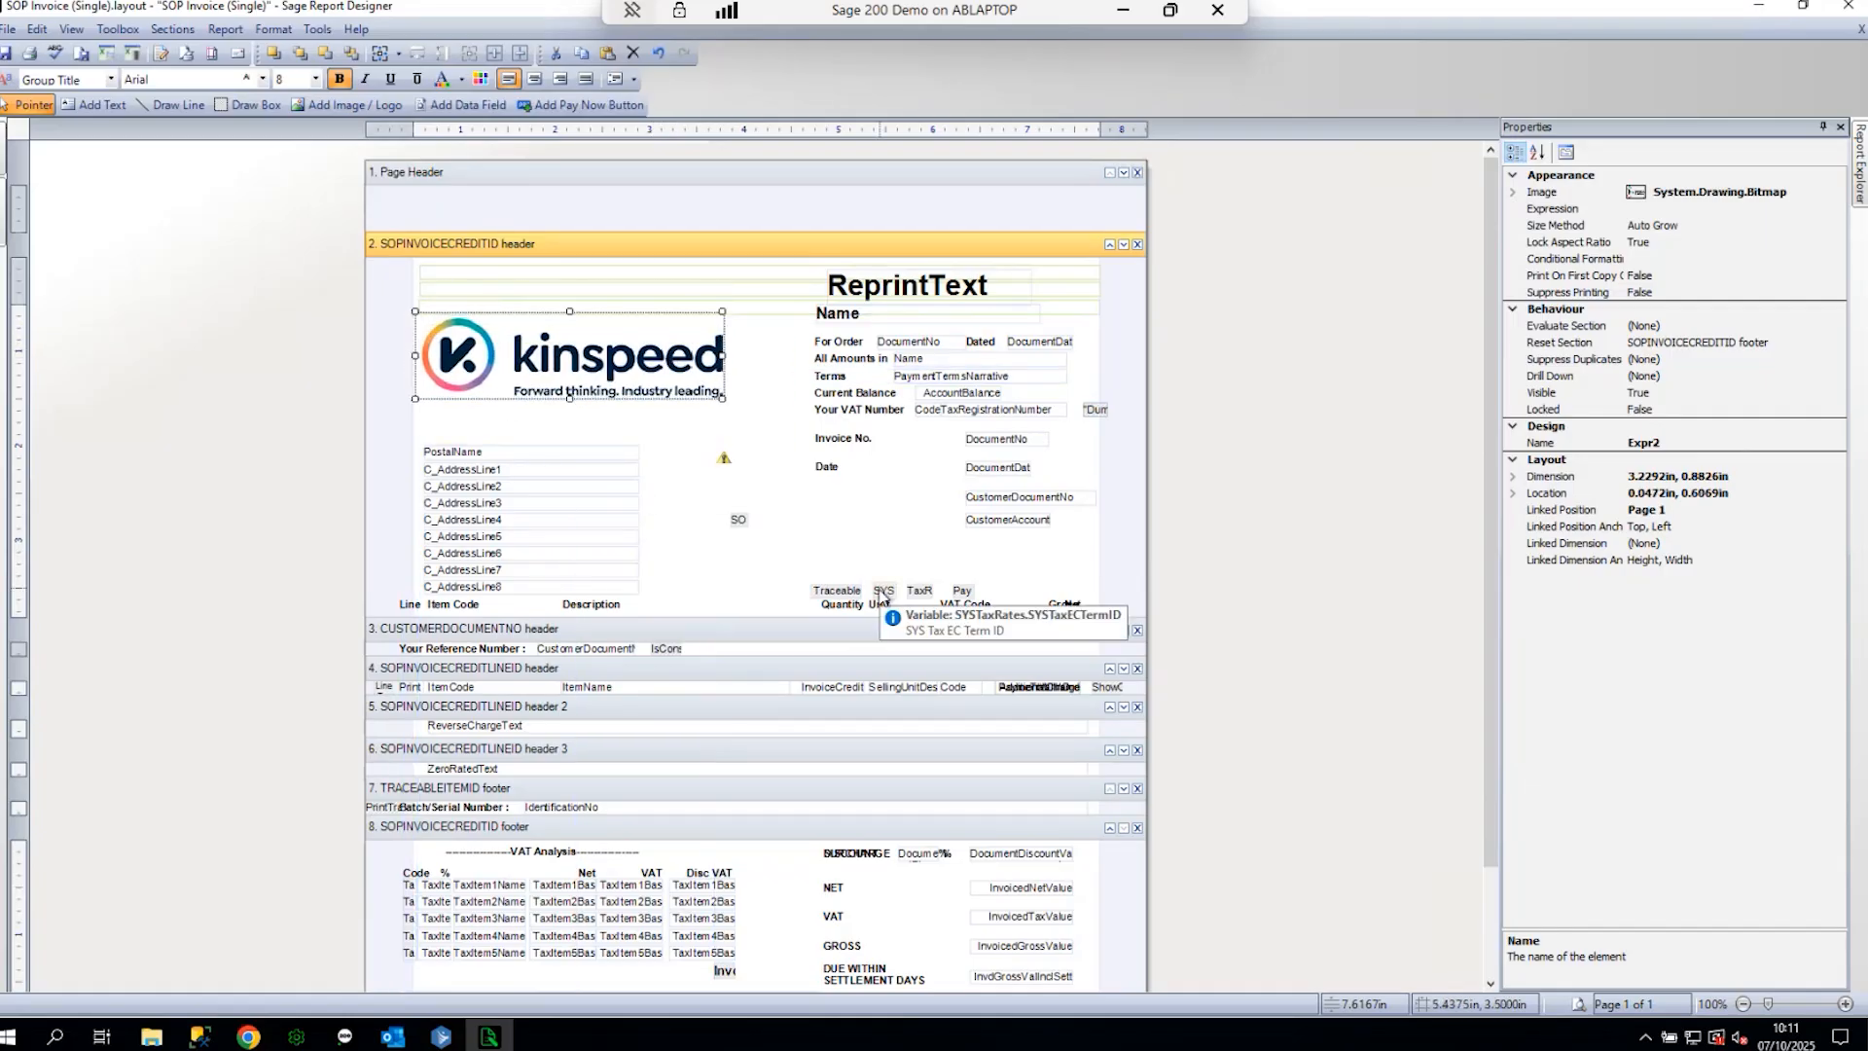
# - Add a 'Bank Details Sort Code Acc No' text box below the Date label
pyautogui.click(97, 105)
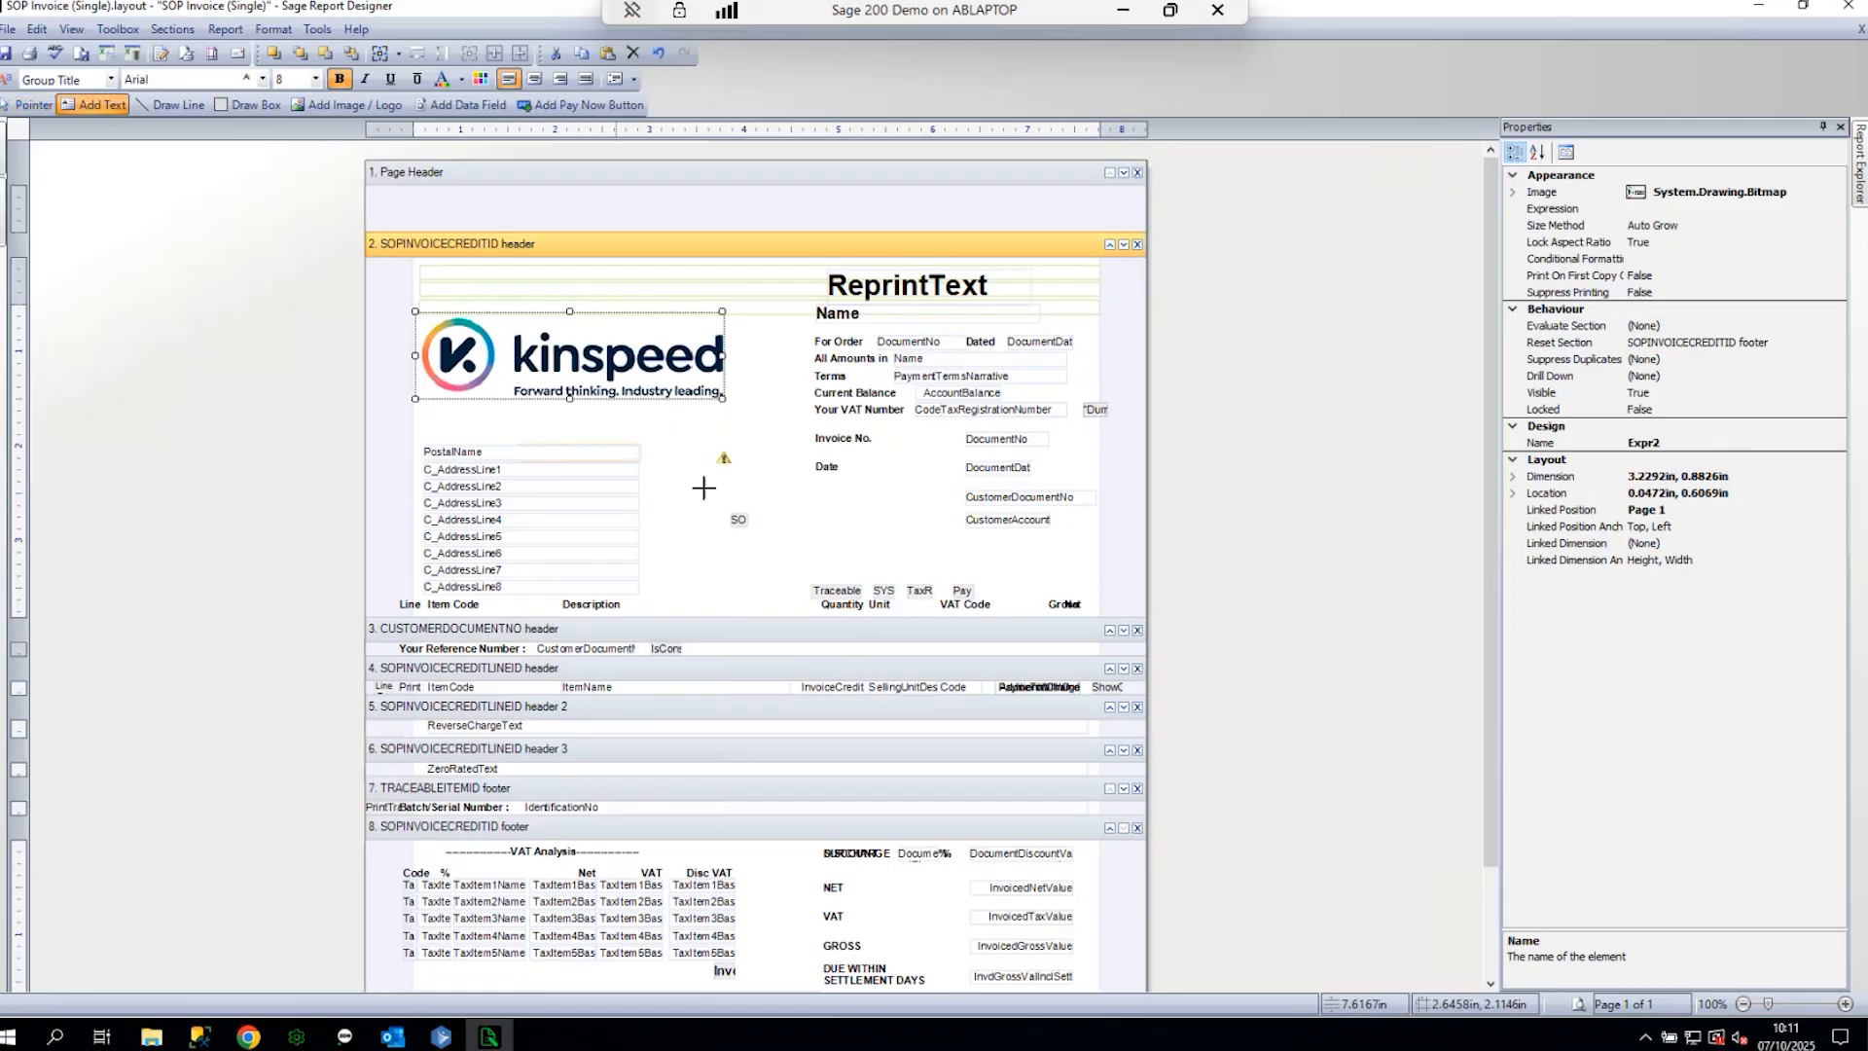
pyautogui.moveTo(779, 502); pyautogui.dragTo(934, 560)
pyautogui.write('Bank Details ')
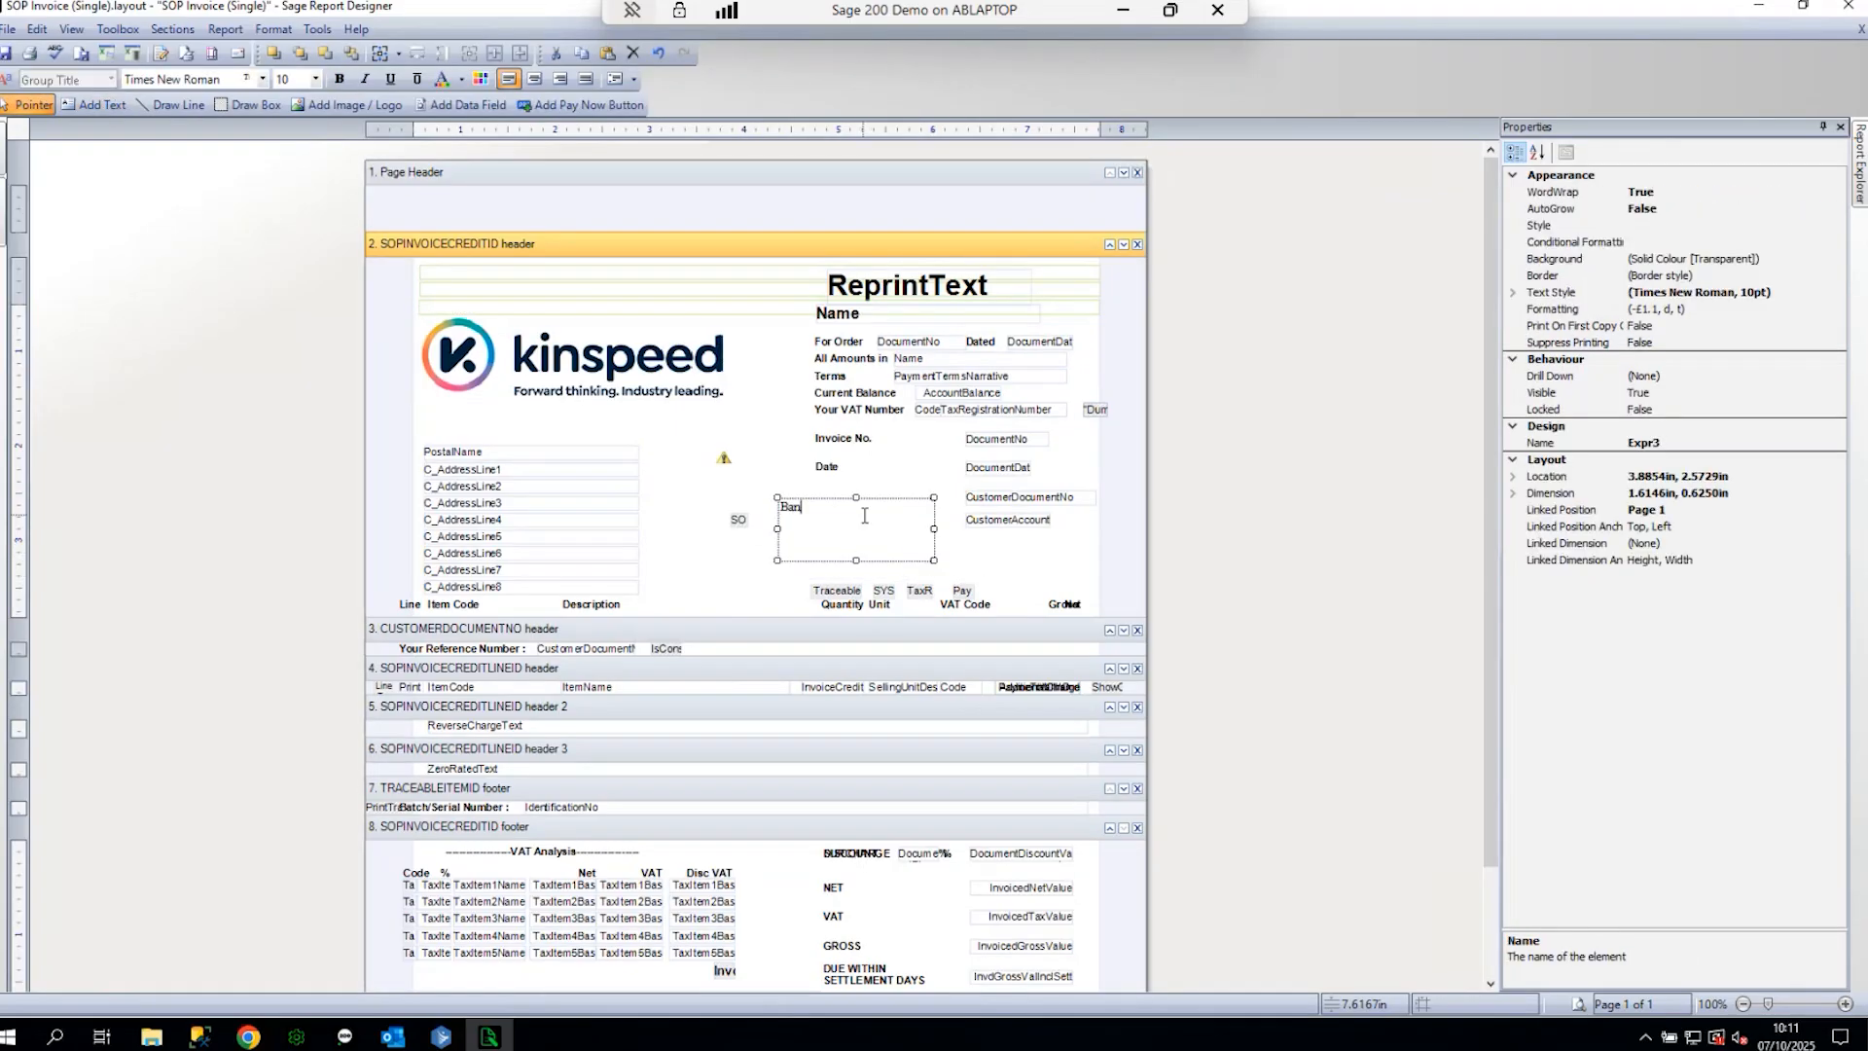
pyautogui.write('Sort Code ')
pyautogui.write('Acc No')
pyautogui.click(796, 457)
pyautogui.click(697, 505)
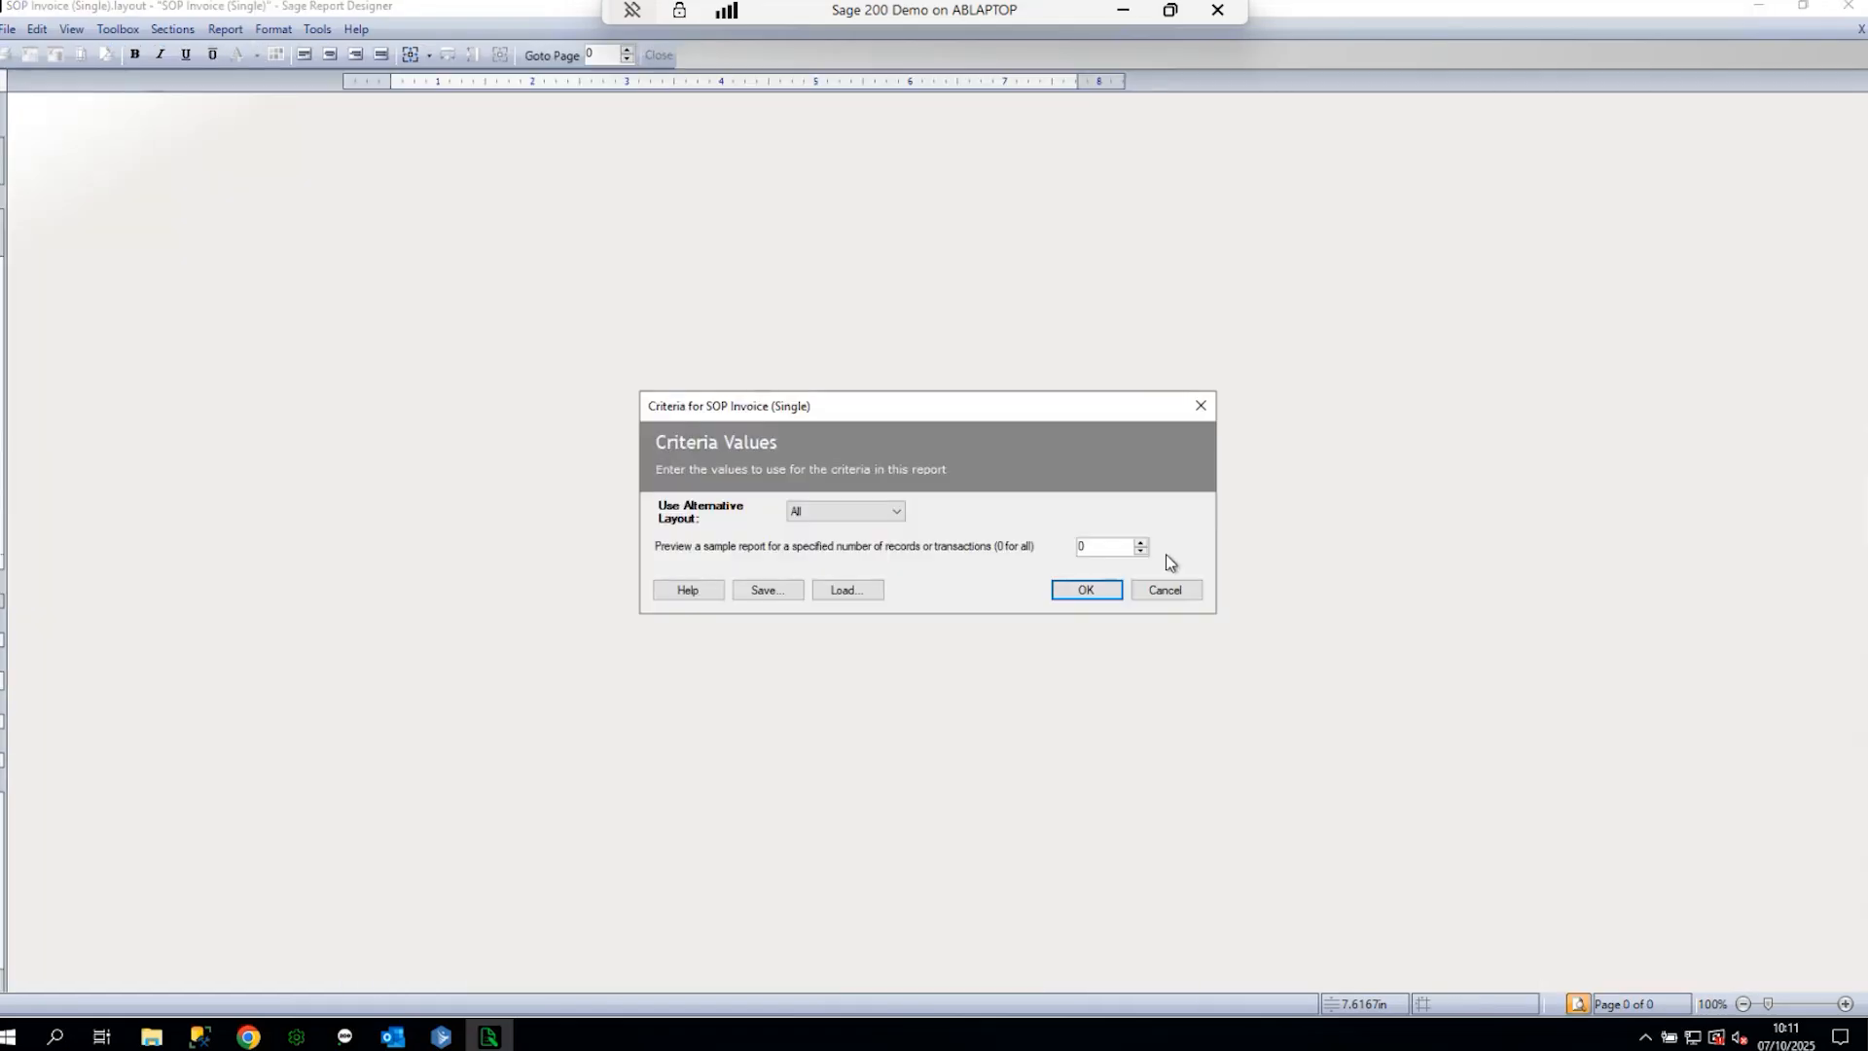
pyautogui.click(1089, 589)
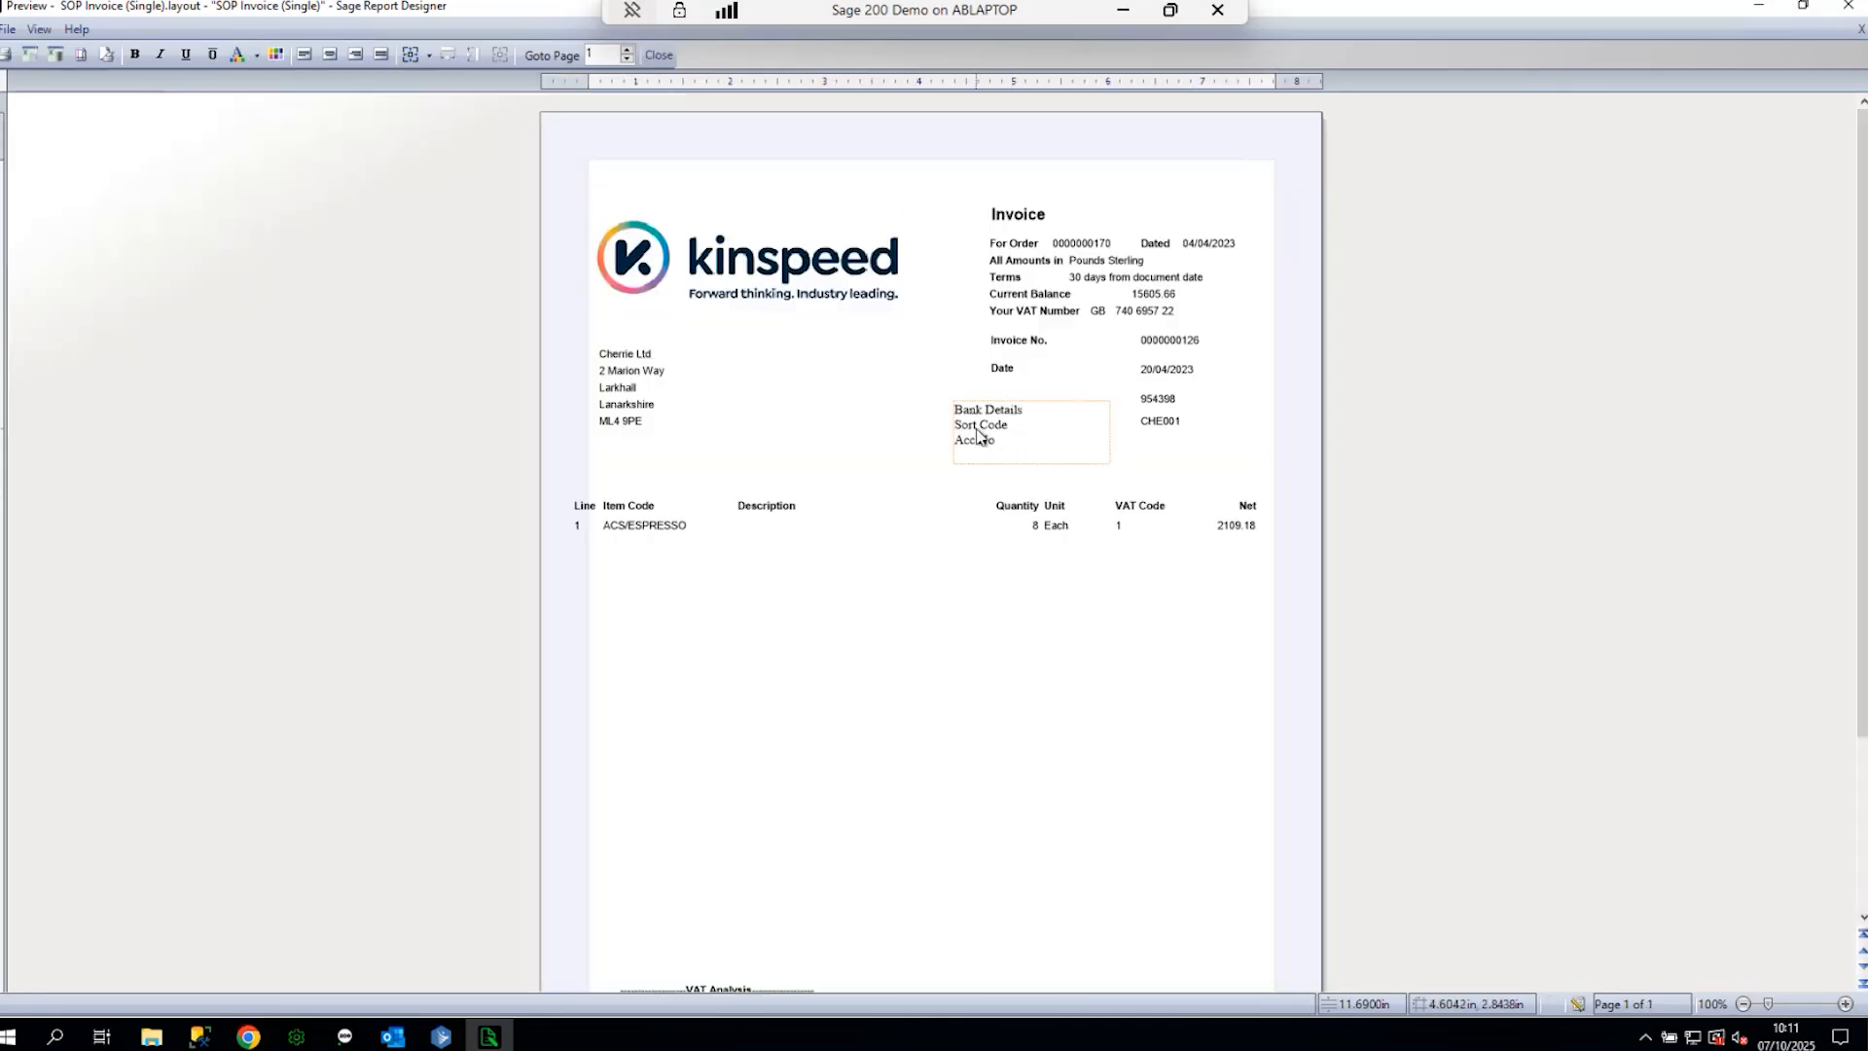
pyautogui.click(1576, 1004)
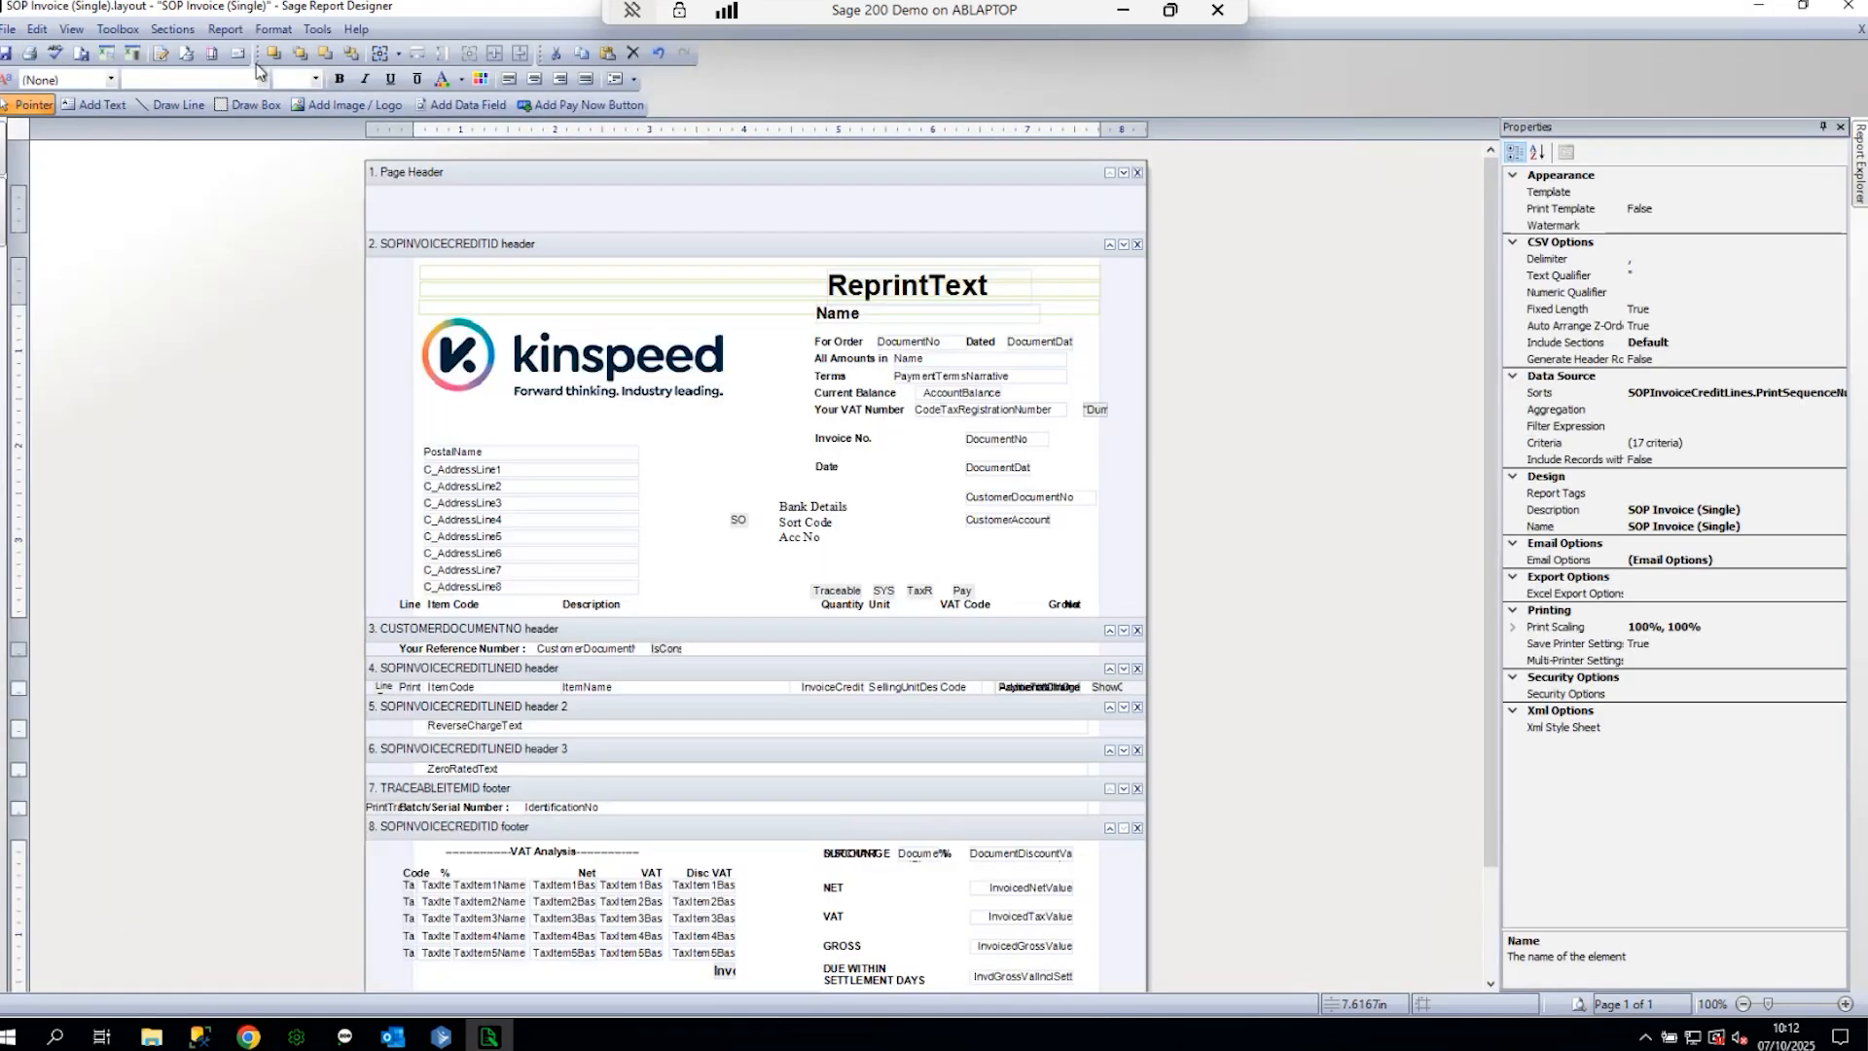
# - Save As to overwrite SOP Invoice (Single) in custom\layouts, then close the layout
pyautogui.click(7, 29)
pyautogui.click(43, 165)
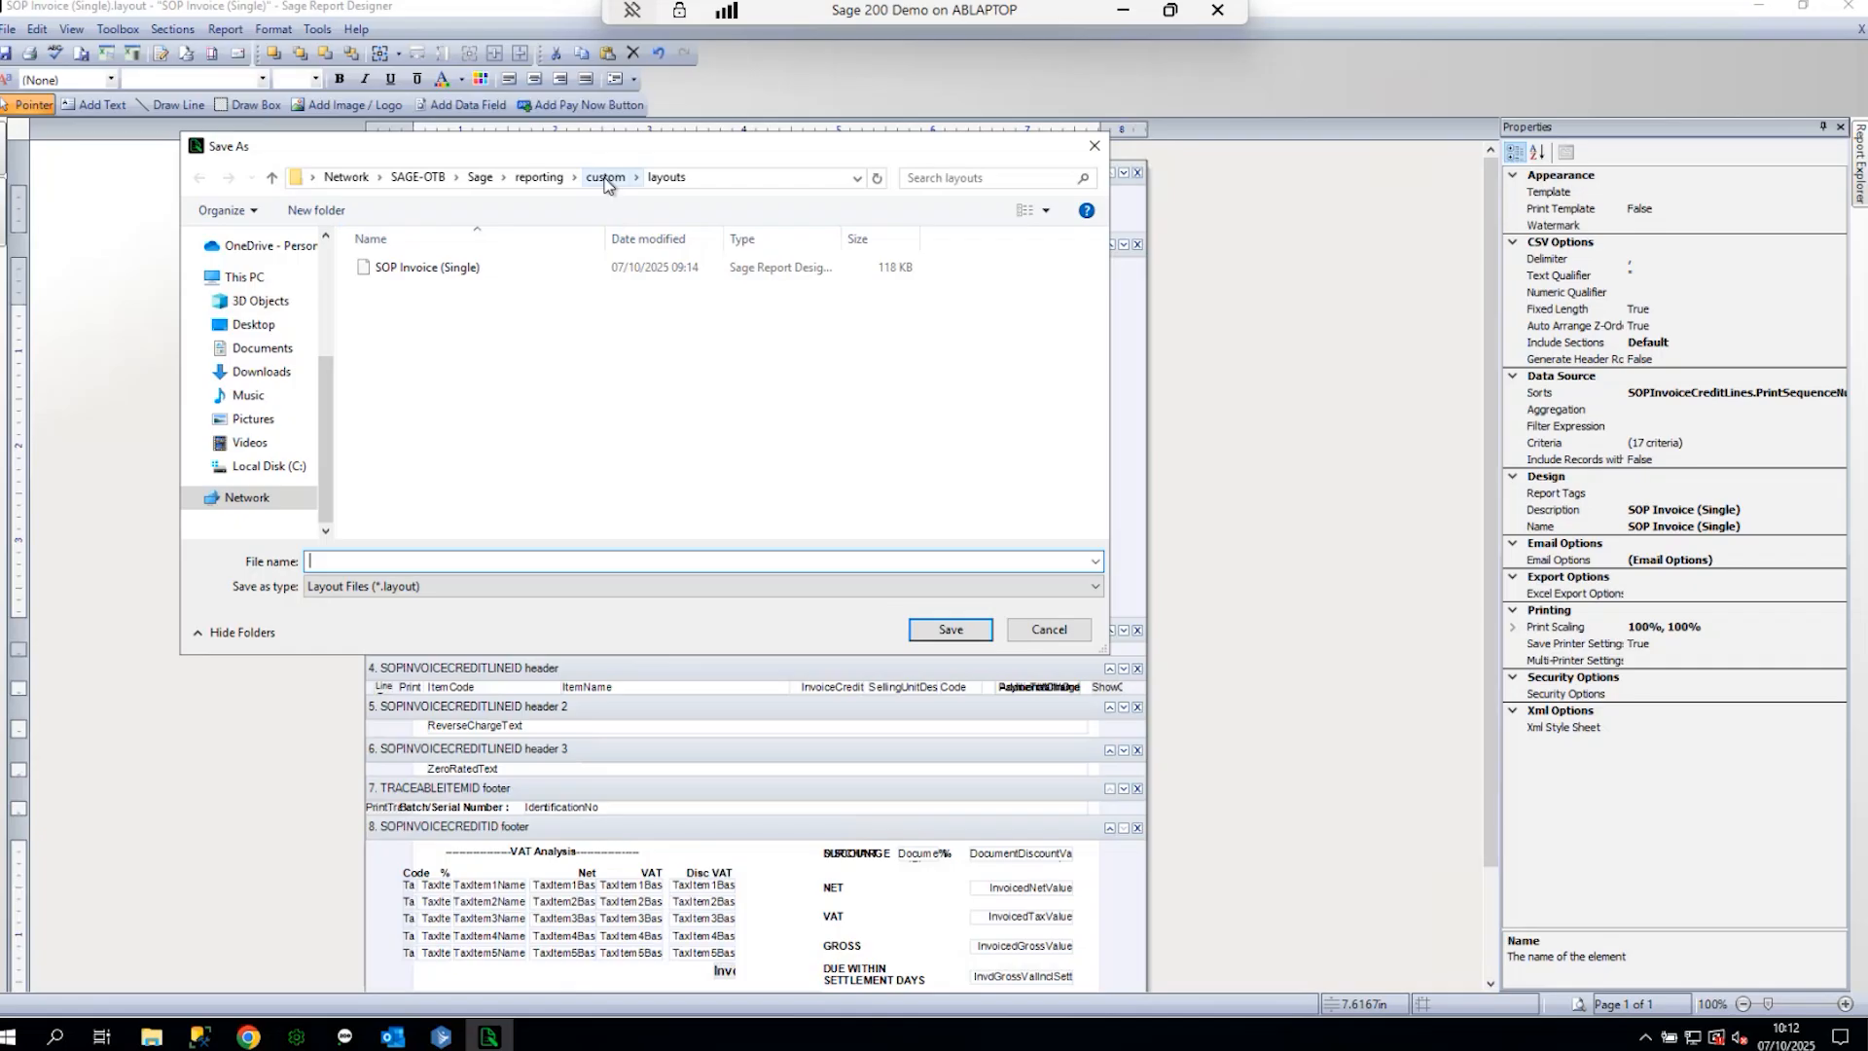
pyautogui.click(425, 276)
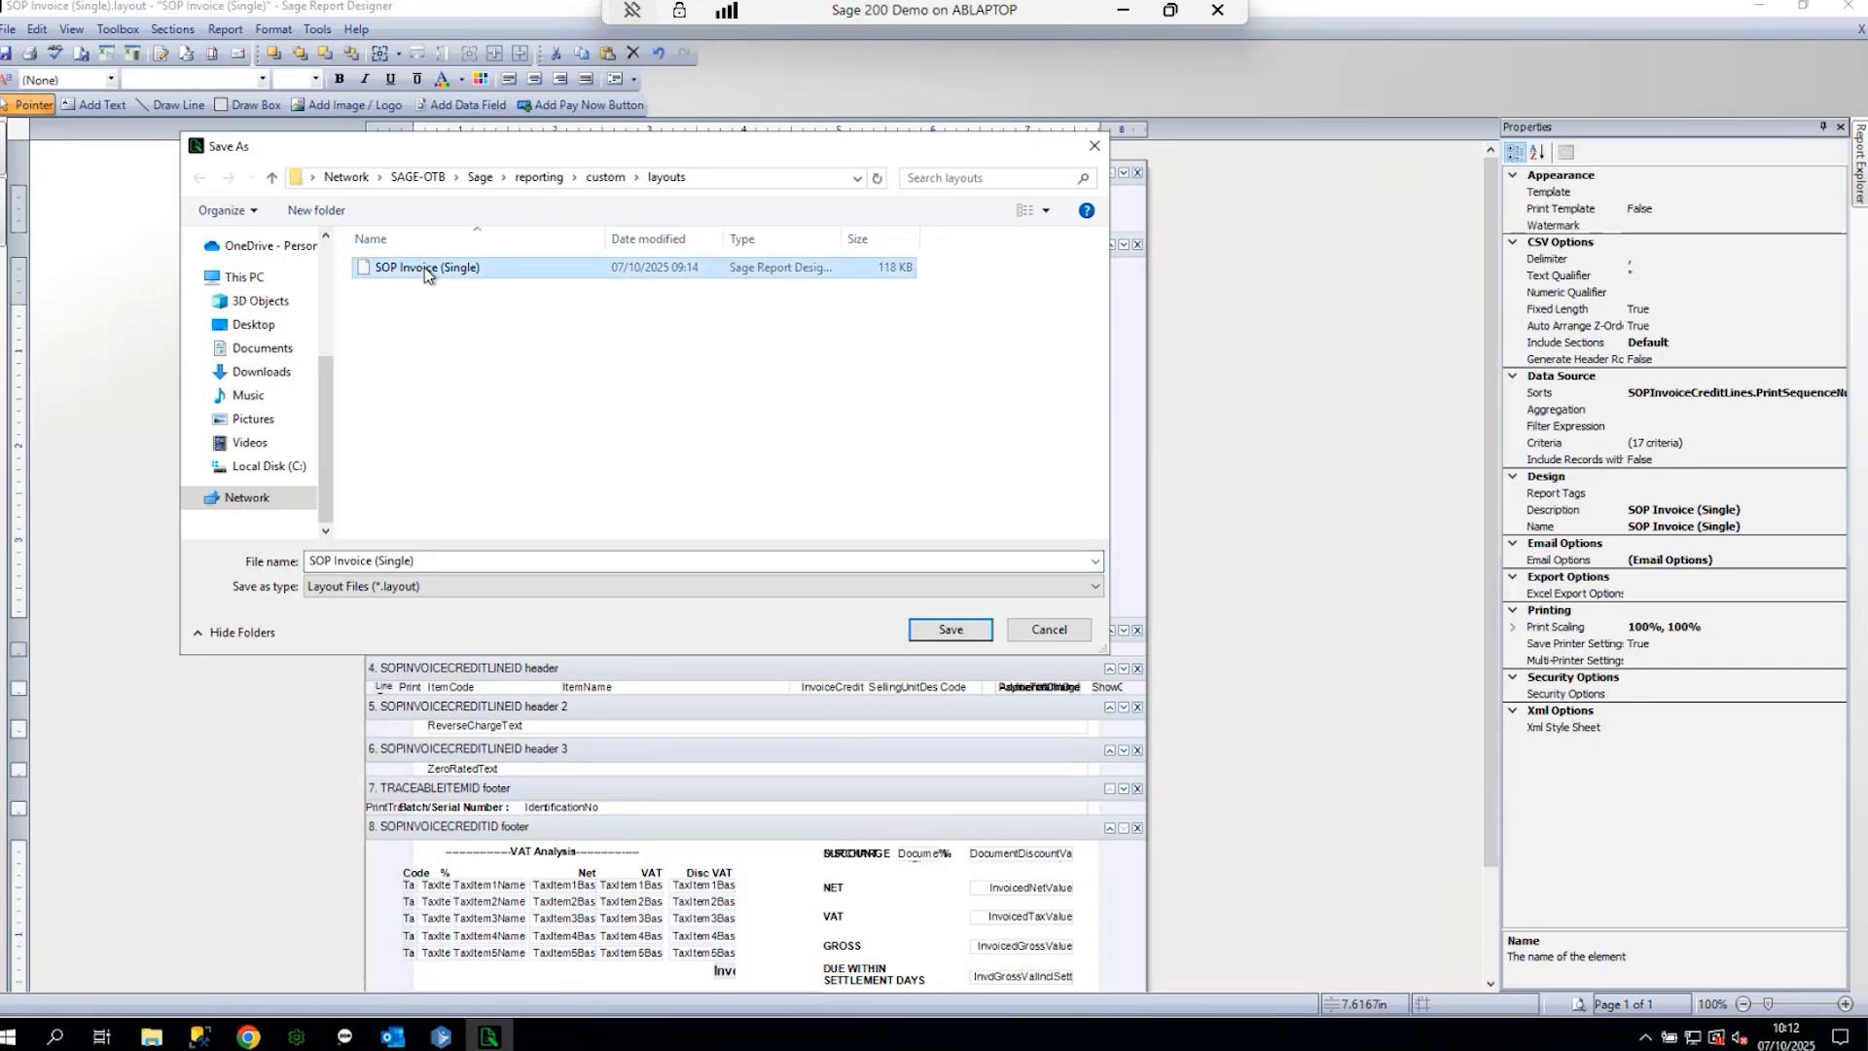
pyautogui.click(951, 629)
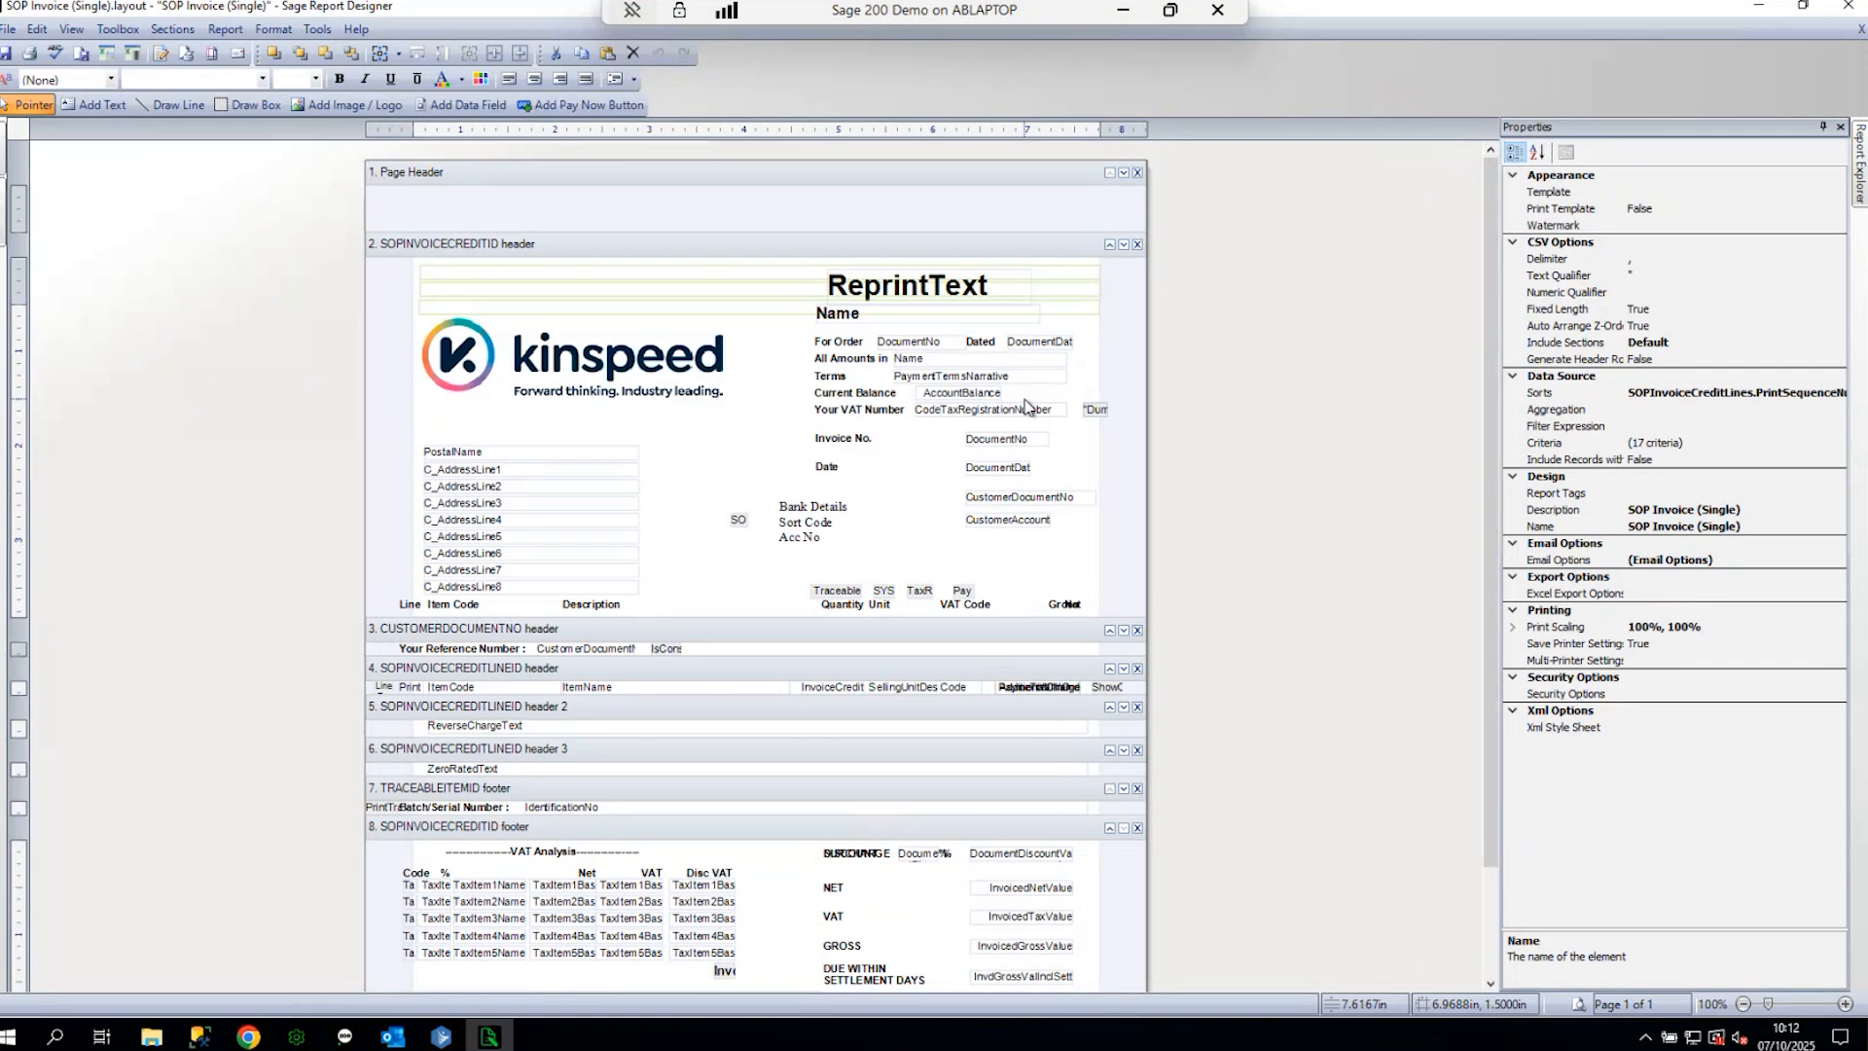
pyautogui.click(1860, 28)
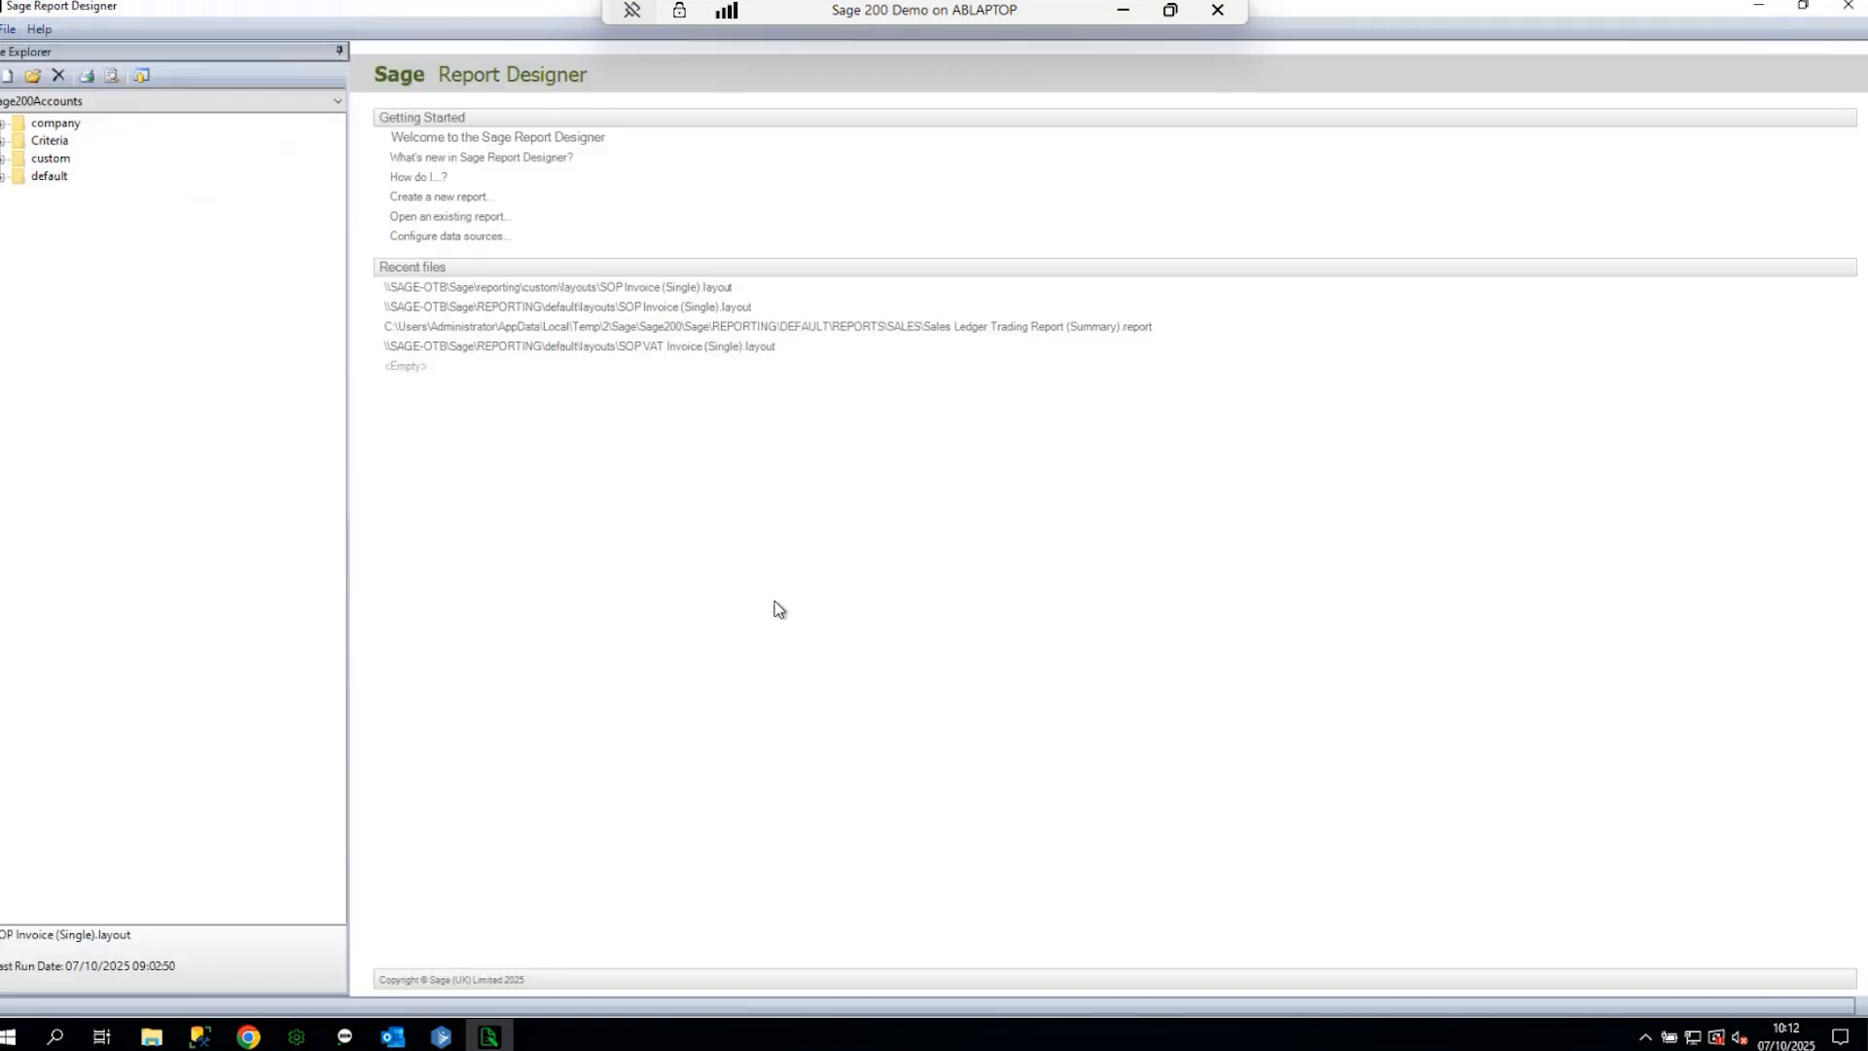
# - Back in Sage 200, open Sales Order Processing > Document Printing > Print Invoices
pyautogui.click(1763, 8)
pyautogui.click(1513, 225)
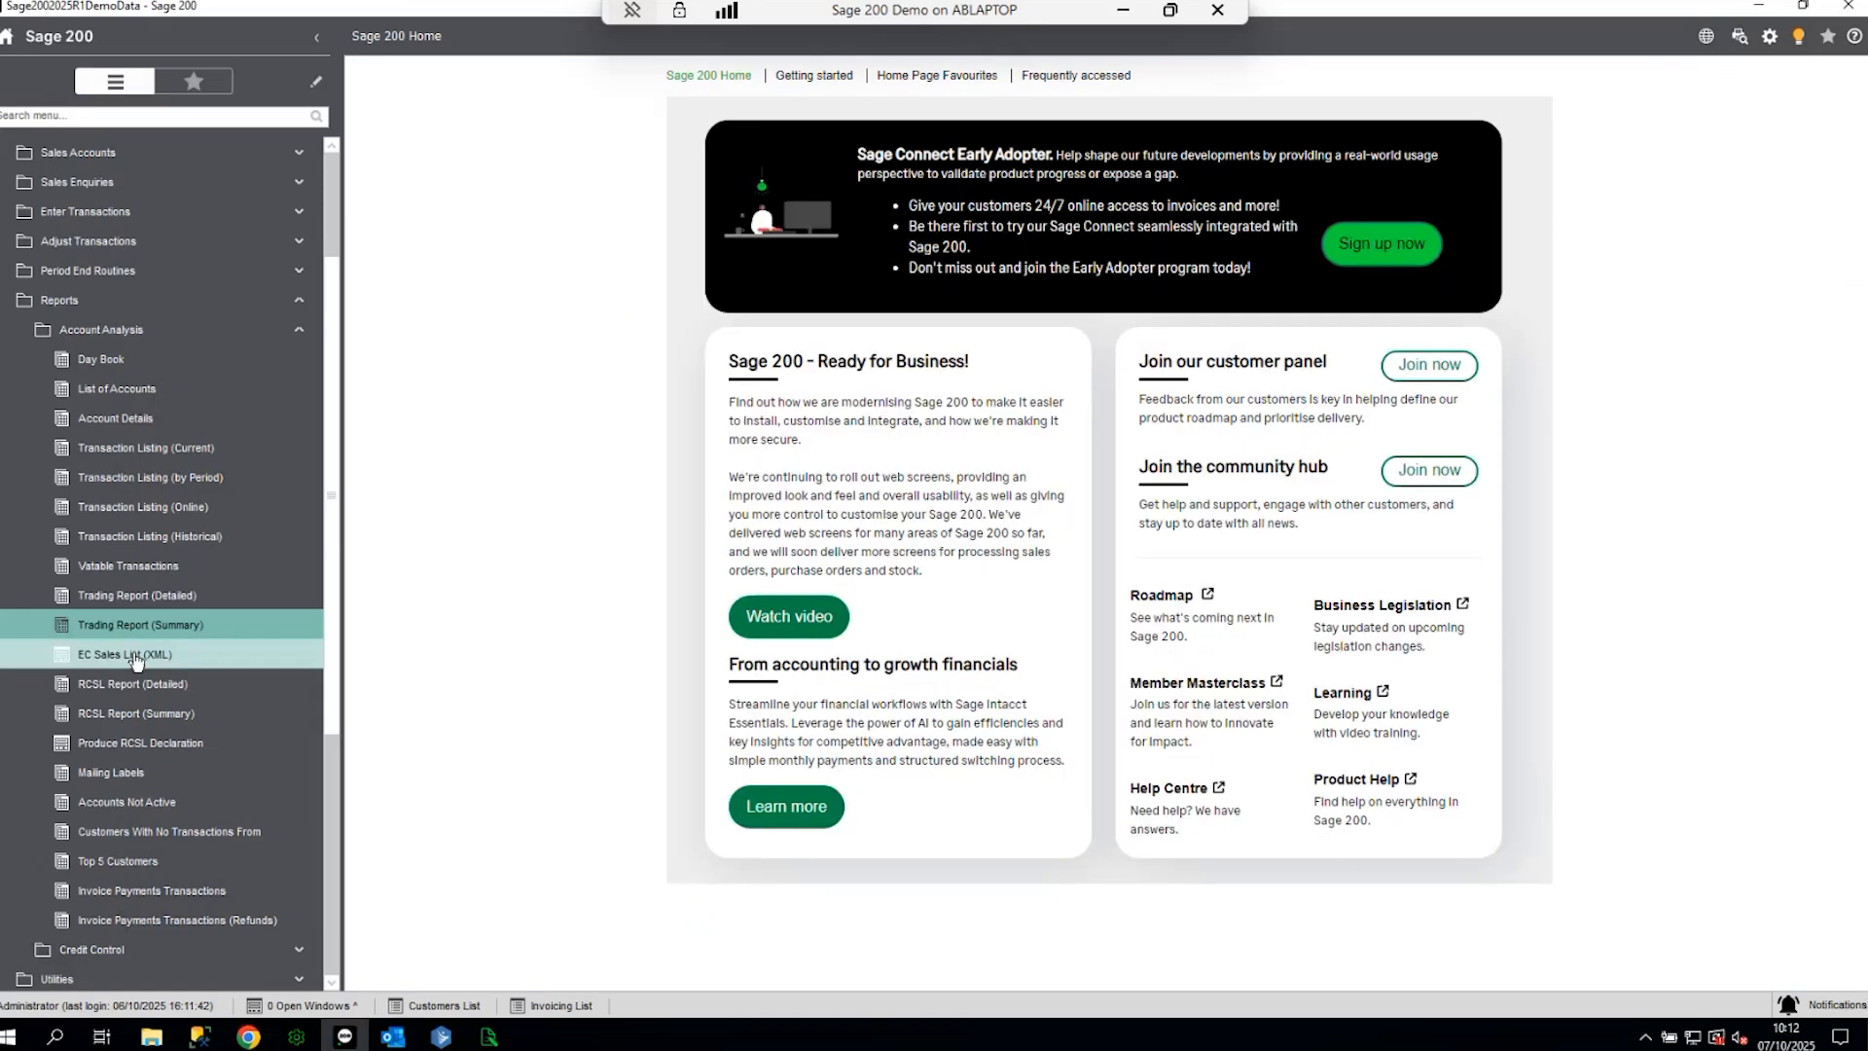
pyautogui.click(102, 300)
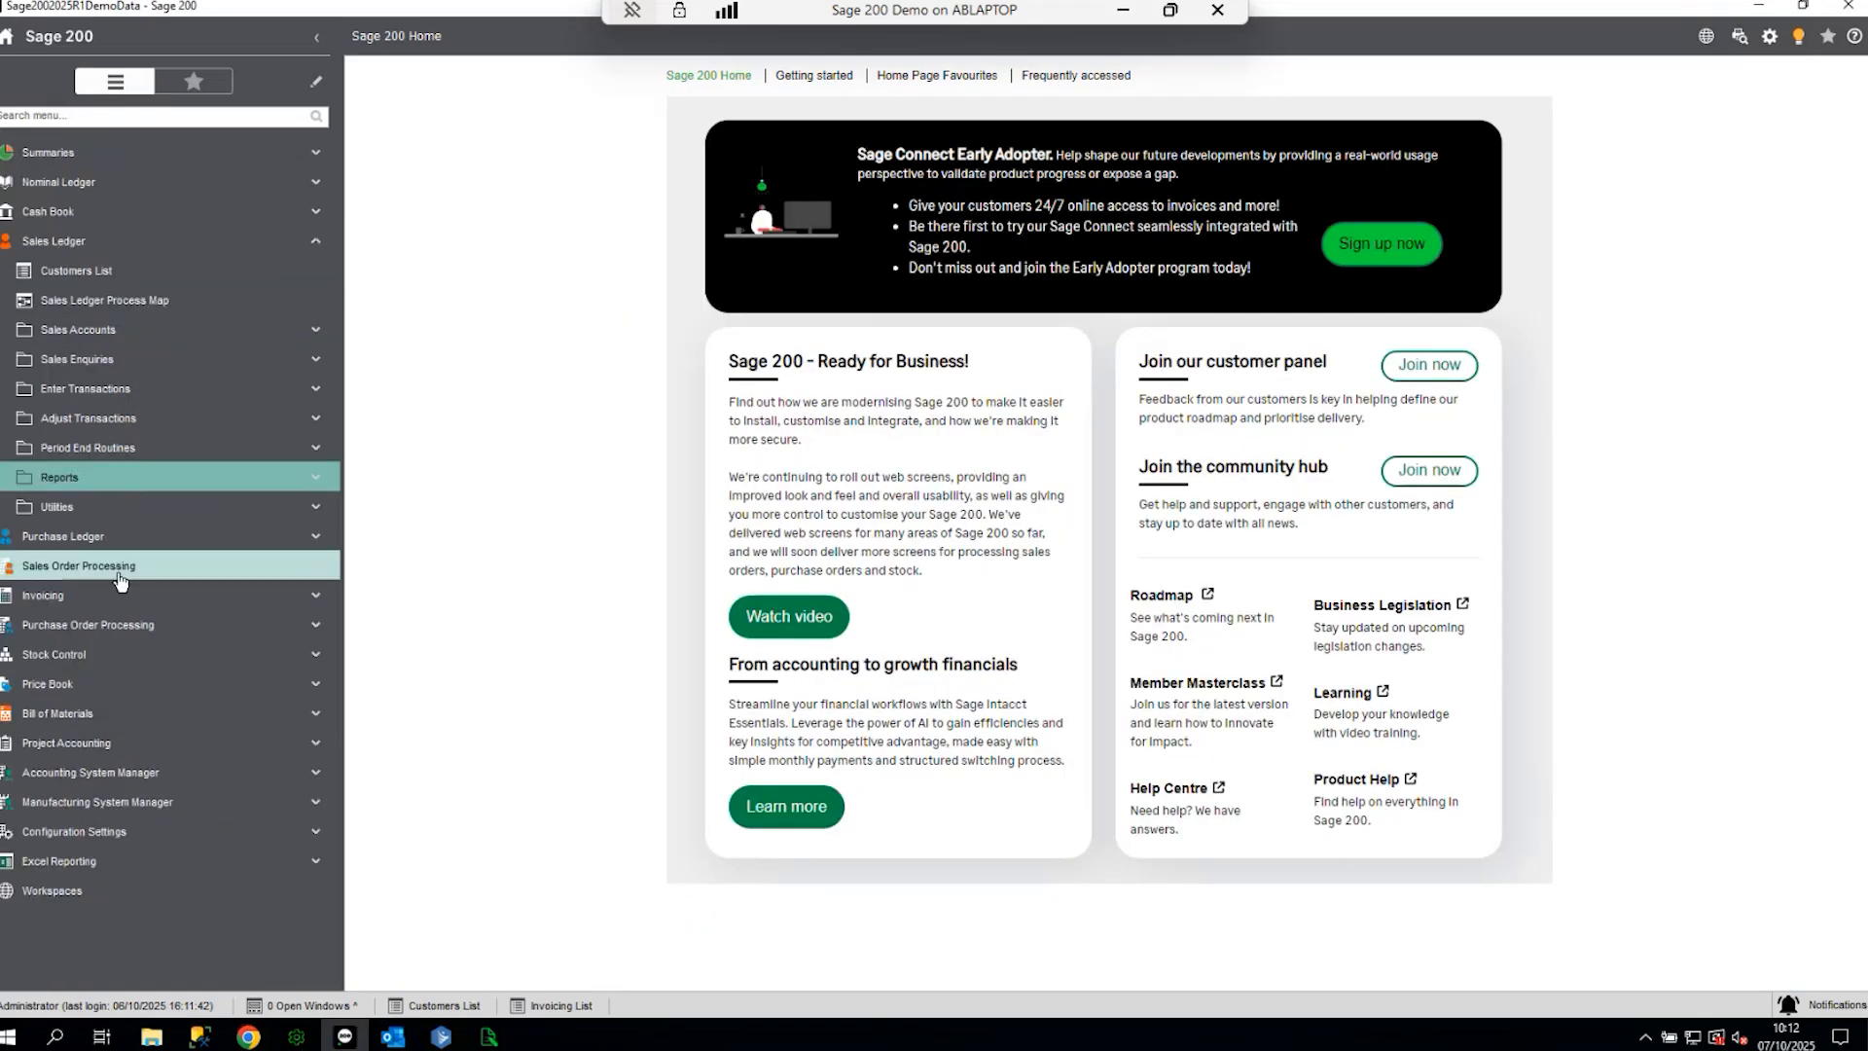
pyautogui.click(119, 574)
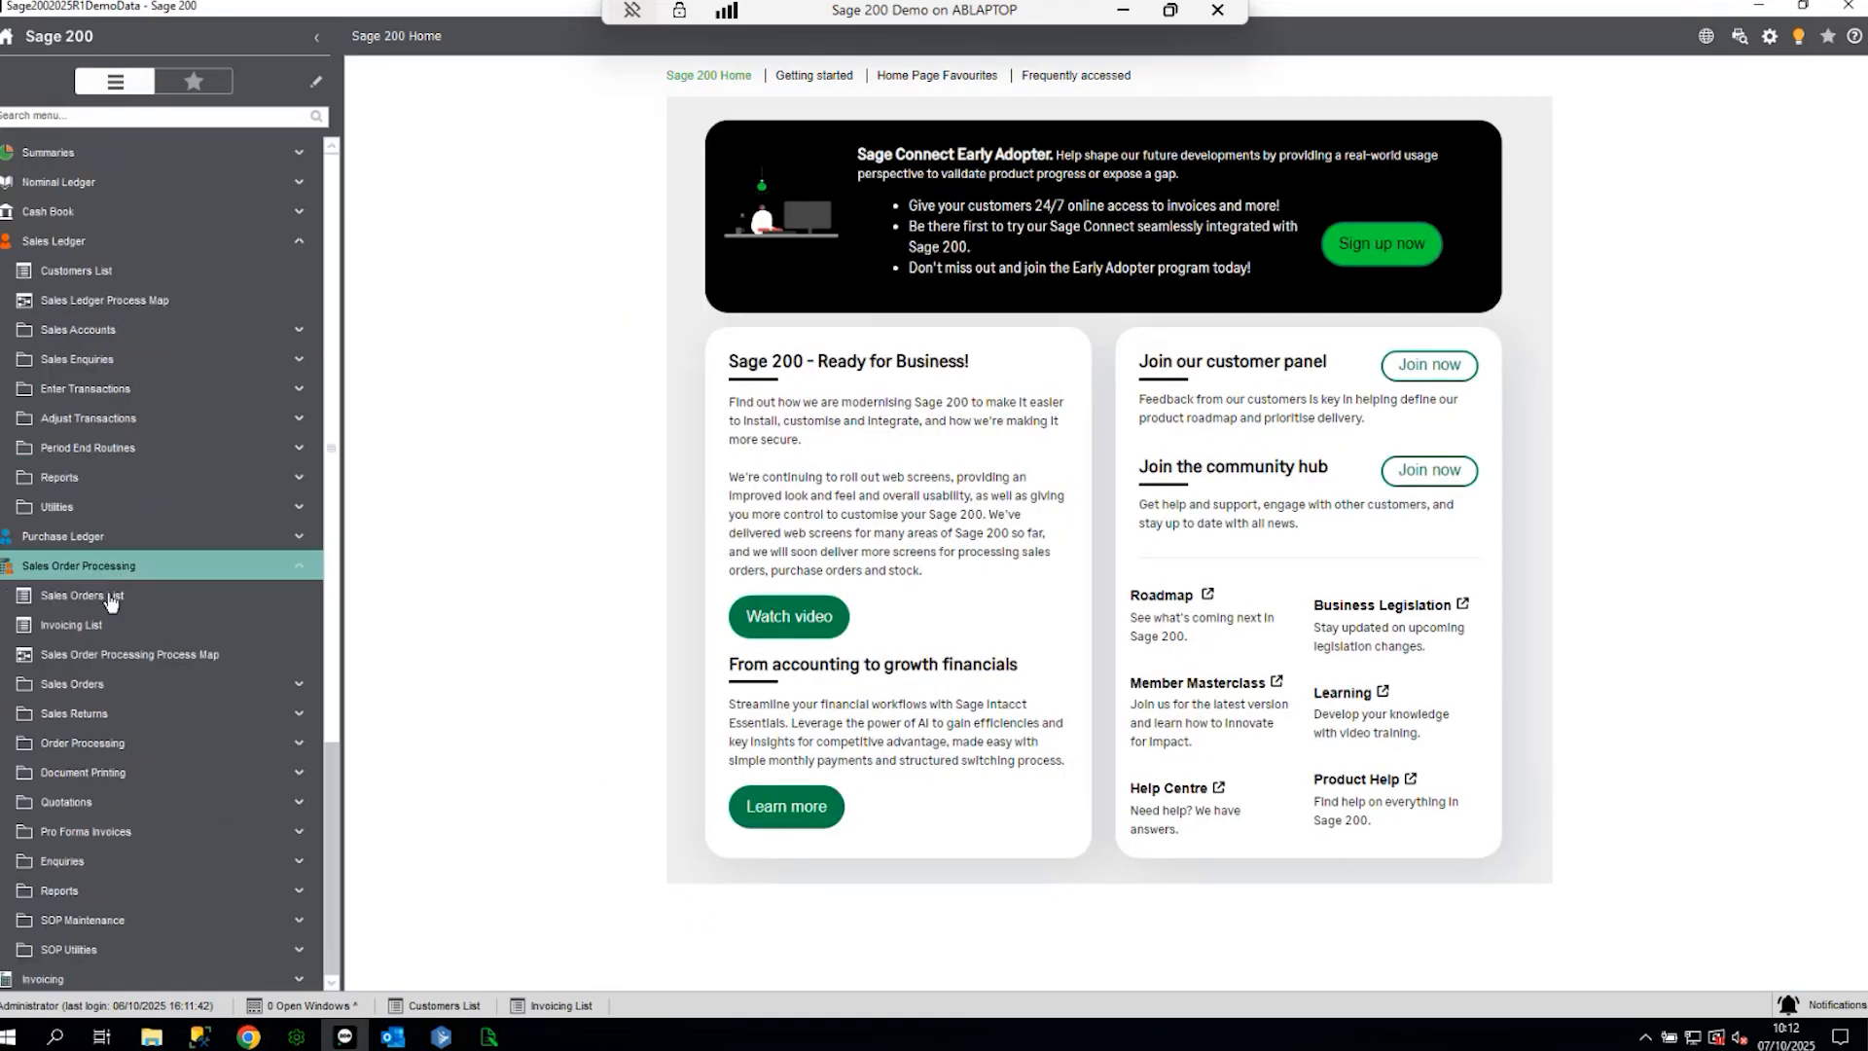
pyautogui.click(88, 772)
pyautogui.click(97, 801)
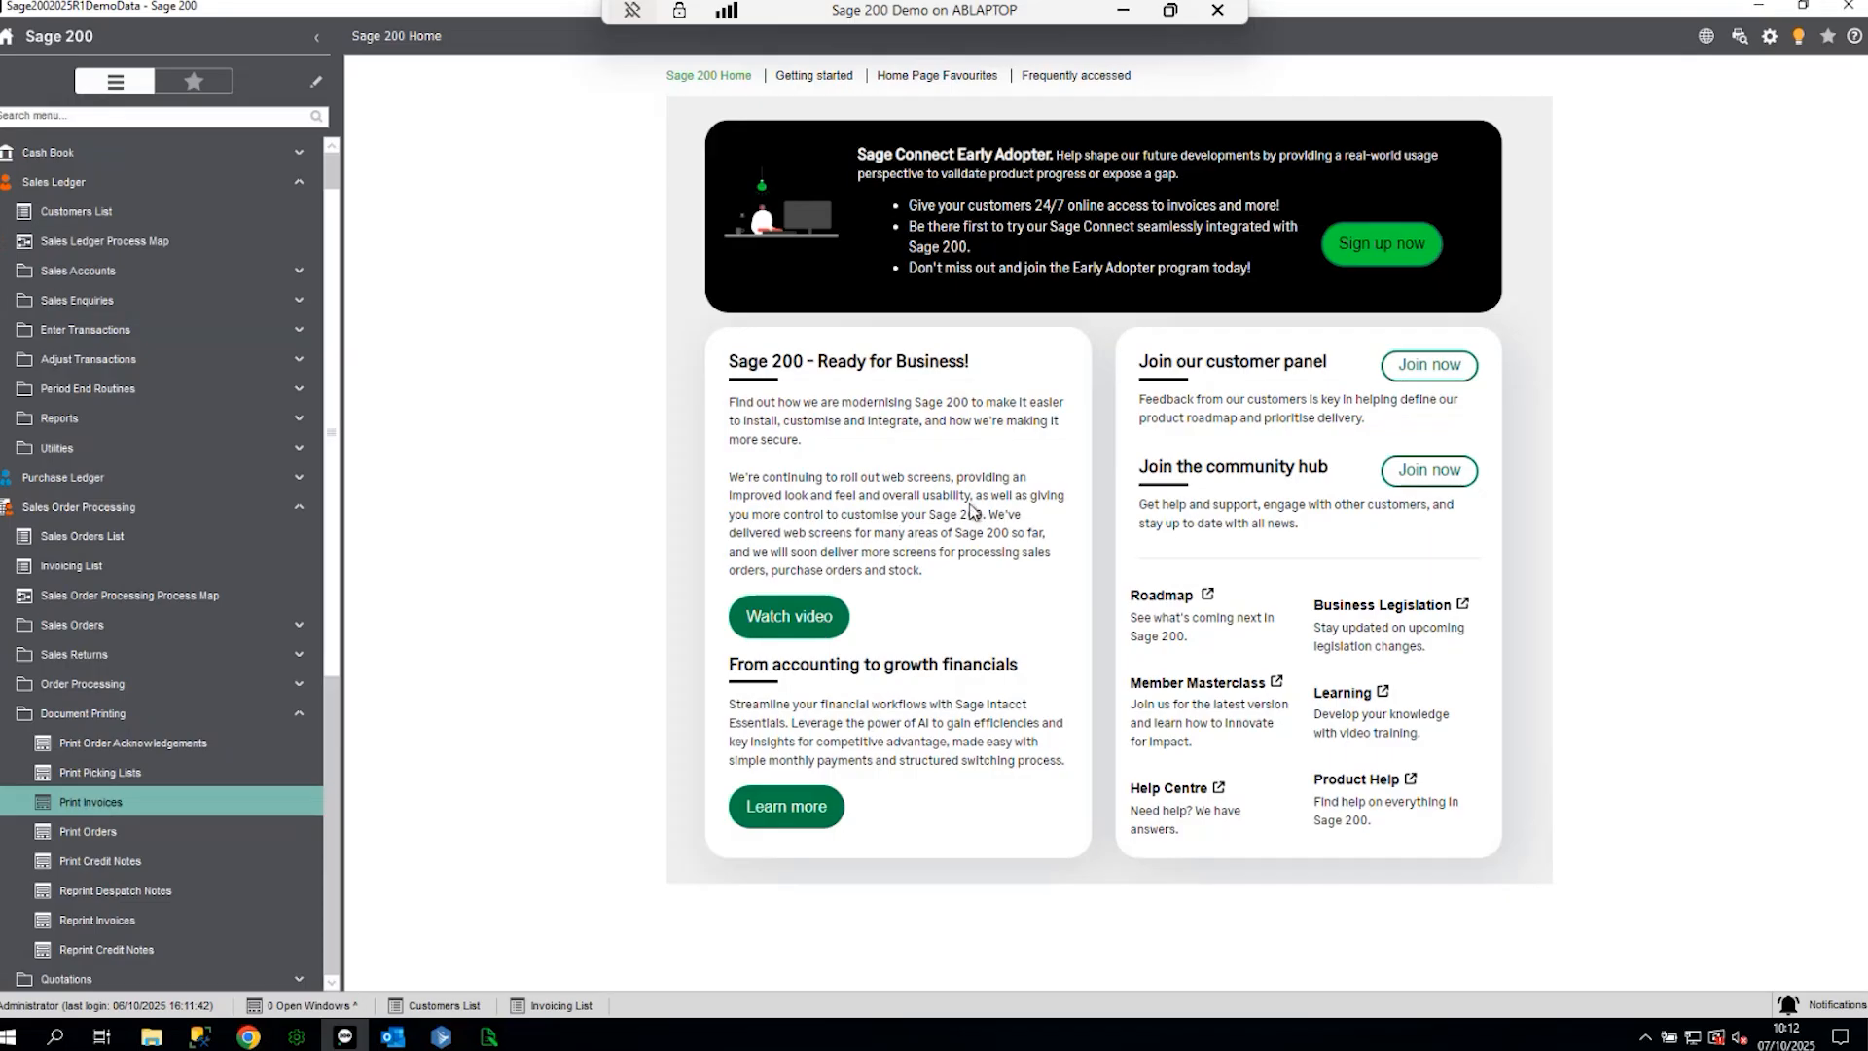
# - Print the first unprinted order's invoice and review its kinspeed-layout preview before closing it
pyautogui.click(1265, 469)
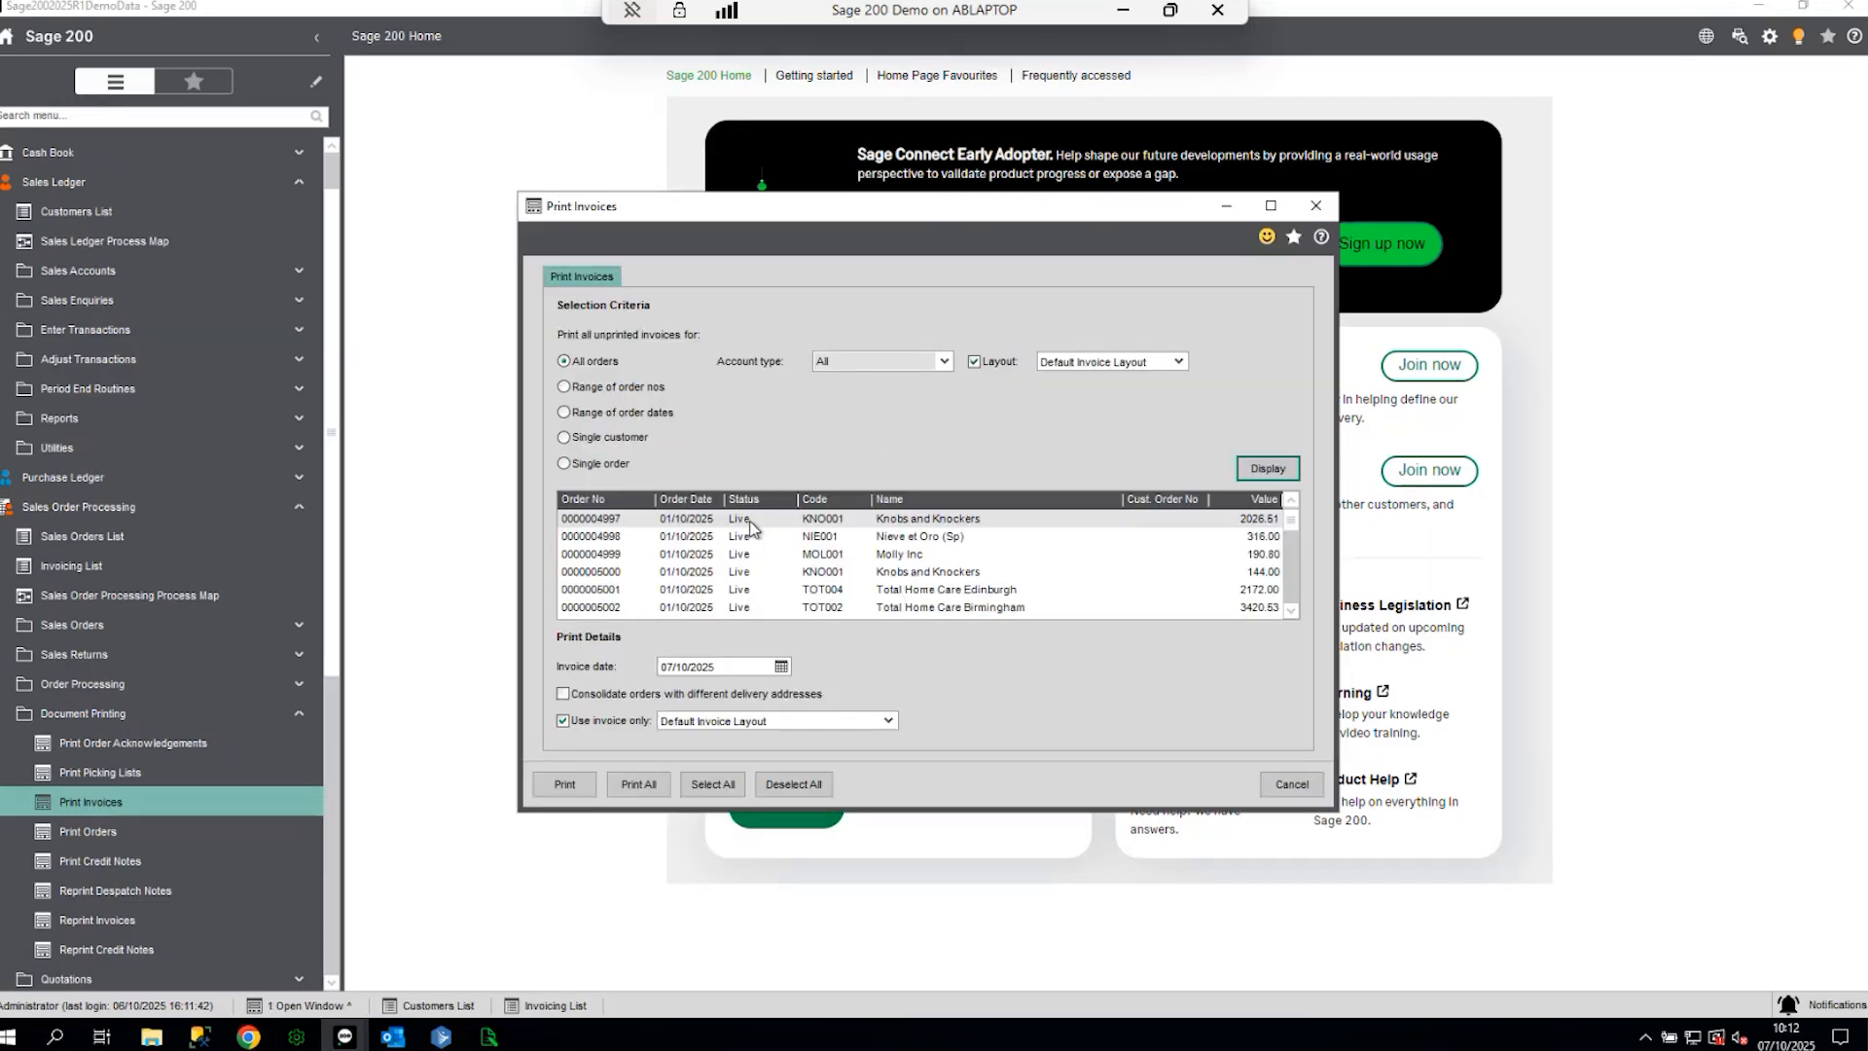
pyautogui.click(564, 784)
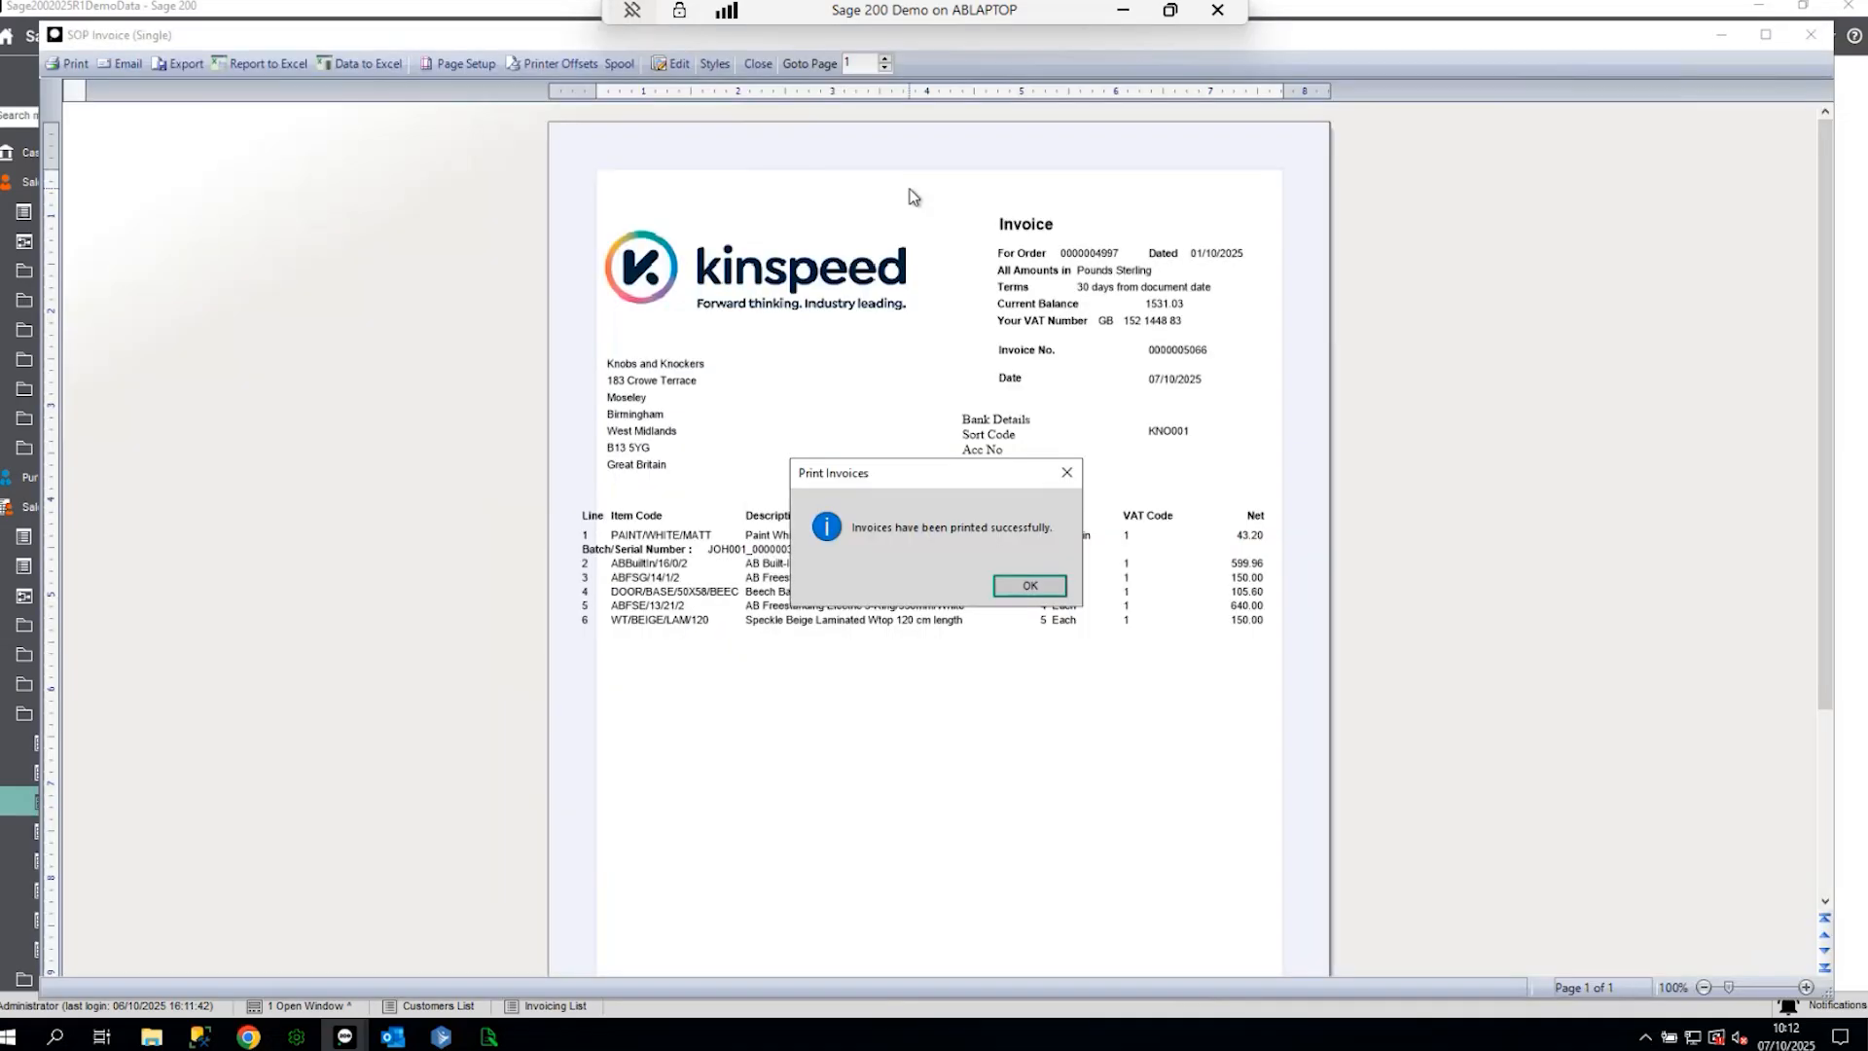
pyautogui.click(1019, 585)
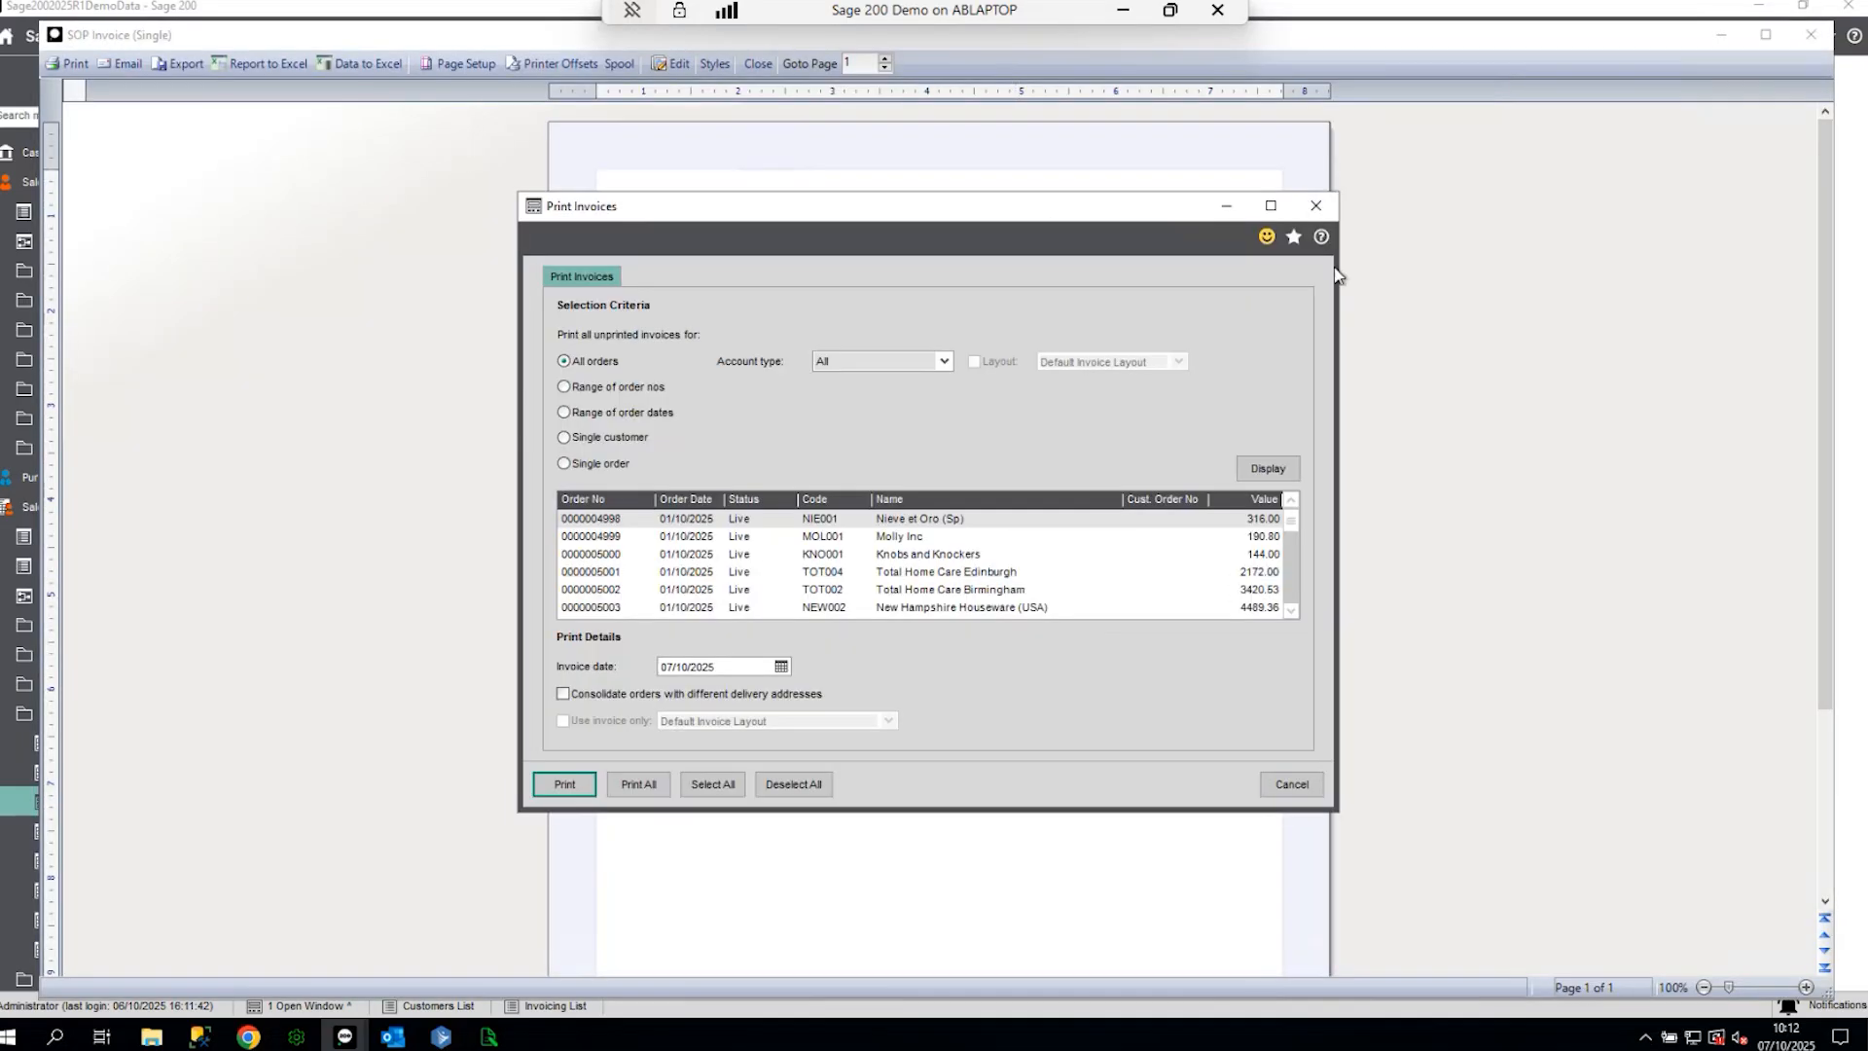
pyautogui.click(1316, 206)
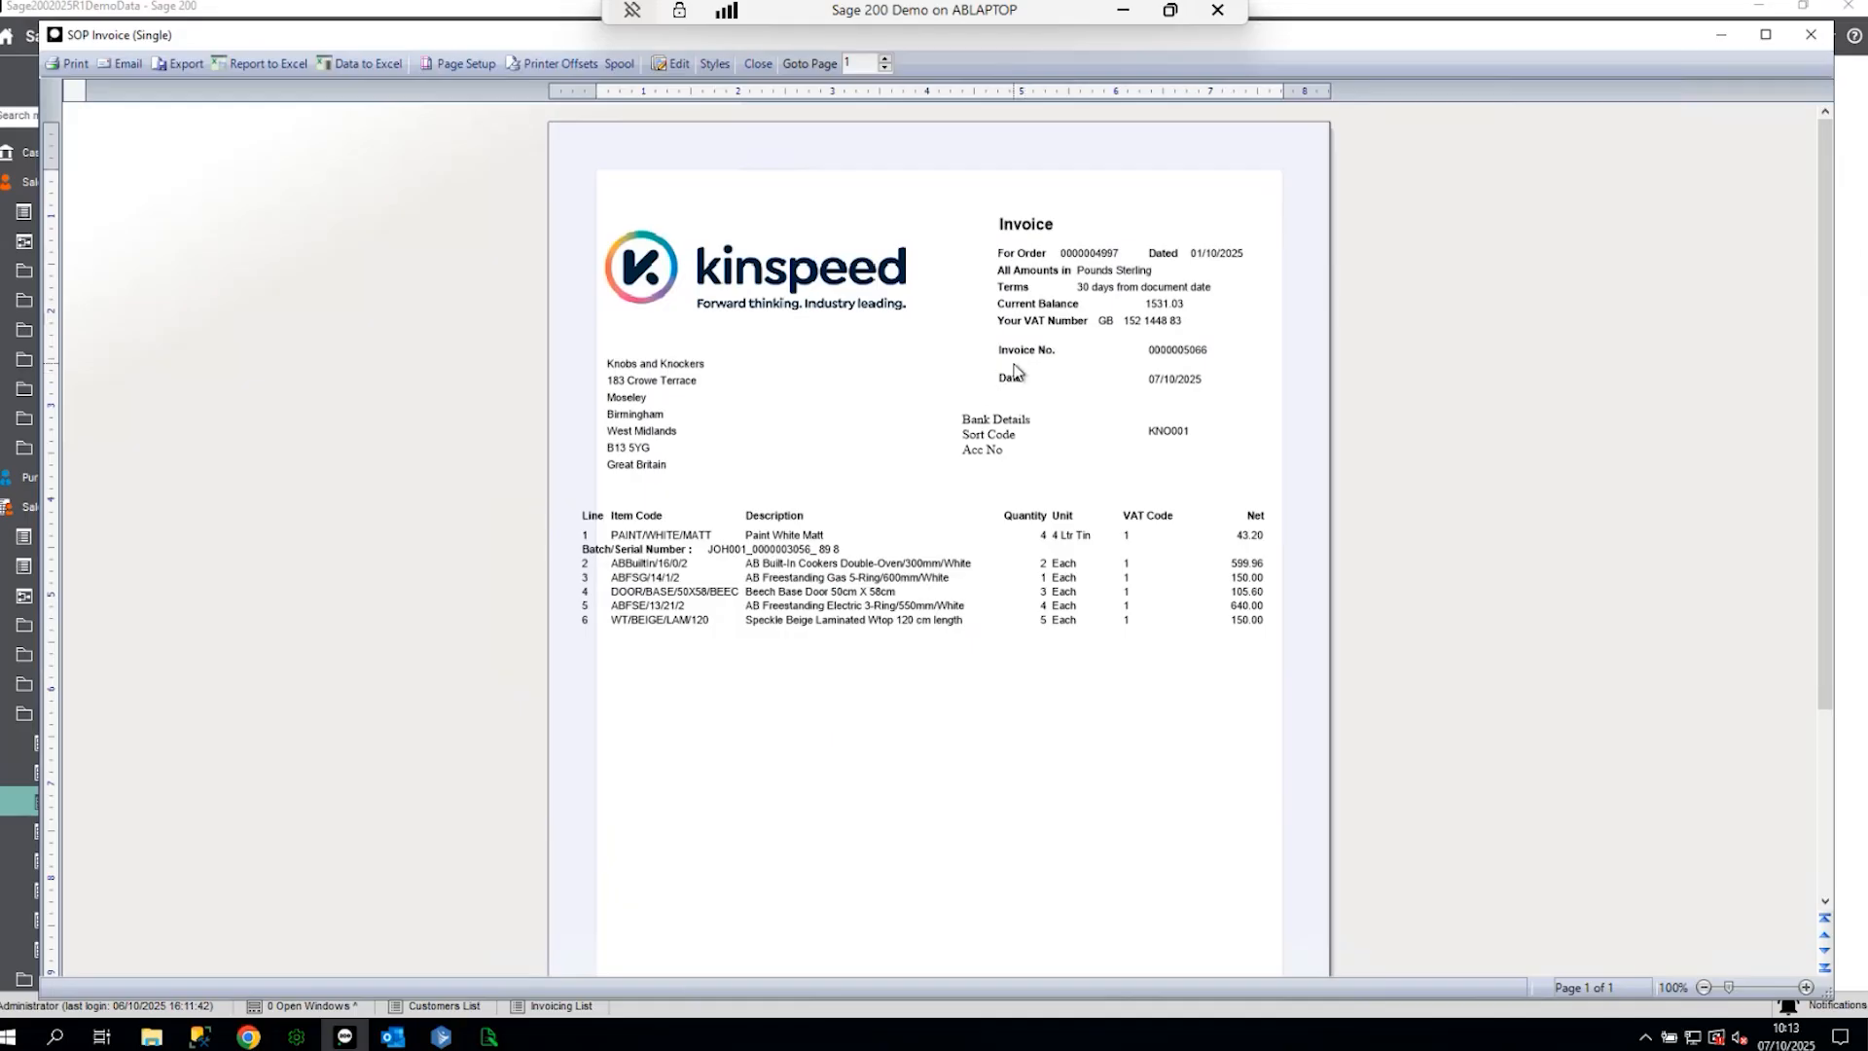
pyautogui.scroll(-3, 1015, 373)
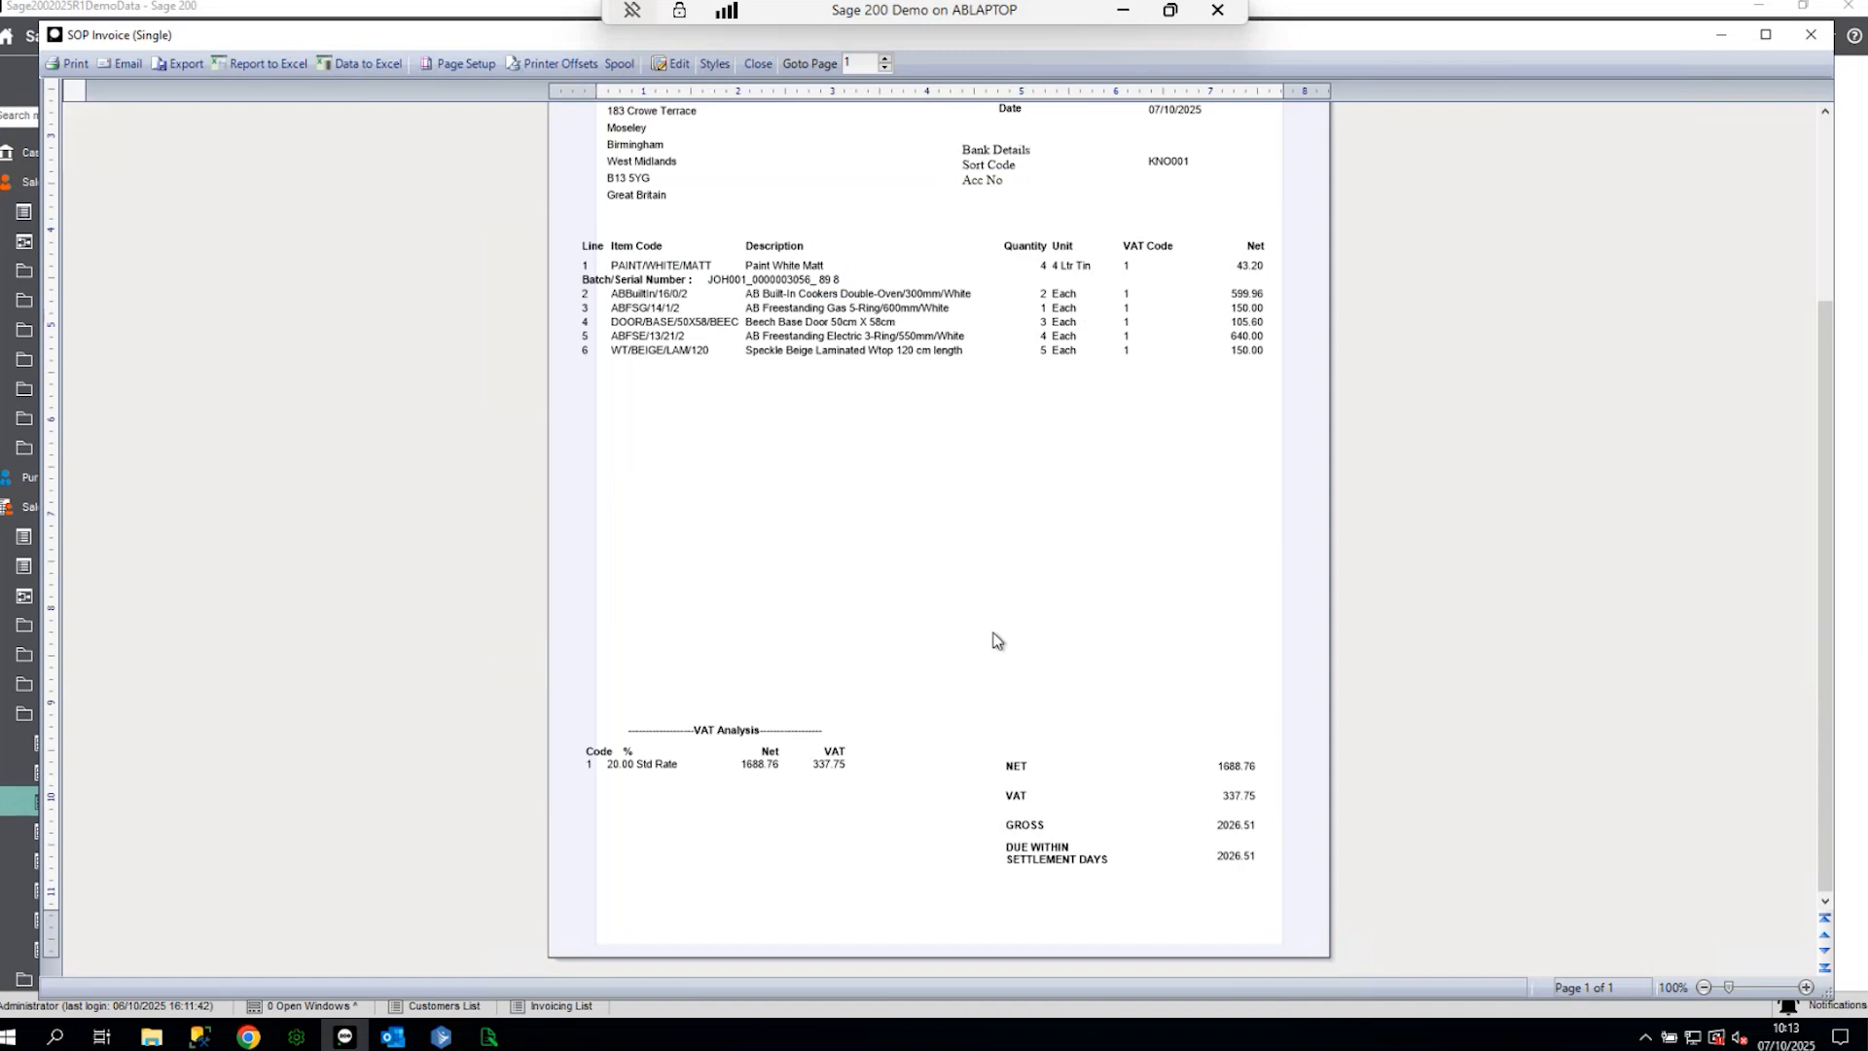
pyautogui.scroll(3, 995, 613)
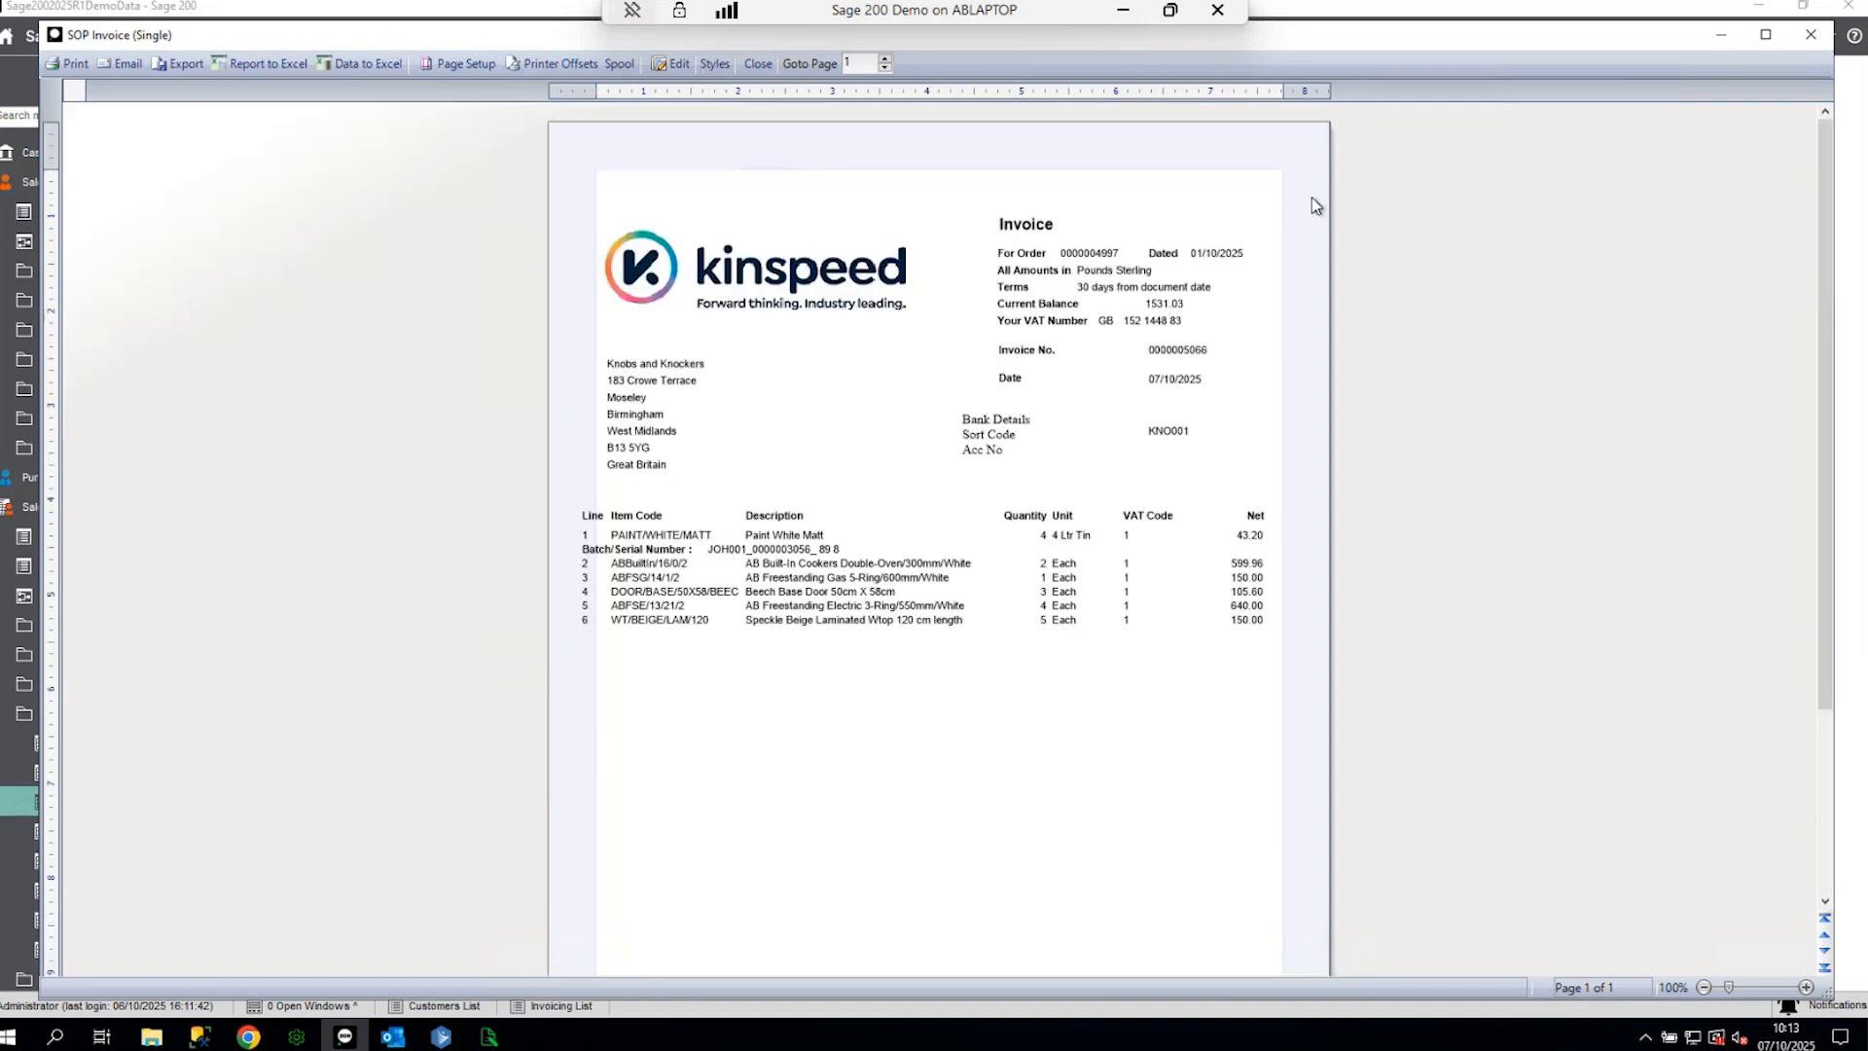
pyautogui.click(1812, 36)
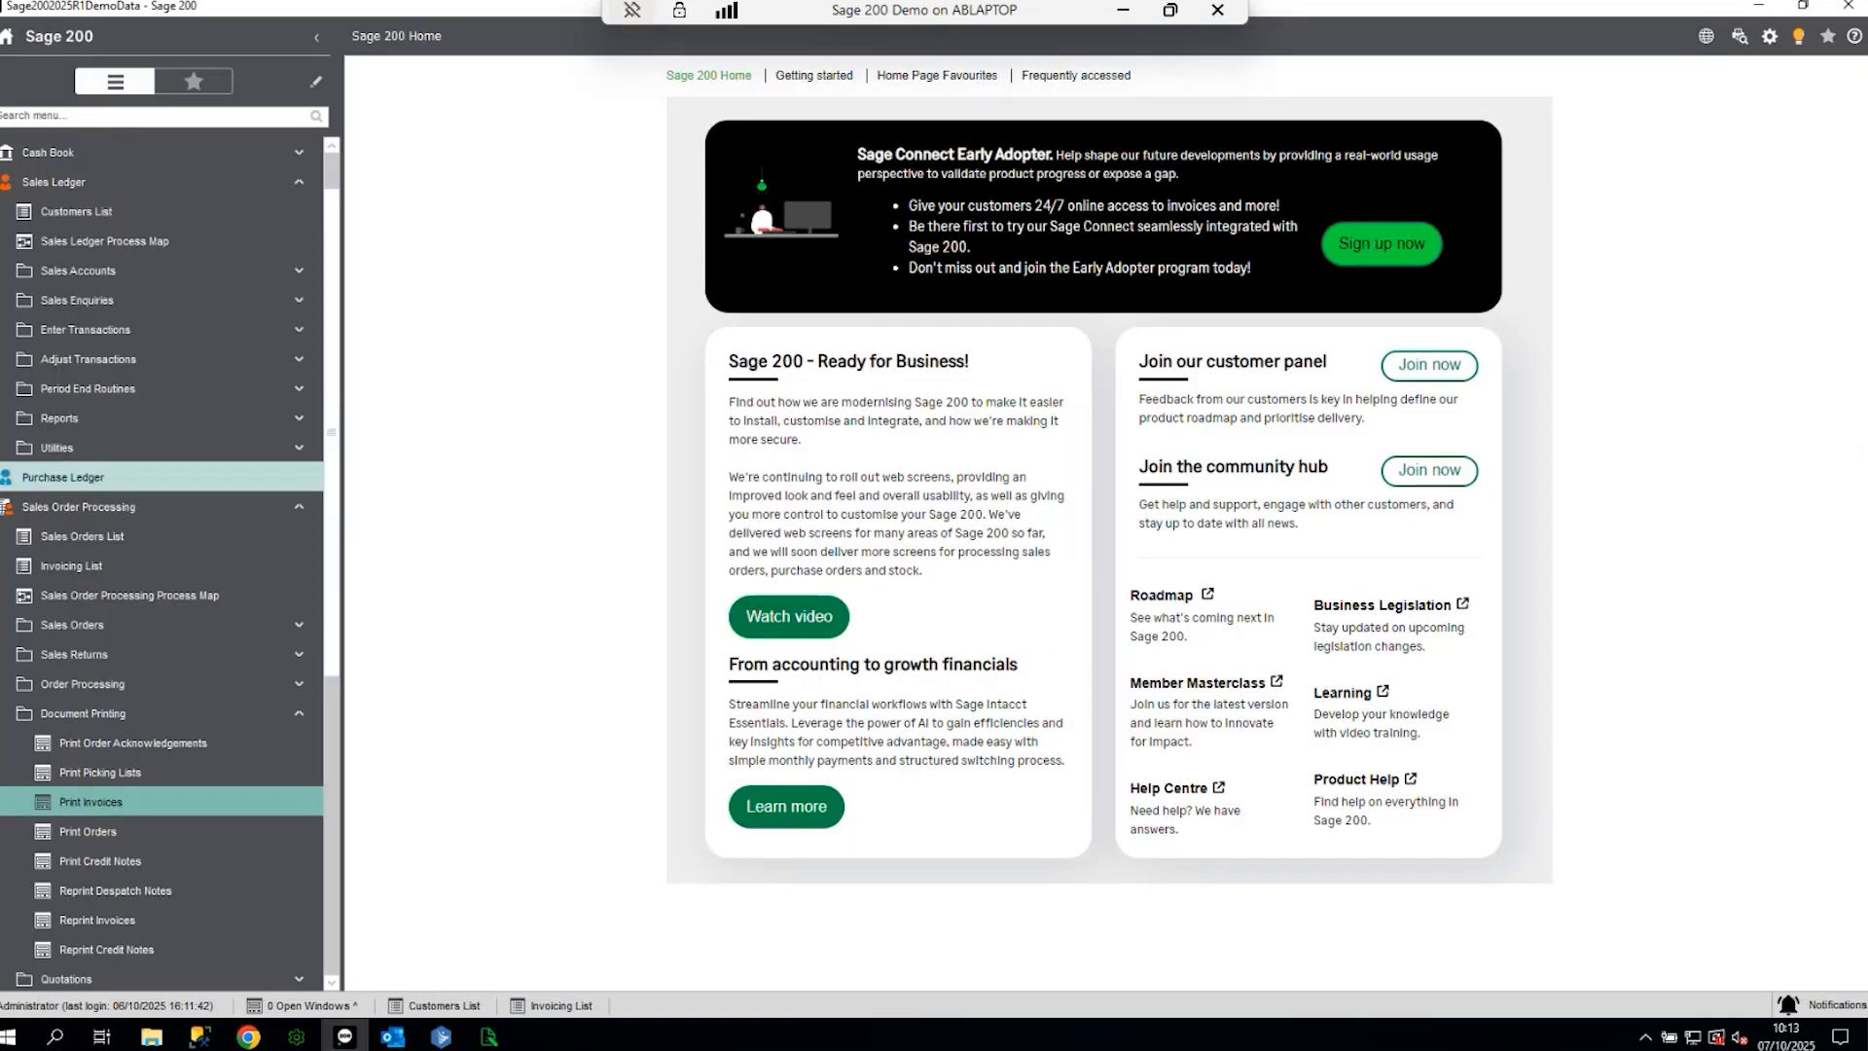
# - Open the custom SOP Invoice (Single) layout from custom > layouts in Report Designer
pyautogui.click(83, 506)
pyautogui.click(76, 248)
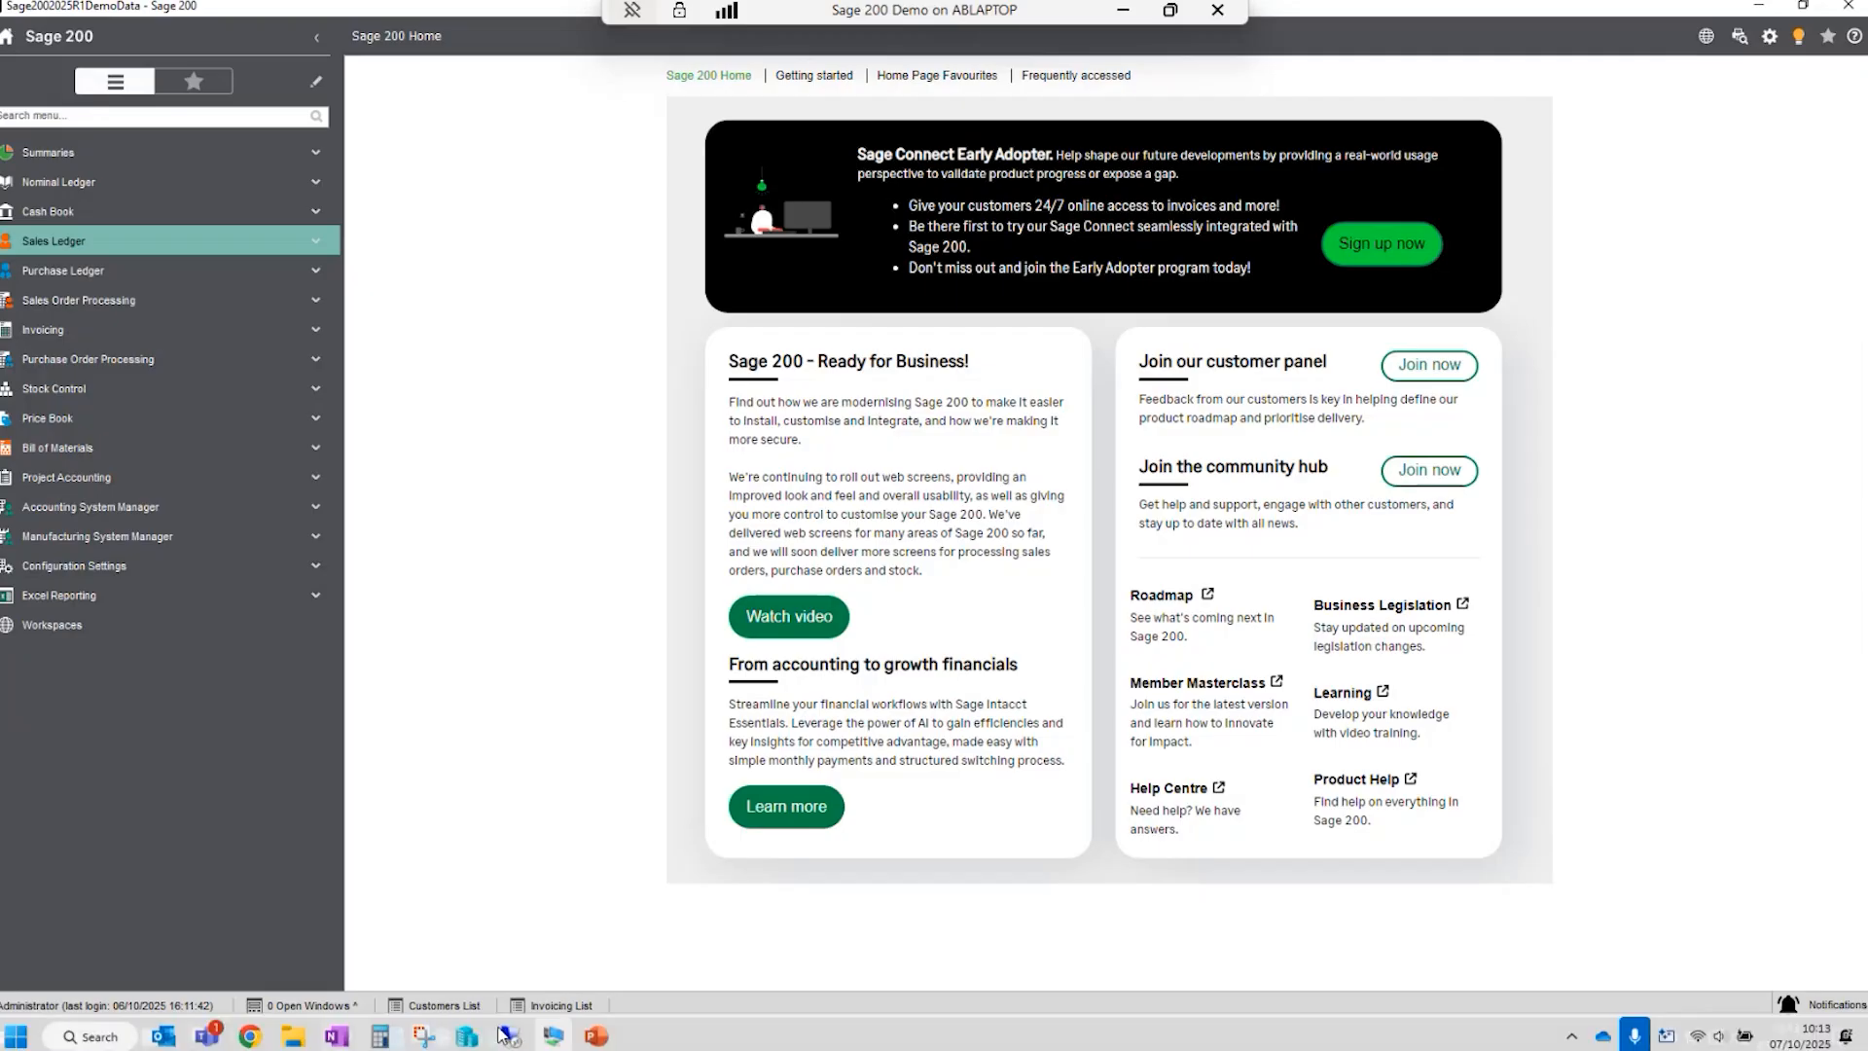
pyautogui.click(486, 1038)
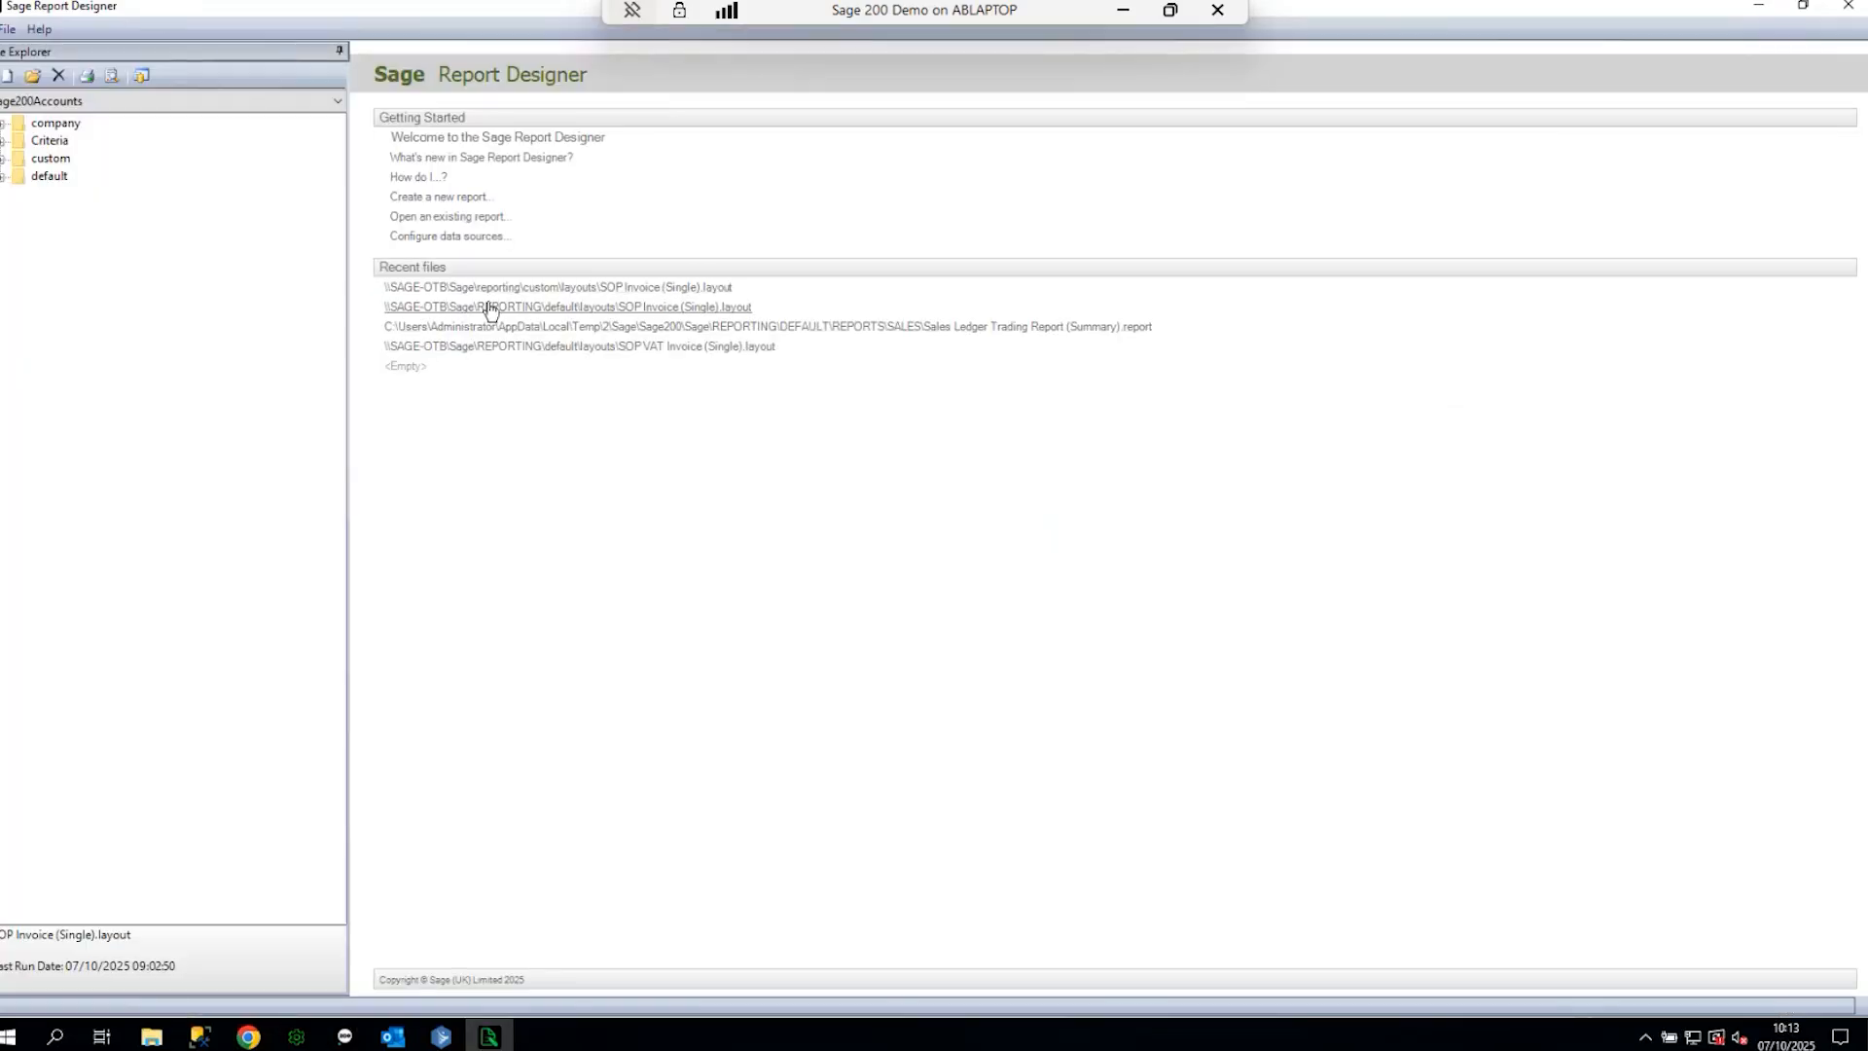
pyautogui.click(3, 159)
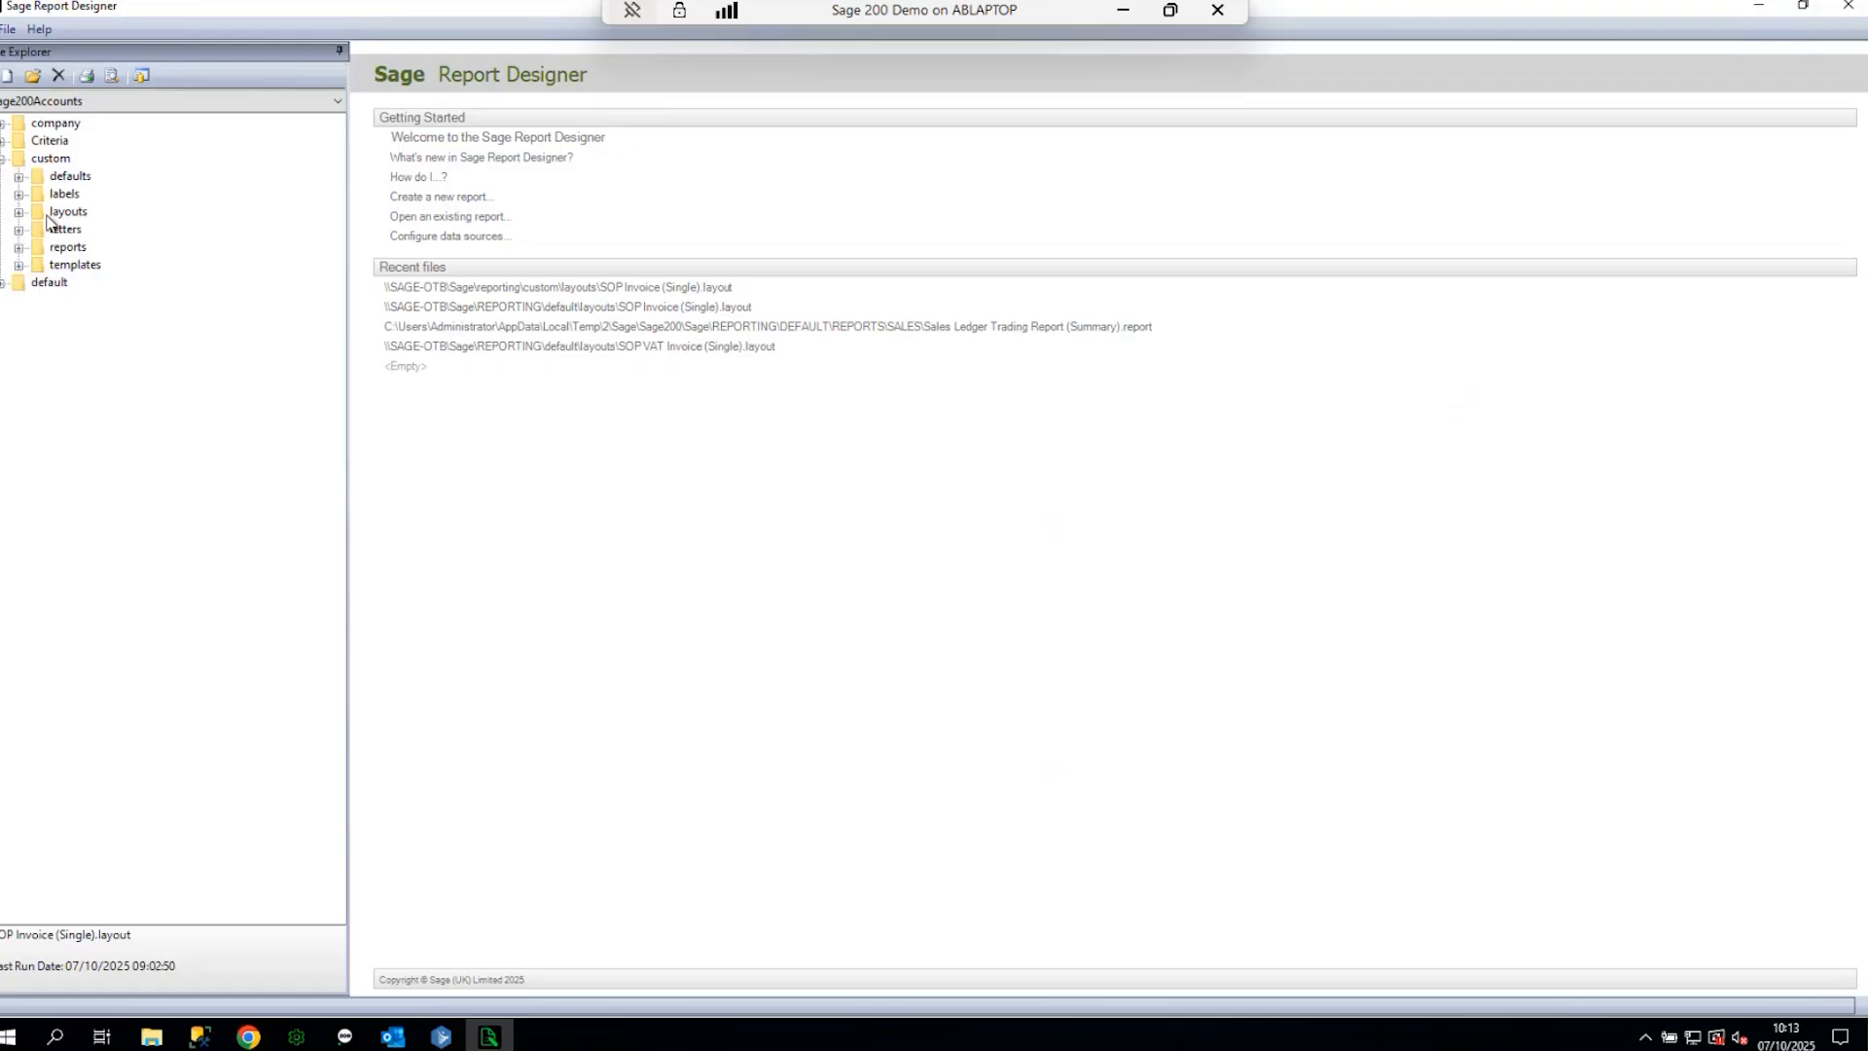
pyautogui.click(18, 212)
pyautogui.click(97, 232)
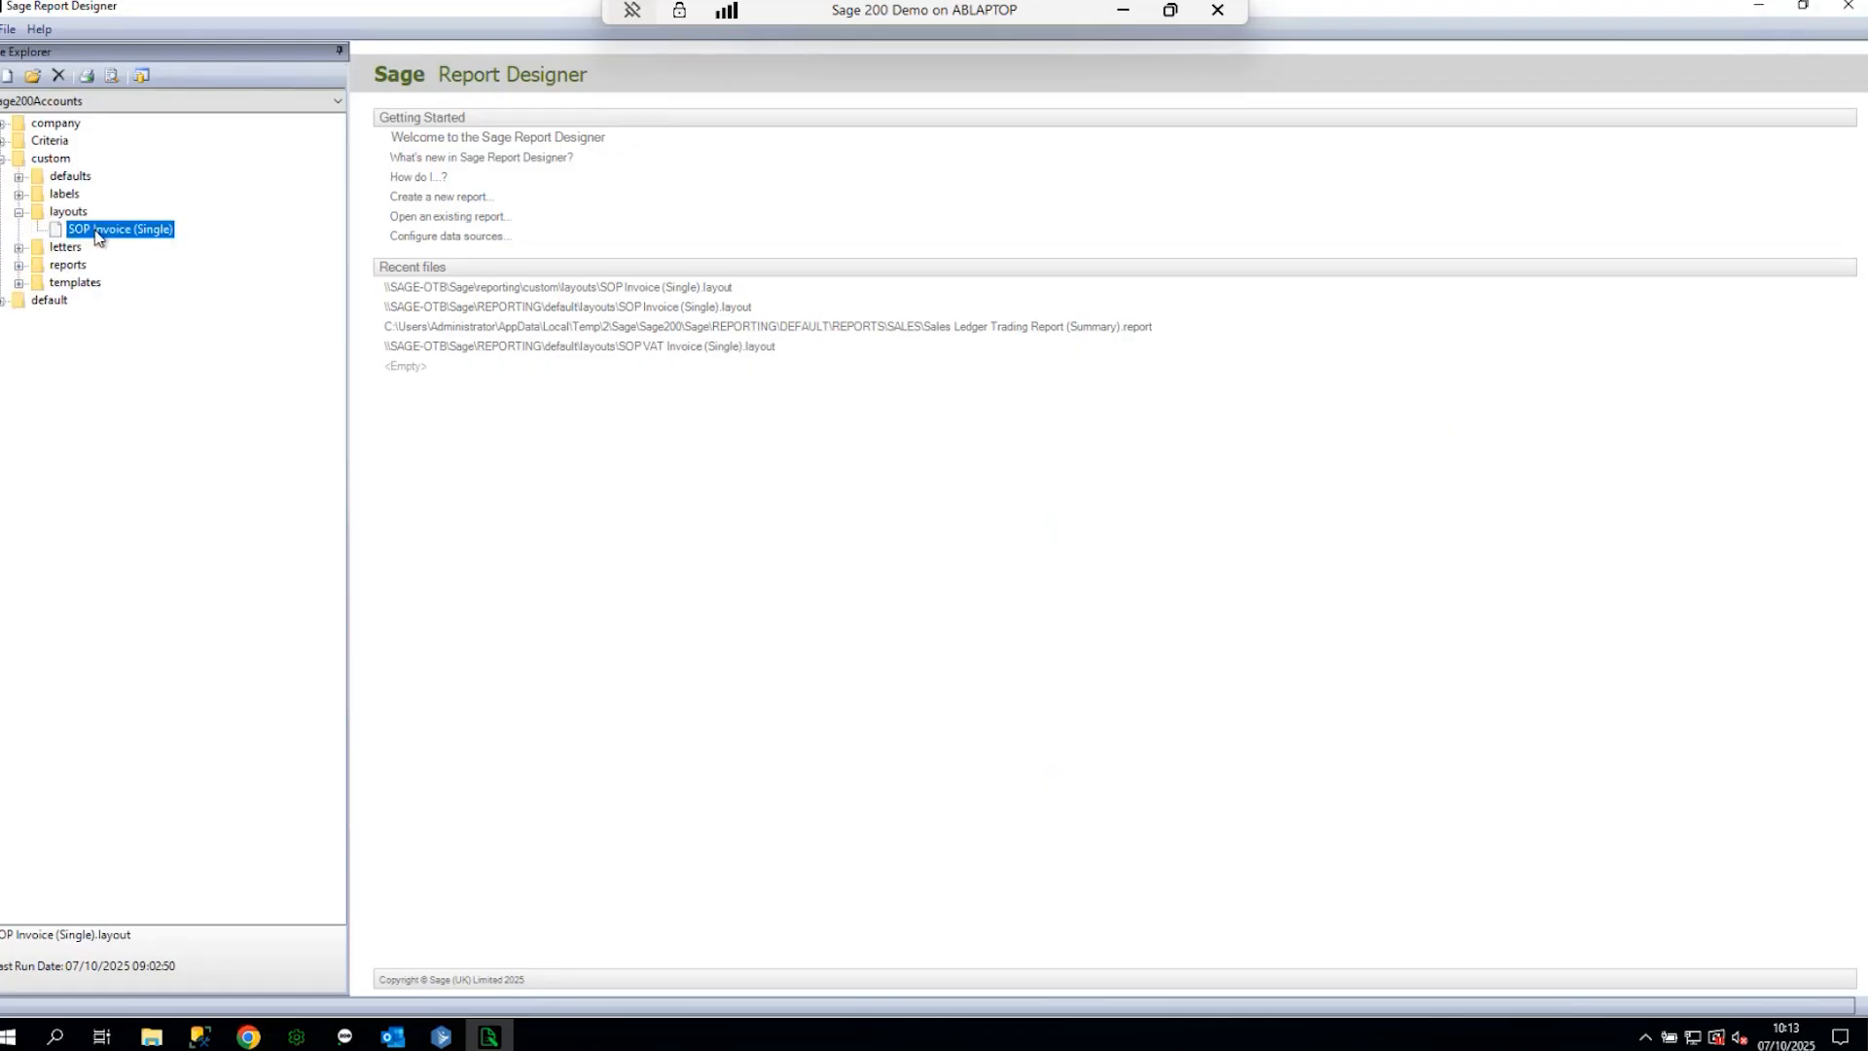
pyautogui.doubleClick(107, 231)
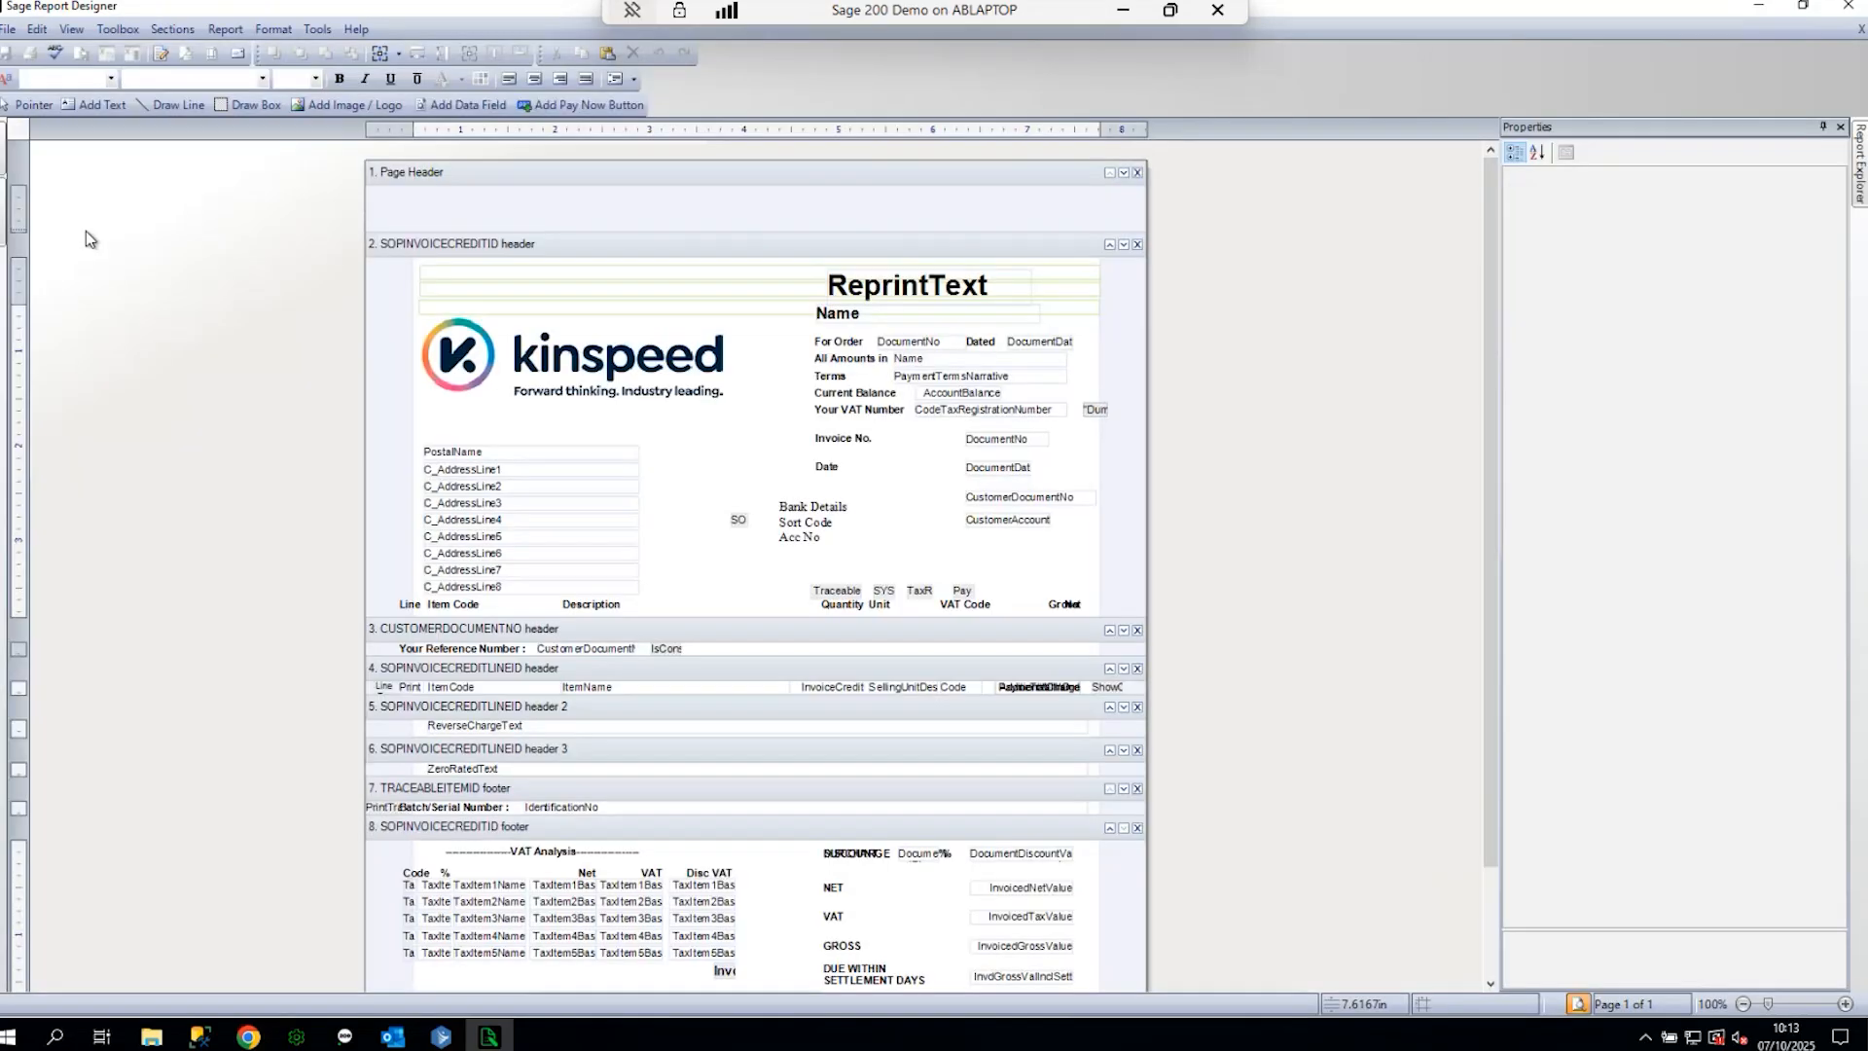
# - Delete the kinspeed logo and Bank Details text box, then select the settlement-days fields
pyautogui.click(642, 362)
pyautogui.press('Delete')
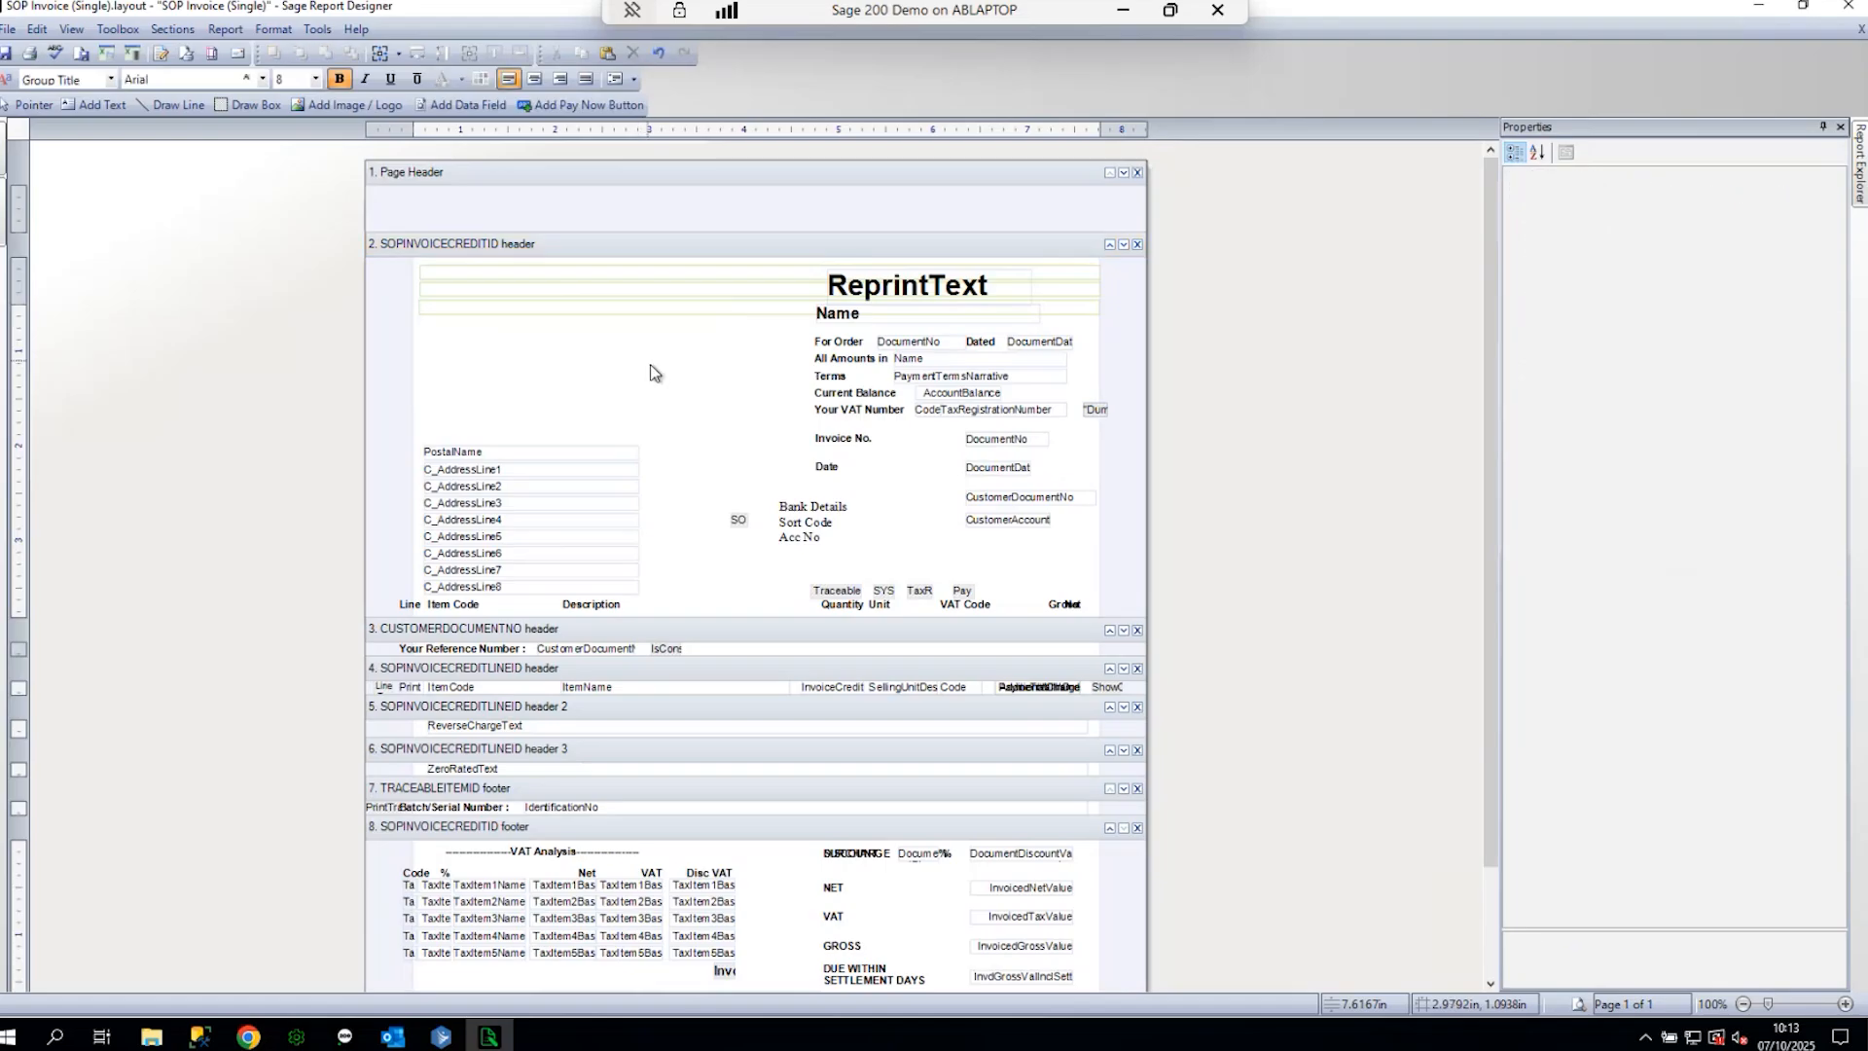
pyautogui.click(866, 554)
pyautogui.press('Delete')
pyautogui.scroll(-2, 1076, 874)
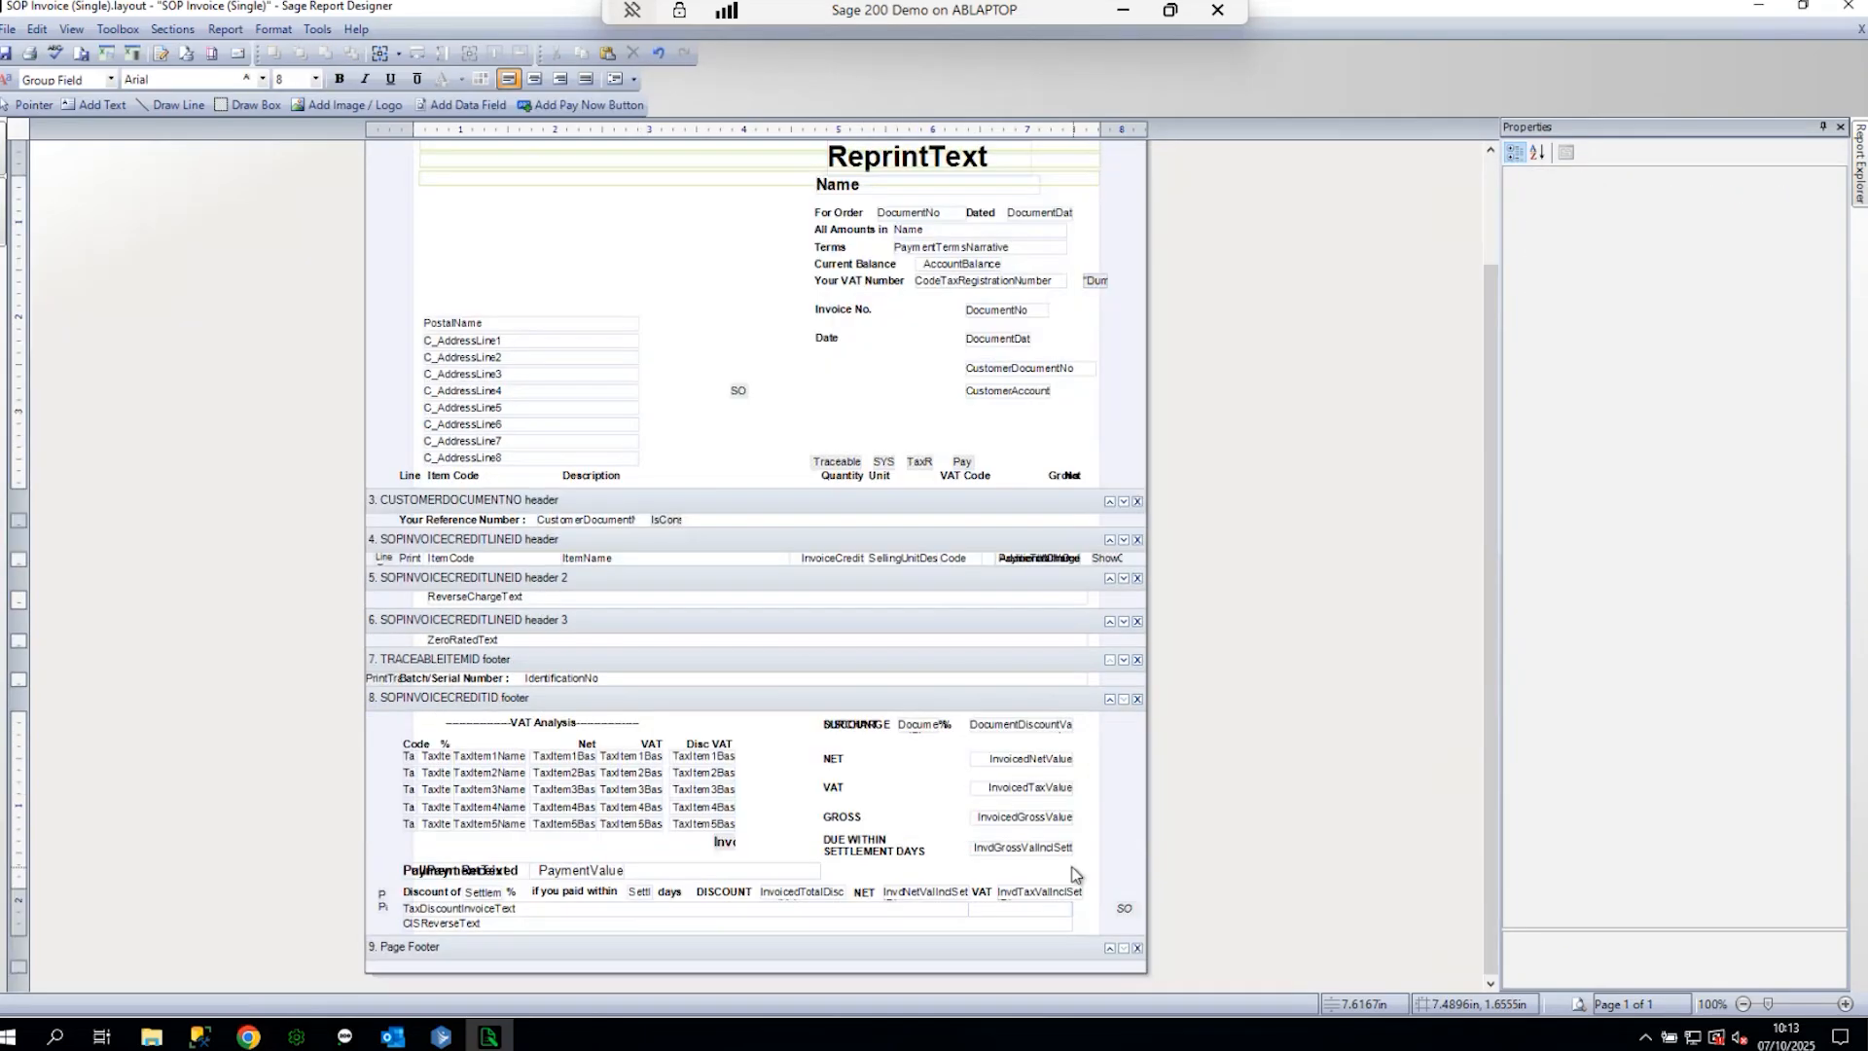
pyautogui.moveTo(1076, 874); pyautogui.dragTo(823, 796)
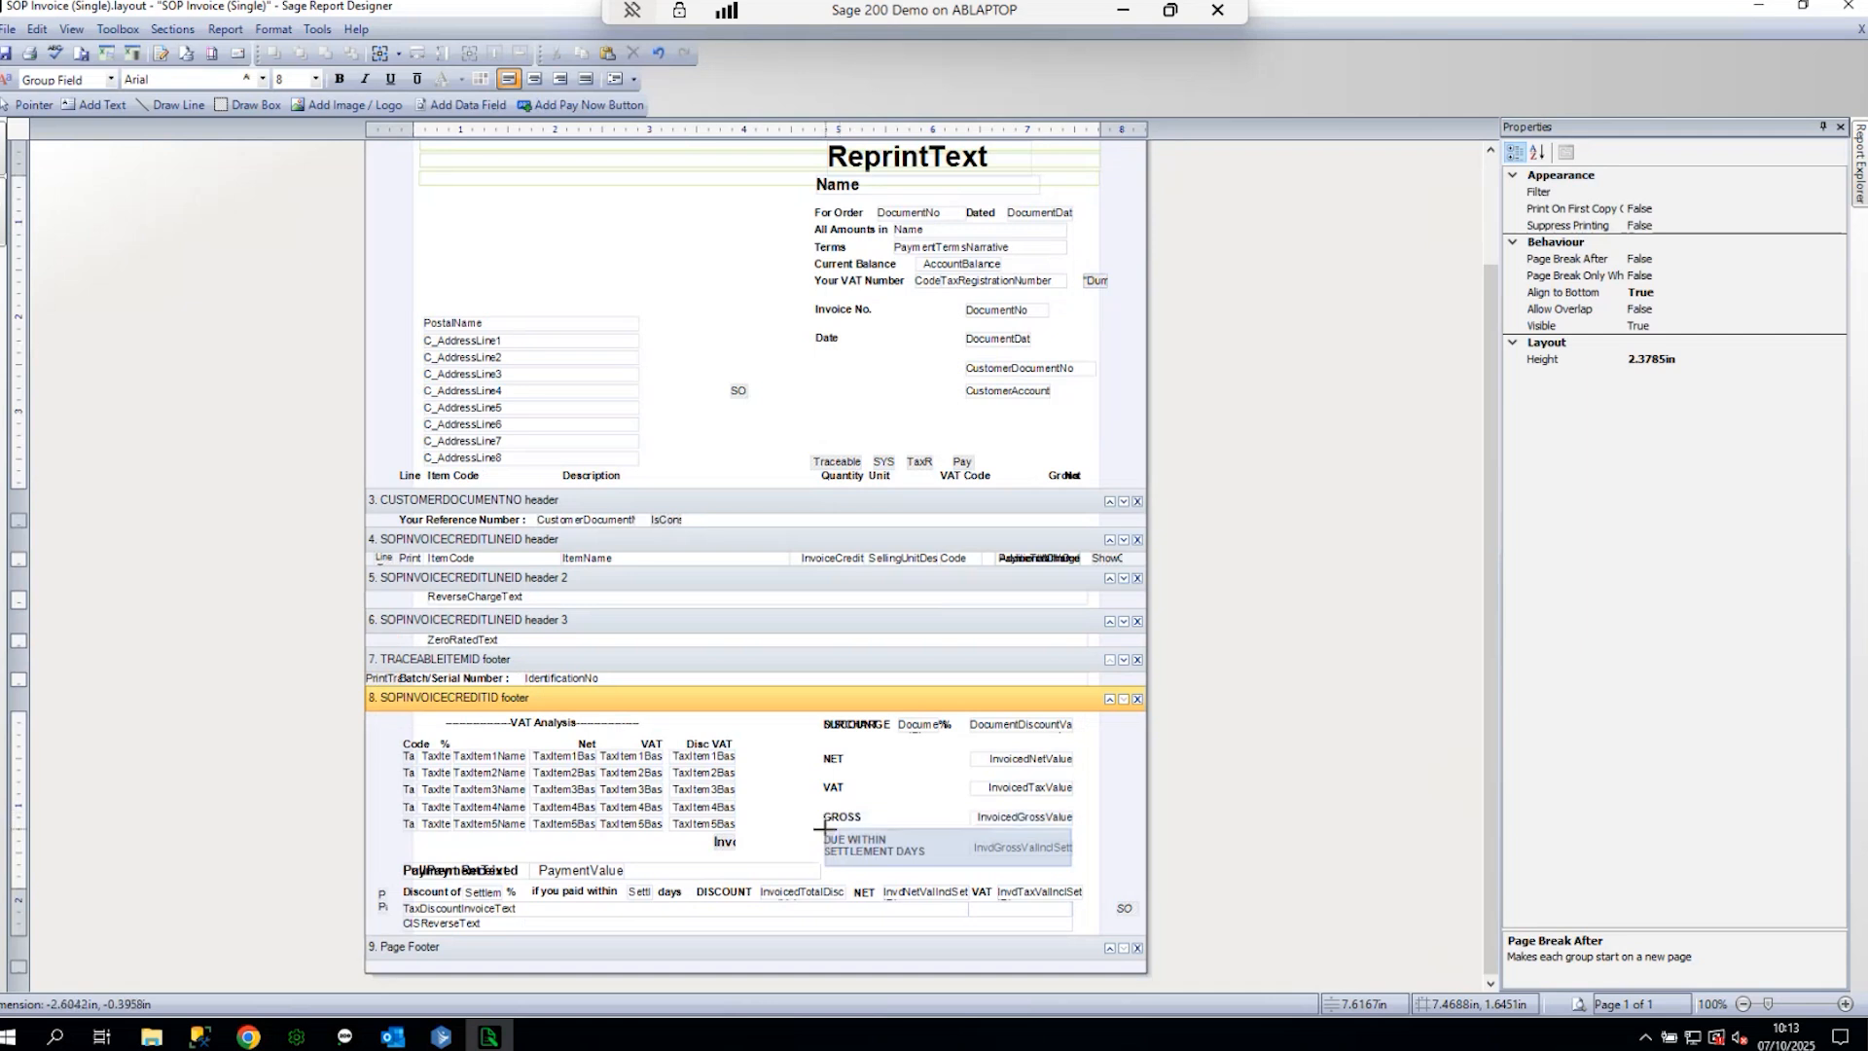
# - Delete the settlement-days fields and the VAT Analysis block from the footer
pyautogui.press('Delete')
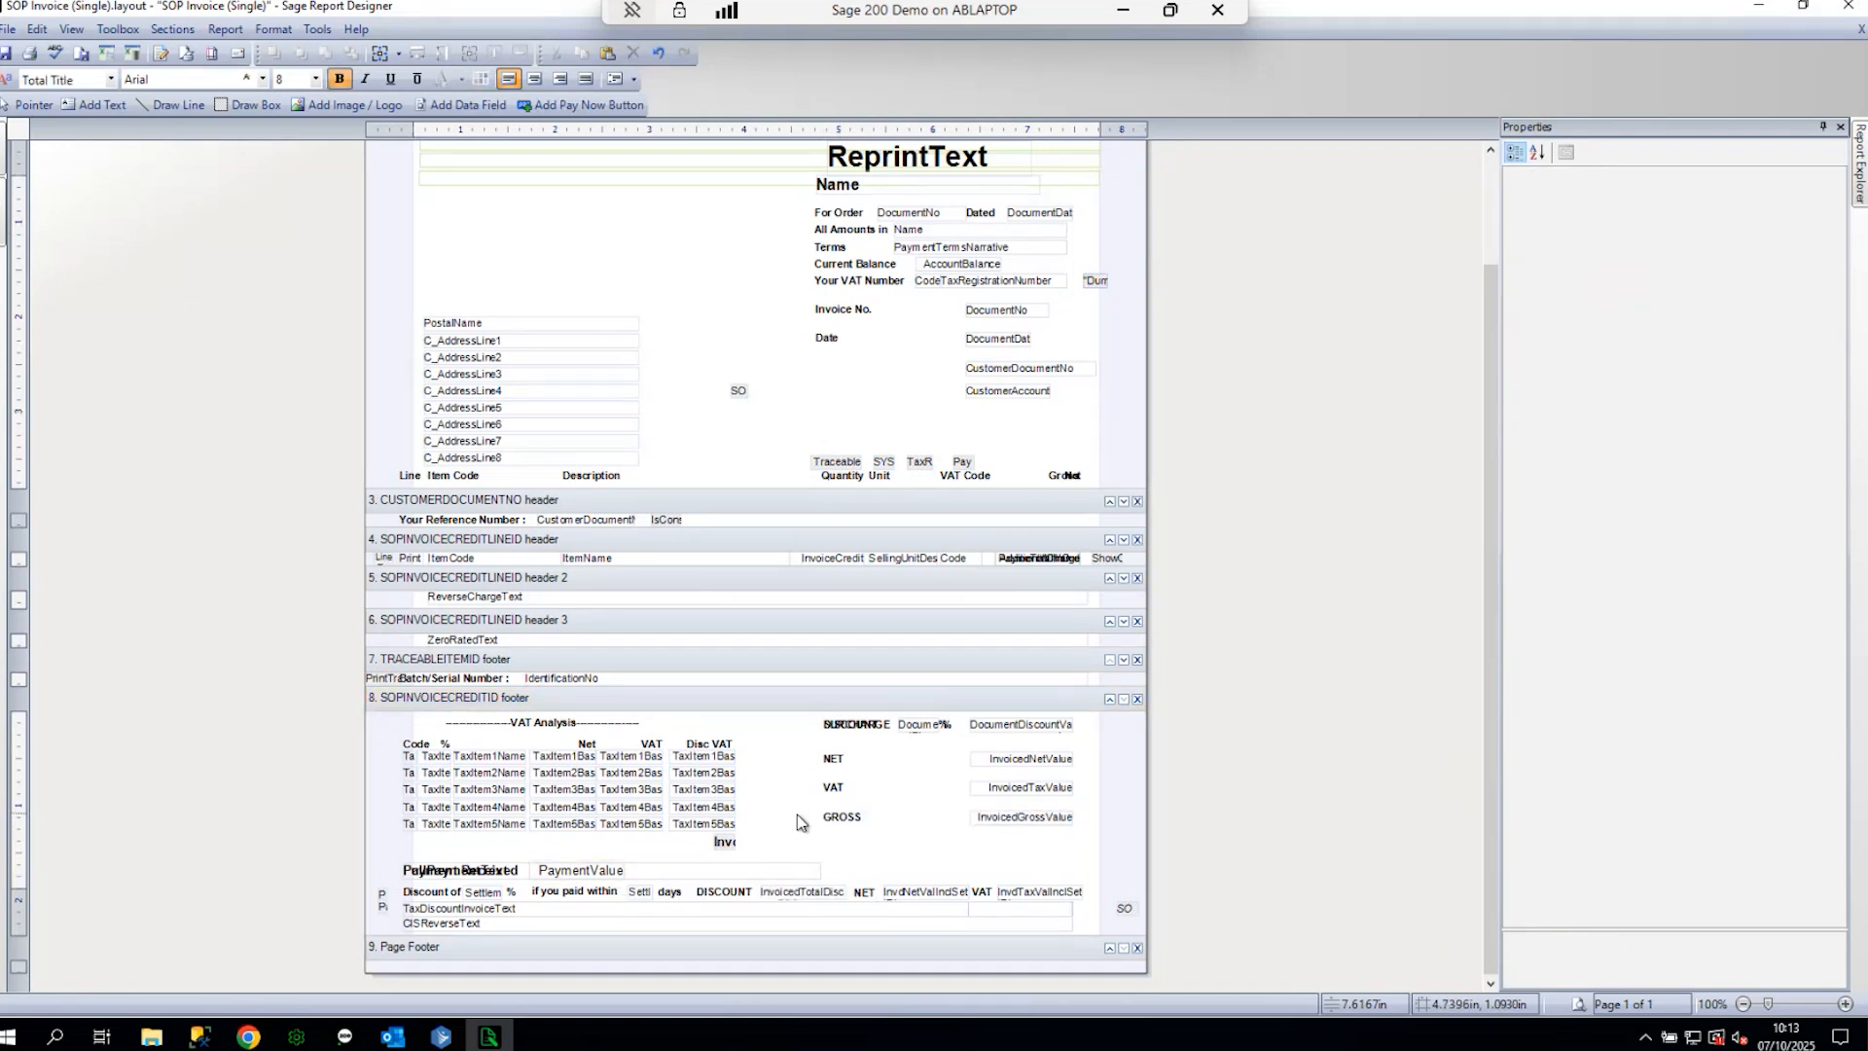
pyautogui.moveTo(756, 849); pyautogui.dragTo(415, 718)
pyautogui.press('Delete')
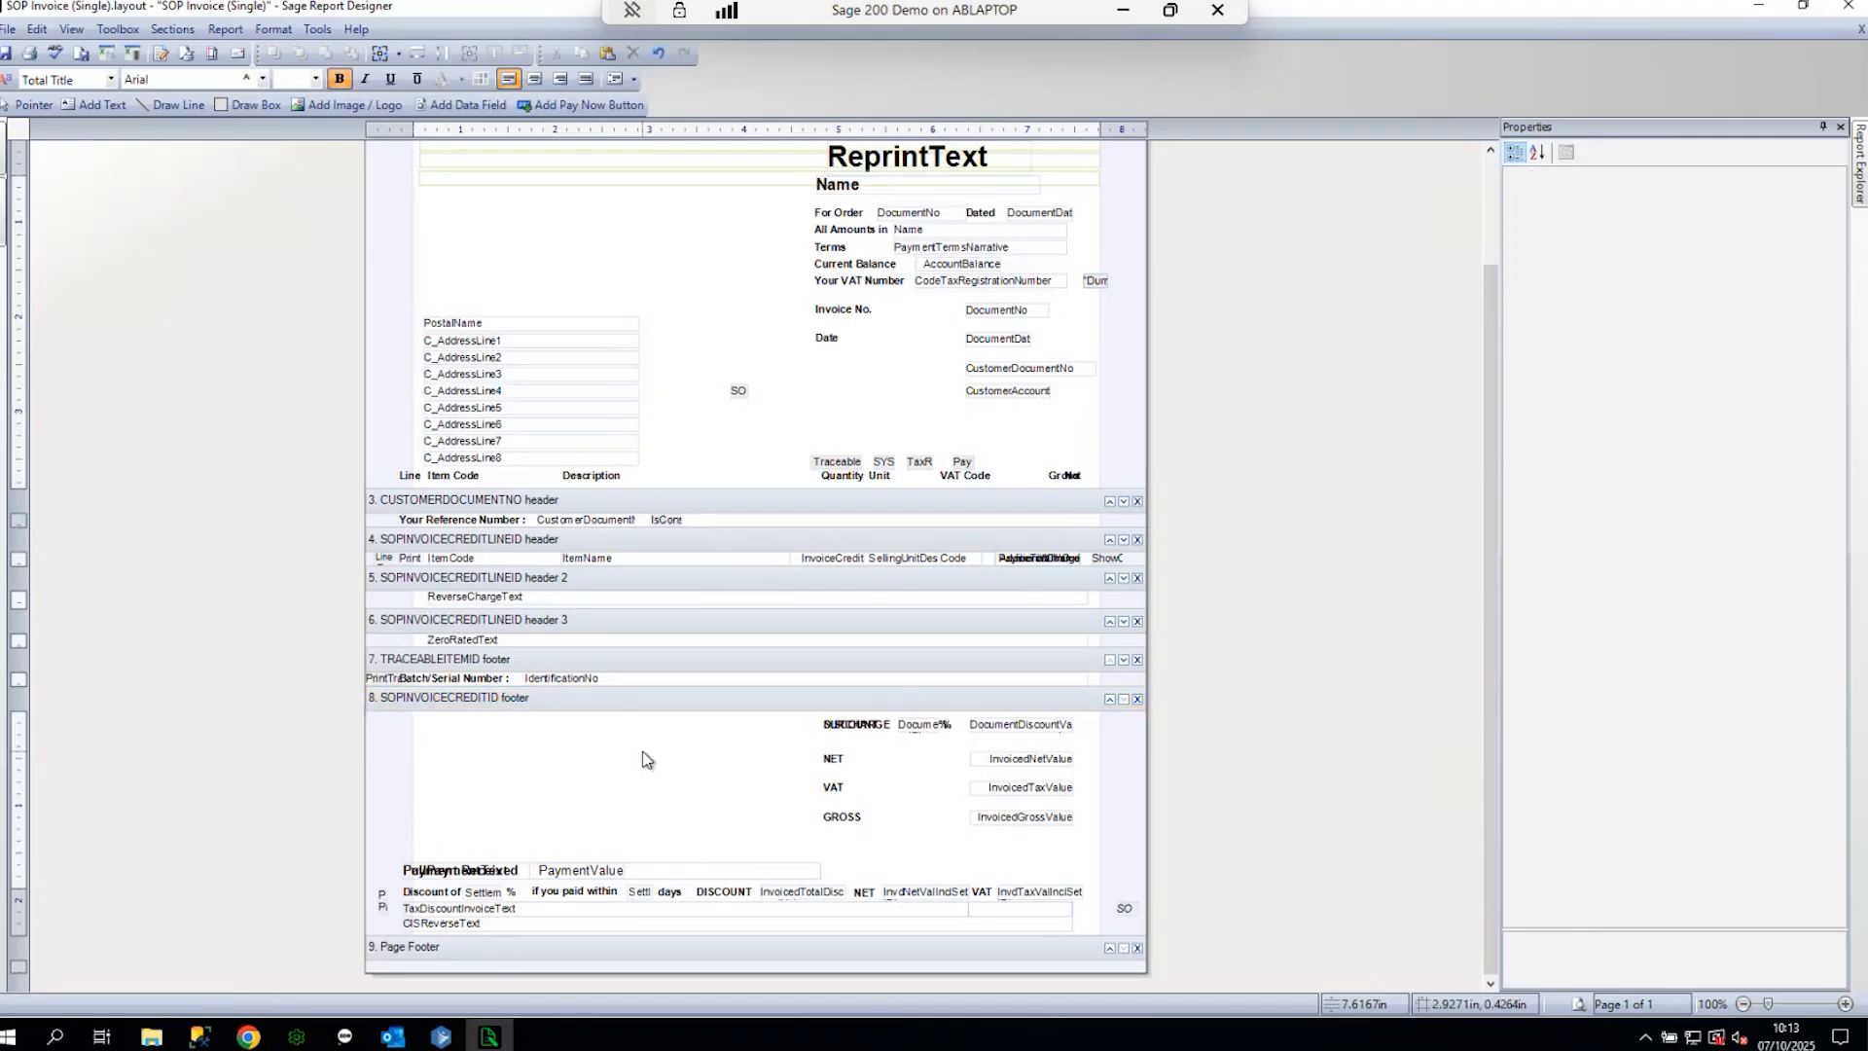
# - Move the PostalName and address fields up beside the Name area
pyautogui.scroll(2, 642, 759)
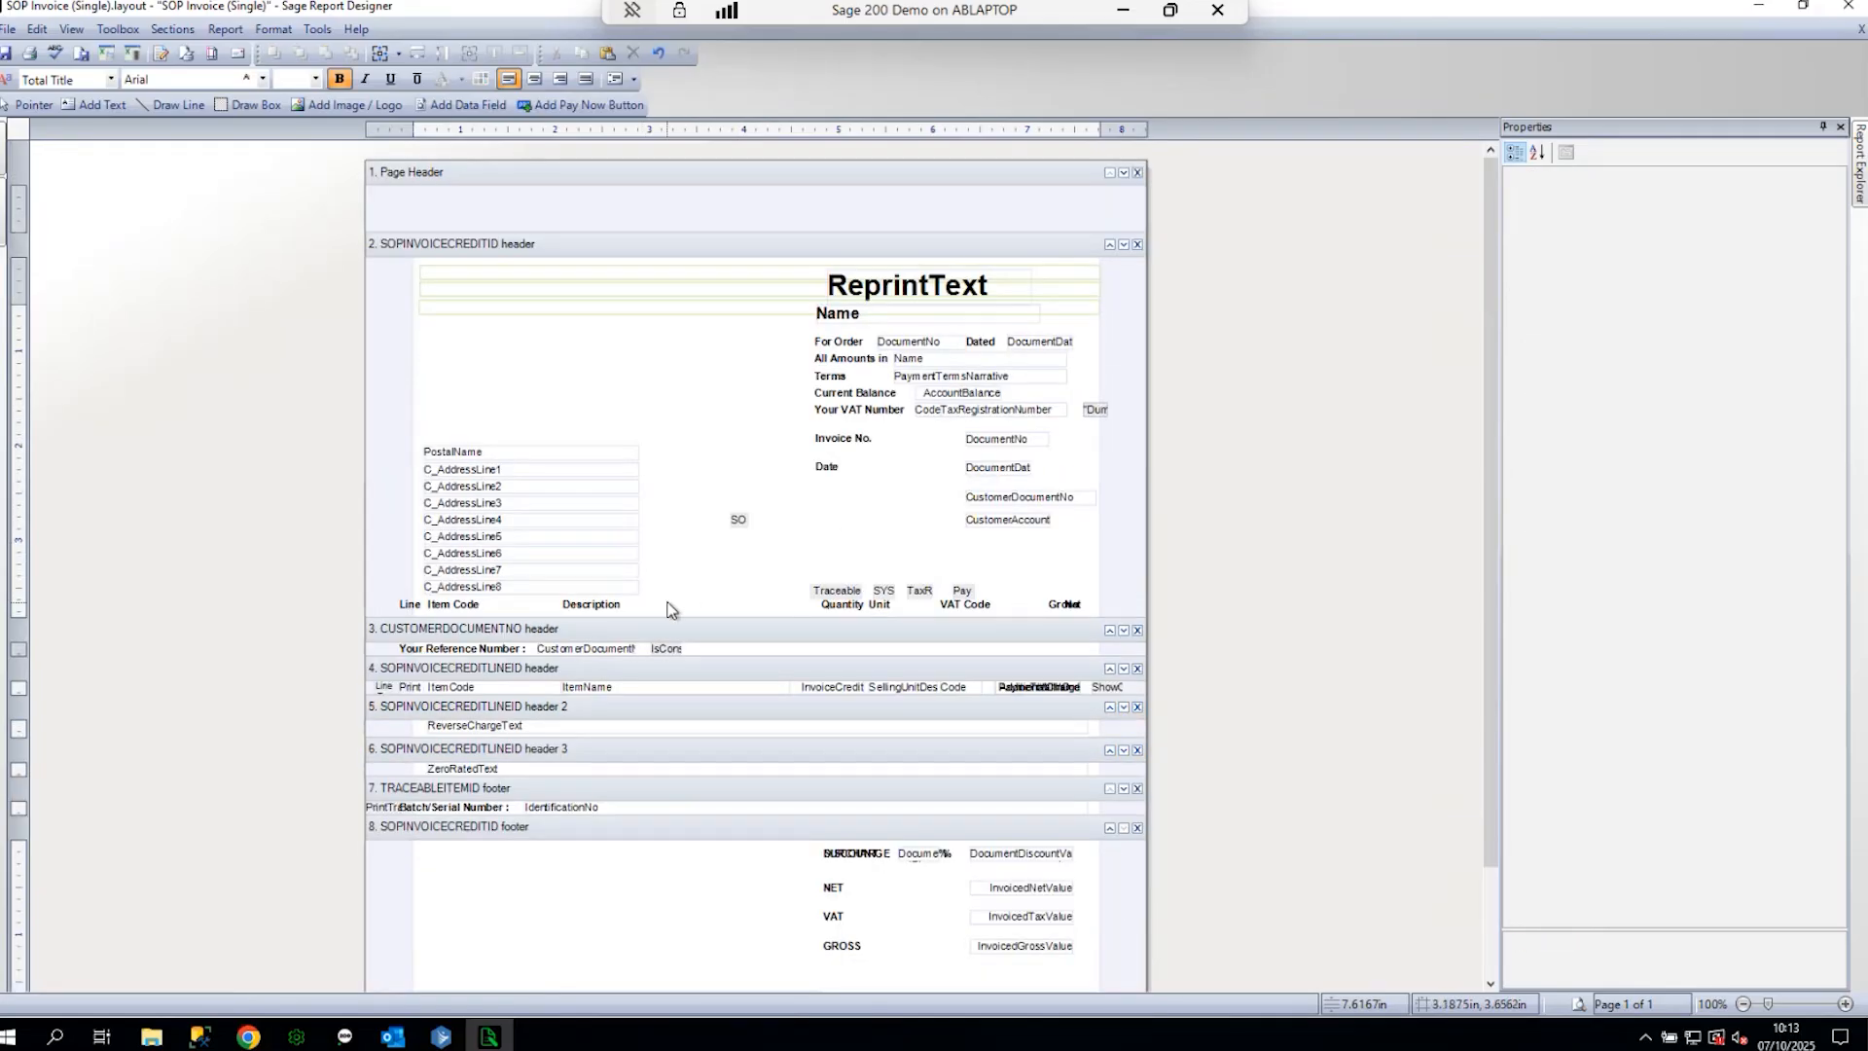
pyautogui.moveTo(656, 600); pyautogui.dragTo(678, 331)
pyautogui.click(686, 526)
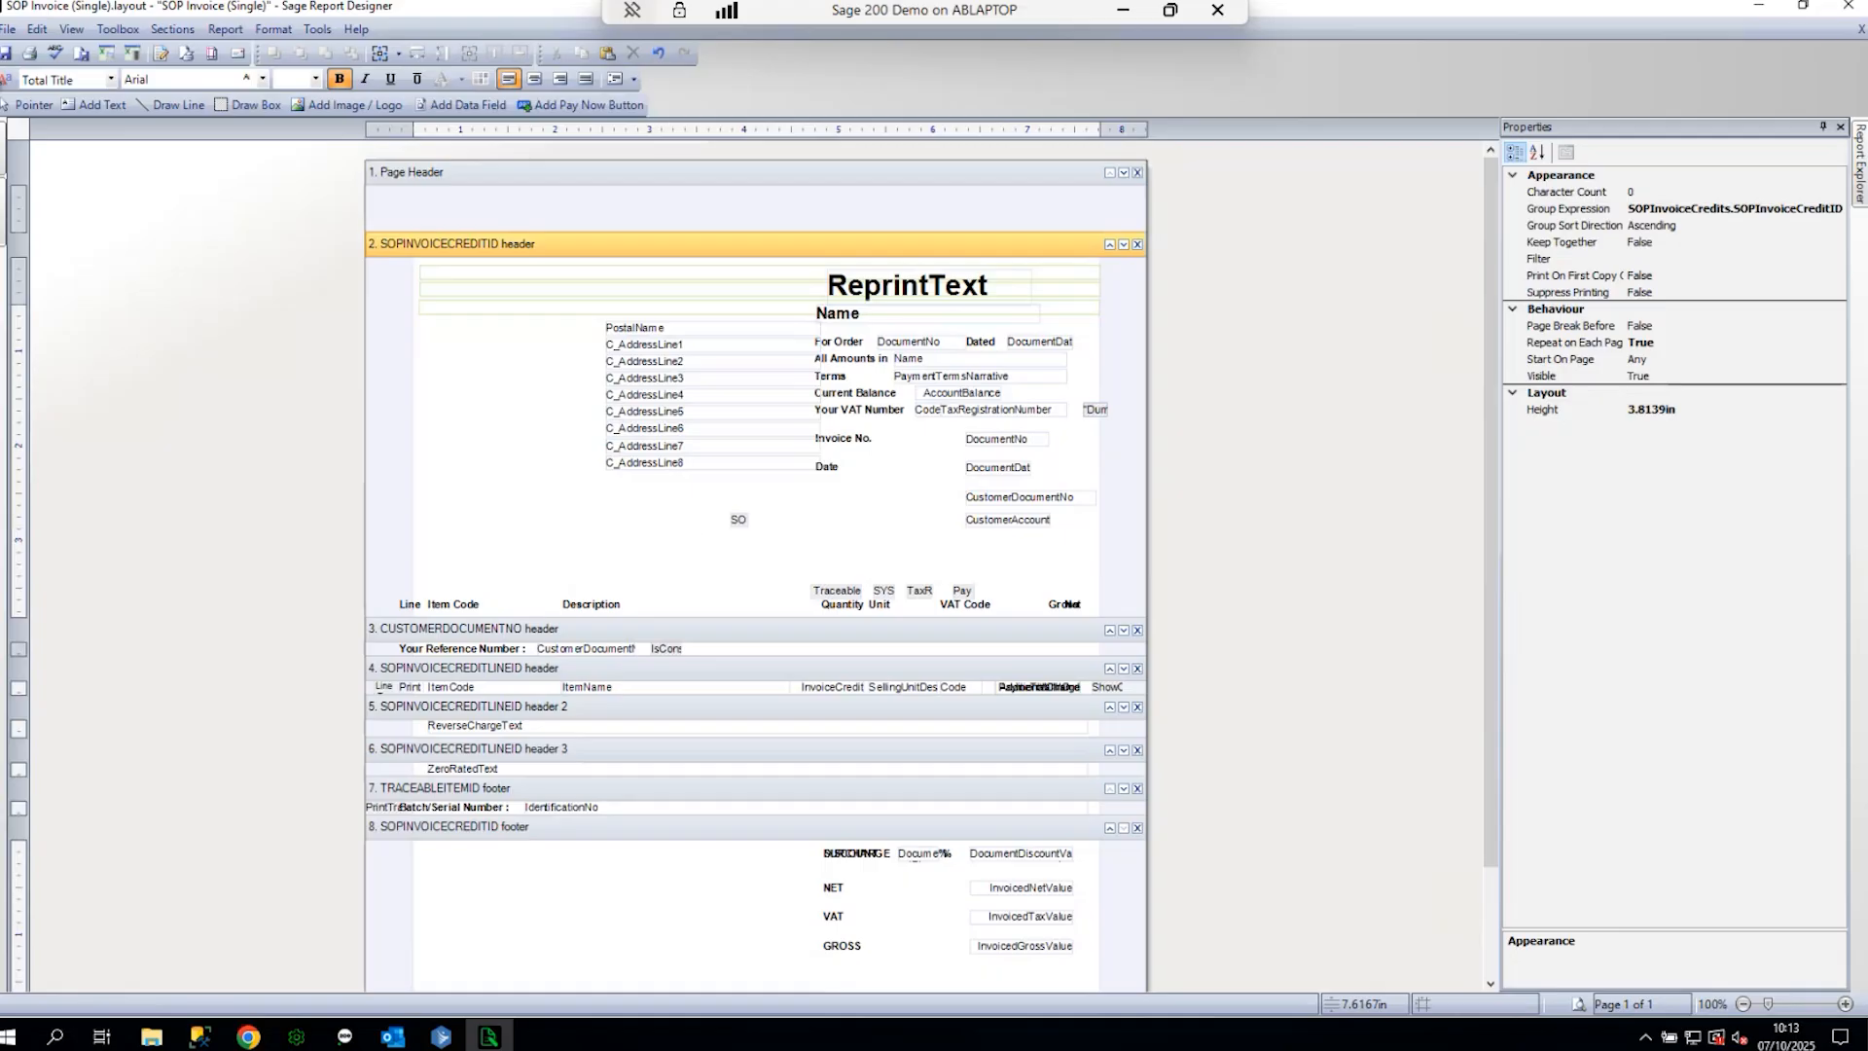
pyautogui.click(8, 31)
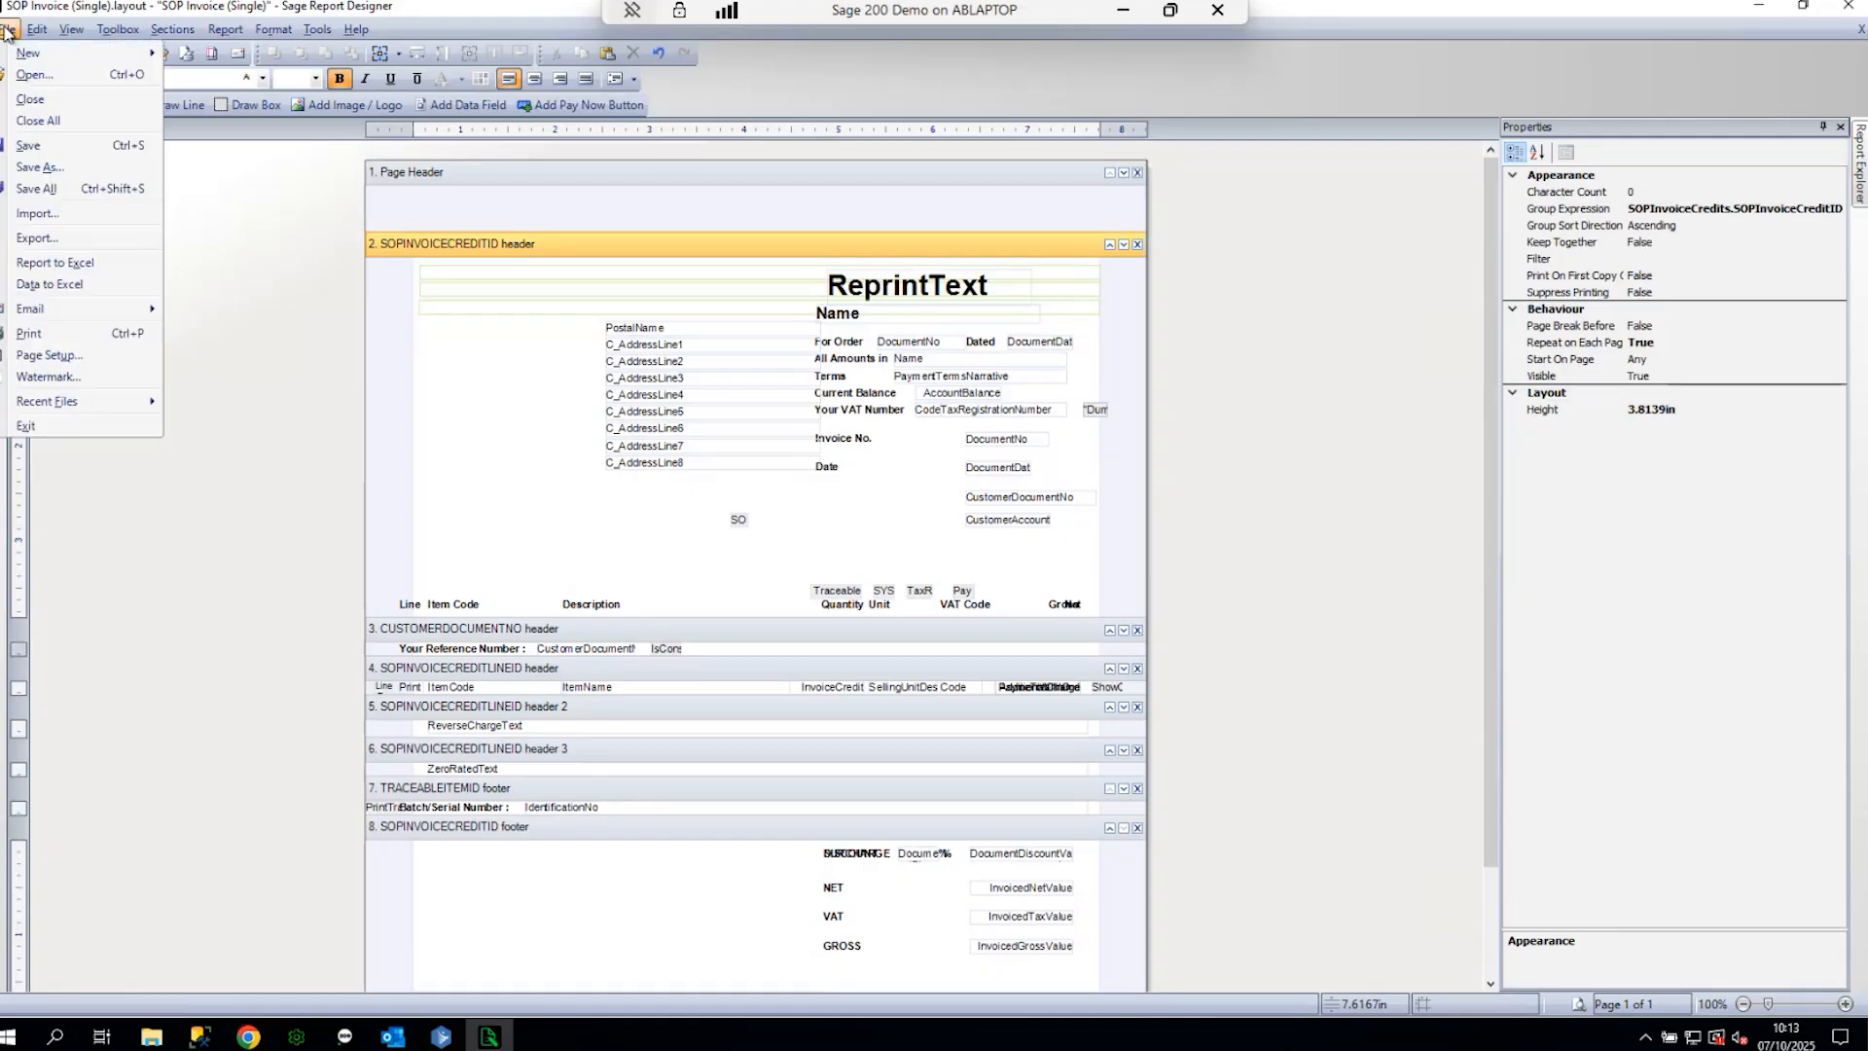
# - Save the layout as 'Cherrie SOP Invoice (Single)' in custom layouts and close it
pyautogui.click(64, 177)
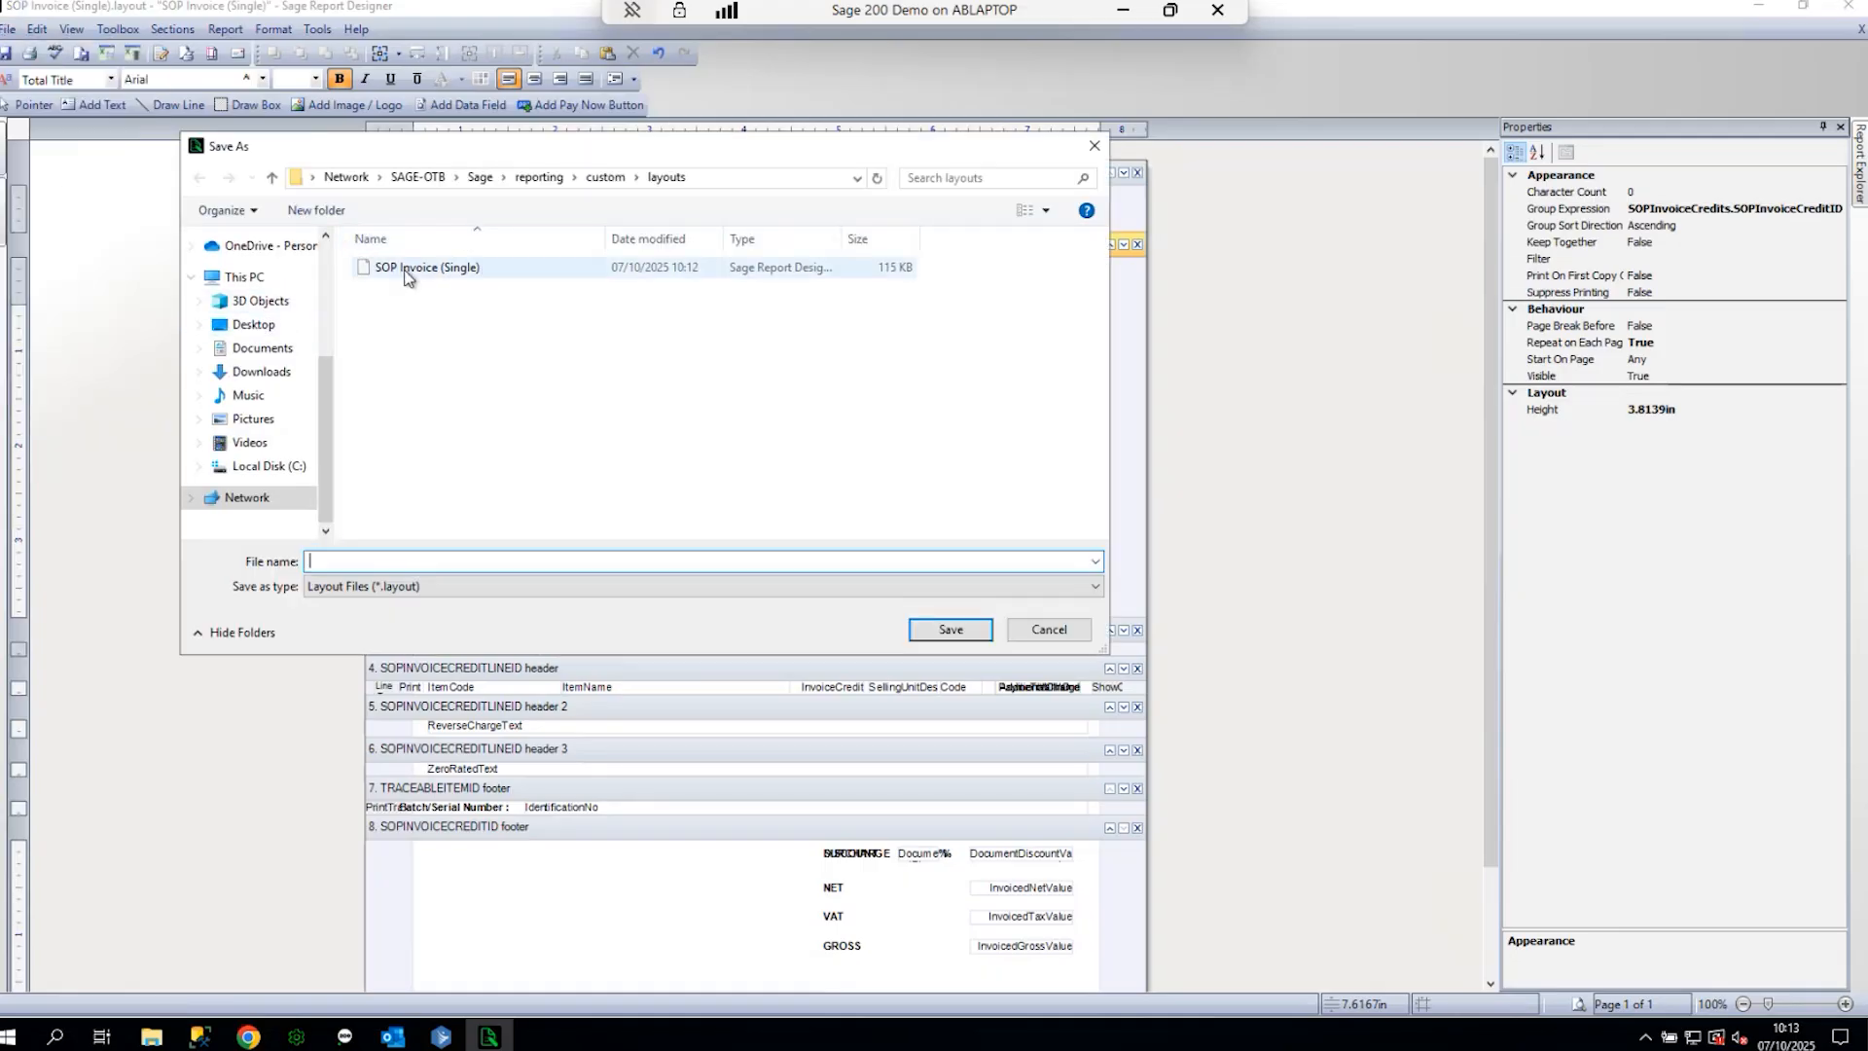
pyautogui.click(407, 277)
pyautogui.click(323, 563)
pyautogui.press('Home')
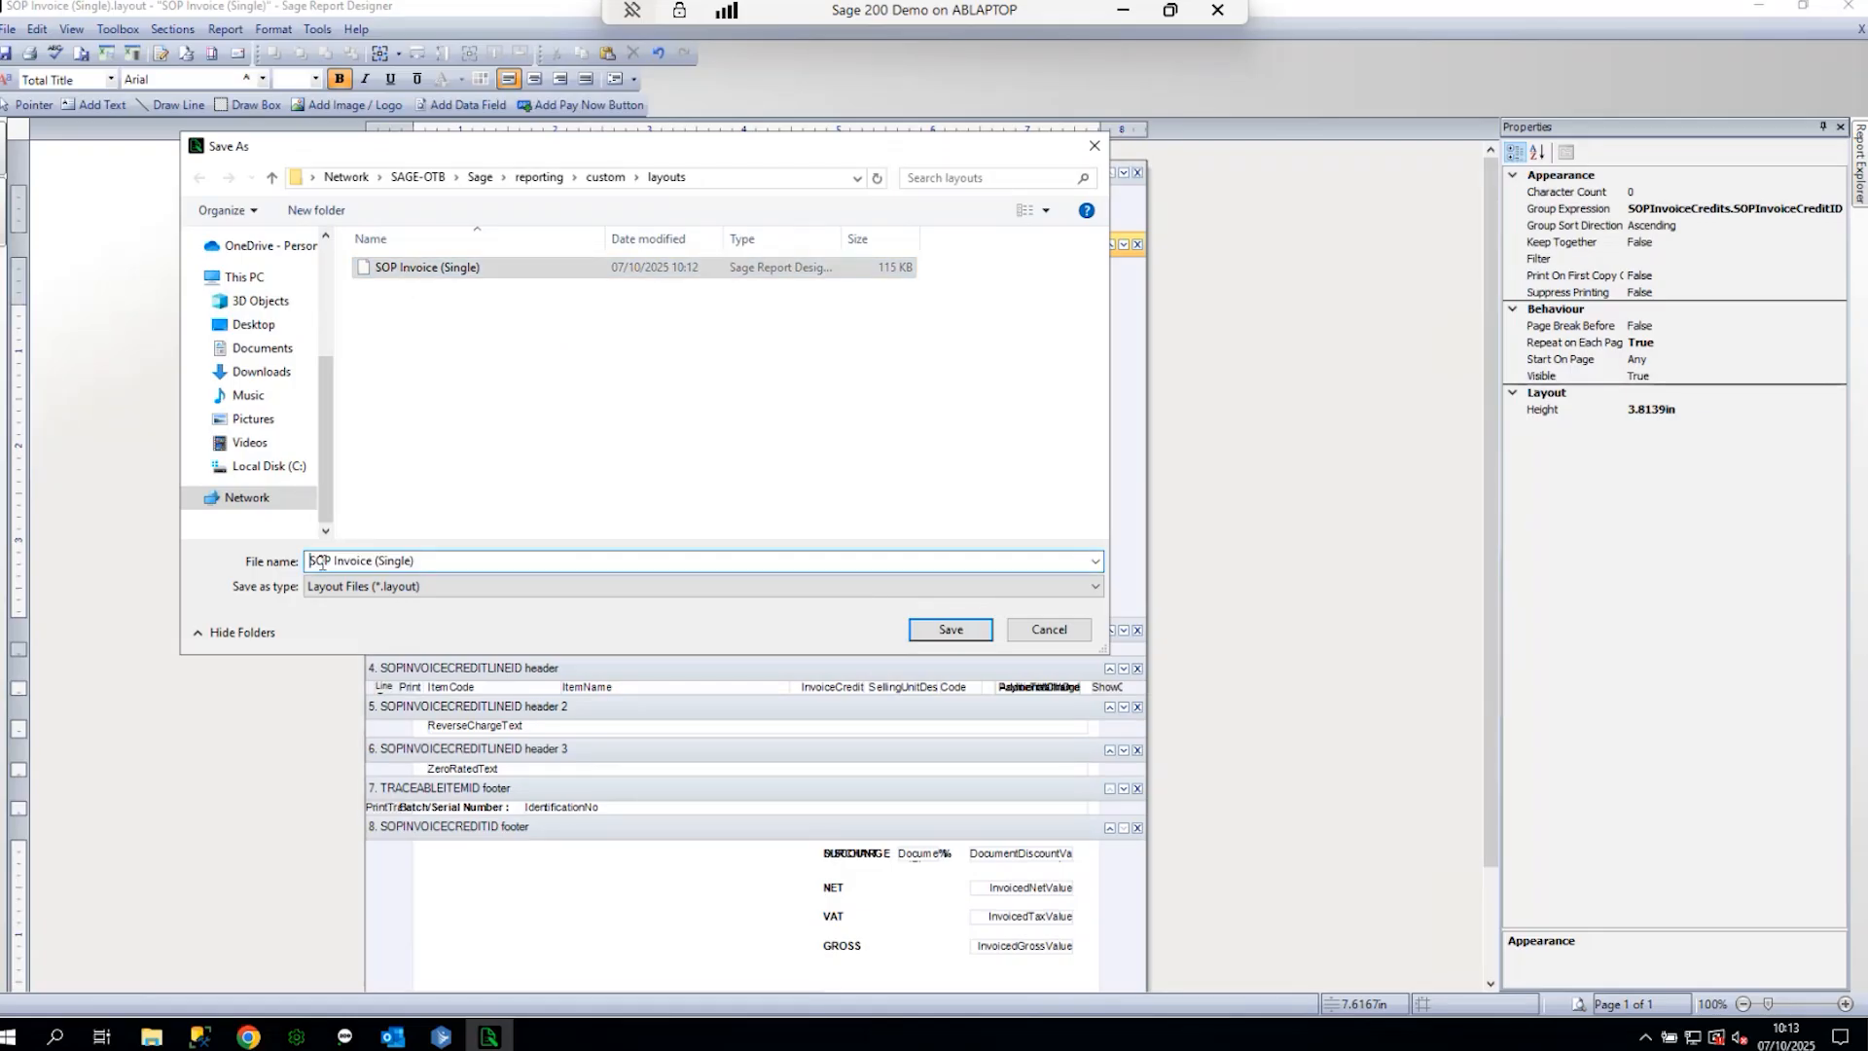
pyautogui.write('Cherrie')
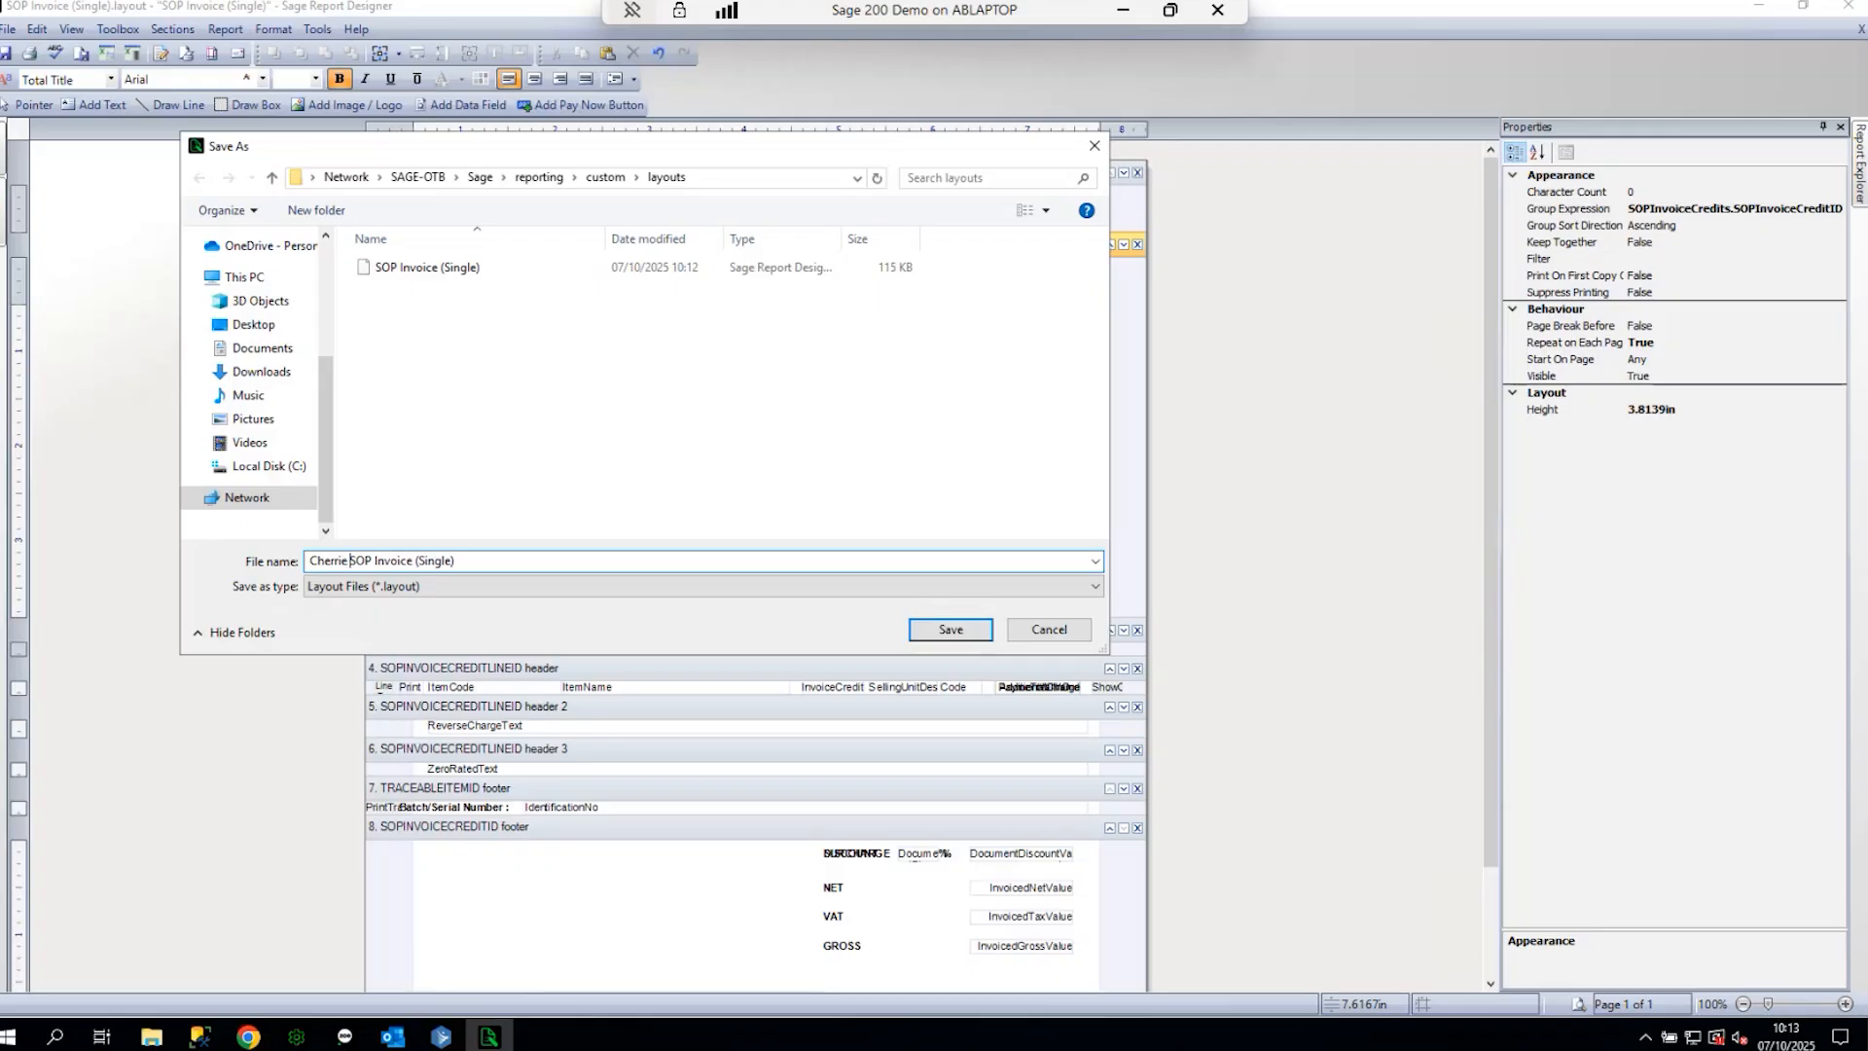
pyautogui.click(945, 633)
pyautogui.click(1861, 29)
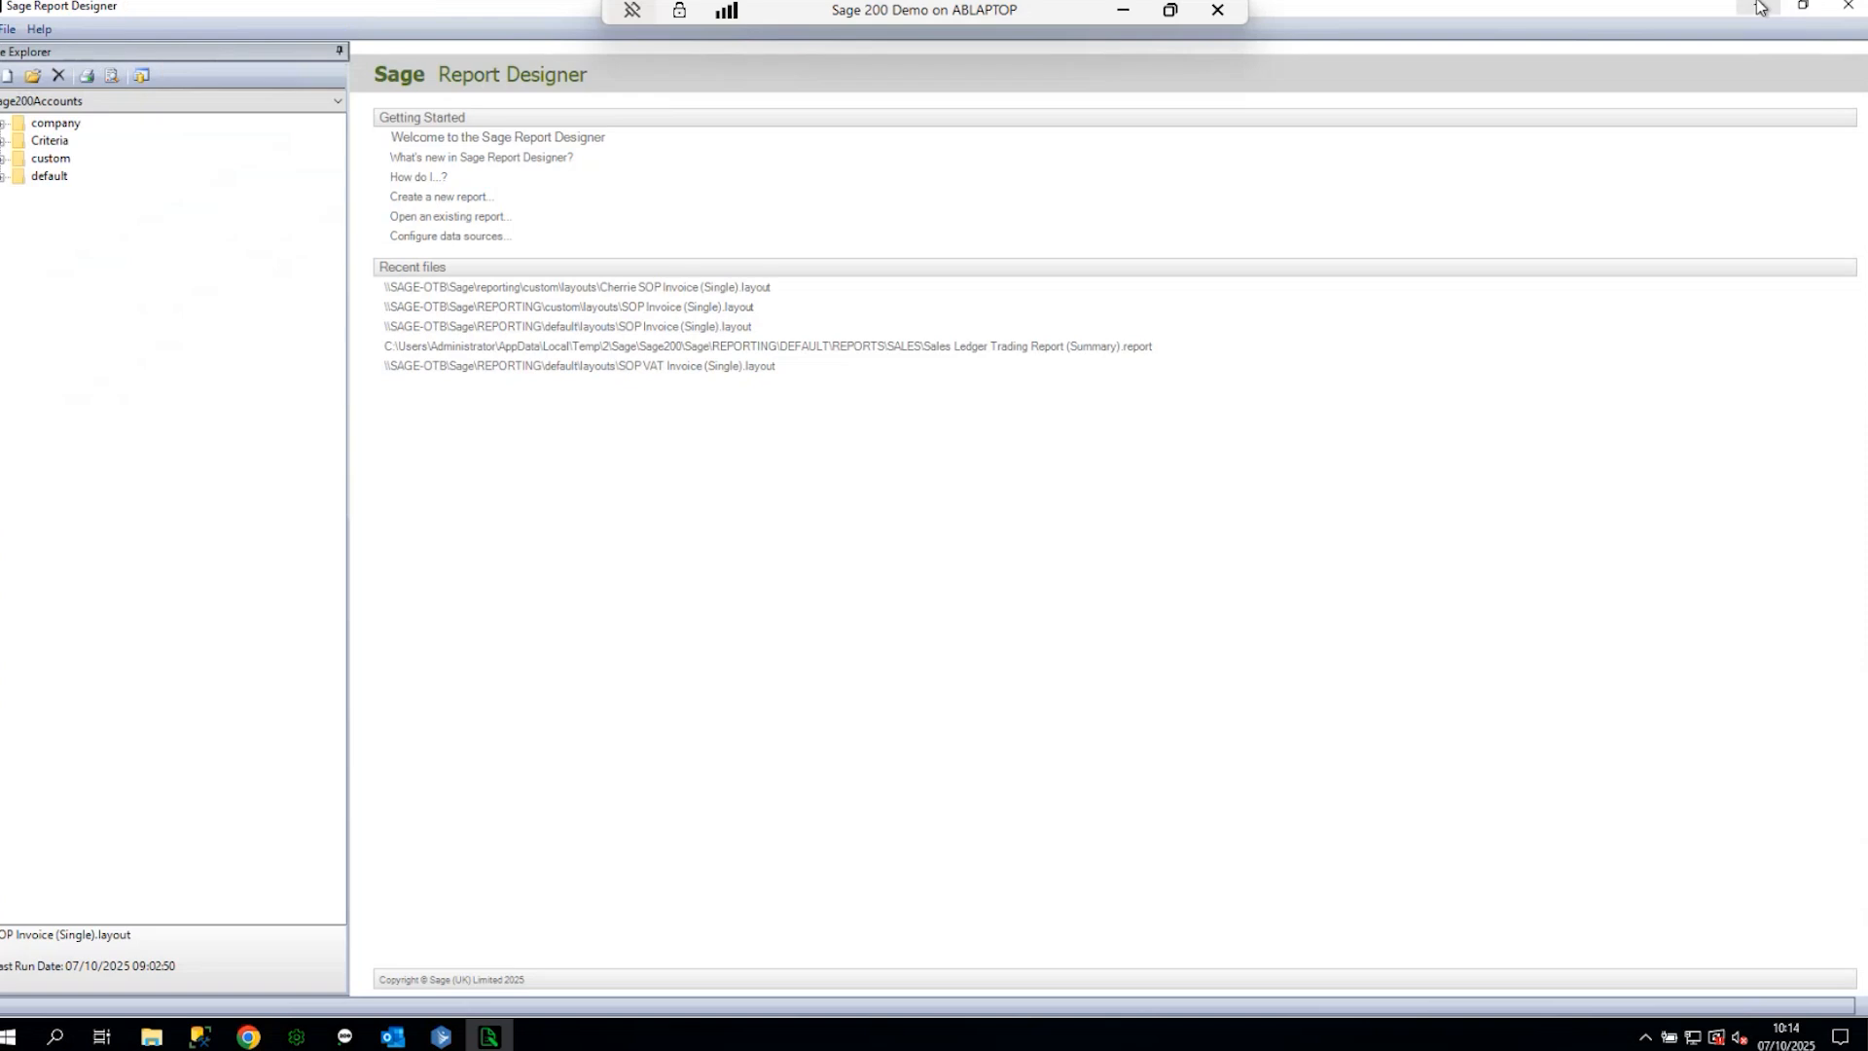
# - Return to Sage 200 and open Maintain Invoice Layouts under SOP Maintenance
pyautogui.click(1766, 6)
pyautogui.click(146, 302)
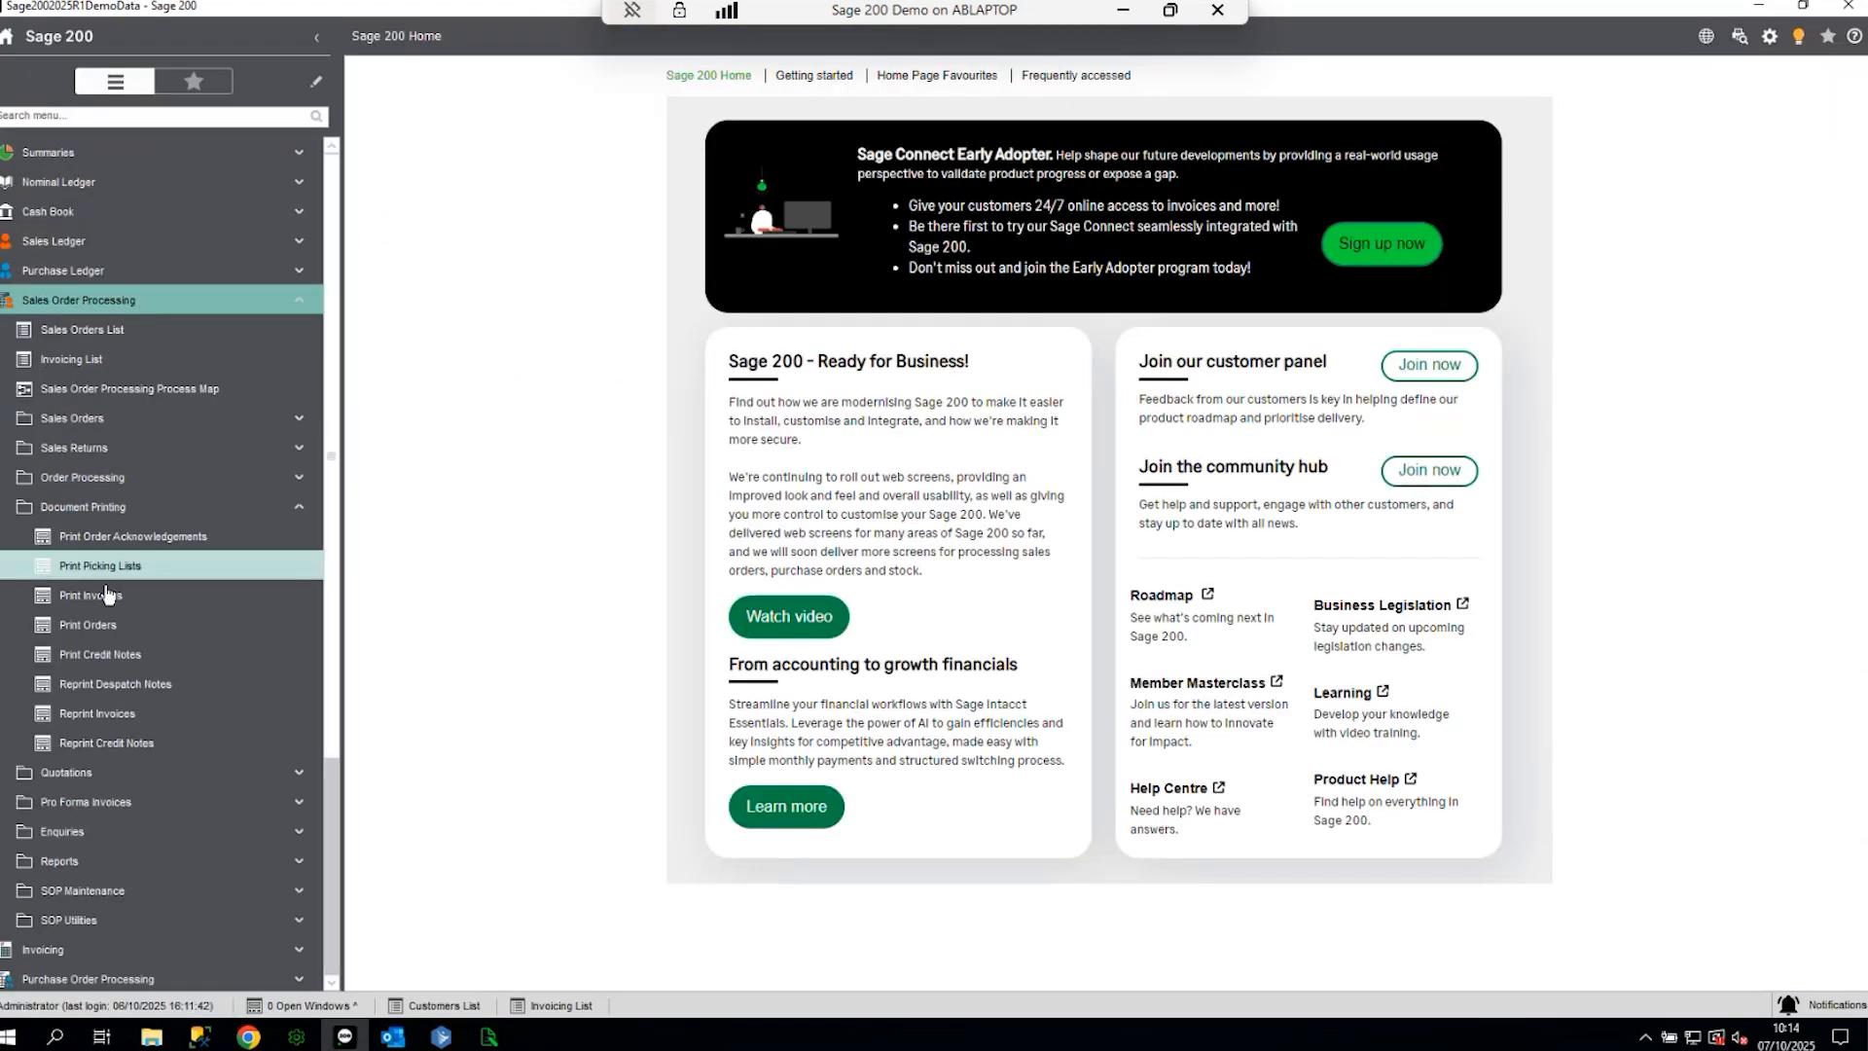
pyautogui.click(112, 514)
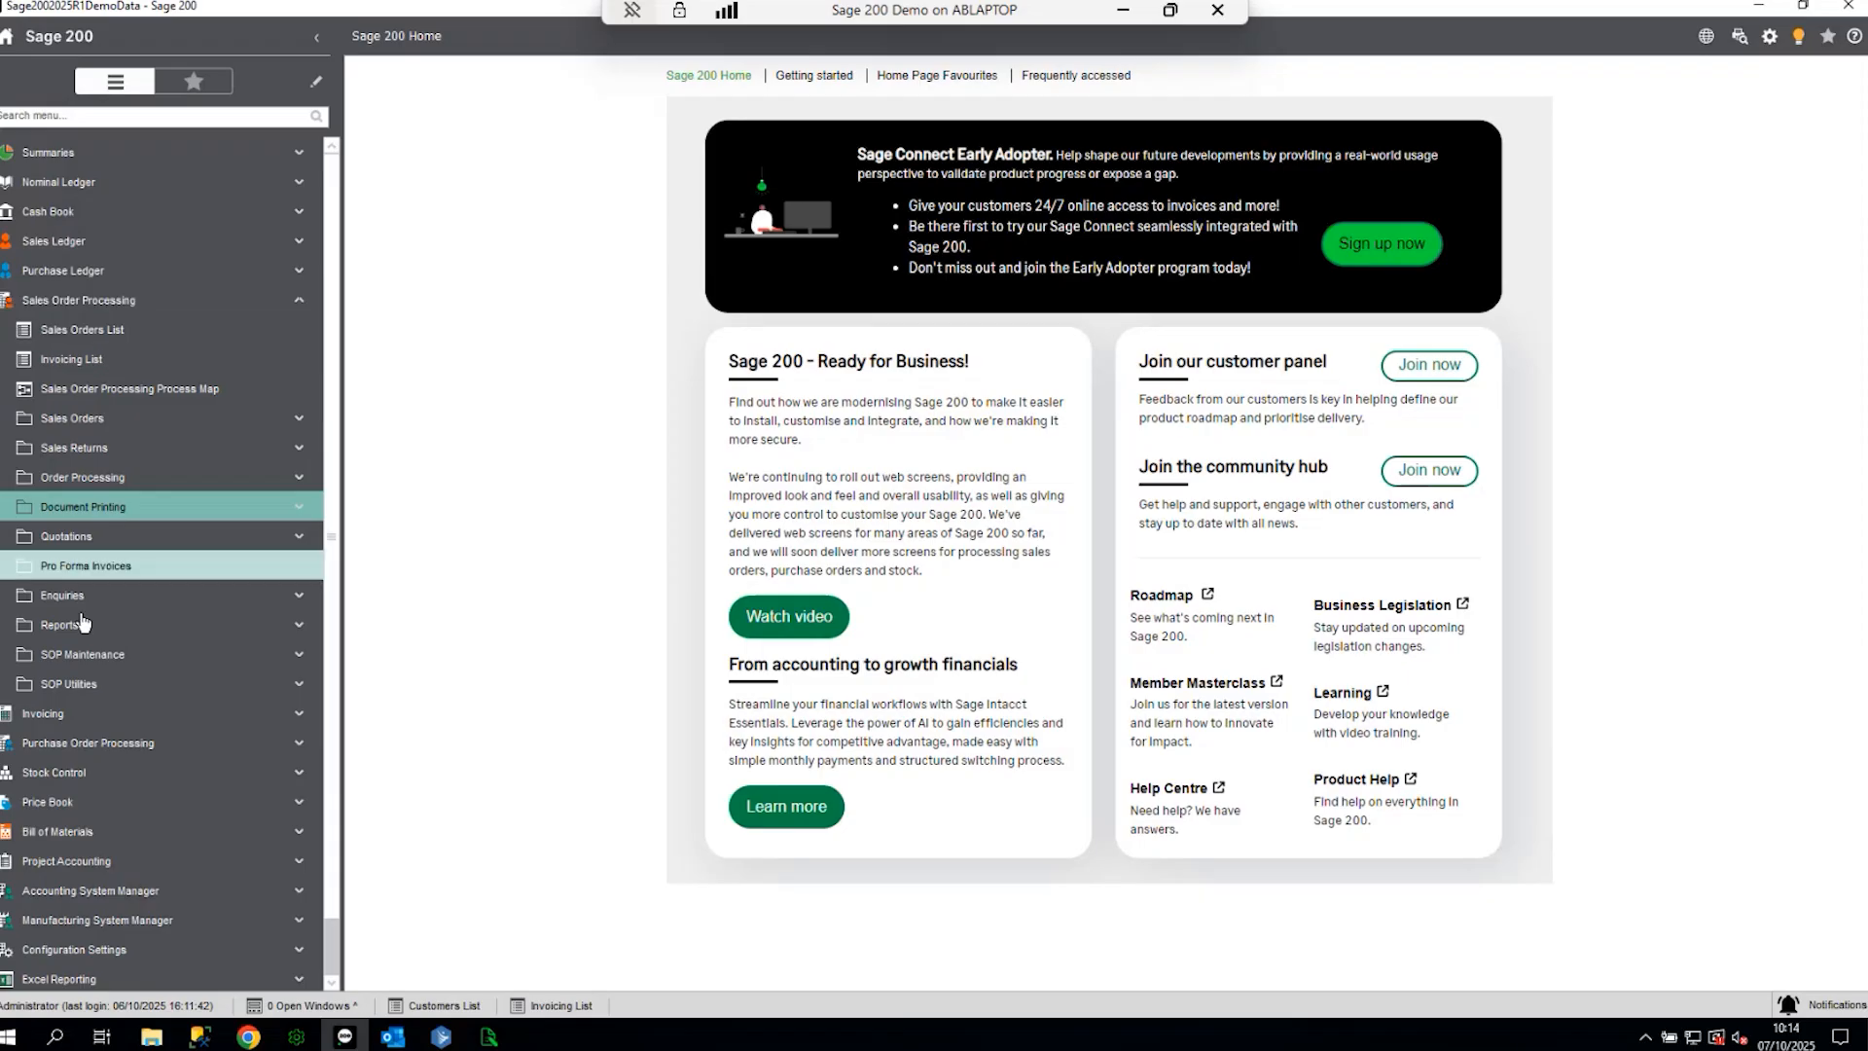
pyautogui.click(88, 657)
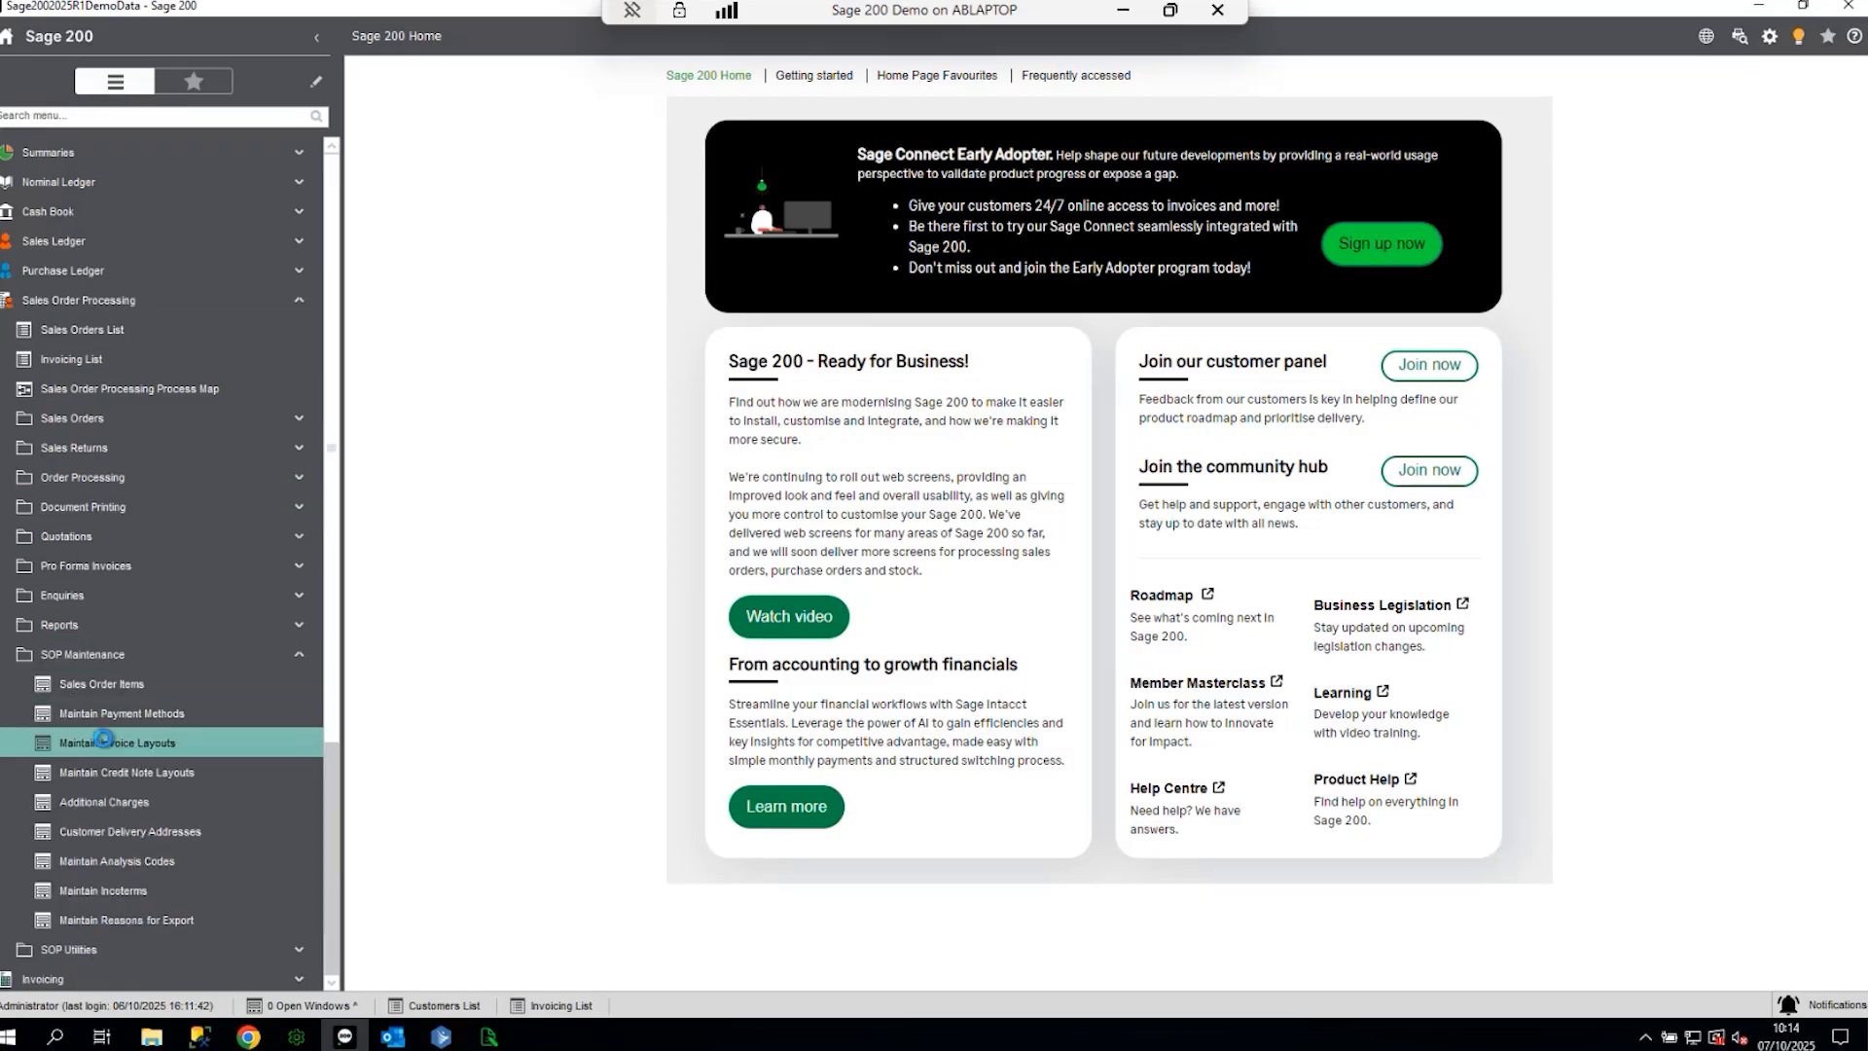
pyautogui.click(699, 699)
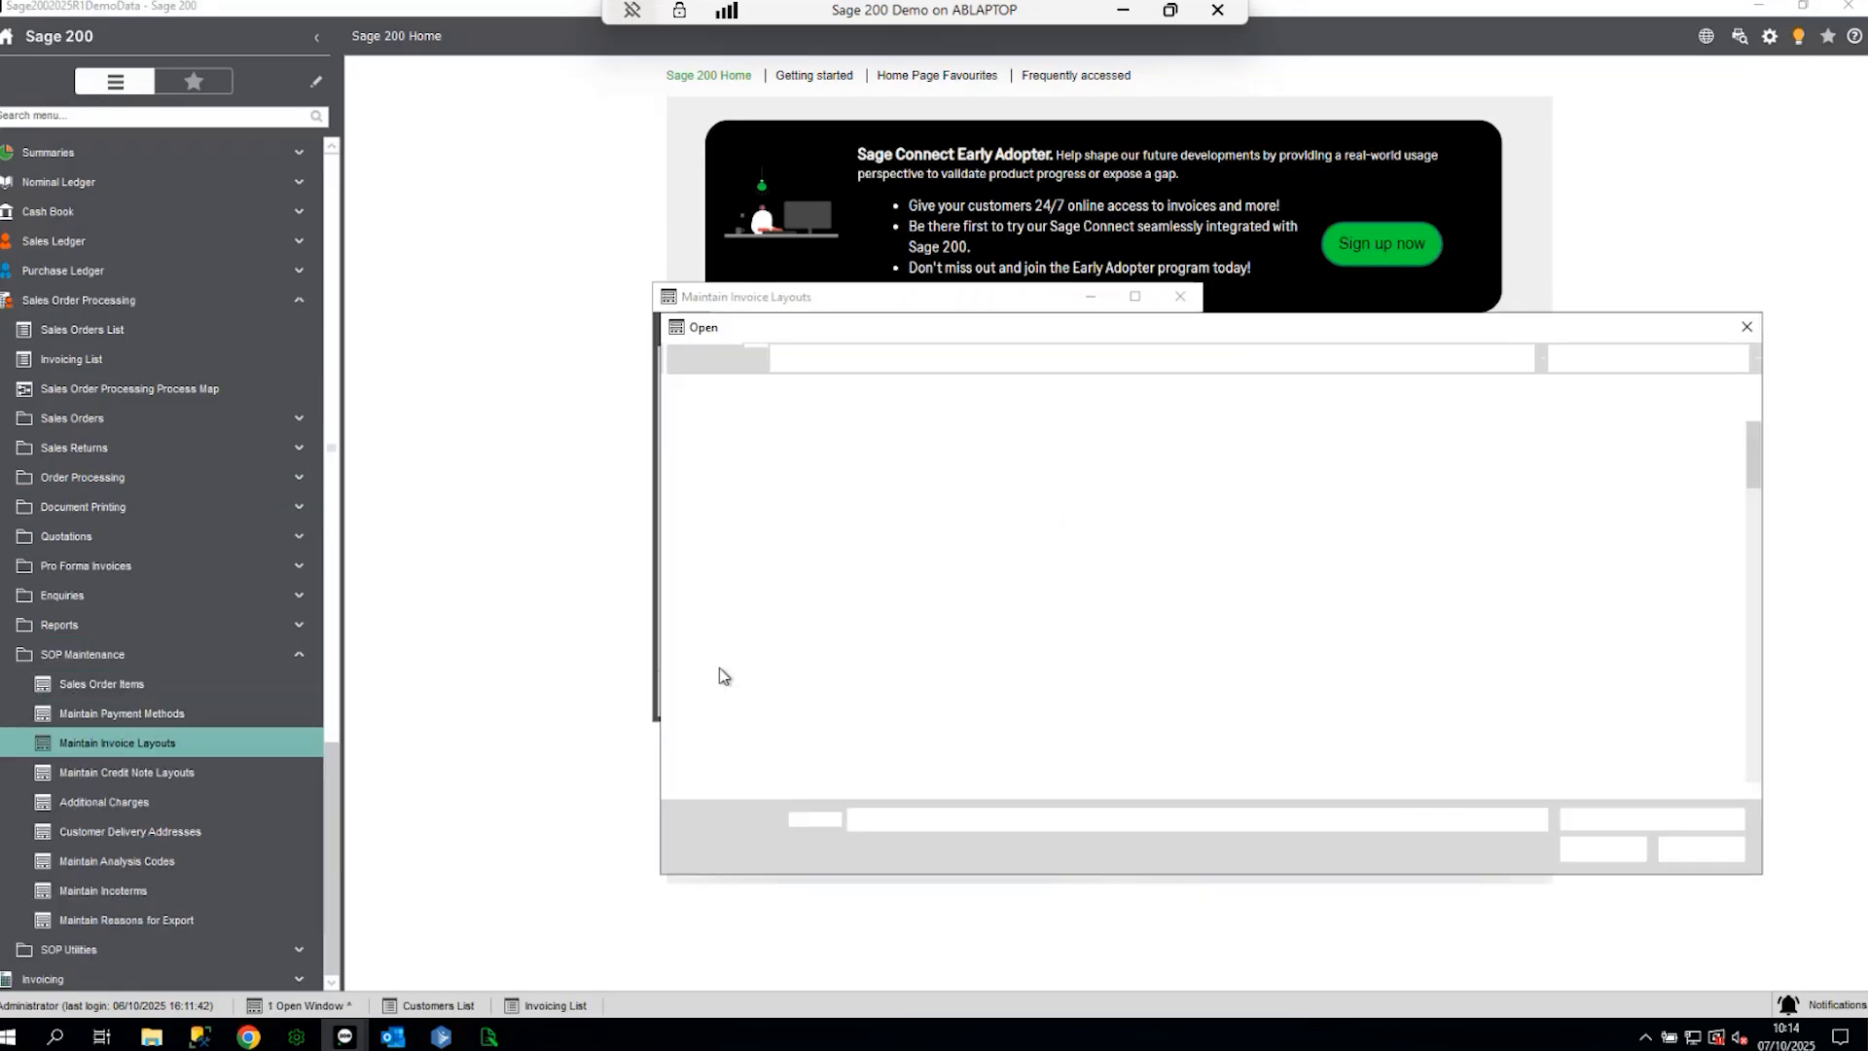
# - Add Cherrie SOP Invoice (Single) from custom\layouts as an invoice layout, then close
pyautogui.click(1026, 358)
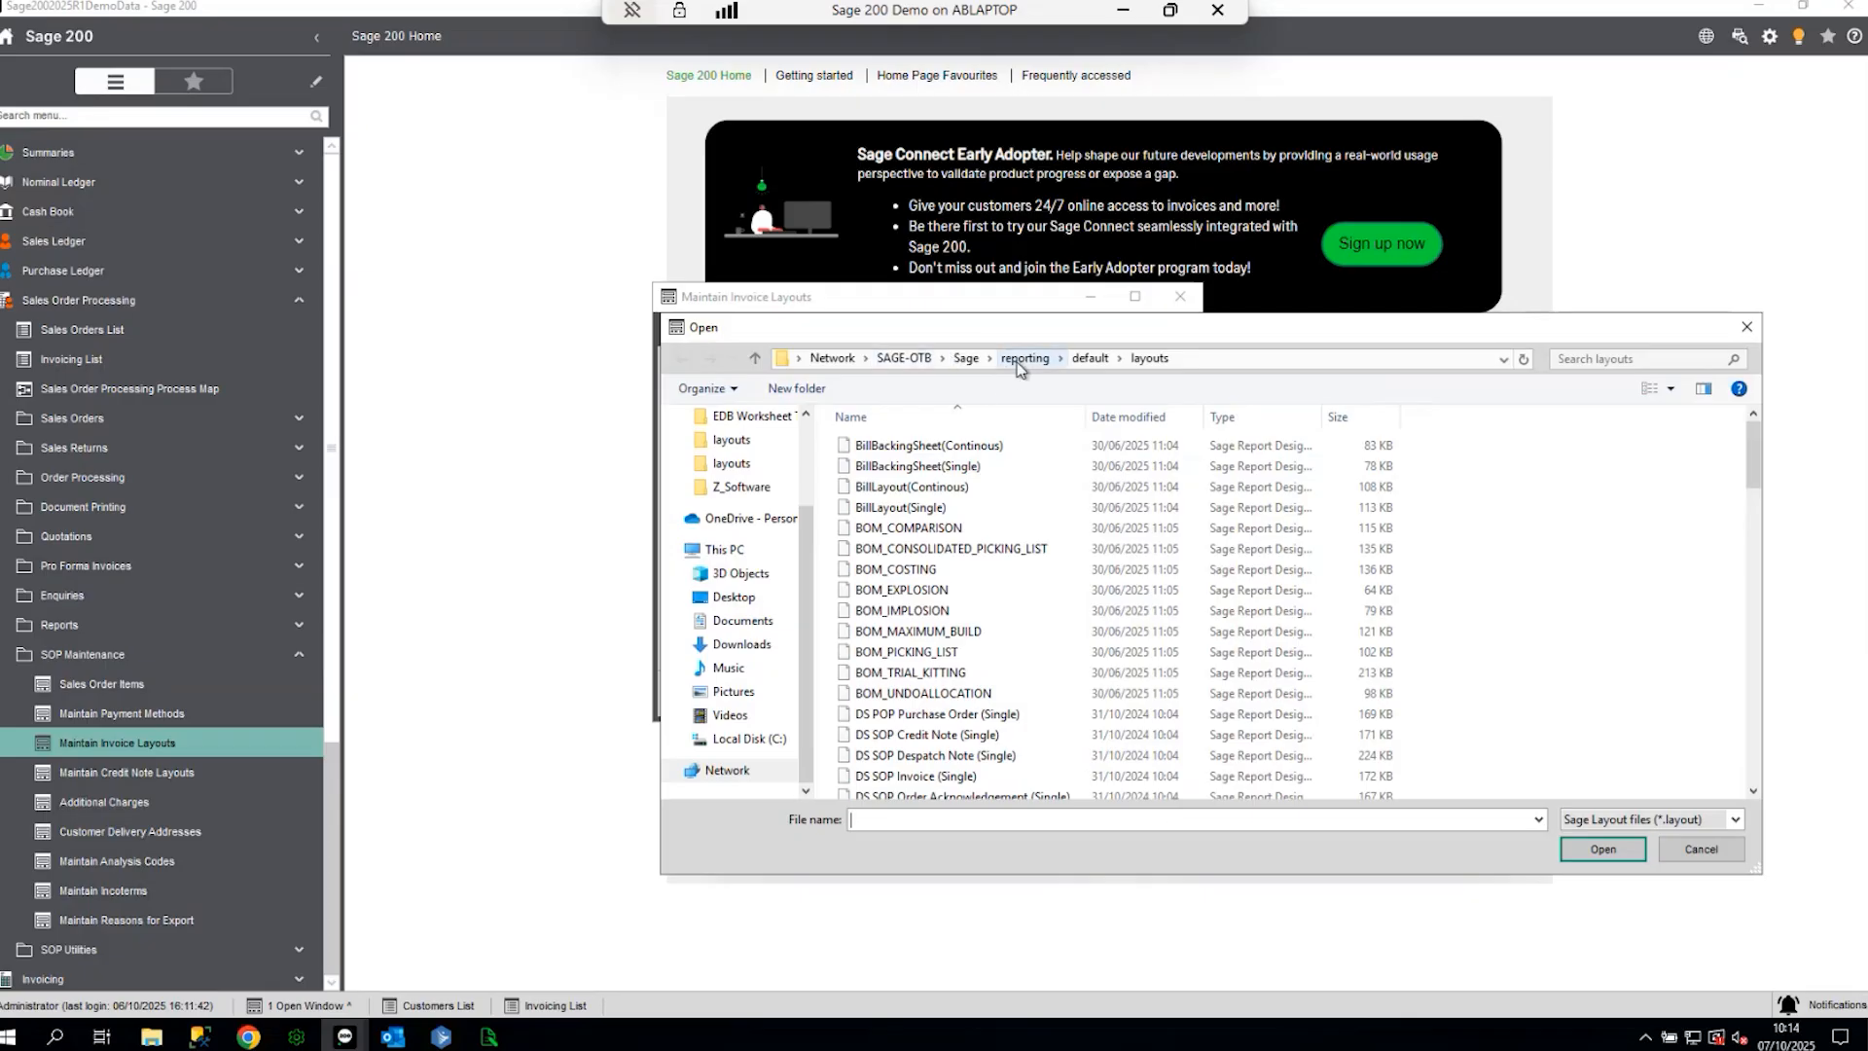
pyautogui.doubleClick(903, 487)
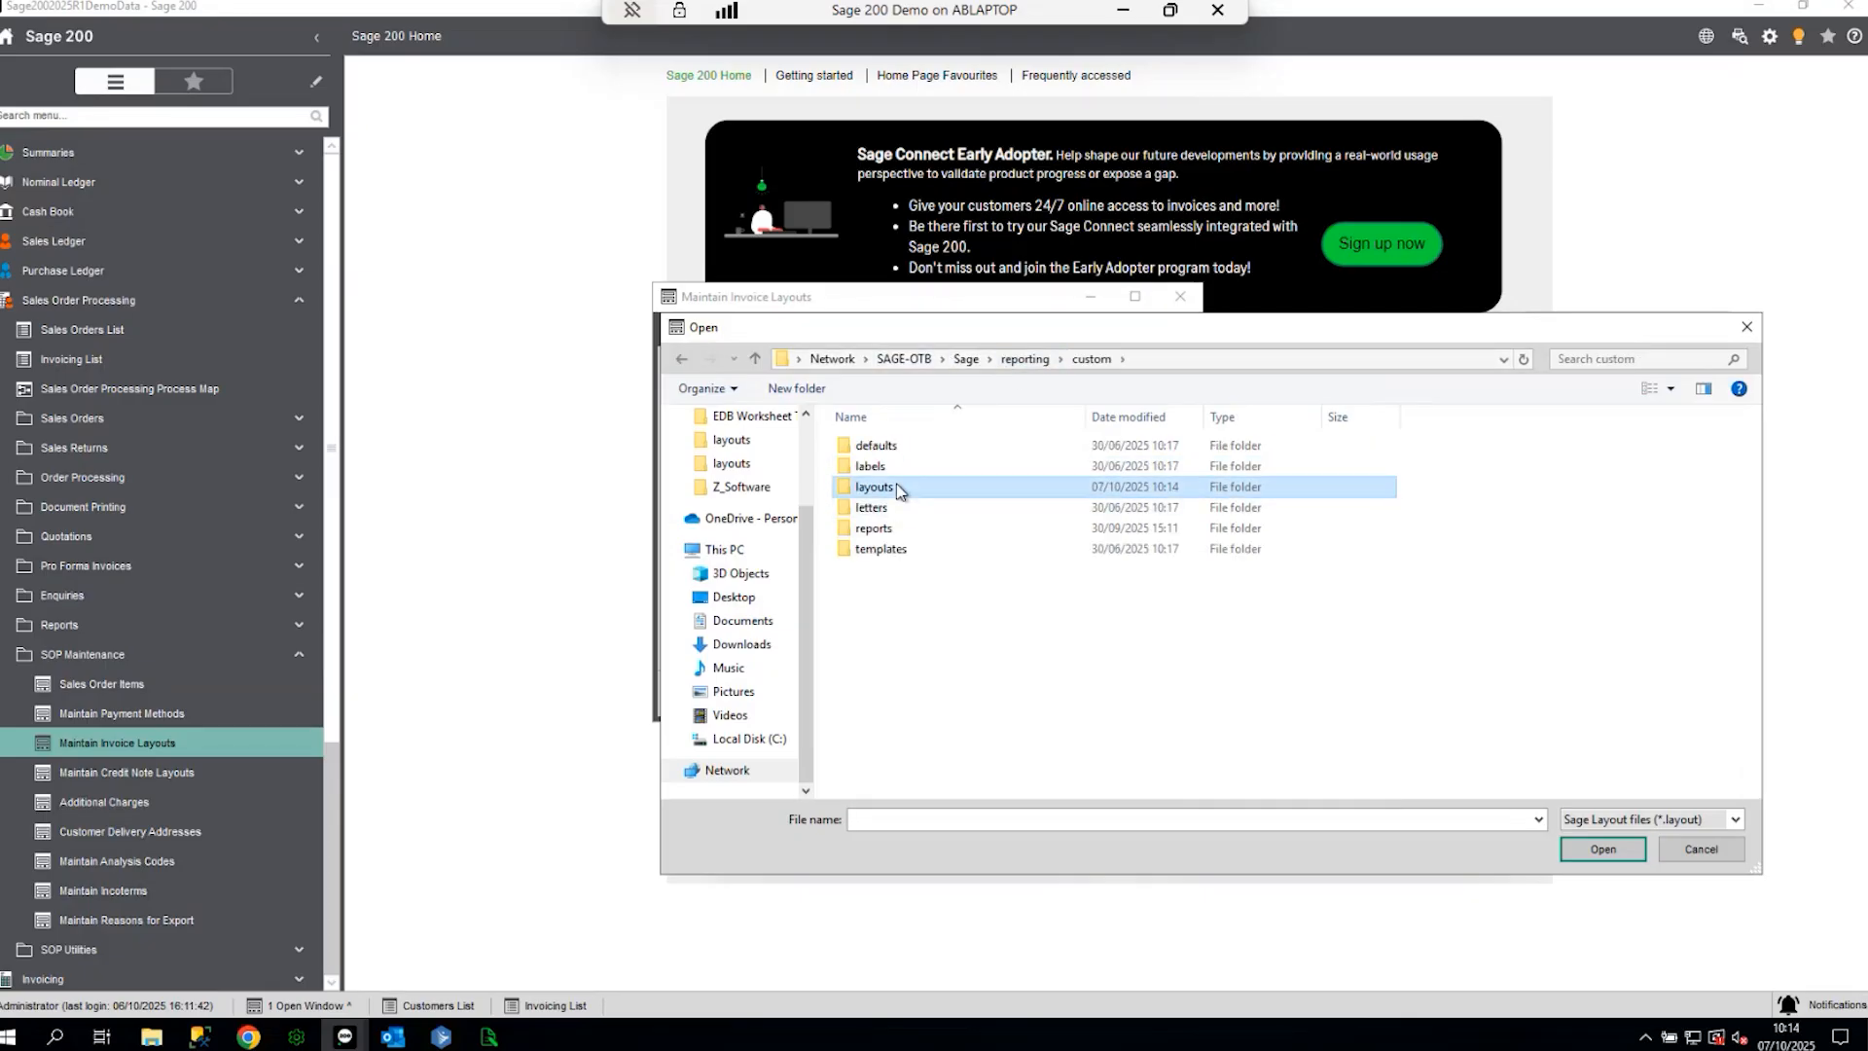
pyautogui.doubleClick(866, 486)
pyautogui.click(901, 444)
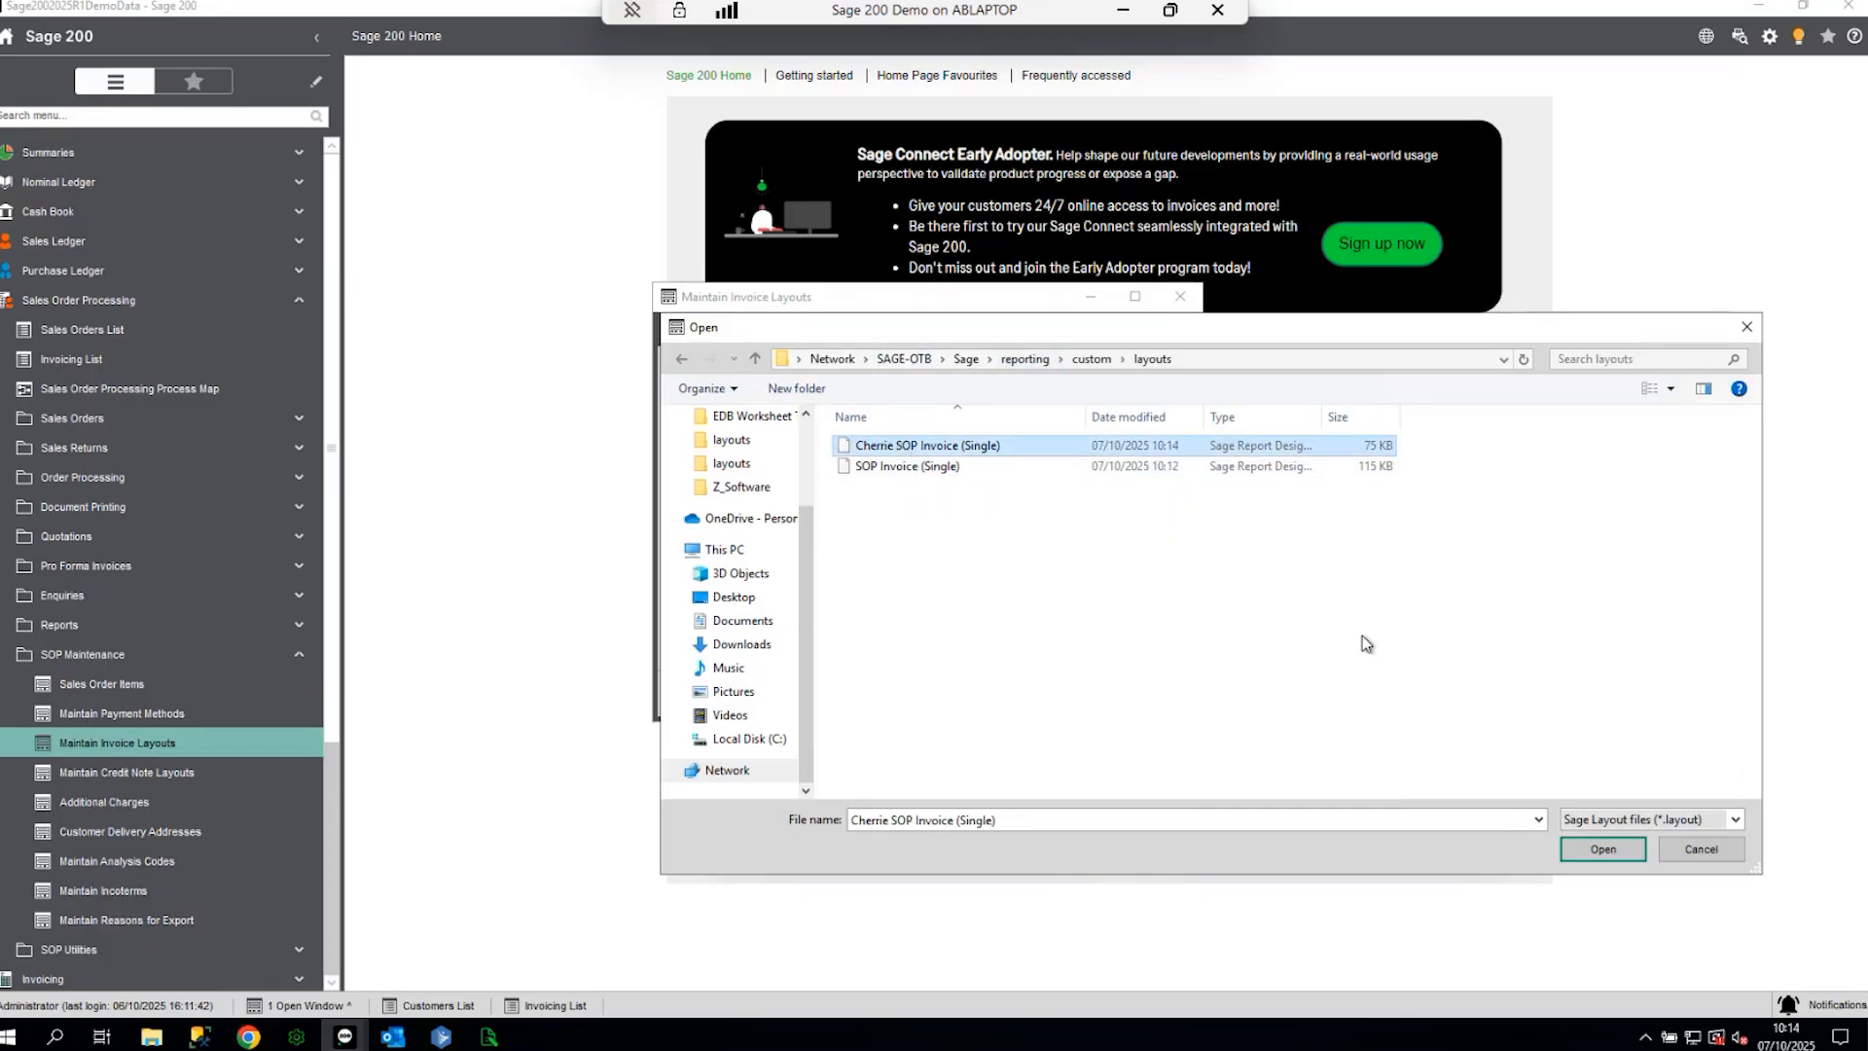
pyautogui.click(1567, 844)
pyautogui.click(1156, 693)
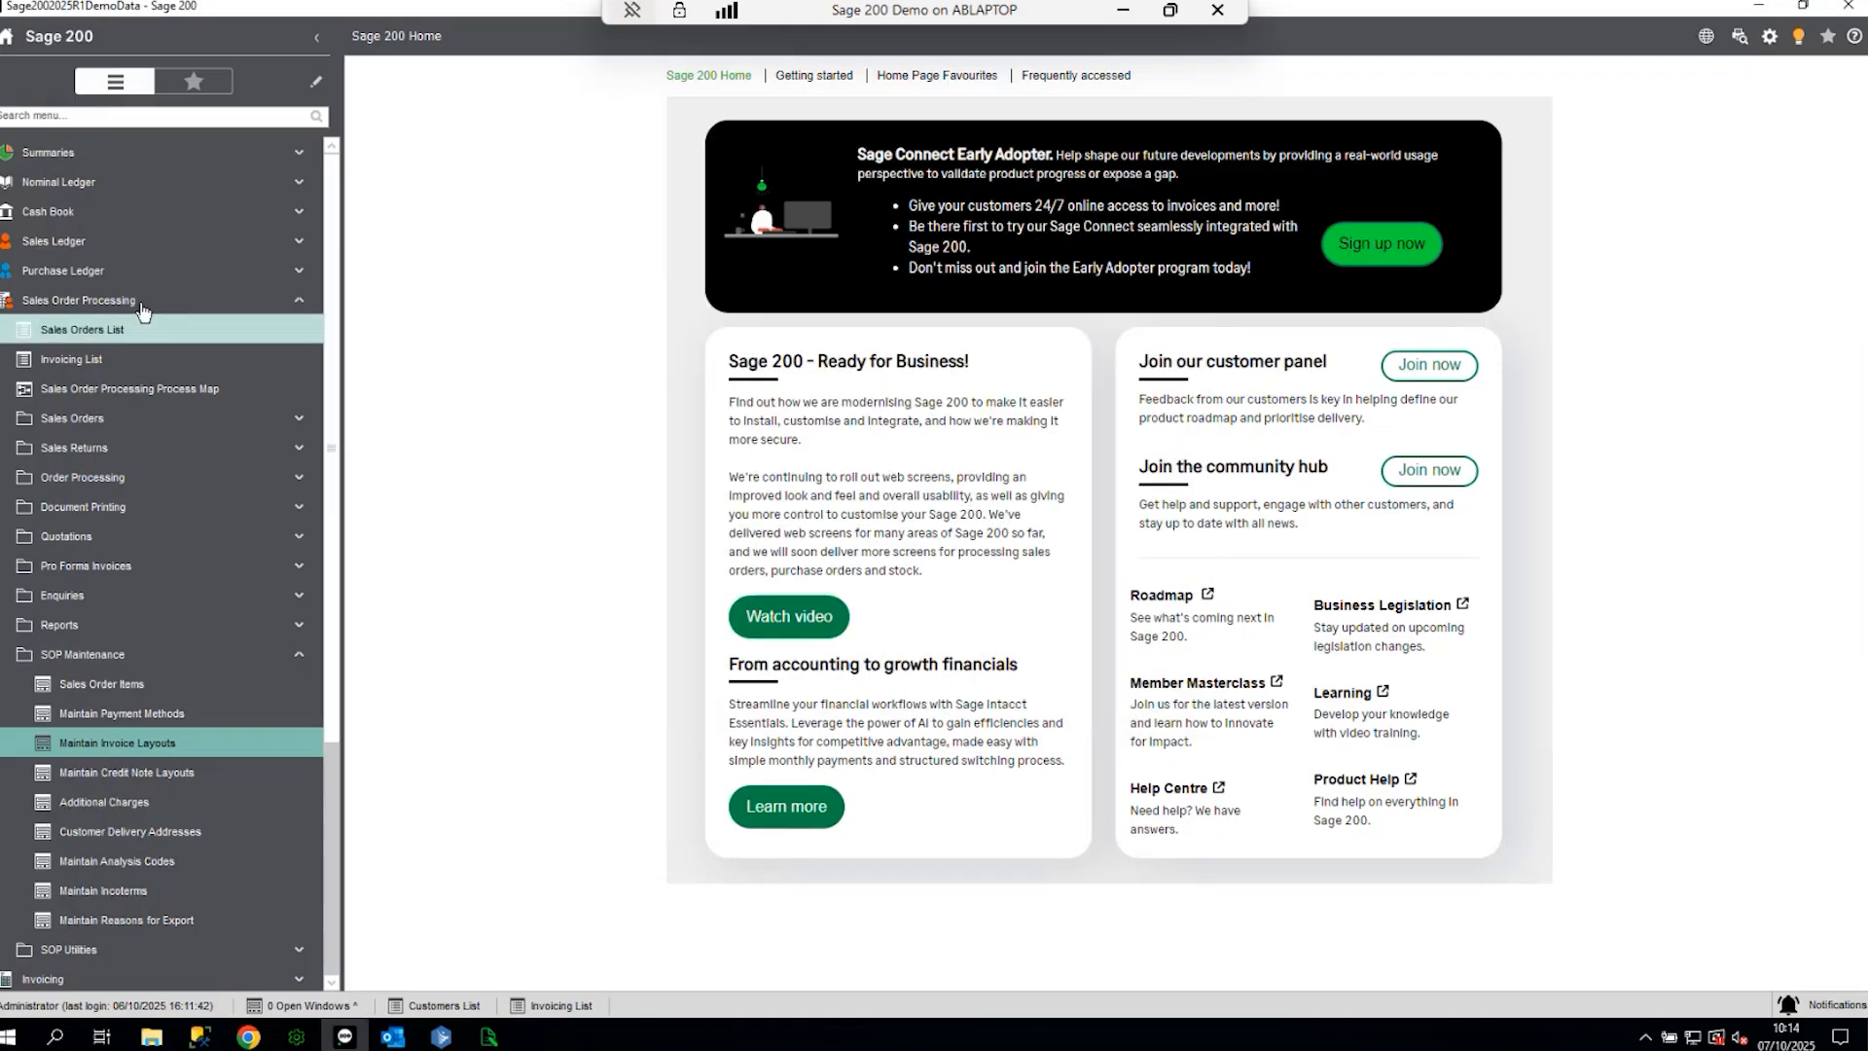
pyautogui.click(132, 243)
pyautogui.click(78, 270)
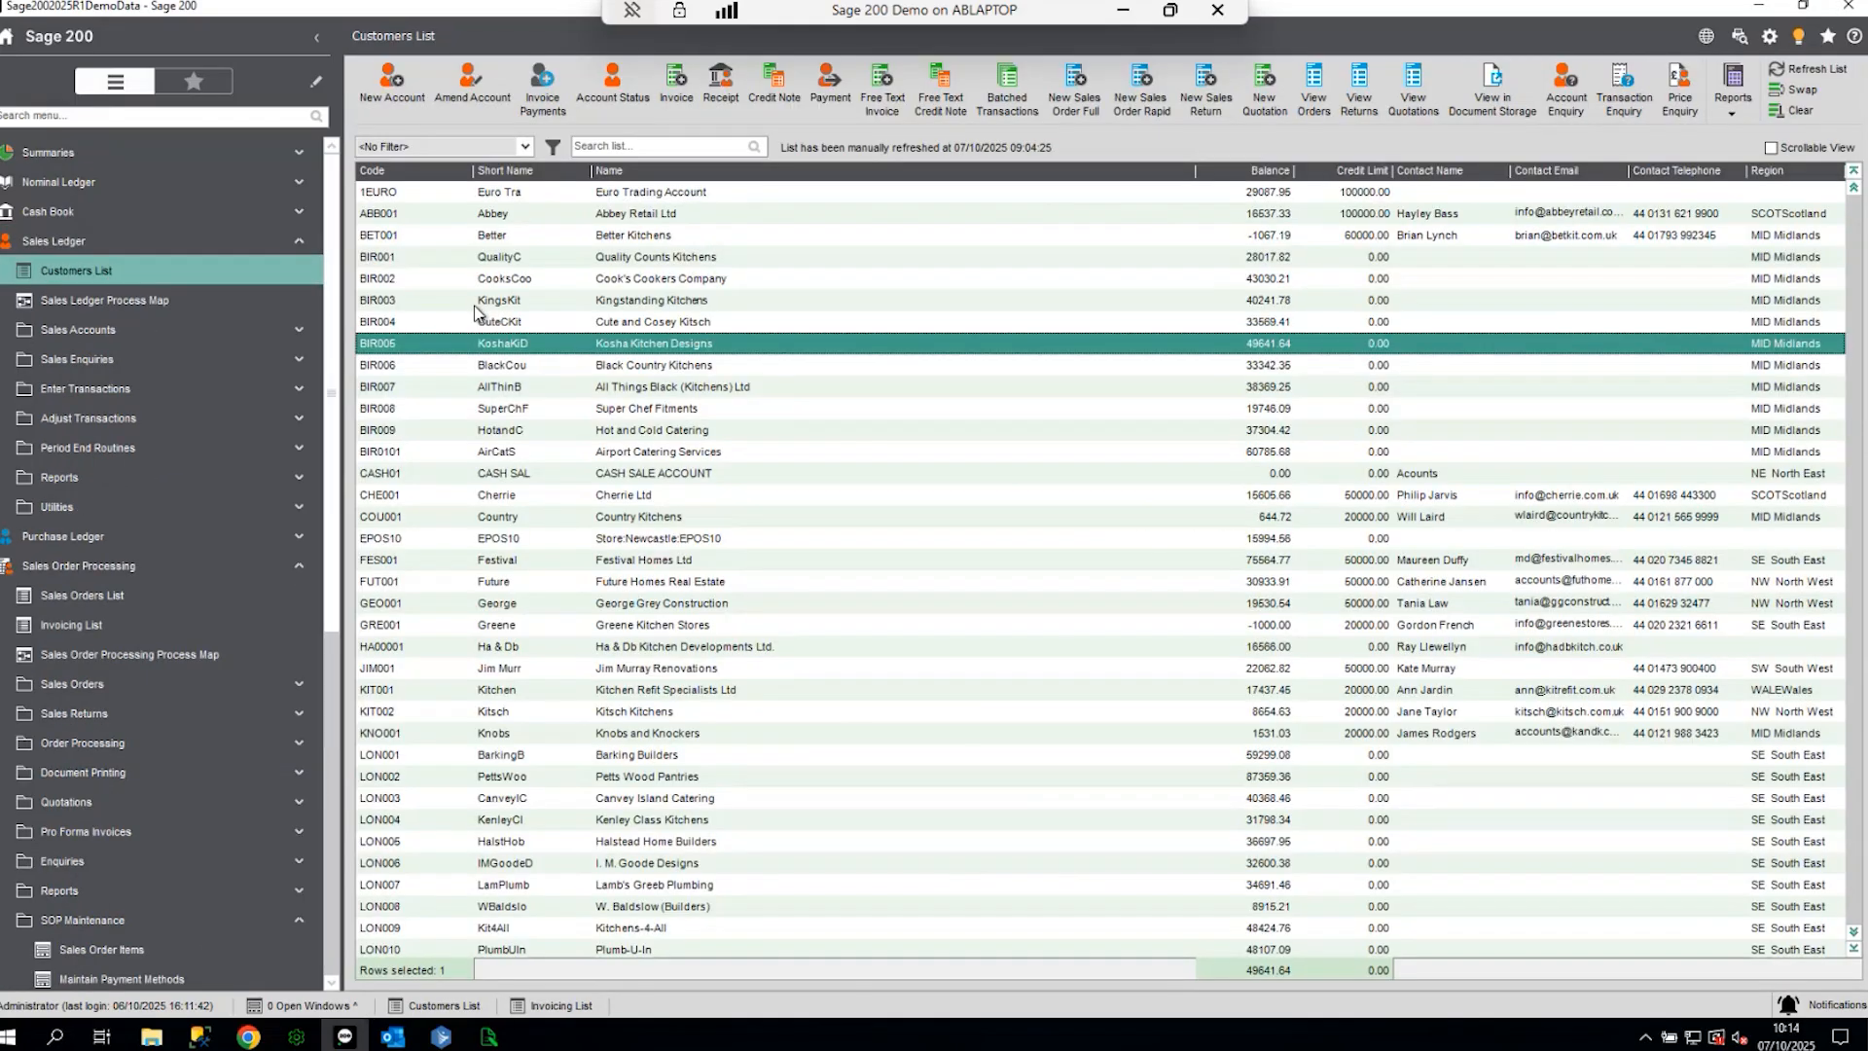
pyautogui.click(562, 524)
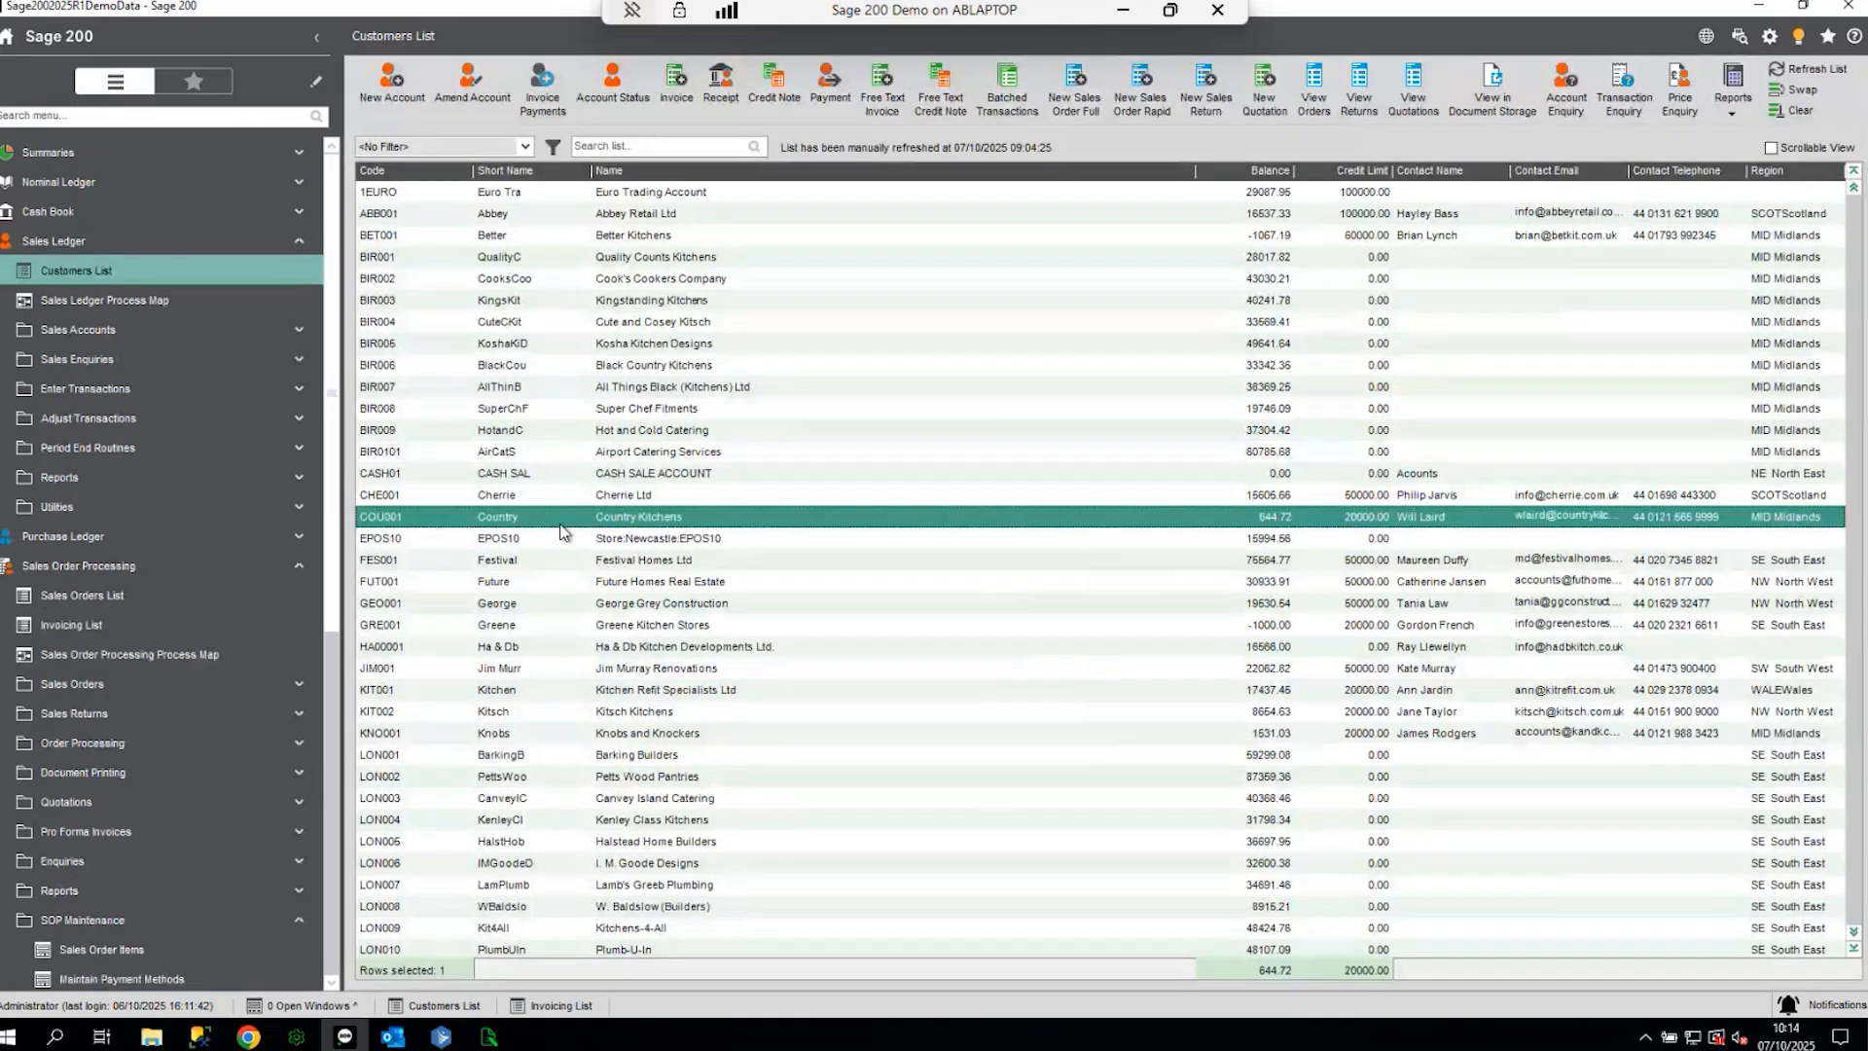
pyautogui.click(560, 494)
pyautogui.click(472, 86)
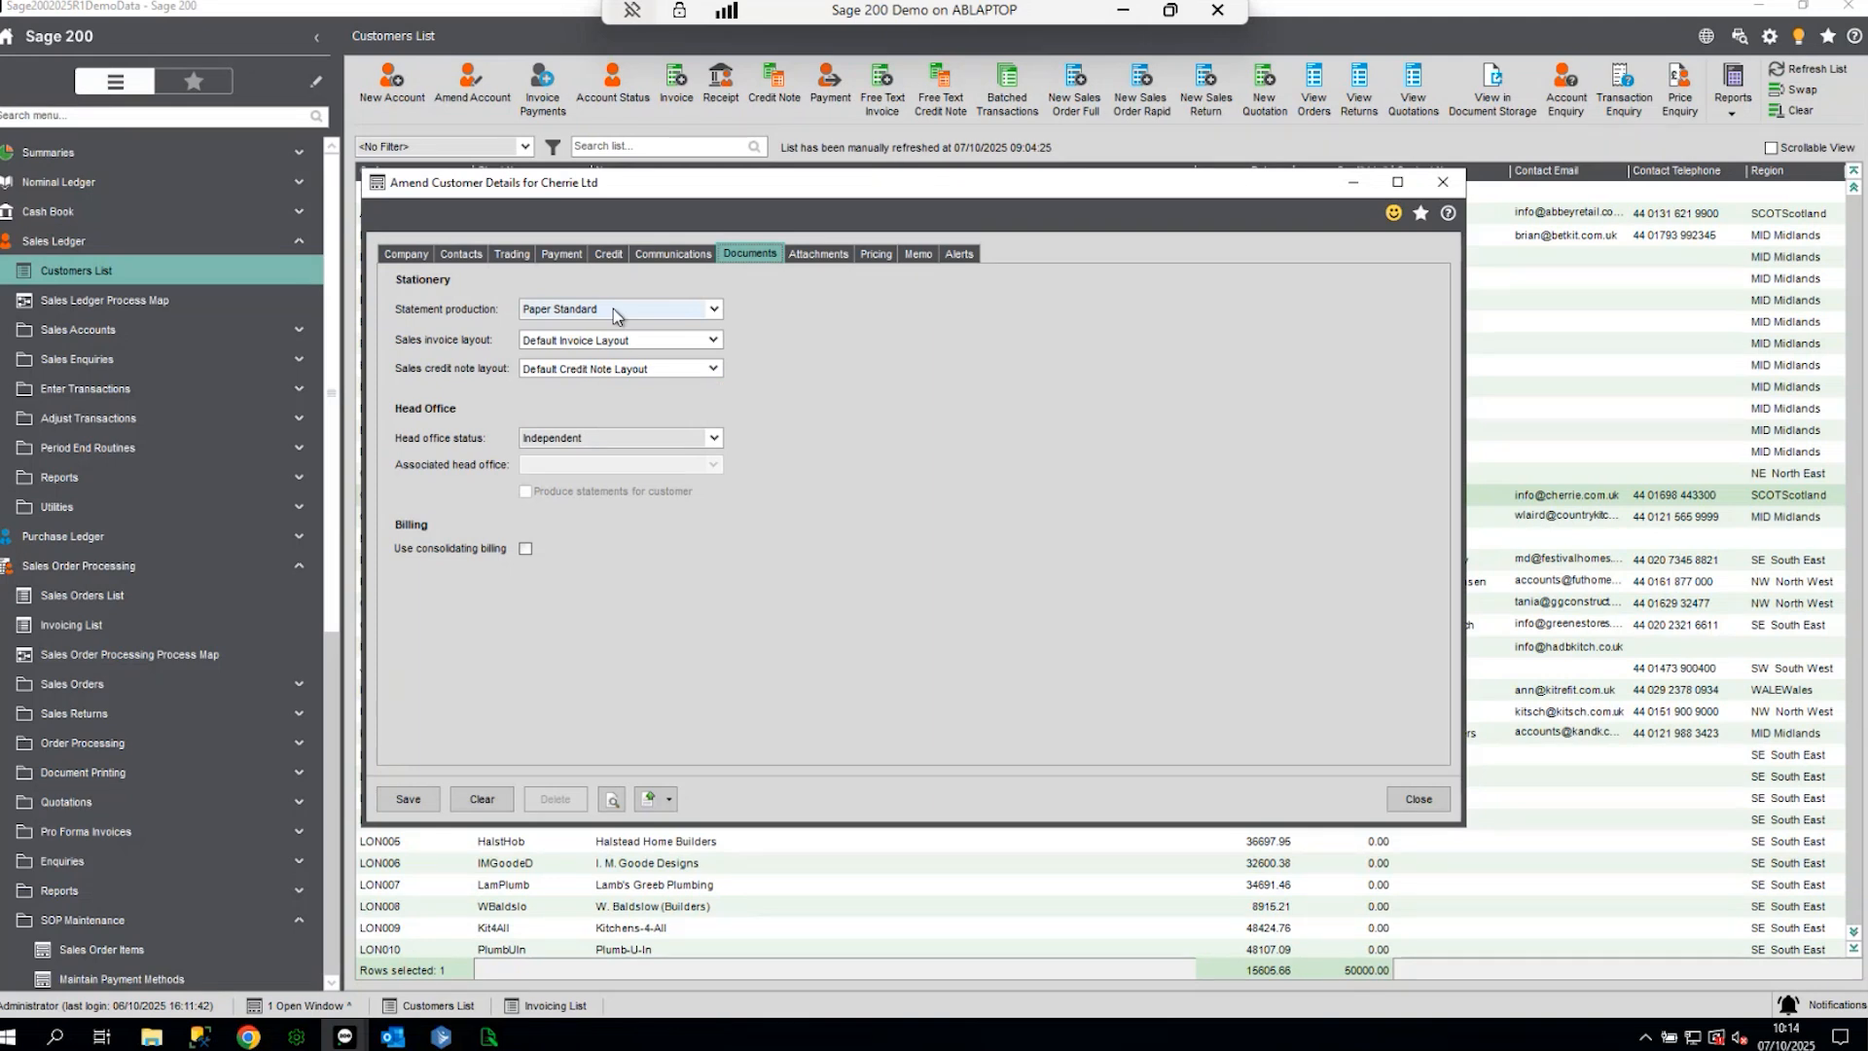
pyautogui.click(713, 340)
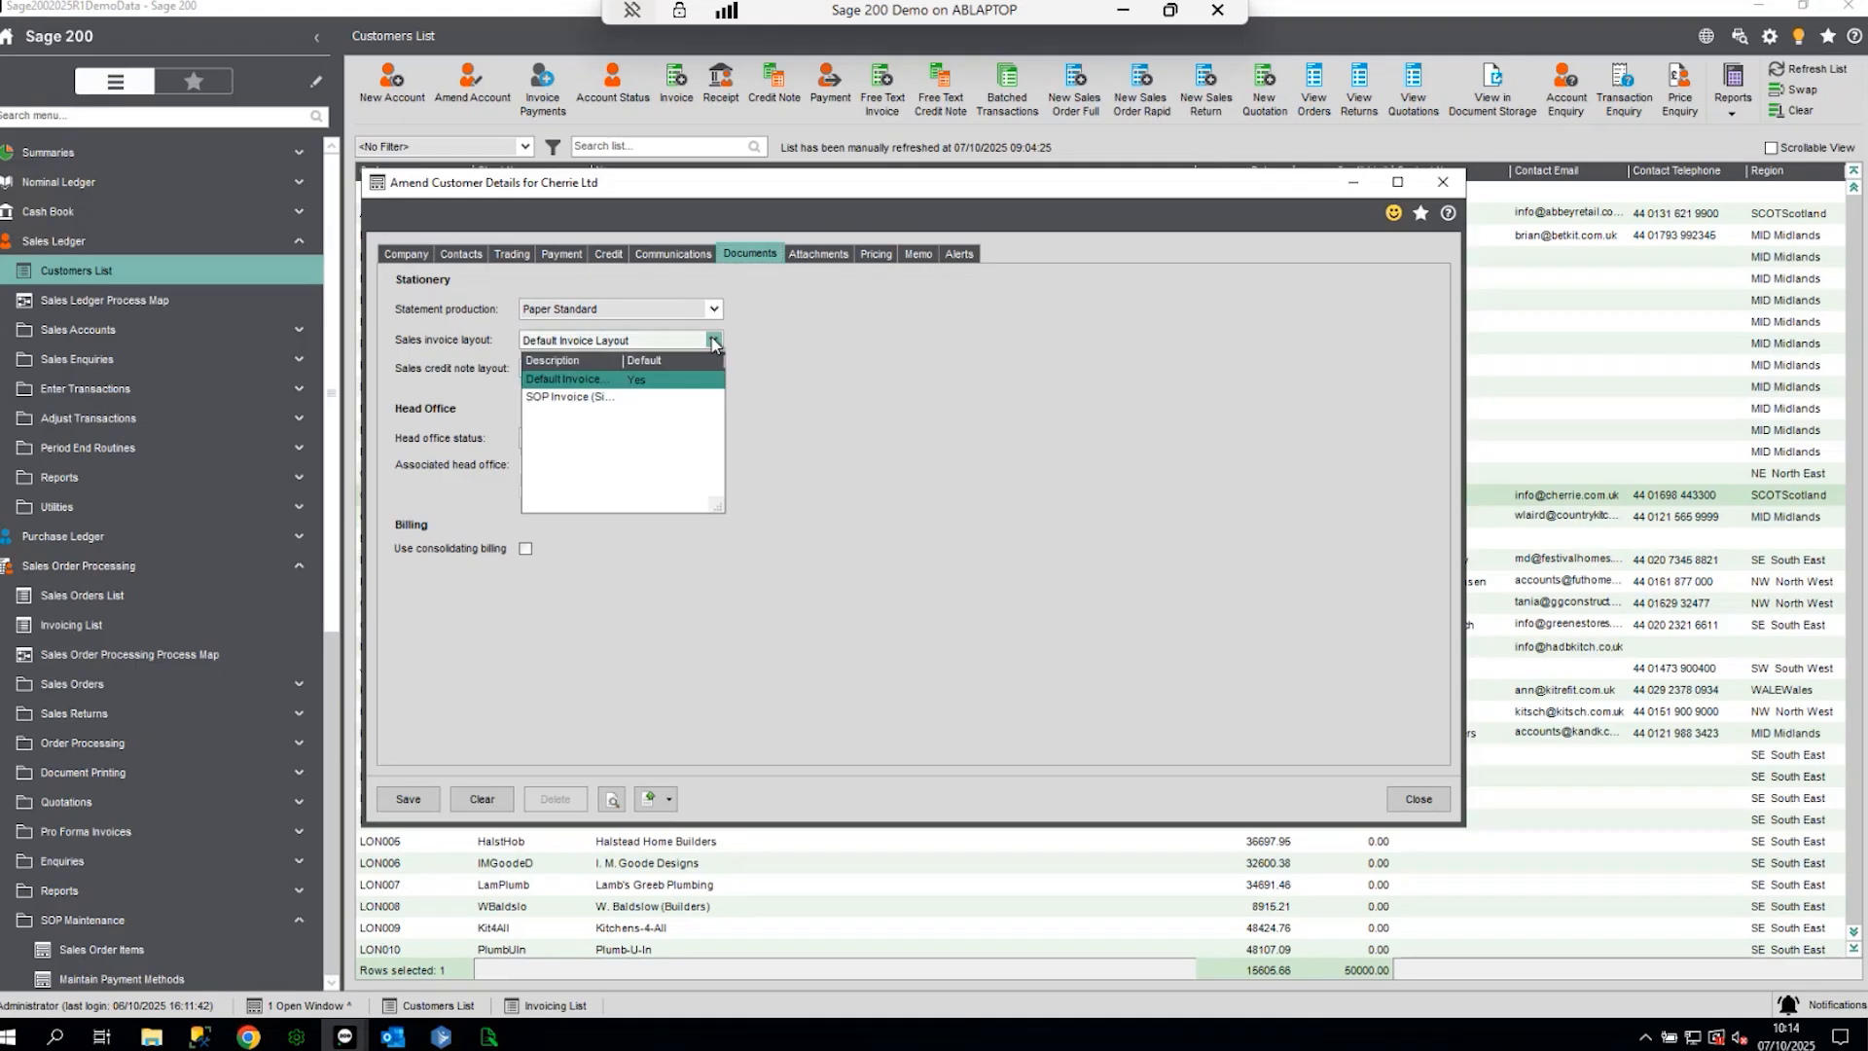
pyautogui.click(565, 397)
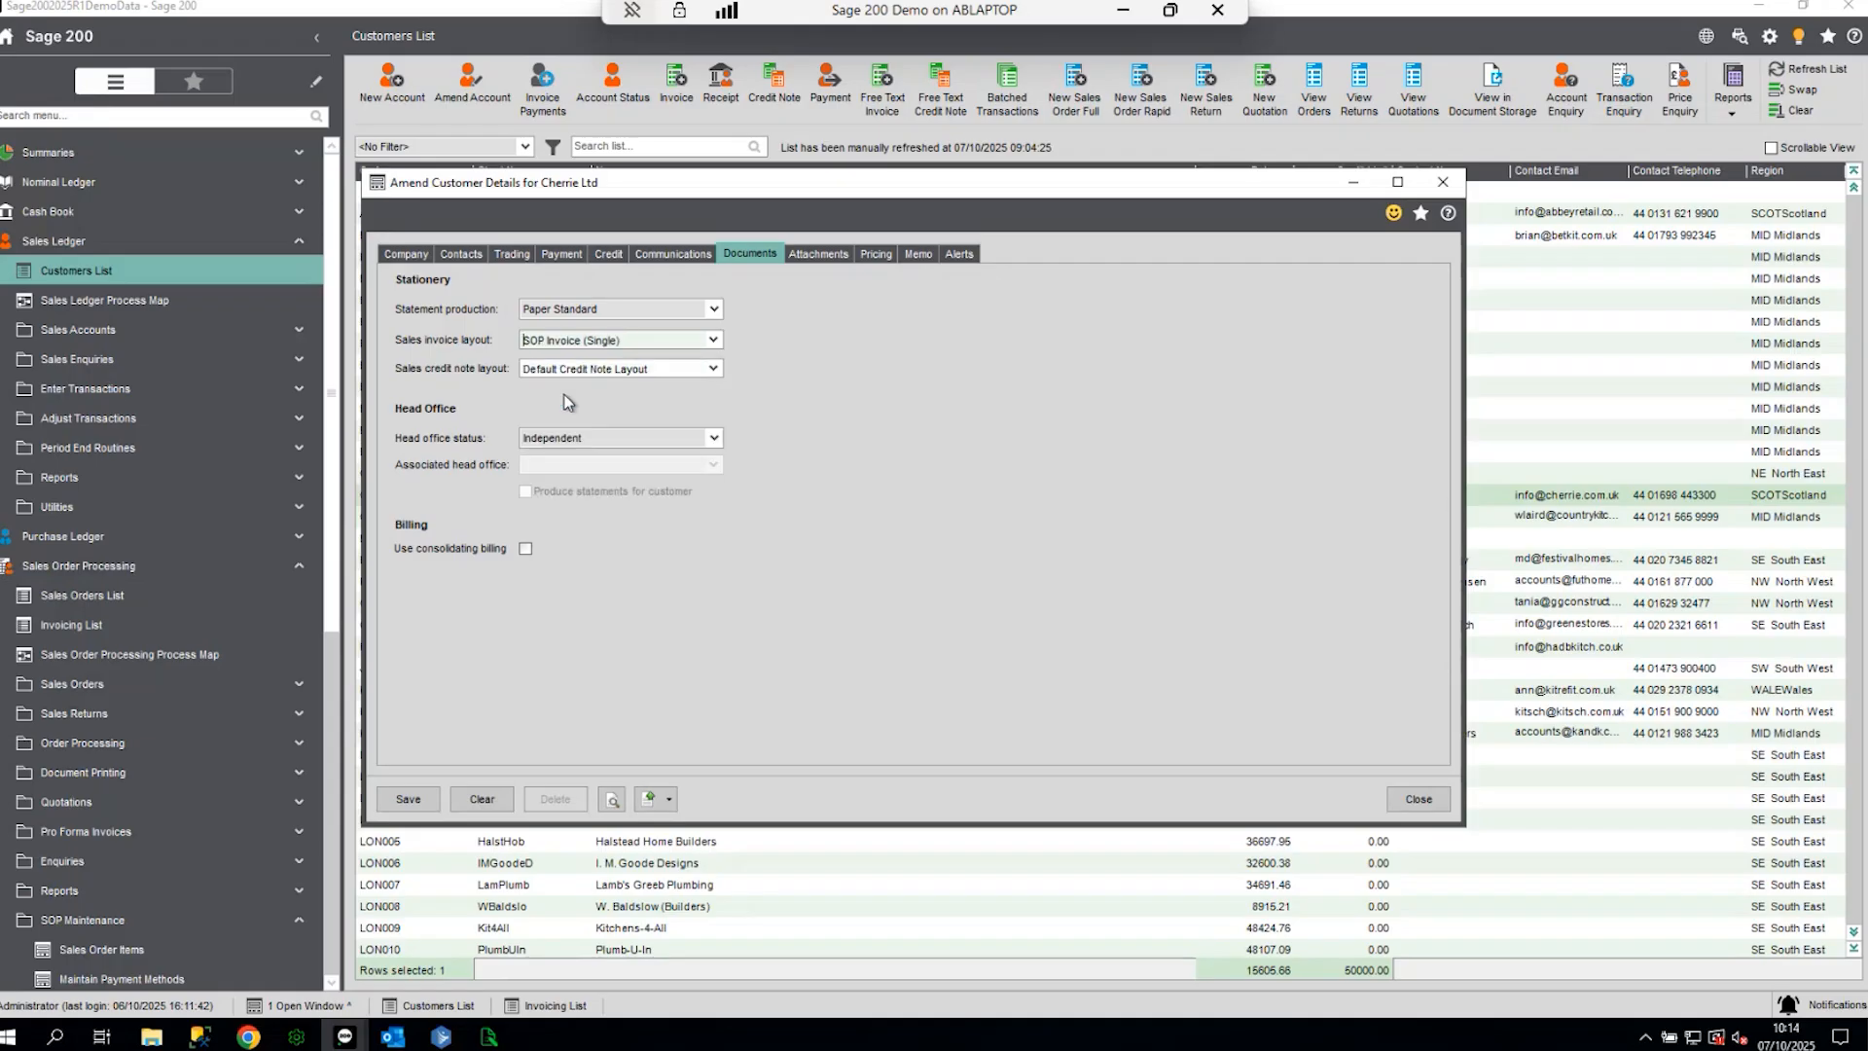
pyautogui.click(408, 799)
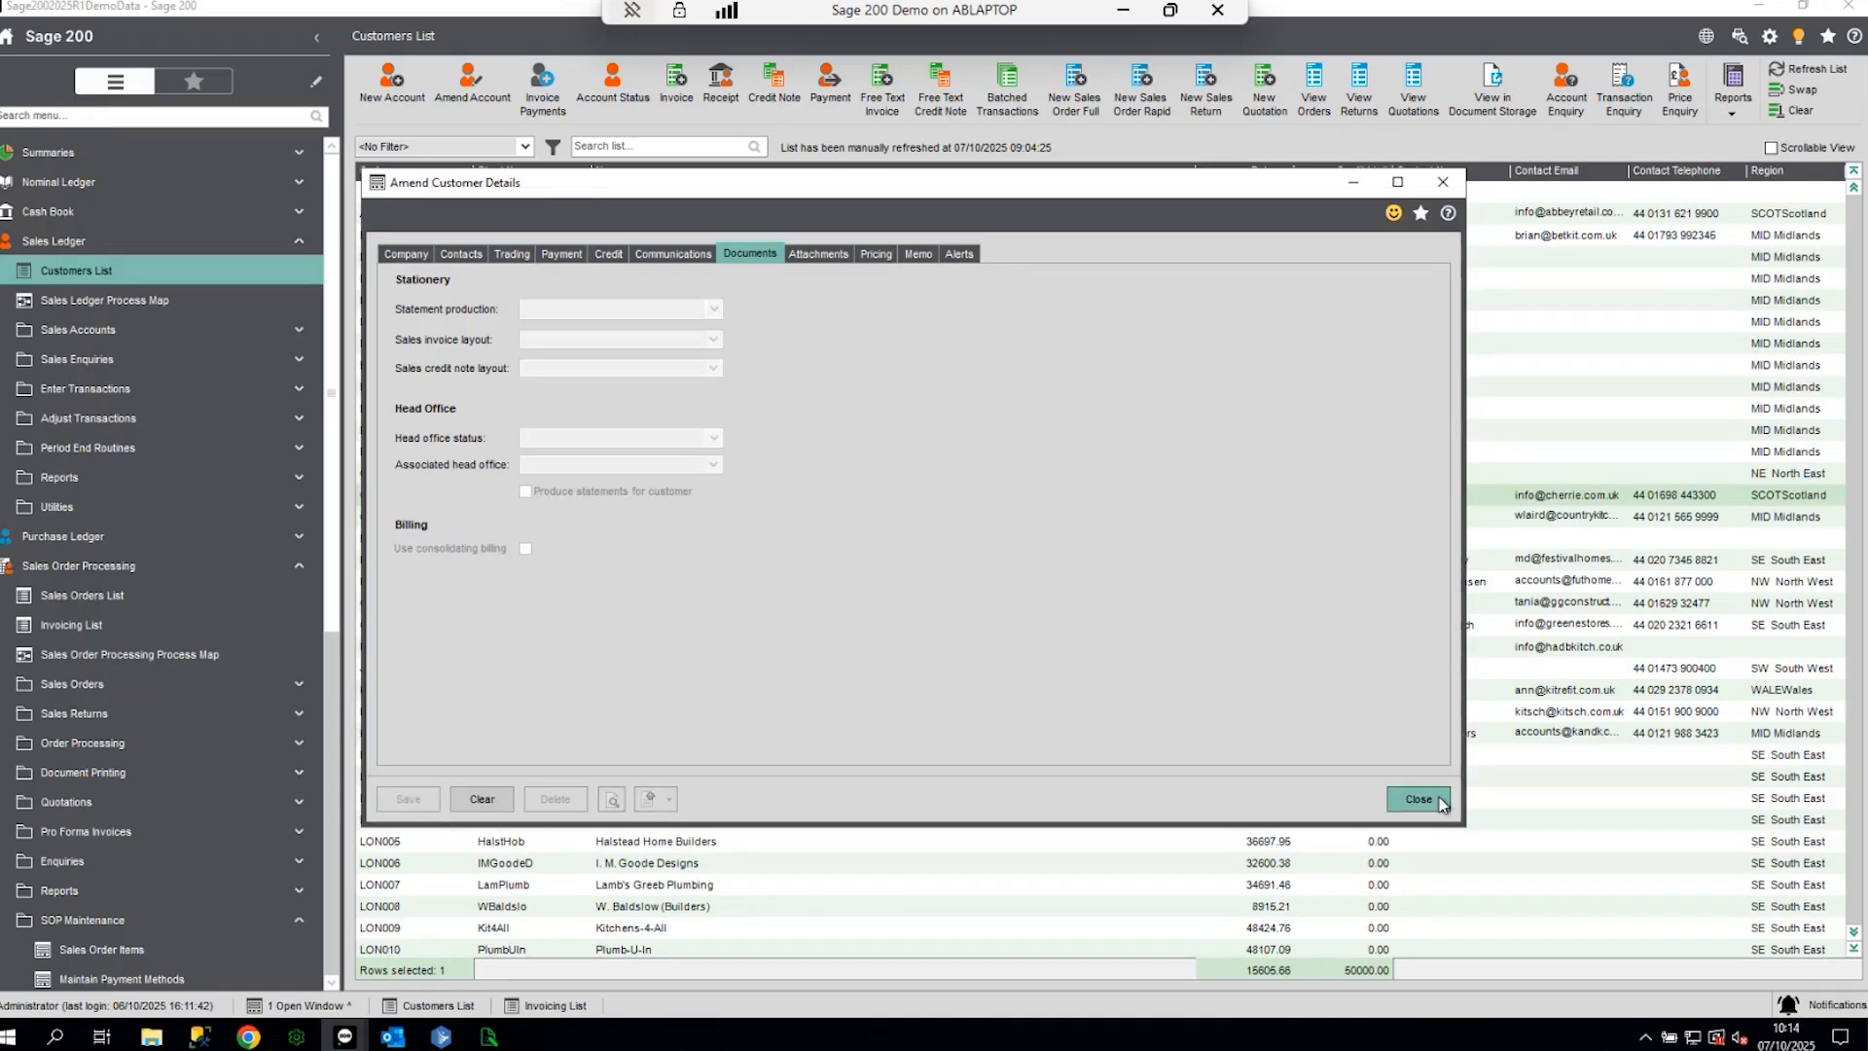
pyautogui.click(1425, 799)
pyautogui.scroll(-3, 199, 639)
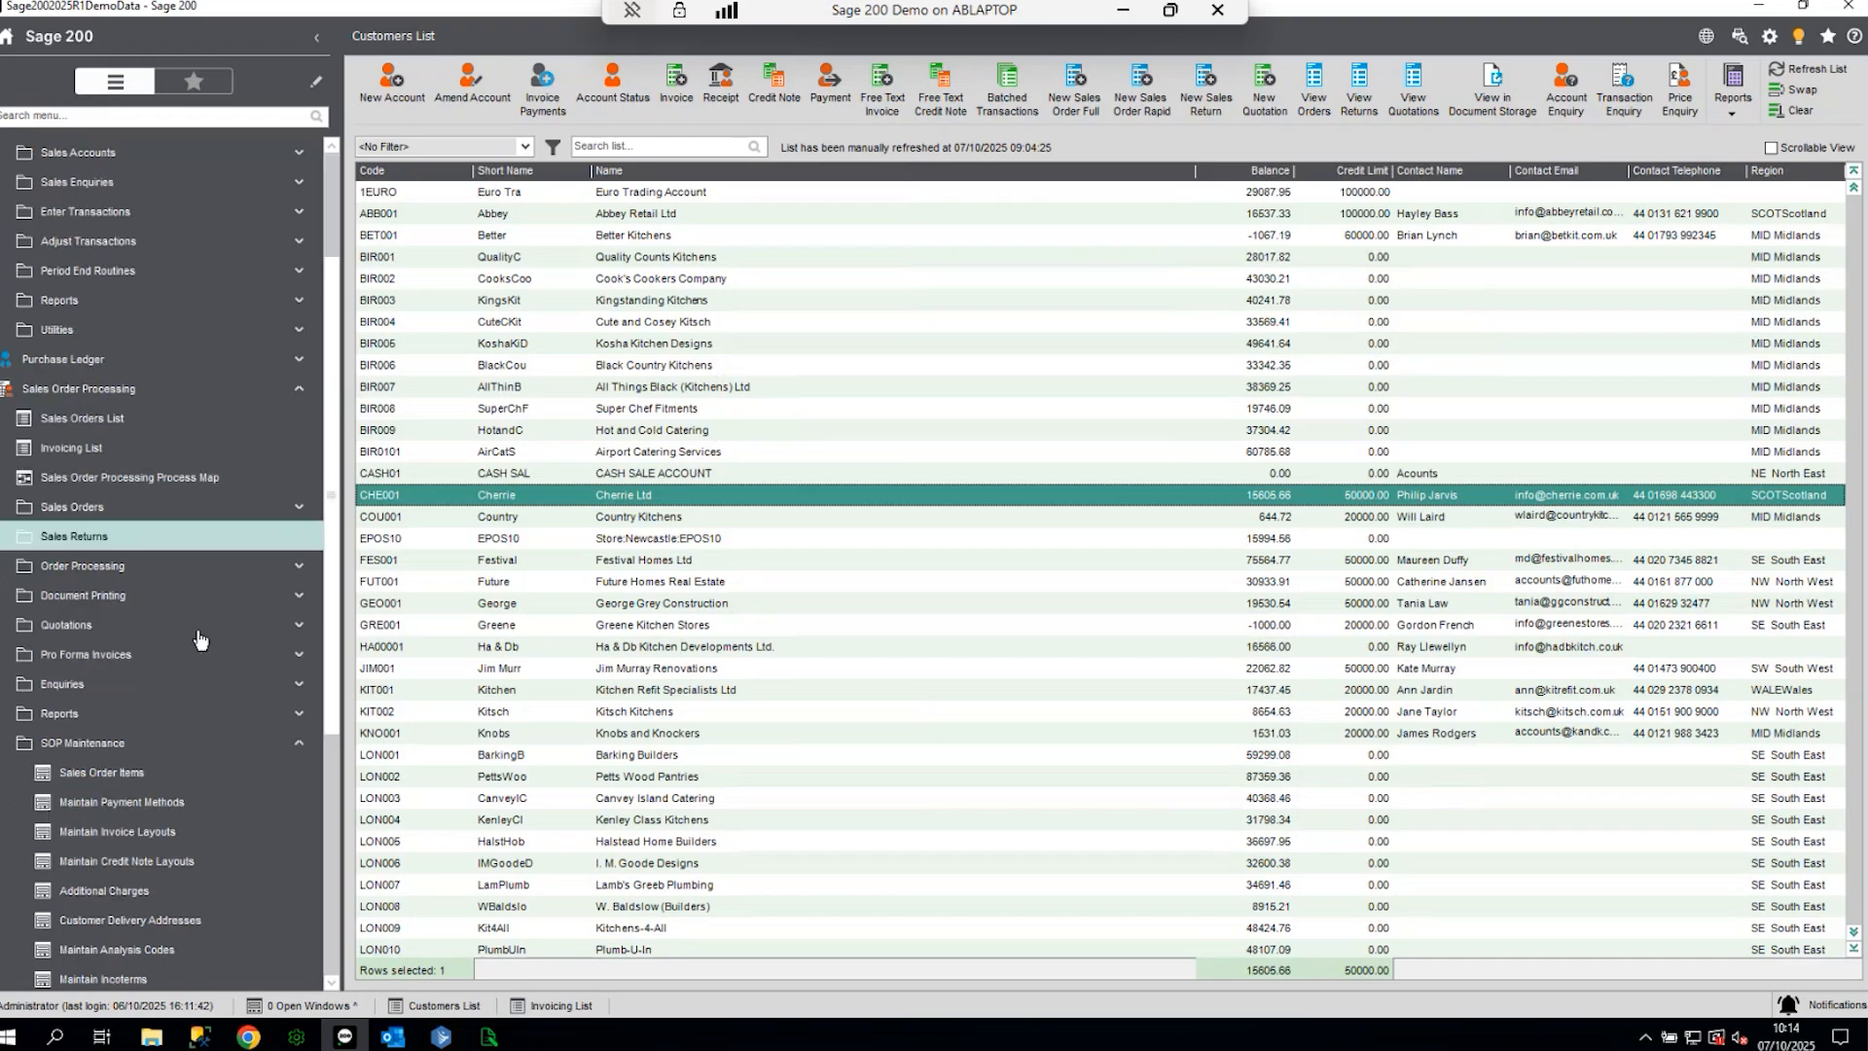
pyautogui.click(112, 510)
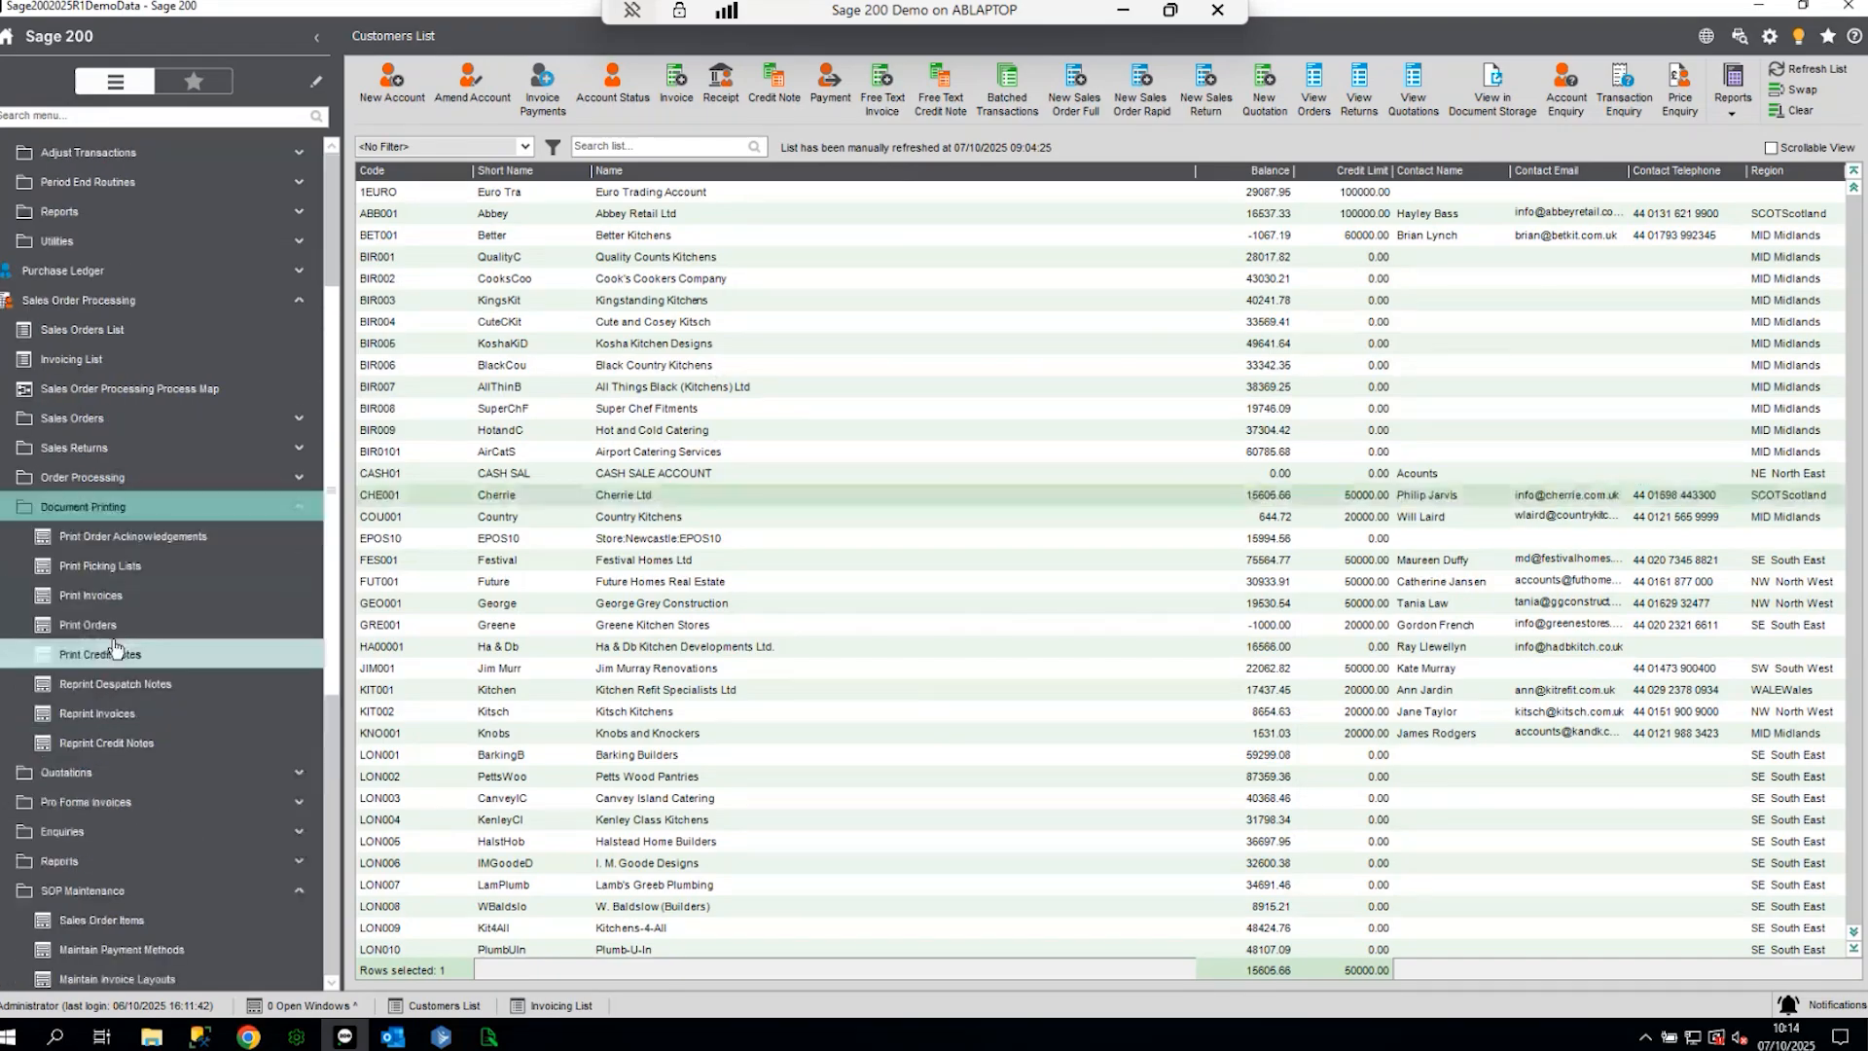
pyautogui.click(97, 713)
pyautogui.click(1117, 374)
pyautogui.write('ch')
pyautogui.press('Tab')
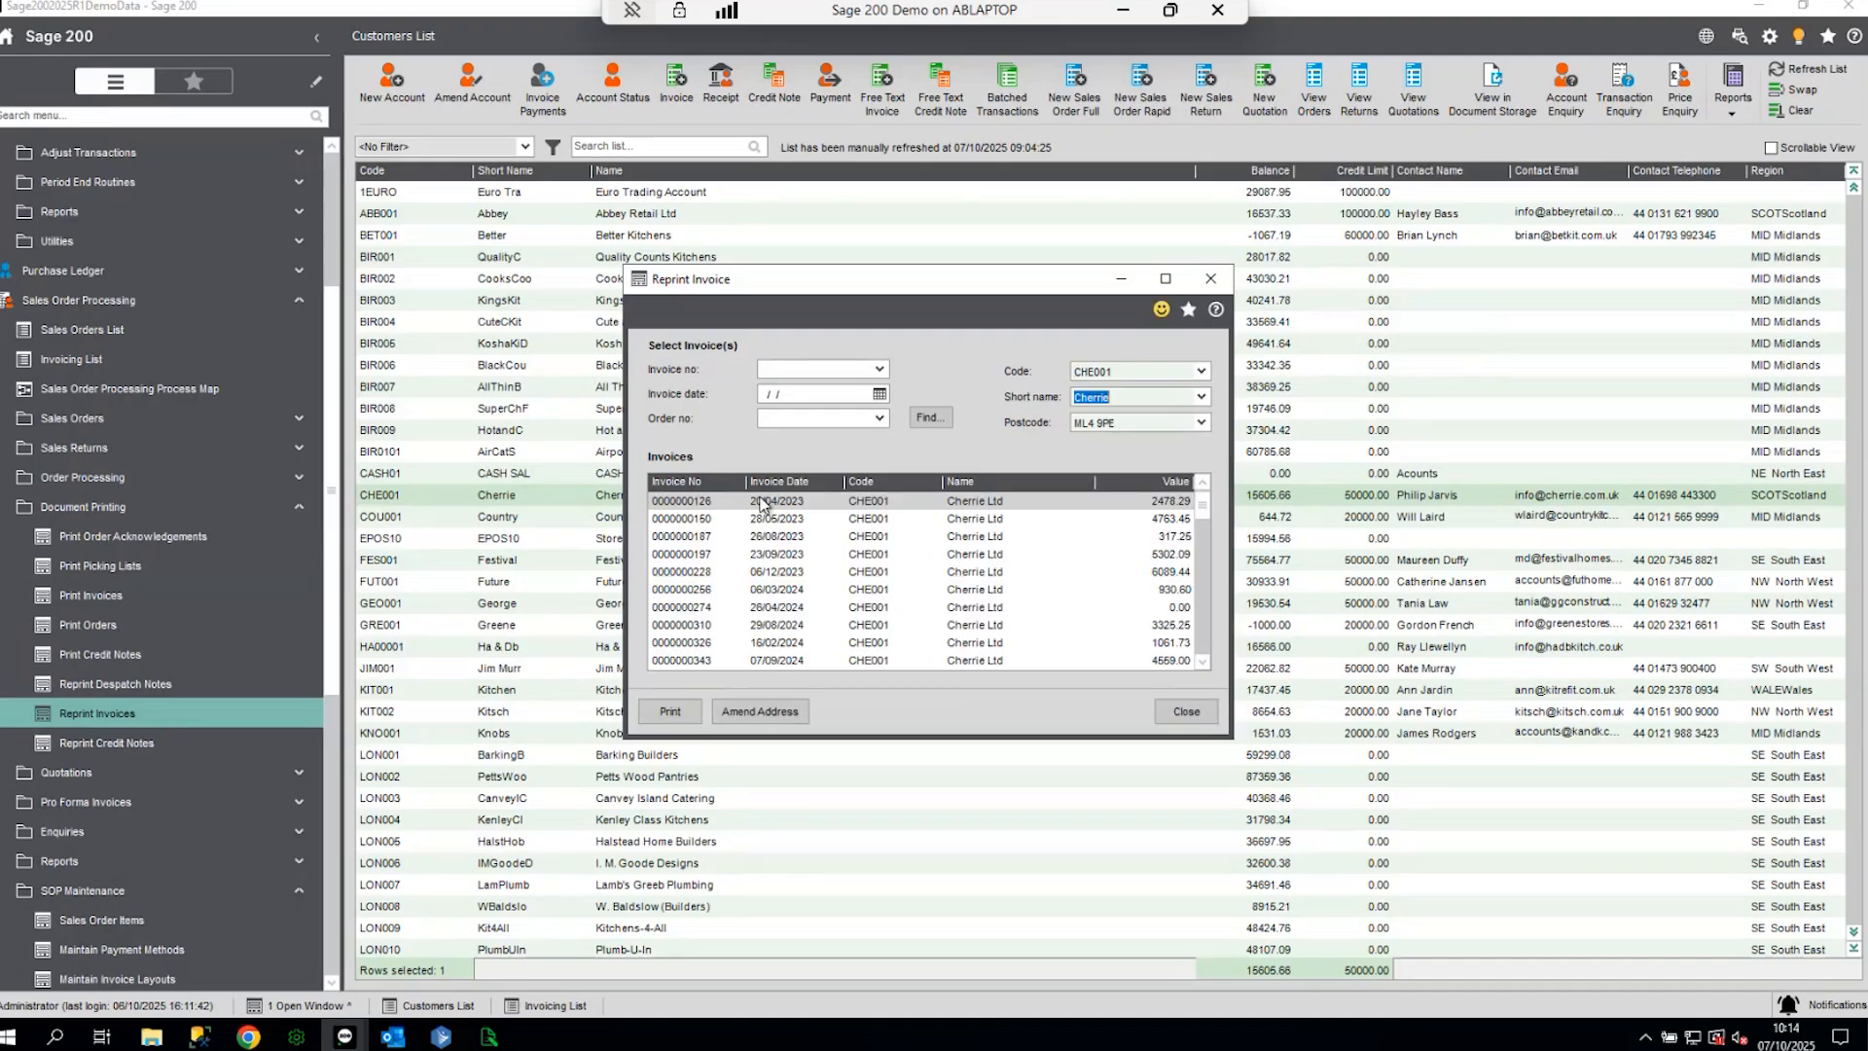
pyautogui.click(762, 503)
pyautogui.click(670, 712)
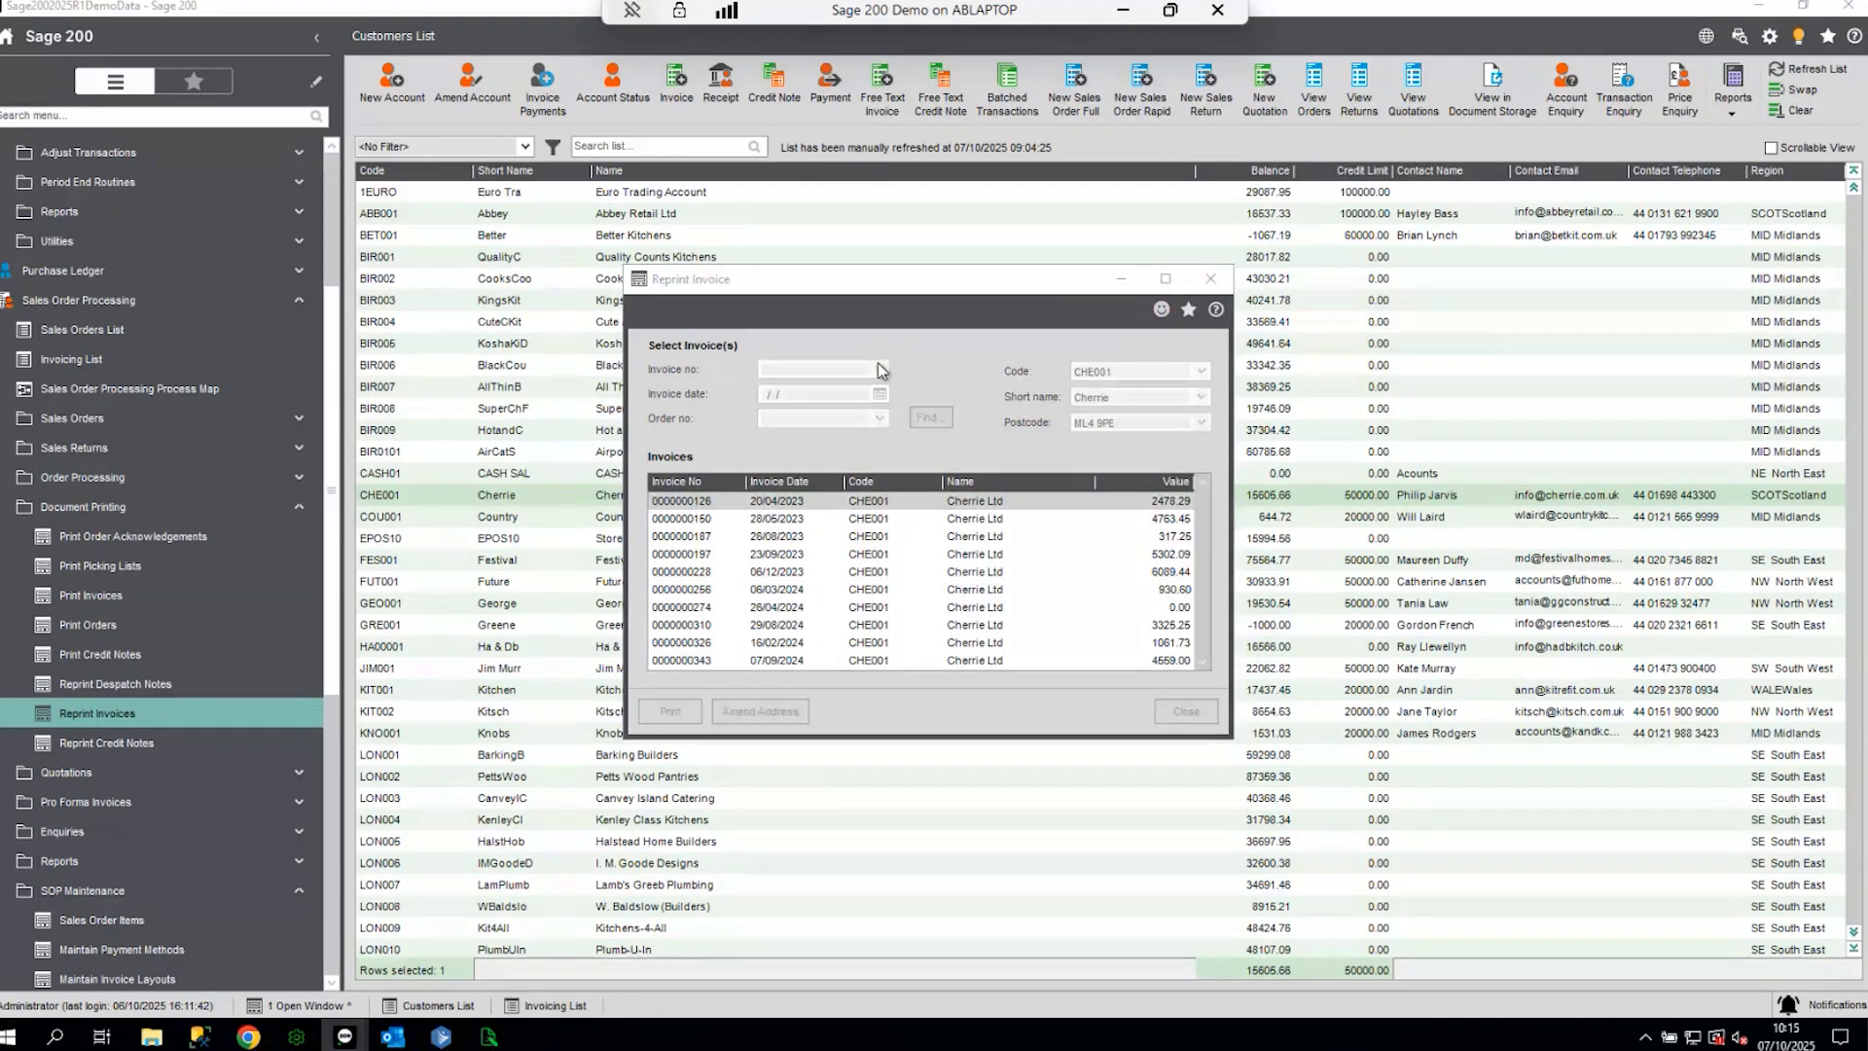
# - Check the COPY invoice preview showing gross 2478.29, then close it and the reprint window
pyautogui.click(1002, 585)
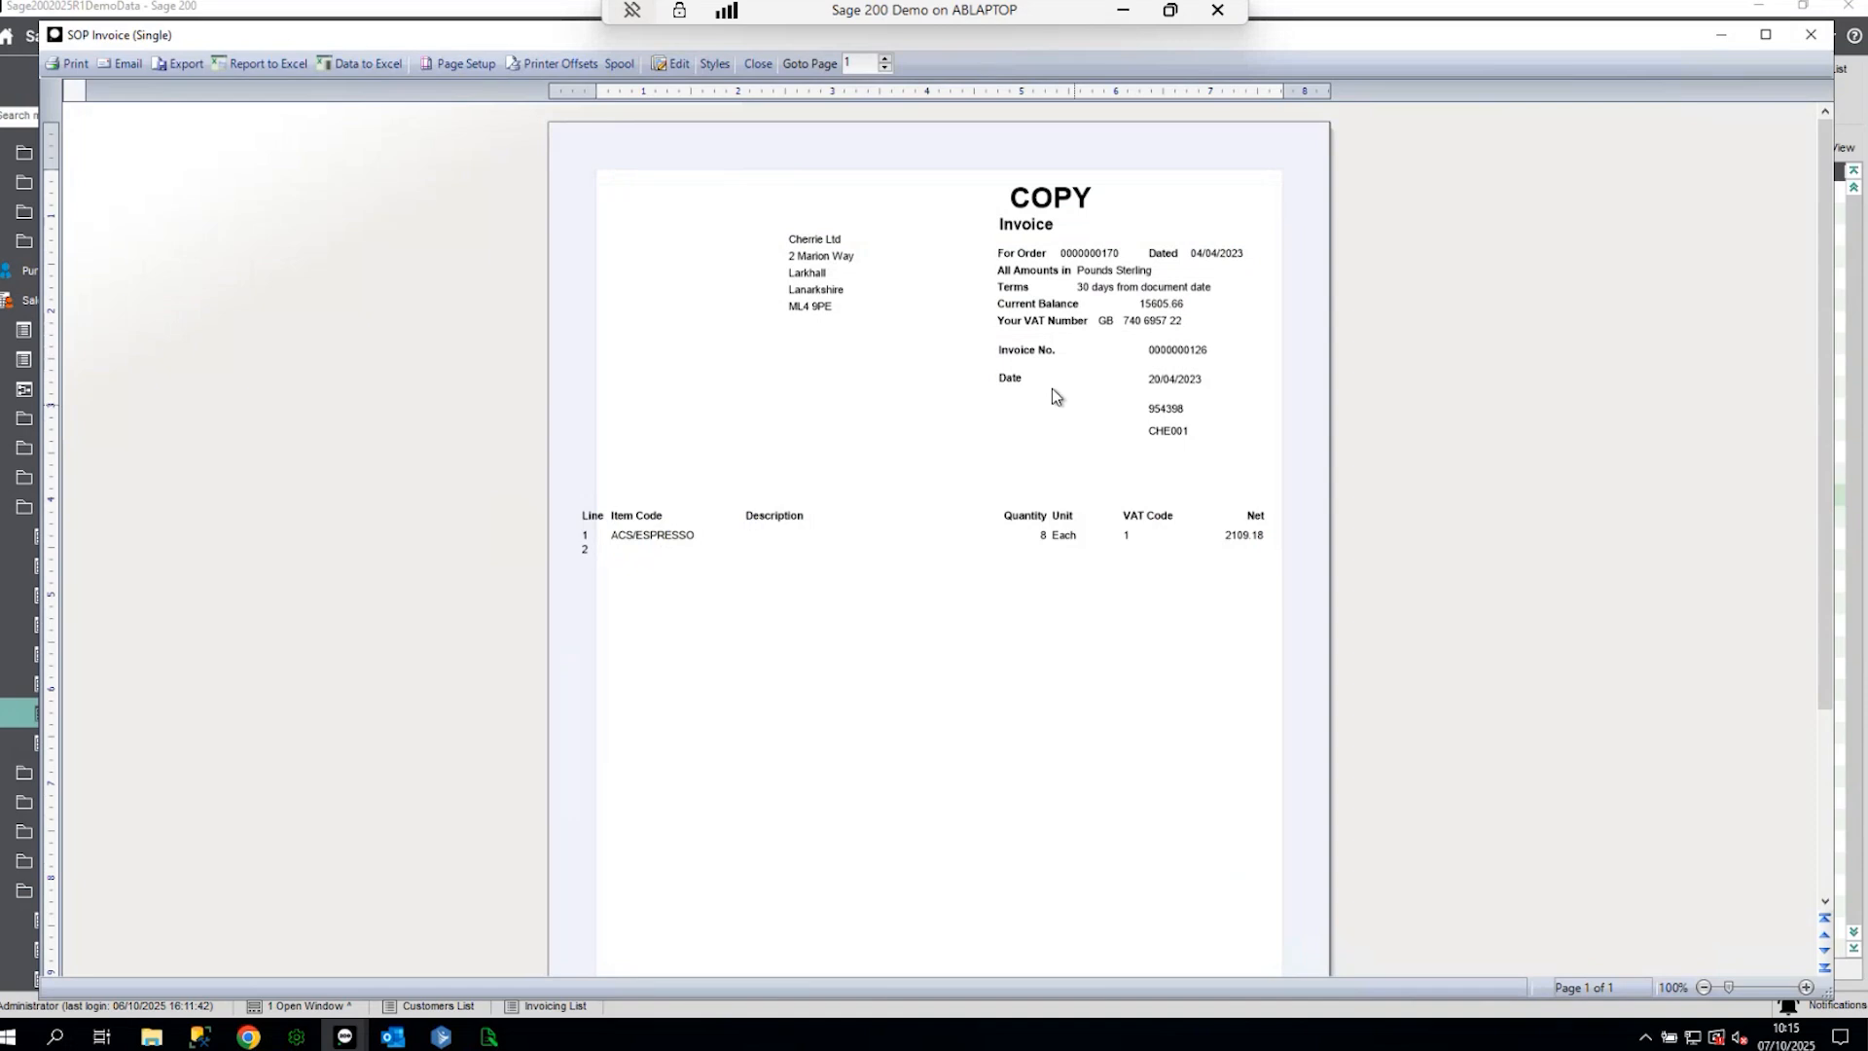
pyautogui.scroll(-3, 1092, 569)
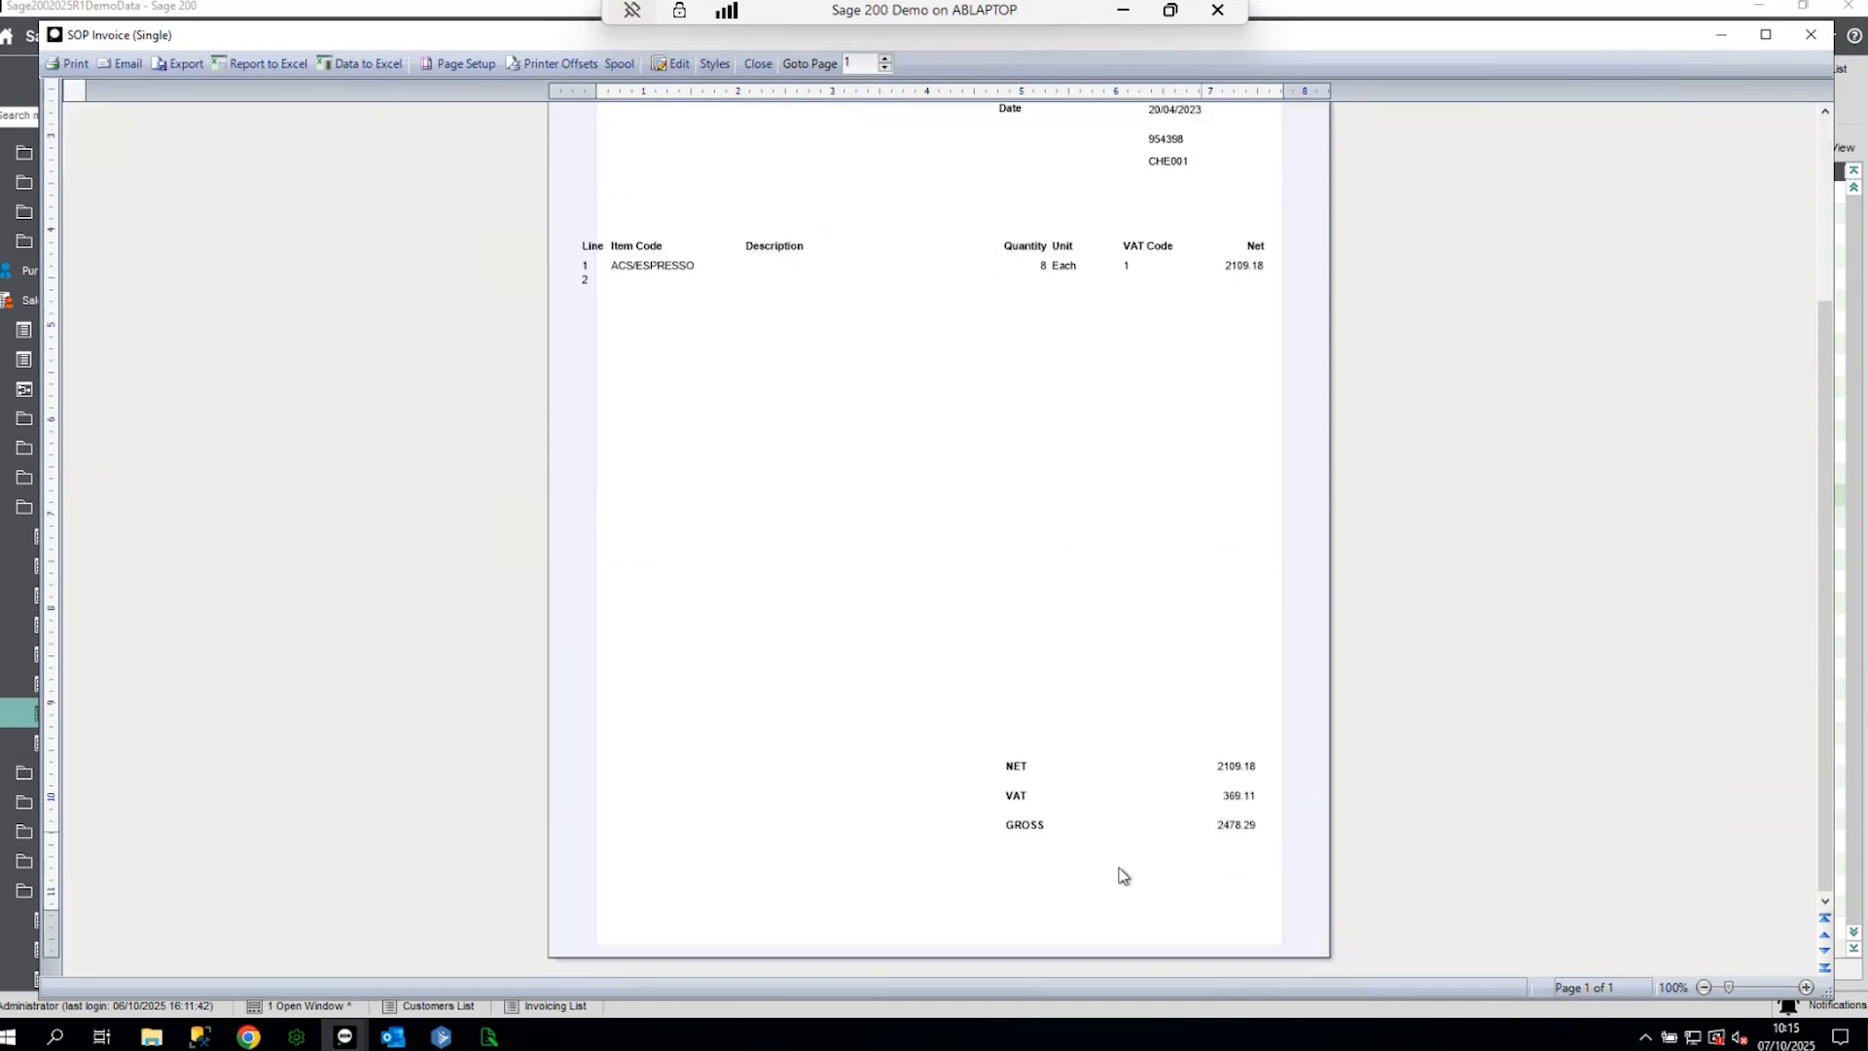
pyautogui.scroll(3, 1022, 496)
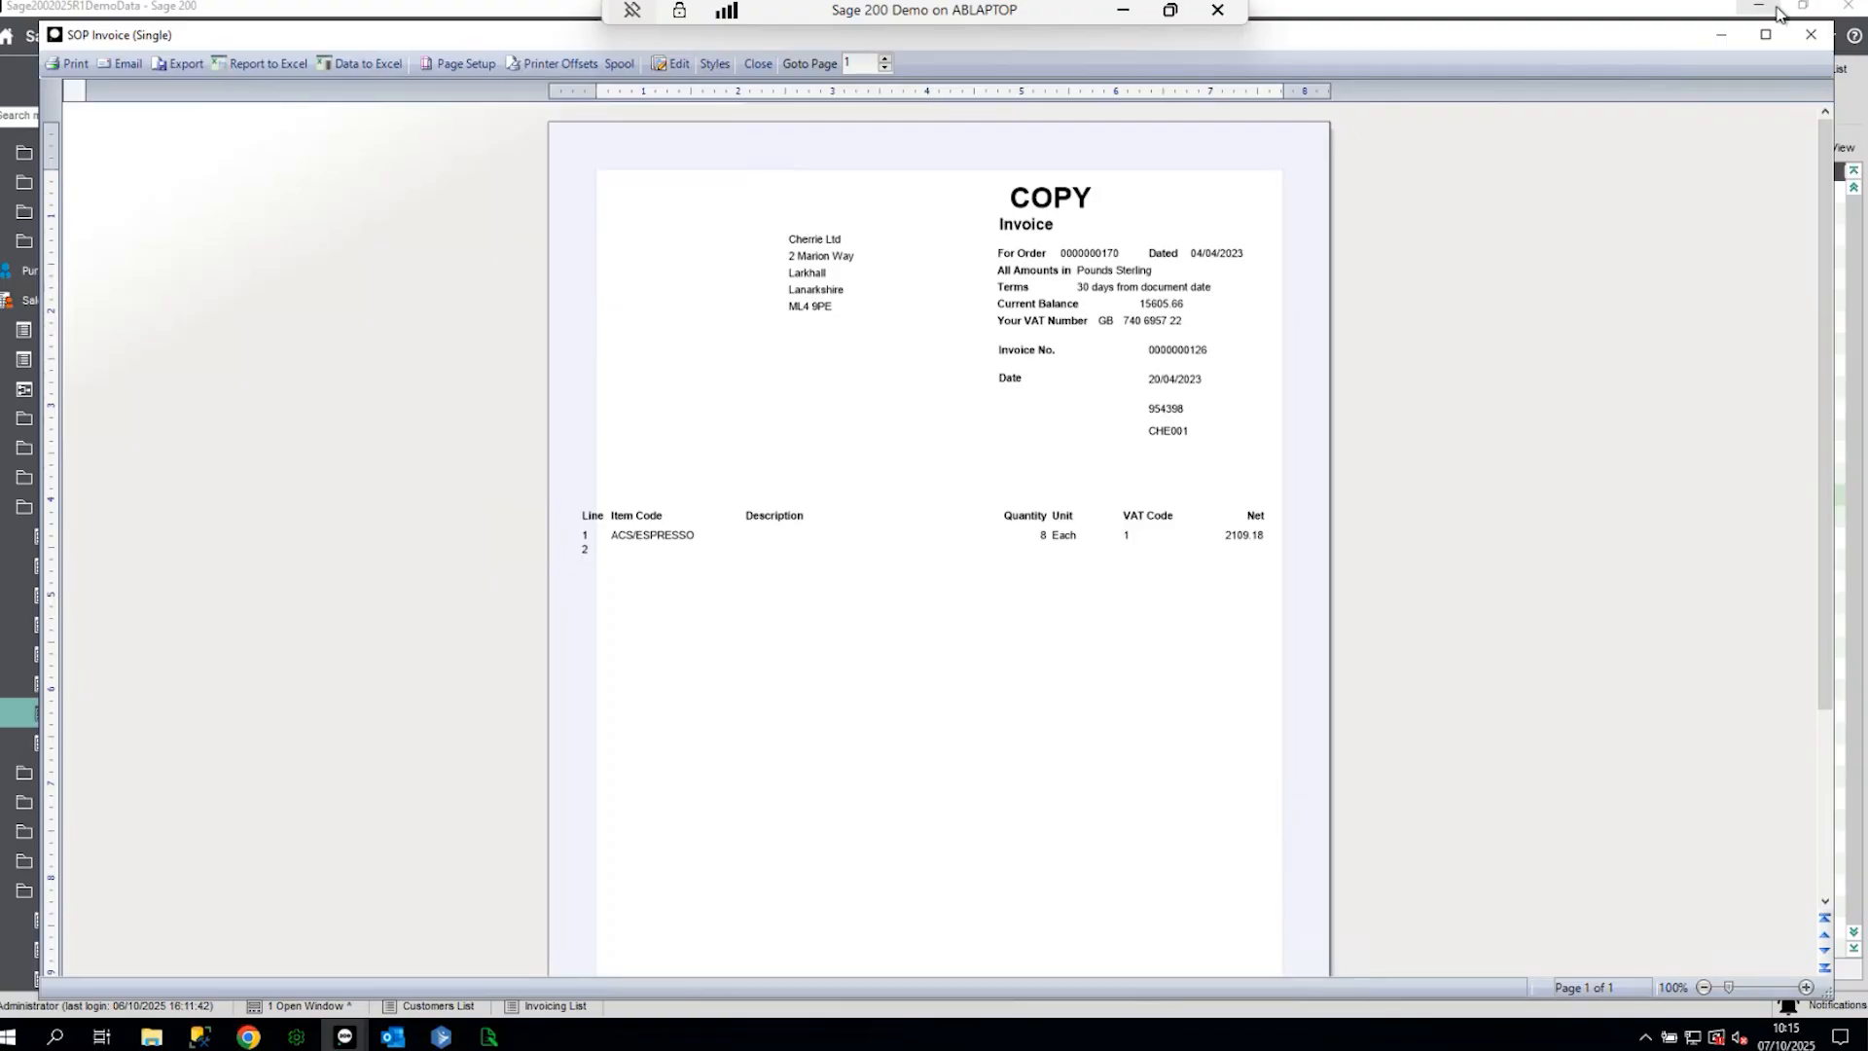
pyautogui.click(1808, 34)
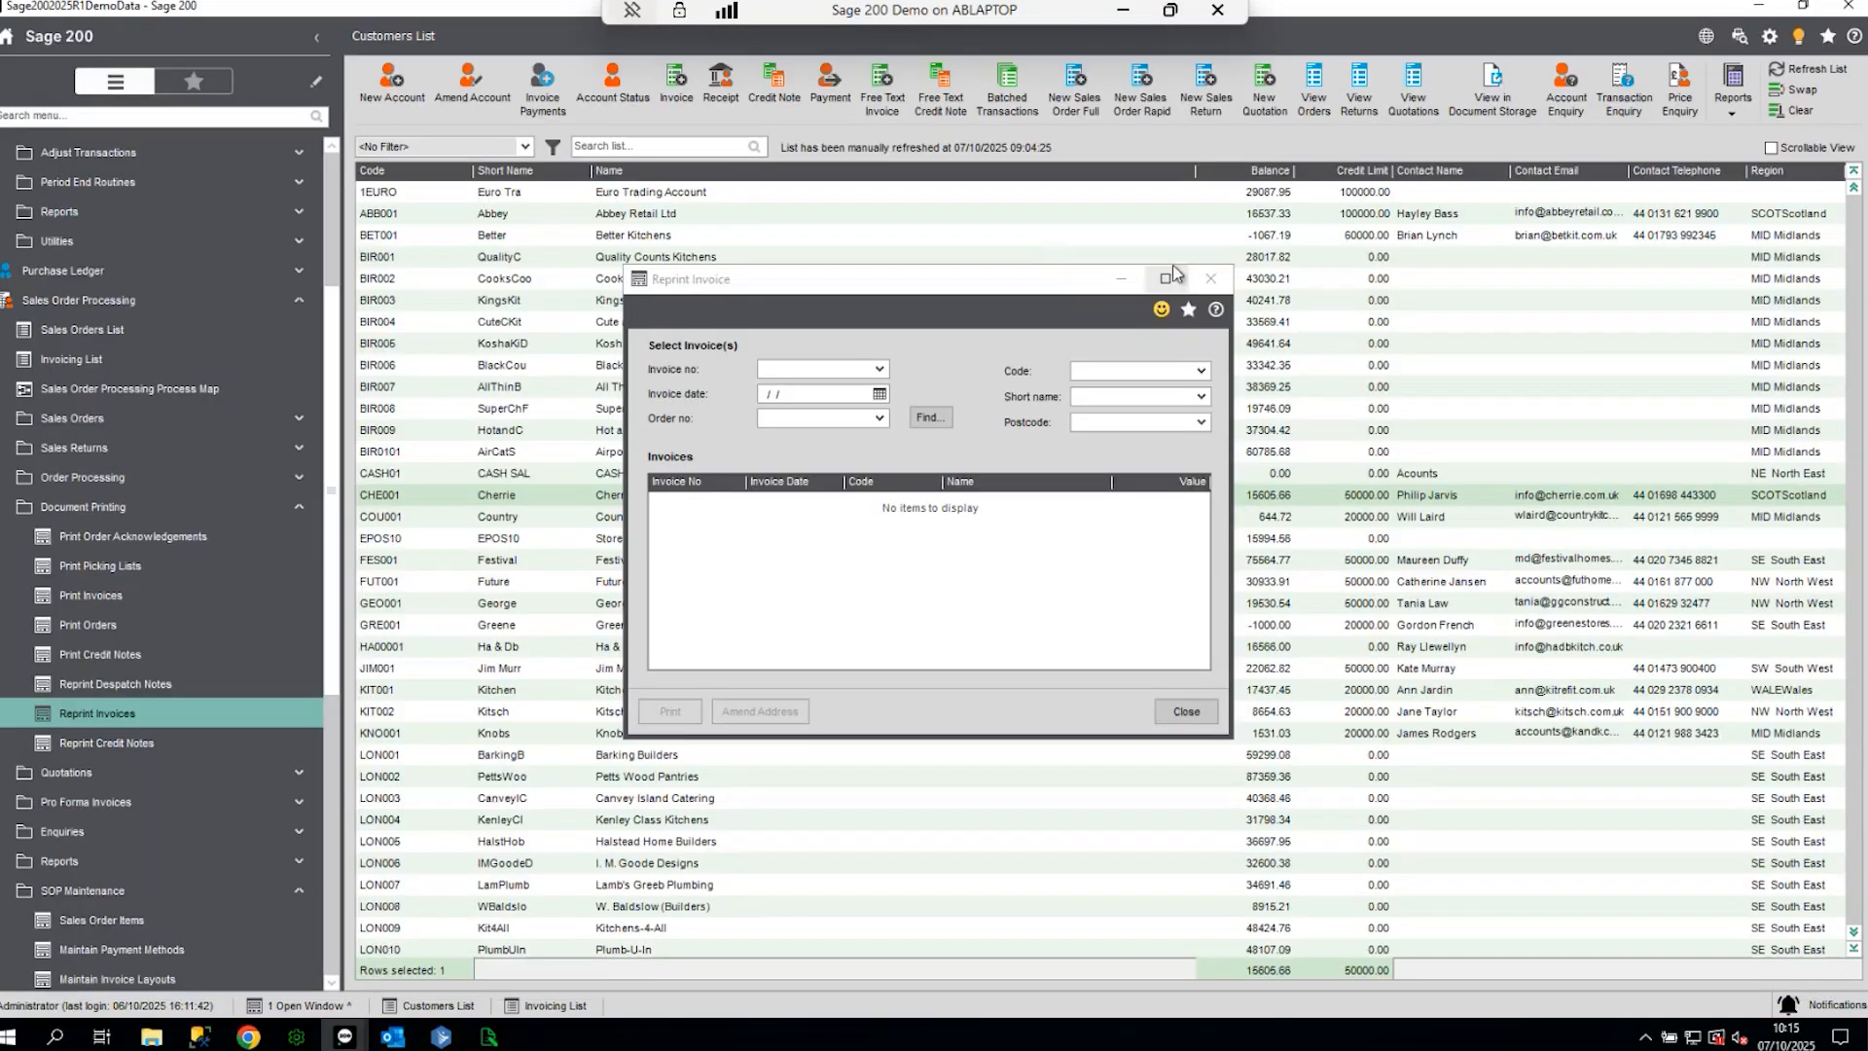
pyautogui.click(1218, 280)
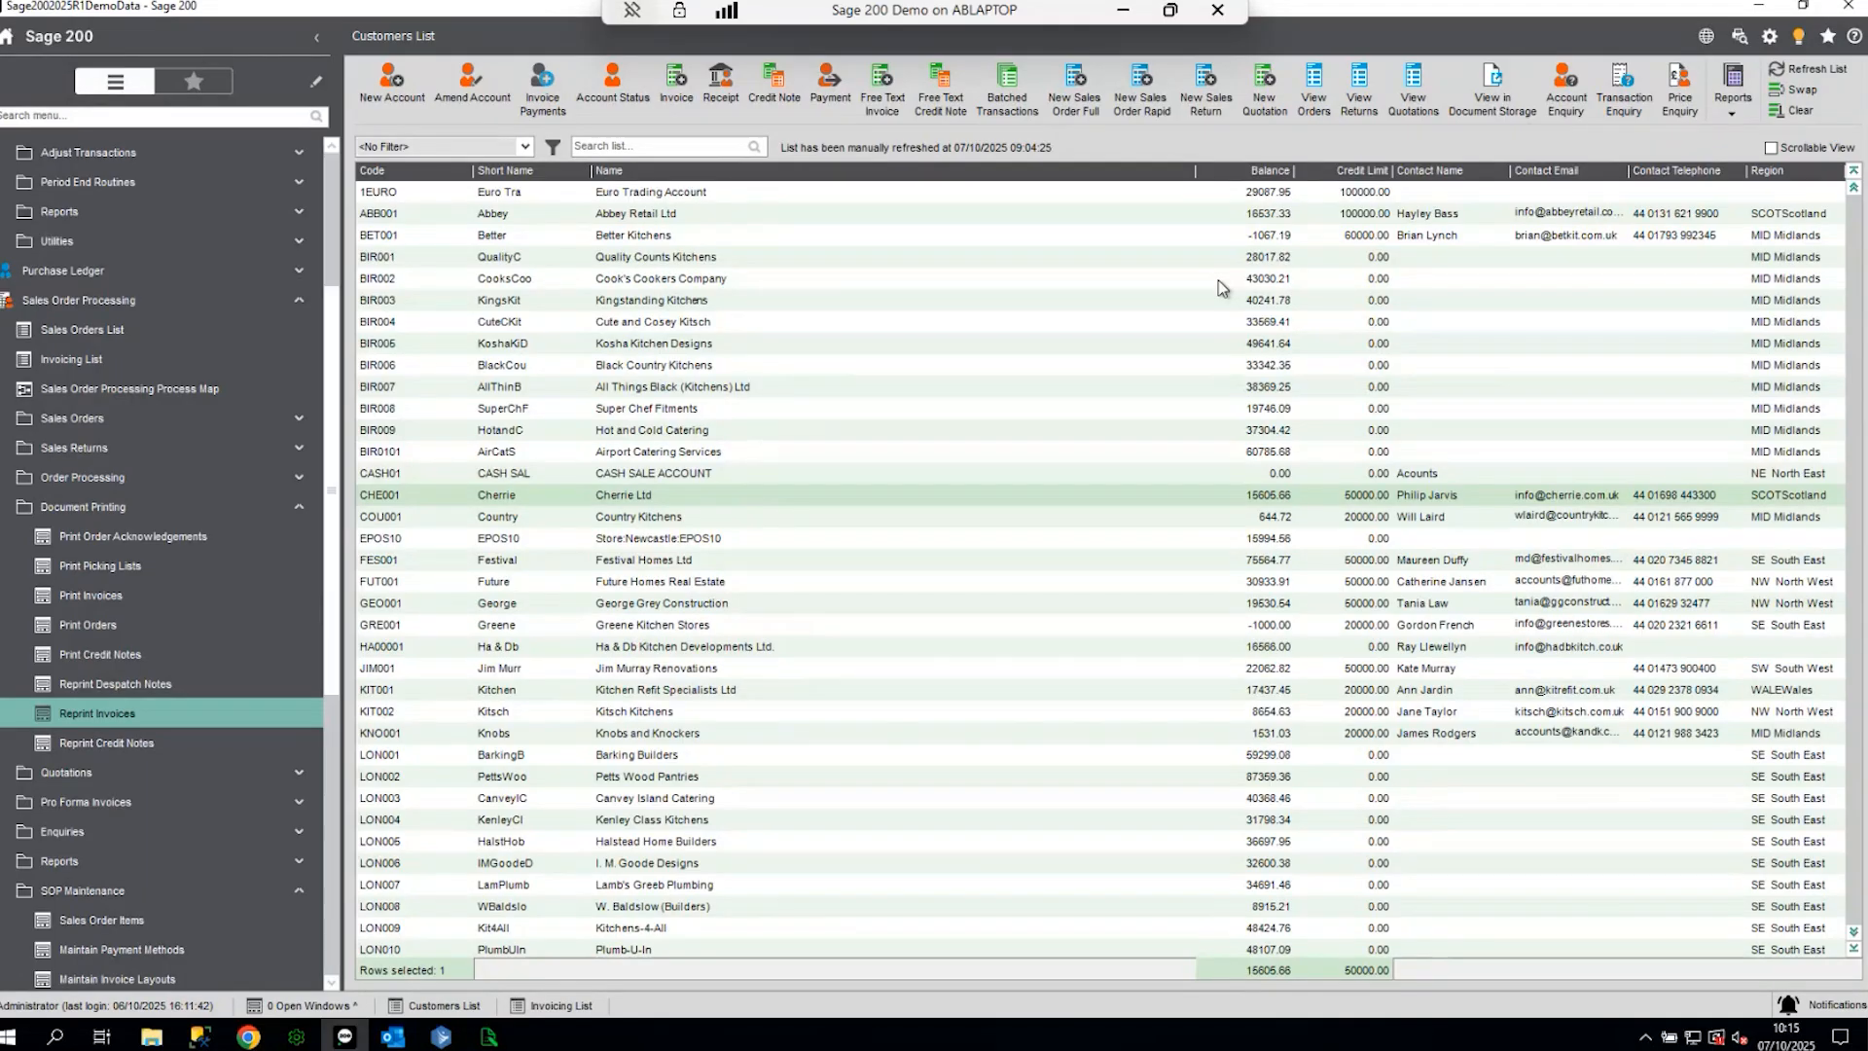
# - Run Sales Ledger > Reports > Account Analysis > Transaction Listing (Current), then return to Report Designer
pyautogui.click(196, 511)
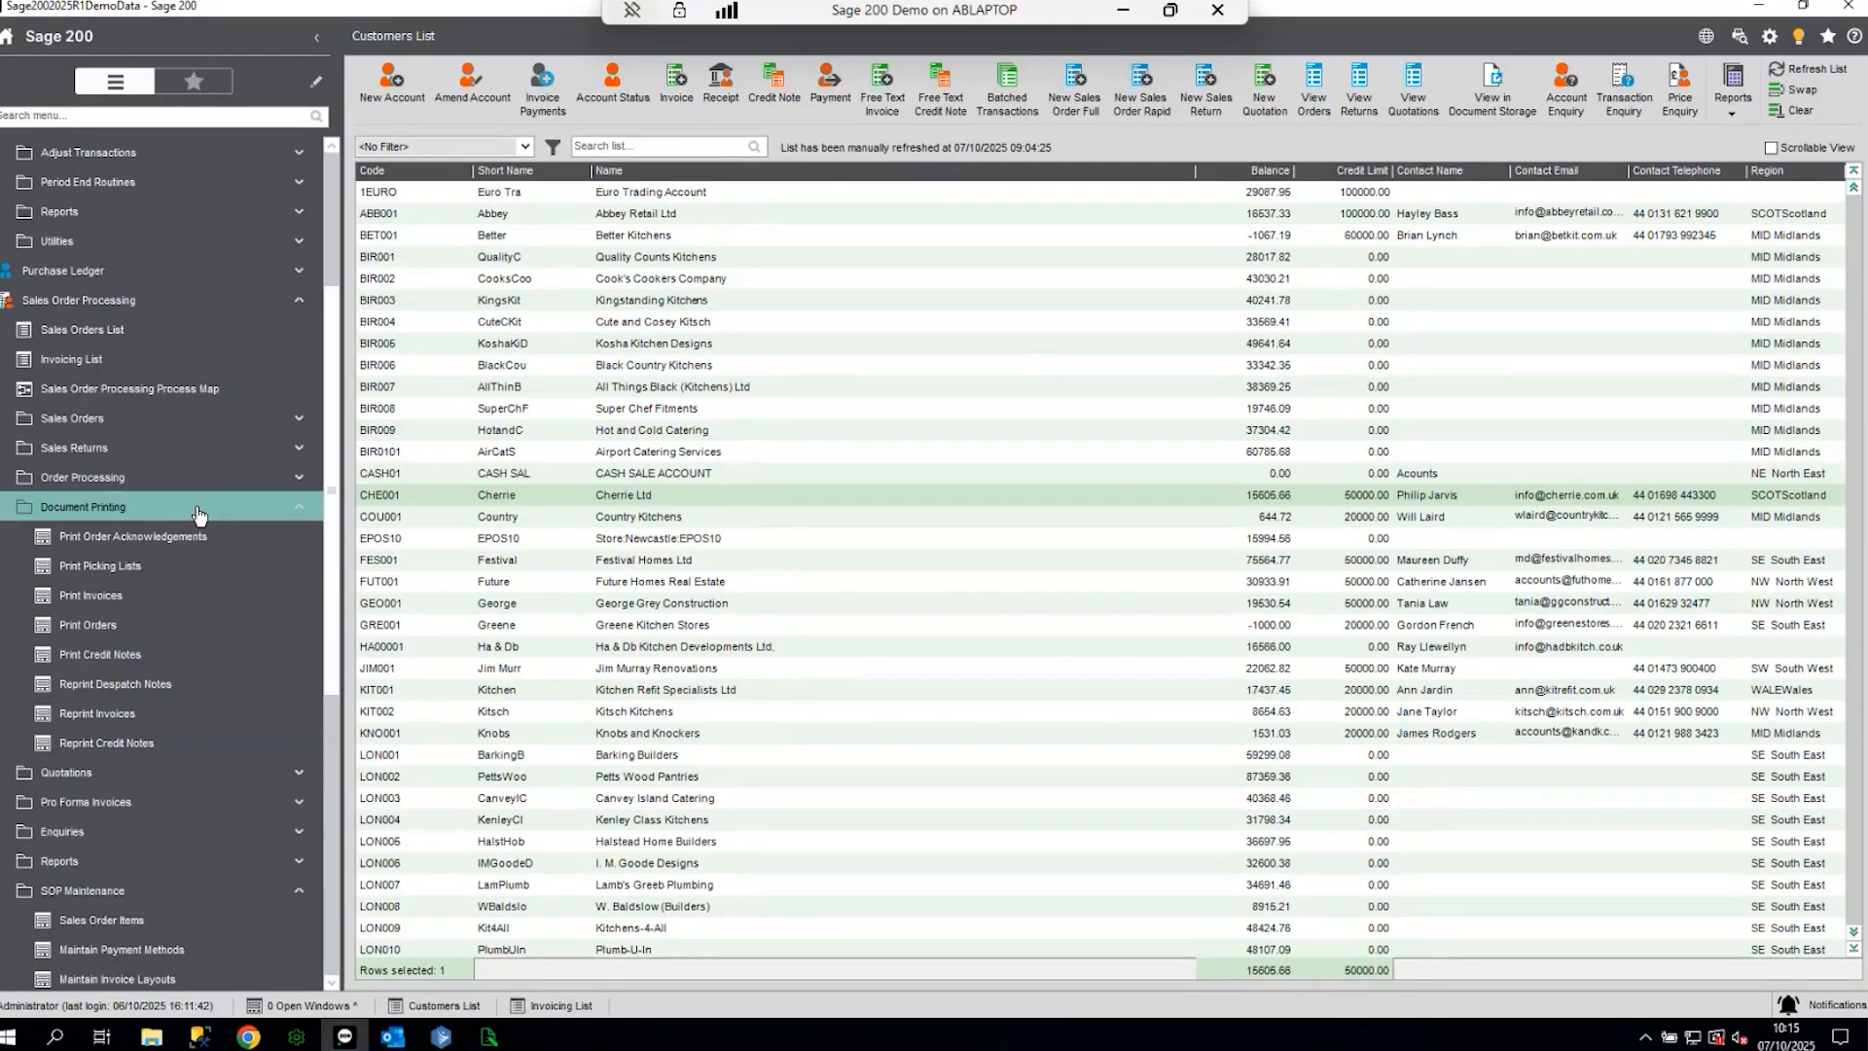
pyautogui.click(80, 304)
pyautogui.click(74, 275)
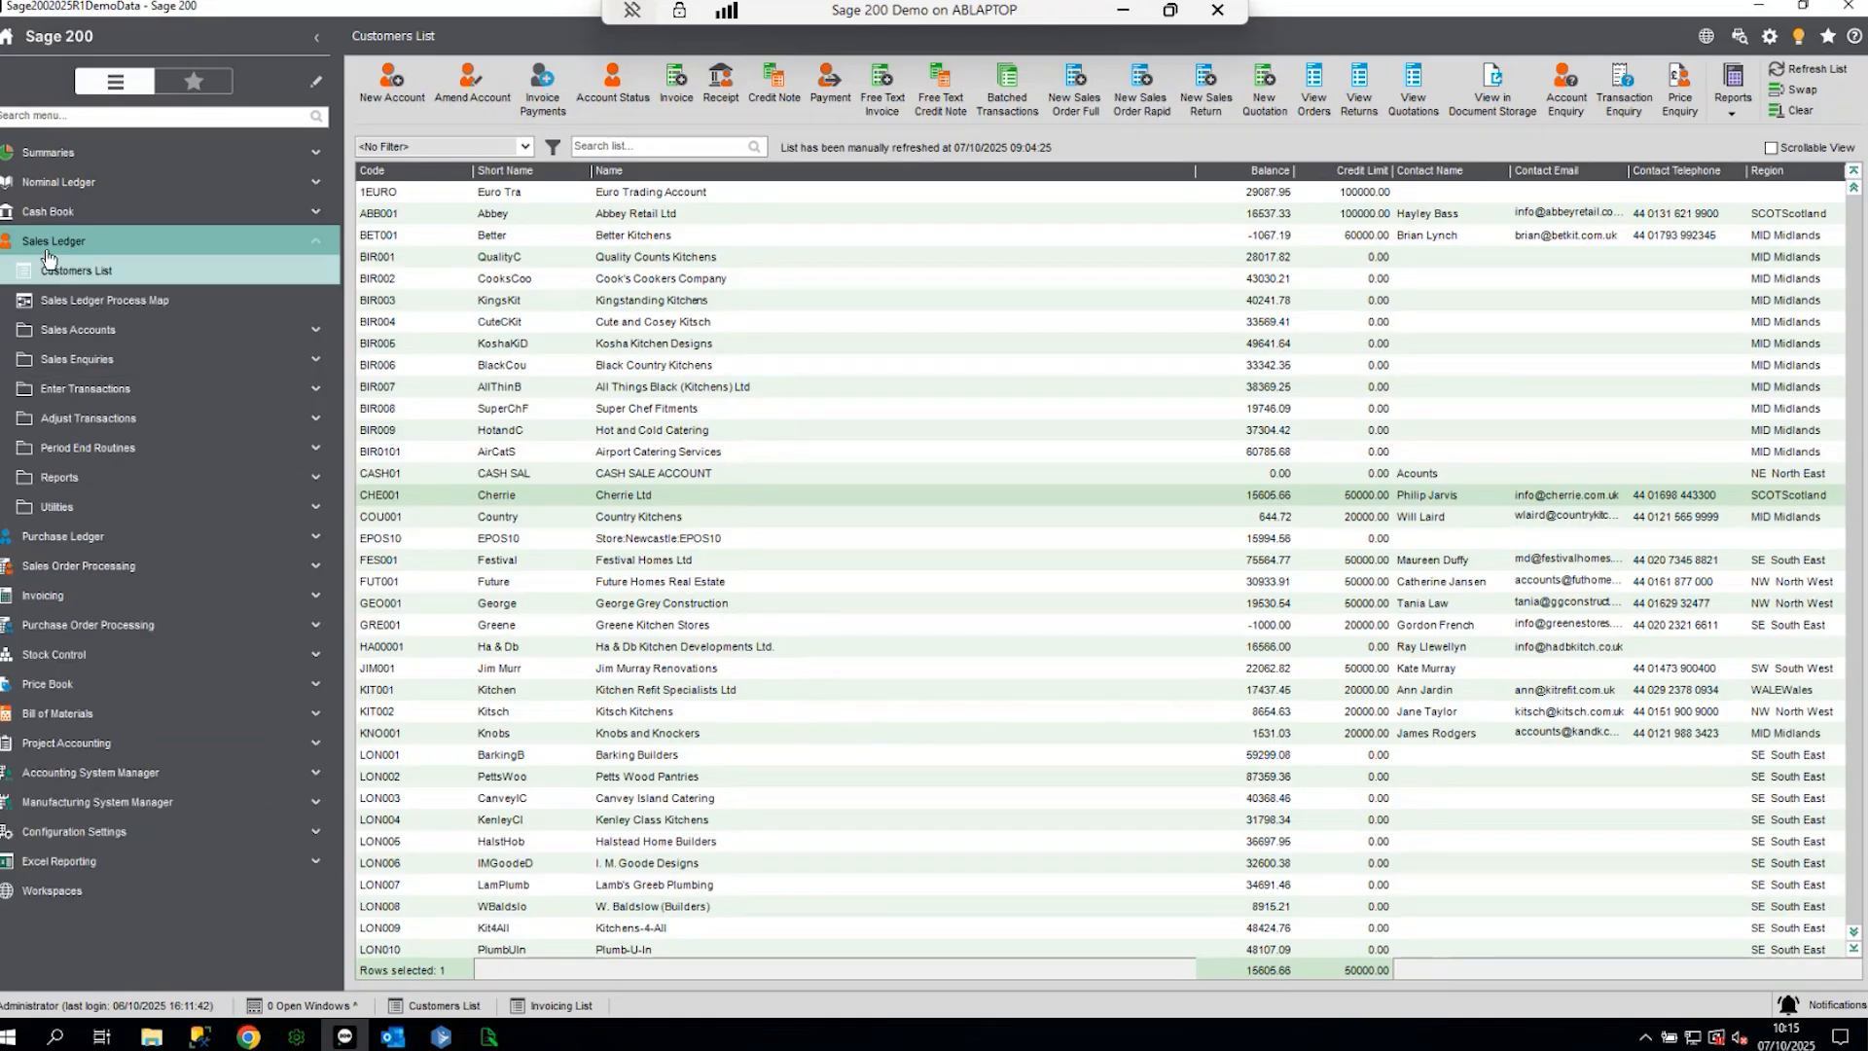
pyautogui.click(74, 481)
pyautogui.click(63, 308)
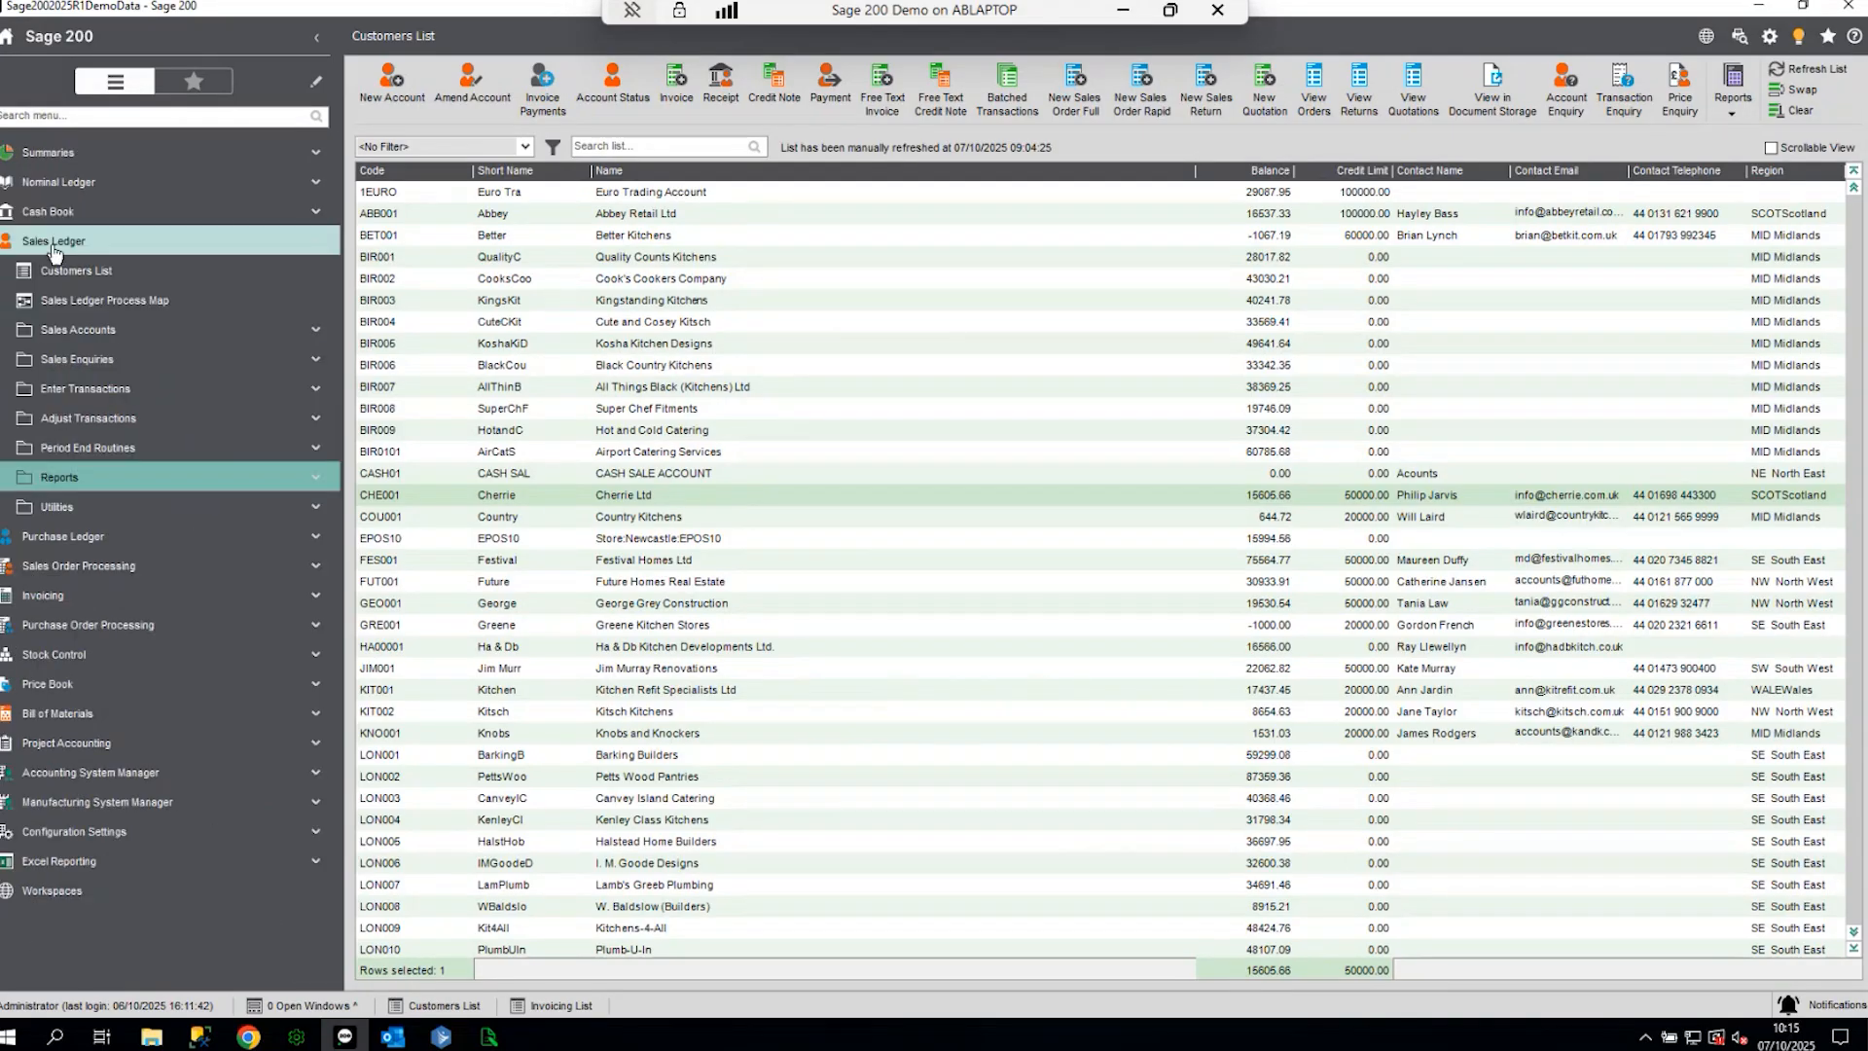
pyautogui.click(74, 478)
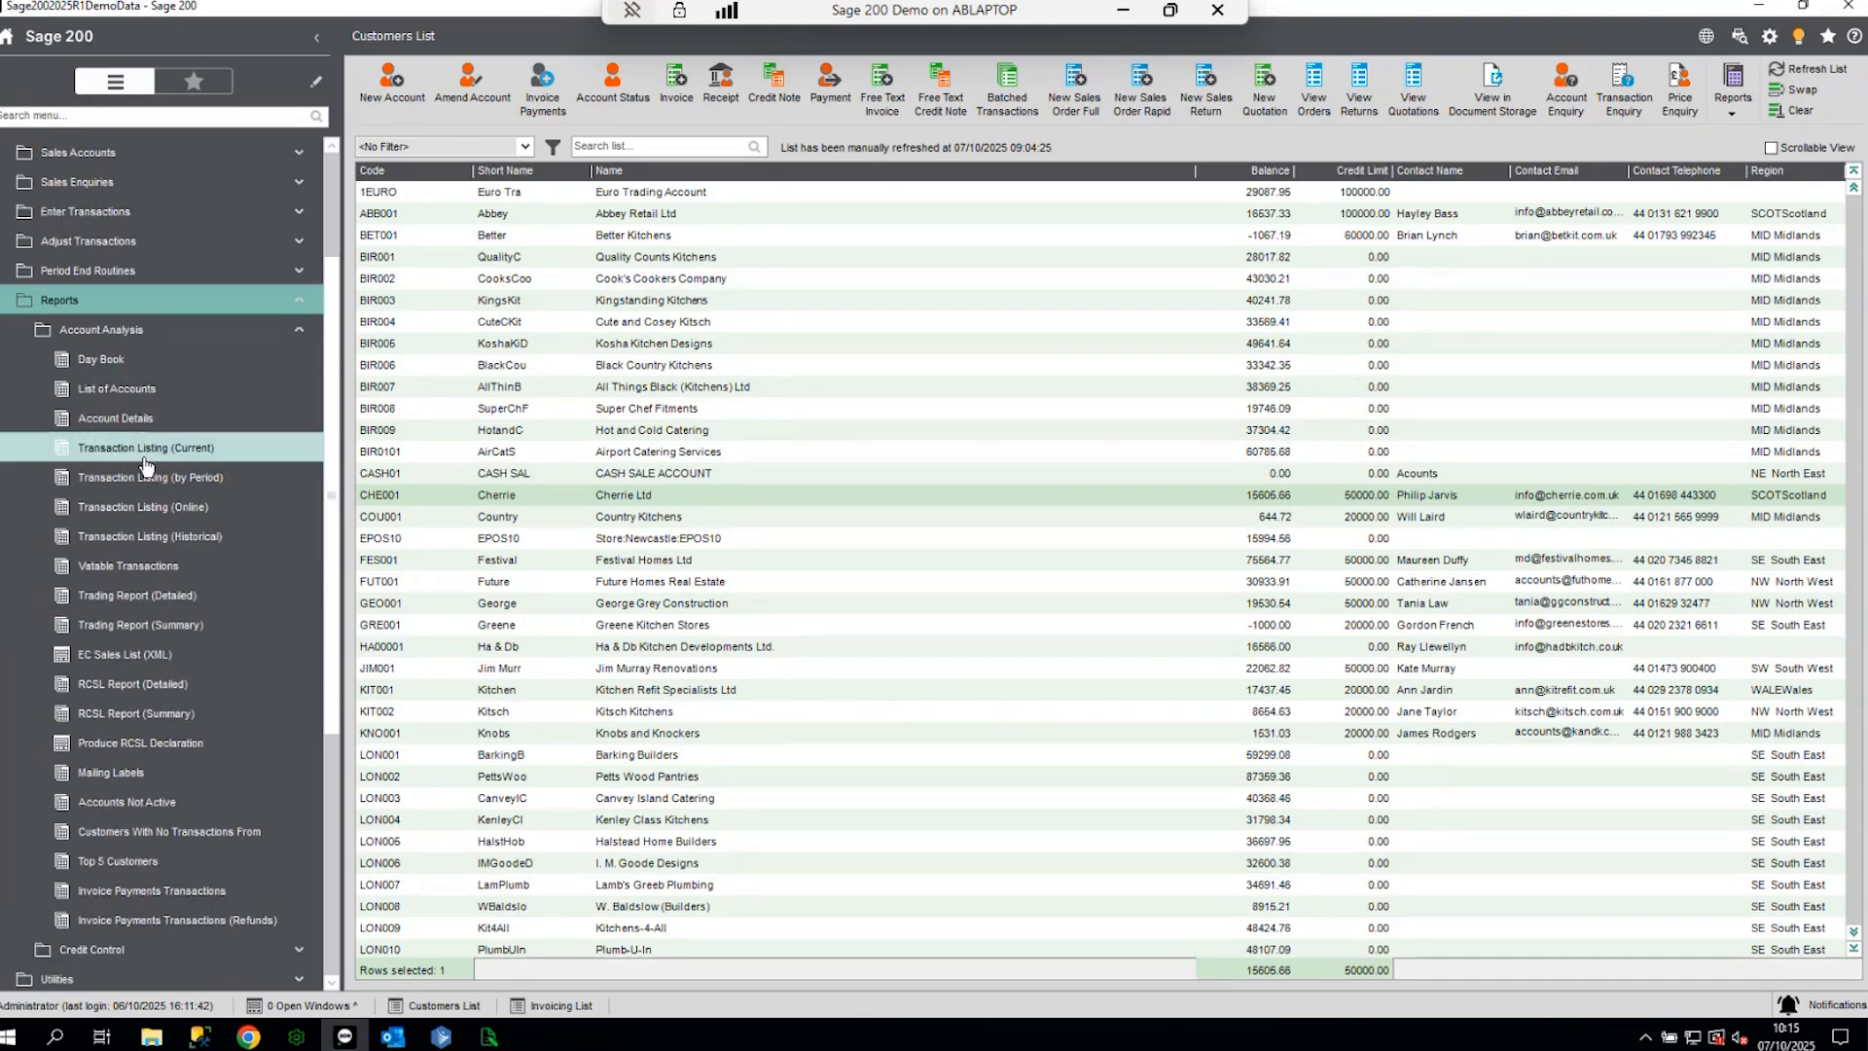
pyautogui.click(145, 447)
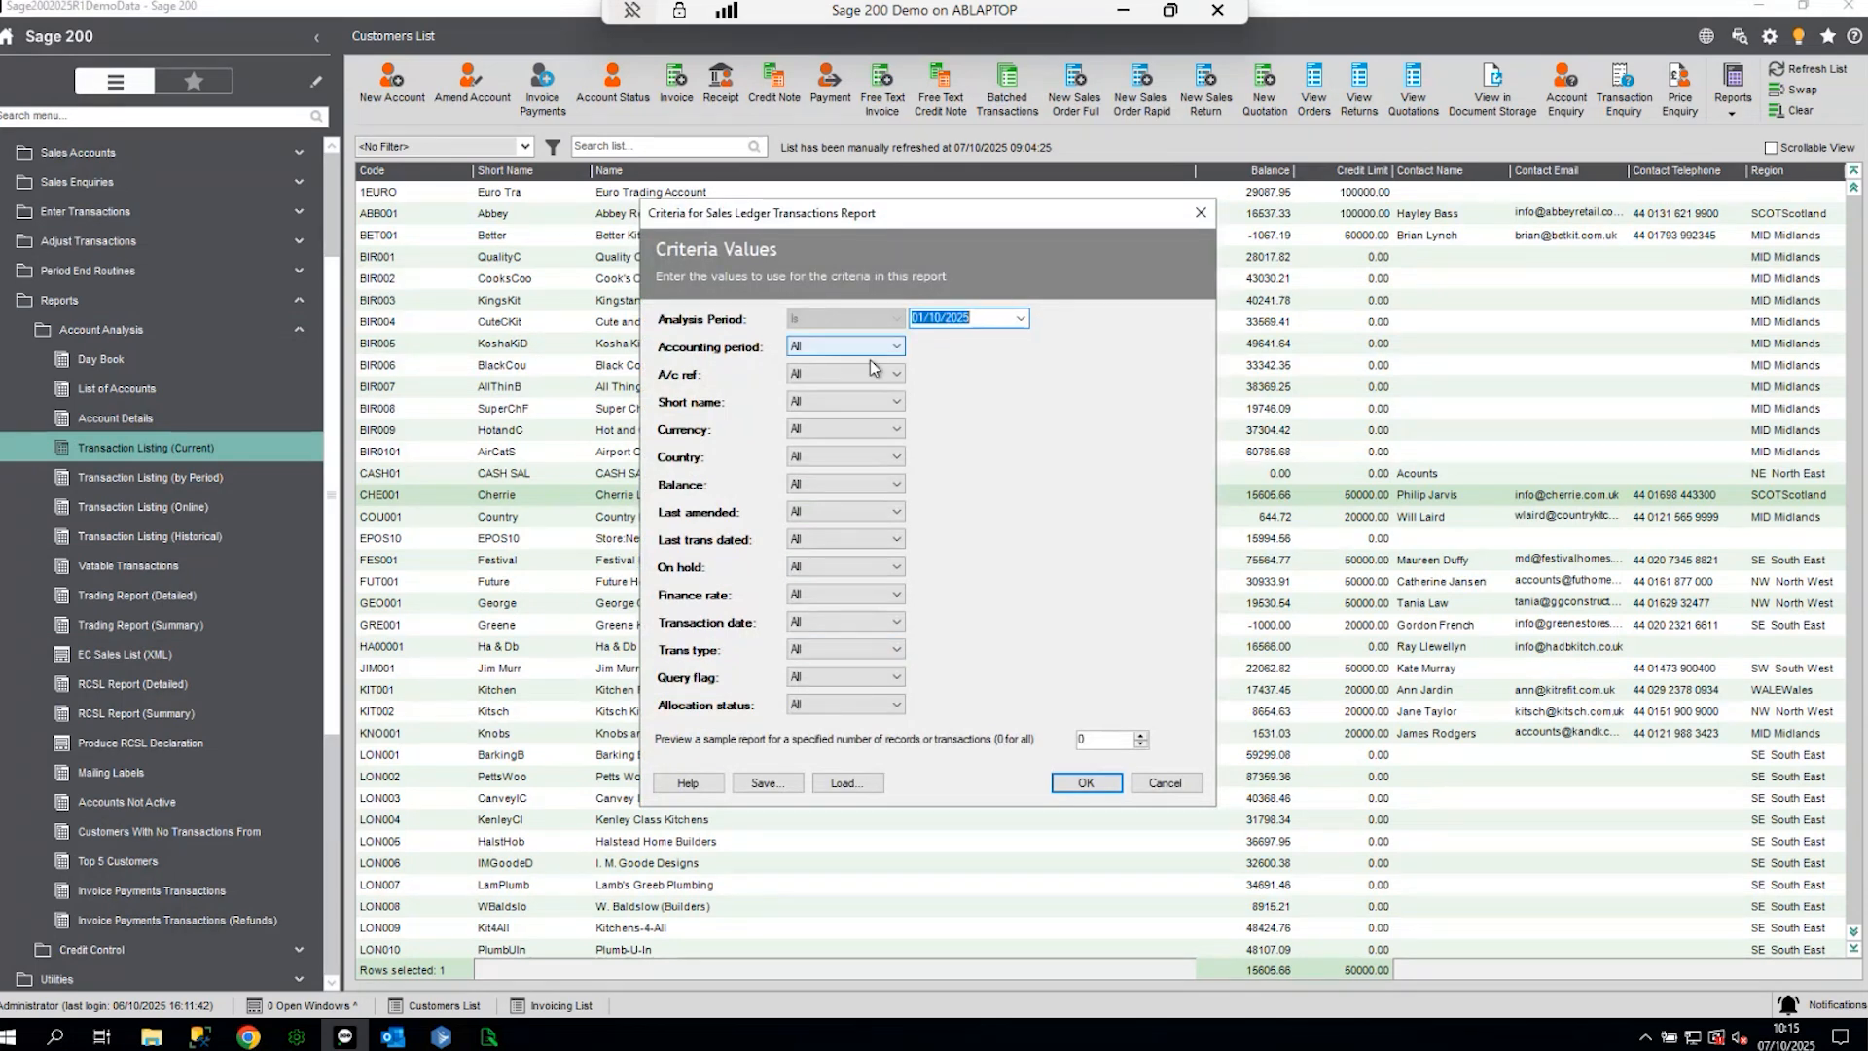
pyautogui.click(489, 1036)
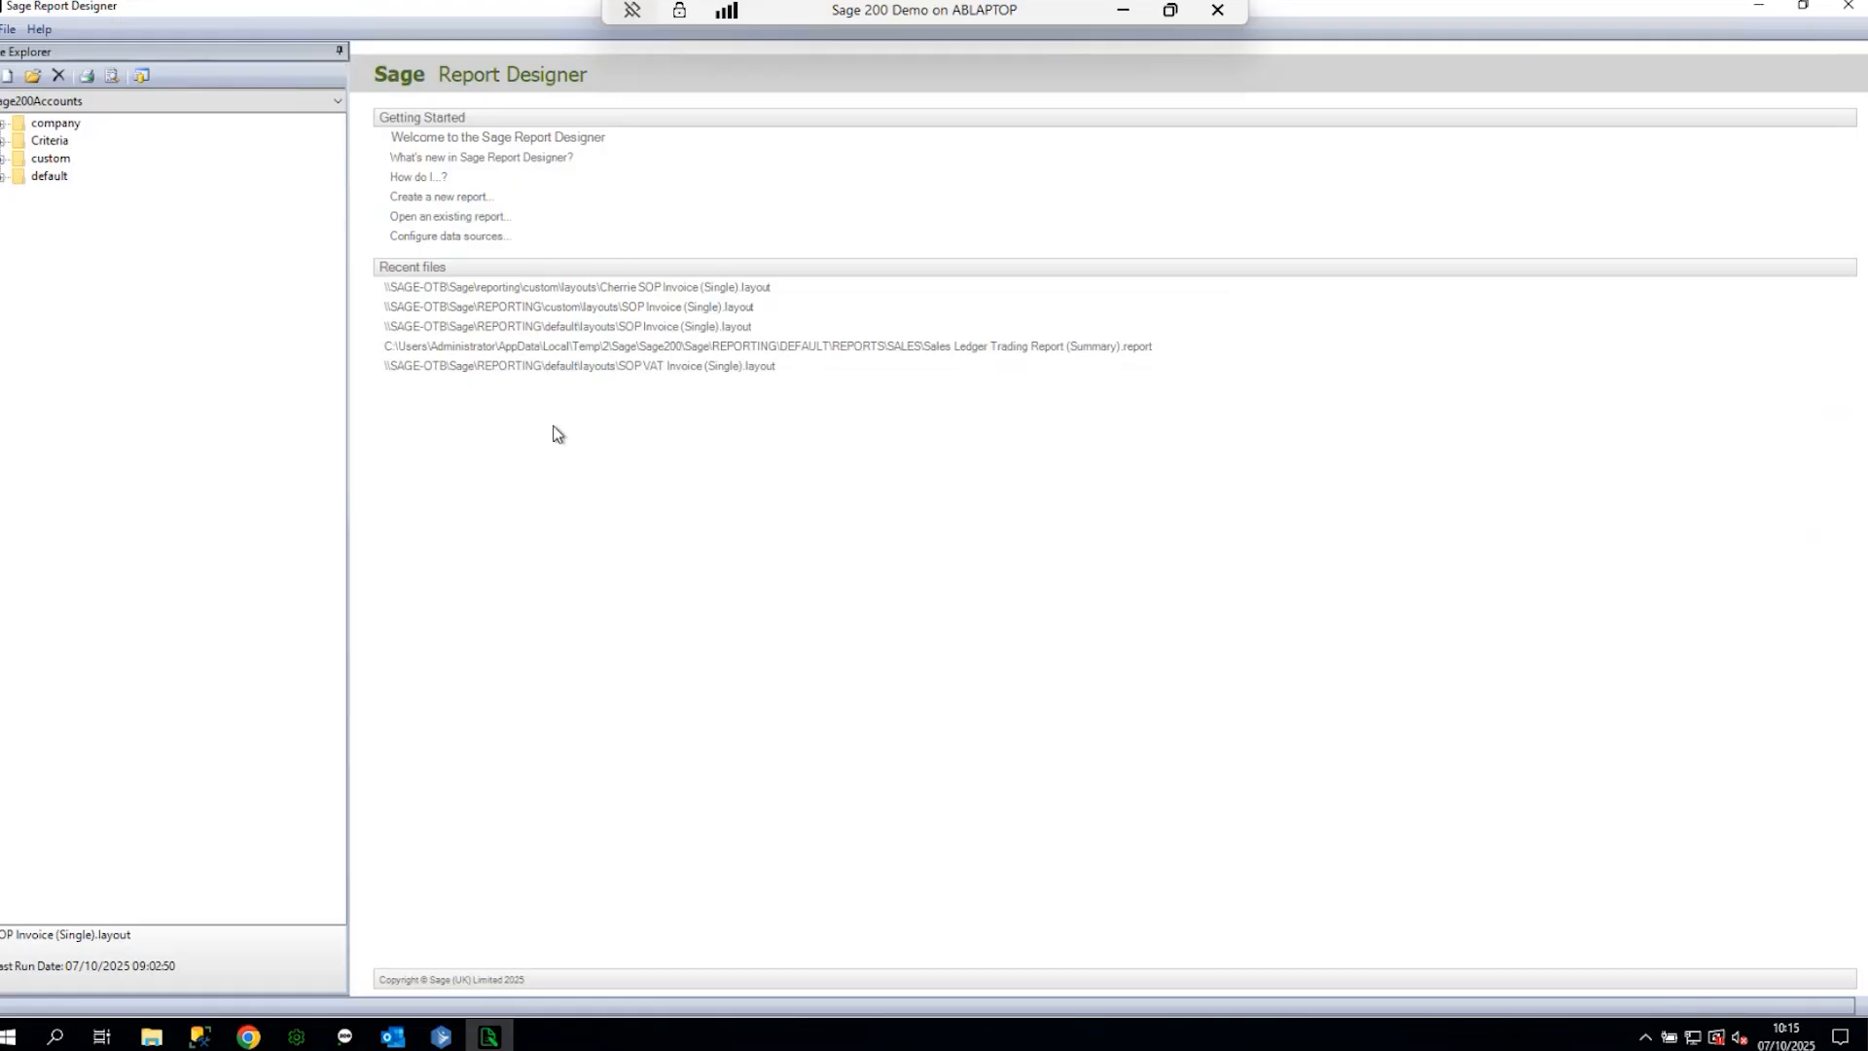
# - Open the SOP Invoice (Single) layout and review its criteria, including disabled OrderNo, without changes
pyautogui.click(625, 312)
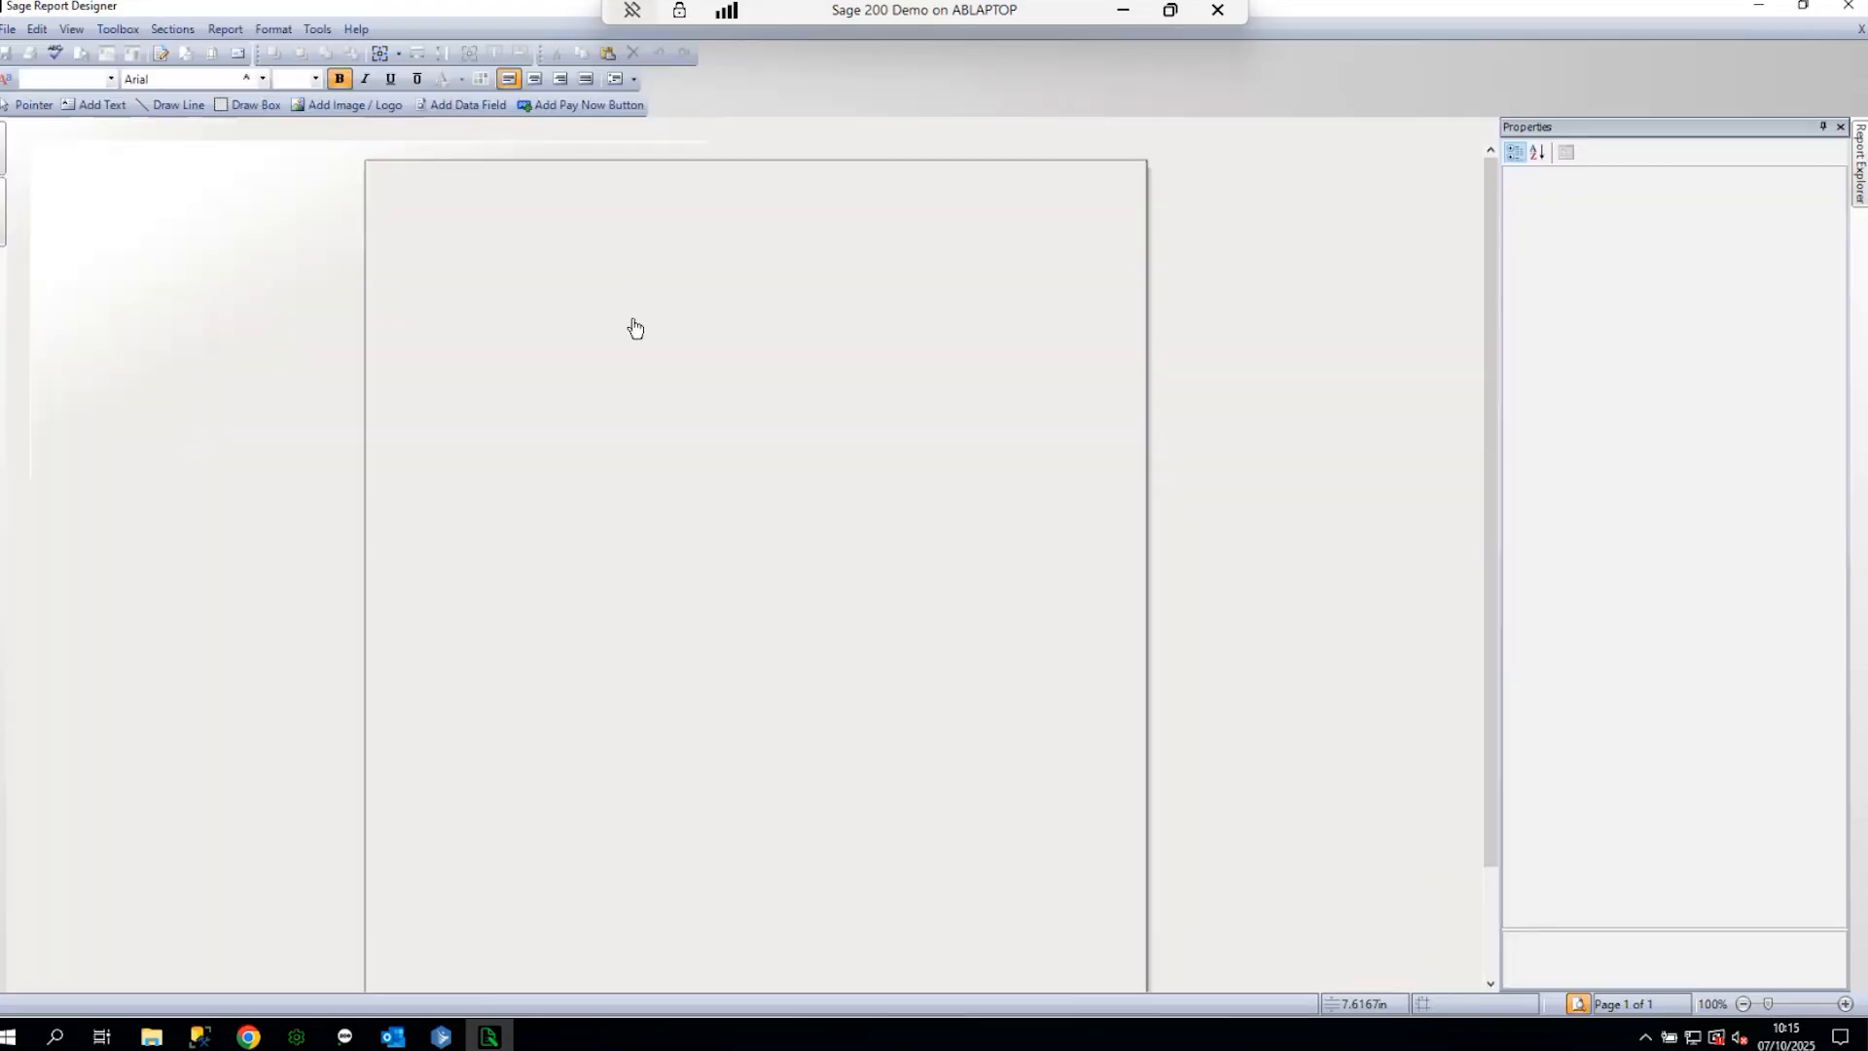
pyautogui.click(225, 29)
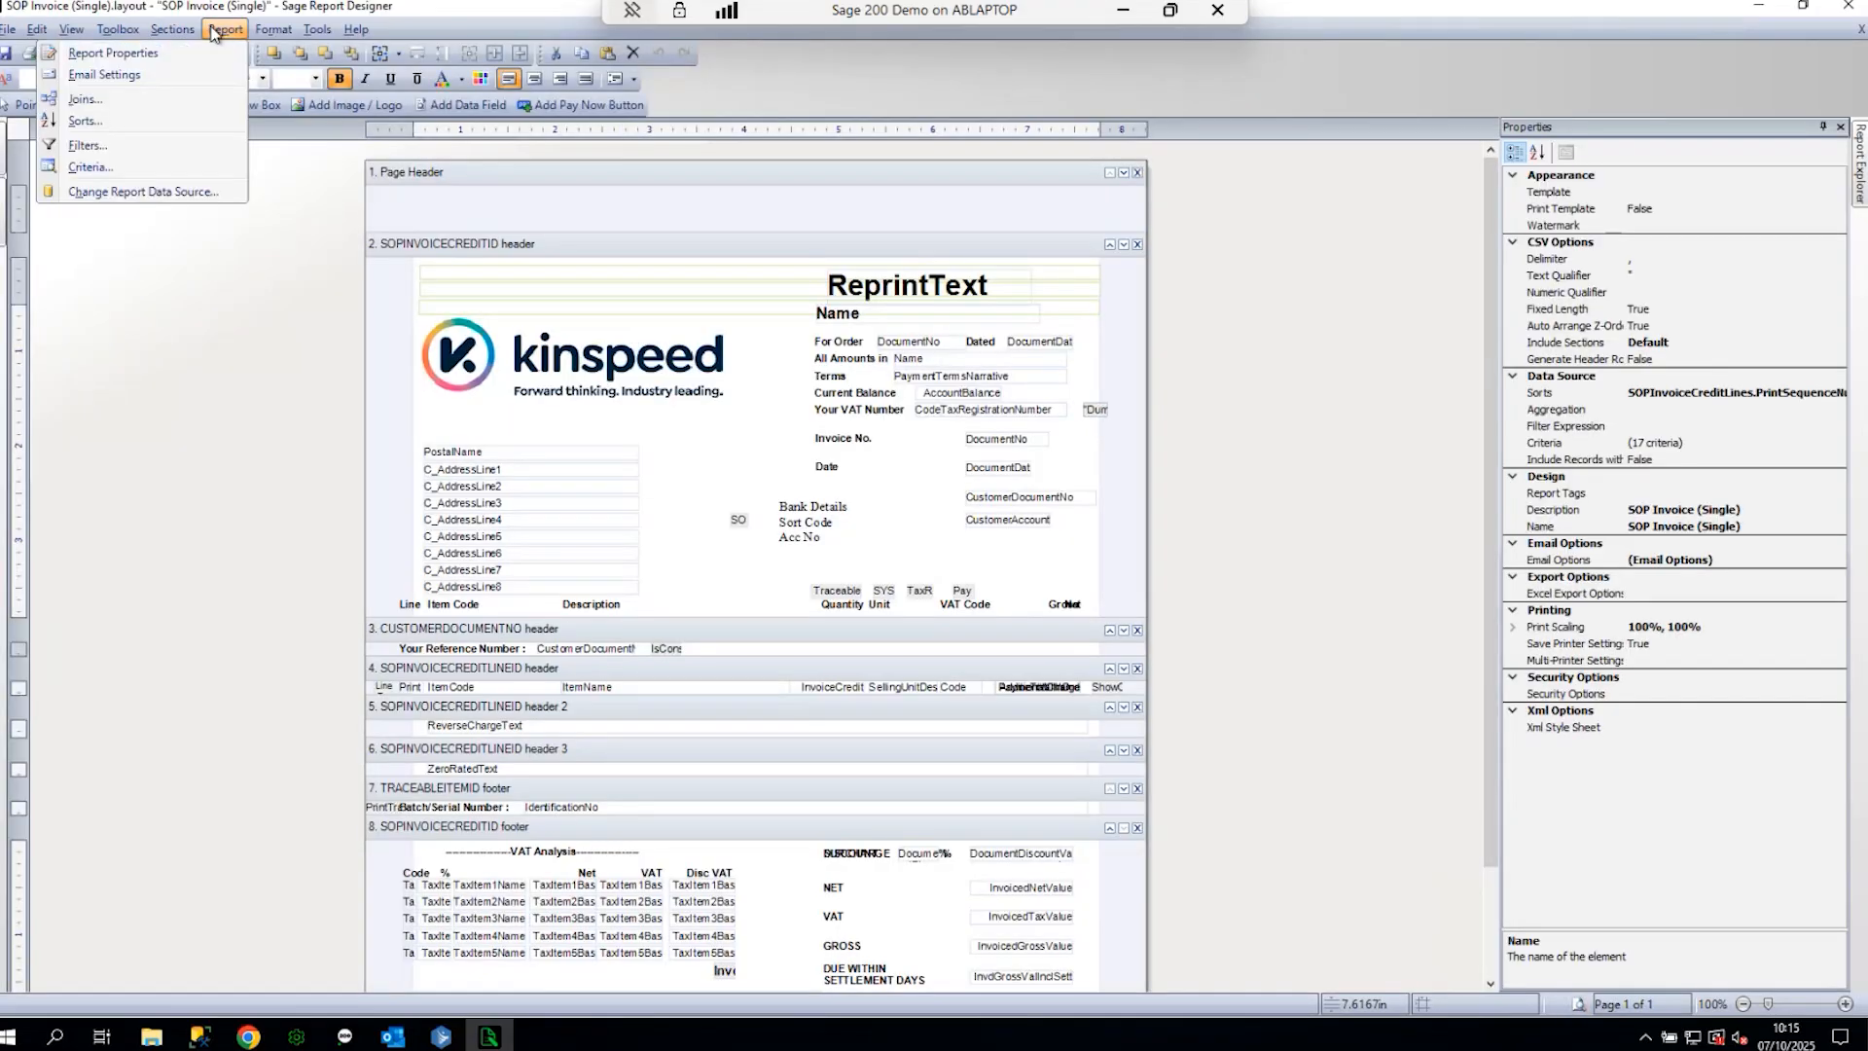
pyautogui.click(109, 165)
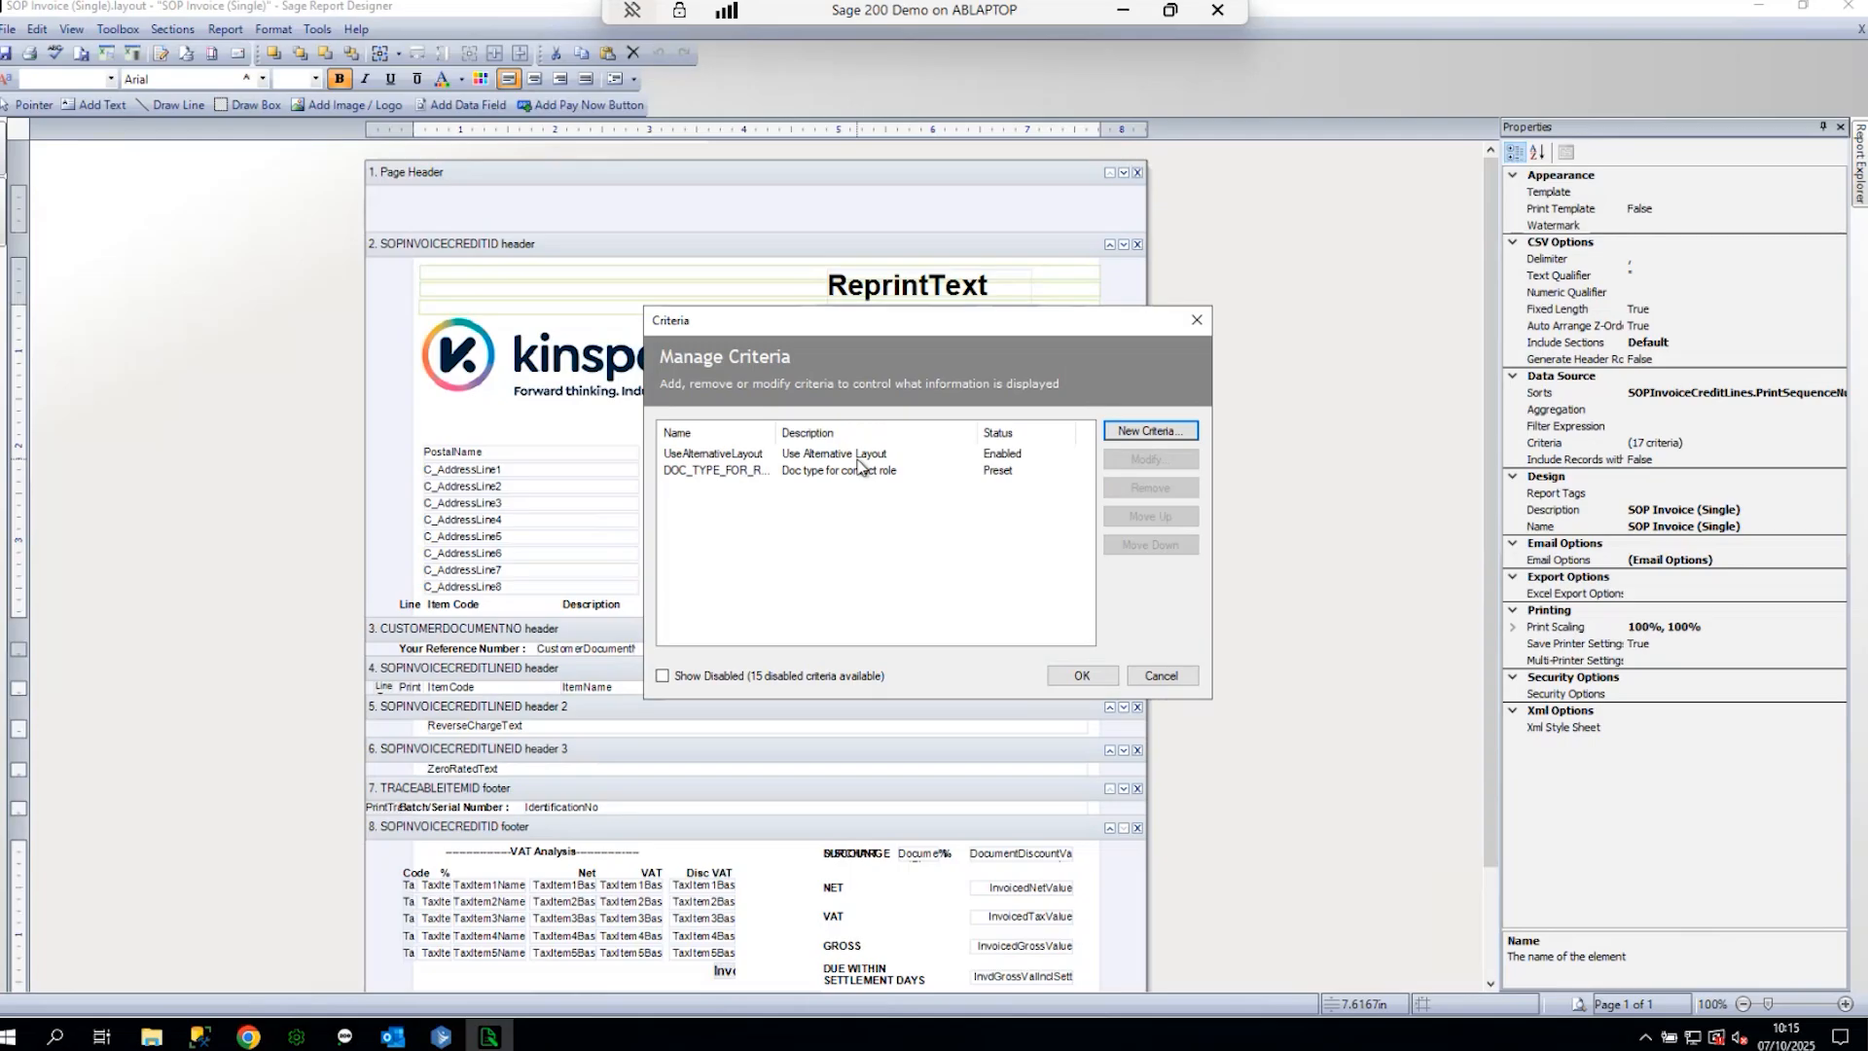
pyautogui.click(725, 678)
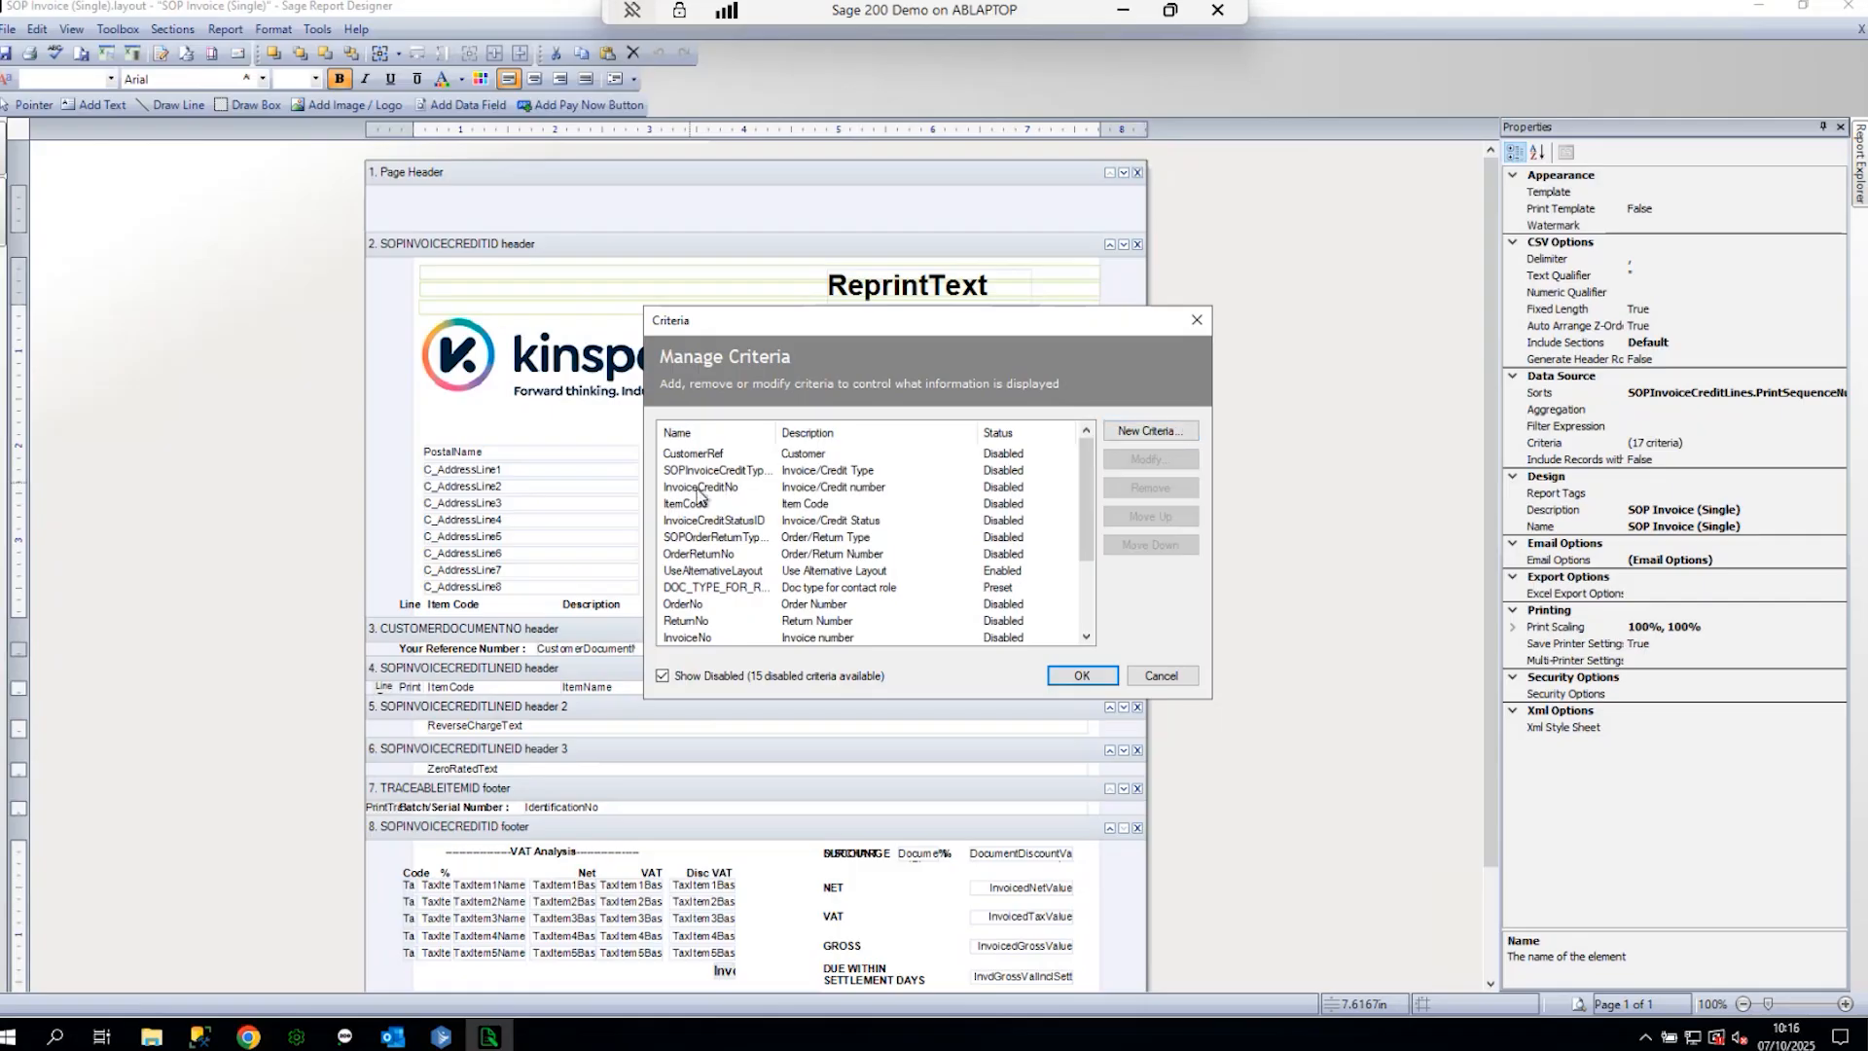
pyautogui.click(705, 608)
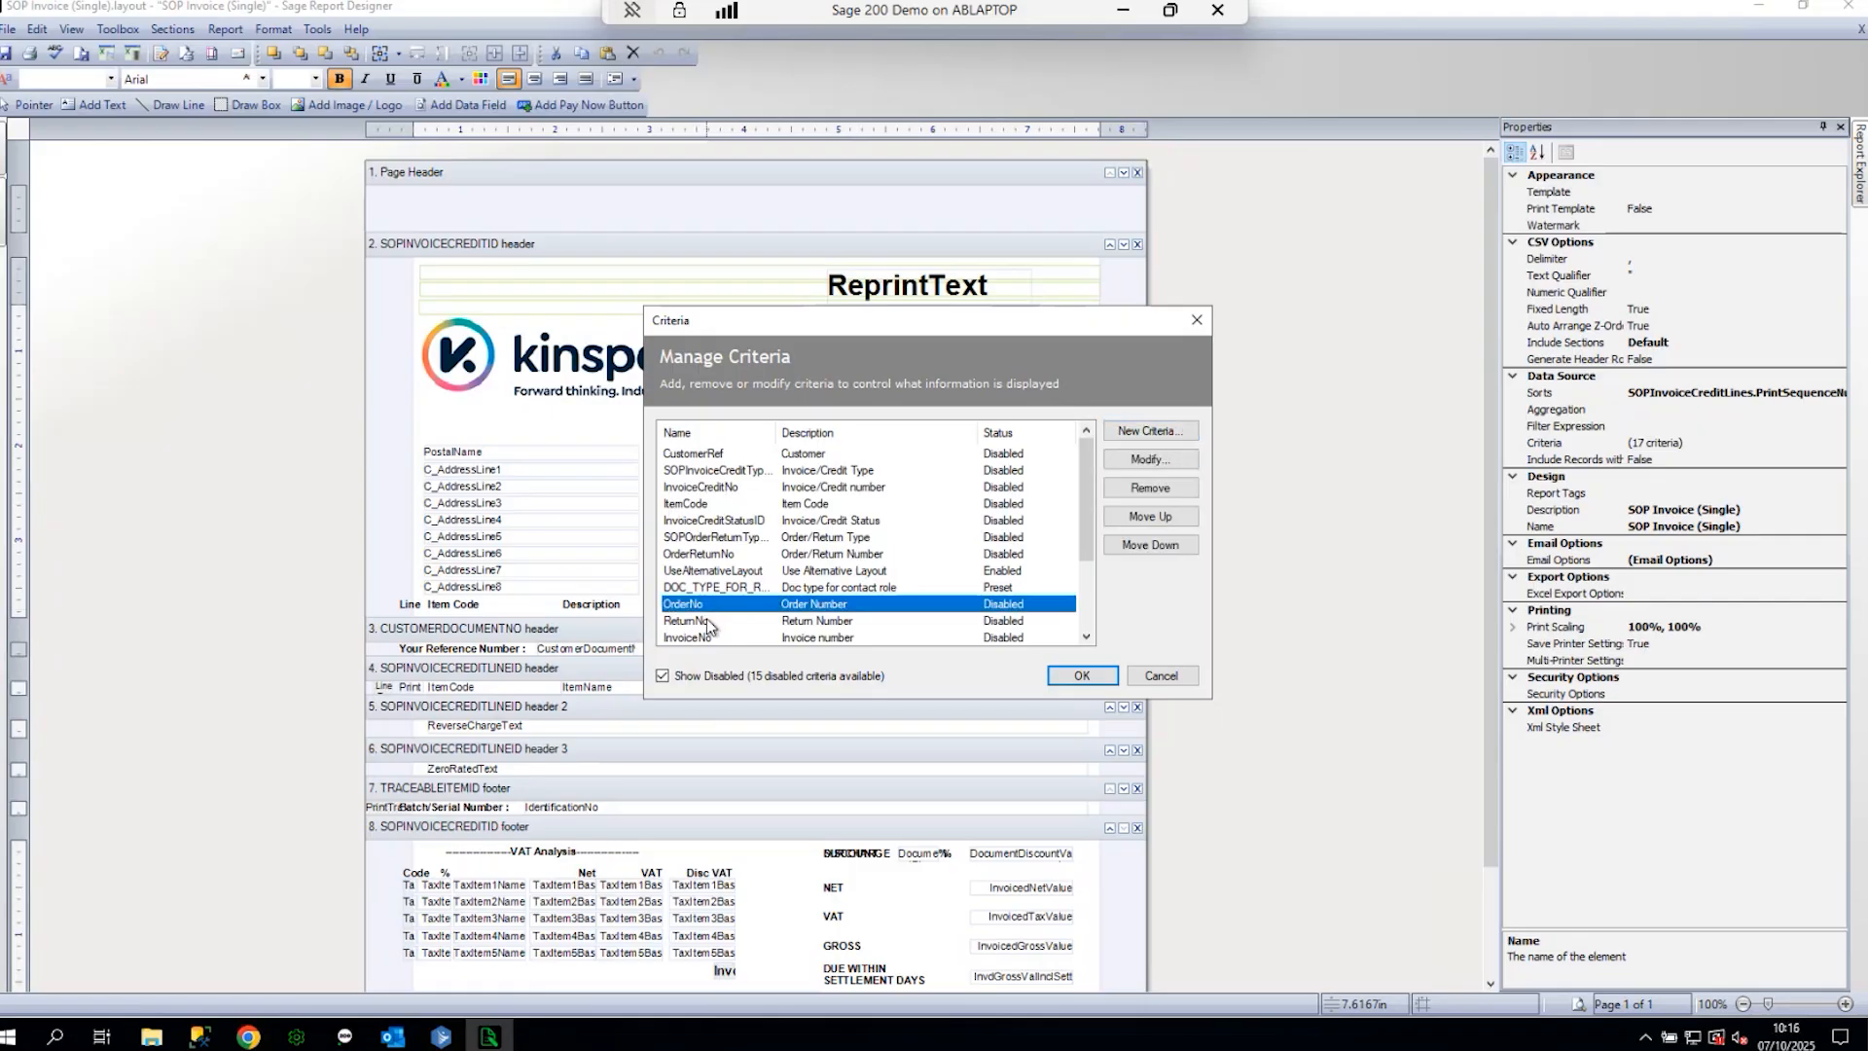
pyautogui.click(1162, 678)
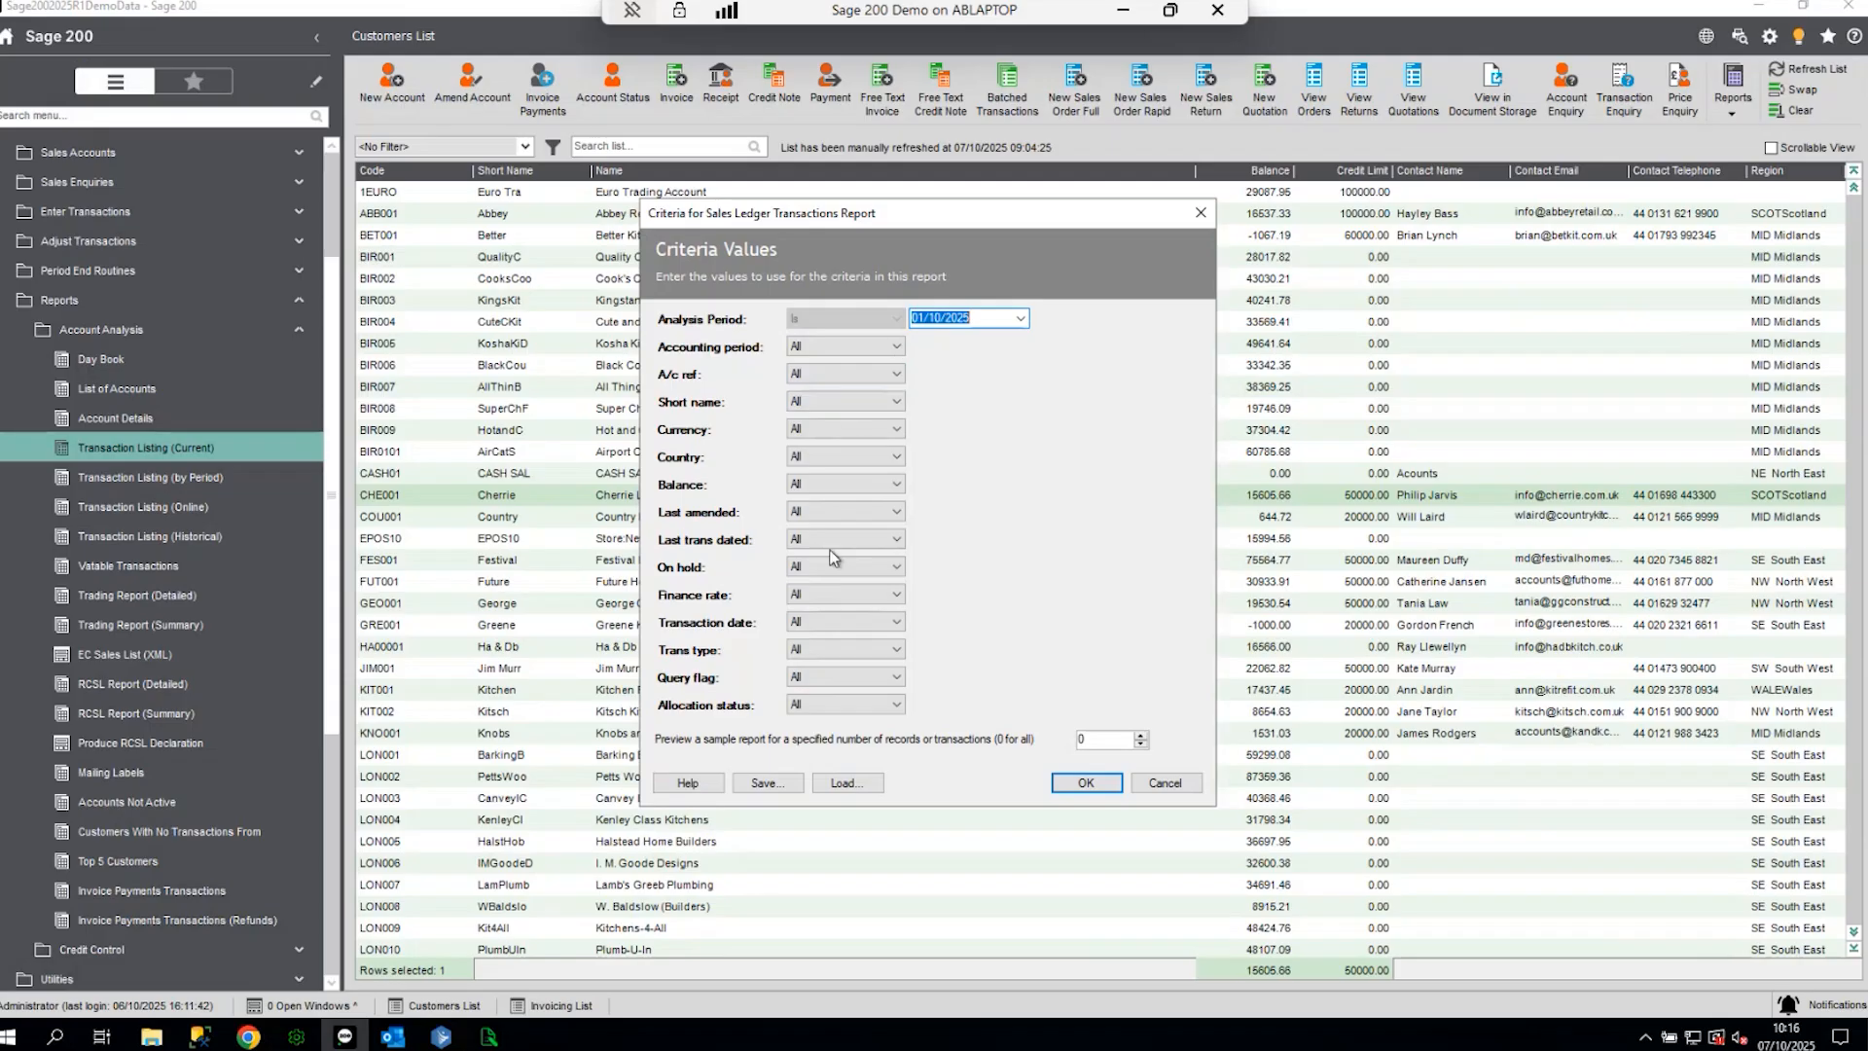
# - Try filtering to Invoice transactions for accounting periods 1 to 11, then discard the criteria form
pyautogui.click(837, 650)
pyautogui.click(812, 680)
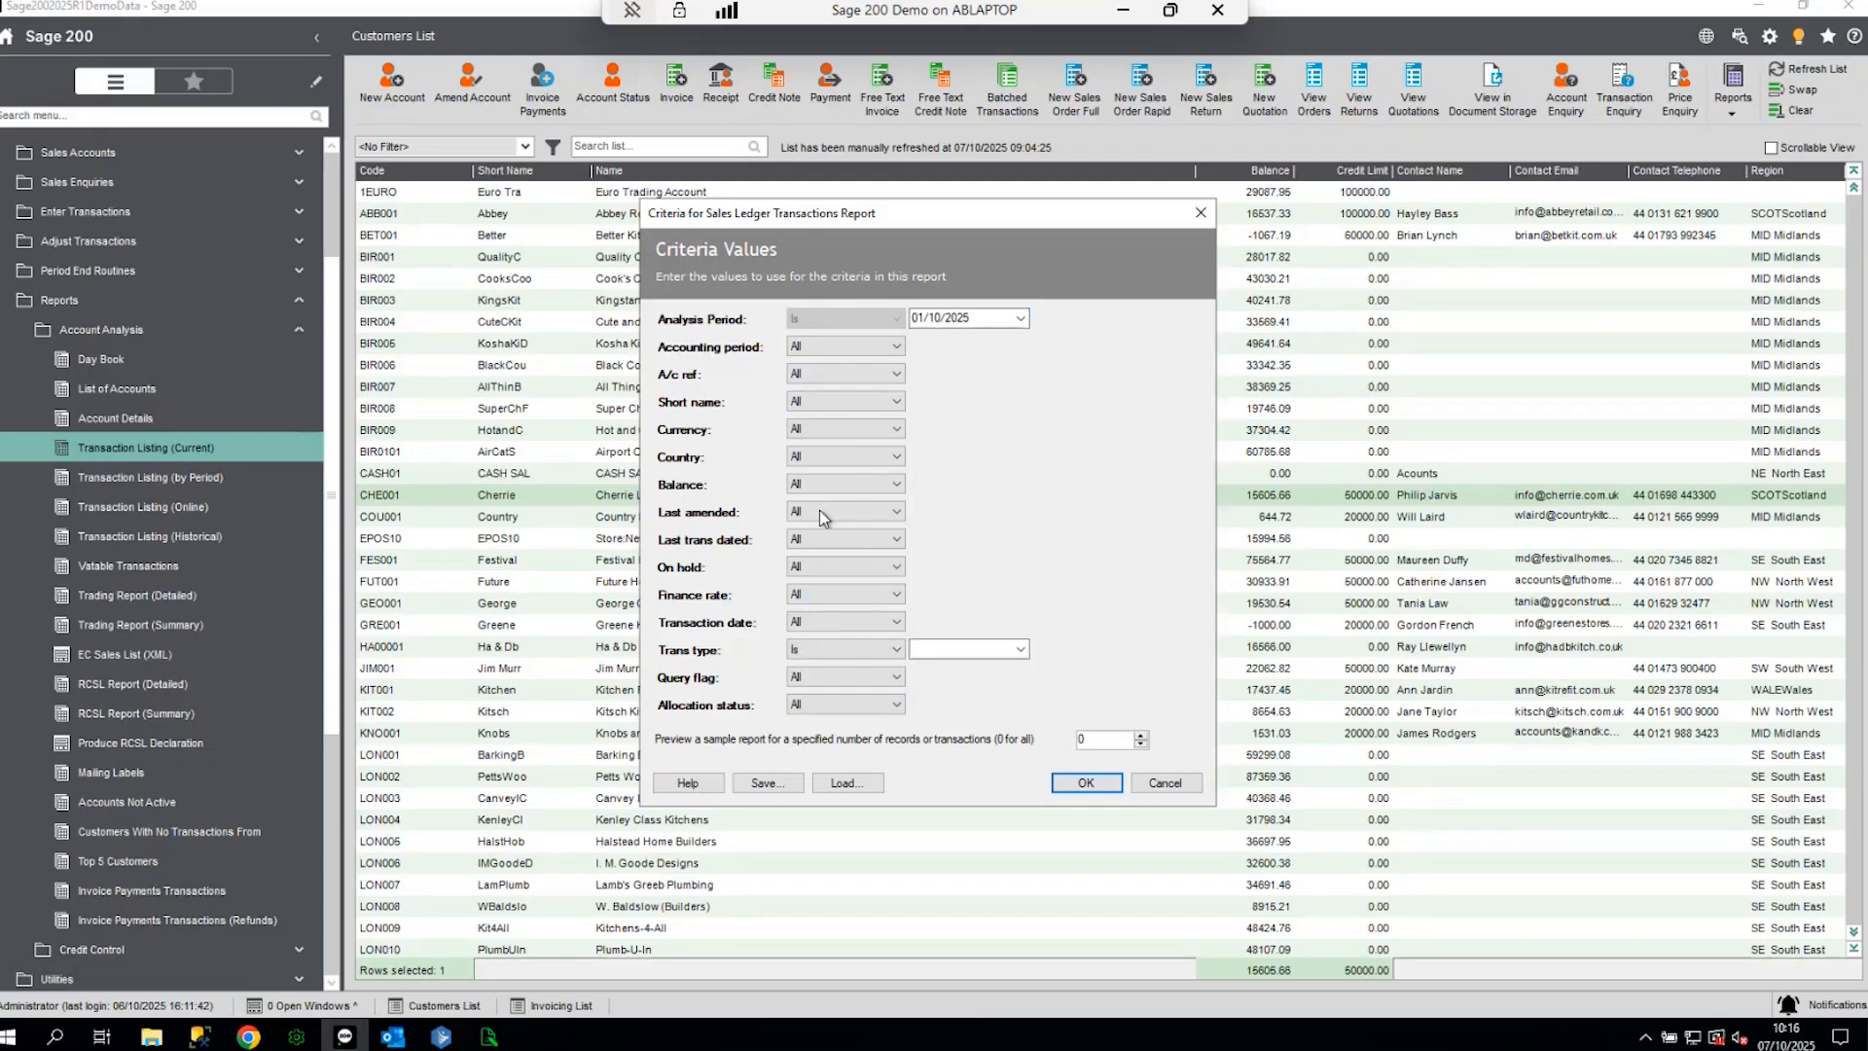
pyautogui.click(1022, 649)
pyautogui.click(932, 704)
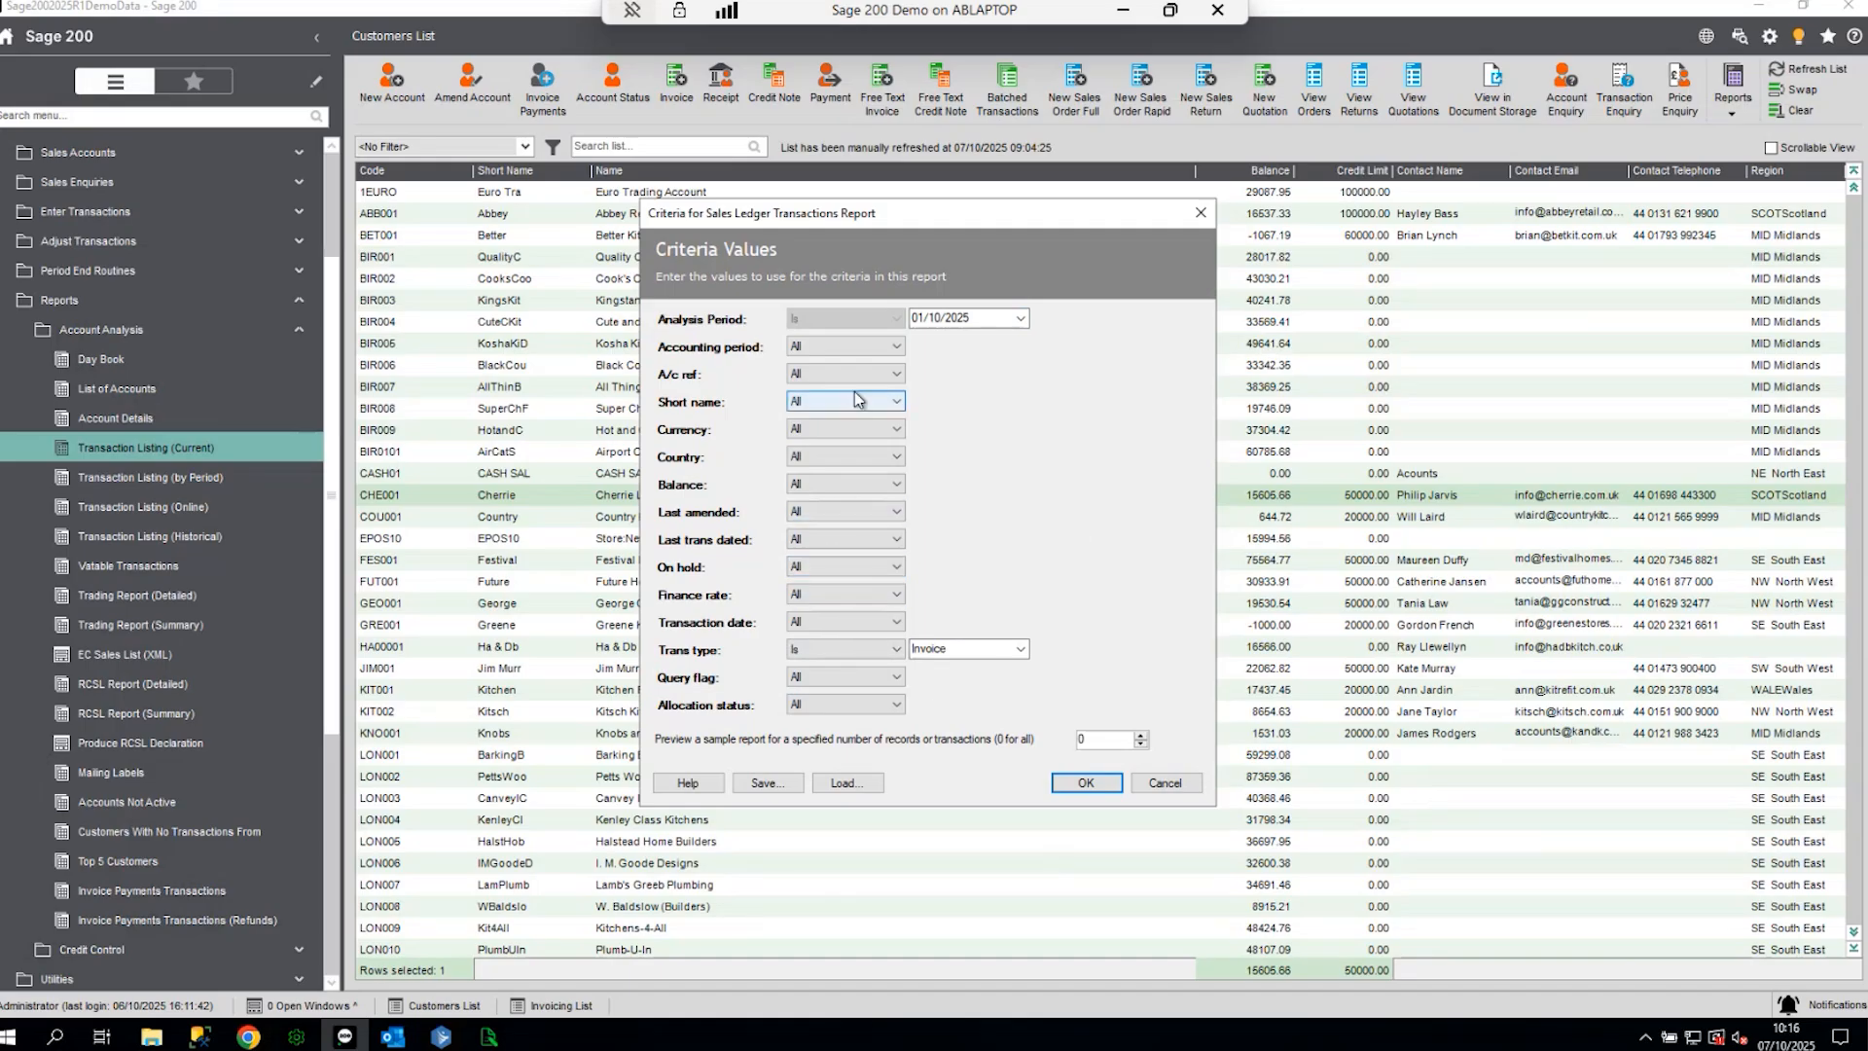
pyautogui.click(847, 346)
pyautogui.click(813, 377)
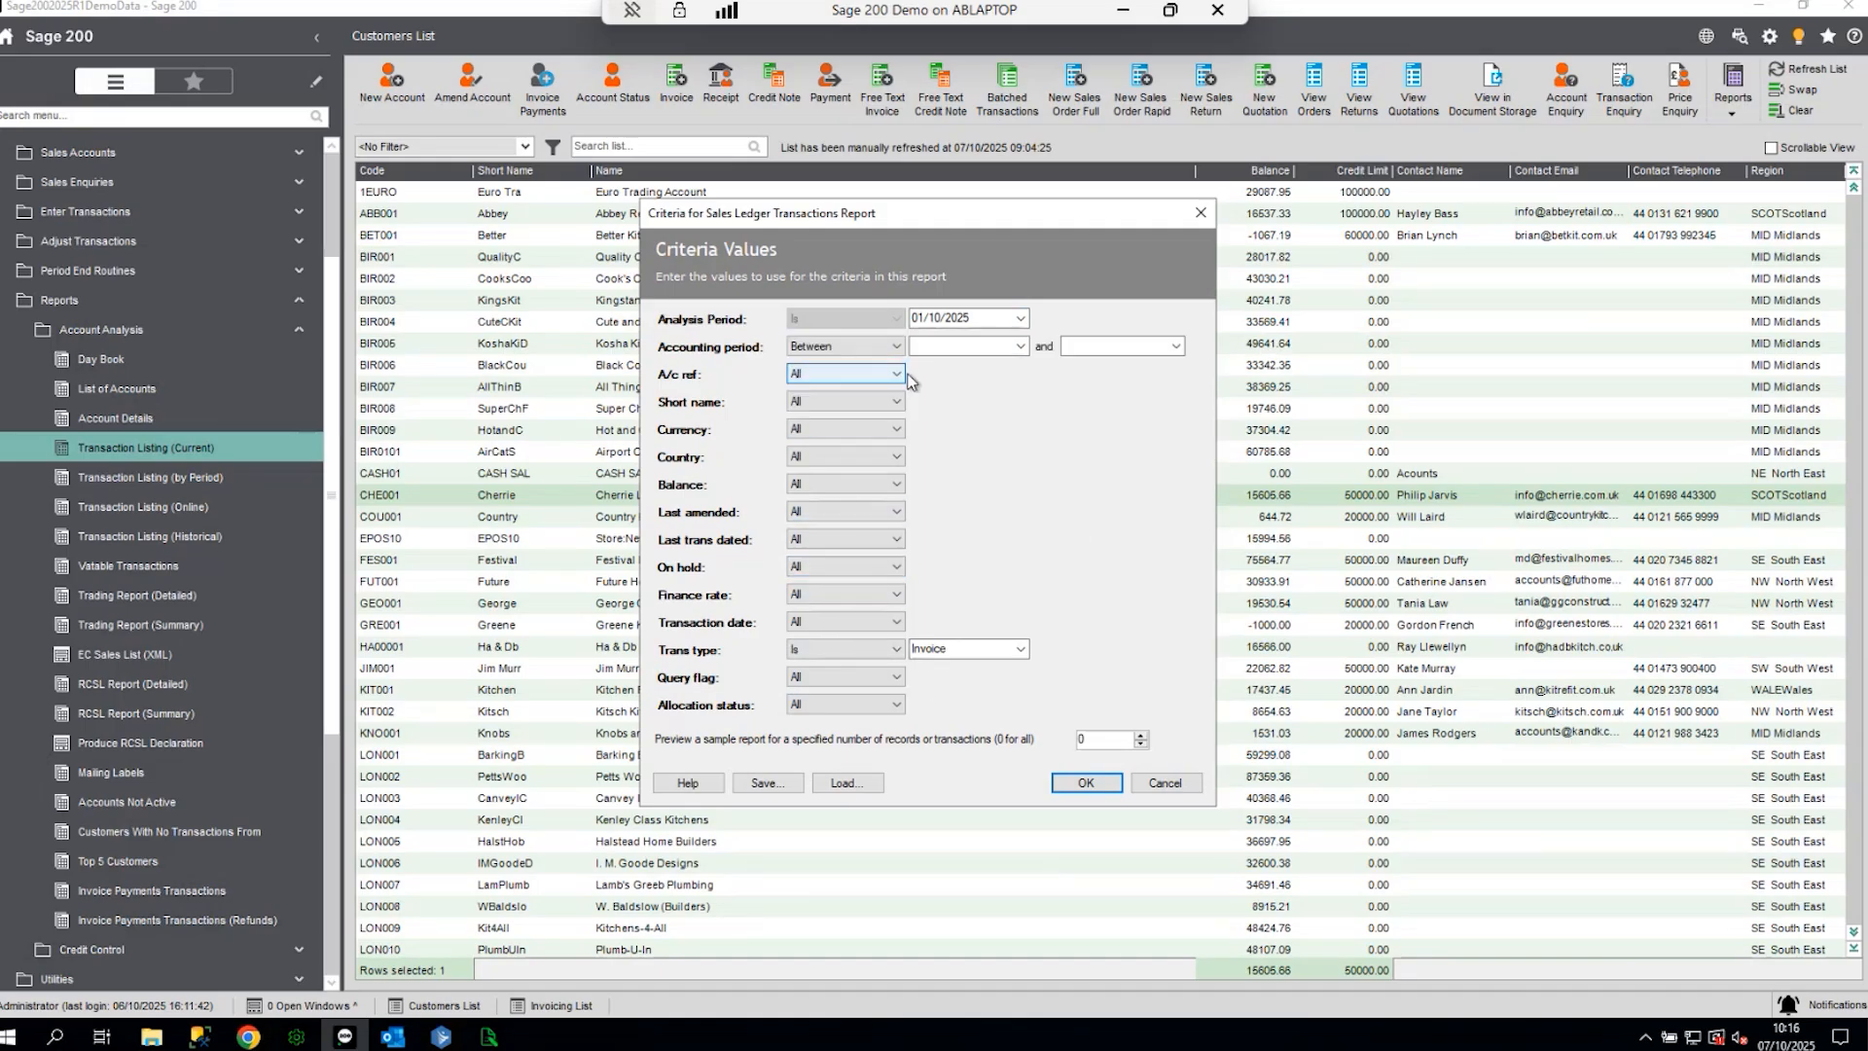
pyautogui.click(1020, 345)
pyautogui.click(1008, 380)
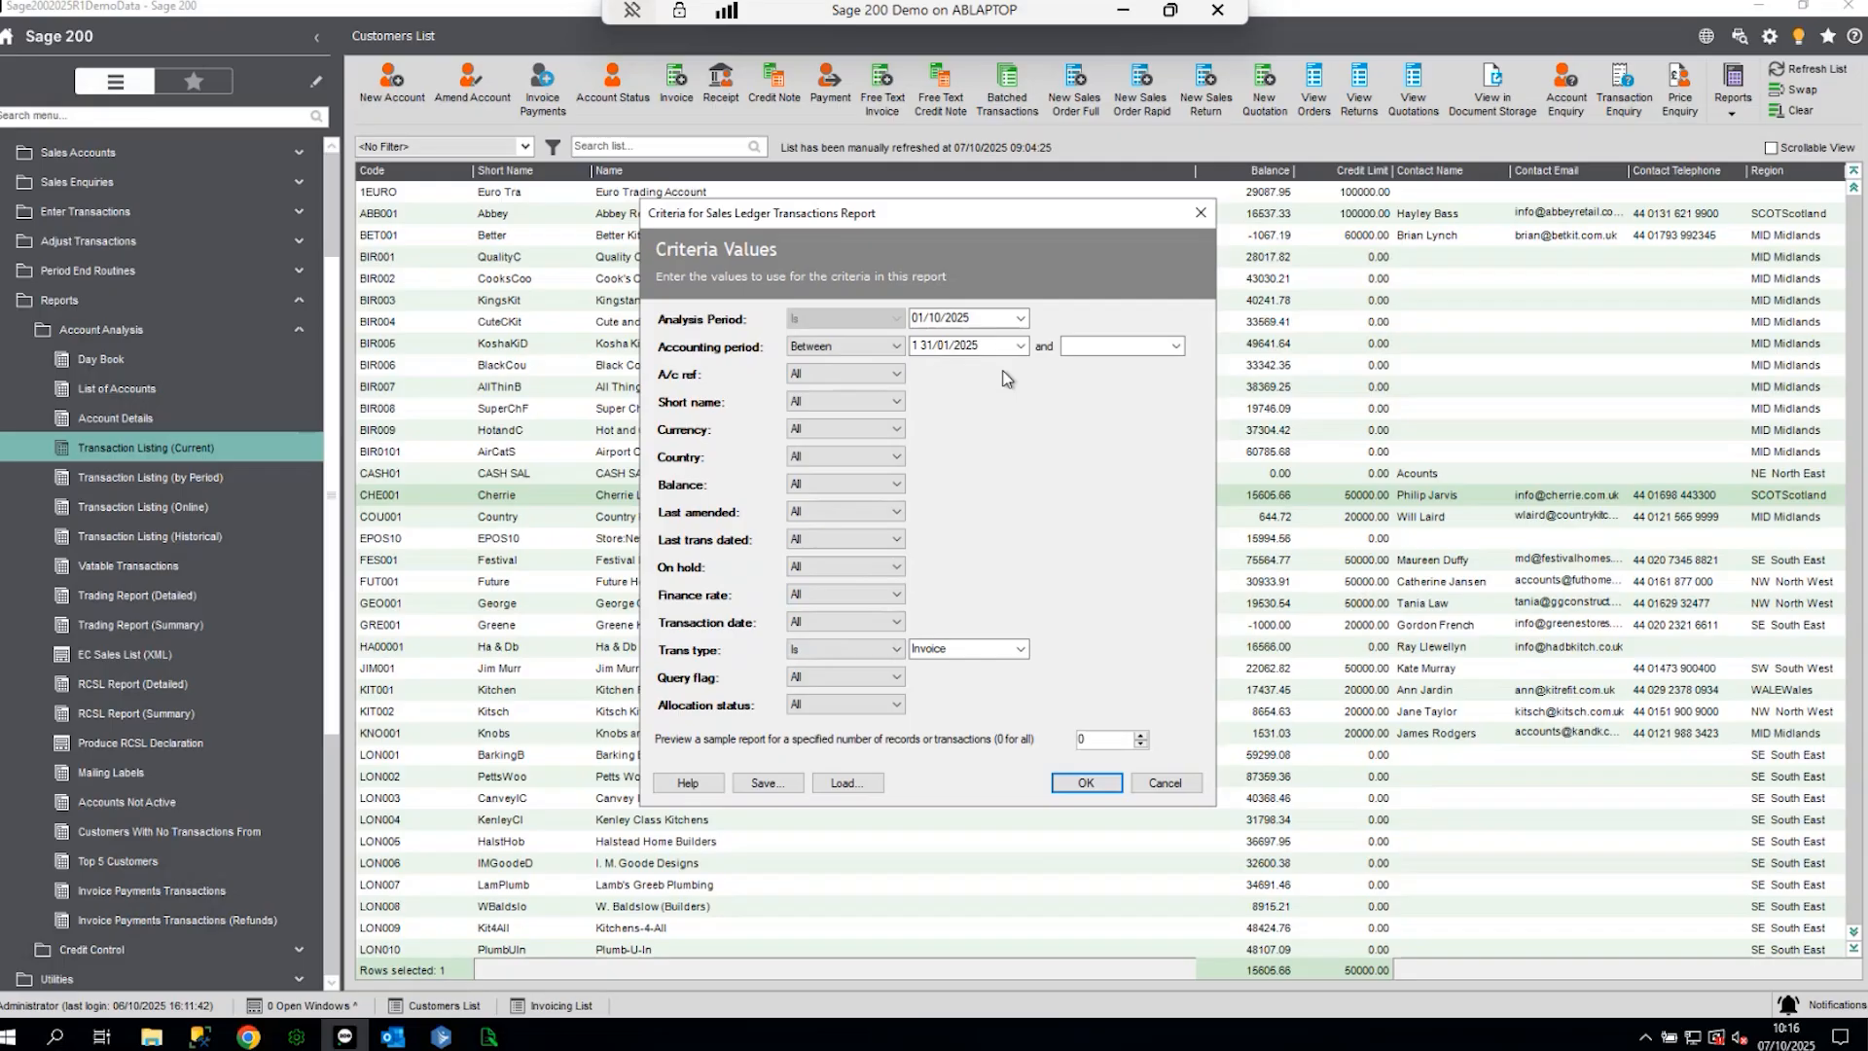
pyautogui.click(1175, 348)
pyautogui.click(1107, 541)
pyautogui.click(1162, 787)
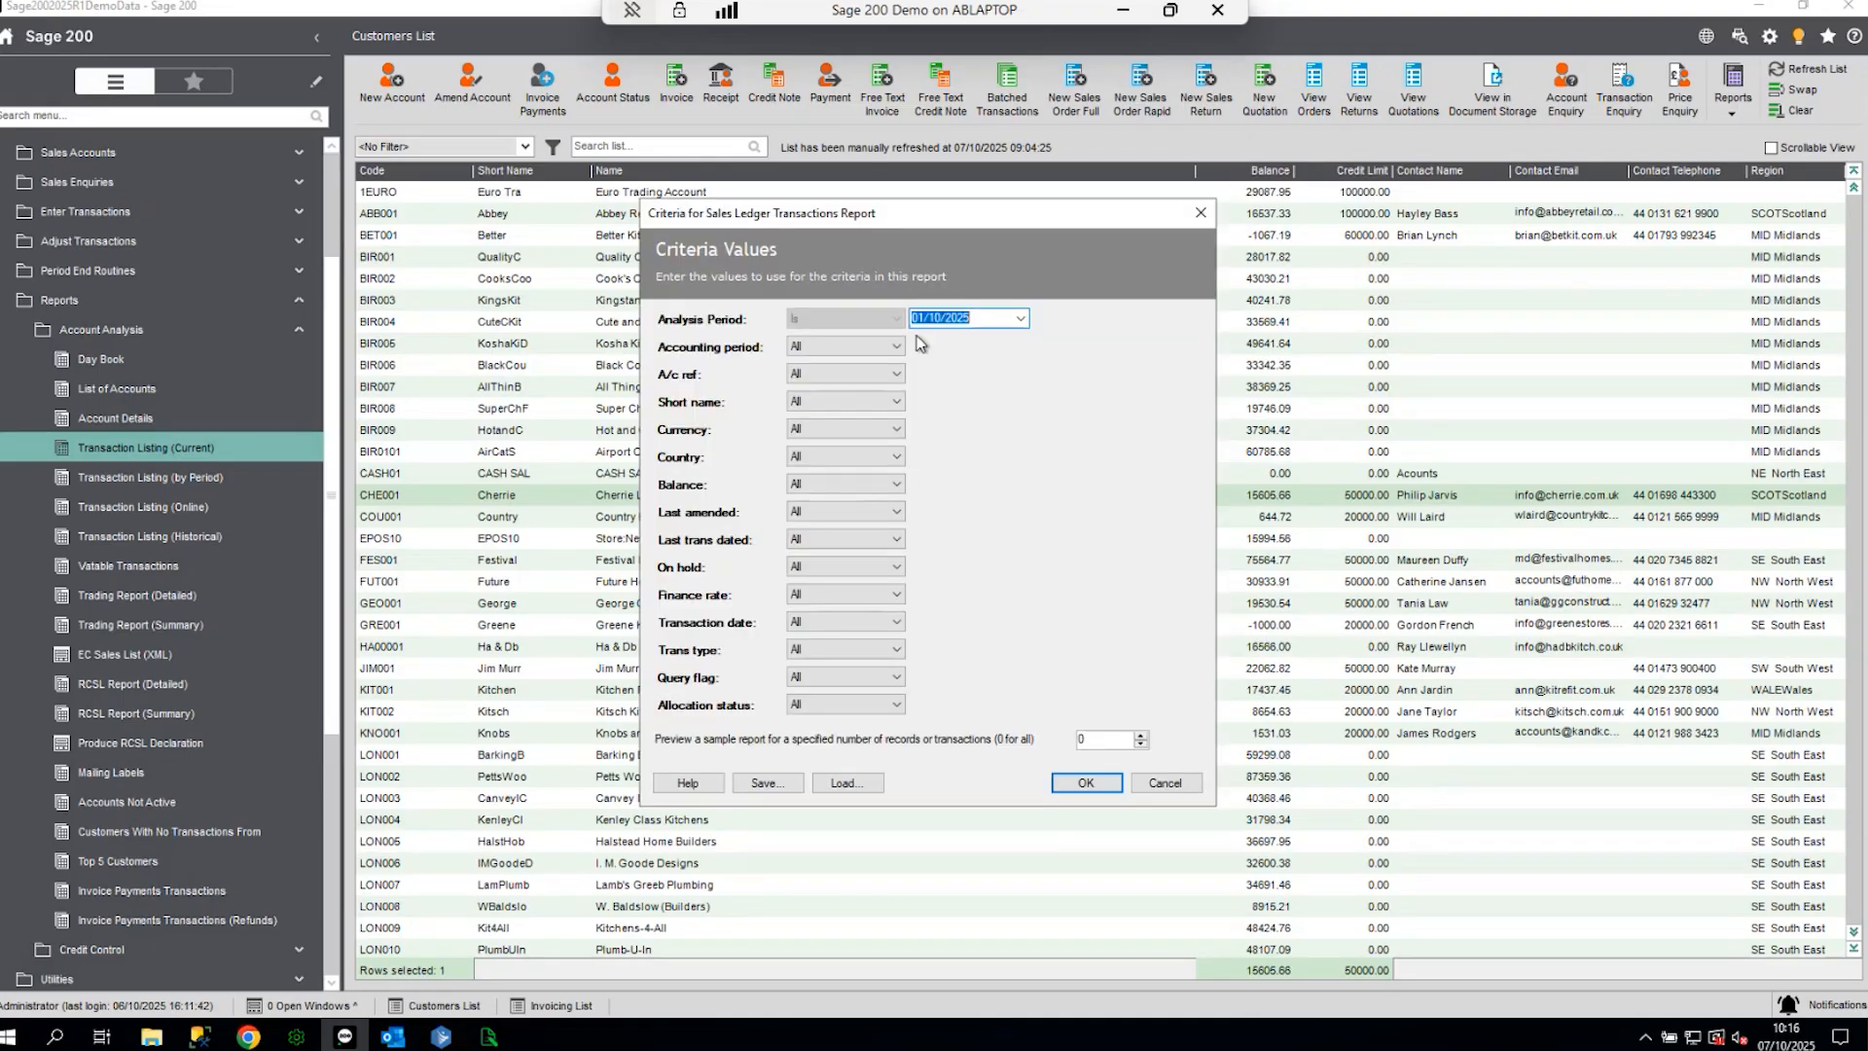
# - Load the saved Rep Crit criteria and run the Sales Ledger Transactions Report
pyautogui.click(846, 783)
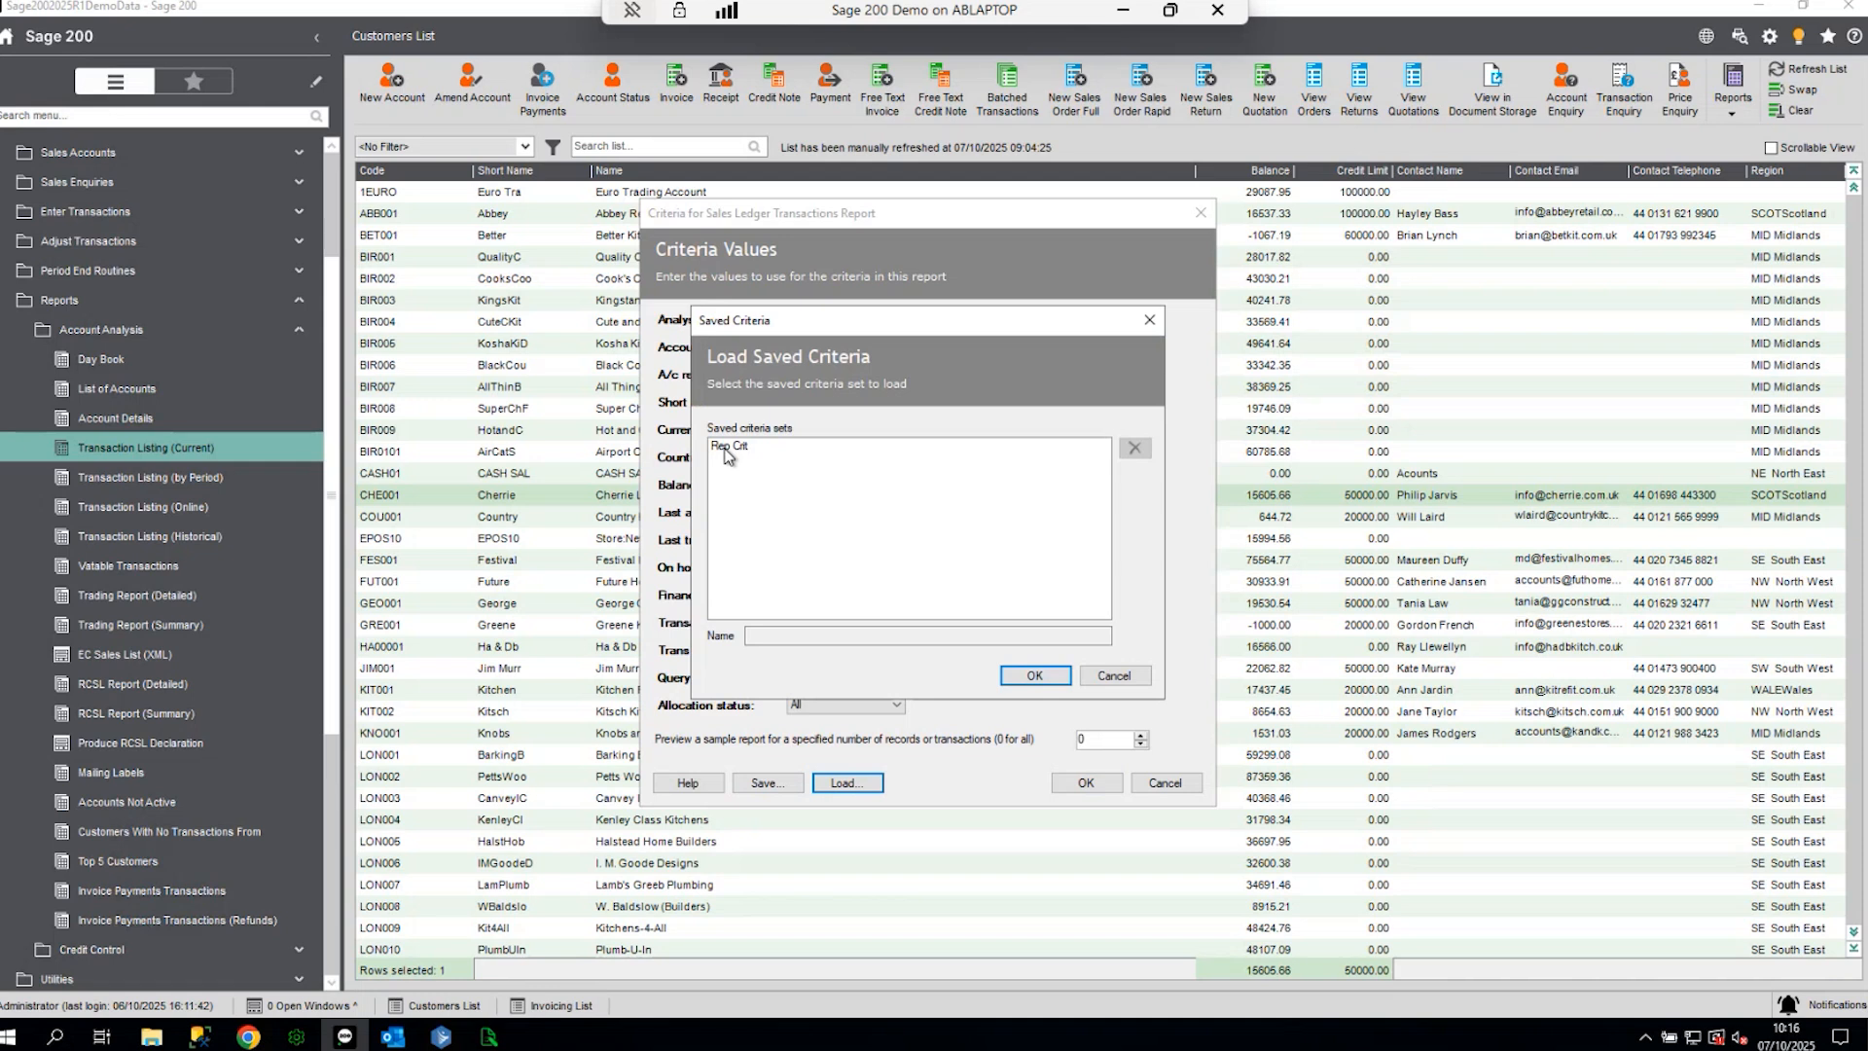
pyautogui.click(728, 450)
pyautogui.click(1035, 675)
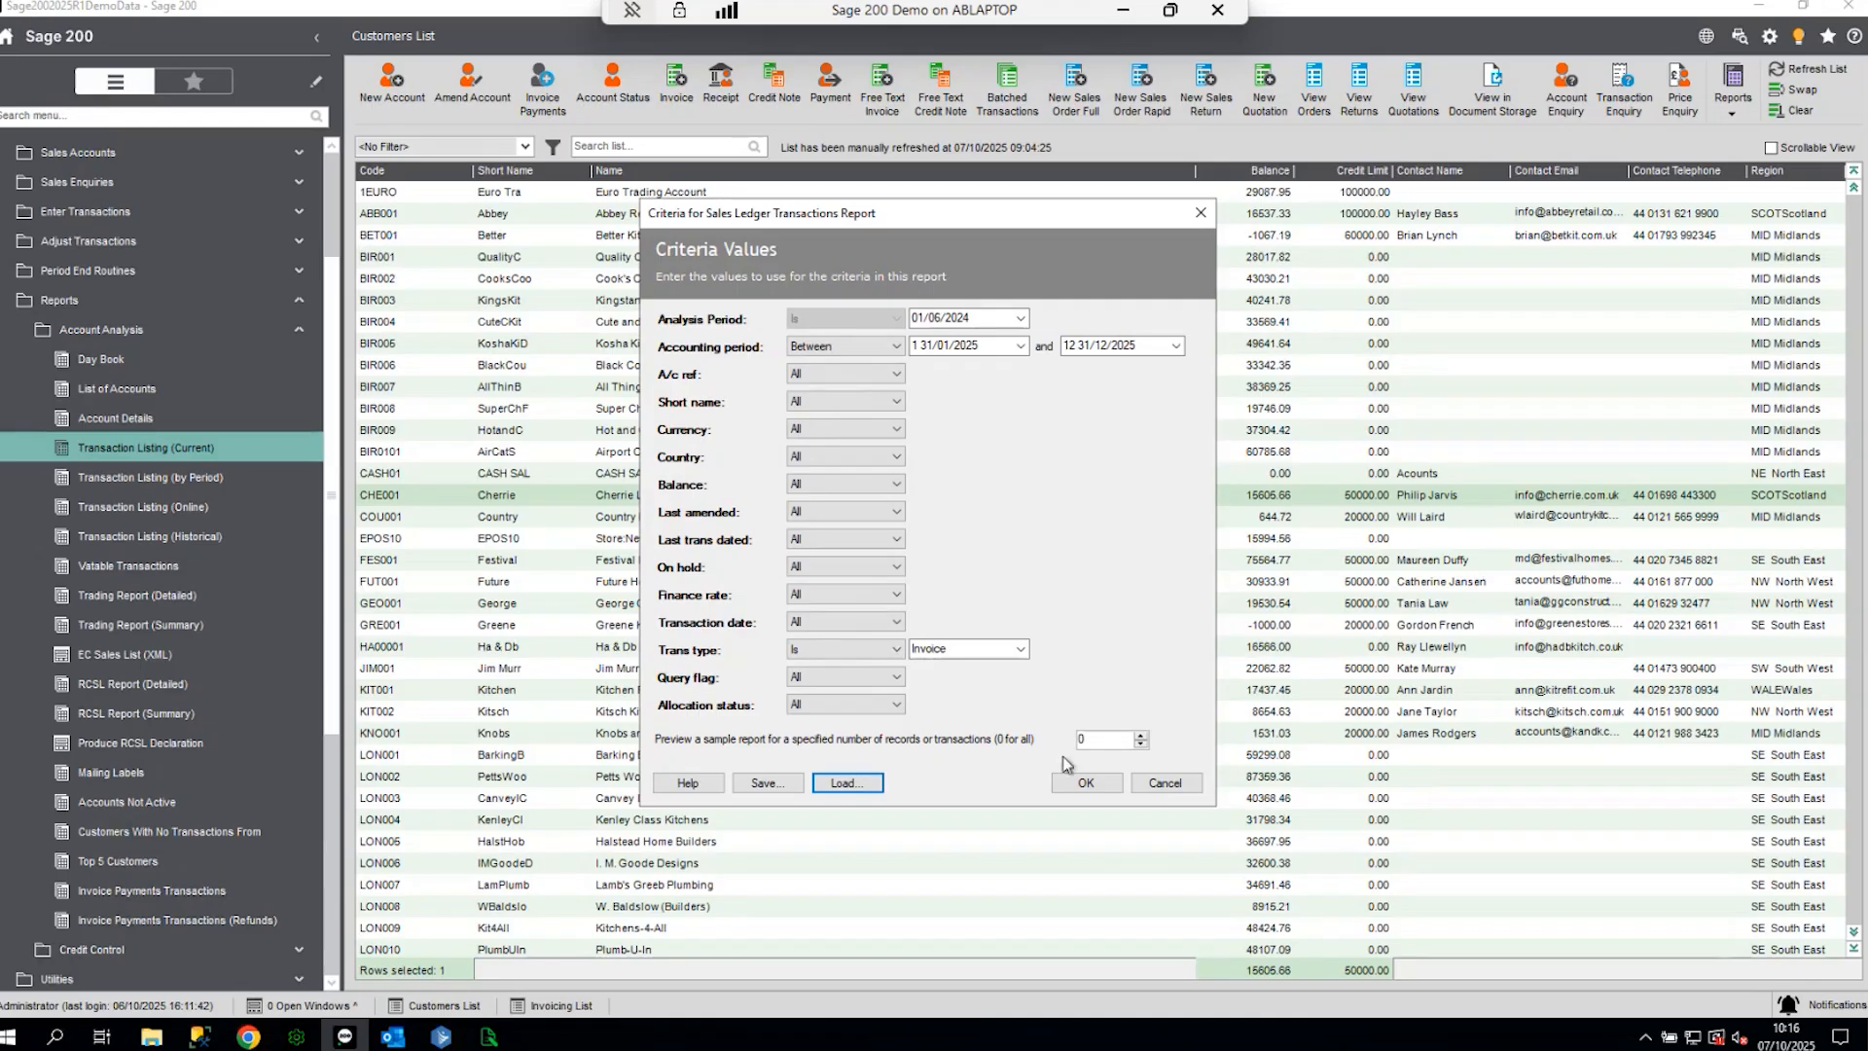
pyautogui.click(1086, 784)
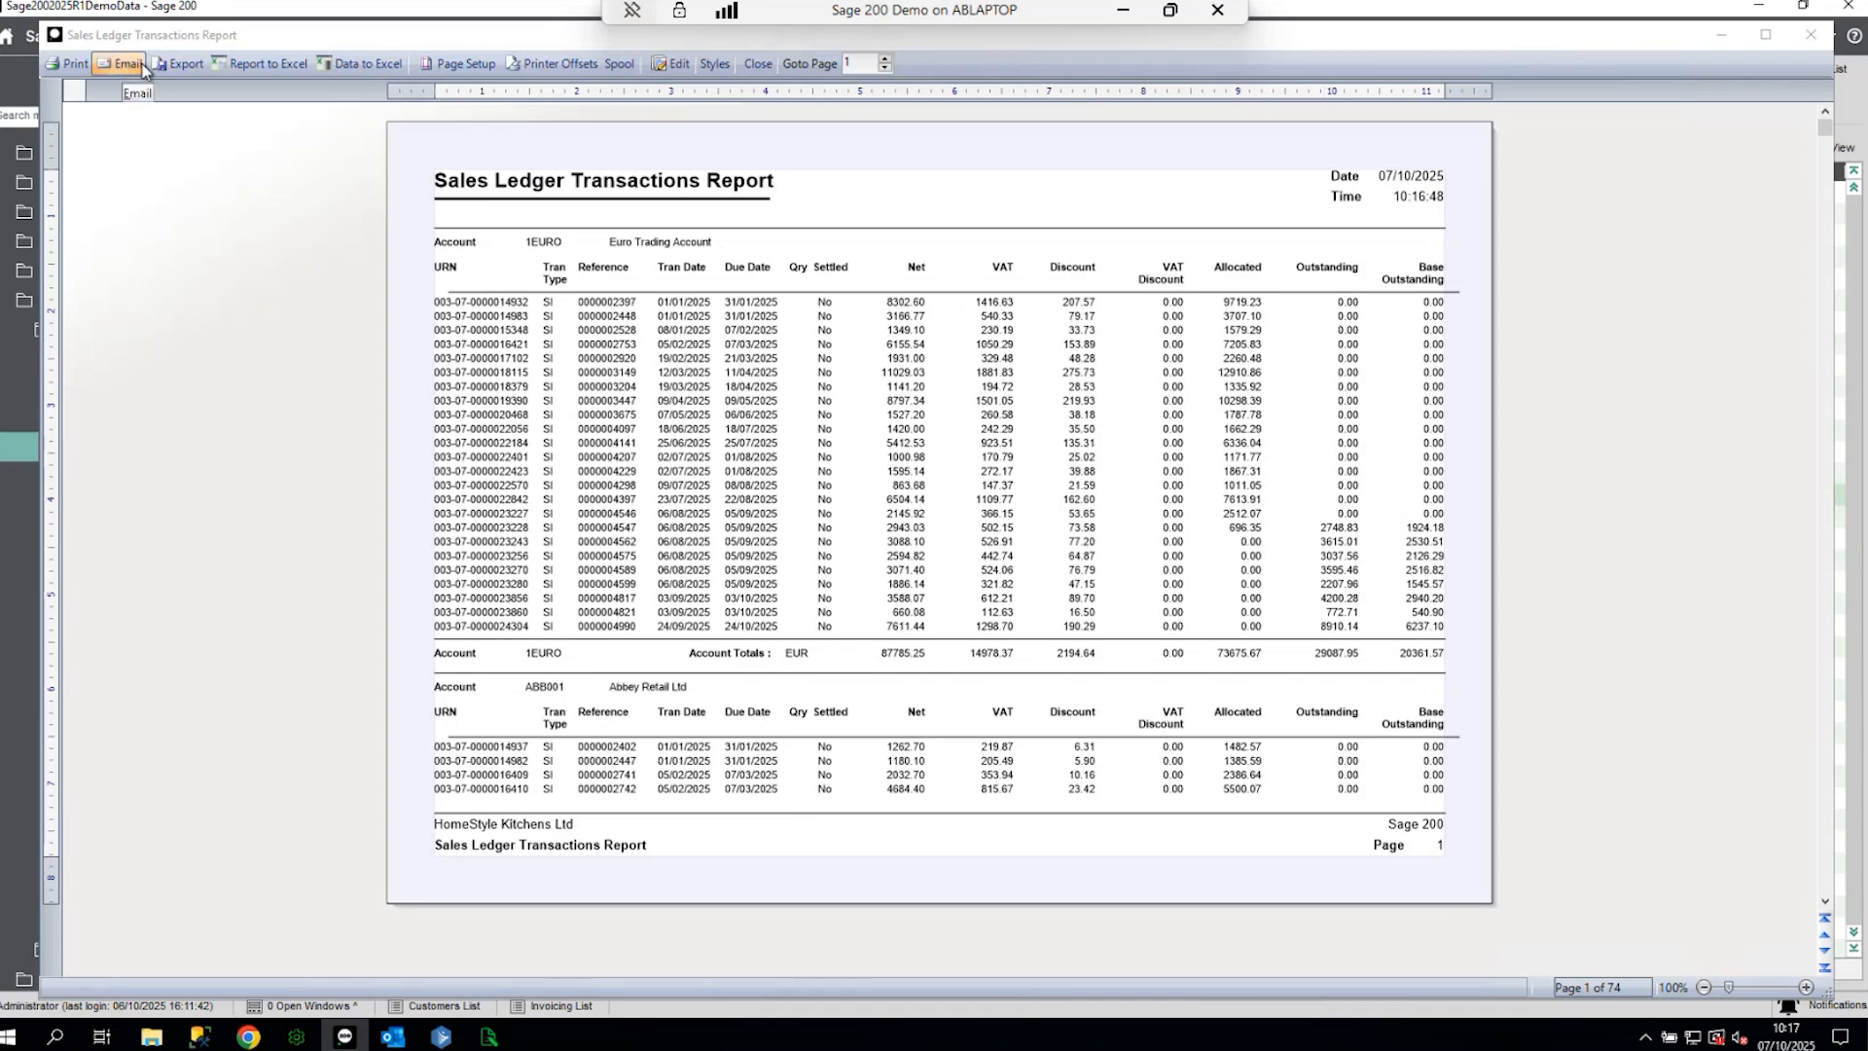
# - Start saving the report as a PDF, then close the Save As dialog without exporting
pyautogui.click(74, 64)
pyautogui.click(179, 65)
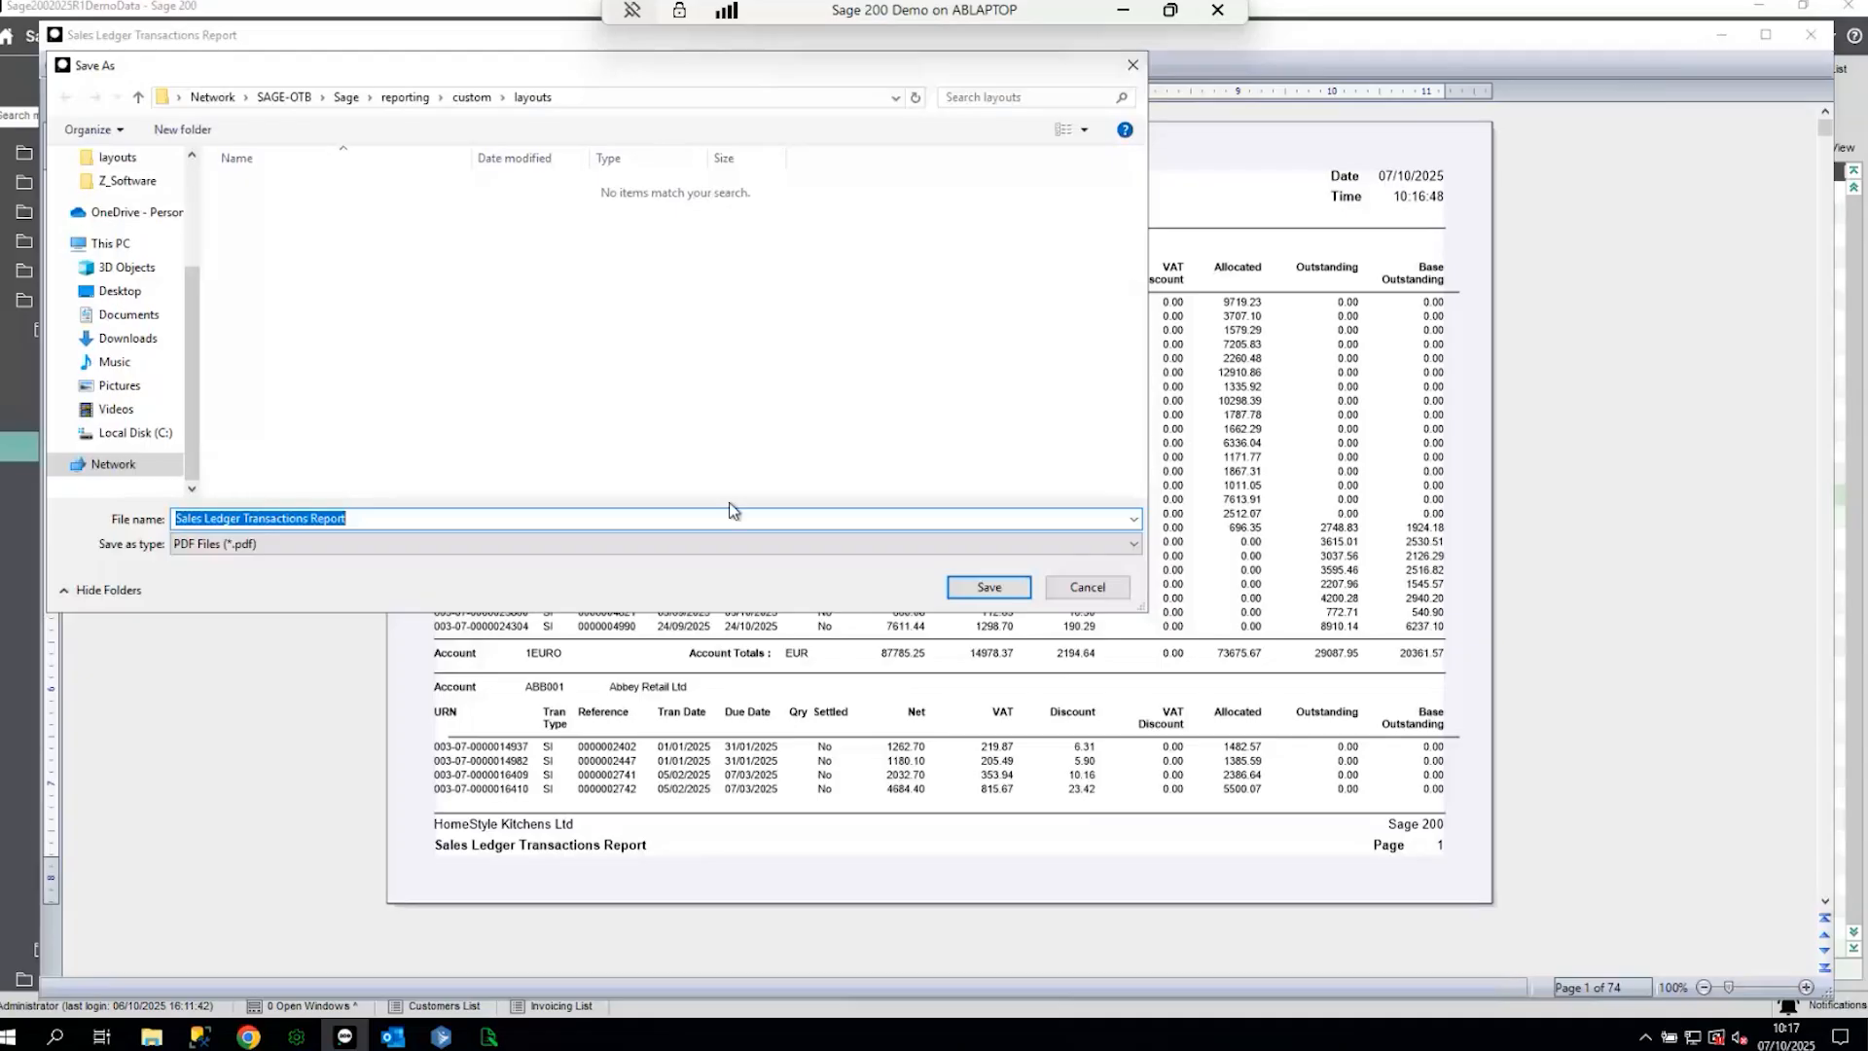
pyautogui.click(1096, 595)
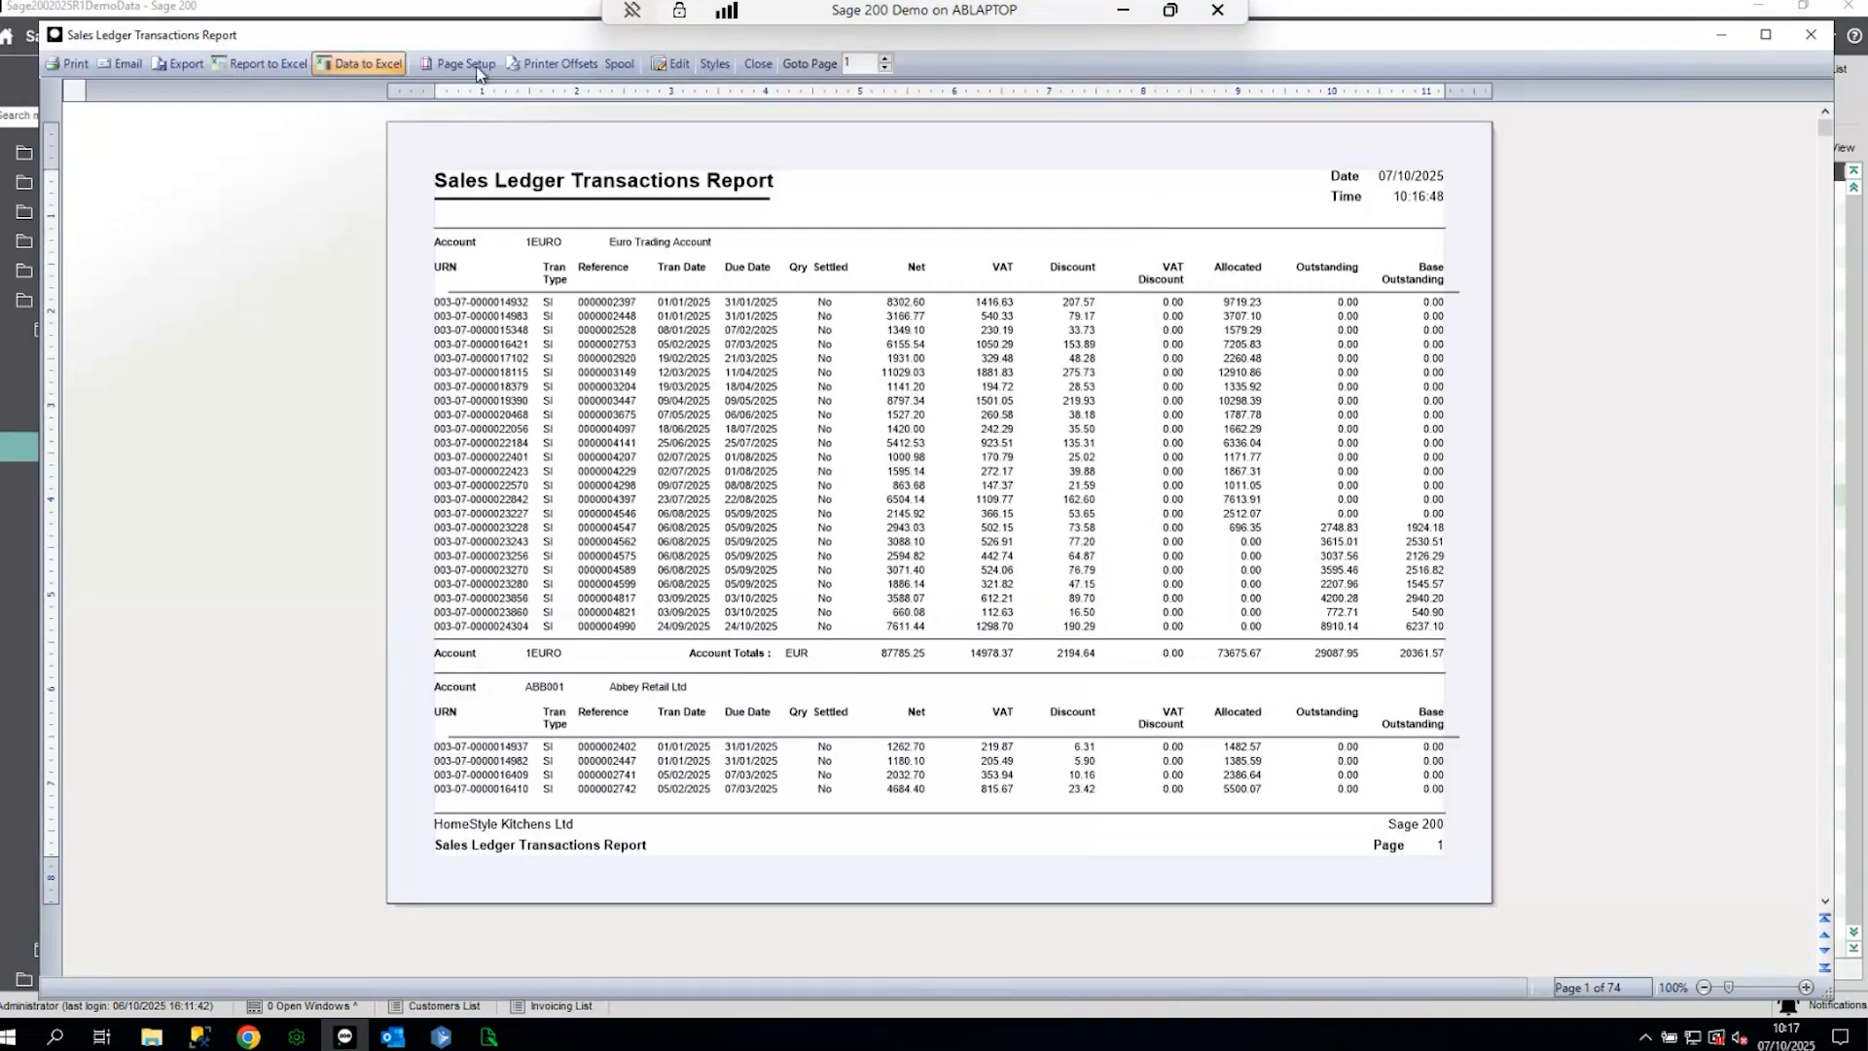
# - Export the report with Report to Excel, inspect its top three header rows, and close Excel
pyautogui.click(250, 66)
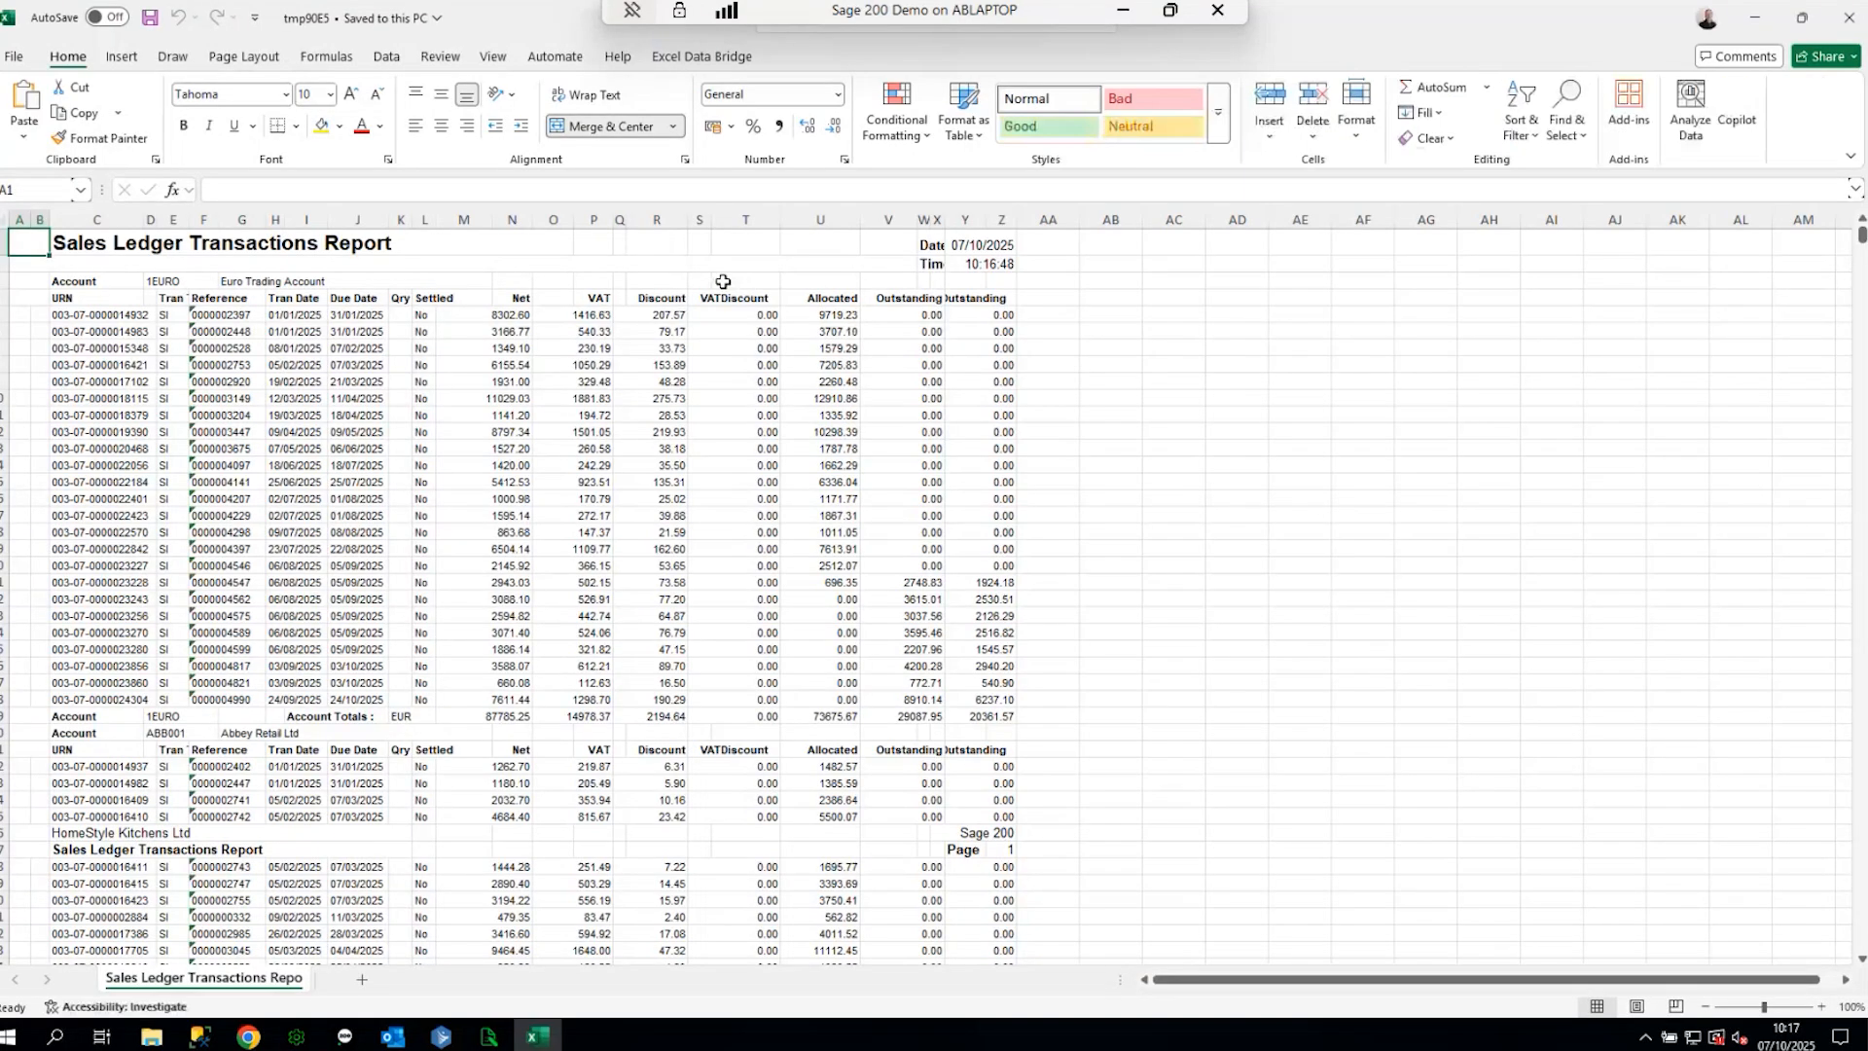
pyautogui.click(937, 281)
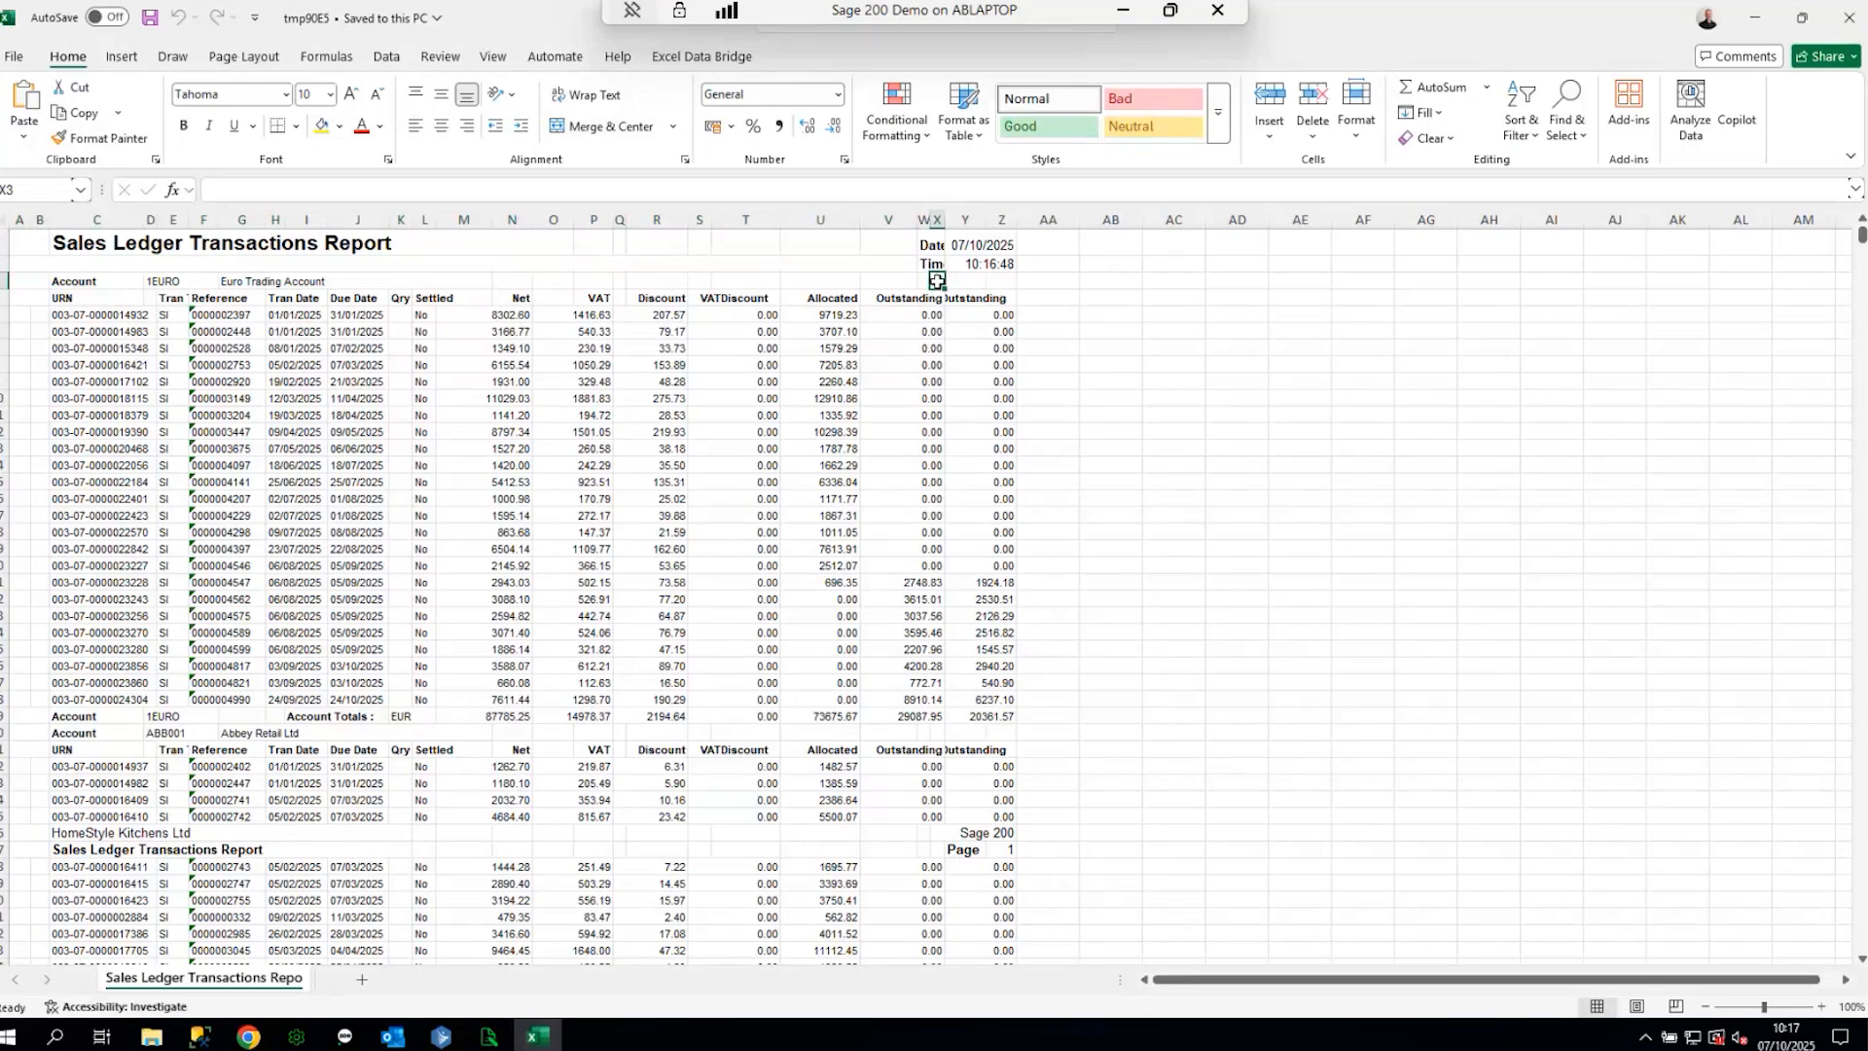
pyautogui.moveTo(7, 281); pyautogui.dragTo(14, 243)
pyautogui.click(619, 280)
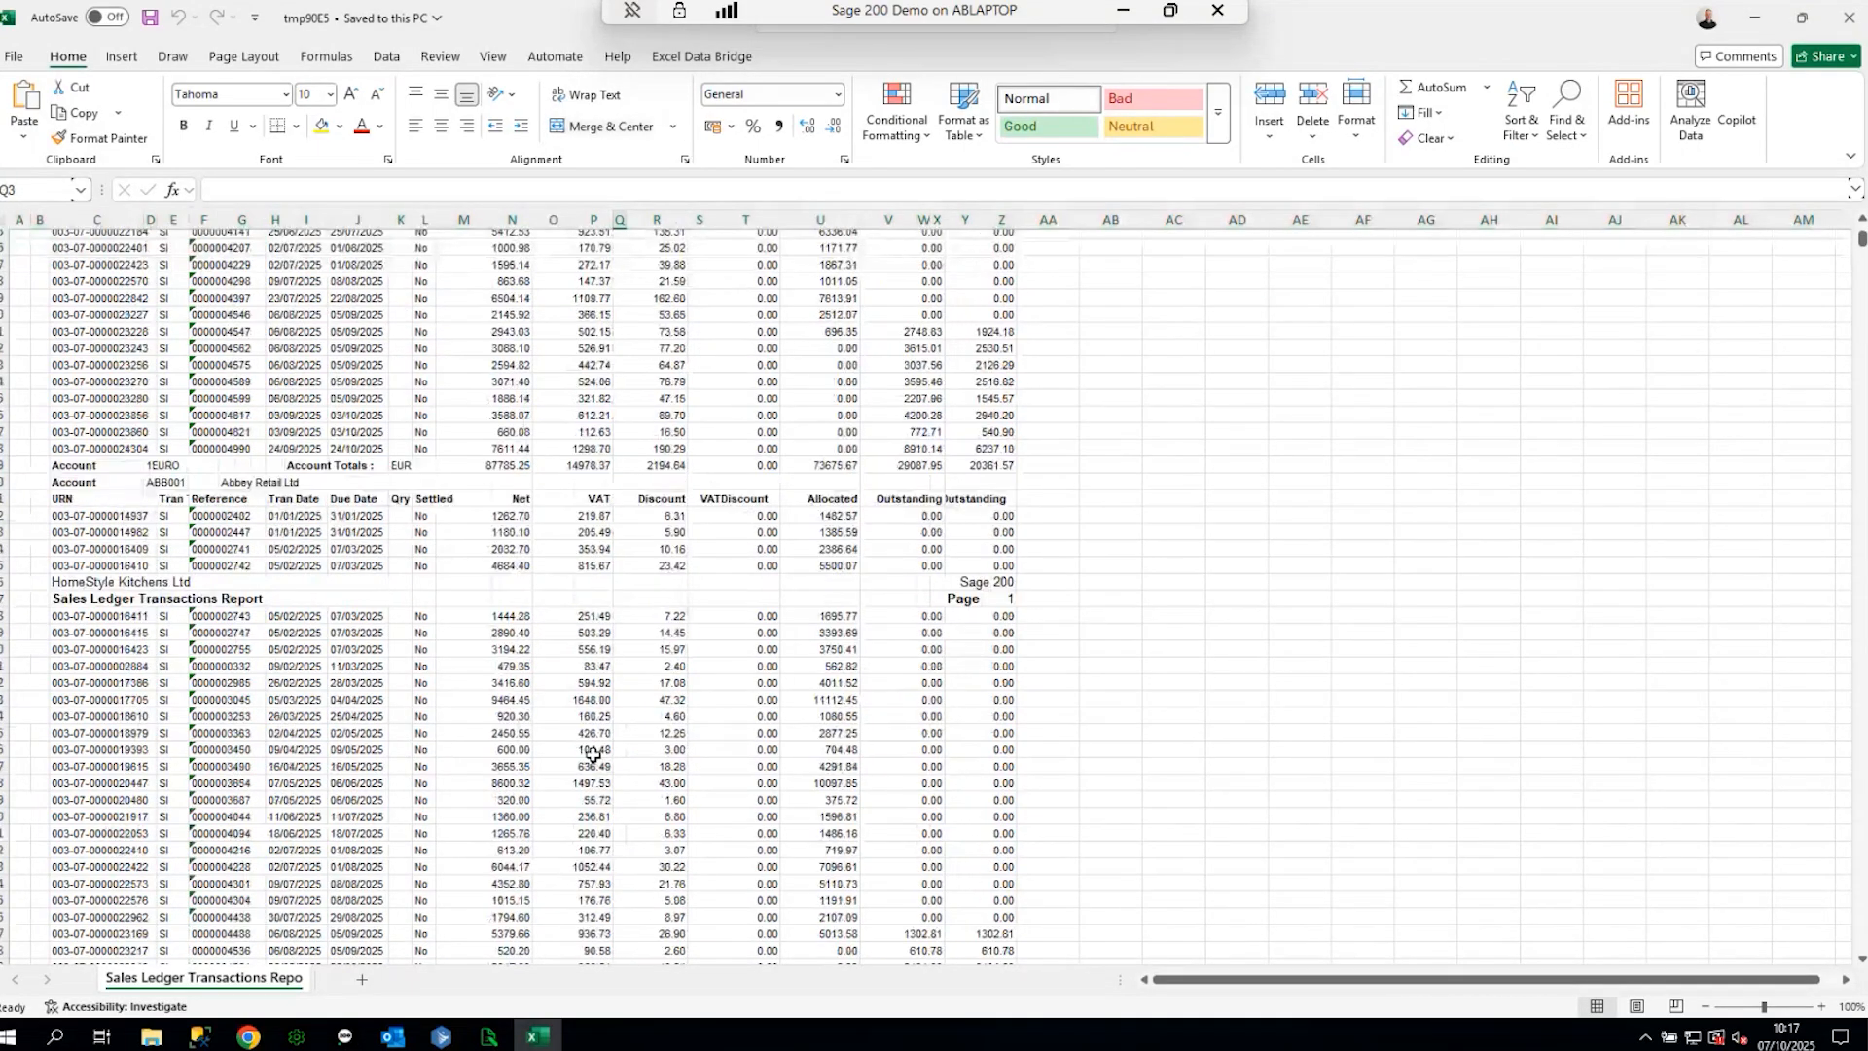
pyautogui.click(1849, 18)
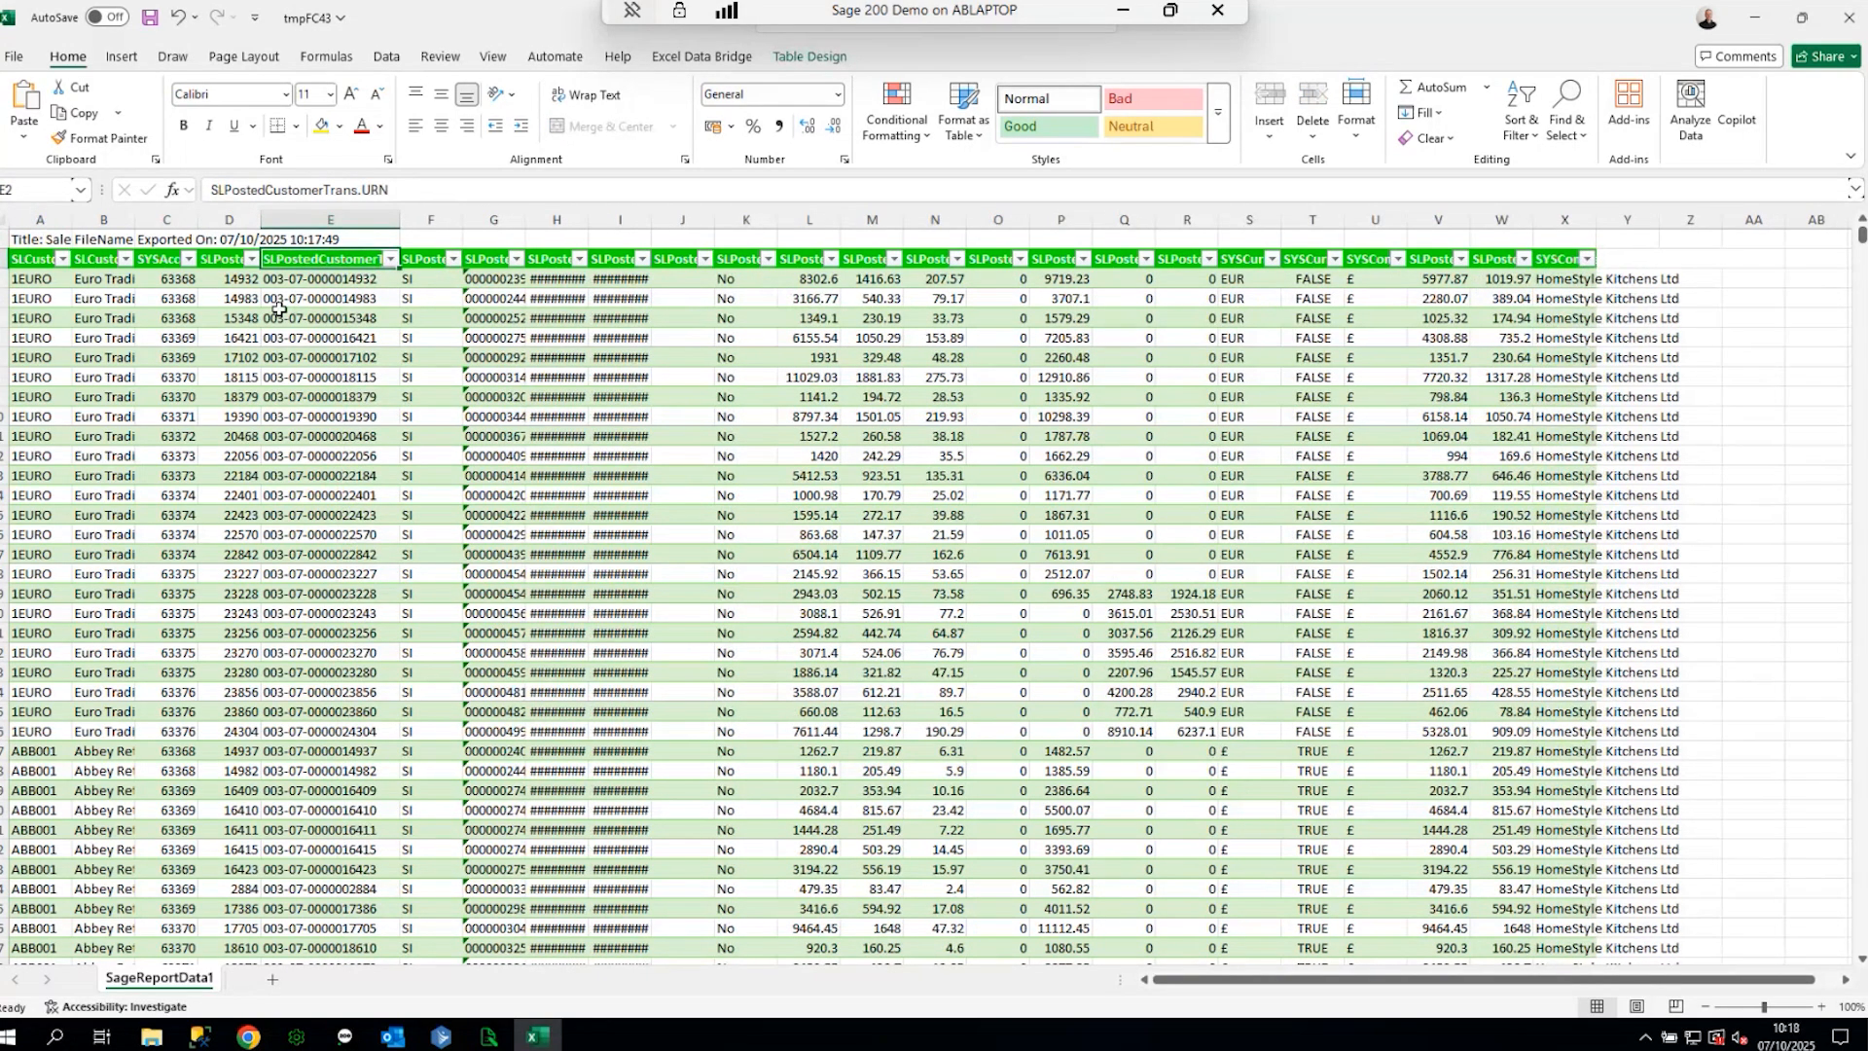
# - Inspect the SYSCompanies.BaseCurrencySymbol column, then close the tmpFC43 workbook with Don't Save
pyautogui.click(1373, 256)
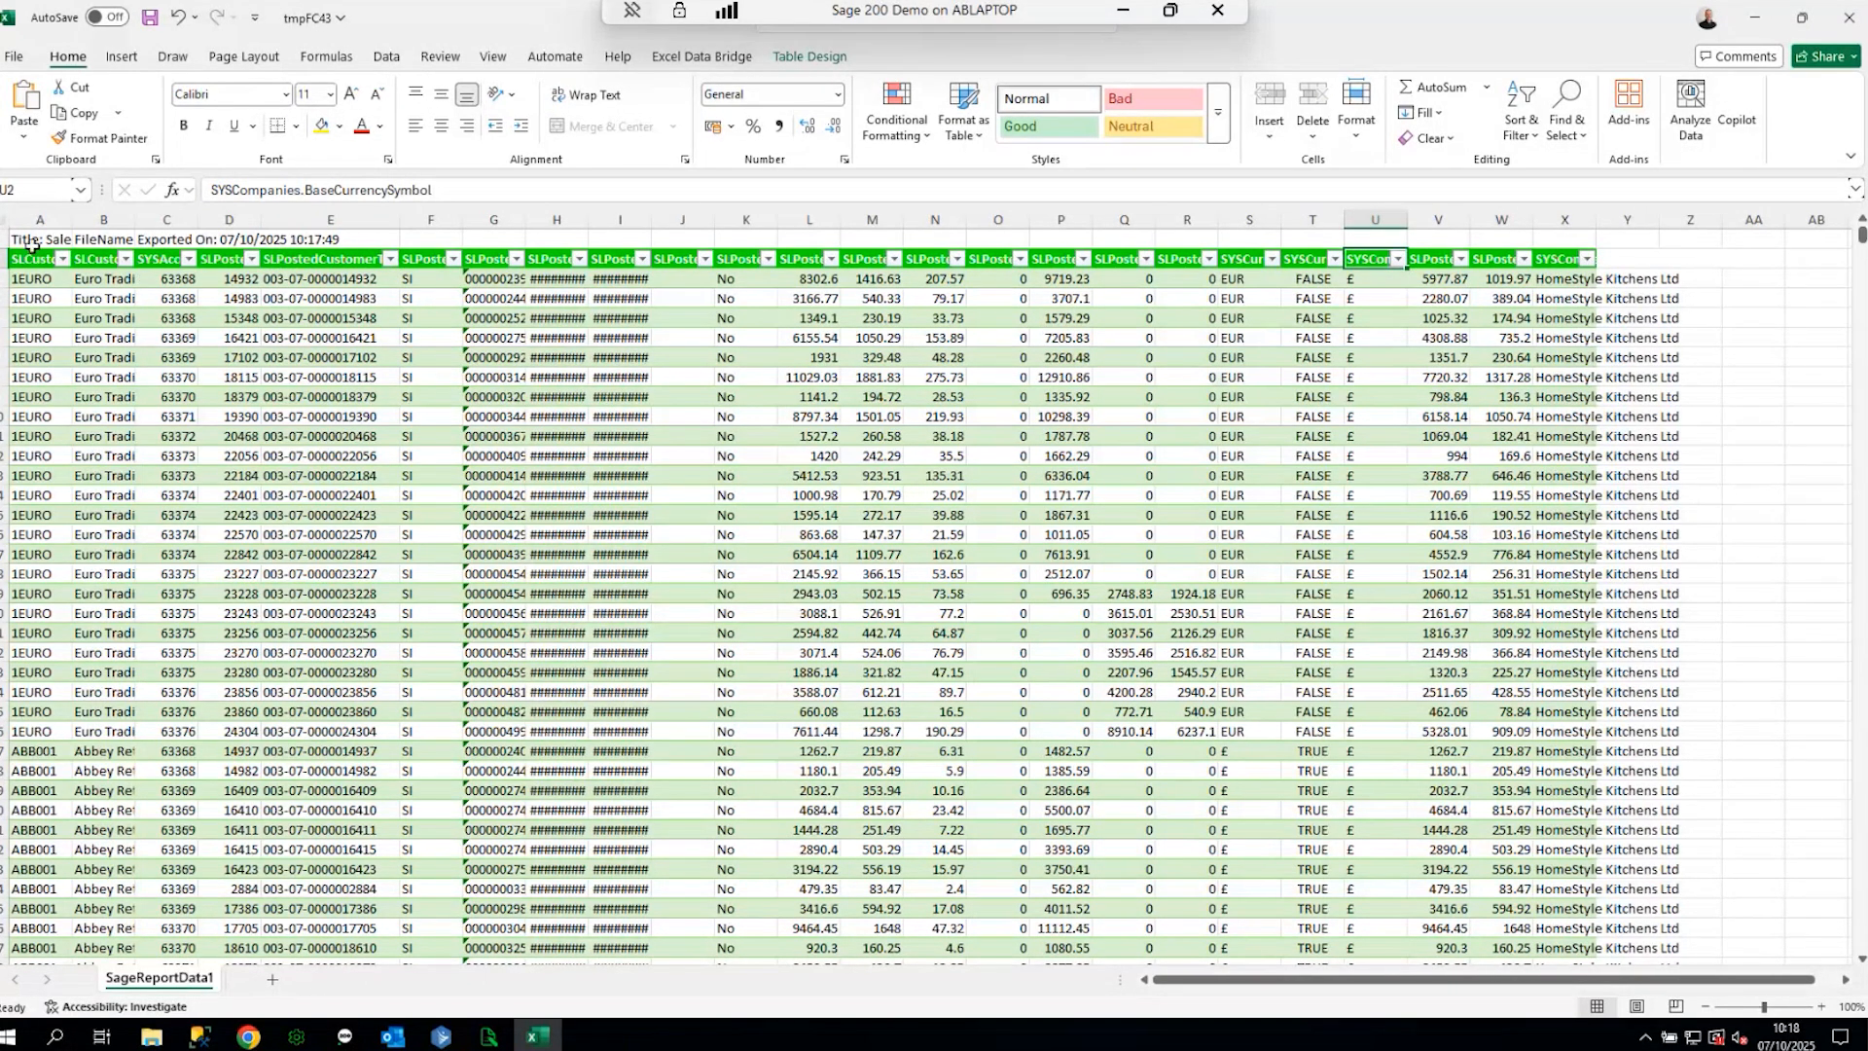
pyautogui.click(1849, 17)
pyautogui.click(1017, 649)
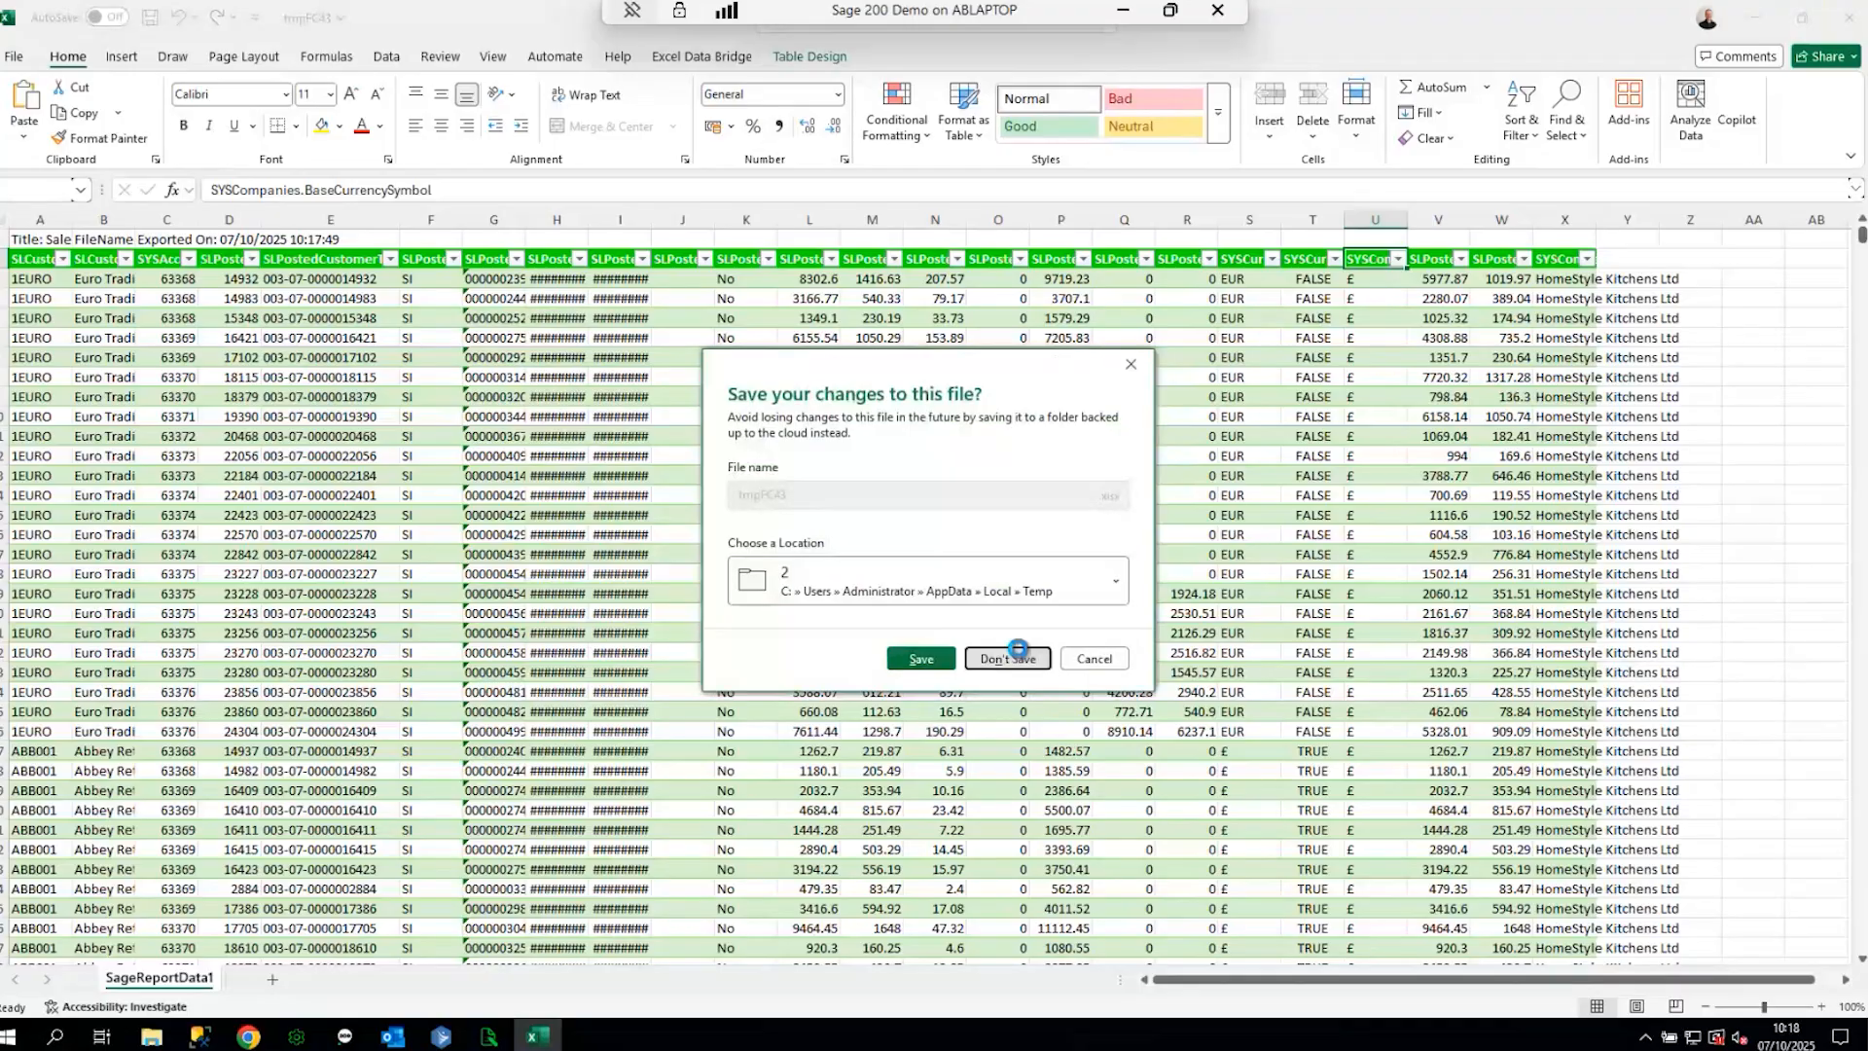
# - Check the Save as type export list, keep PDF, and close the Save As dialog unexported
pyautogui.click(199, 66)
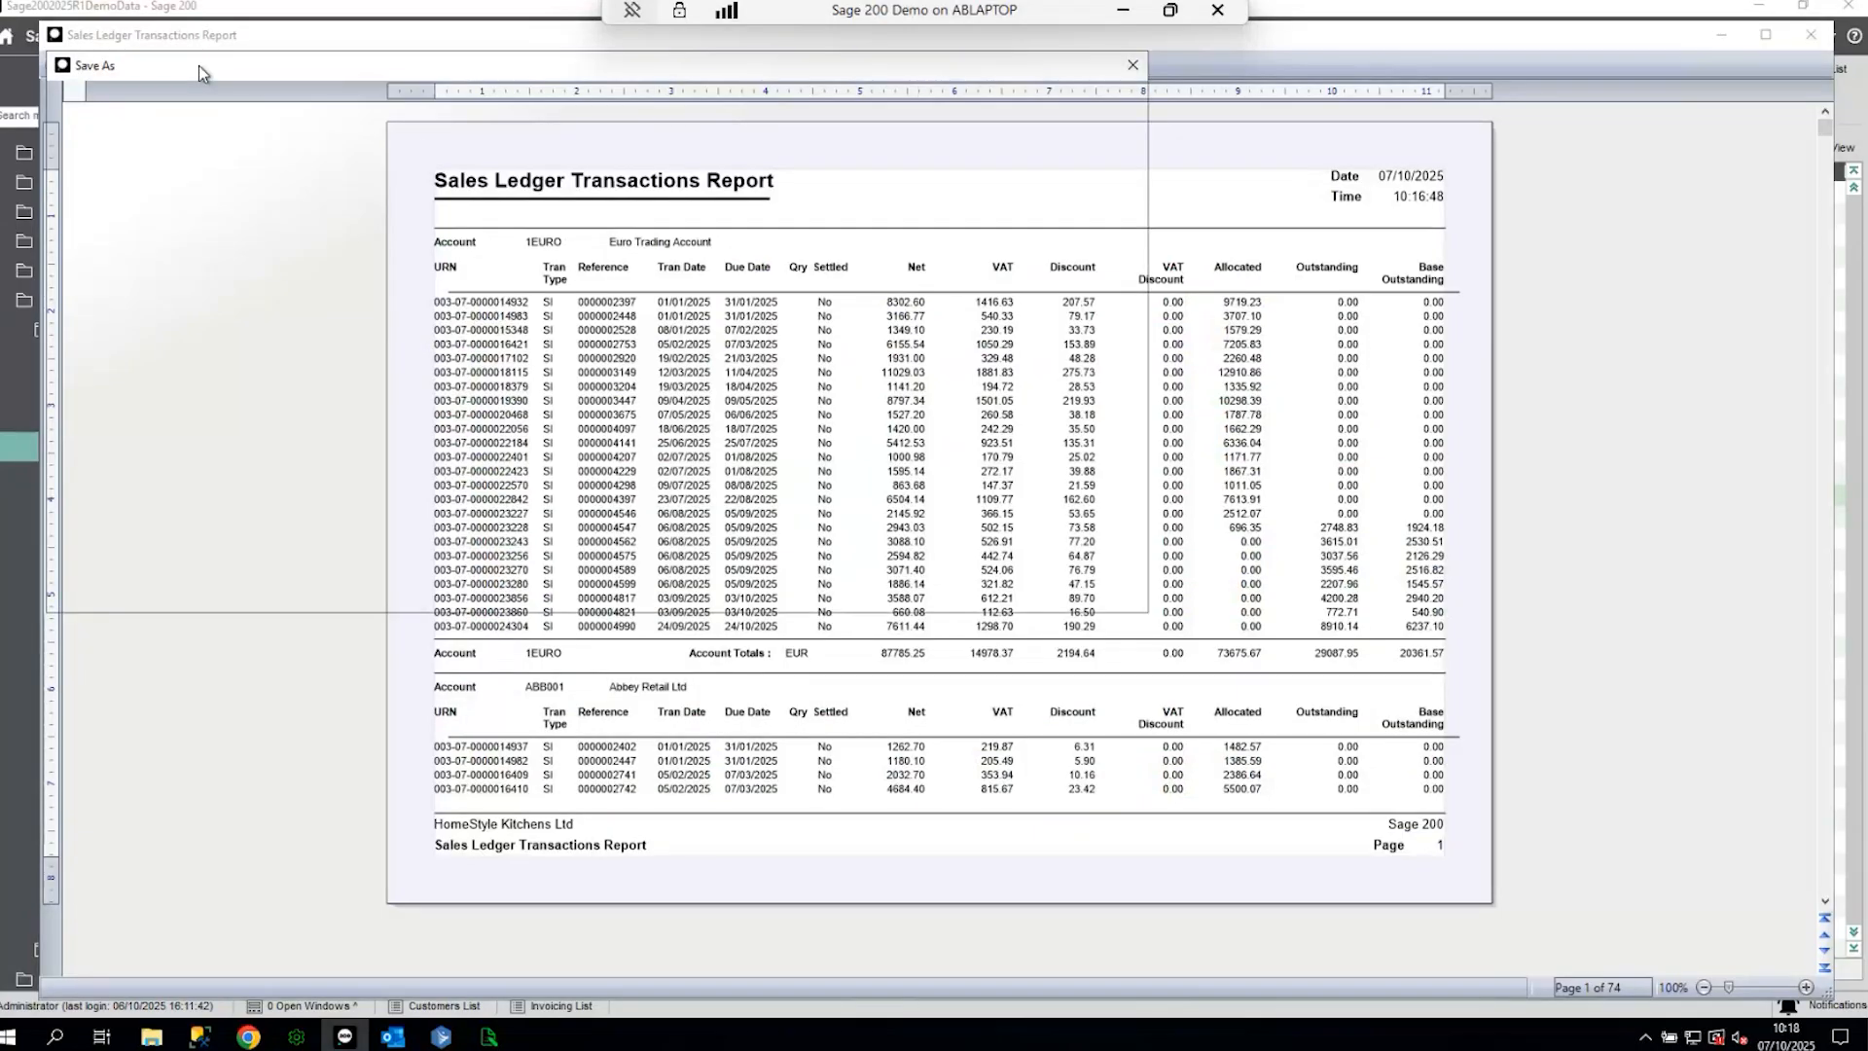
pyautogui.click(288, 543)
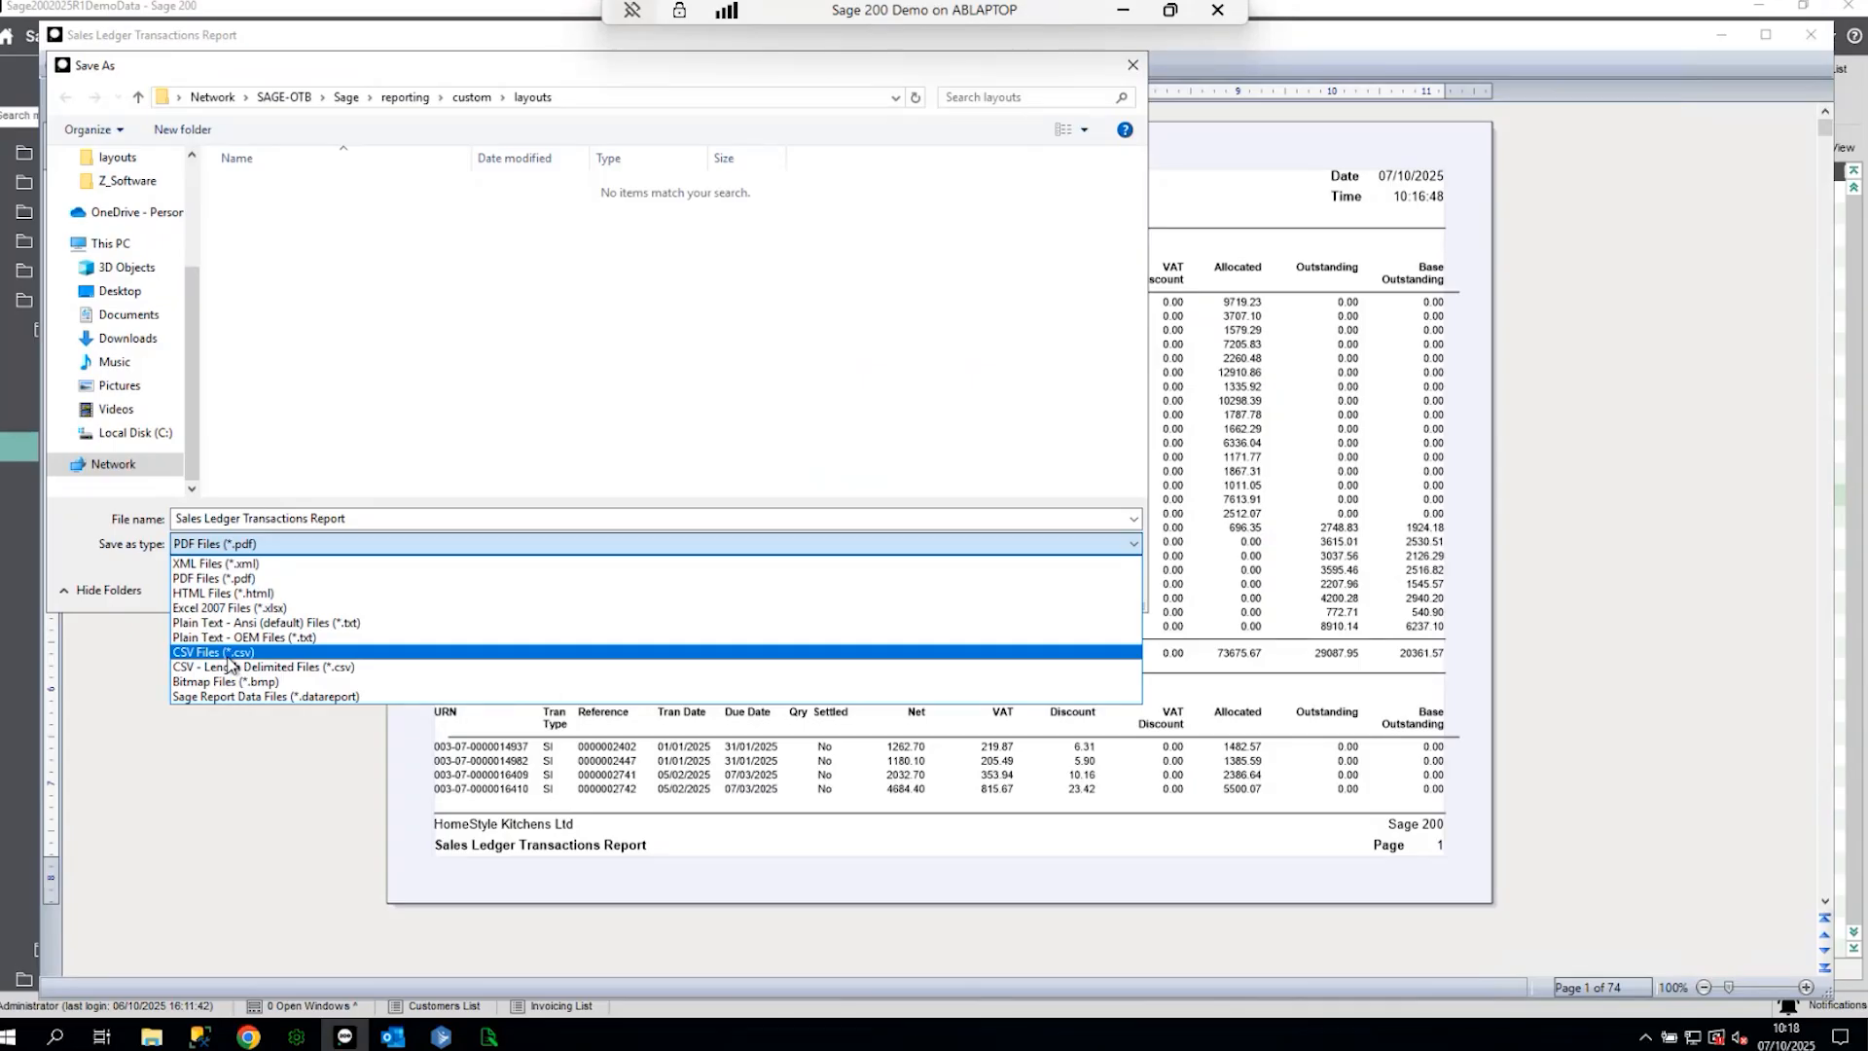
pyautogui.click(586, 343)
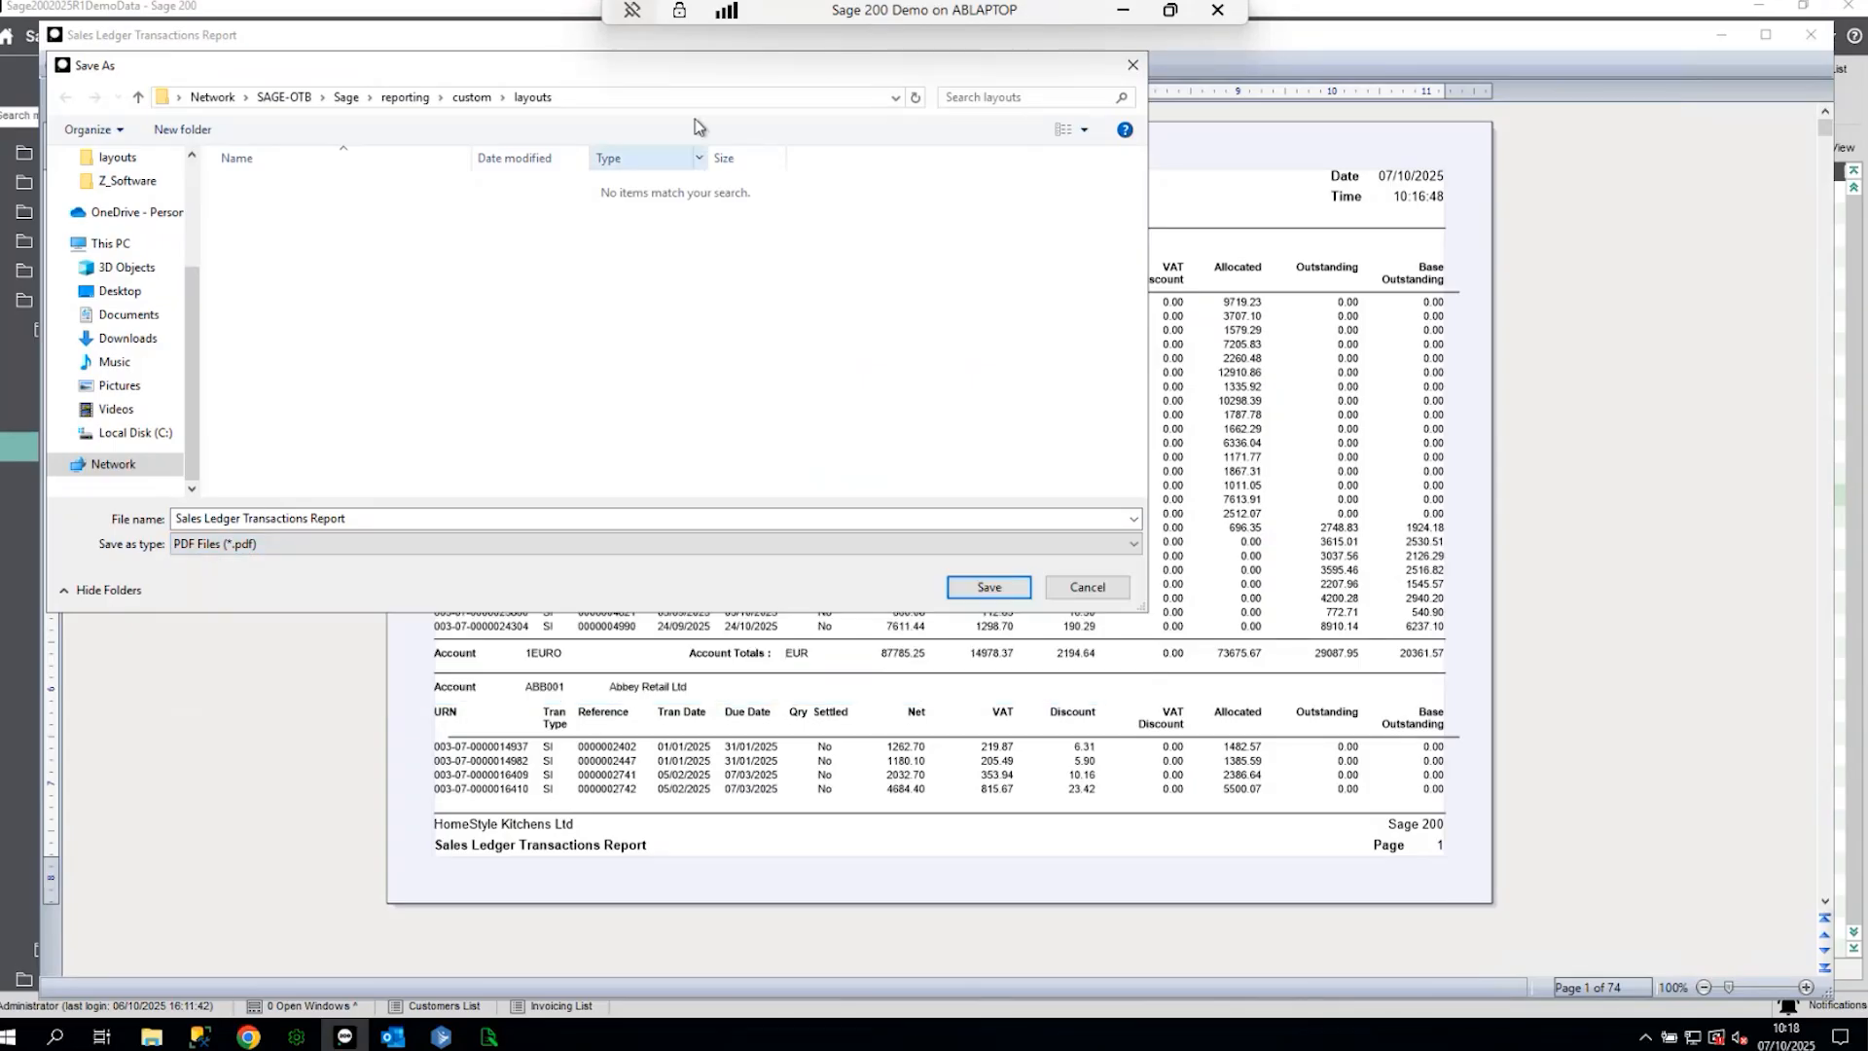
pyautogui.moveTo(699, 62); pyautogui.dragTo(770, 152)
pyautogui.click(1204, 156)
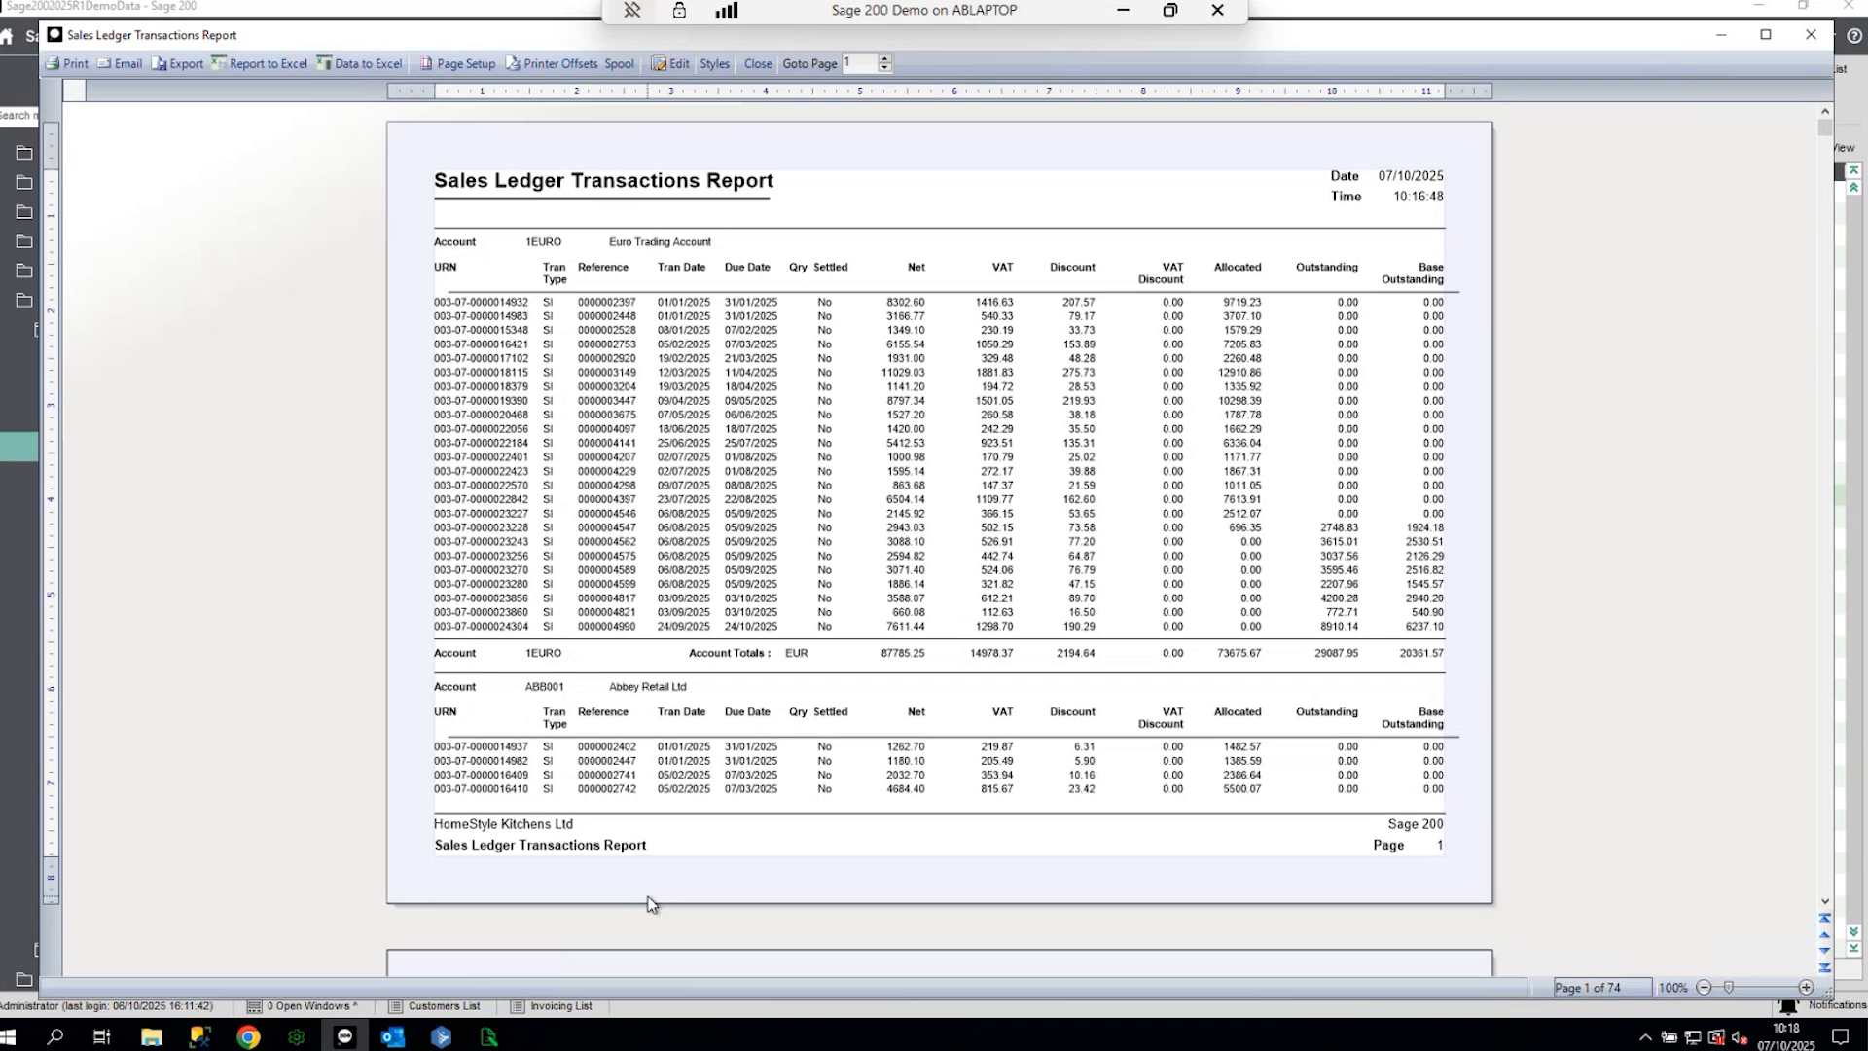
# - Page forward to page 2 of the report, back to page 1, then close the preview
pyautogui.click(679, 964)
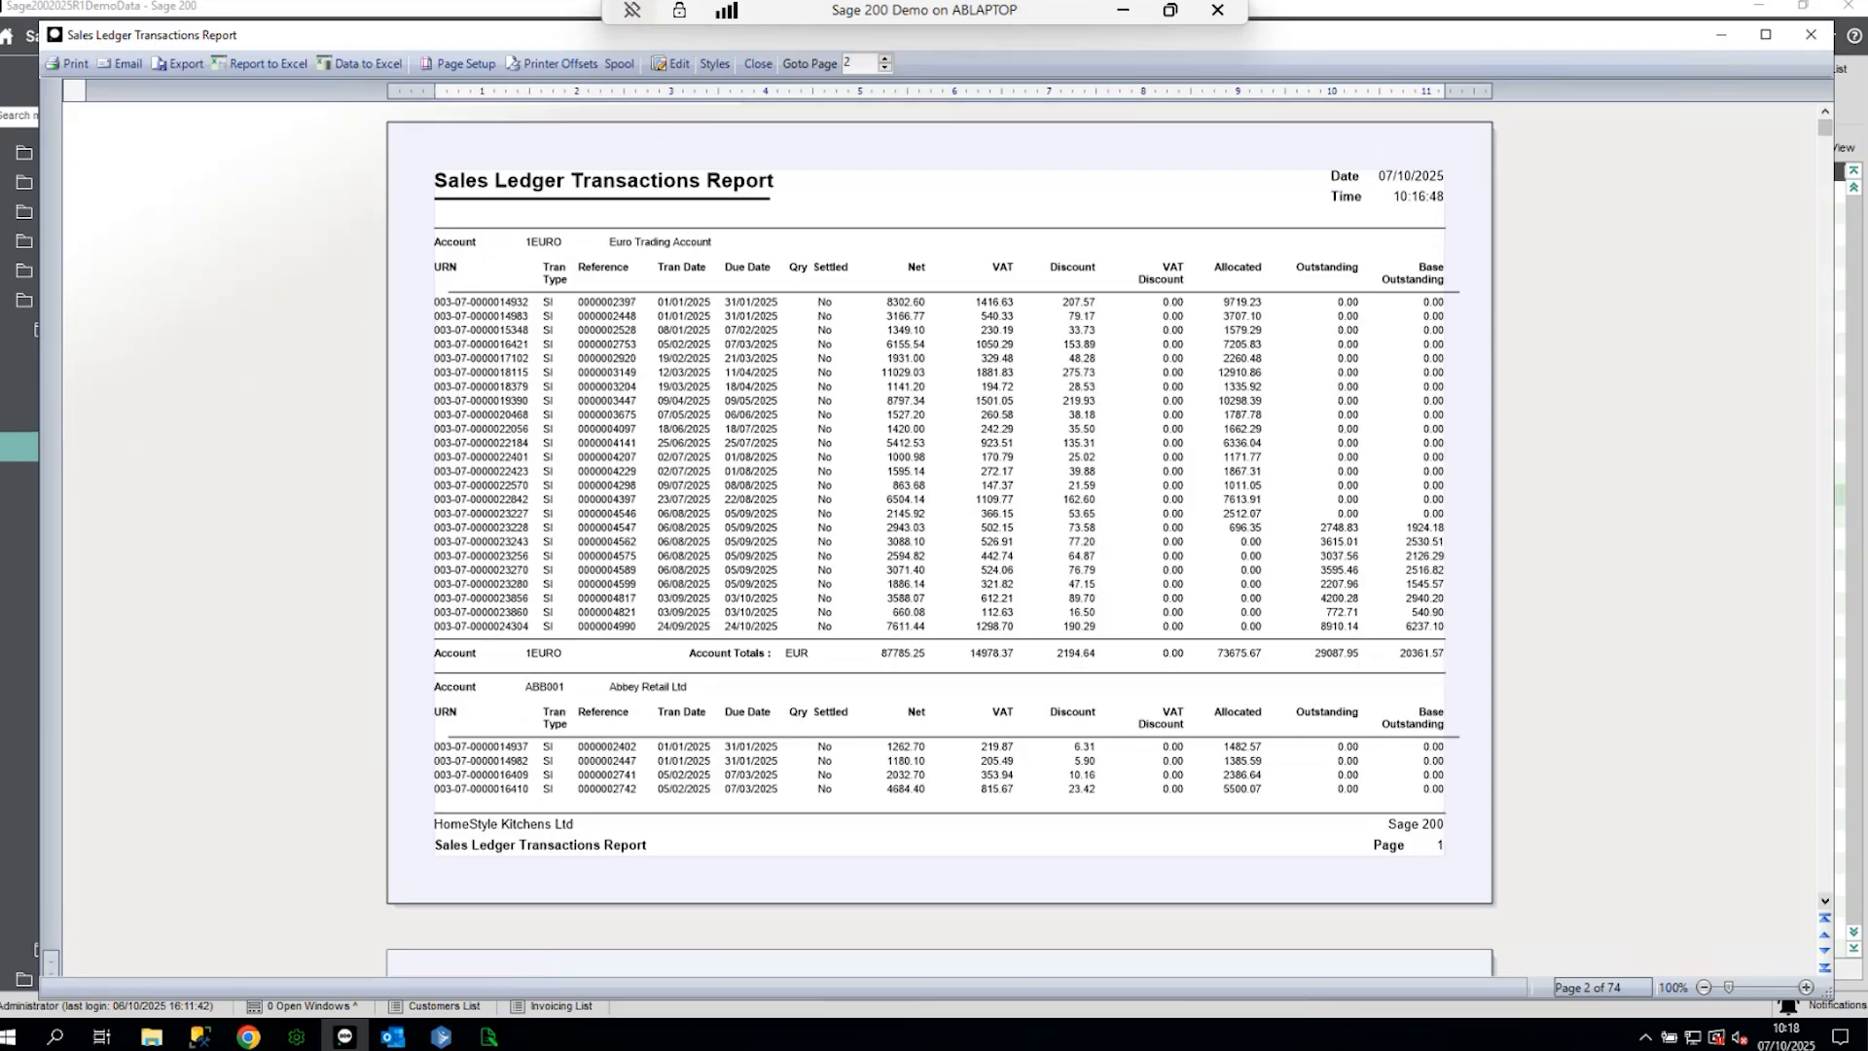
pyautogui.click(914, 372)
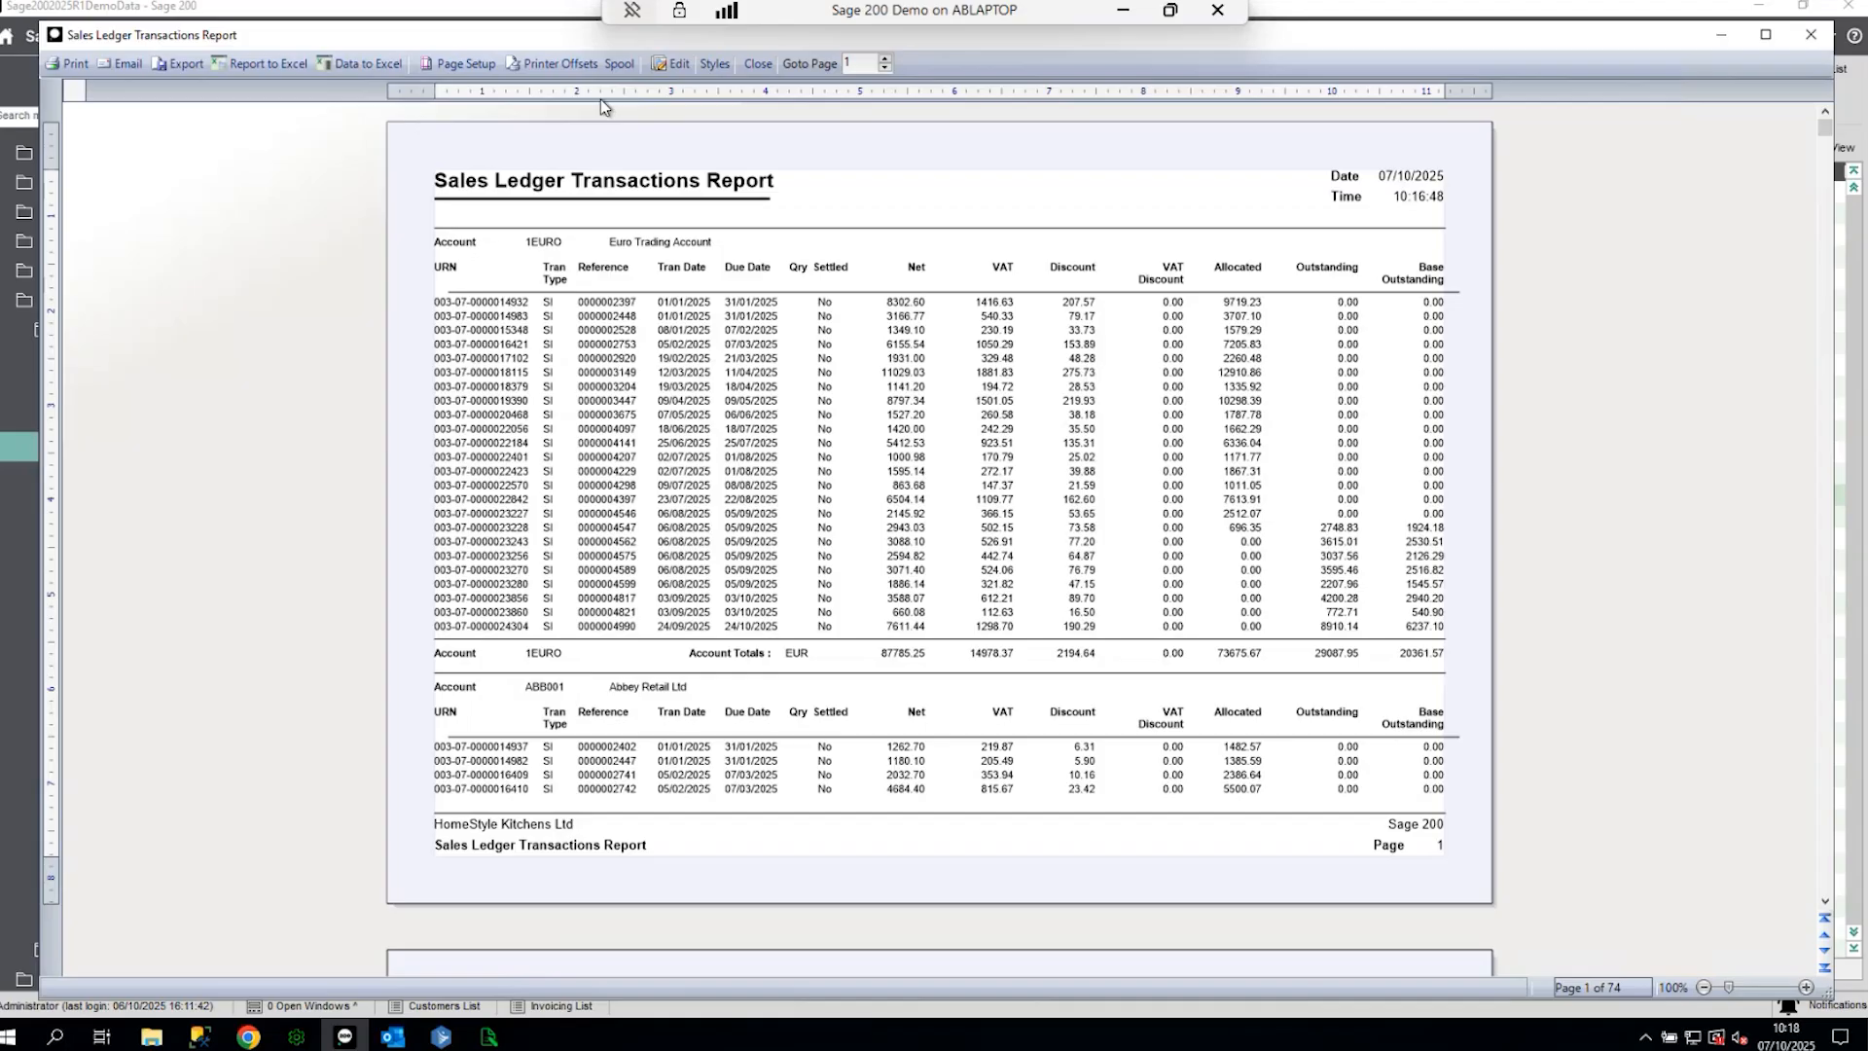
pyautogui.click(1811, 34)
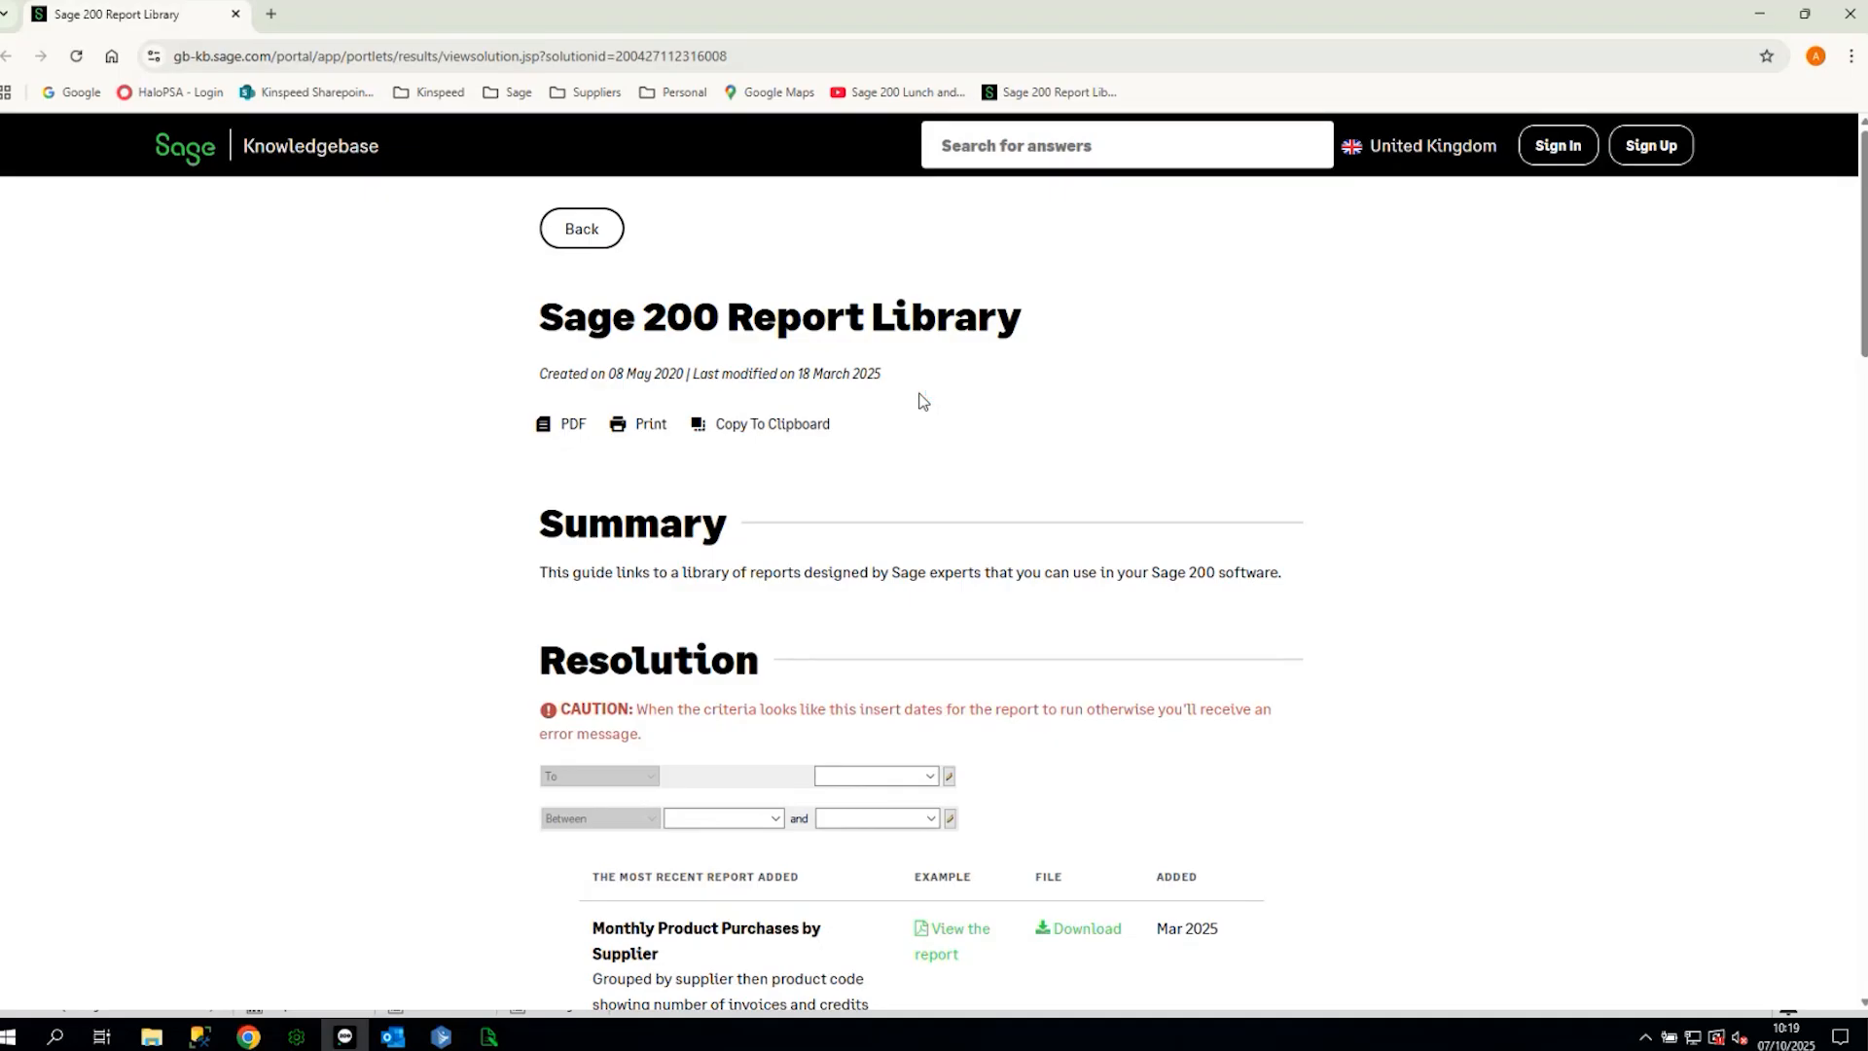
# - Open the Report Library's Sales Ledger reports and view the 12 Month Gross Turnover example
pyautogui.scroll(-9, 934, 429)
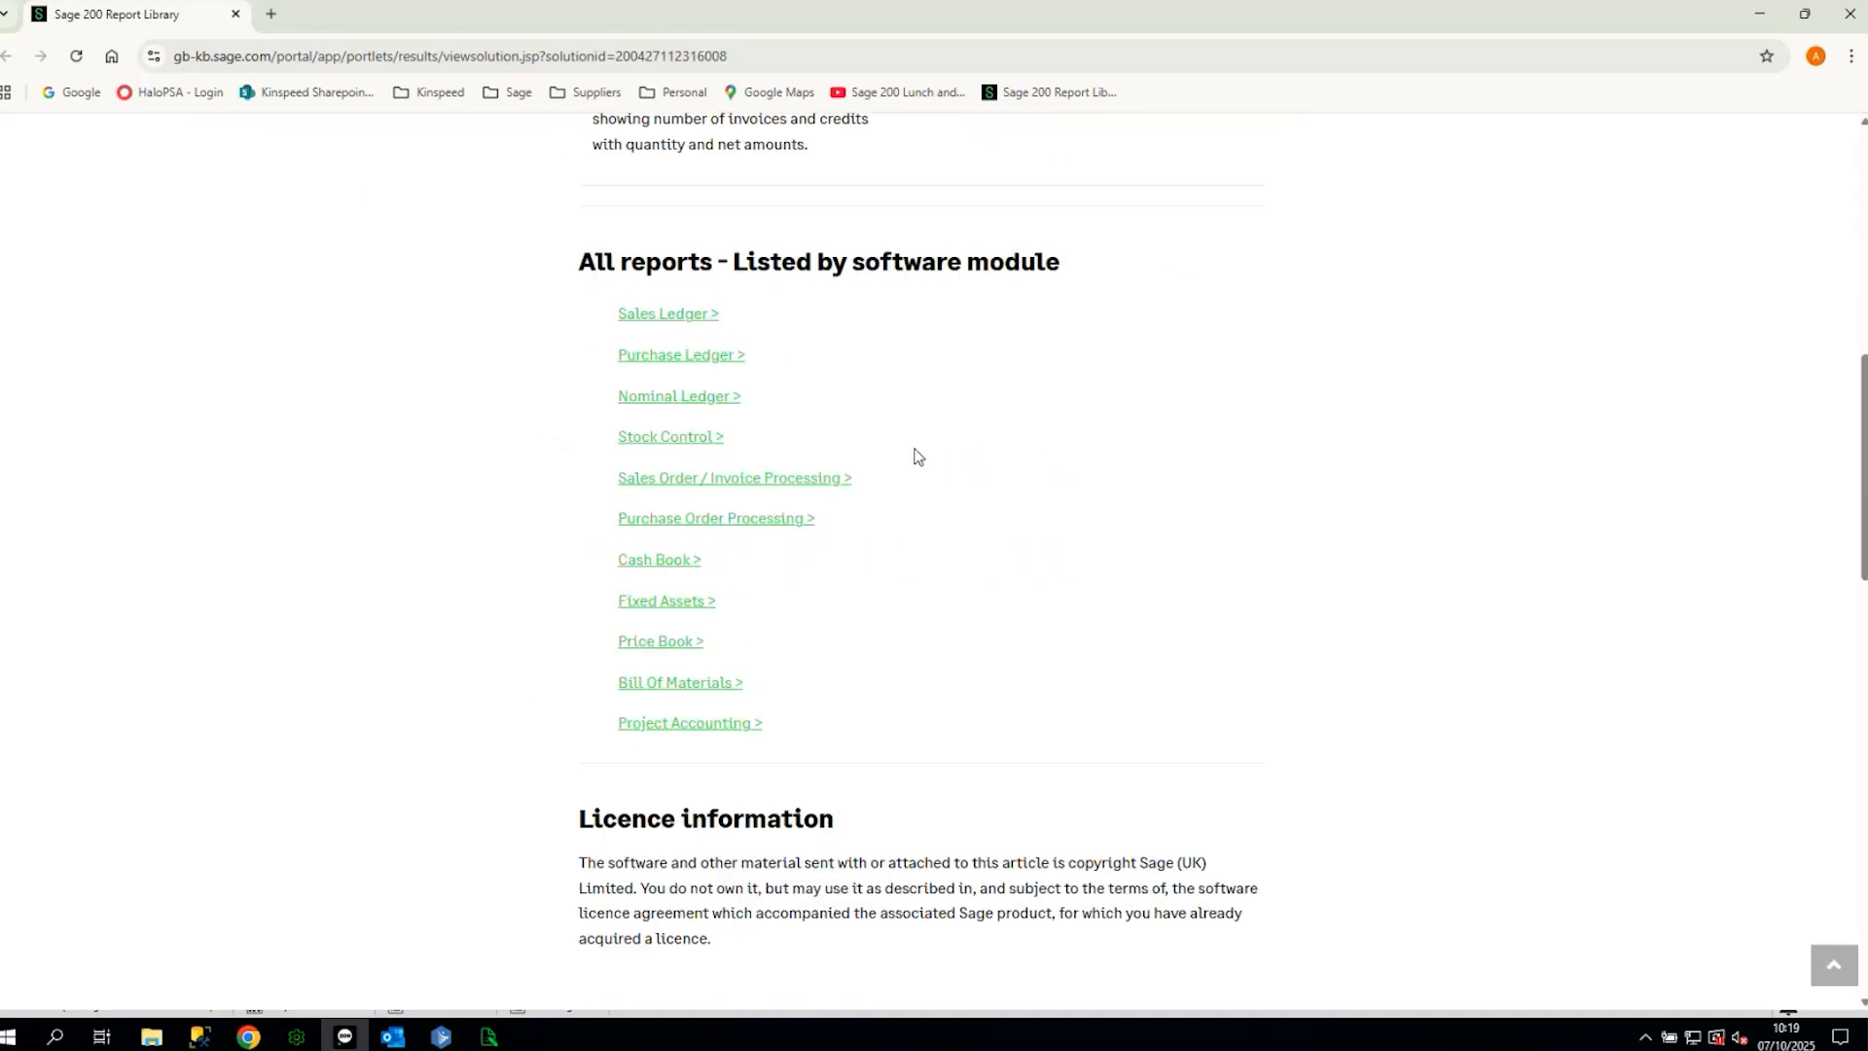
pyautogui.scroll(-1, 793, 487)
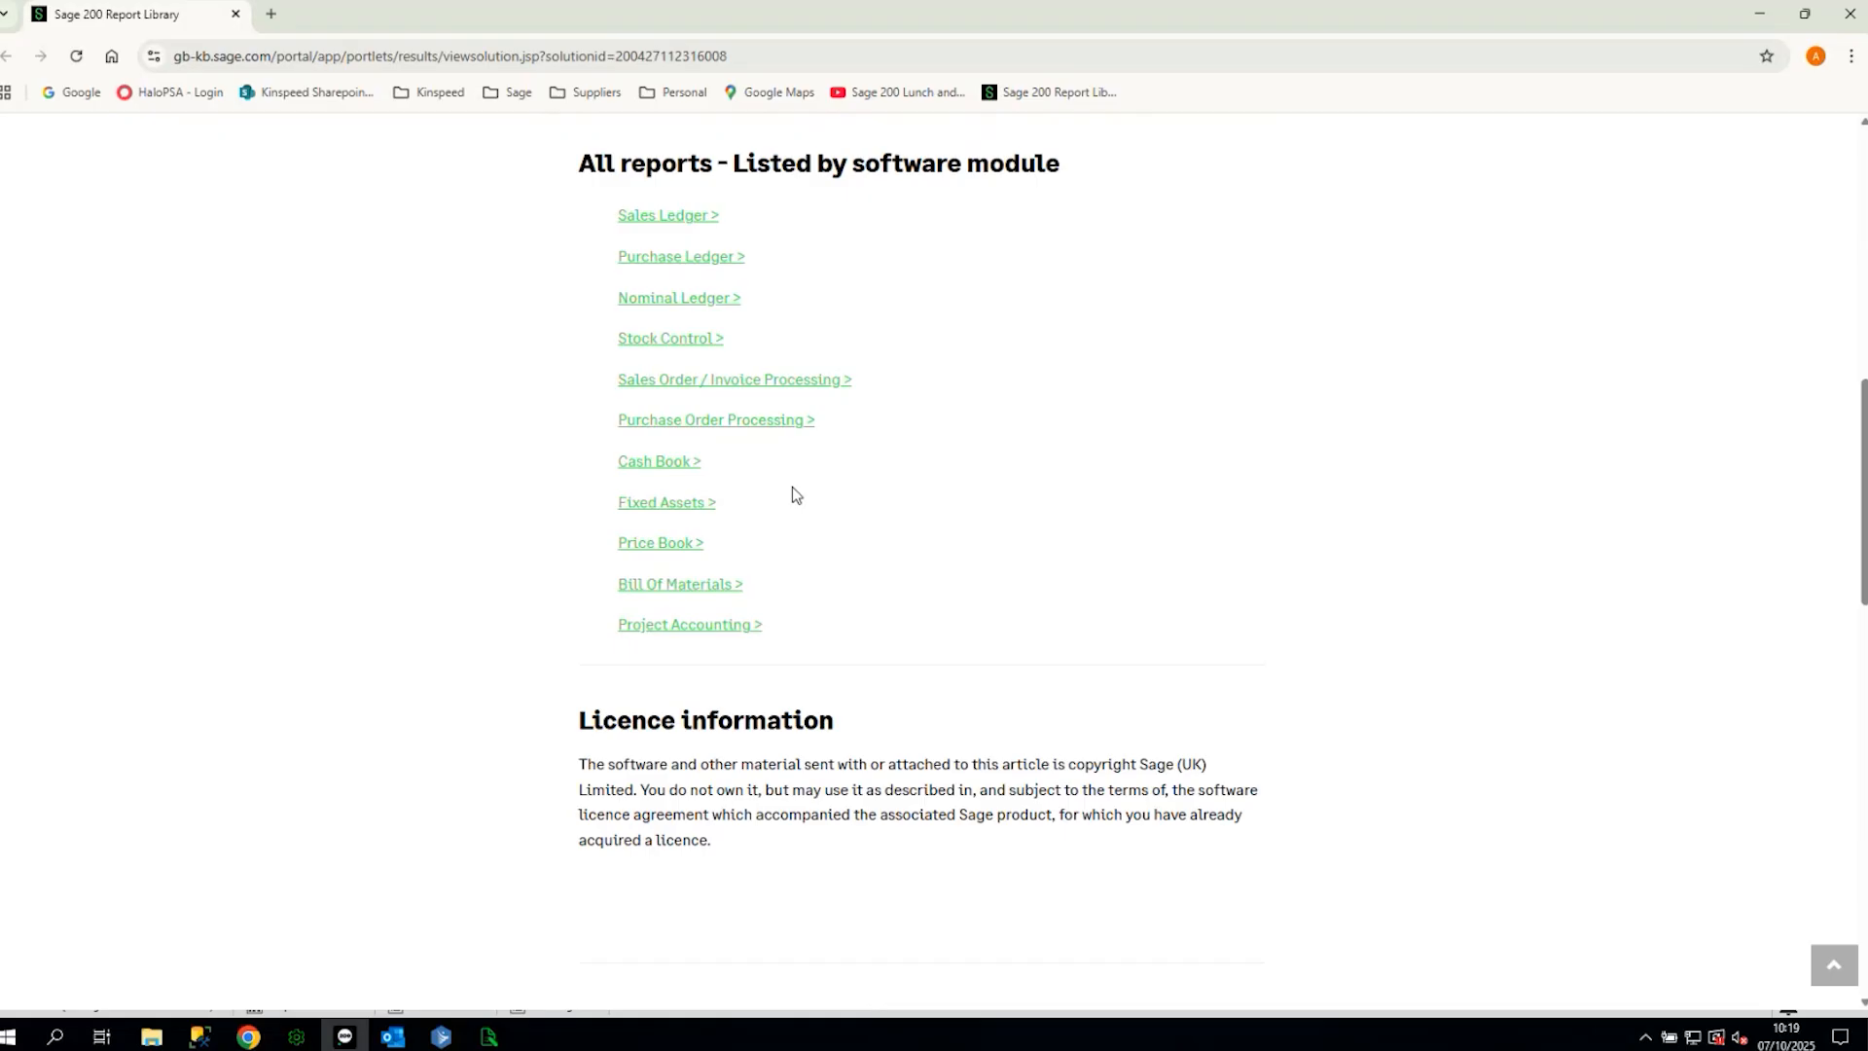
pyautogui.scroll(5, 690, 267)
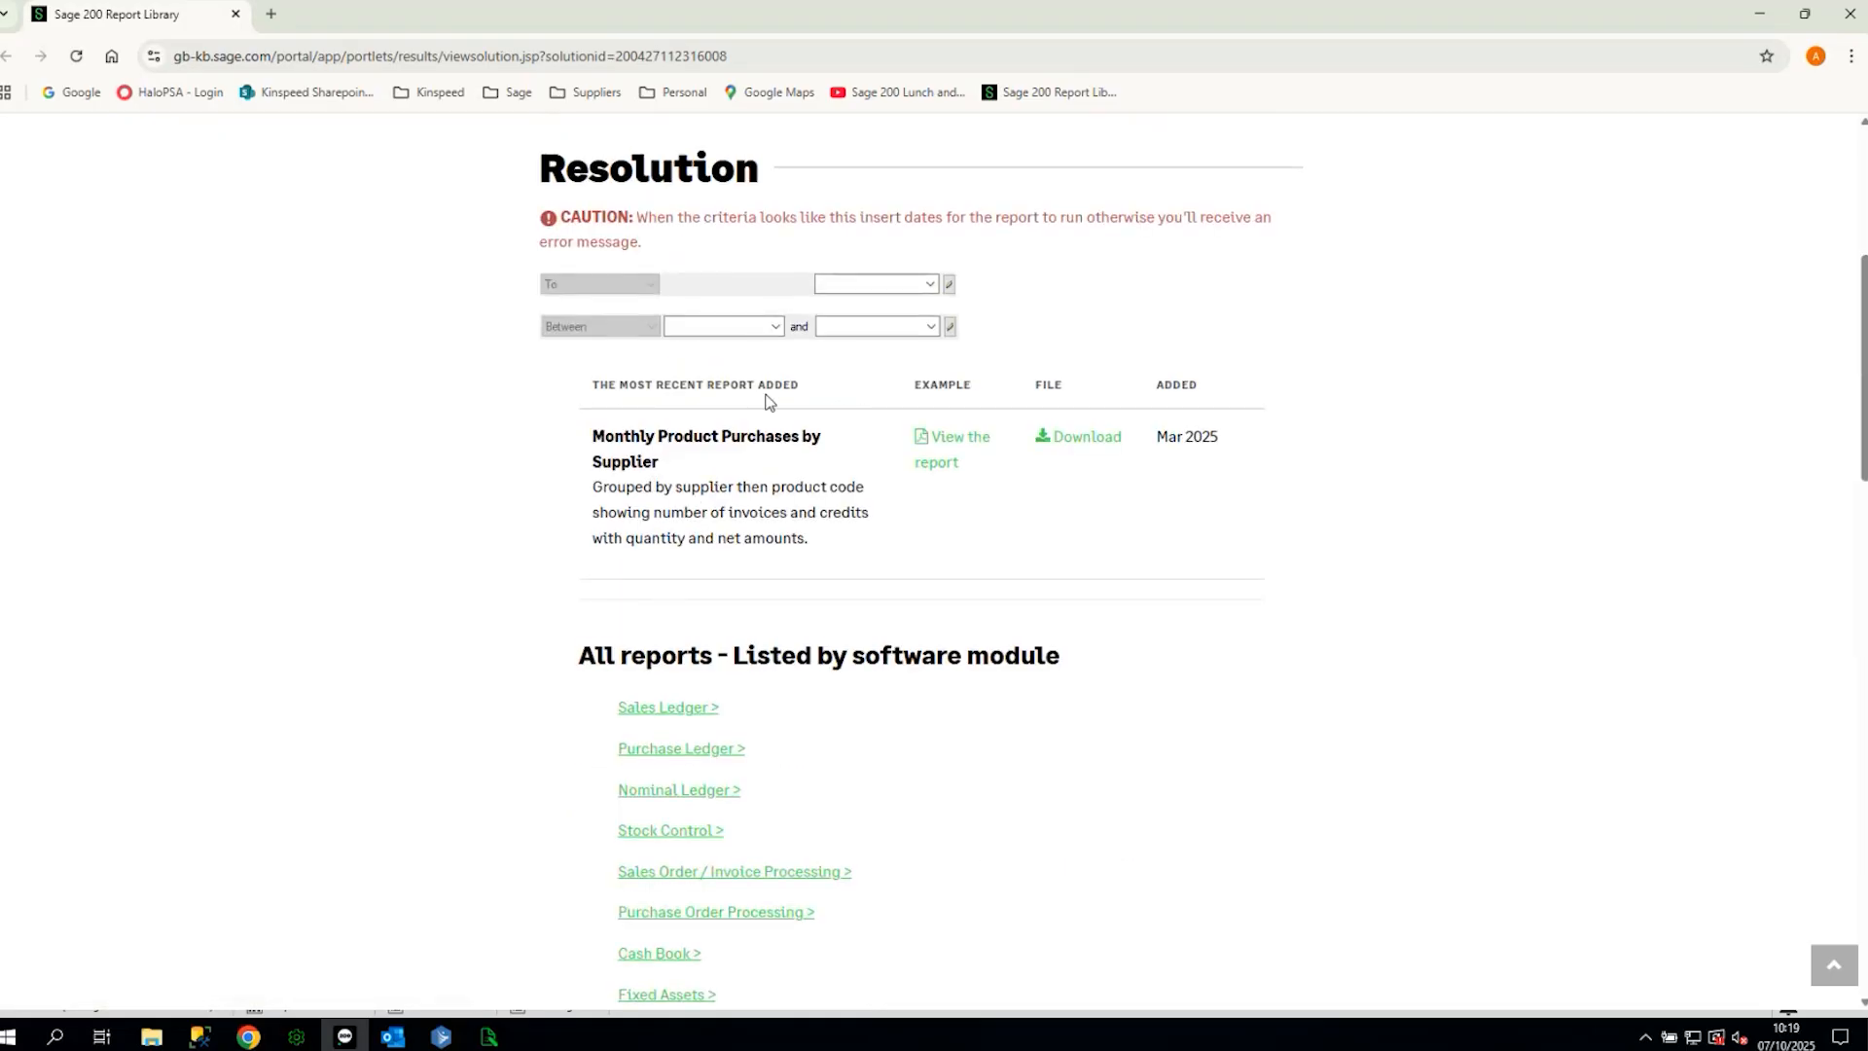
pyautogui.click(694, 710)
pyautogui.scroll(-9, 751, 522)
pyautogui.scroll(-4, 656, 387)
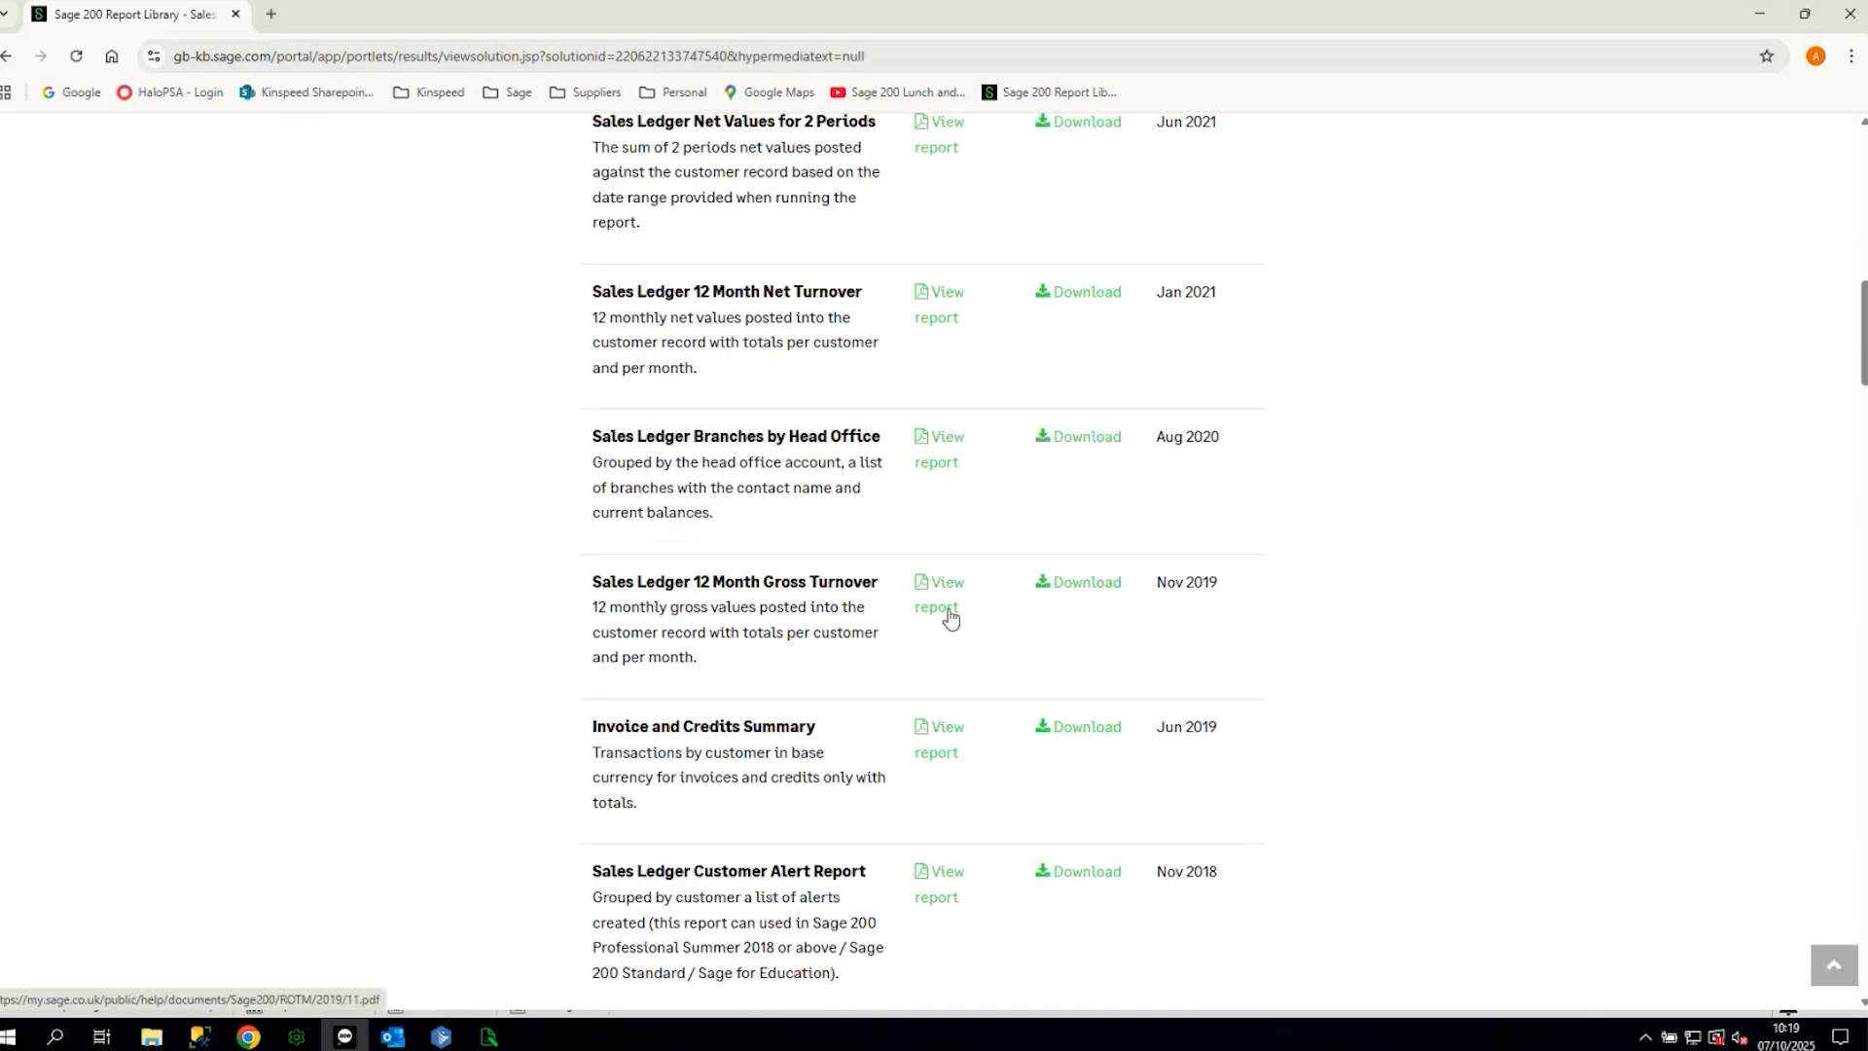
pyautogui.click(945, 590)
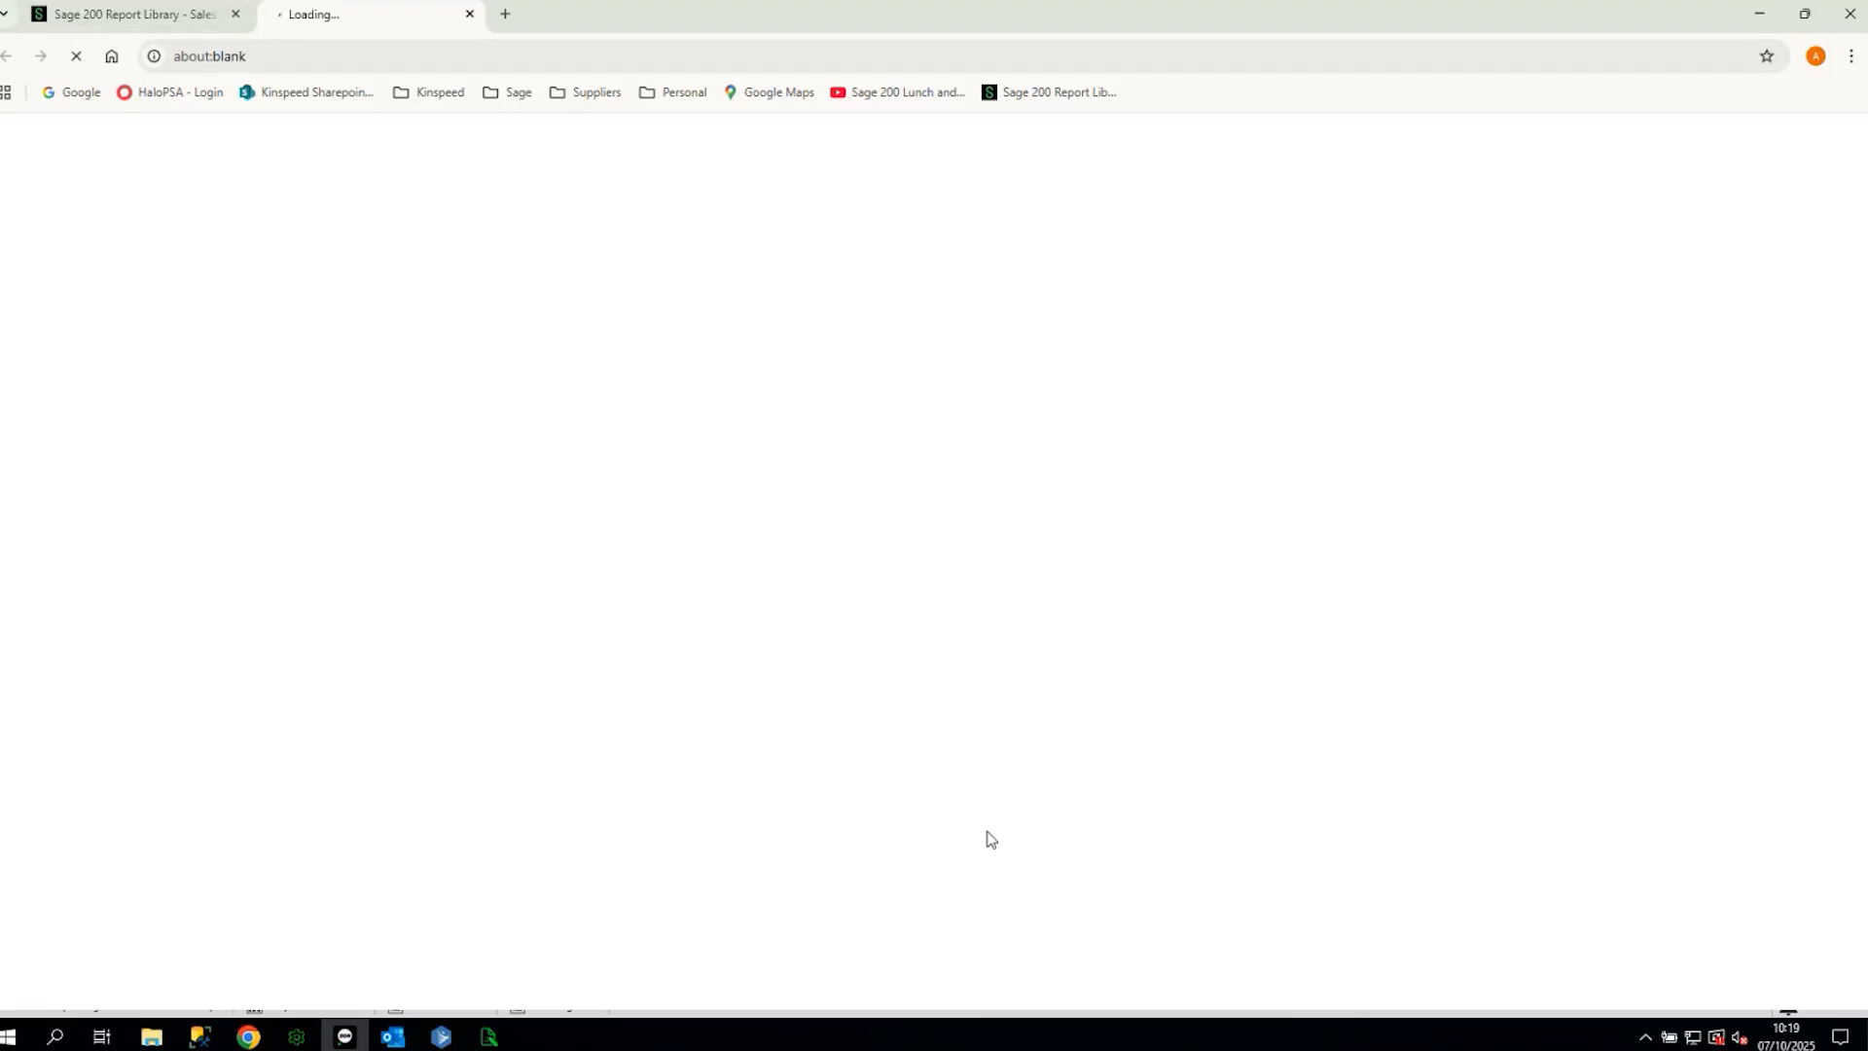
# - Browse the Report Library page again, then close the 12 Month Gross Turnover PDF tab
pyautogui.click(193, 21)
pyautogui.scroll(-5, 869, 676)
pyautogui.scroll(-2, 779, 601)
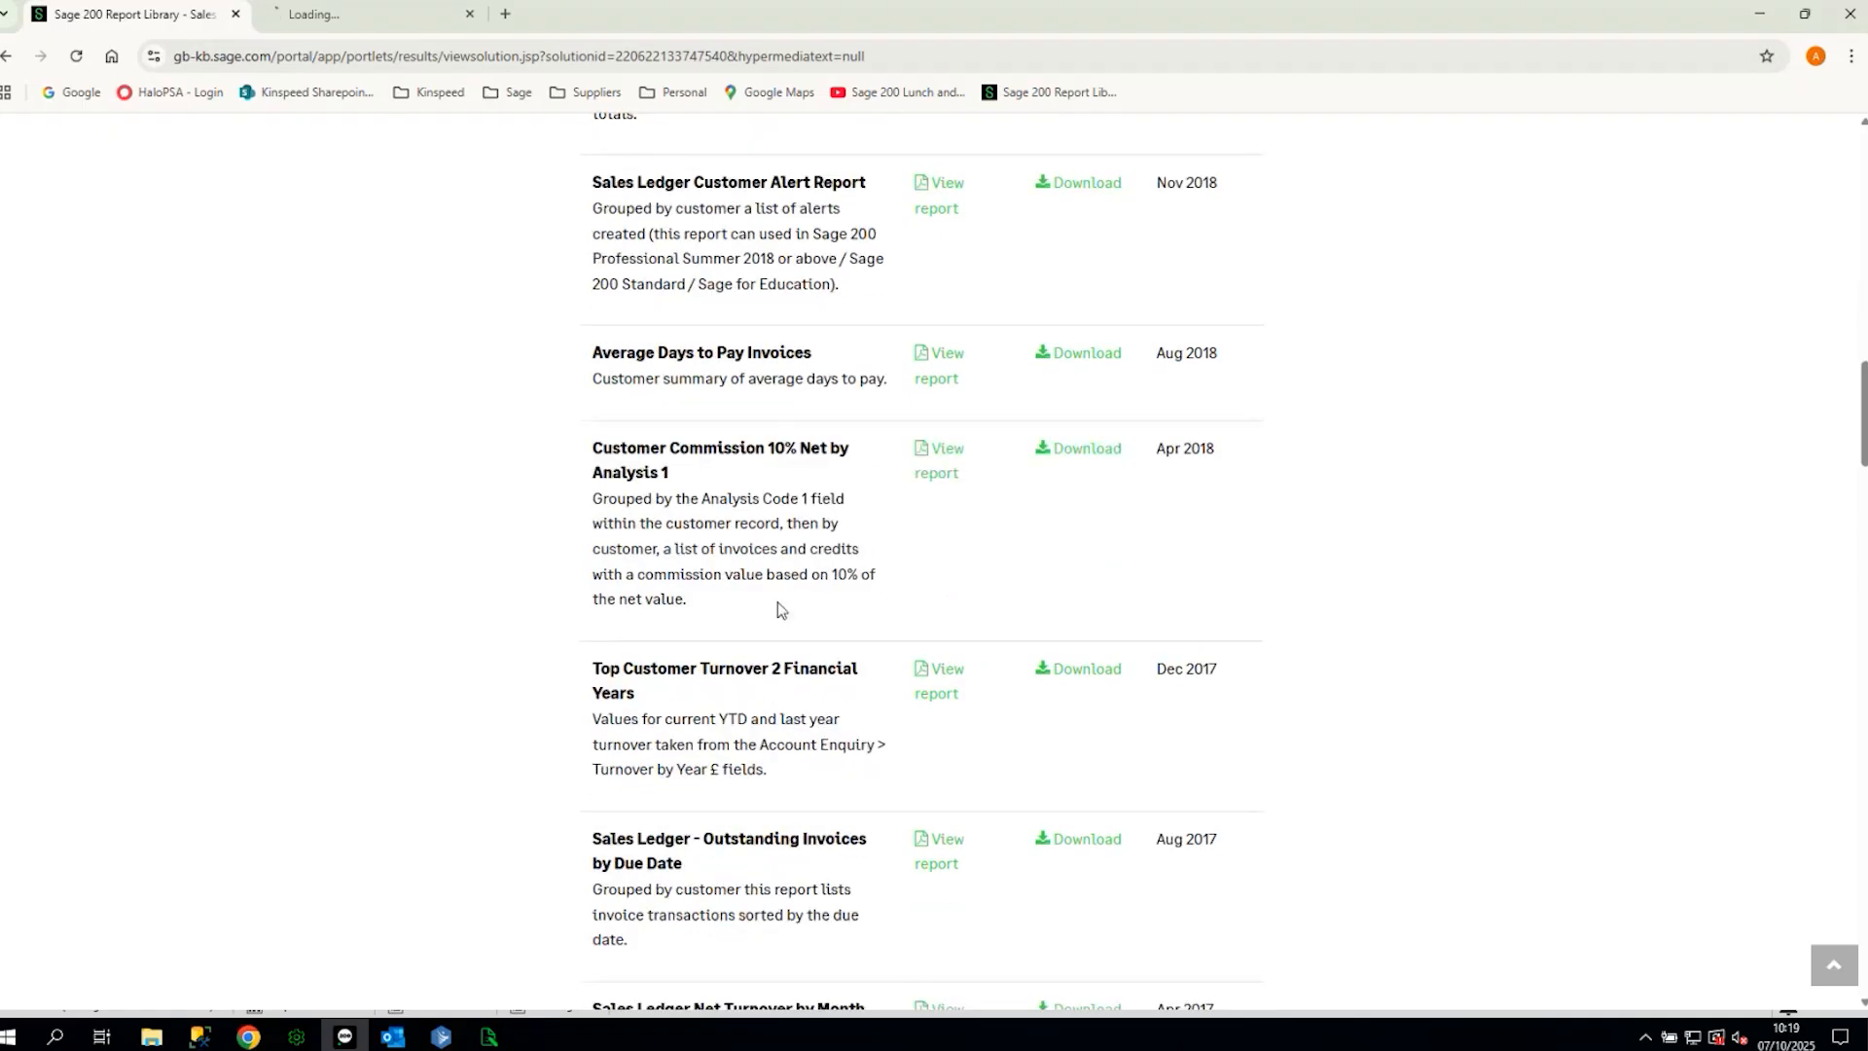
pyautogui.scroll(-4, 730, 769)
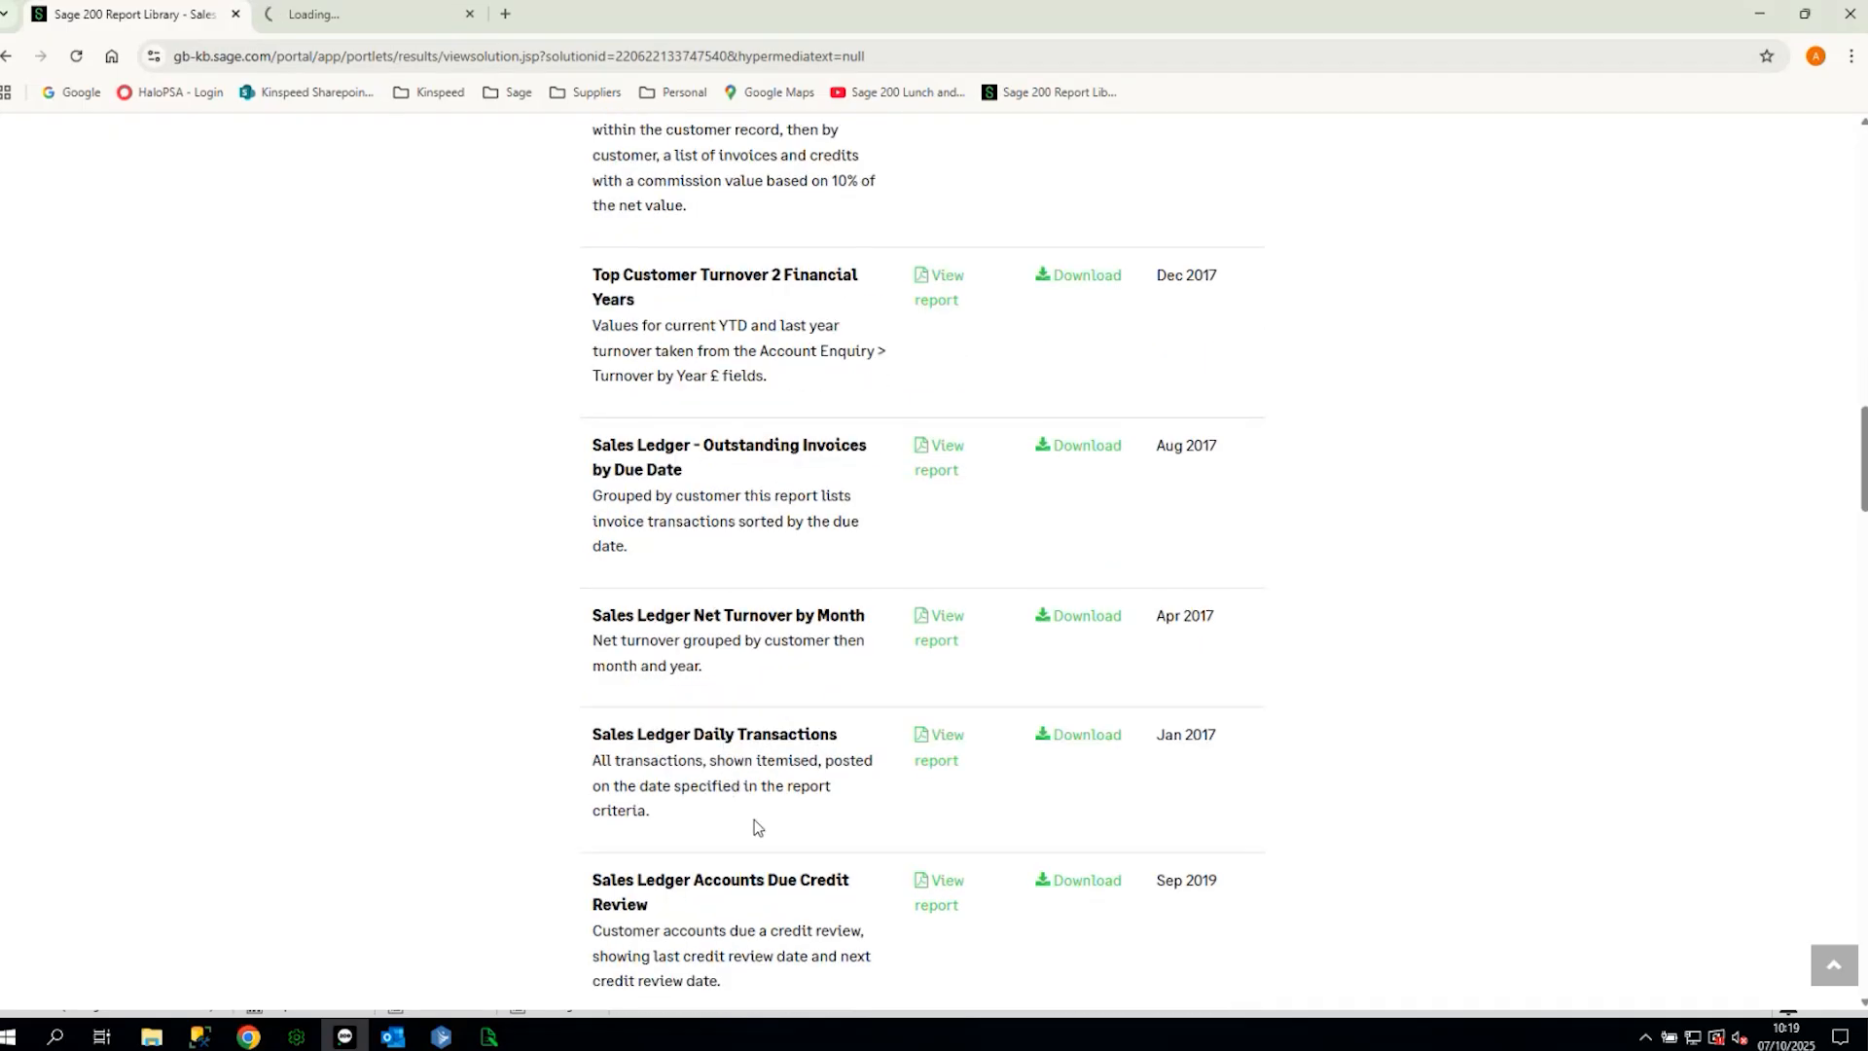
pyautogui.scroll(7, 755, 903)
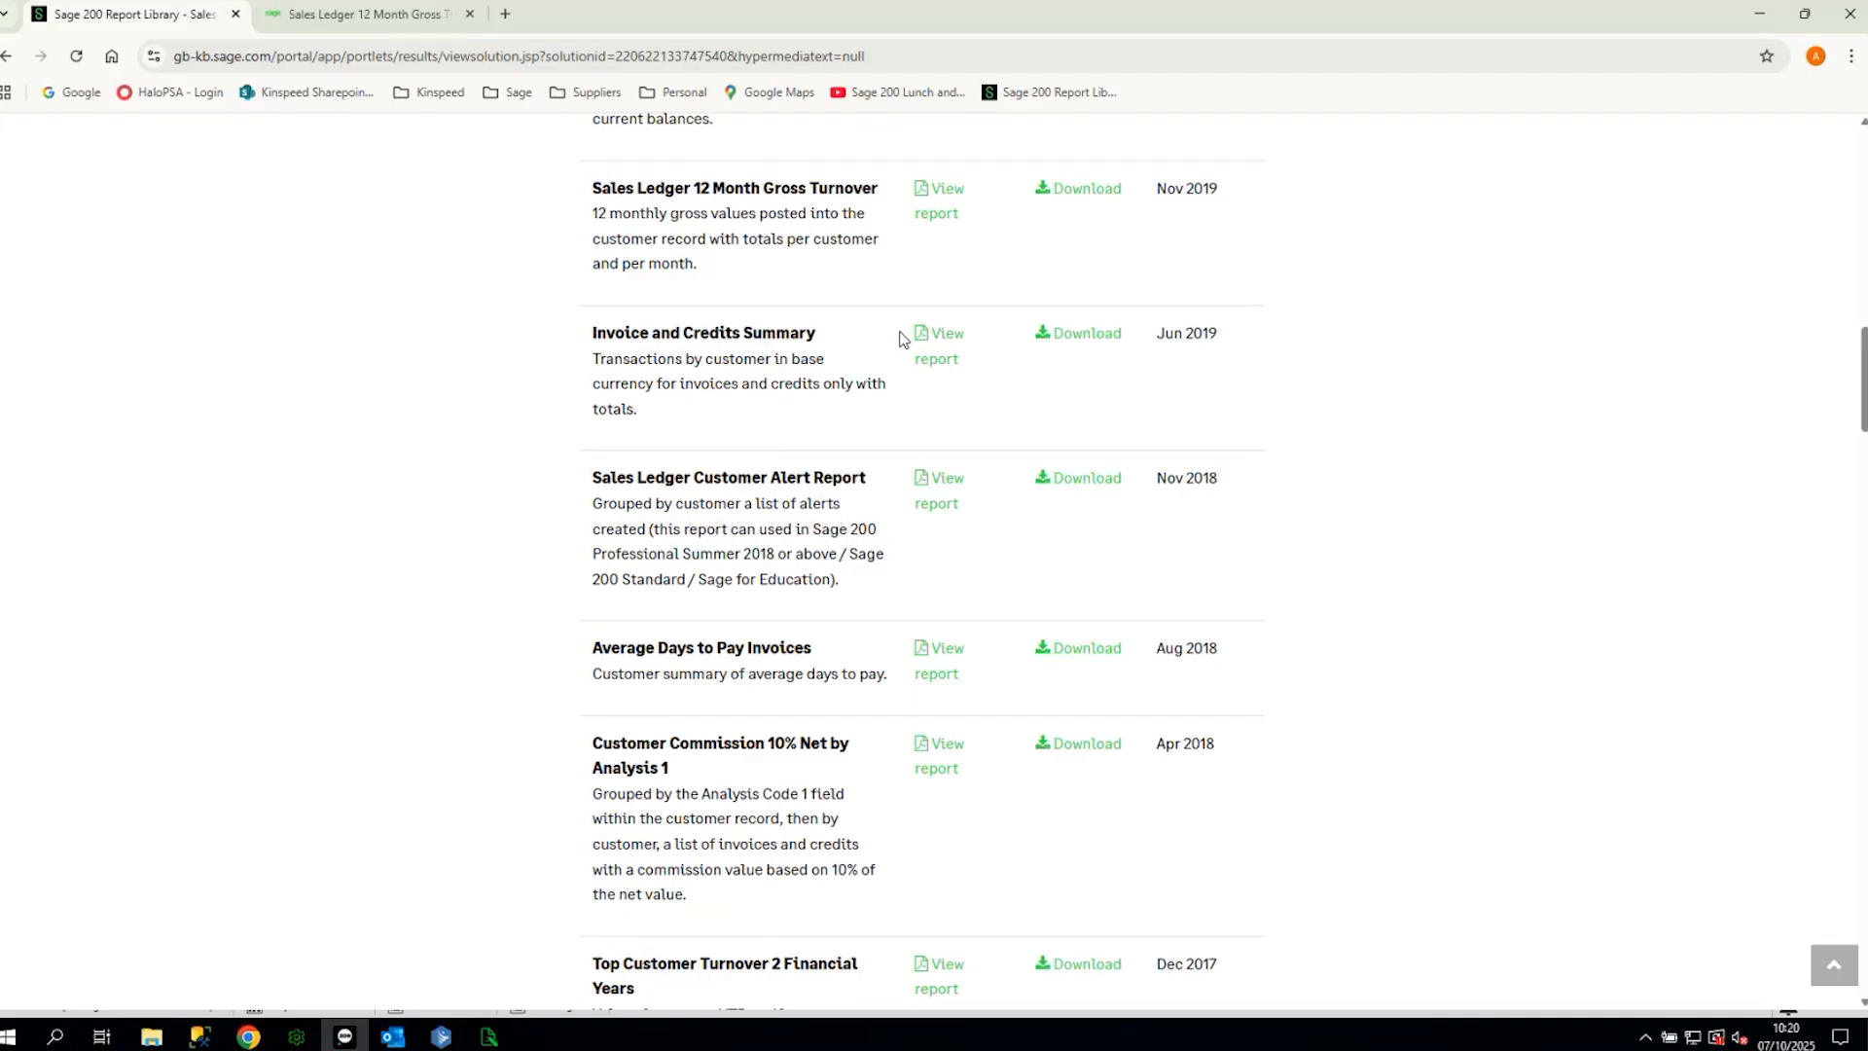
pyautogui.click(311, 16)
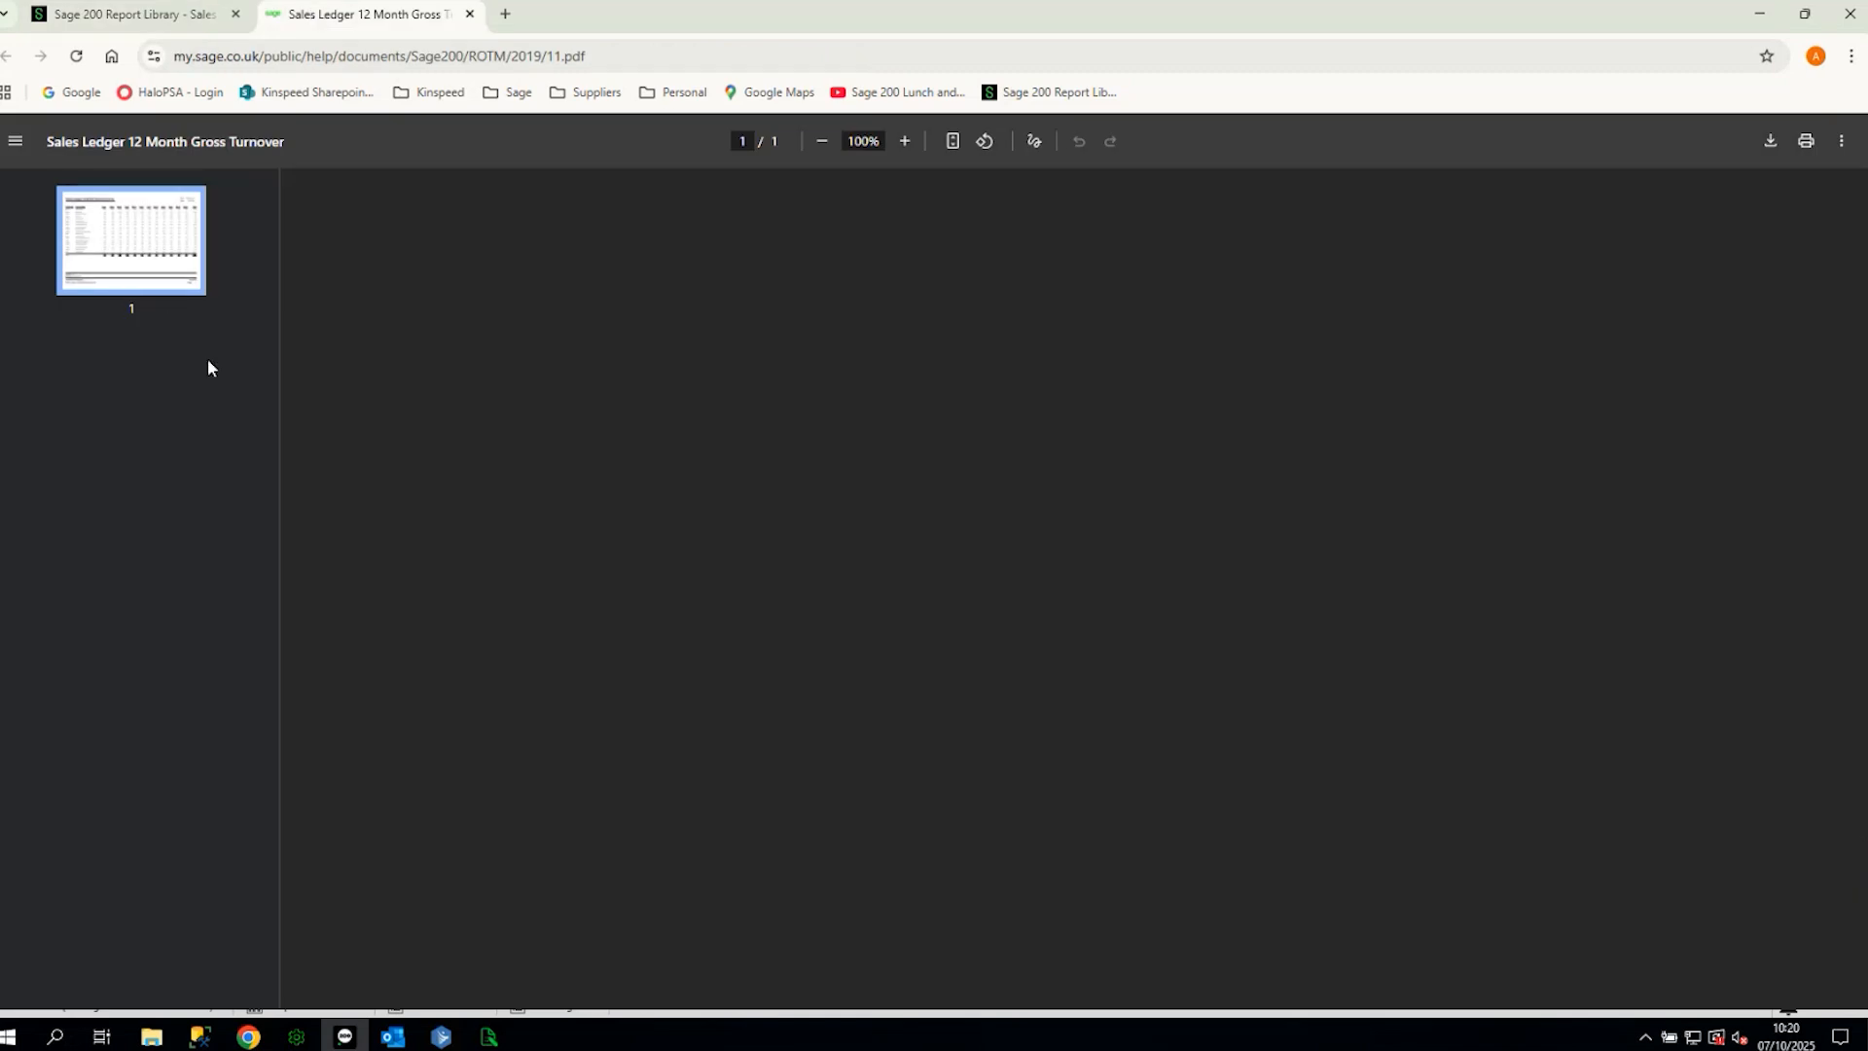
pyautogui.click(470, 13)
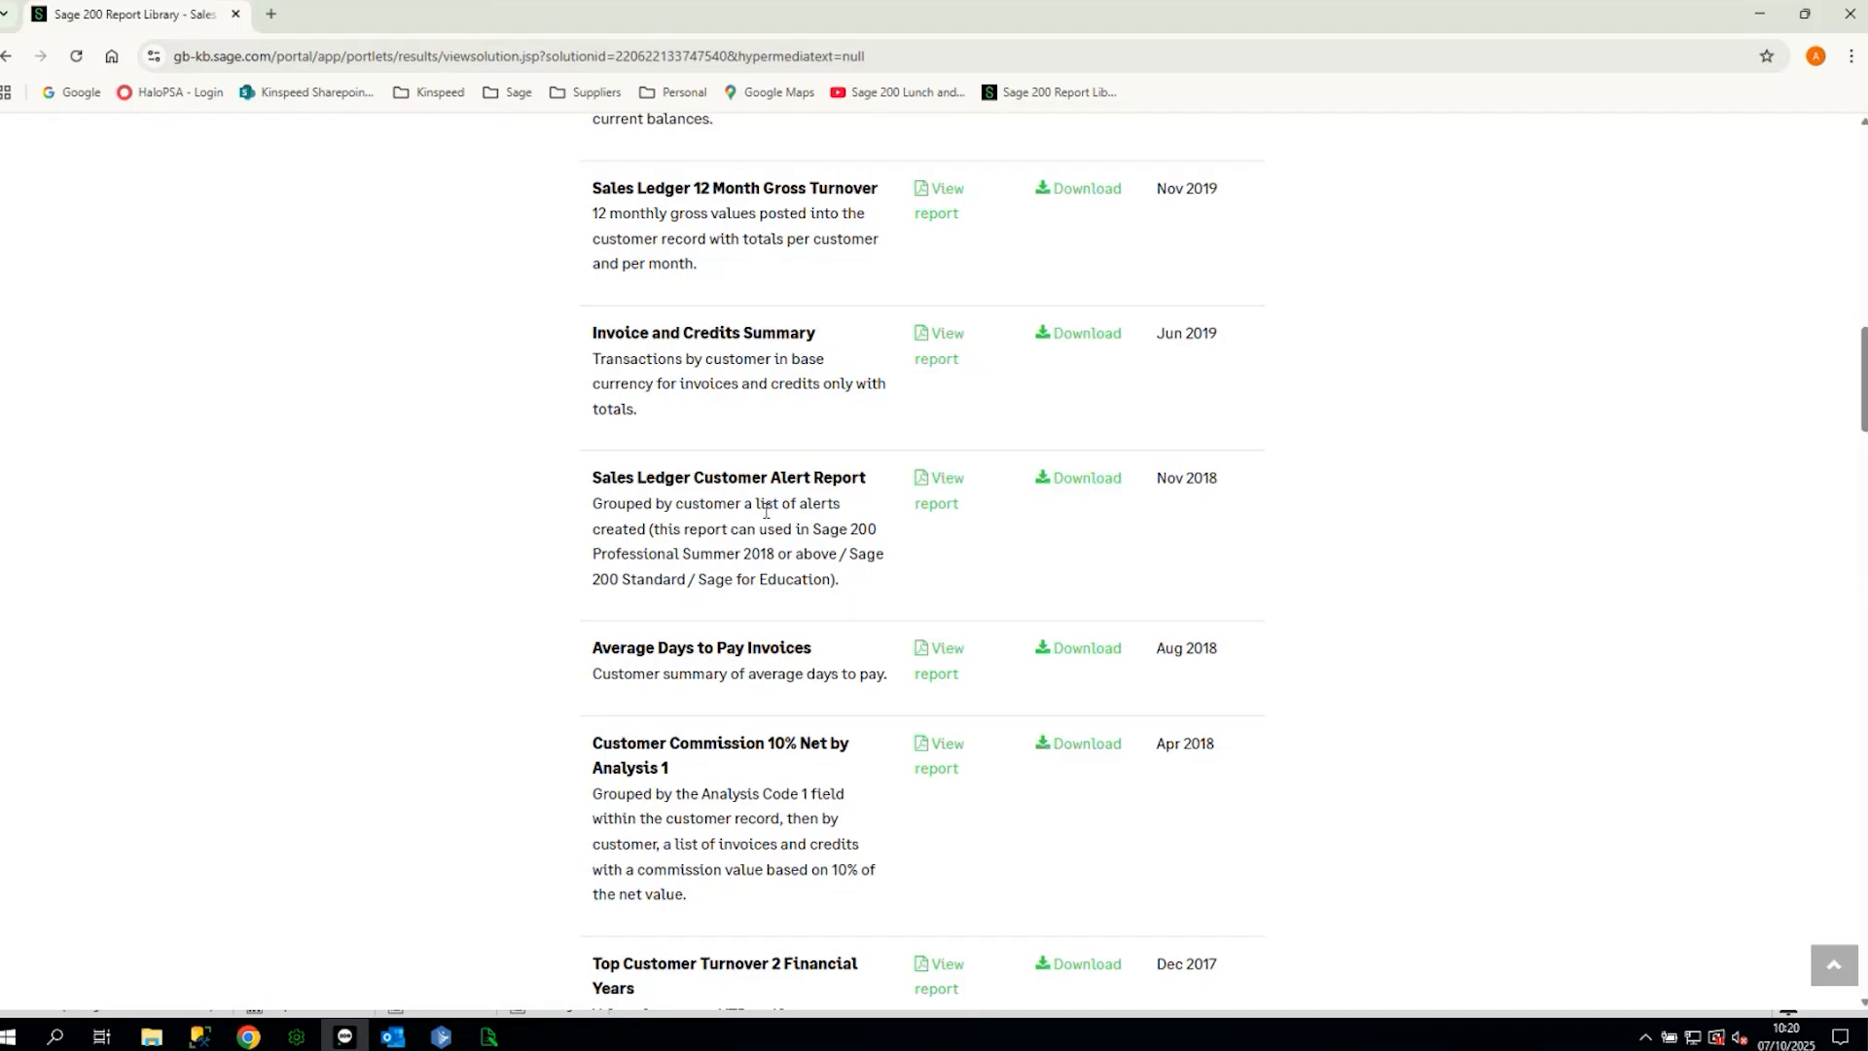
# - Request the Average Days to Pay Invoices download and sign in to My Sage with the saved account
pyautogui.click(1102, 649)
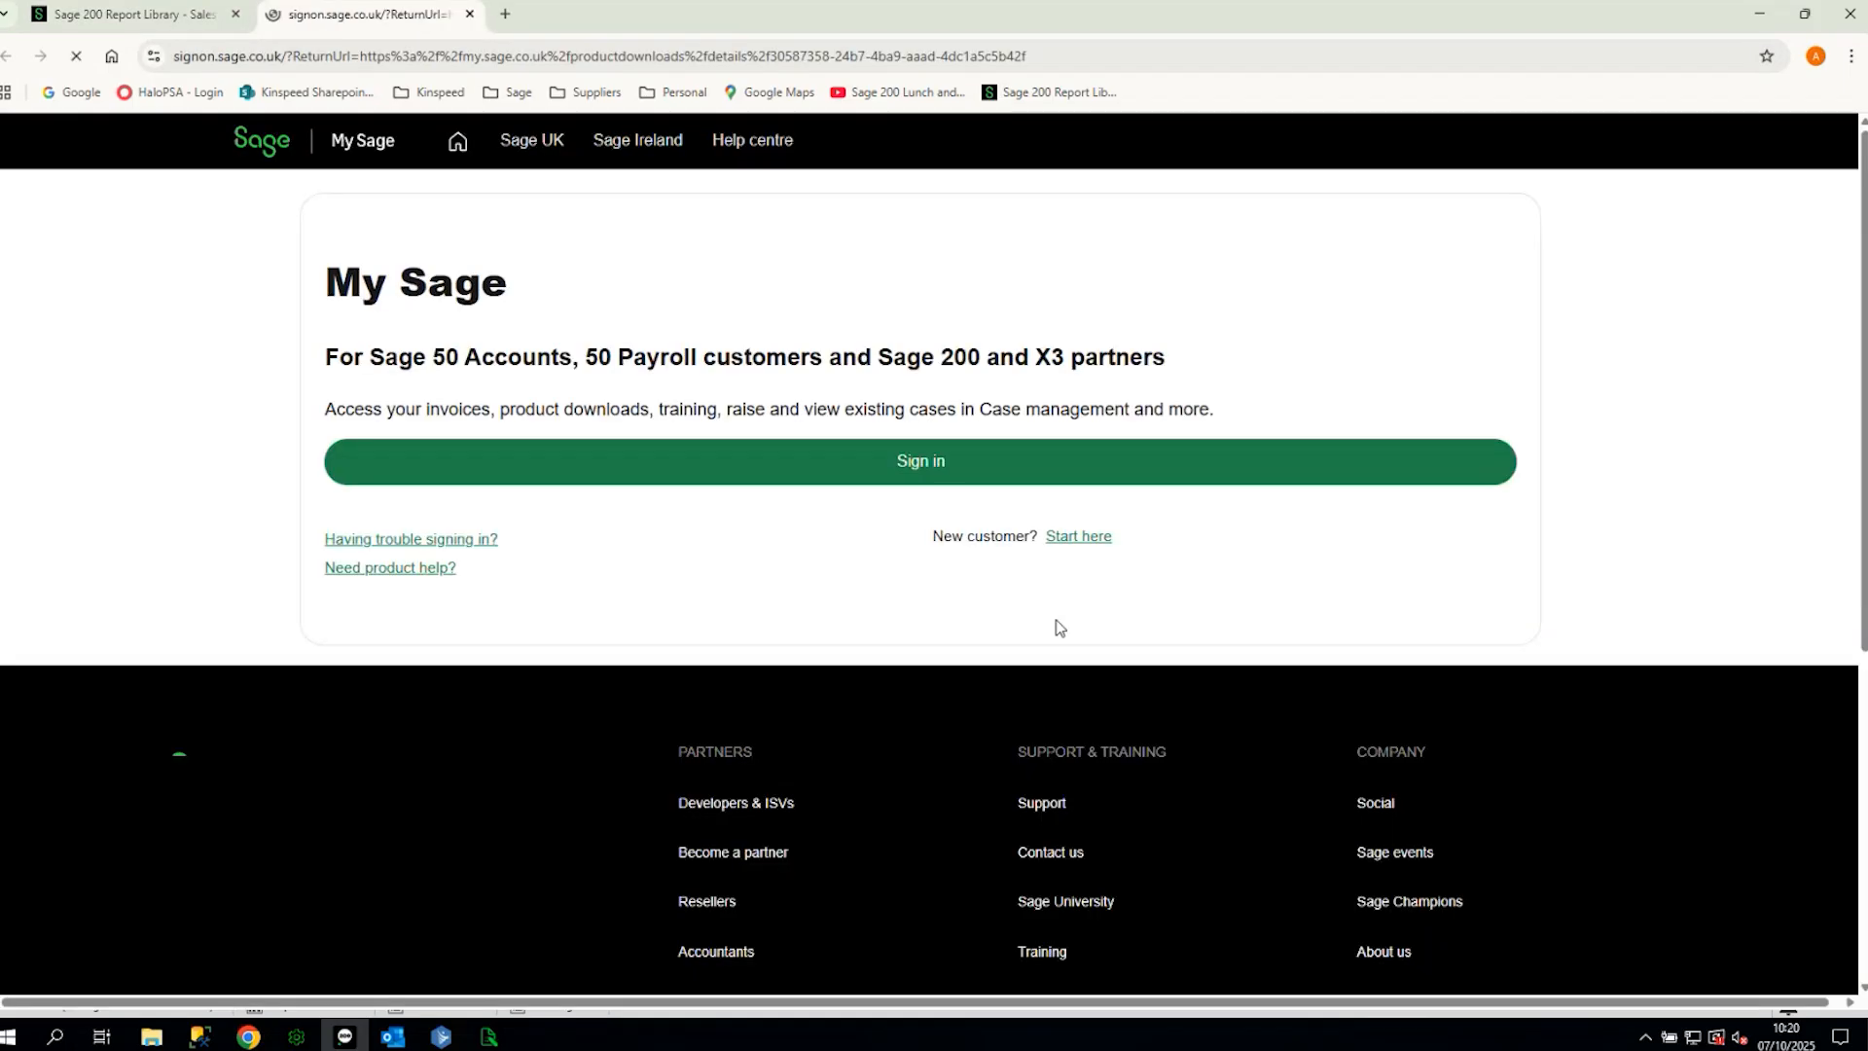
pyautogui.click(920, 460)
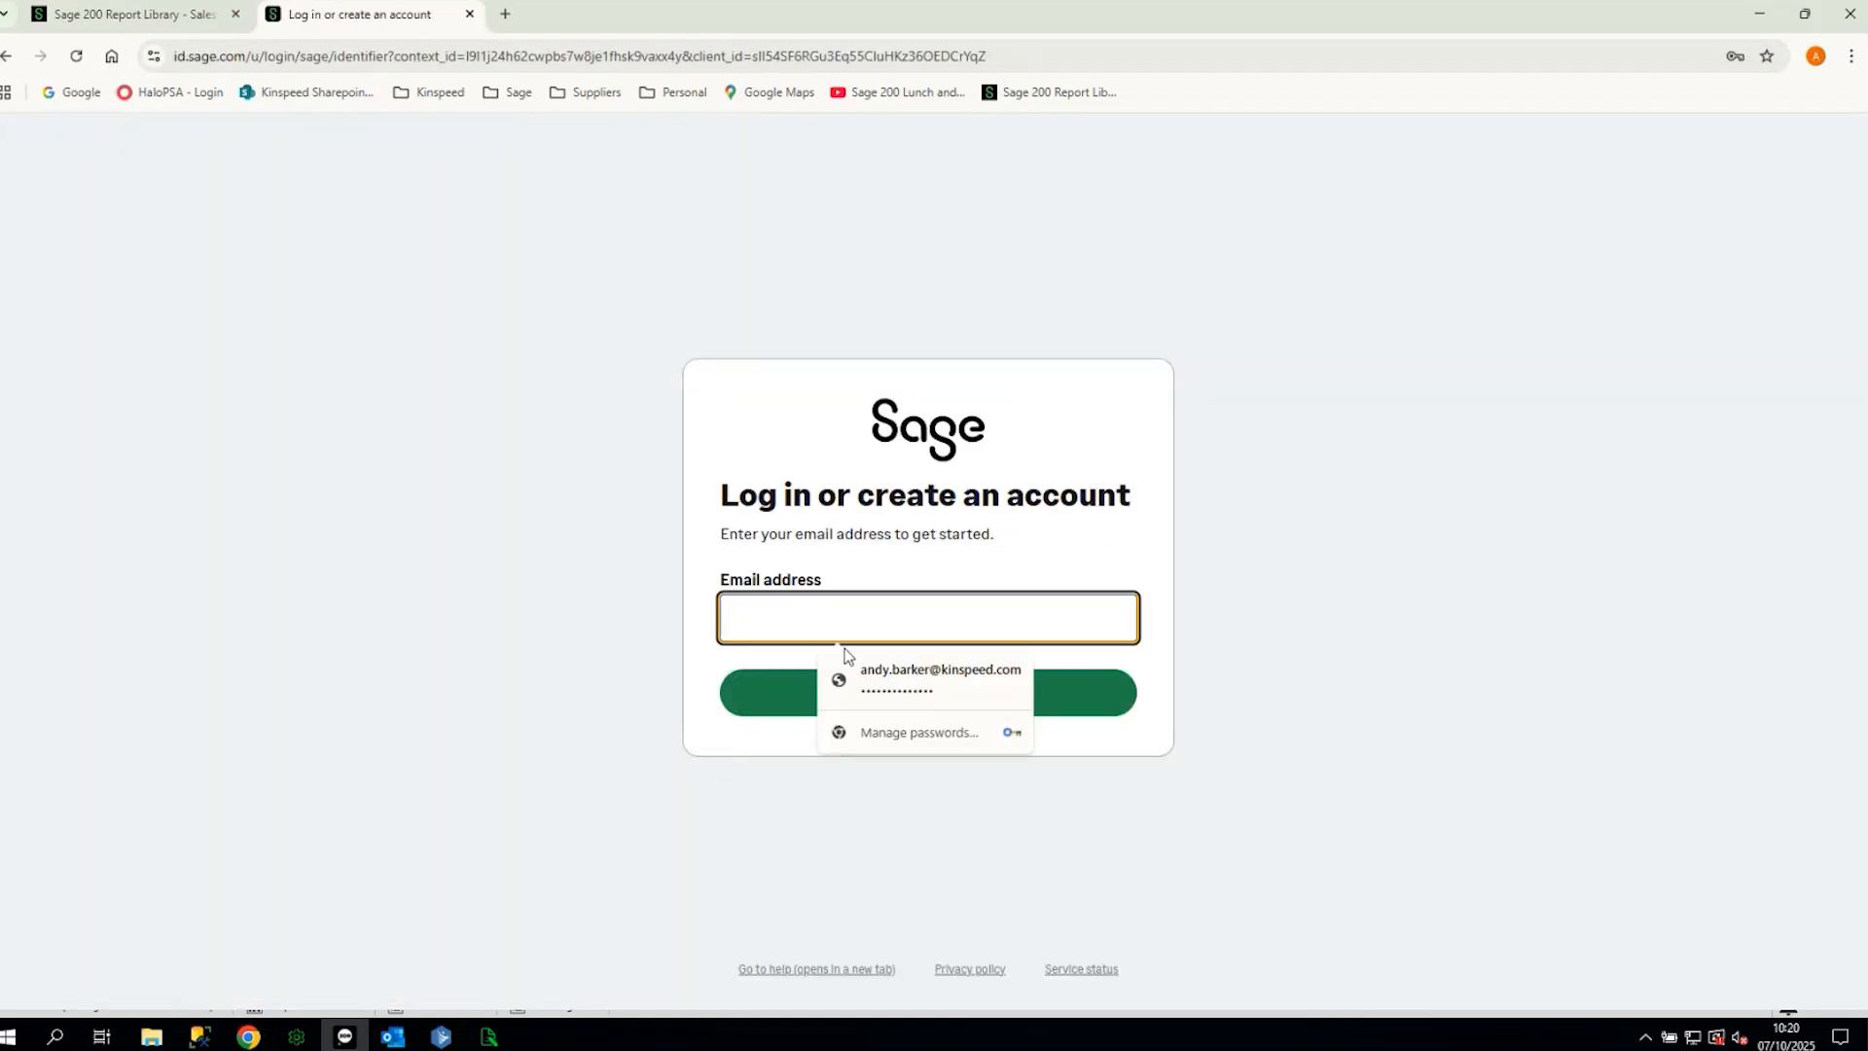
pyautogui.click(894, 692)
pyautogui.click(949, 697)
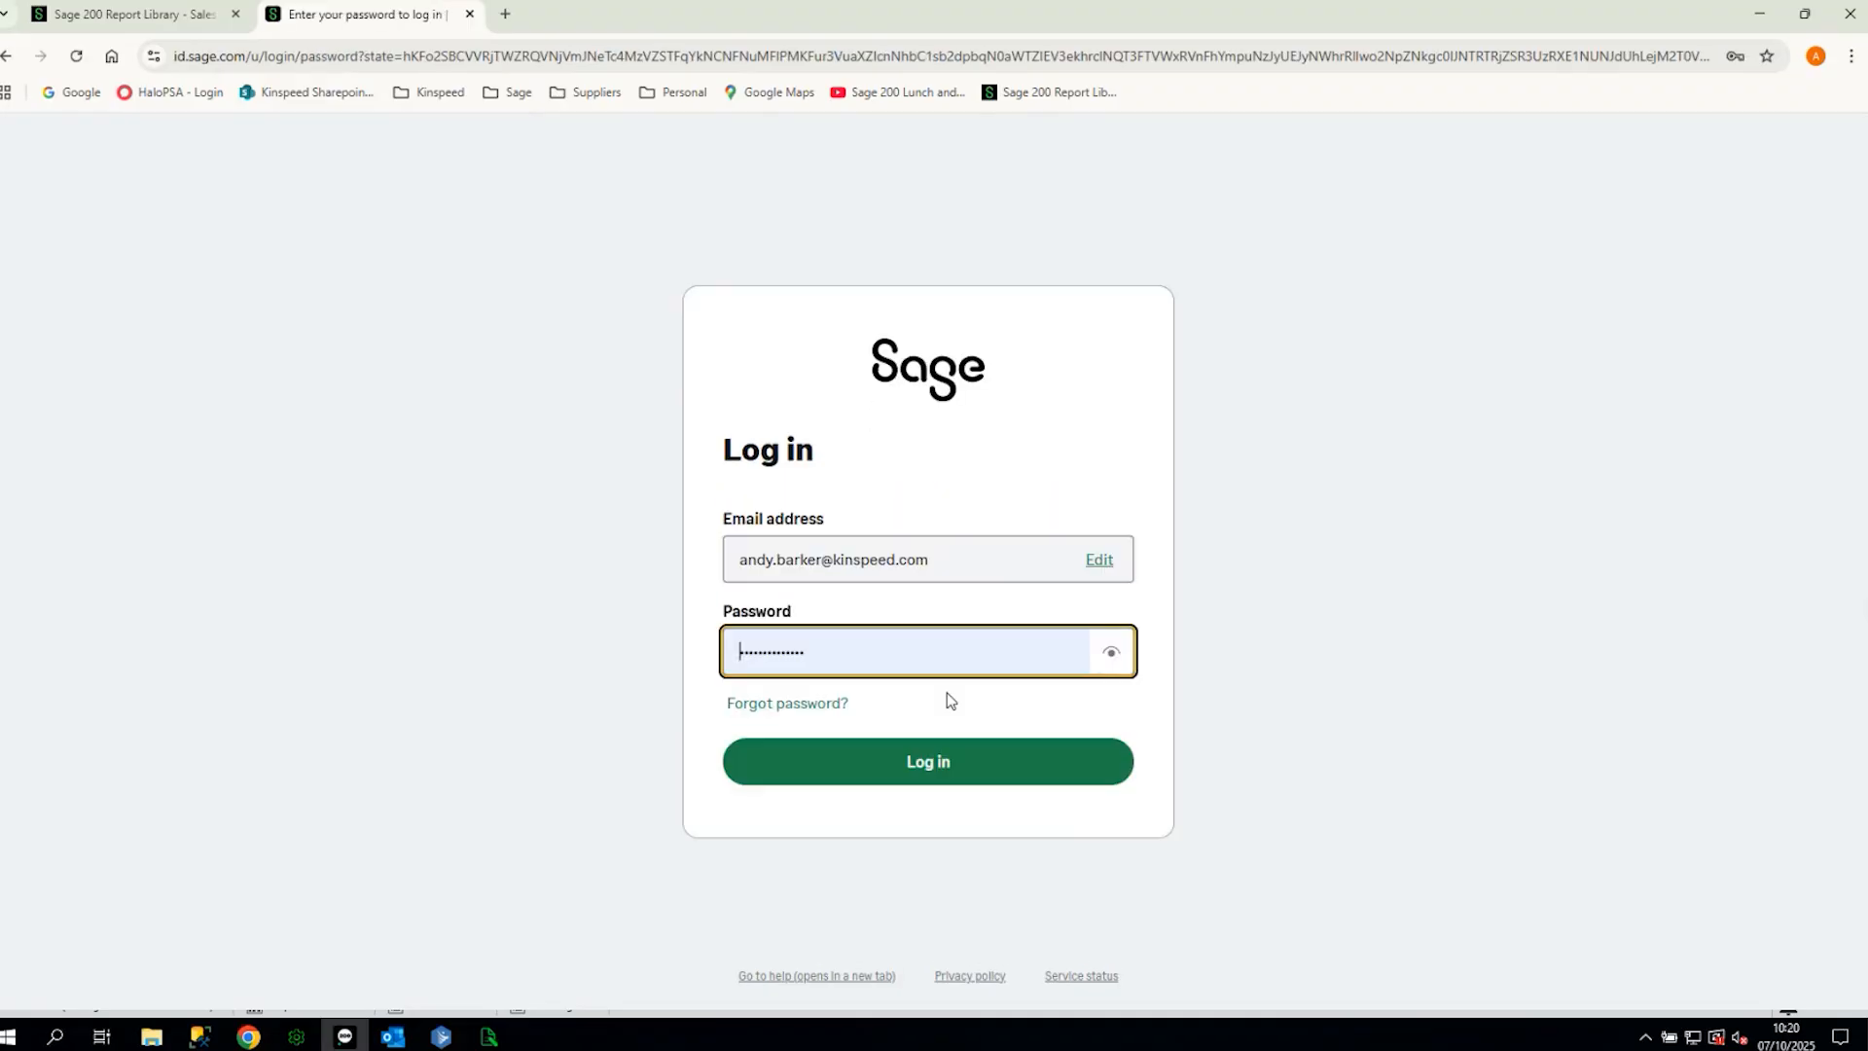
pyautogui.click(952, 755)
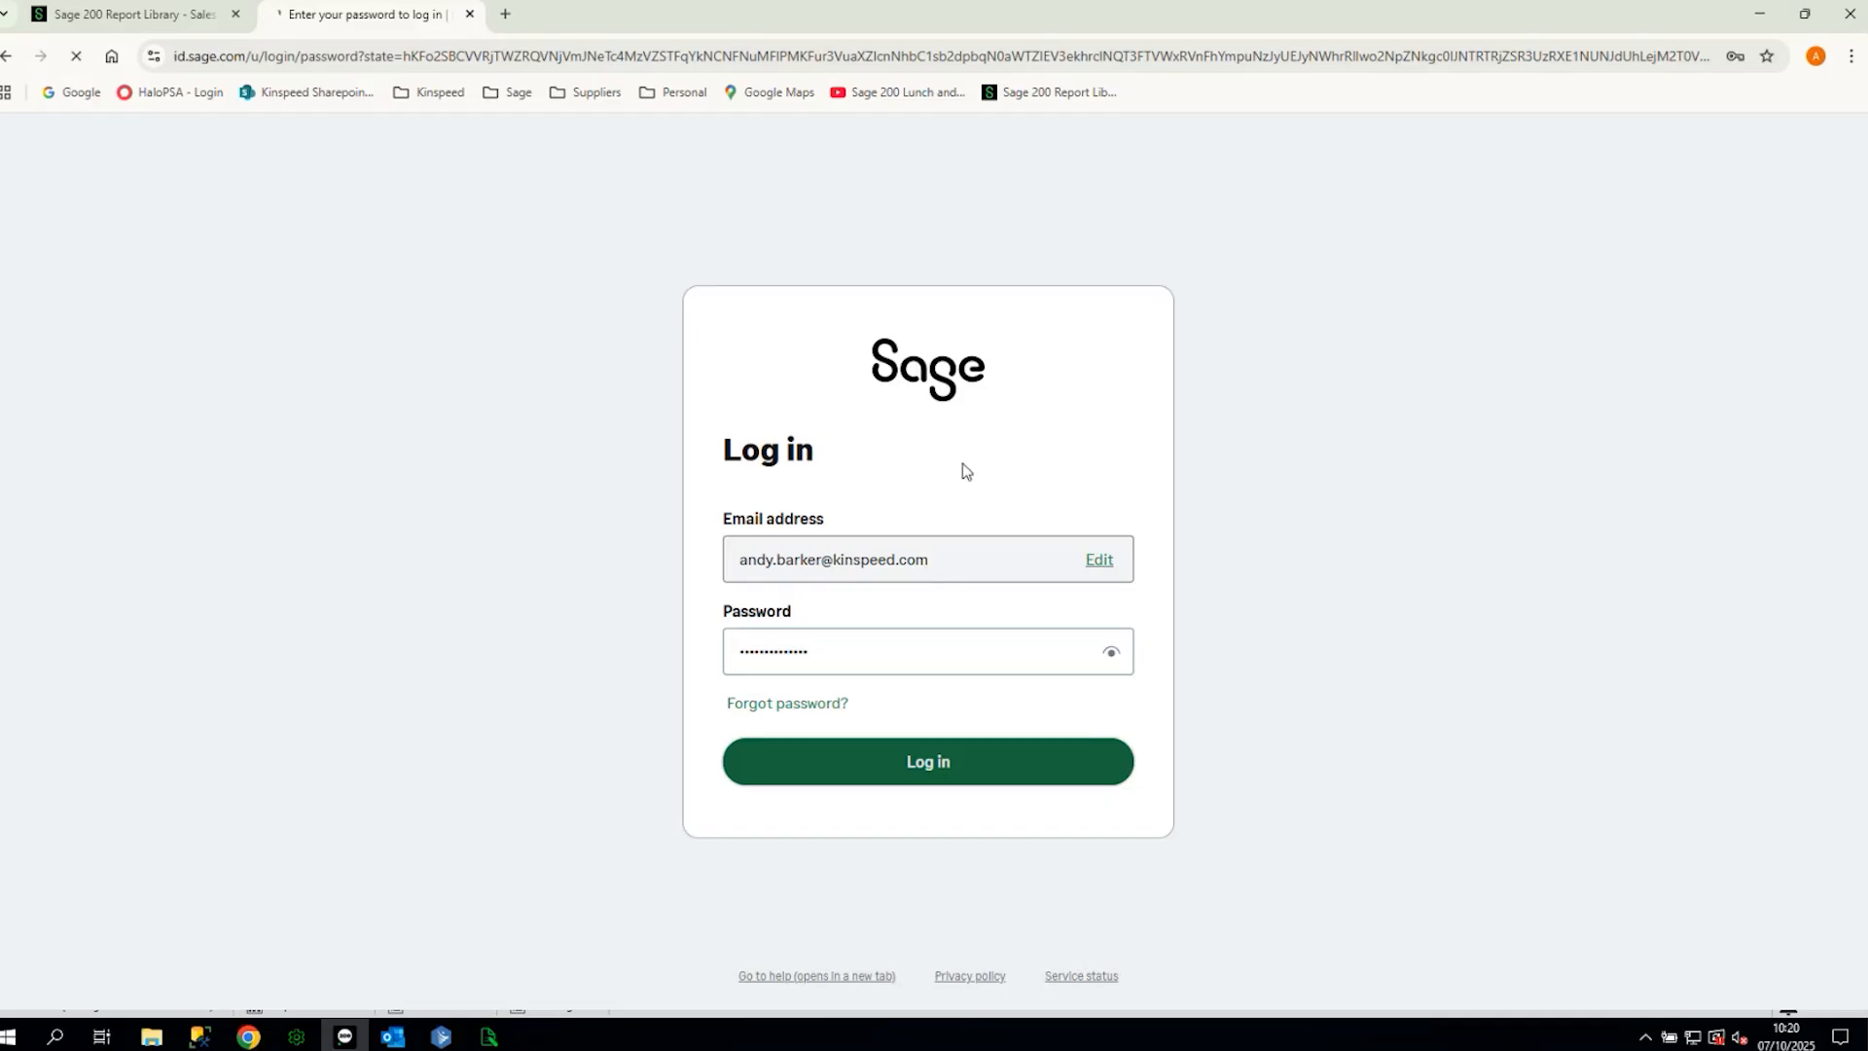
# - Download Average days to pay invoices.report, show it in its folder, and minimise Chrome
pyautogui.scroll(-3, 934, 450)
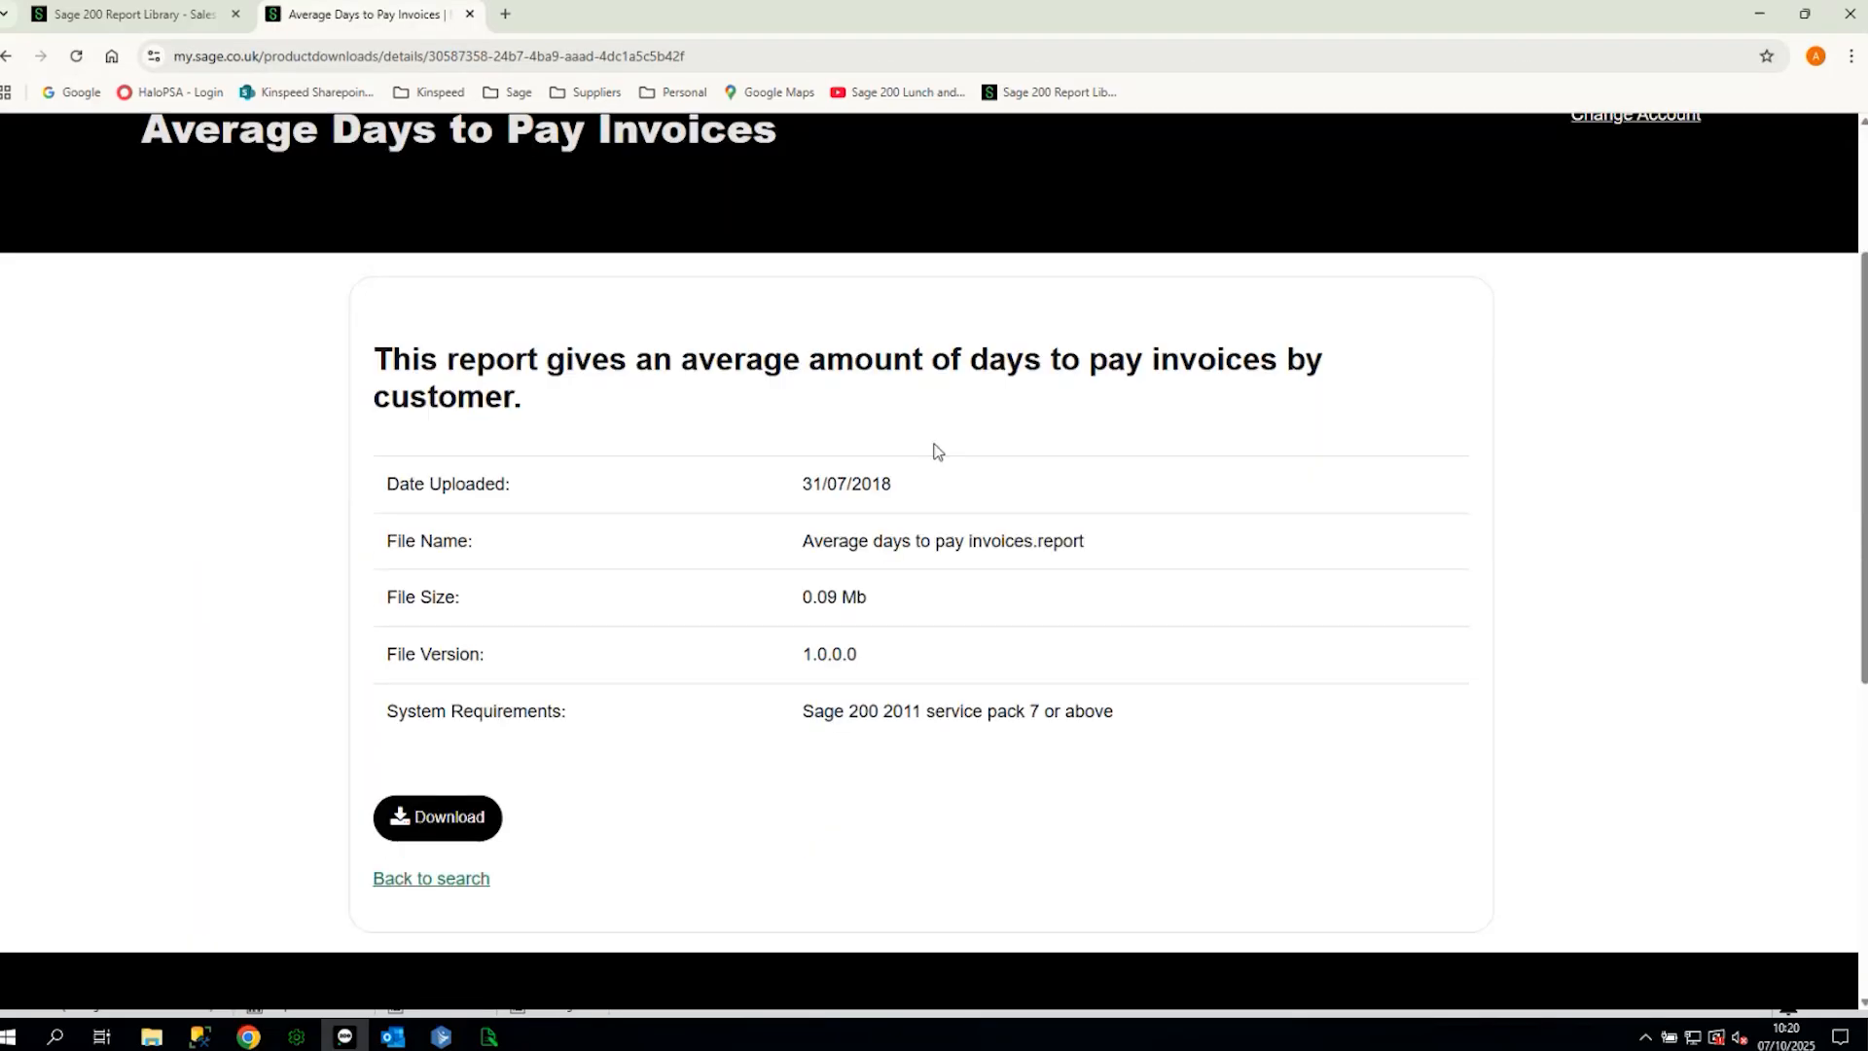
pyautogui.click(463, 773)
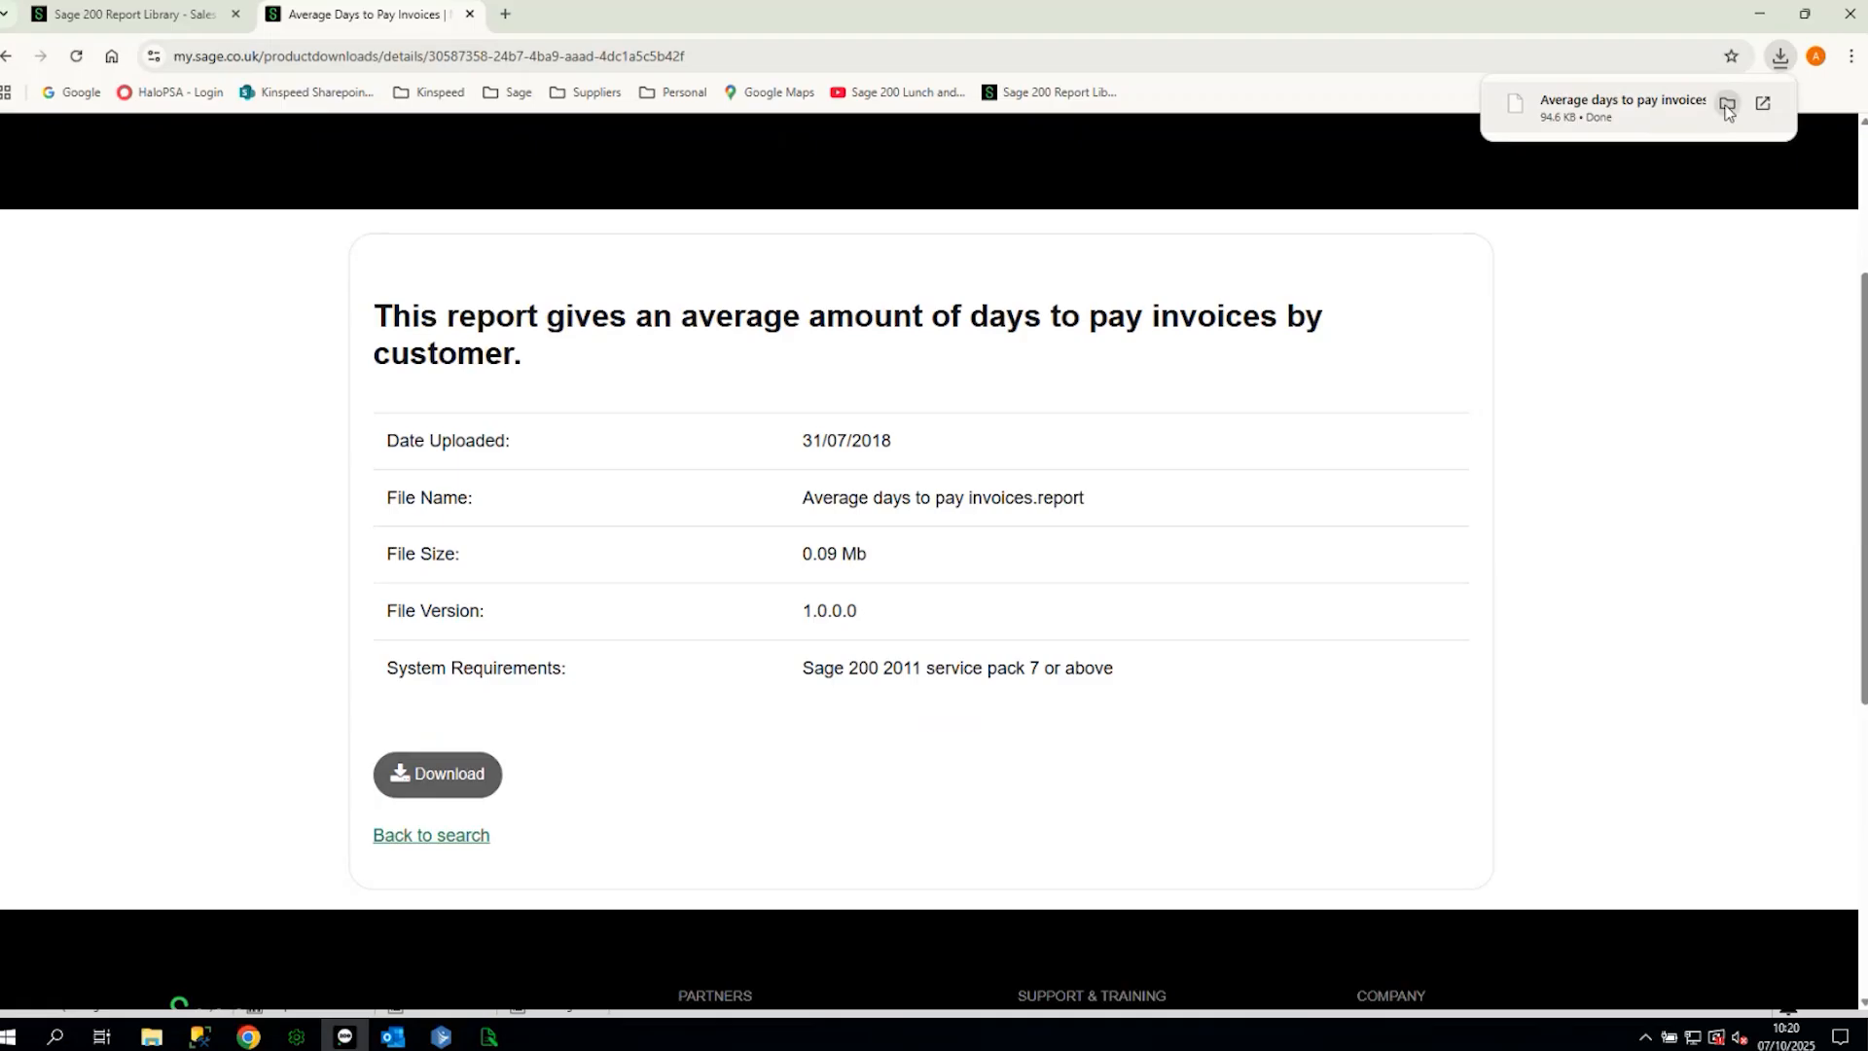
pyautogui.click(1727, 105)
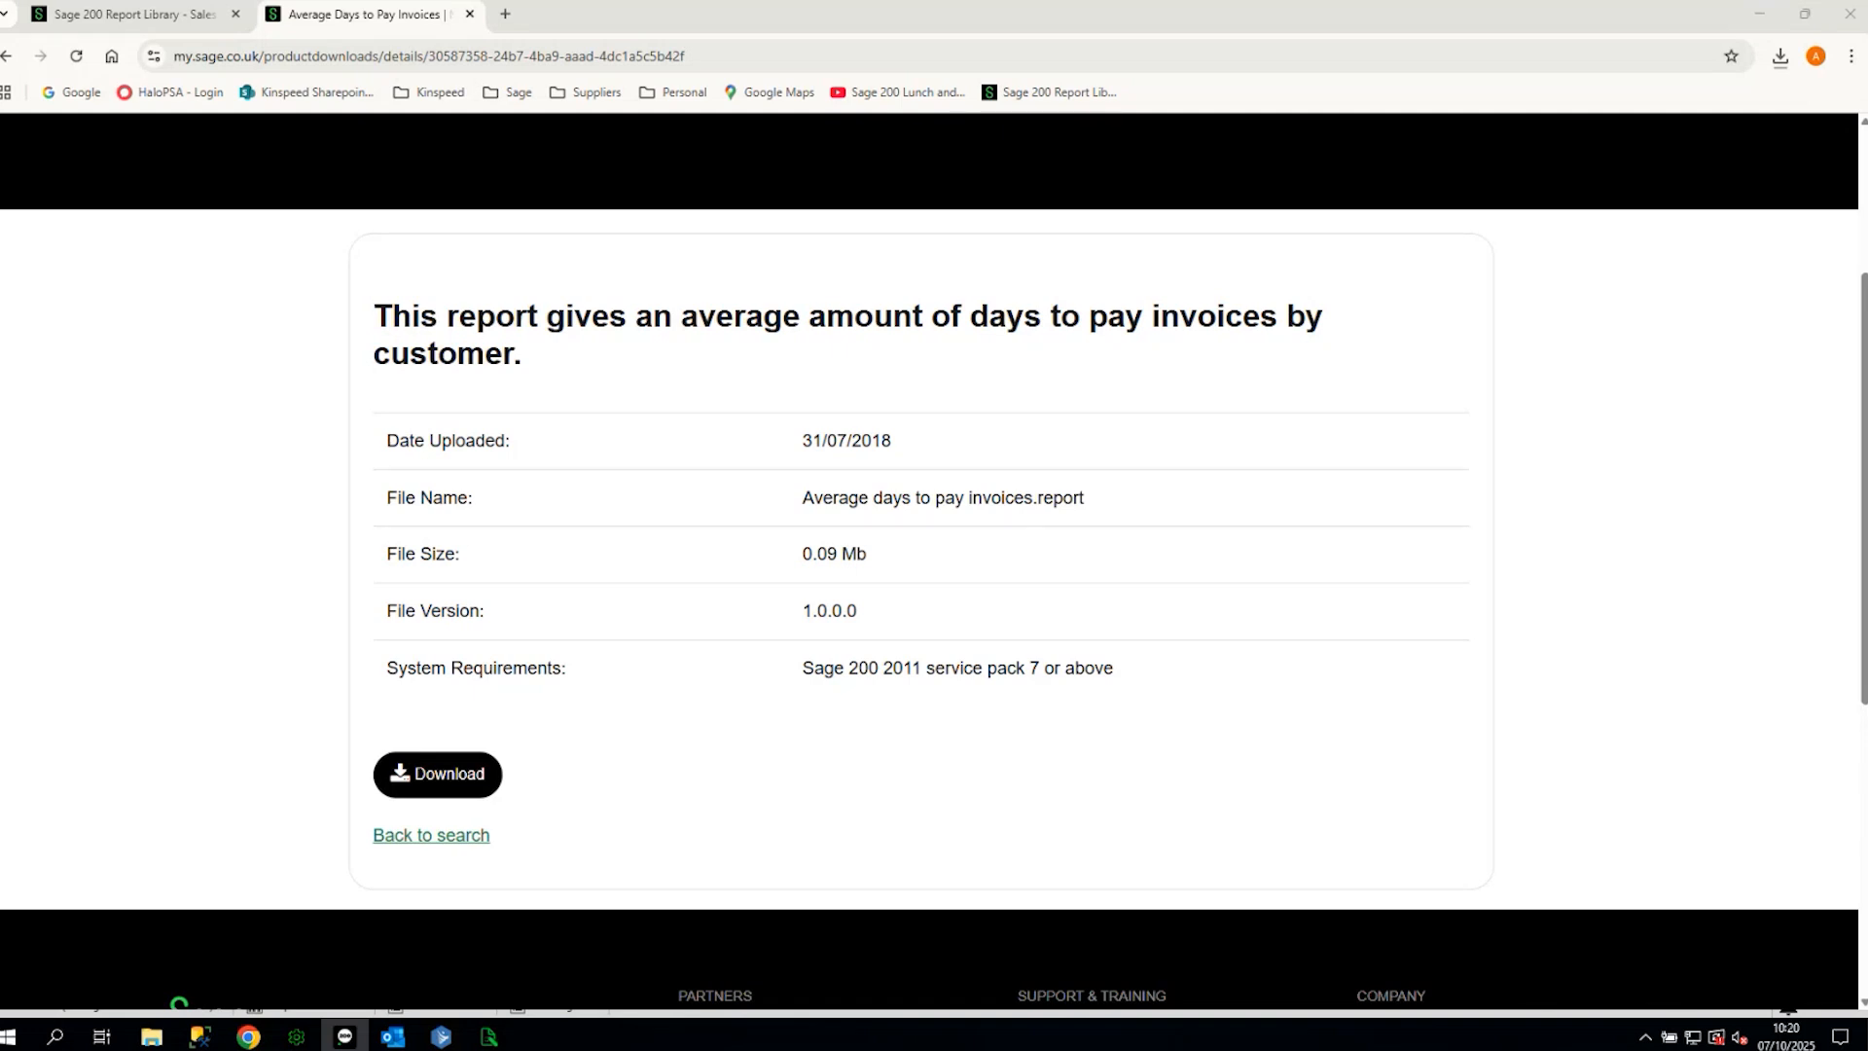
pyautogui.click(1760, 19)
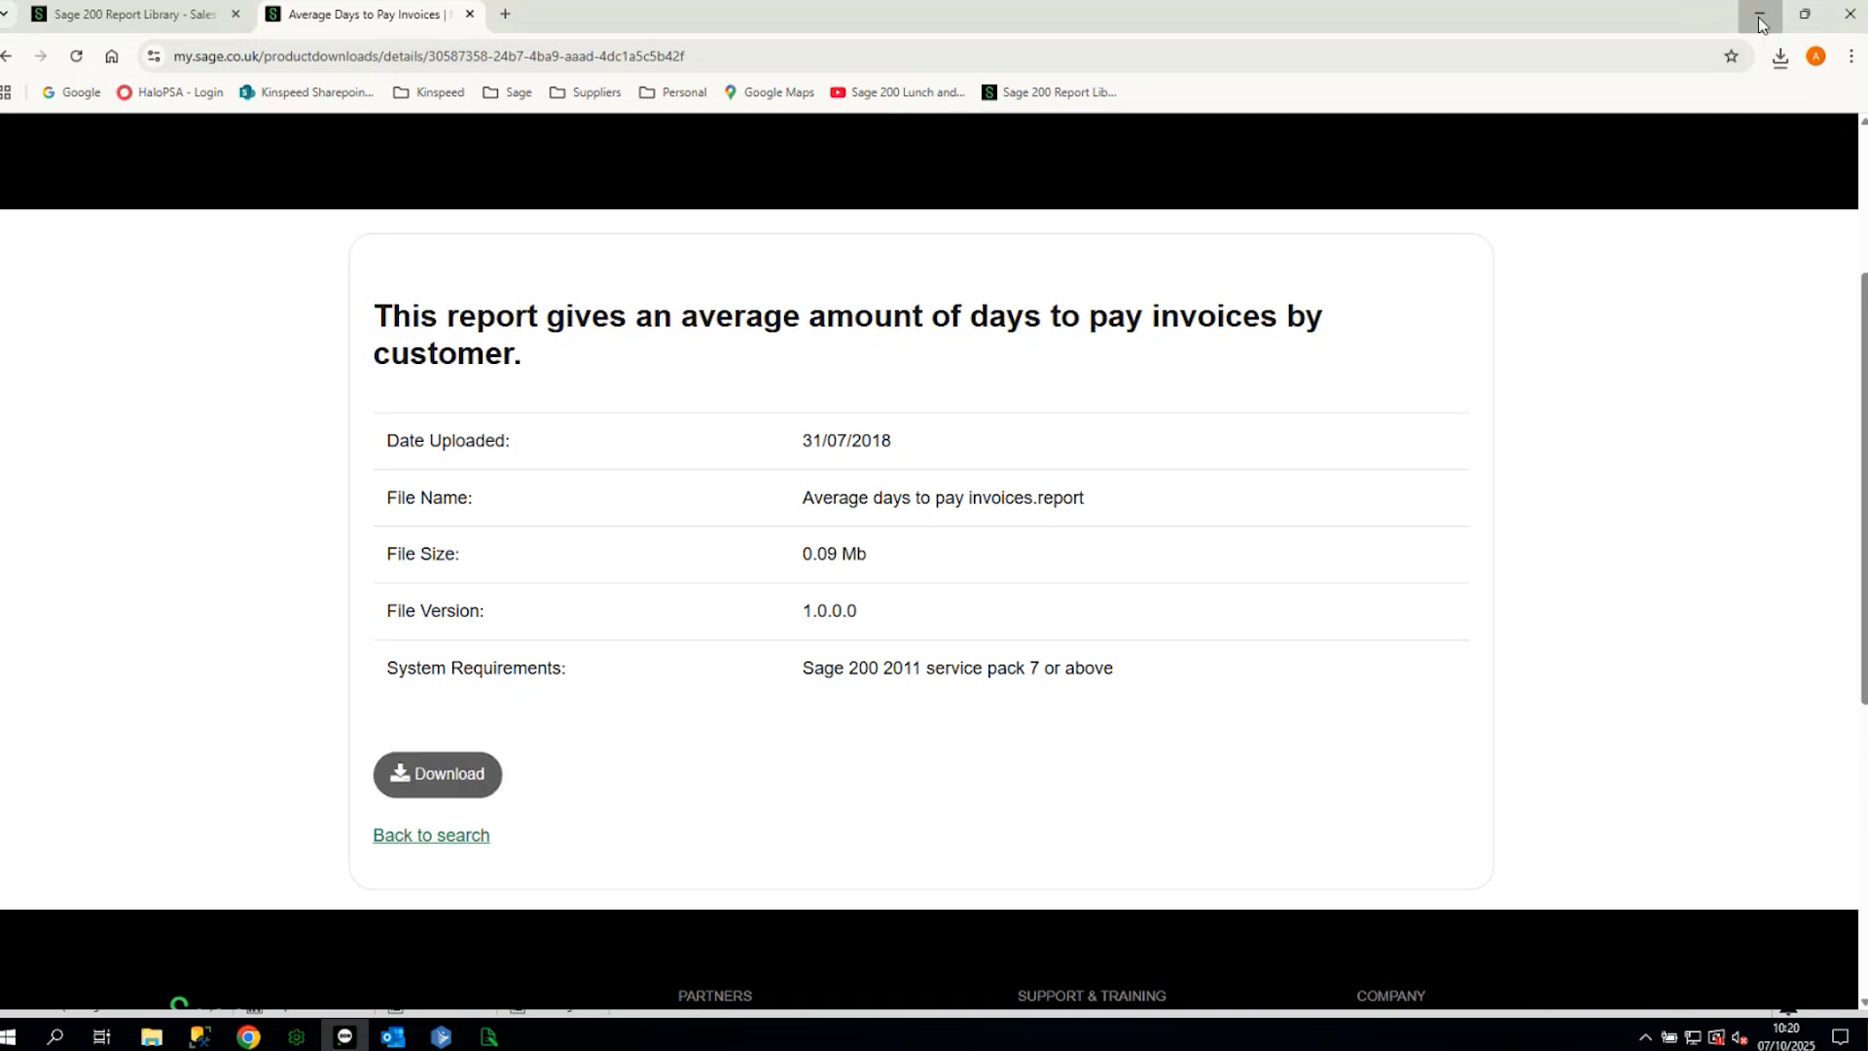
pyautogui.click(1760, 20)
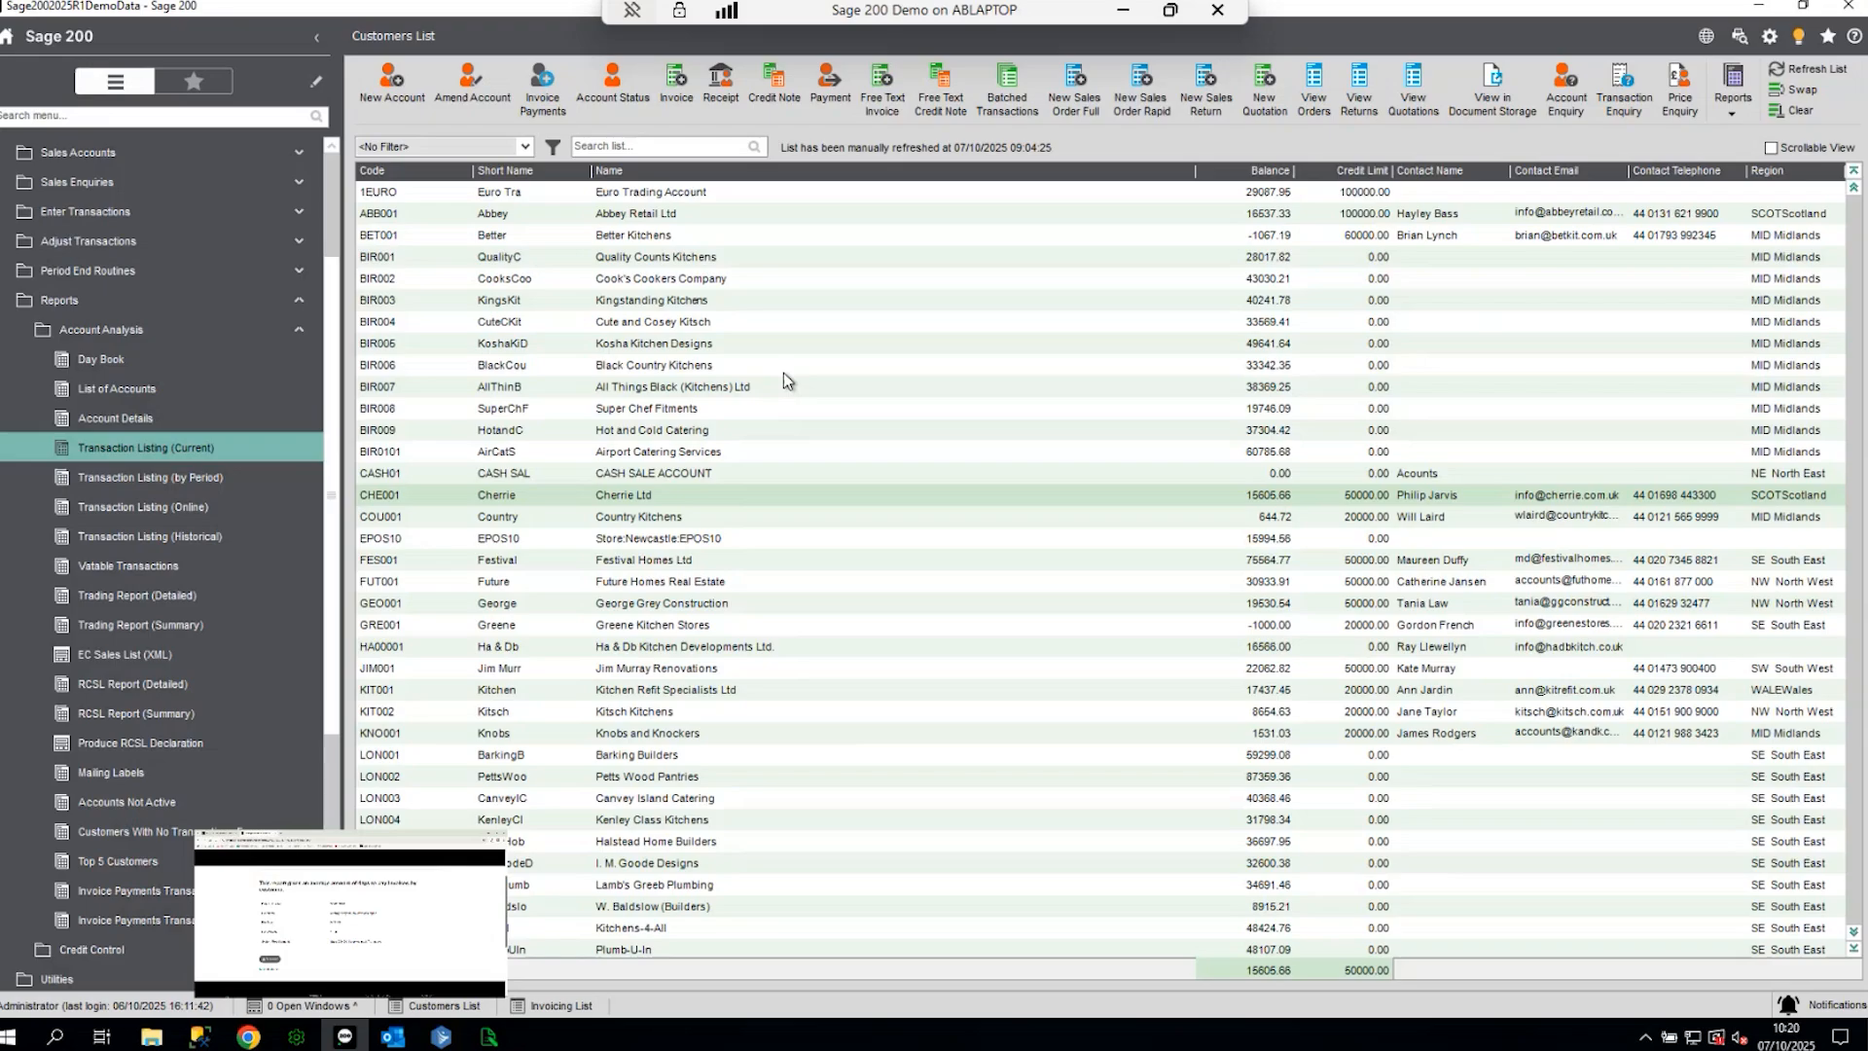
# - Paste the Average days to pay invoices report into C:\Sage\reporting\custom\reports\sales
pyautogui.click(152, 1038)
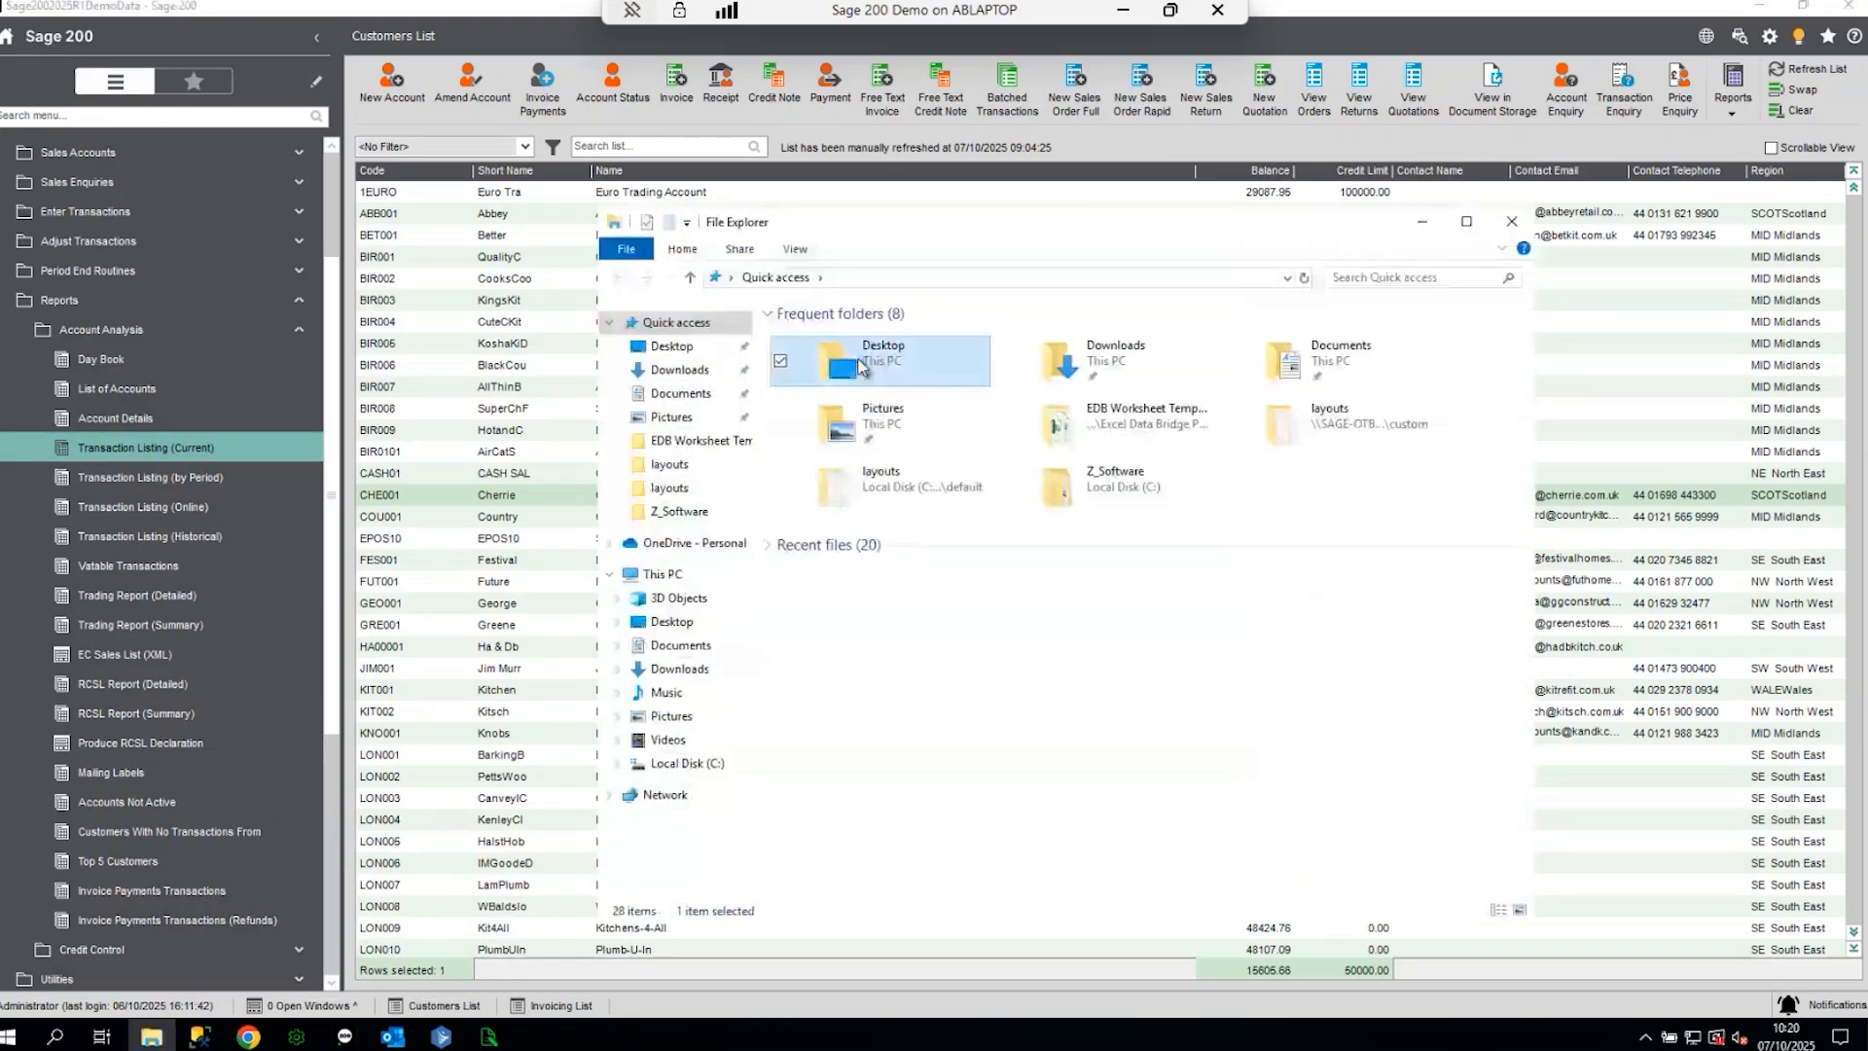
pyautogui.doubleClick(859, 365)
pyautogui.doubleClick(854, 341)
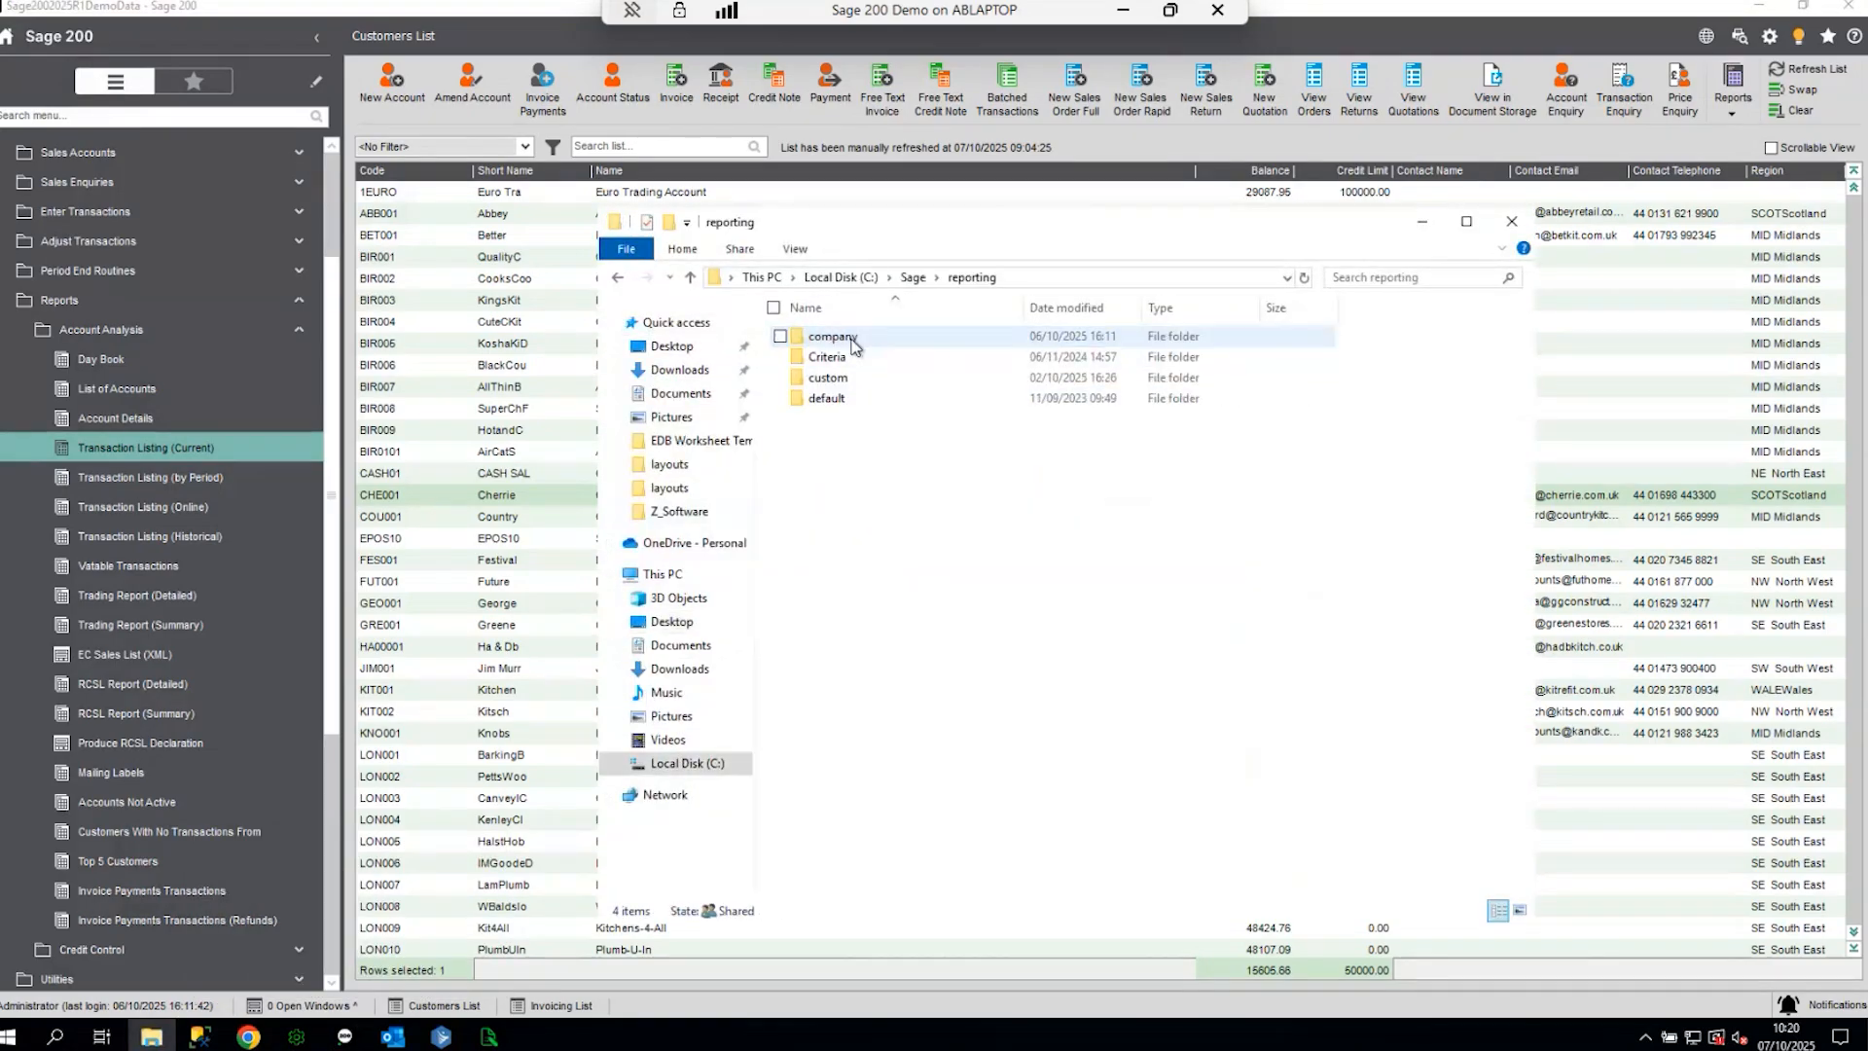
pyautogui.doubleClick(851, 378)
pyautogui.doubleClick(829, 420)
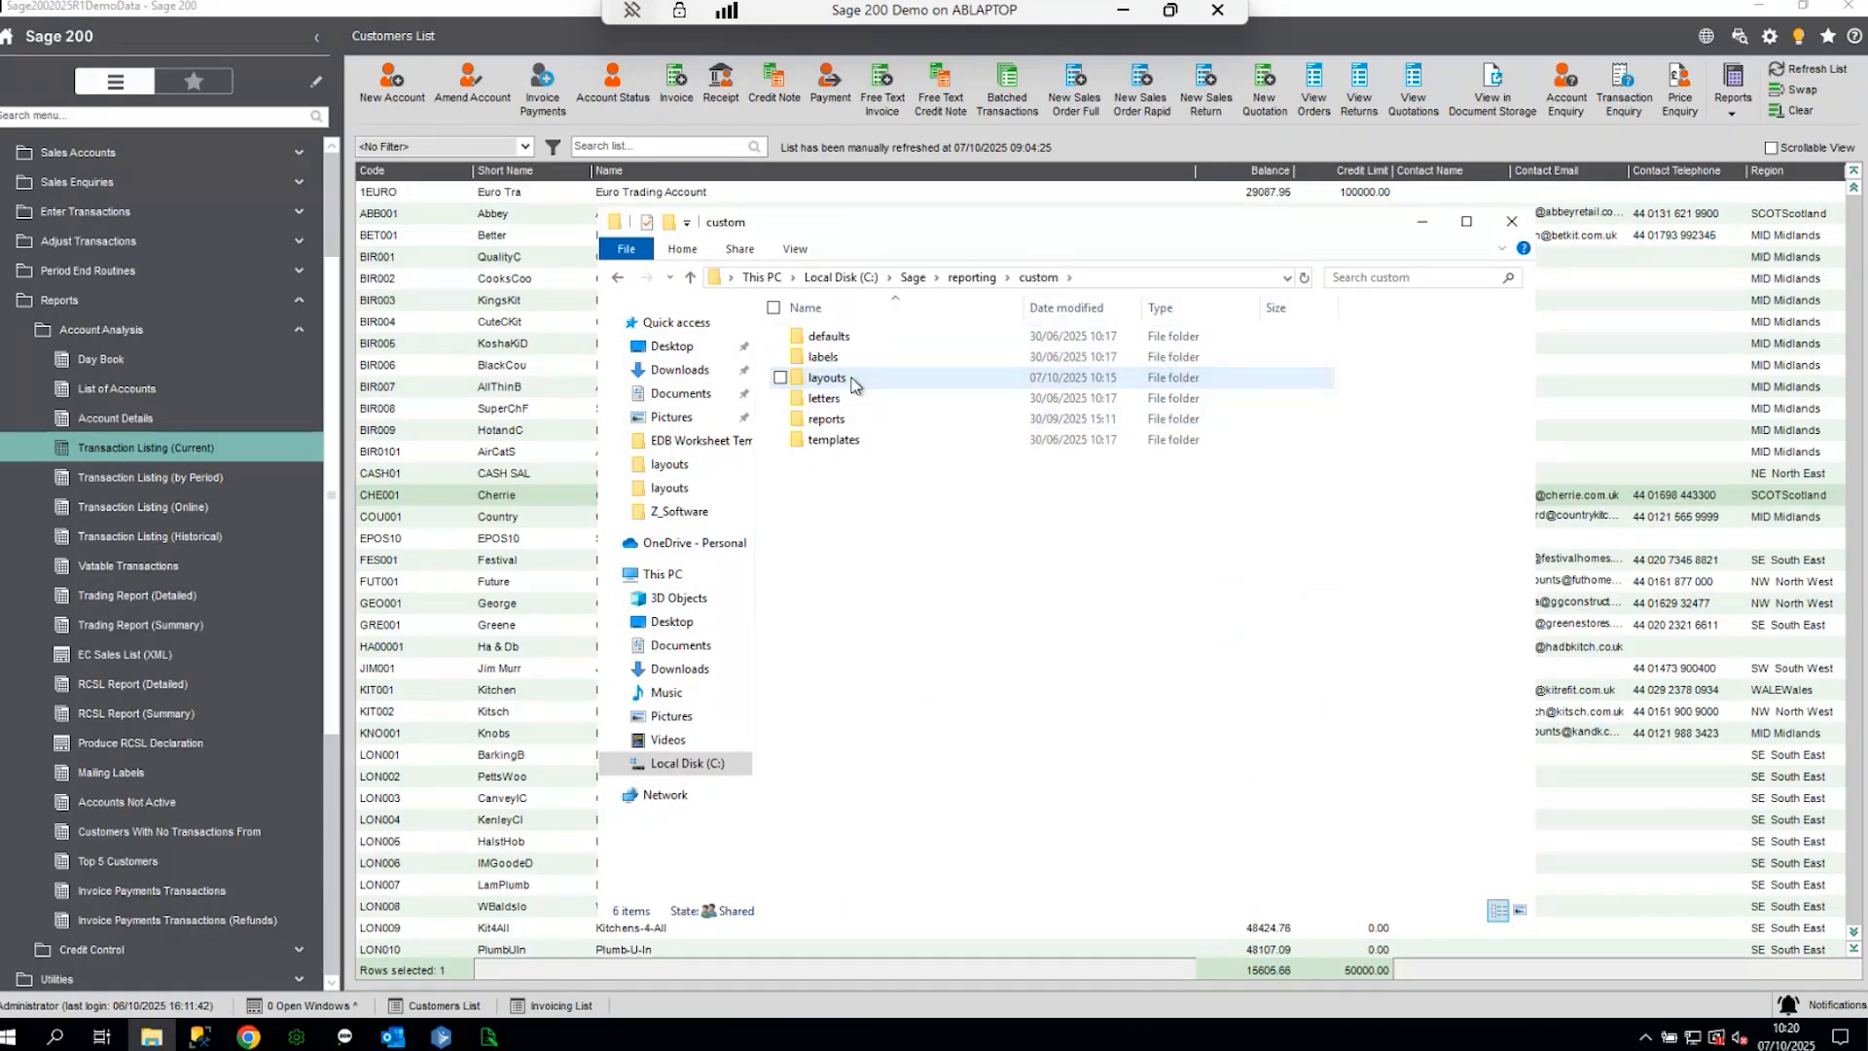
pyautogui.doubleClick(826, 420)
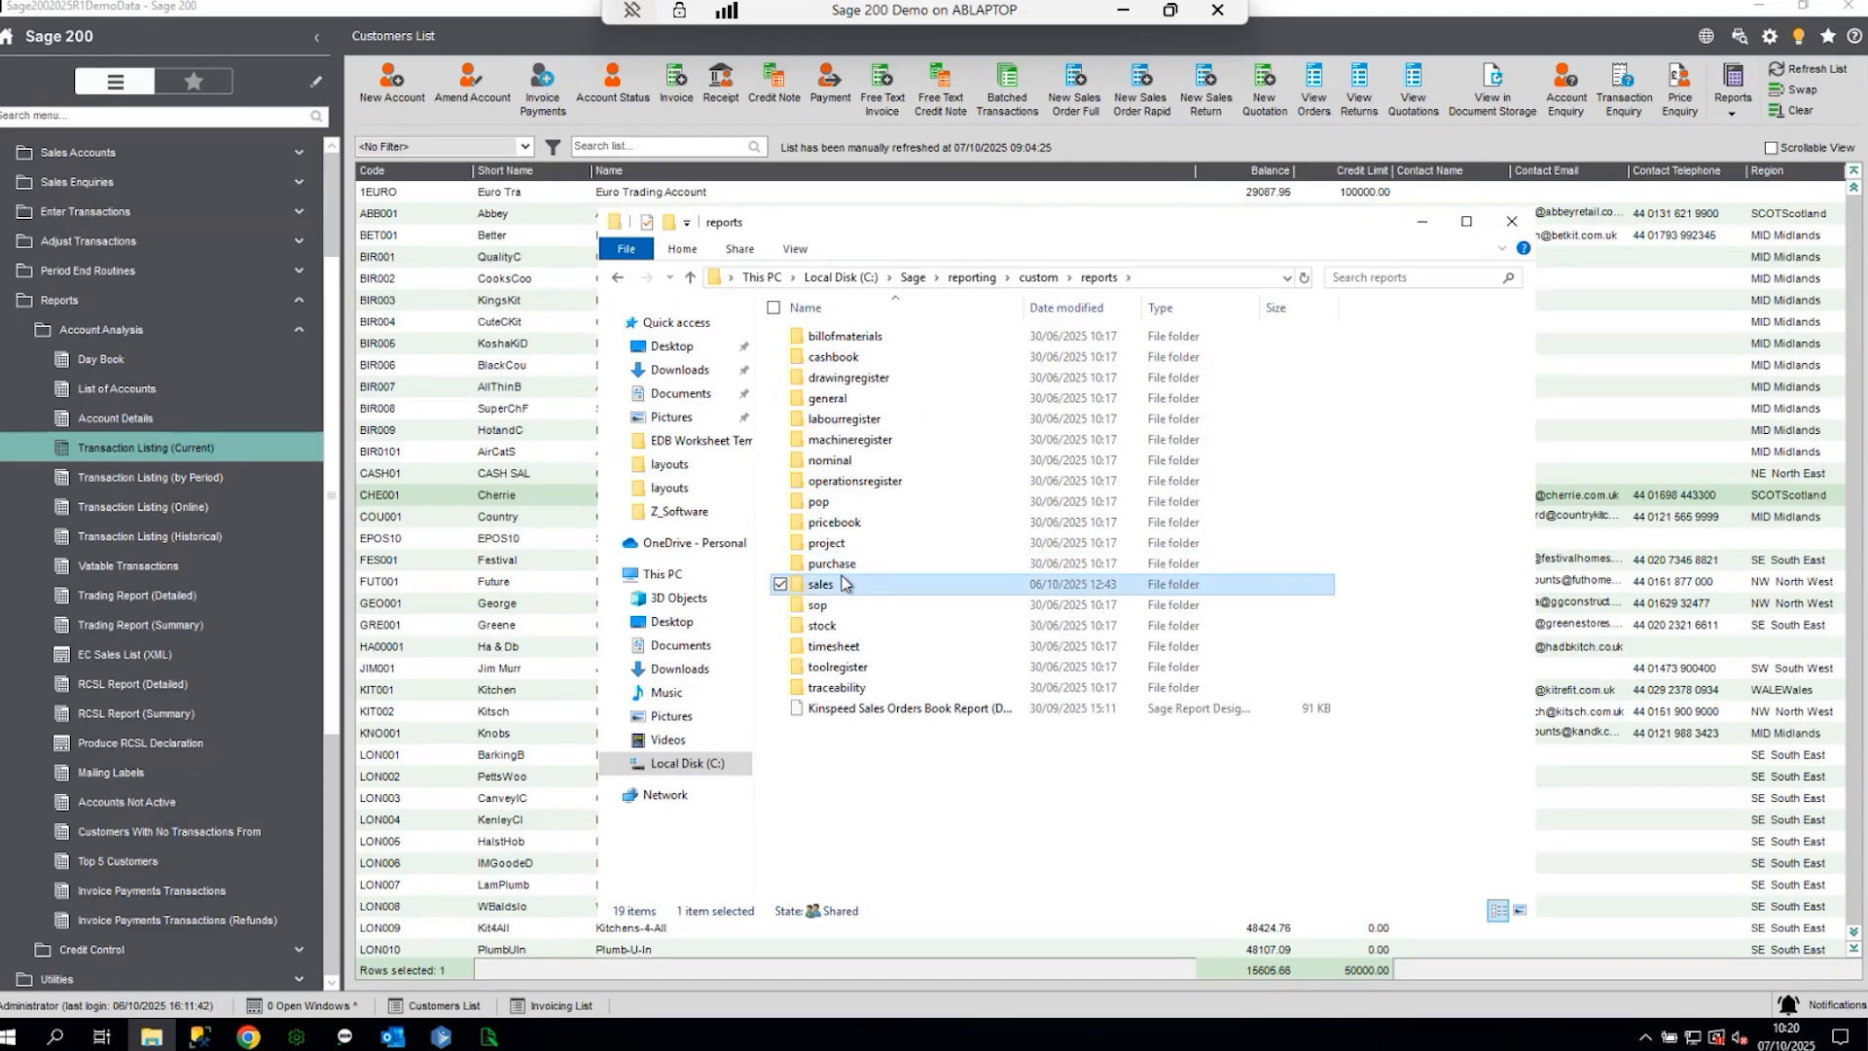
pyautogui.doubleClick(825, 584)
pyautogui.rightClick(846, 406)
pyautogui.click(703, 530)
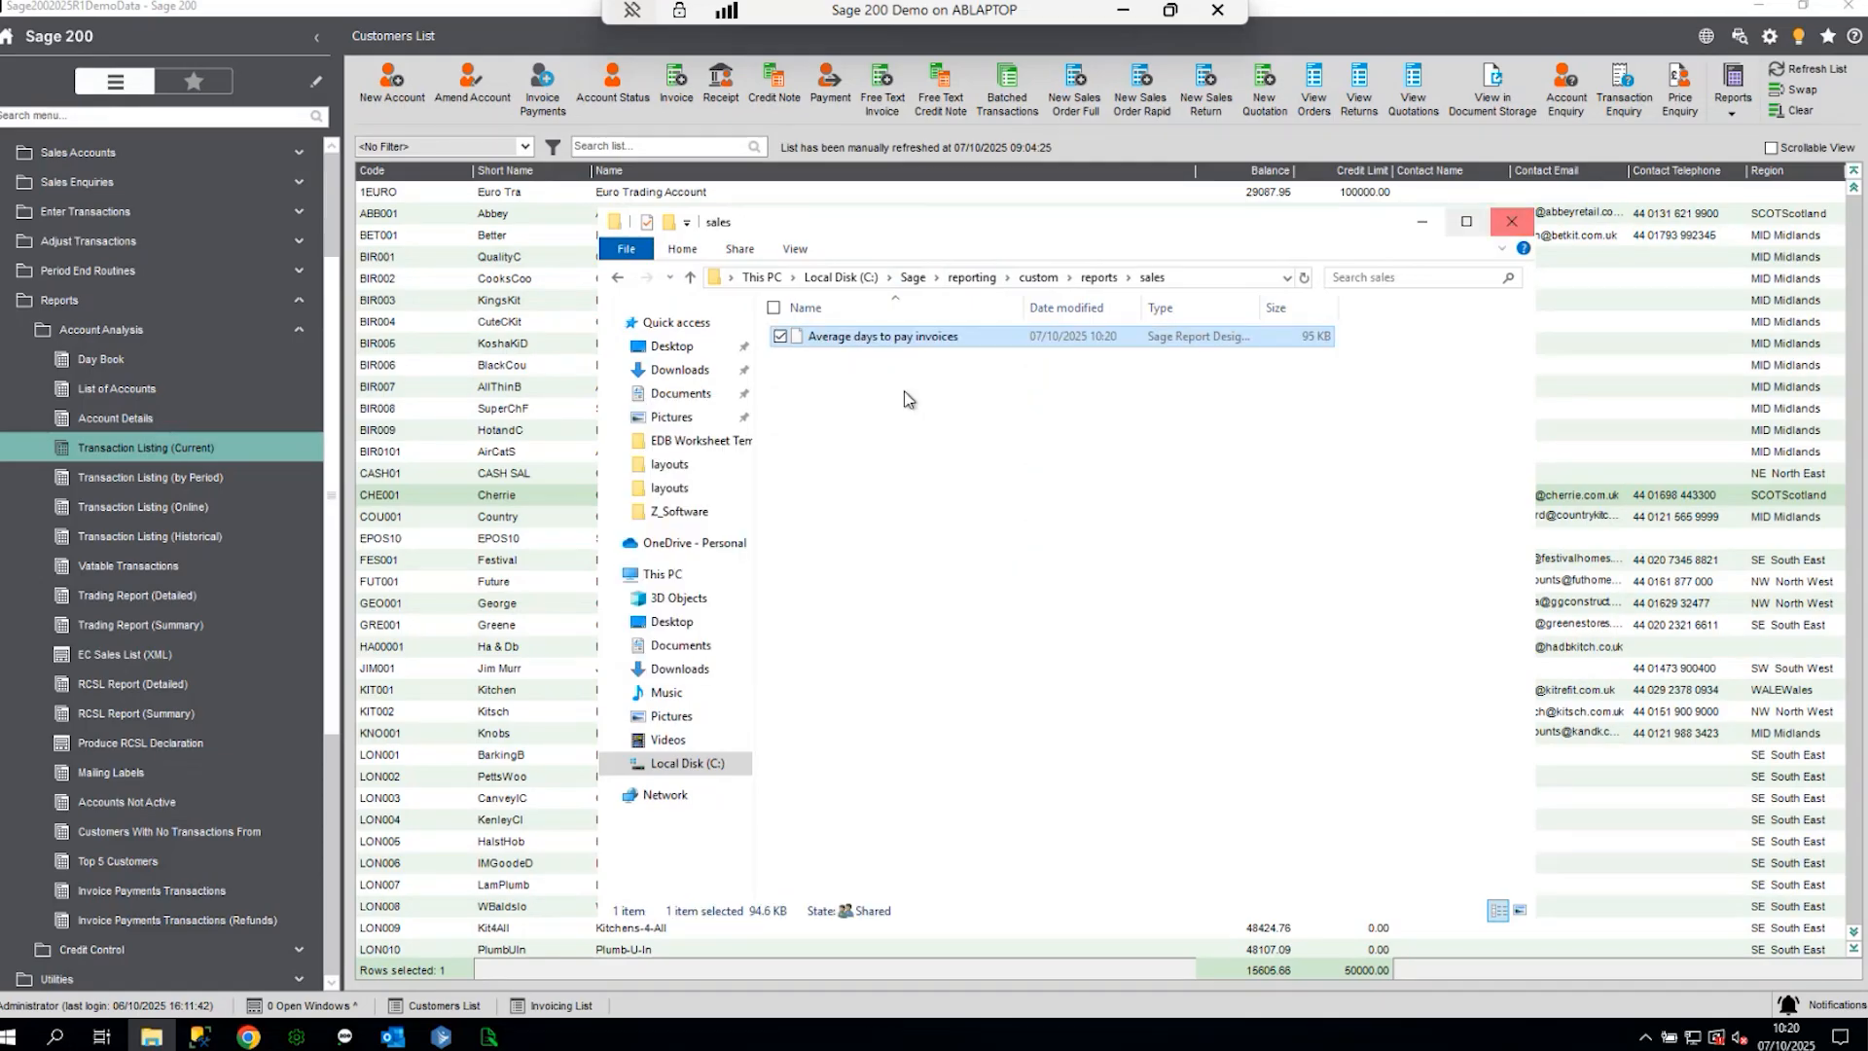
# - Keep the pasted file's name, close File Explorer and return to System Administration
pyautogui.click(897, 337)
pyautogui.hotkey('ctrl', 'c')
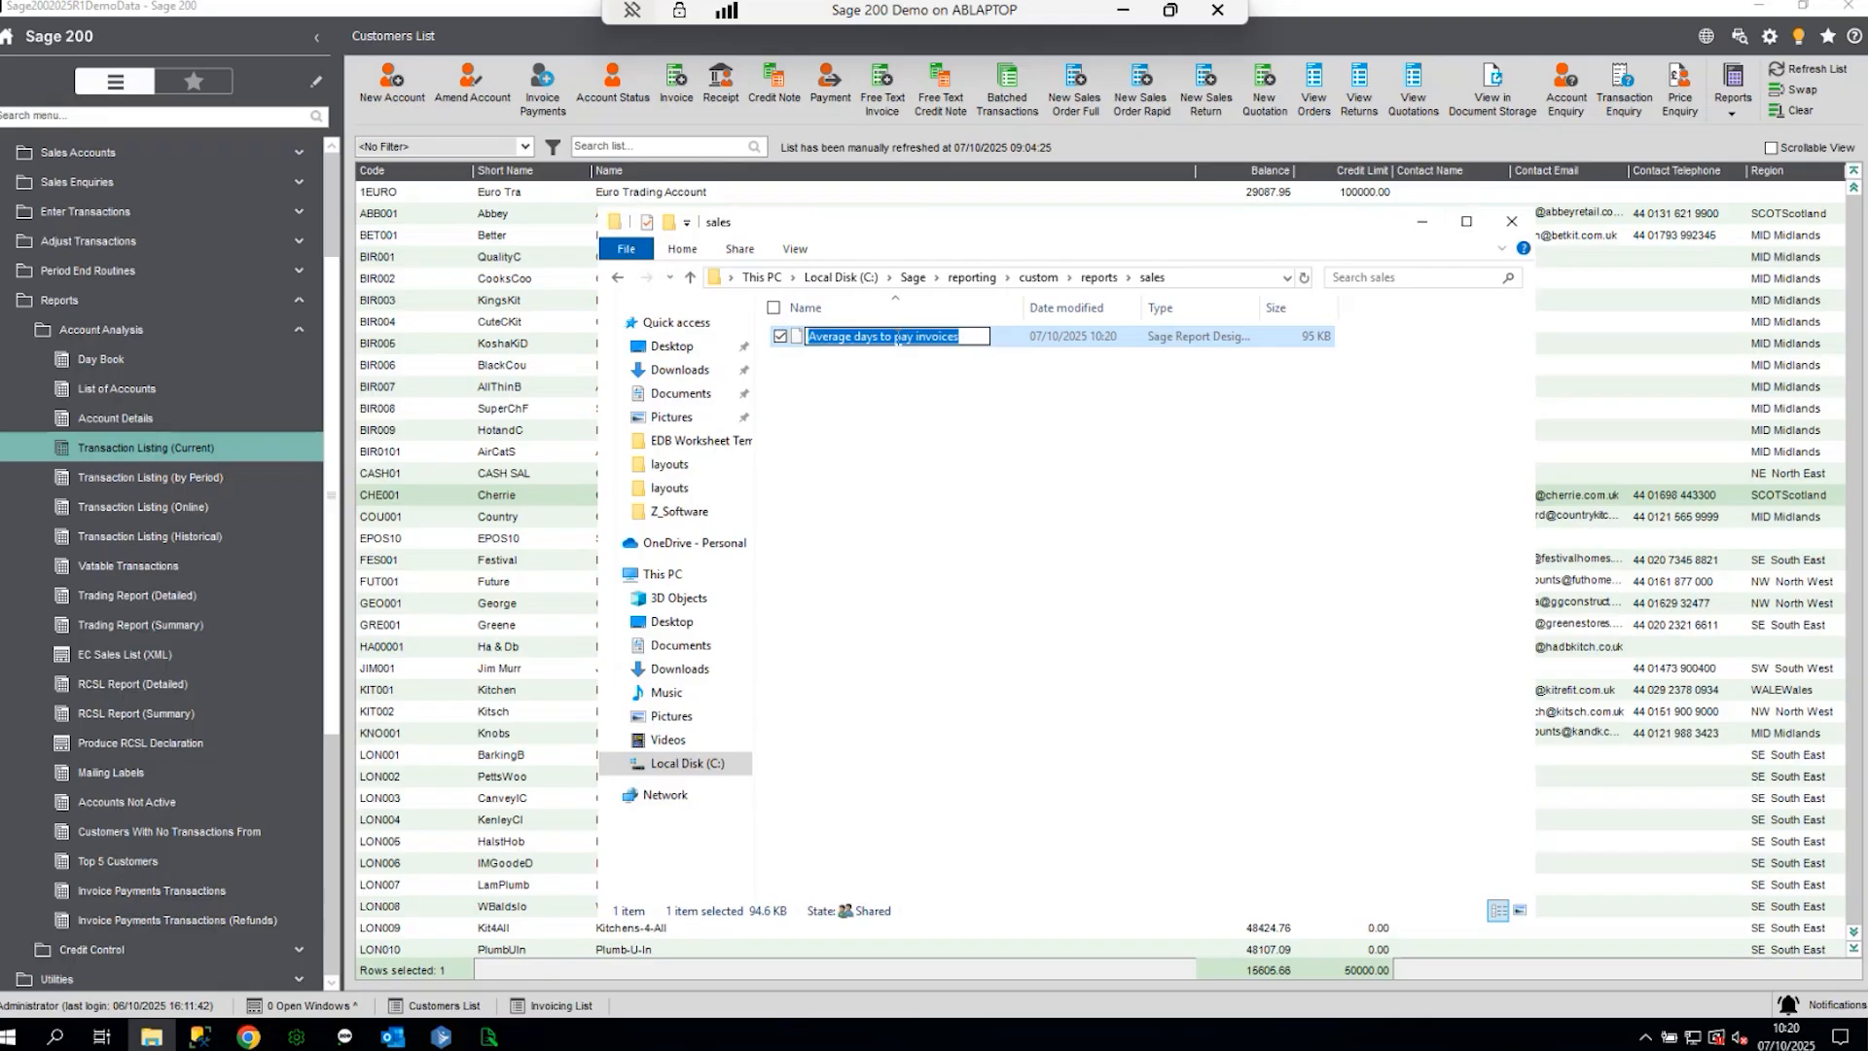
pyautogui.click(919, 443)
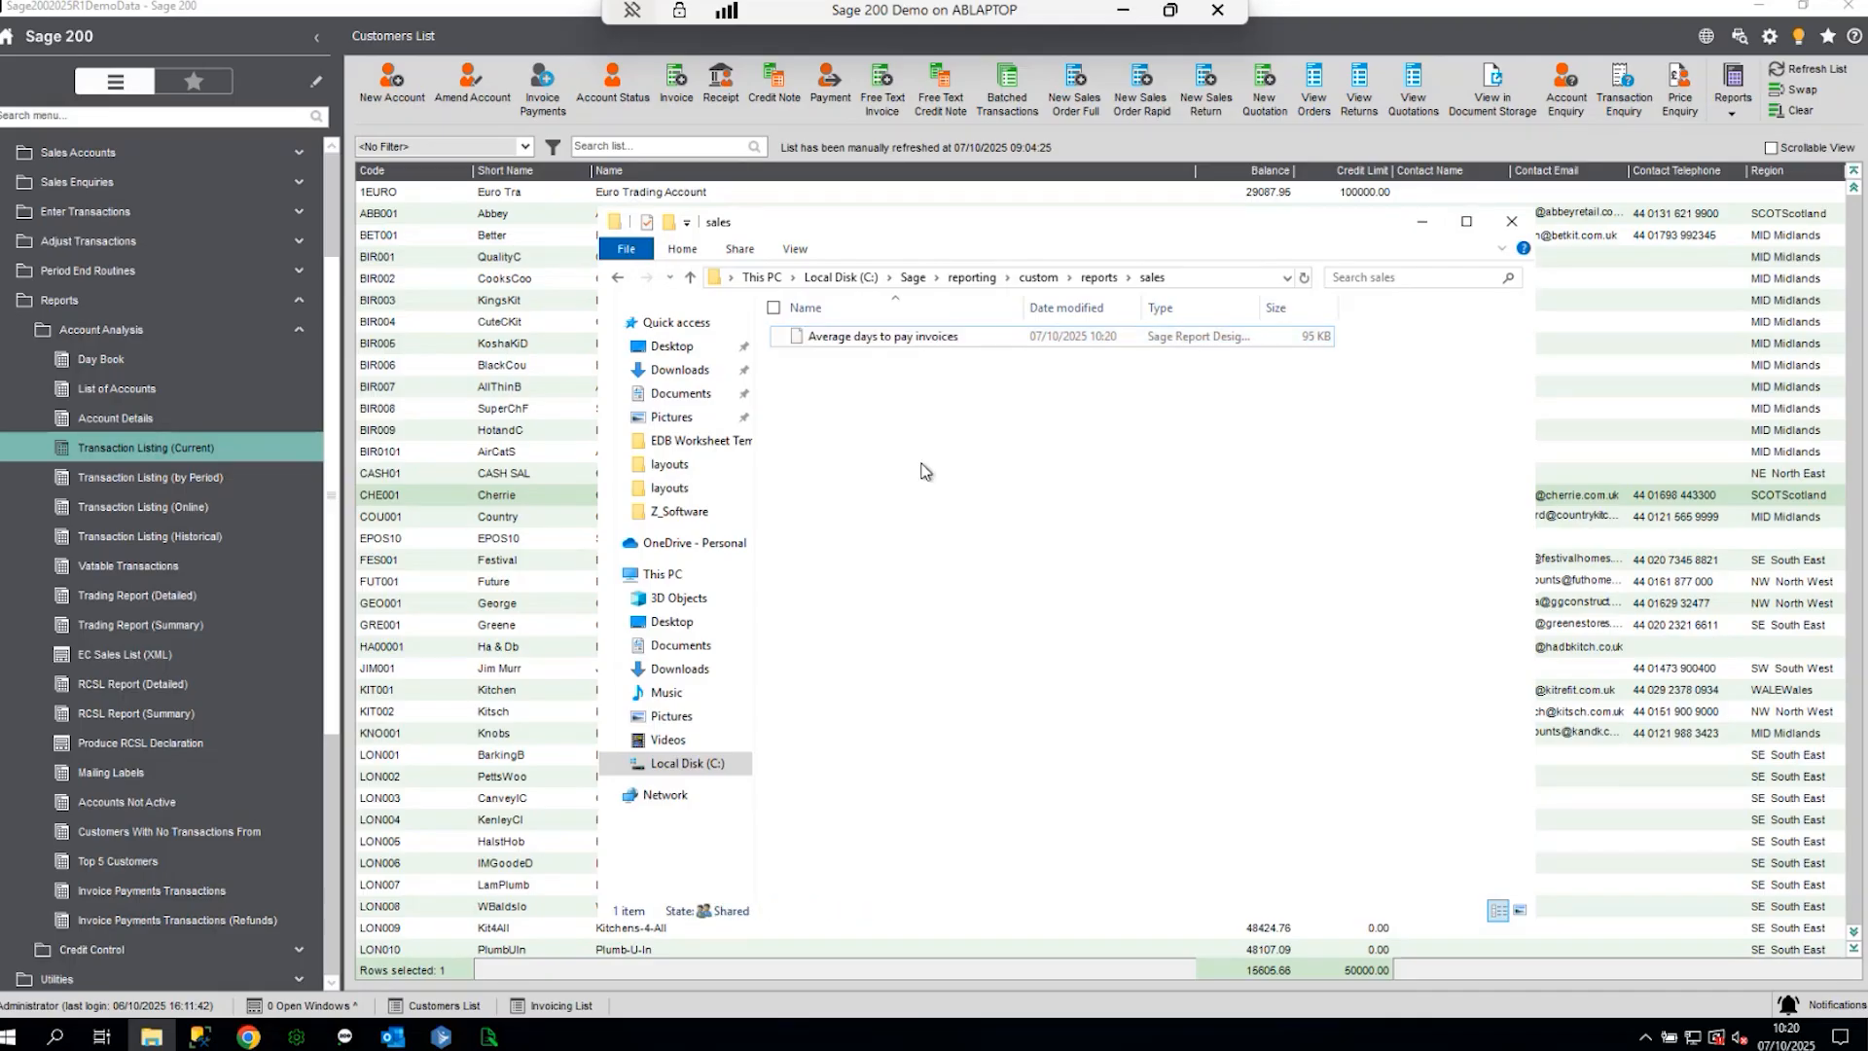
pyautogui.click(1513, 222)
pyautogui.click(91, 307)
pyautogui.click(296, 1036)
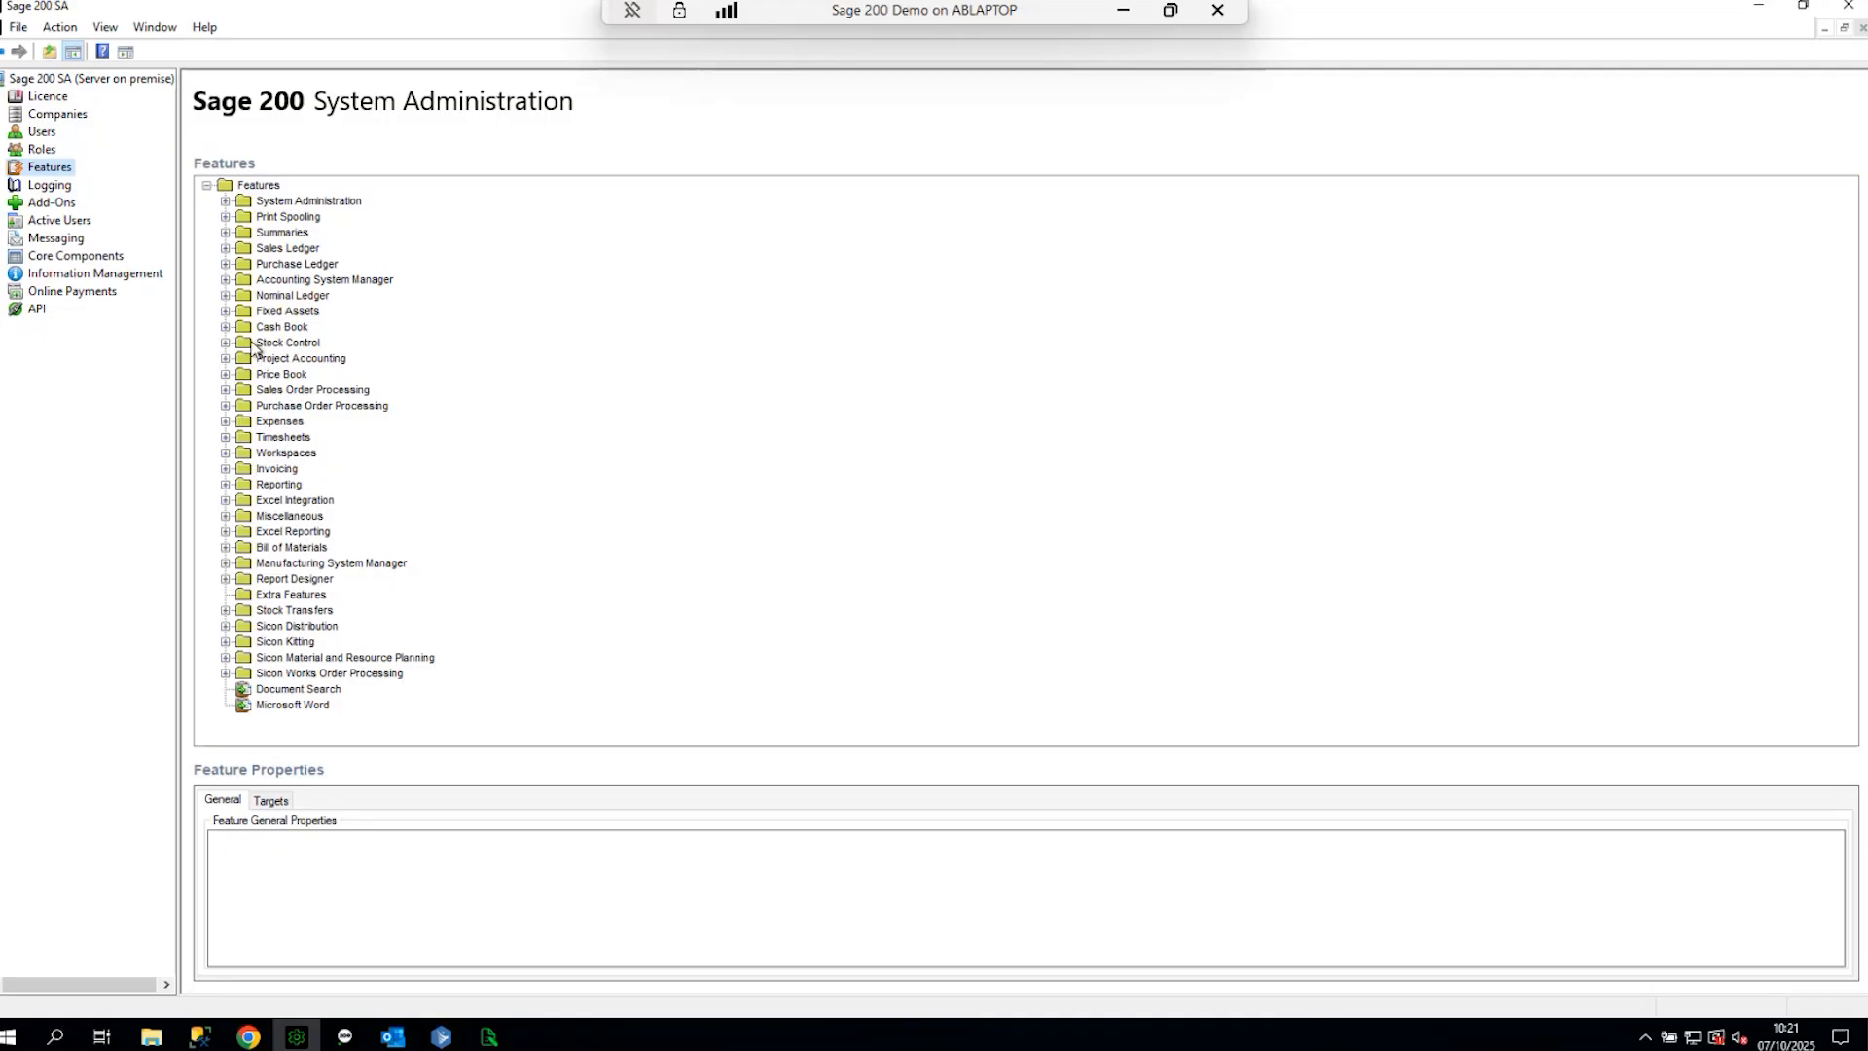
# - Create an 'Average days to pay invoices' feature under Sales Ledger > Reporting and view its targets
pyautogui.click(225, 249)
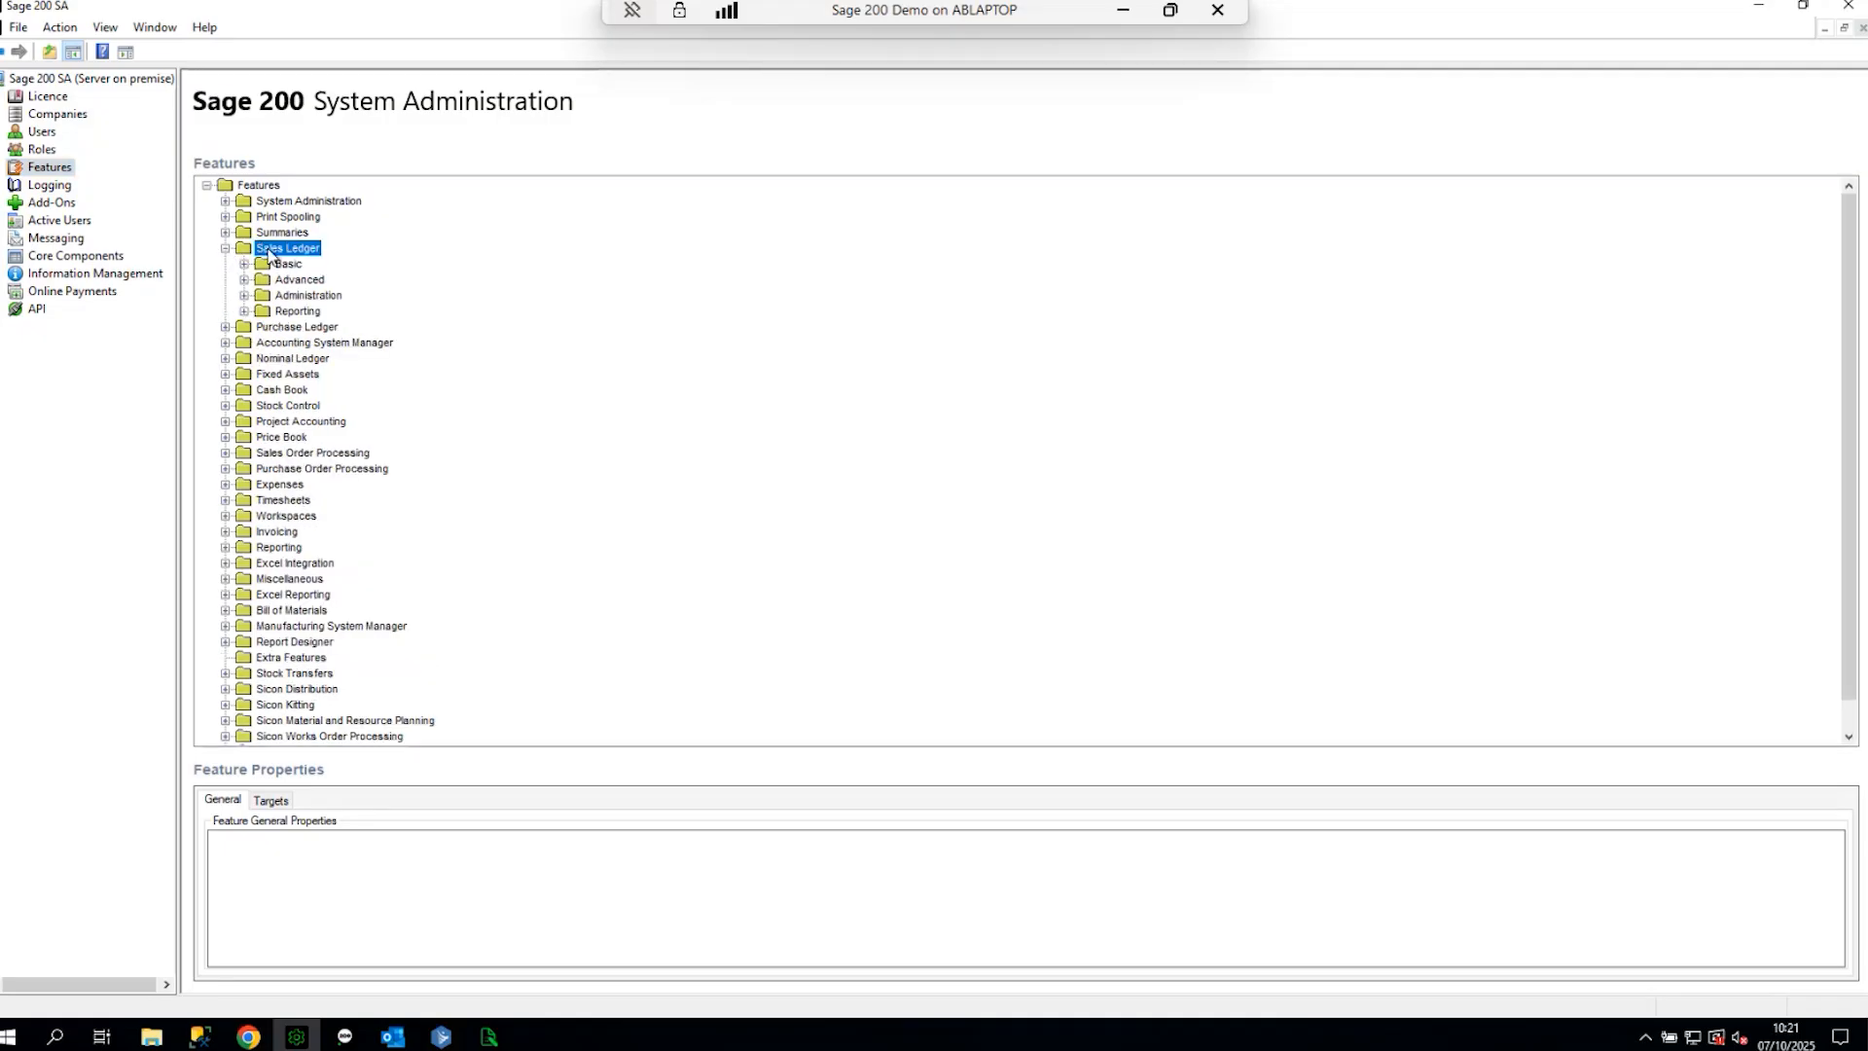
pyautogui.click(296, 309)
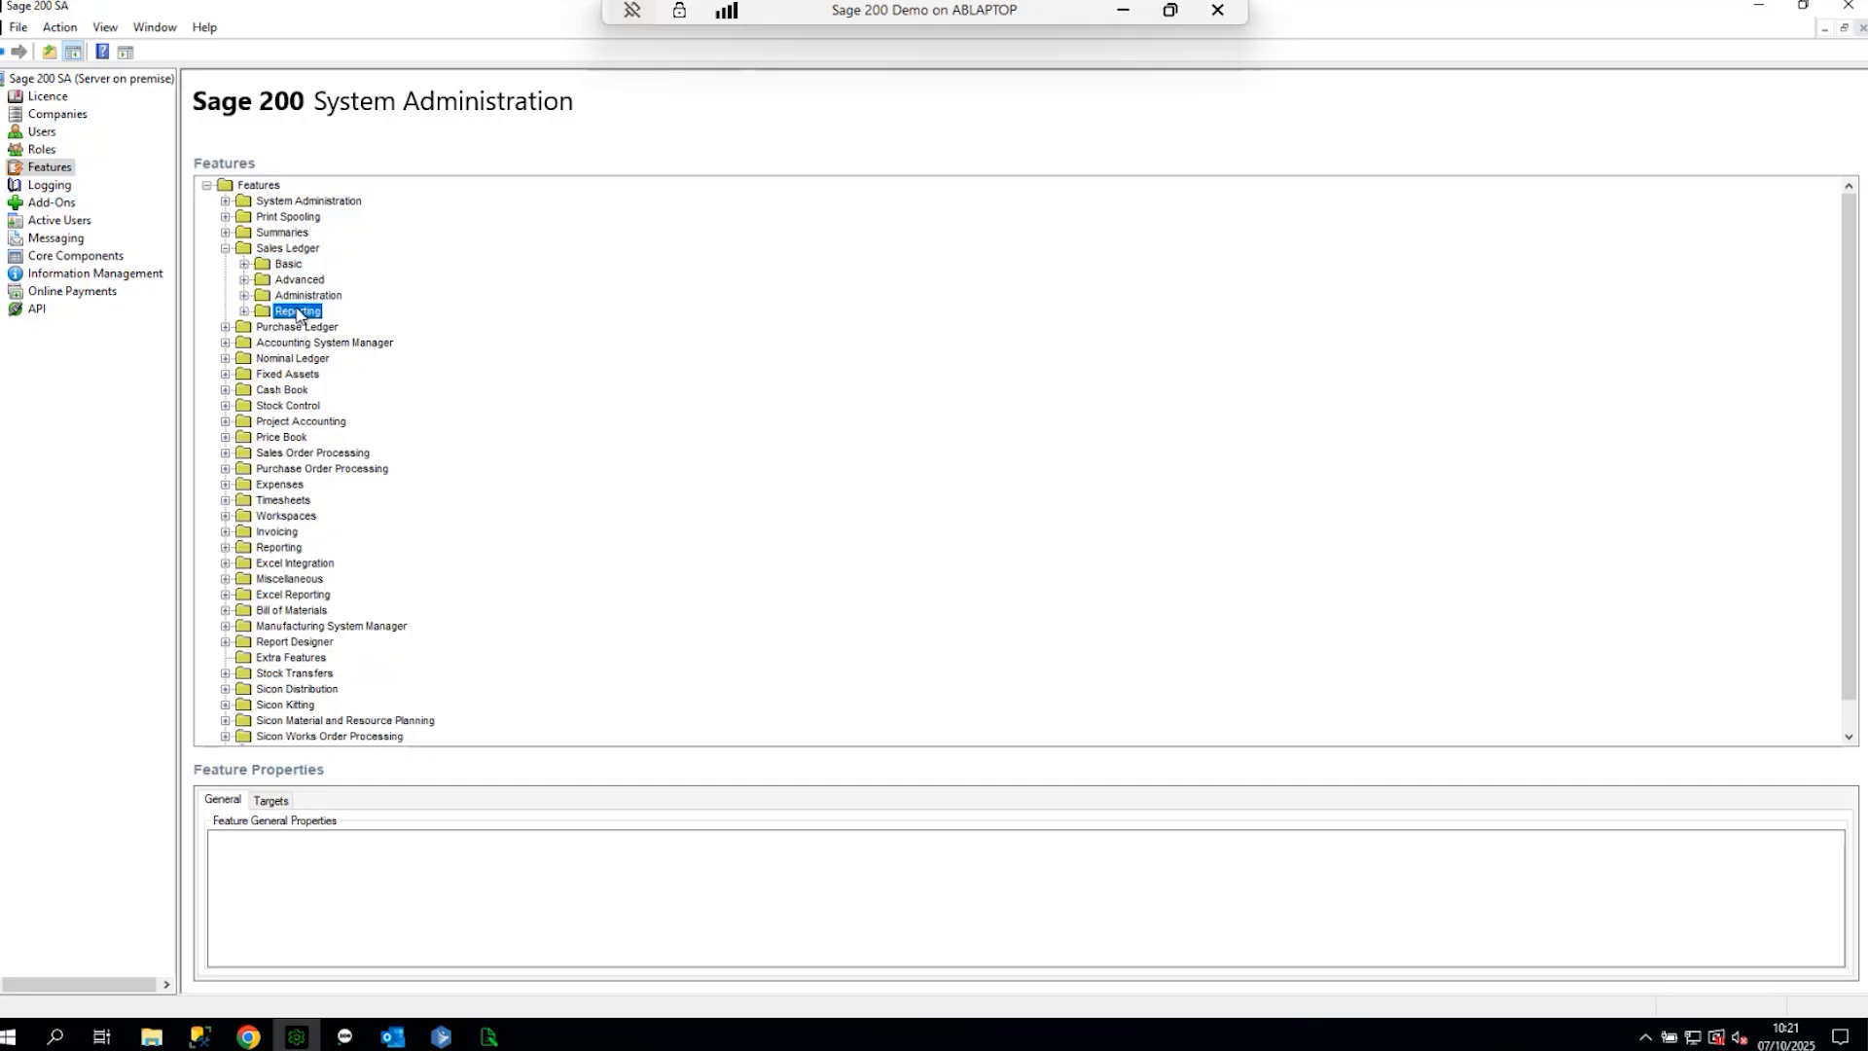
pyautogui.rightClick(296, 310)
pyautogui.click(462, 297)
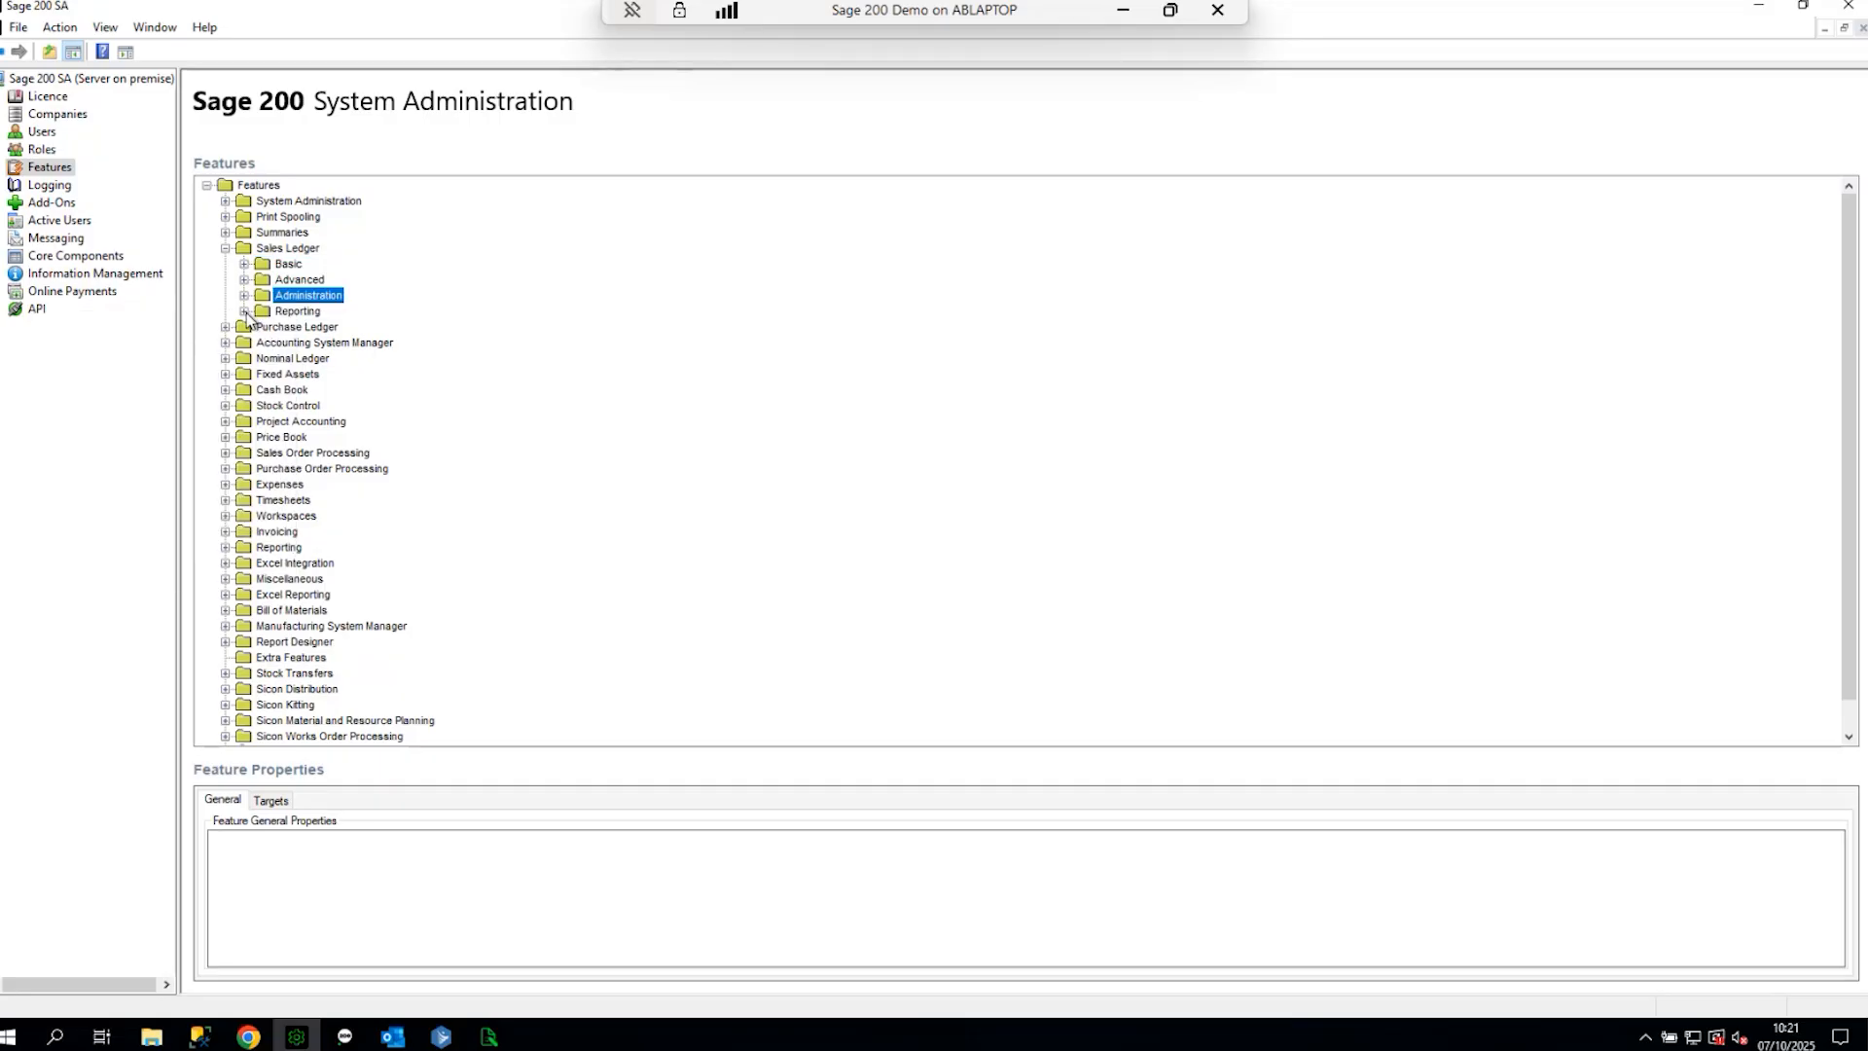
pyautogui.click(244, 310)
pyautogui.rightClick(296, 310)
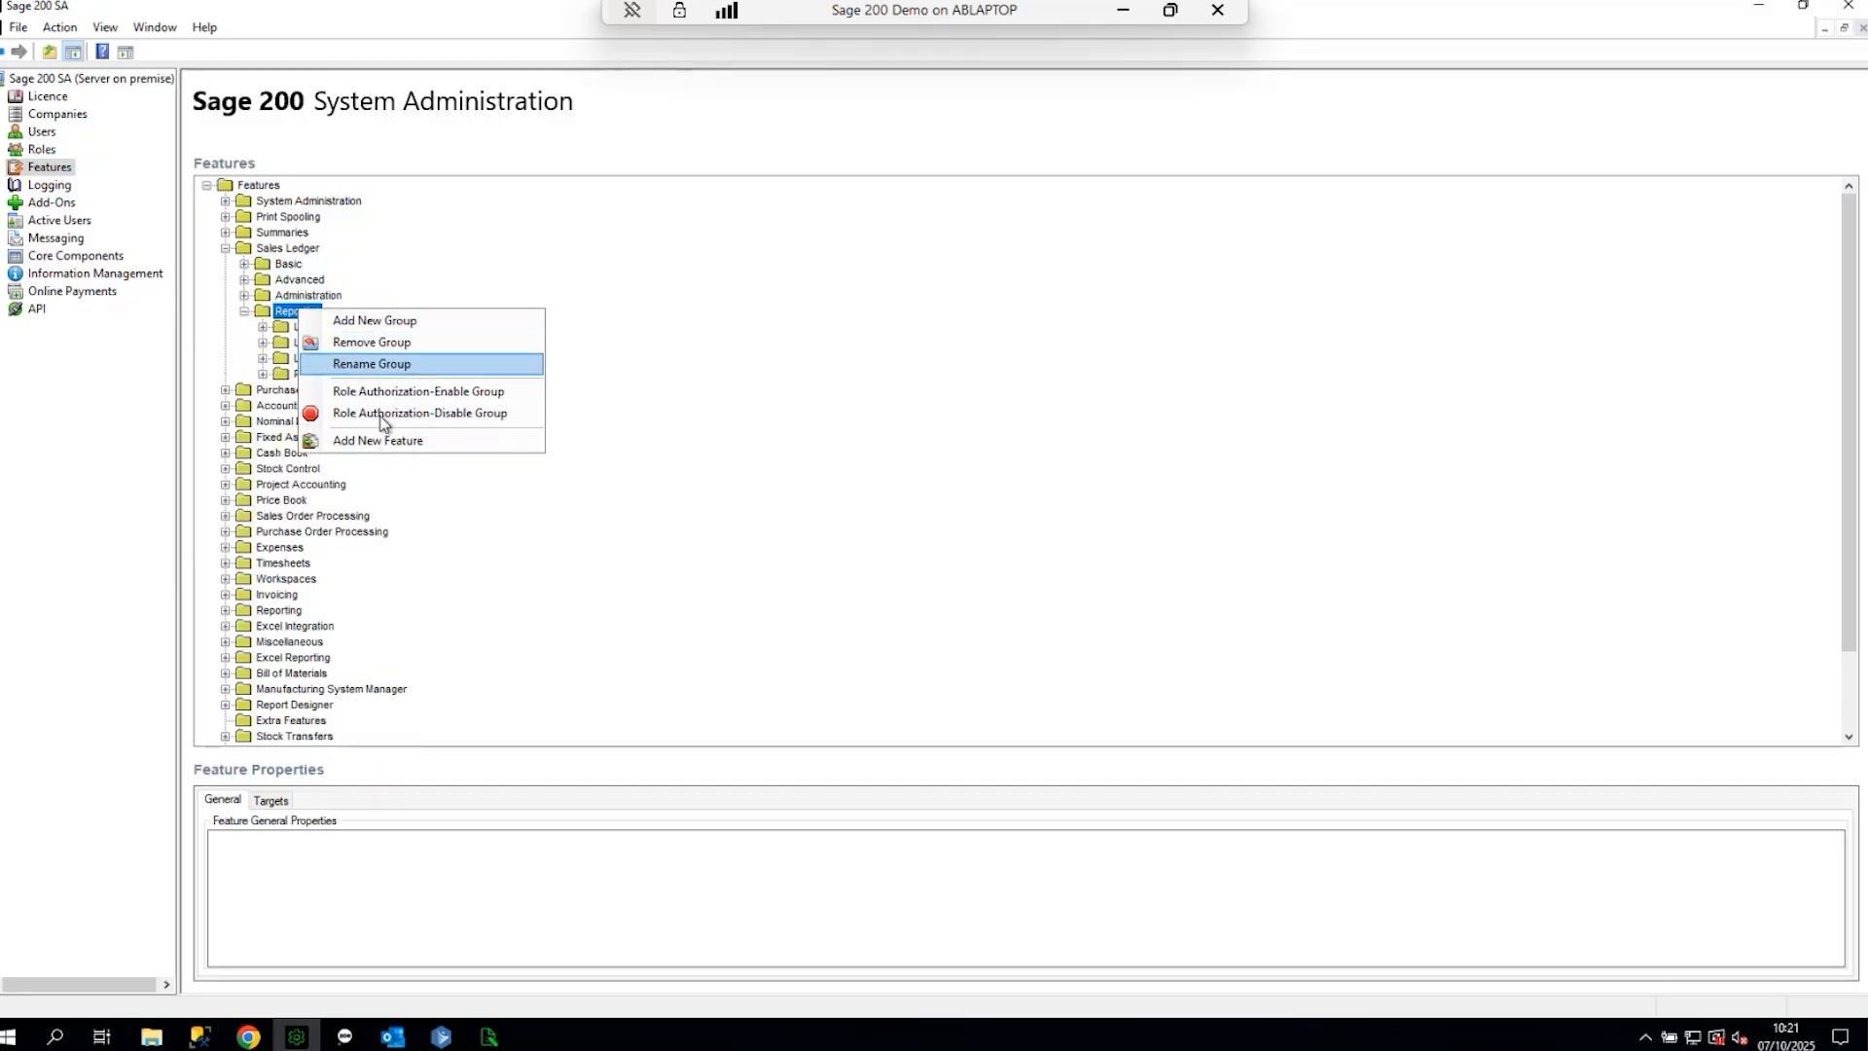
pyautogui.click(380, 441)
pyautogui.hotkey('ctrl', 'v')
pyautogui.click(914, 586)
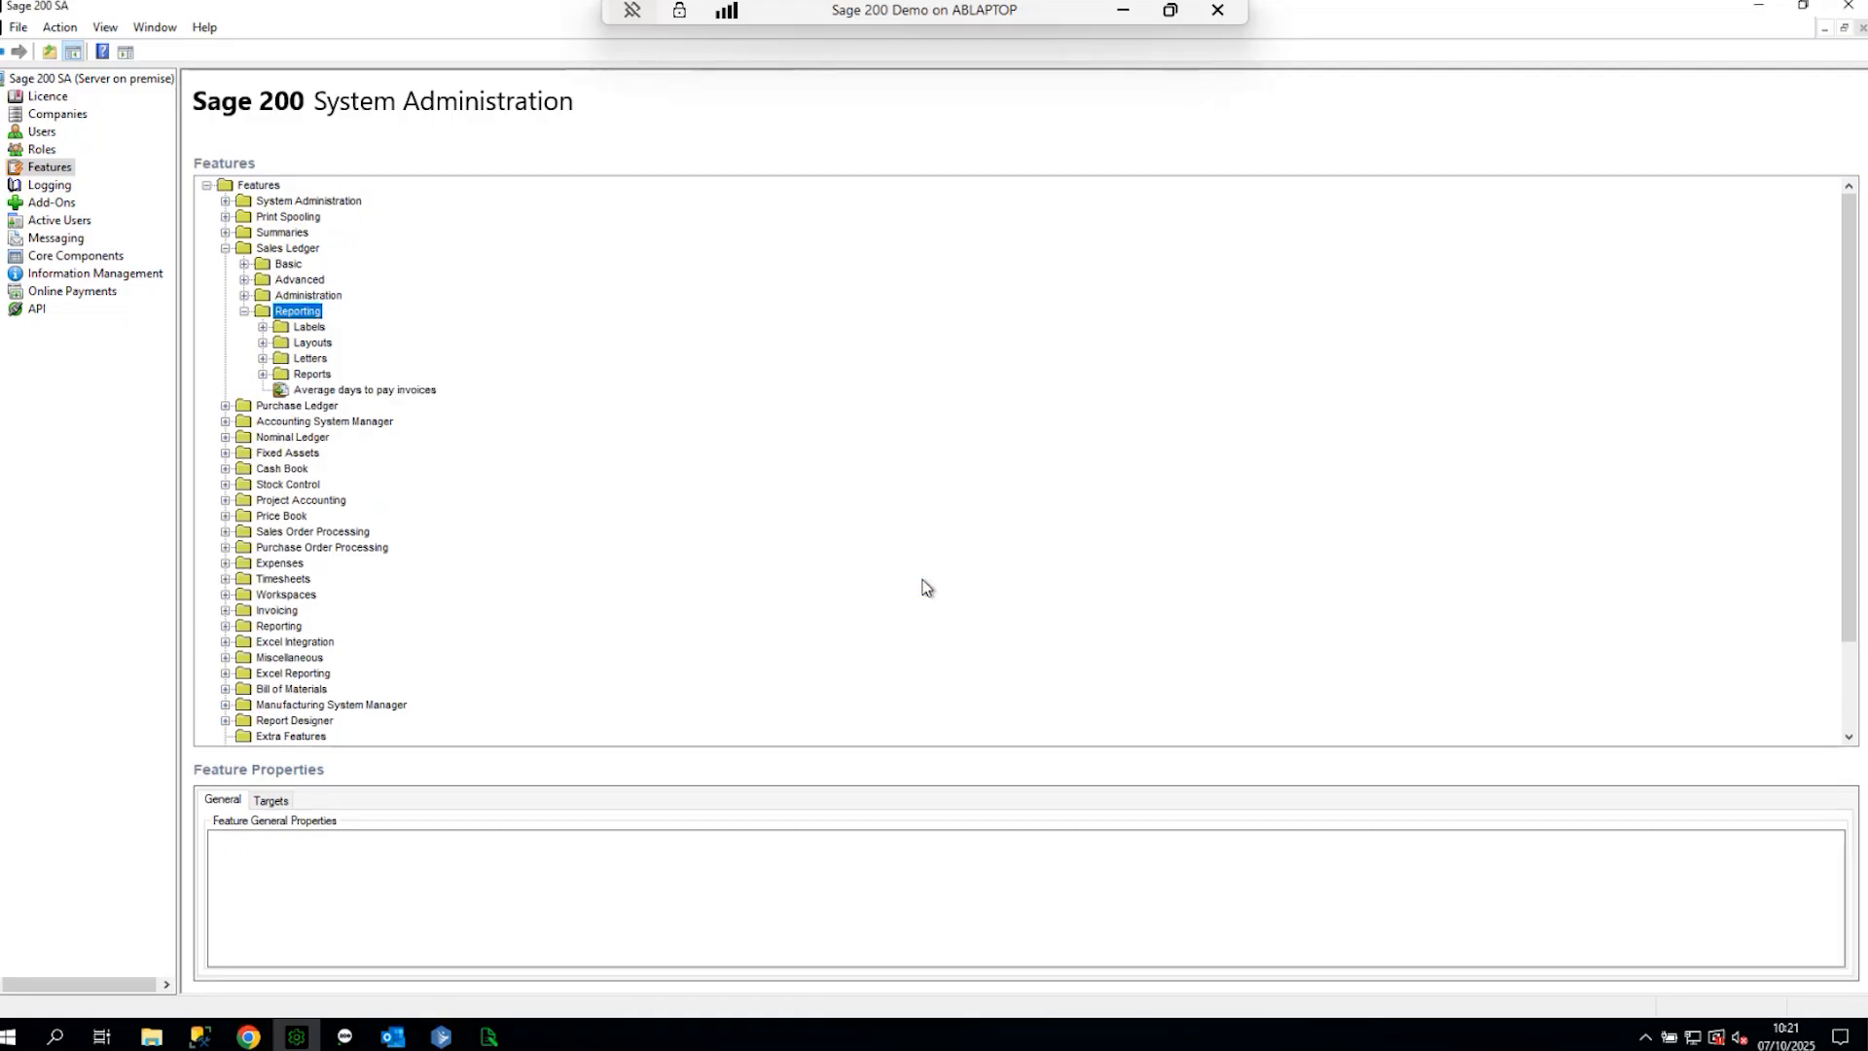
pyautogui.click(346, 390)
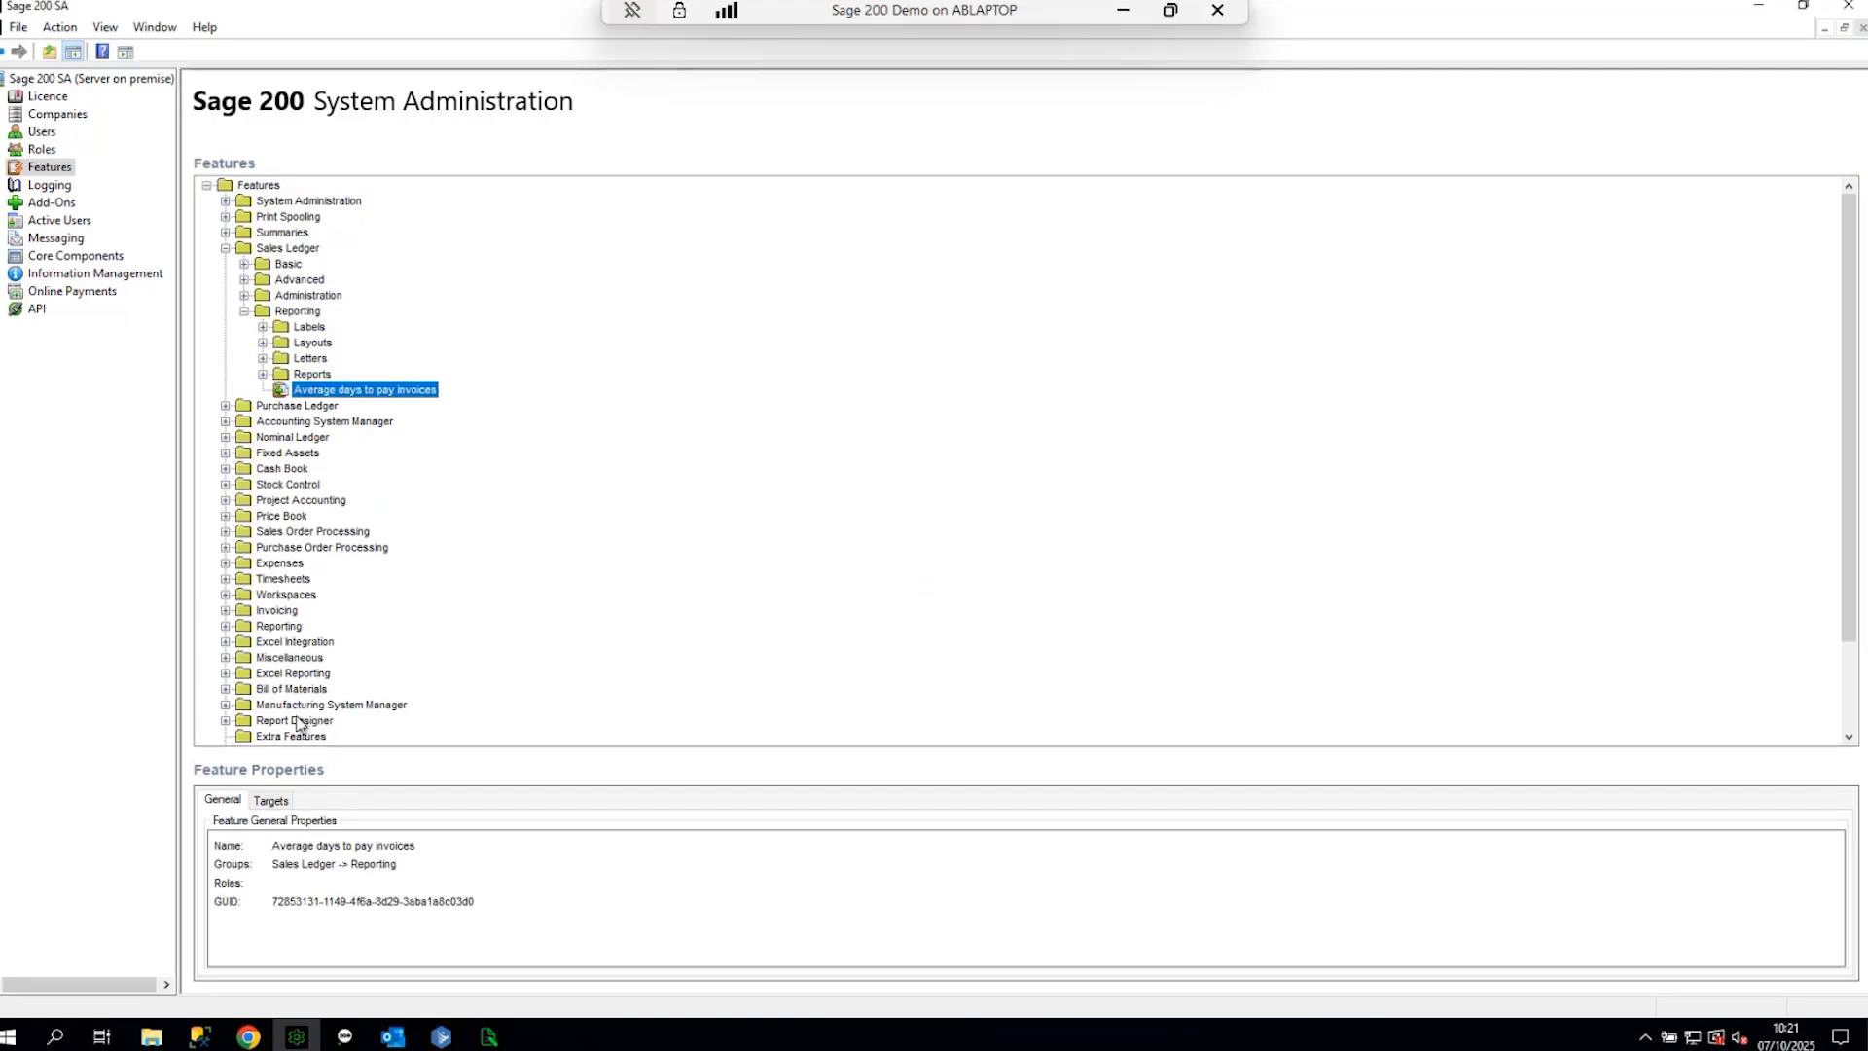
pyautogui.click(273, 800)
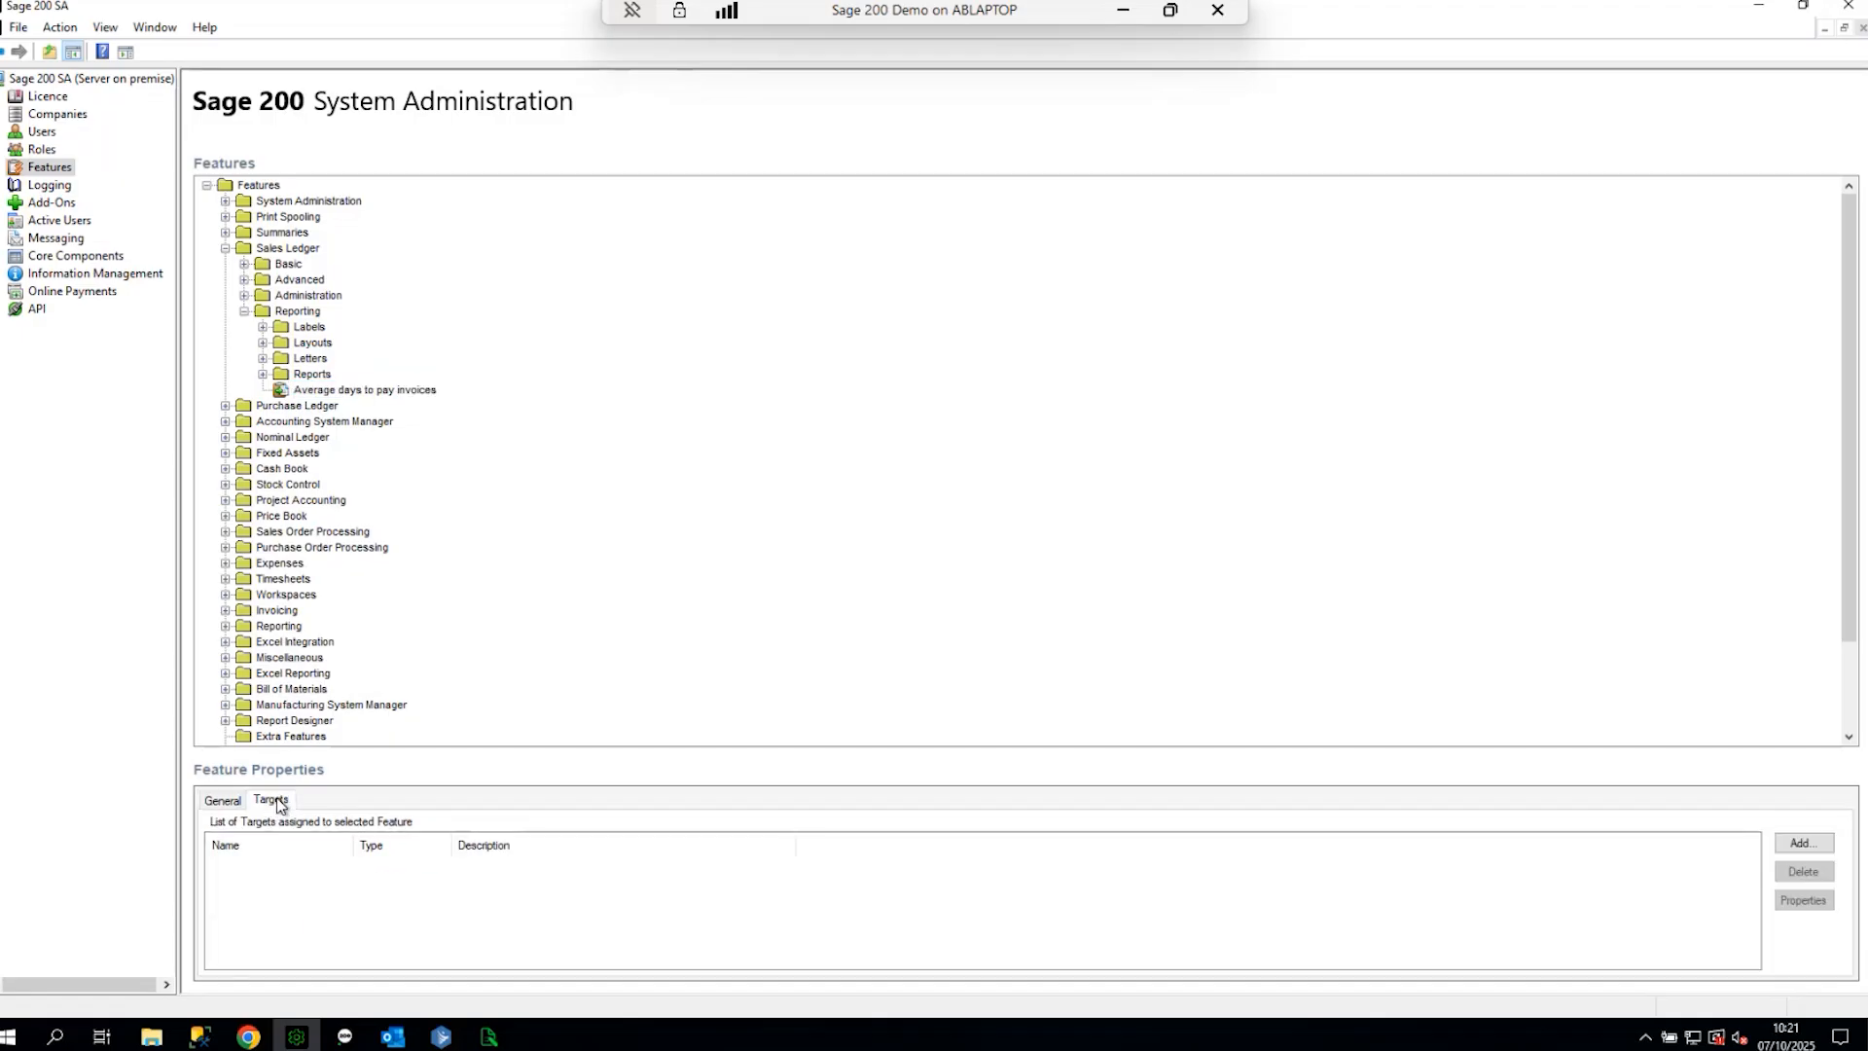
# - Add a new target named after the report, with Target Type set to Report
pyautogui.click(1804, 842)
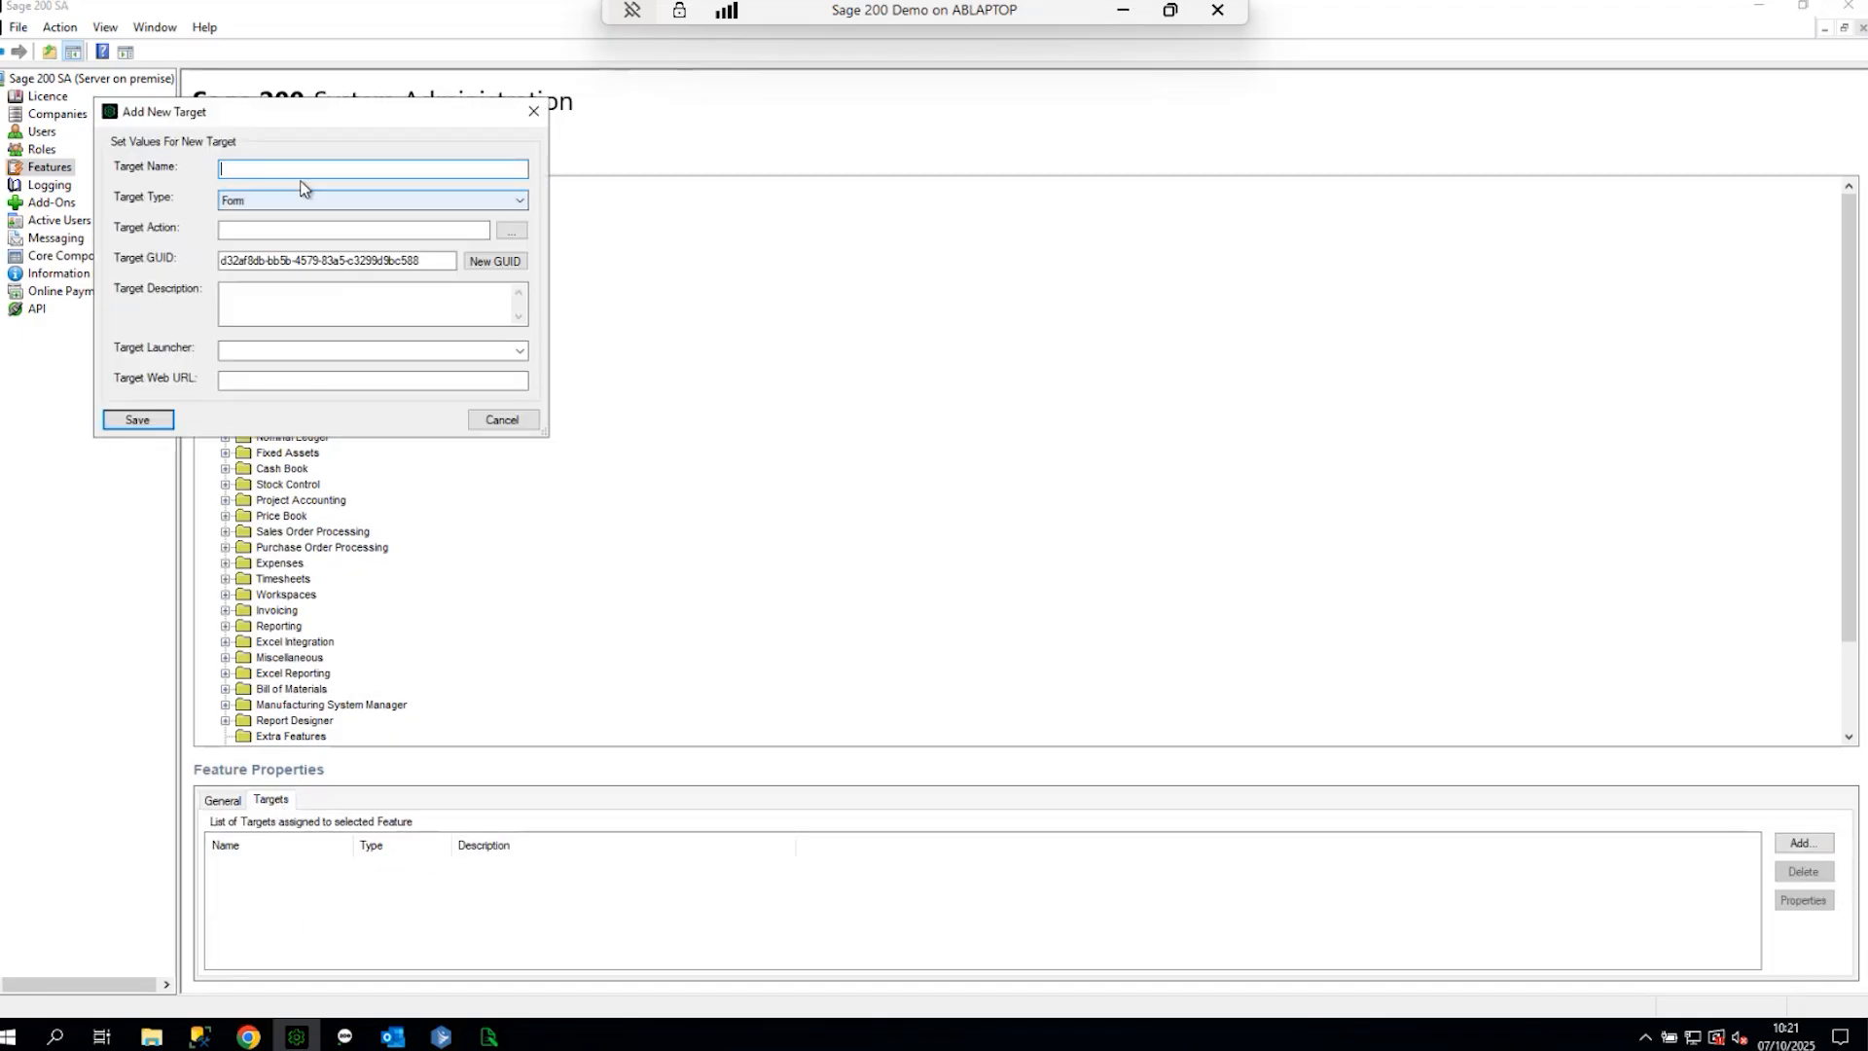
pyautogui.hotkey('ctrl', 'v')
pyautogui.click(356, 202)
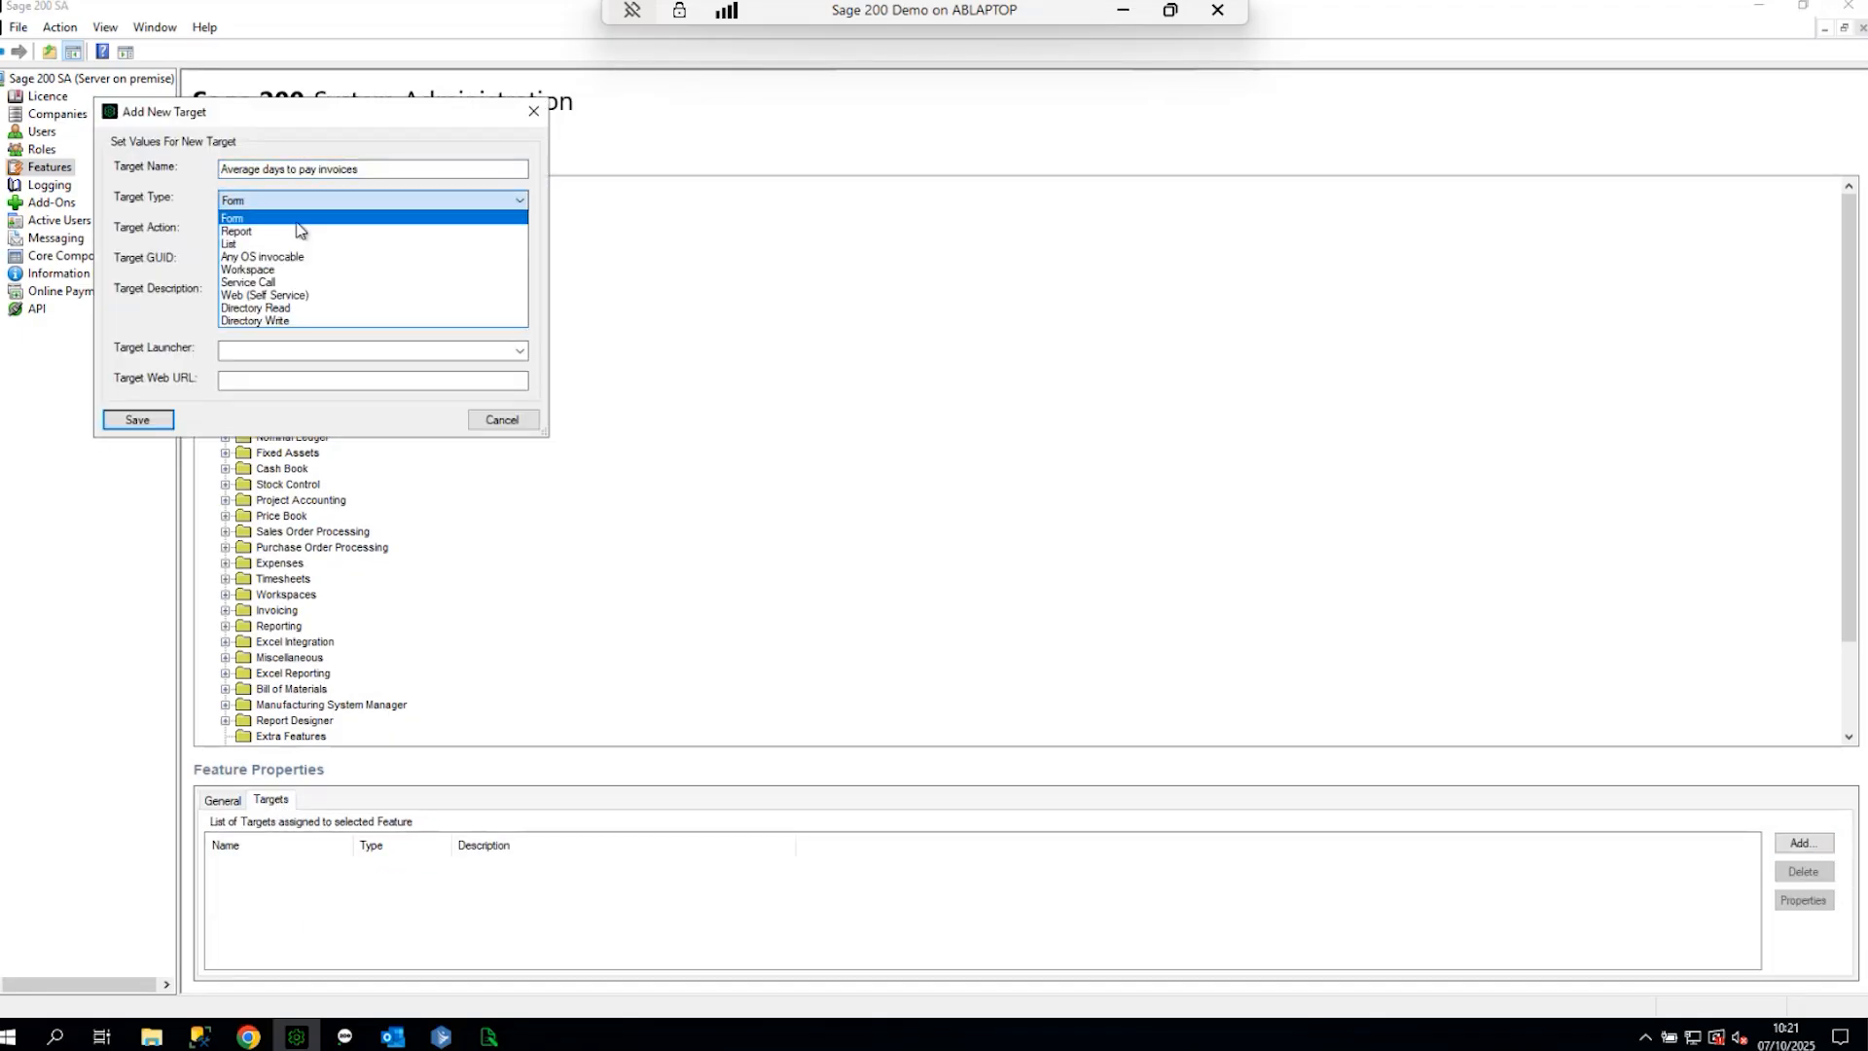
pyautogui.click(293, 234)
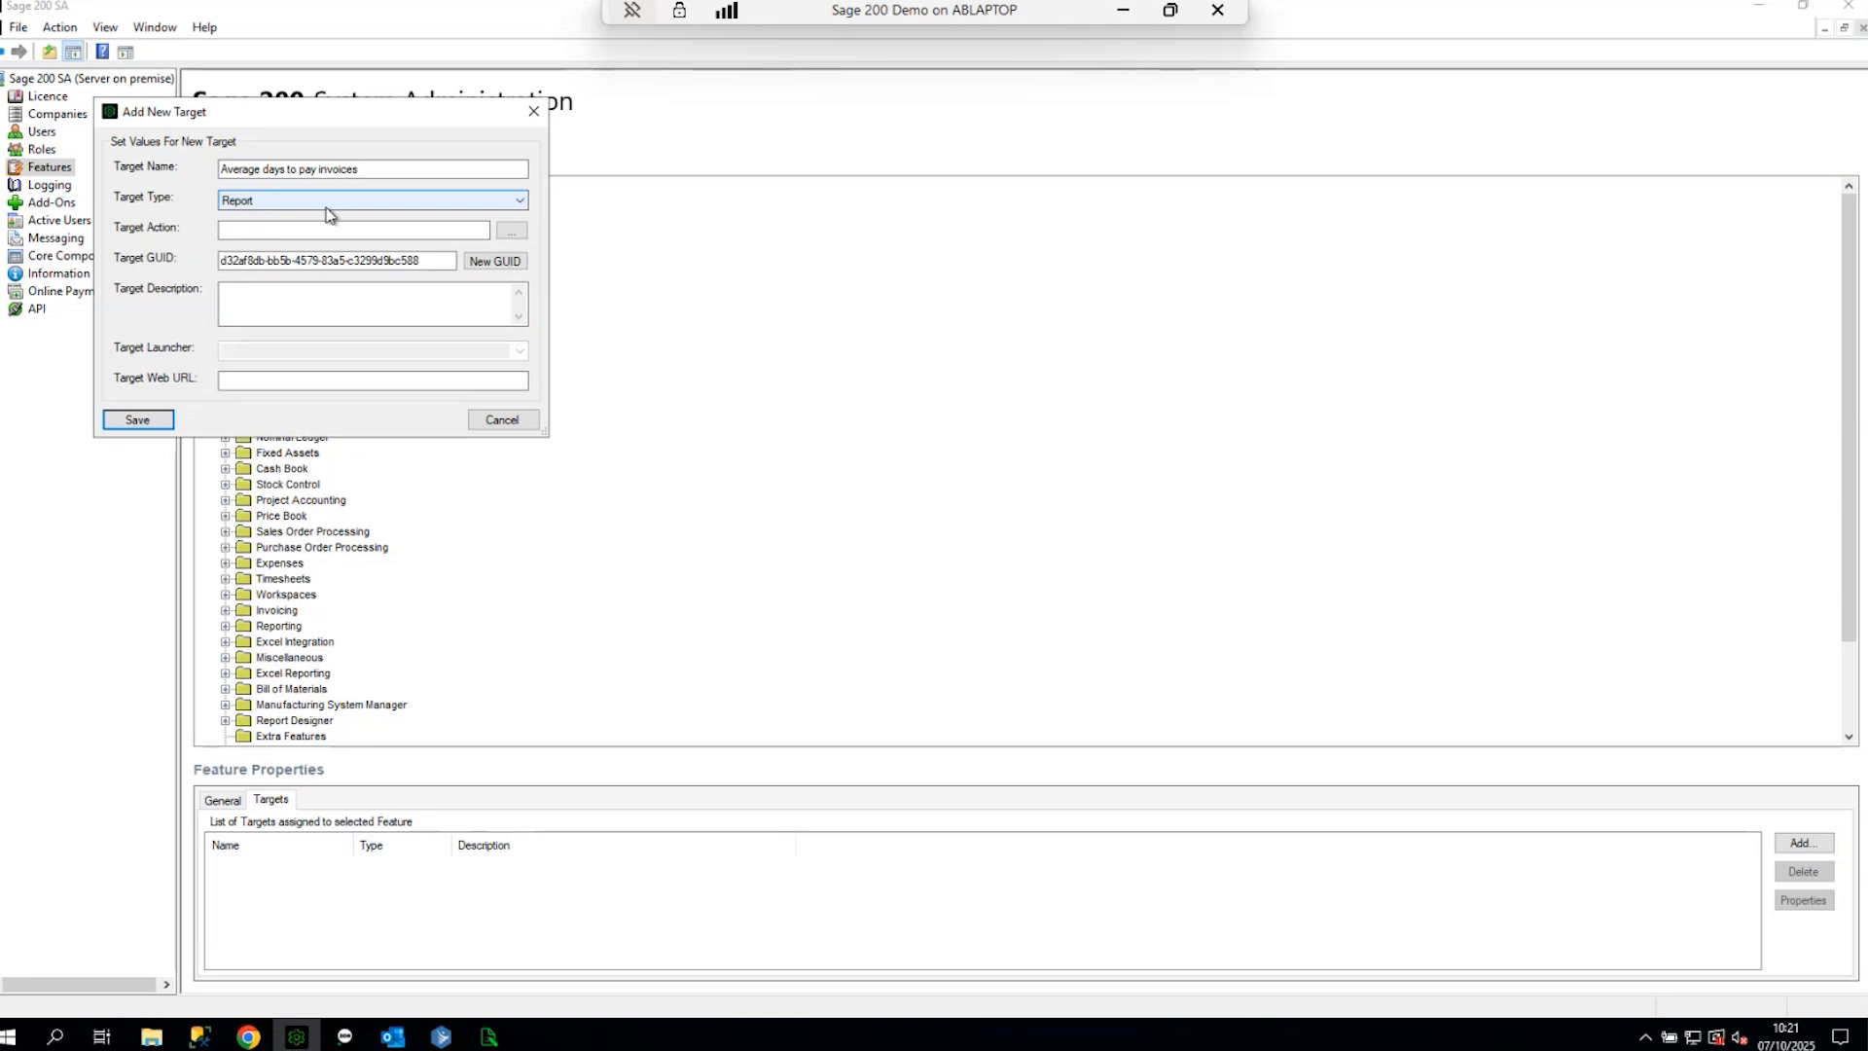
# - Point the target at custom\reports\sales\Average days to pay invoices.report and save it
pyautogui.click(511, 233)
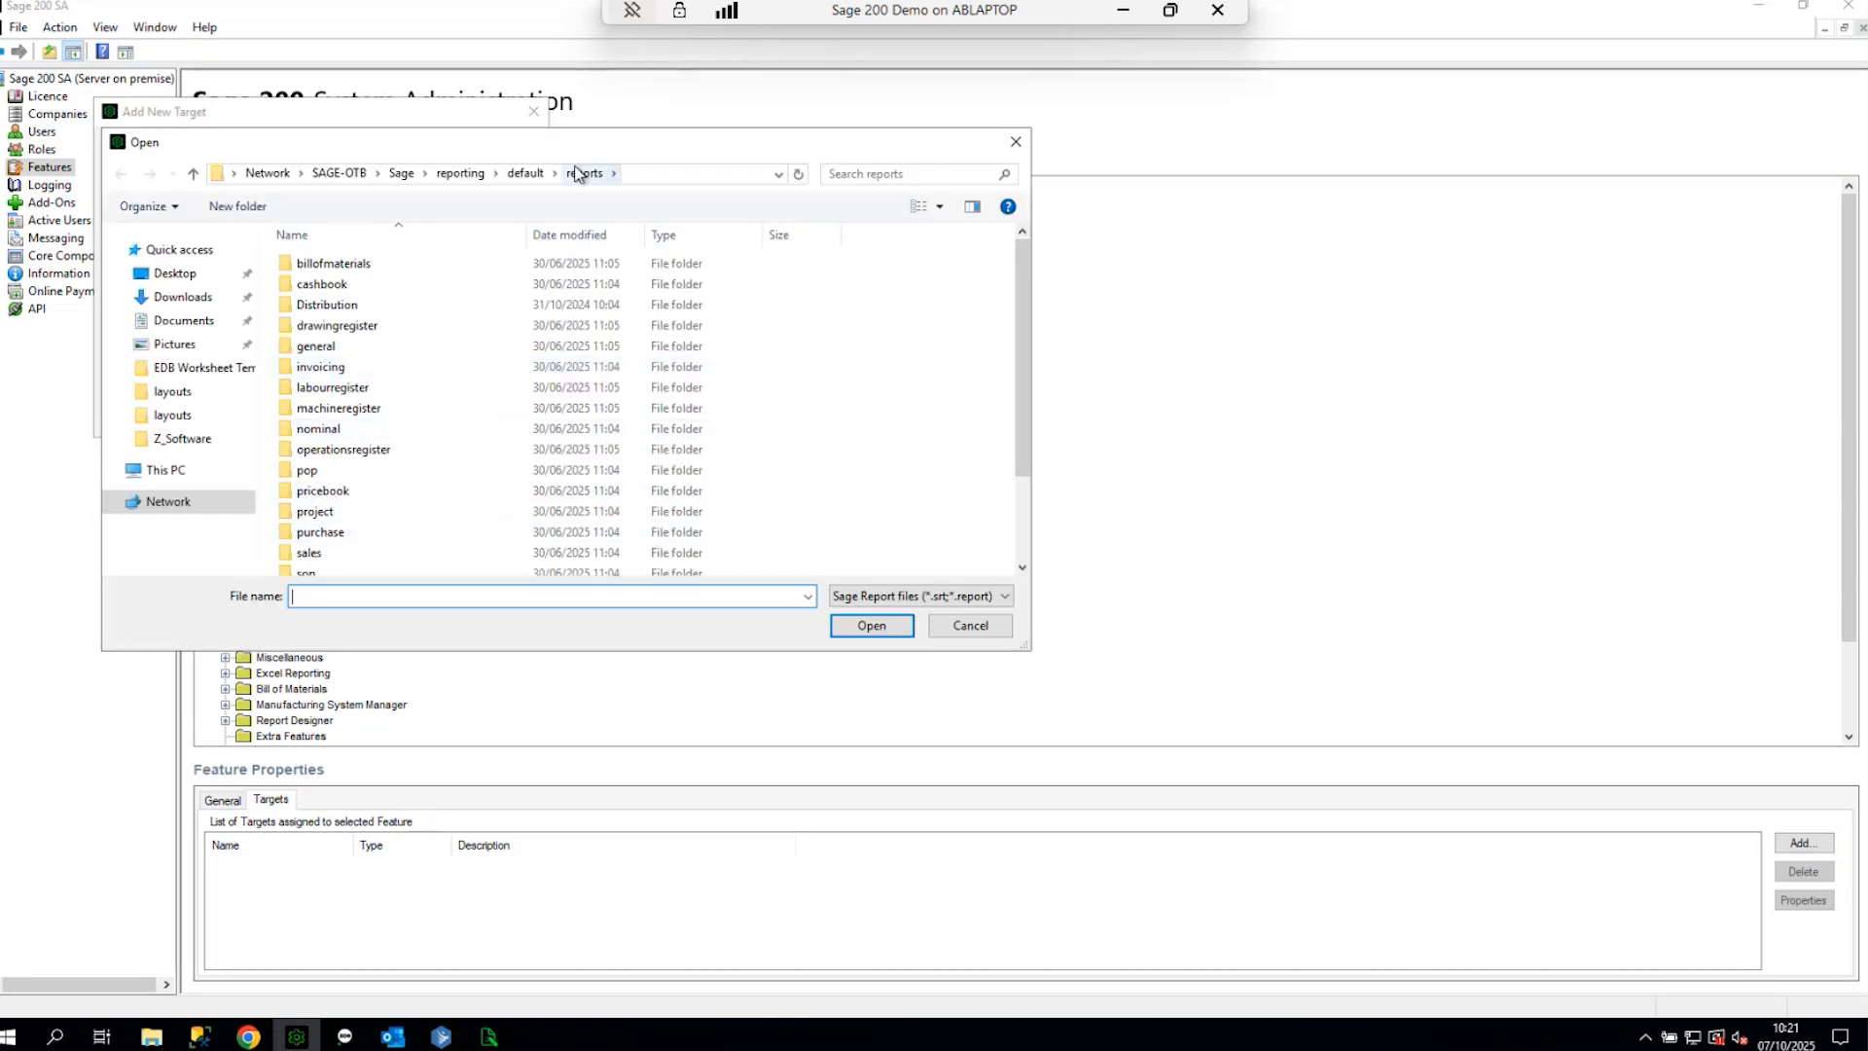
pyautogui.click(525, 173)
pyautogui.click(460, 173)
pyautogui.doubleClick(309, 306)
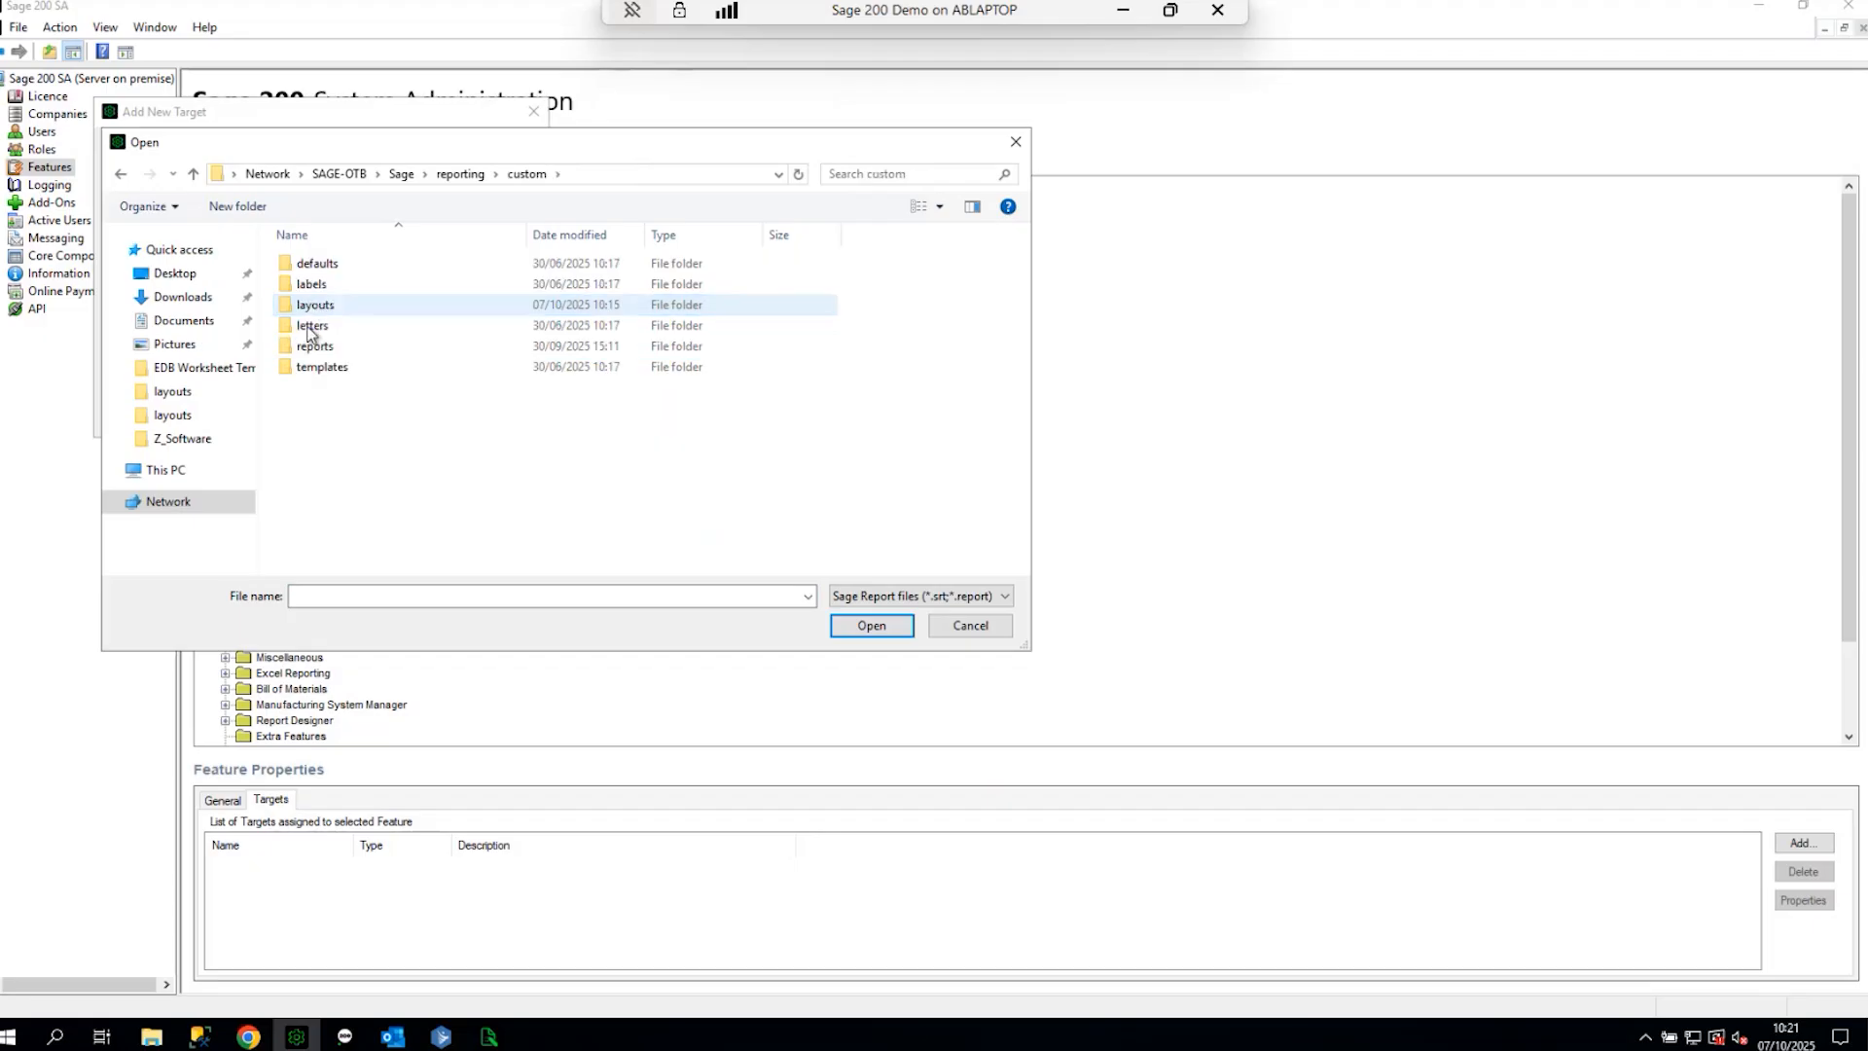
pyautogui.doubleClick(312, 309)
pyautogui.click(534, 174)
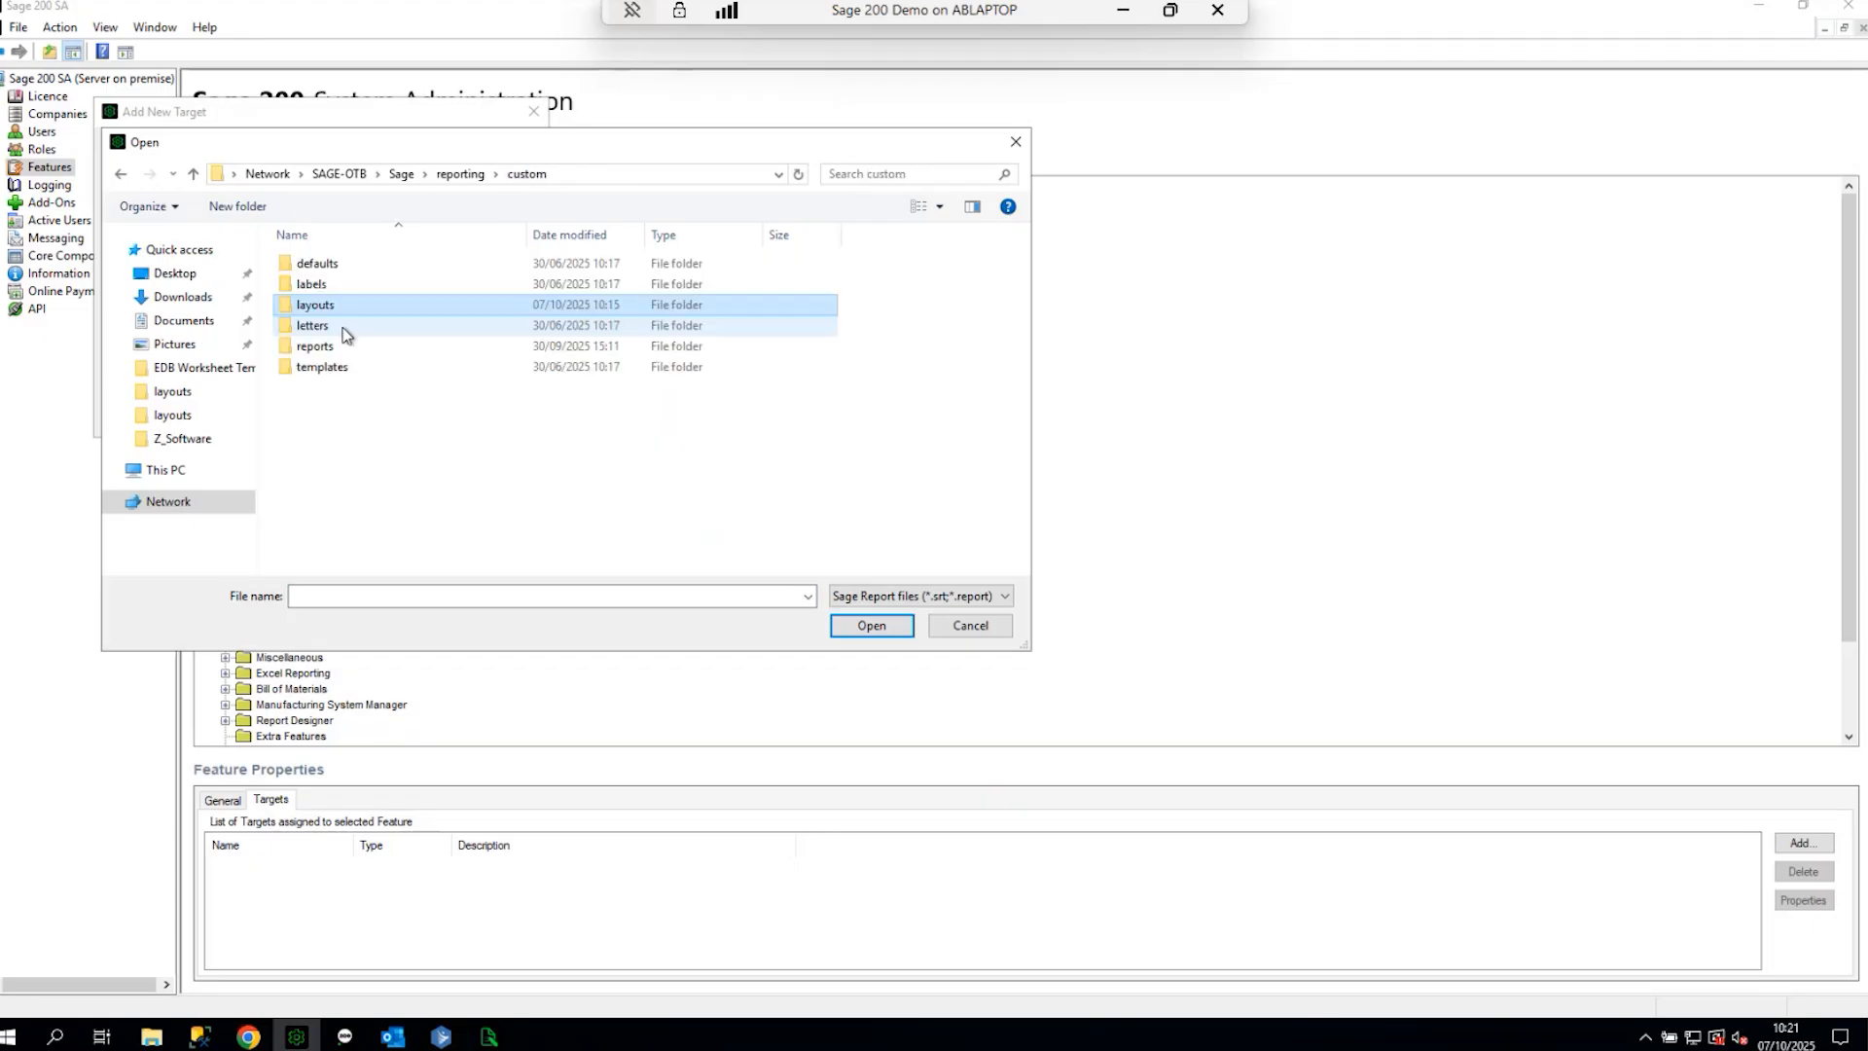
pyautogui.doubleClick(334, 348)
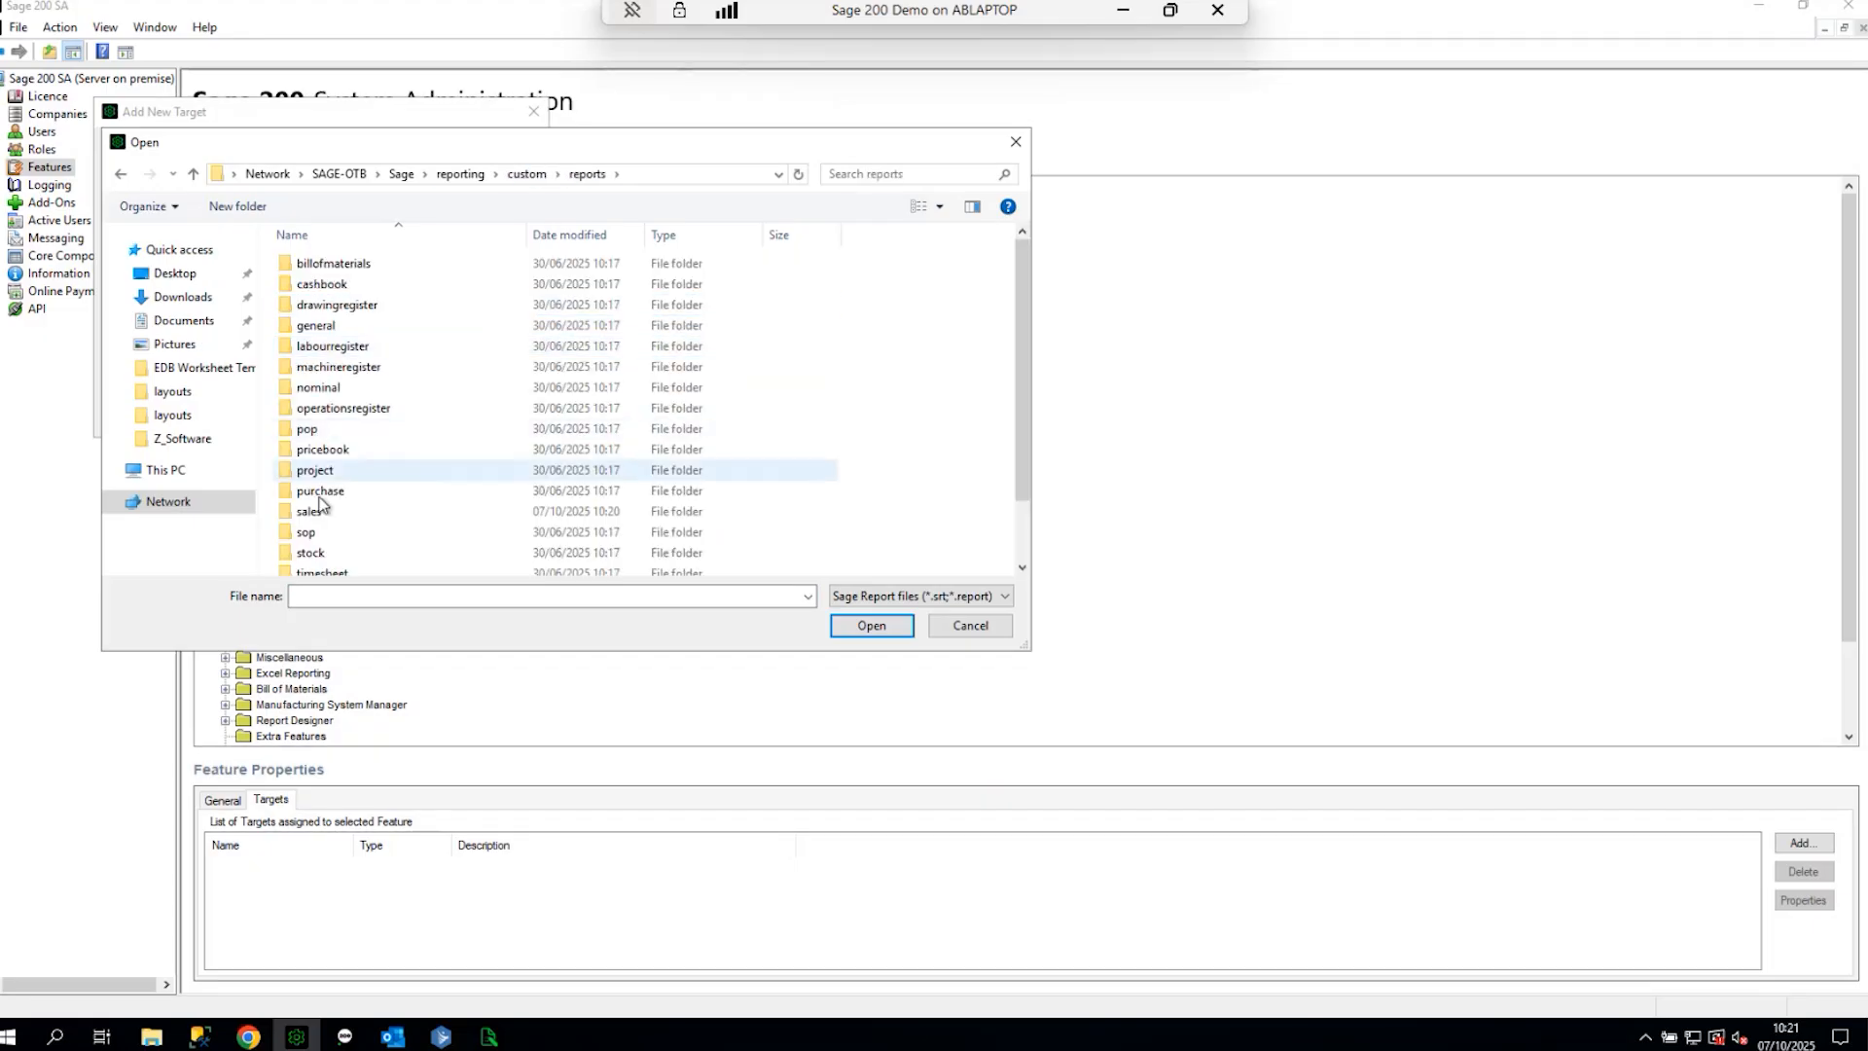
pyautogui.doubleClick(322, 510)
pyautogui.click(375, 259)
pyautogui.click(871, 625)
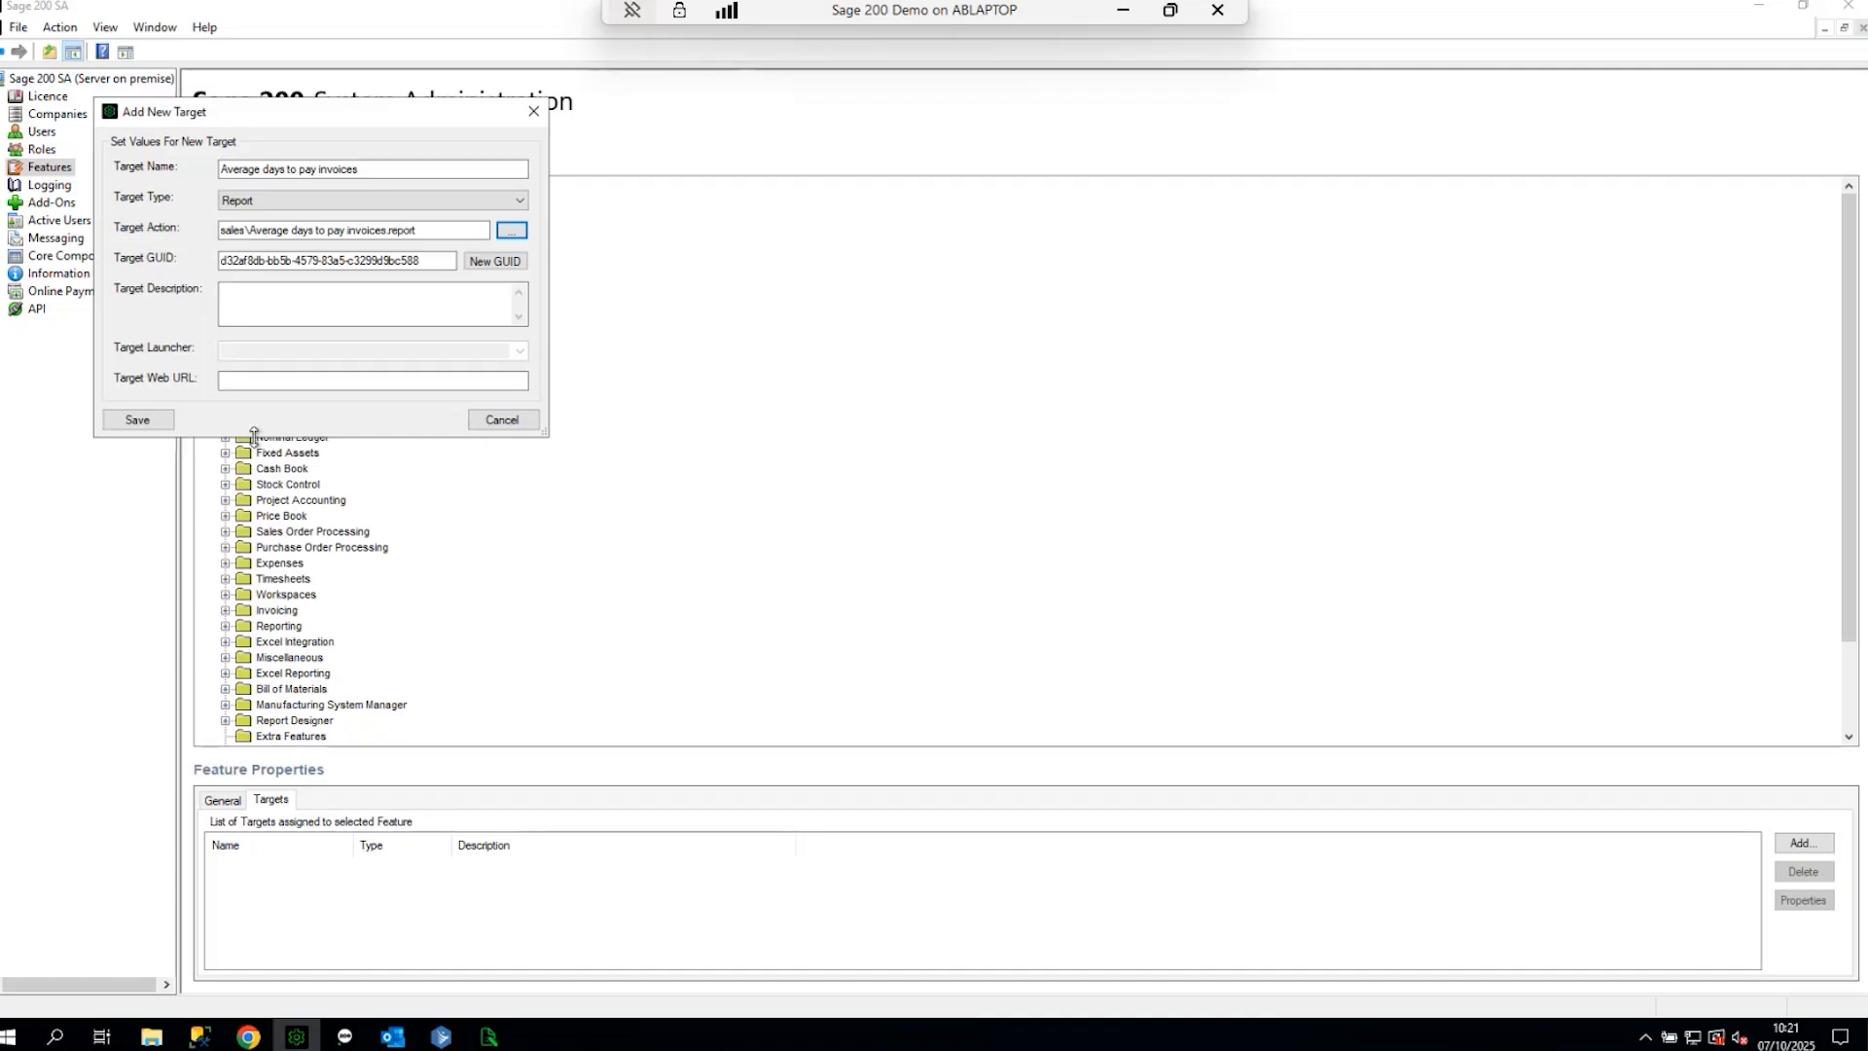
pyautogui.click(139, 419)
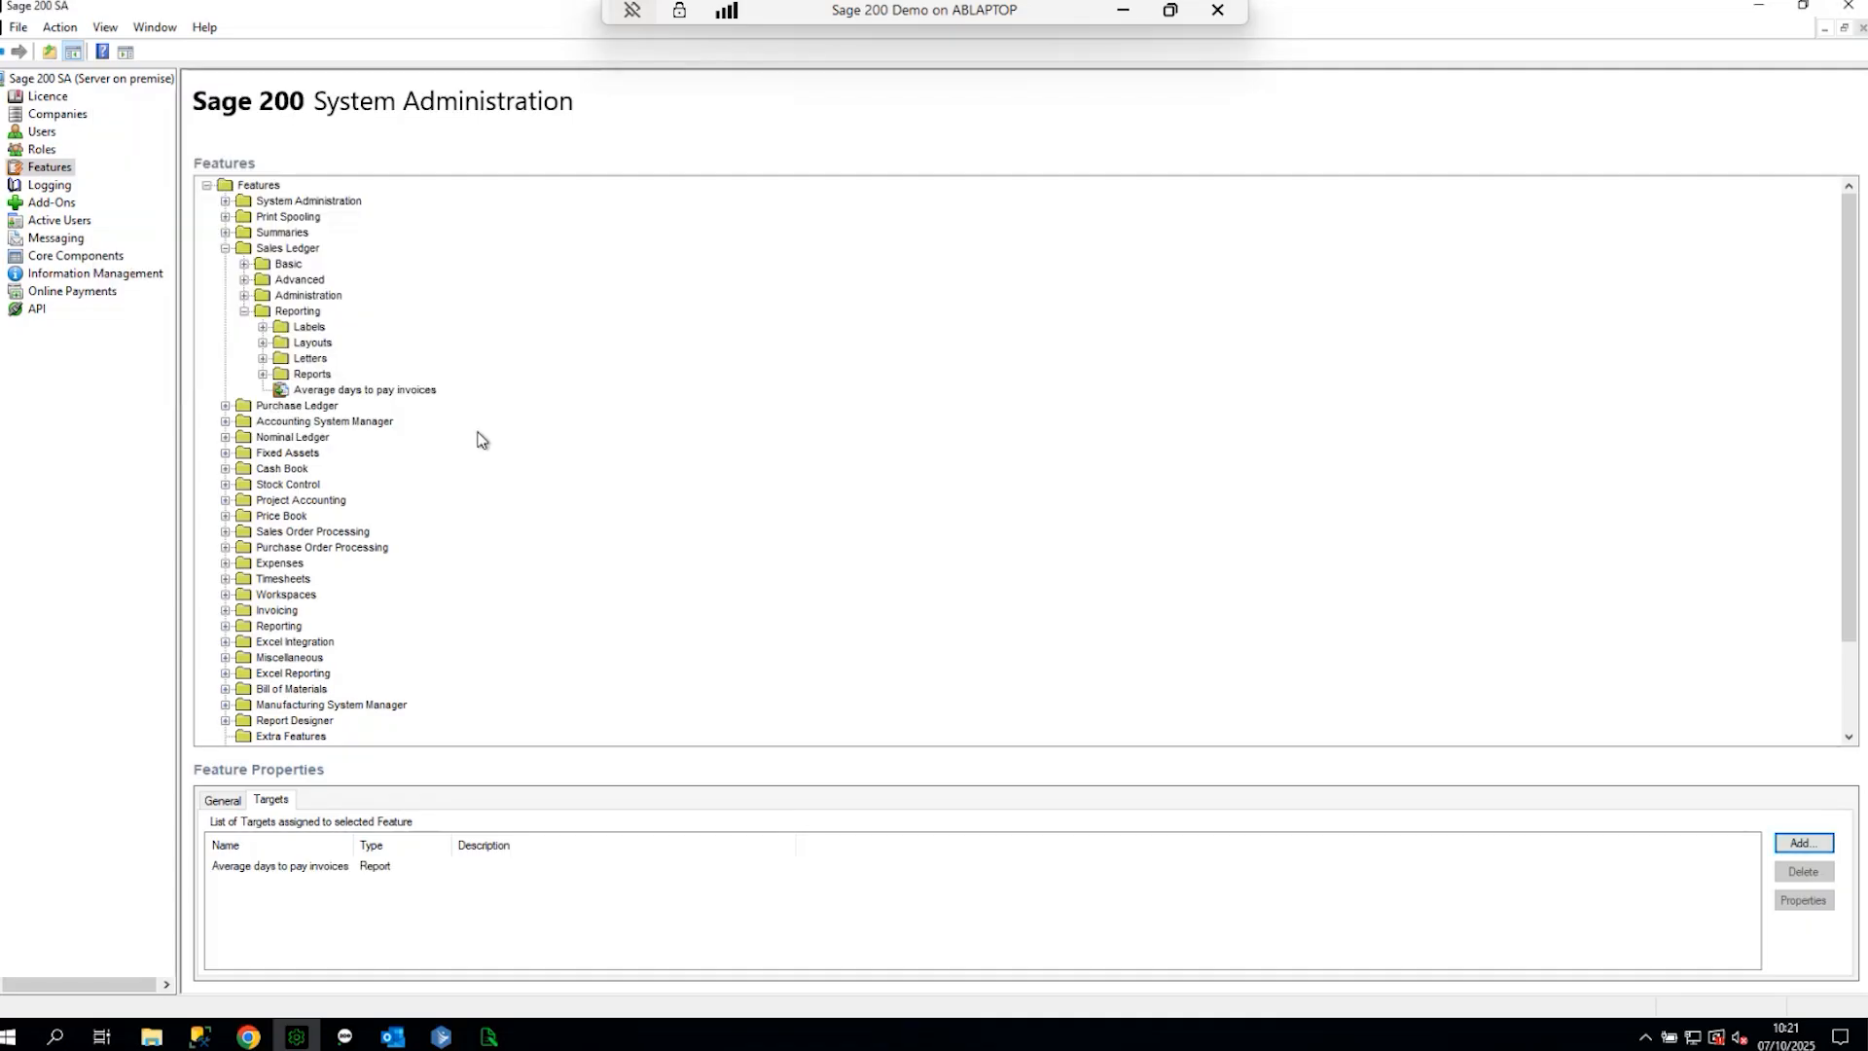
# - Authorise all six roles, BOM through Sicon Distribution, for the Average days to pay invoices feature
pyautogui.rightClick(326, 391)
pyautogui.click(422, 438)
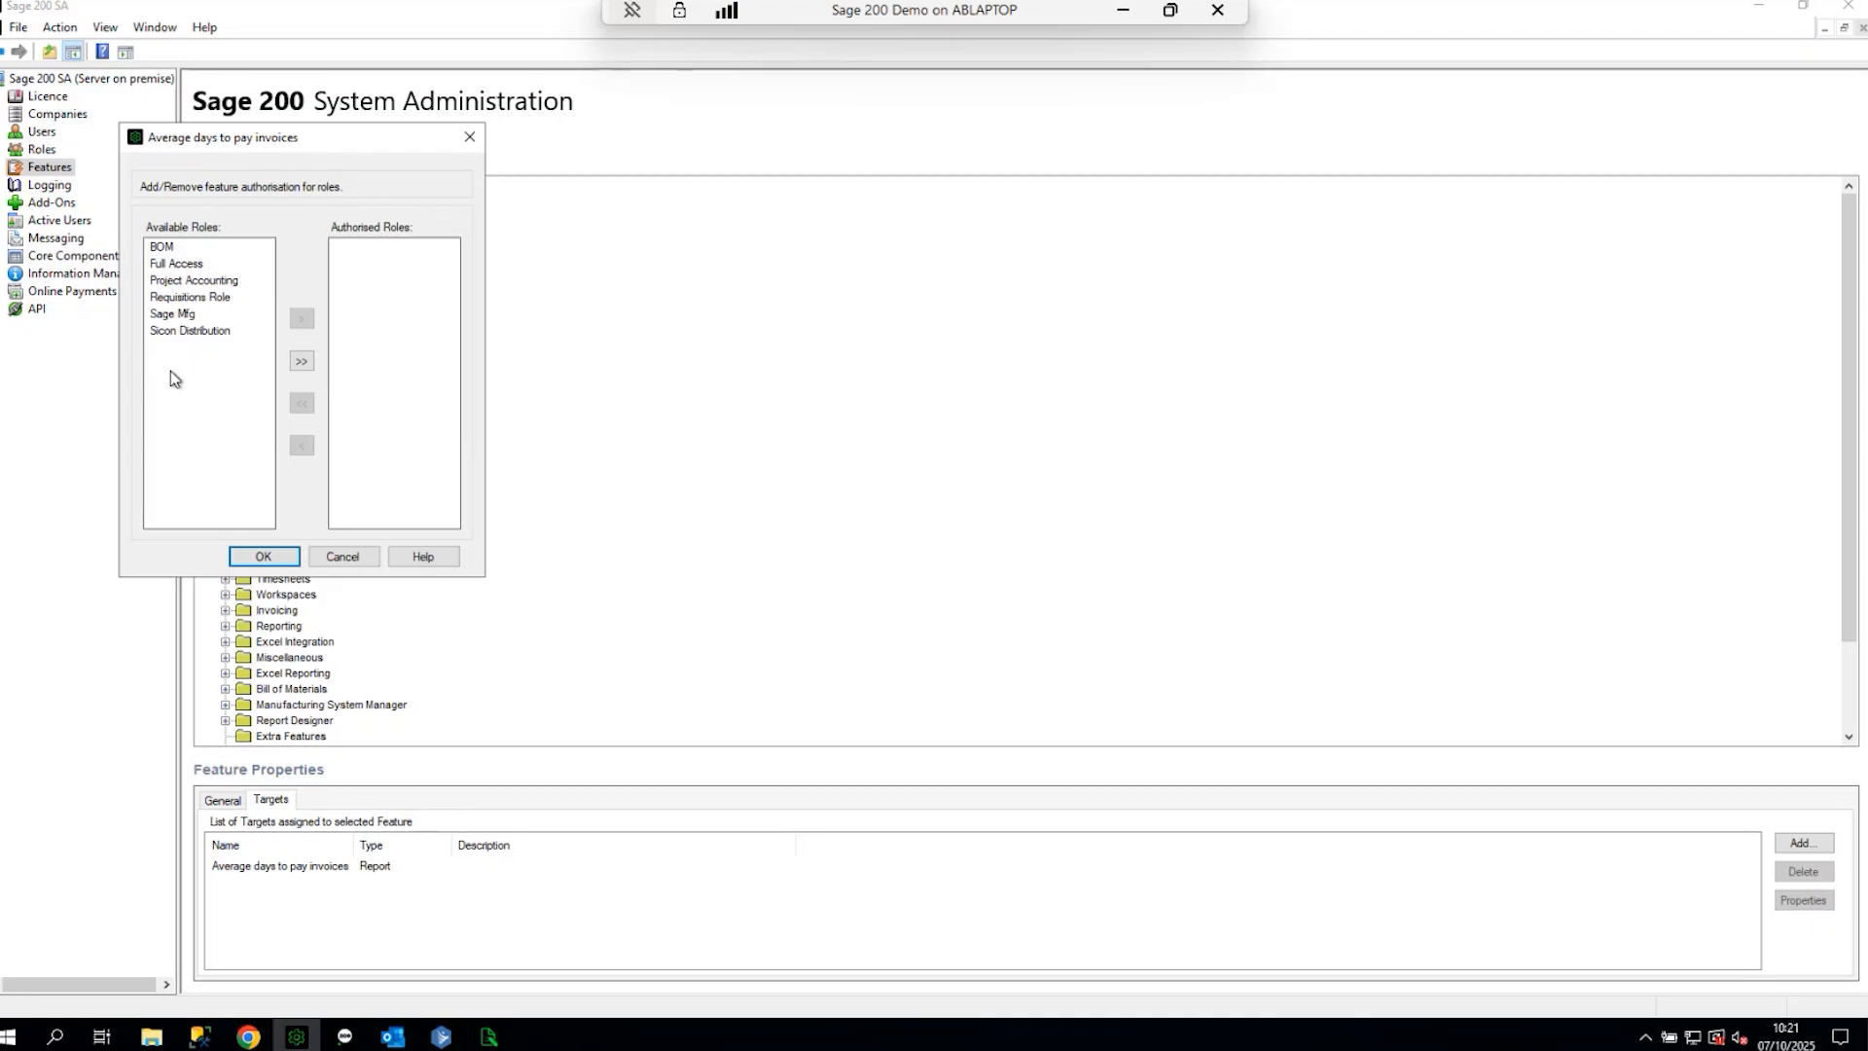
pyautogui.click(301, 361)
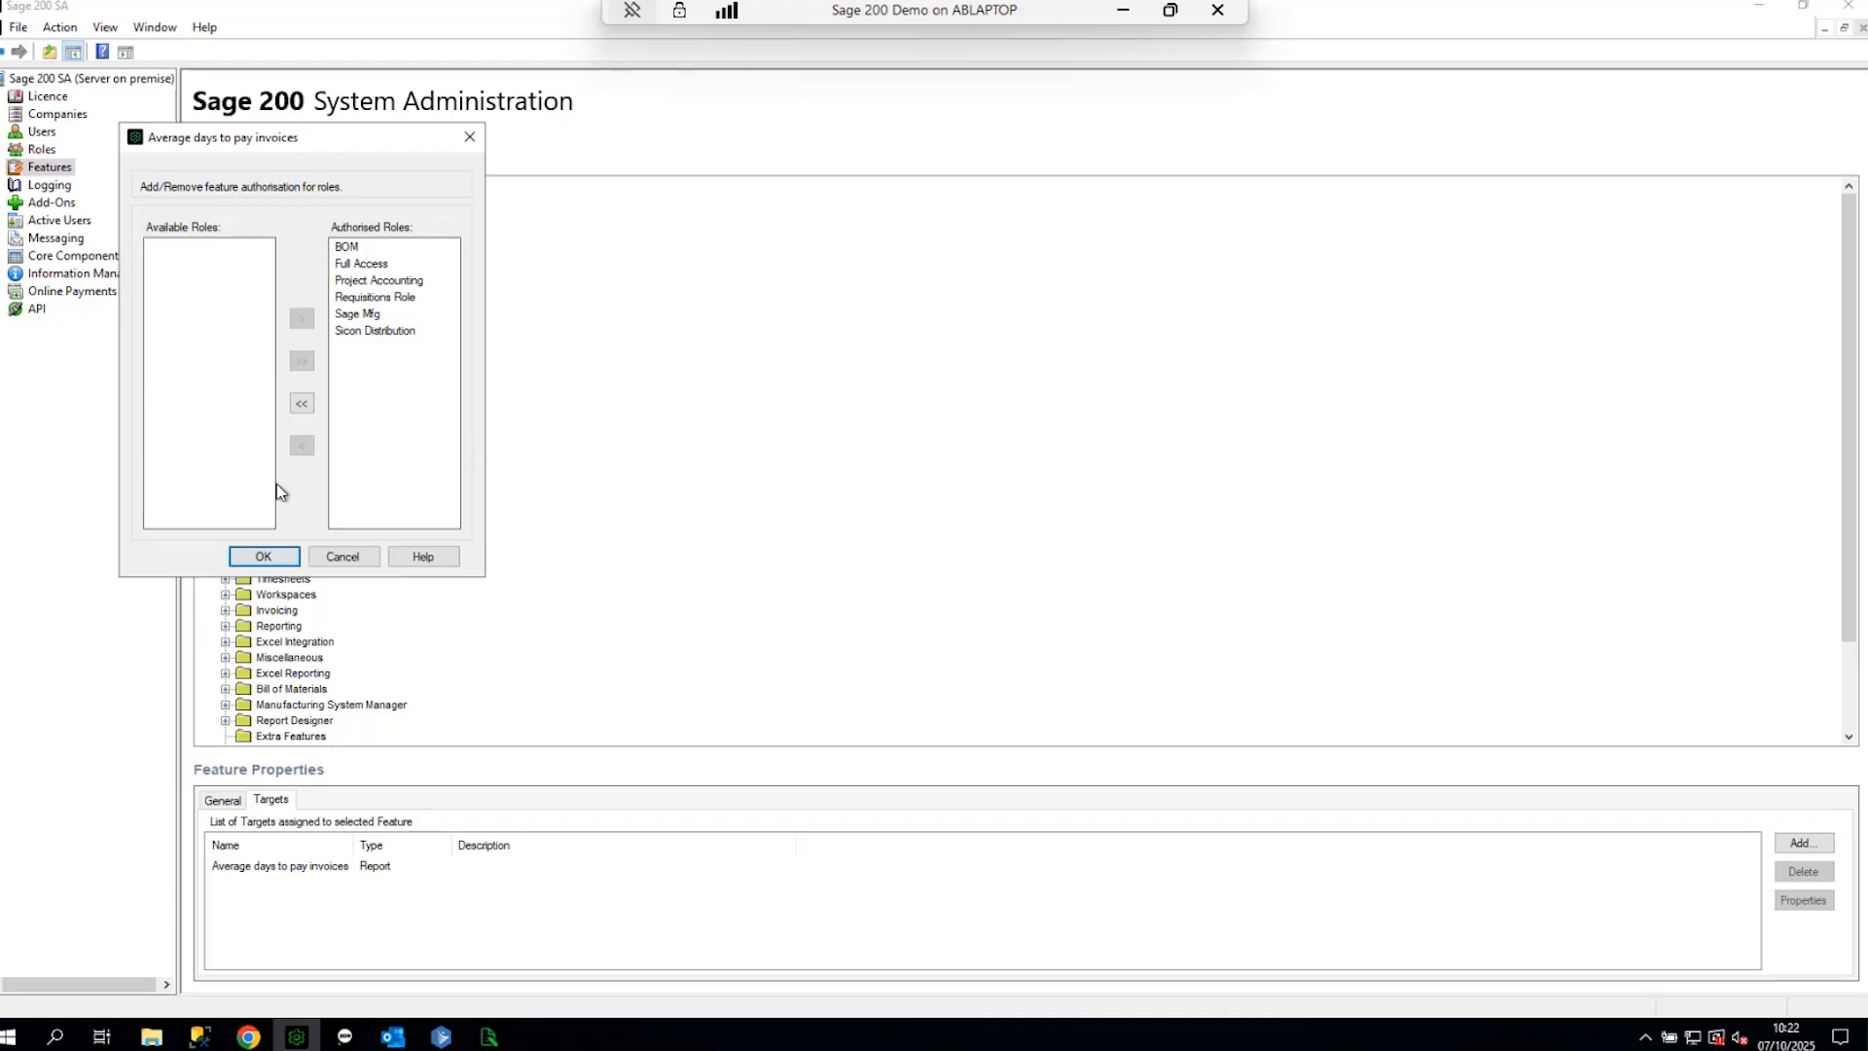
pyautogui.click(277, 556)
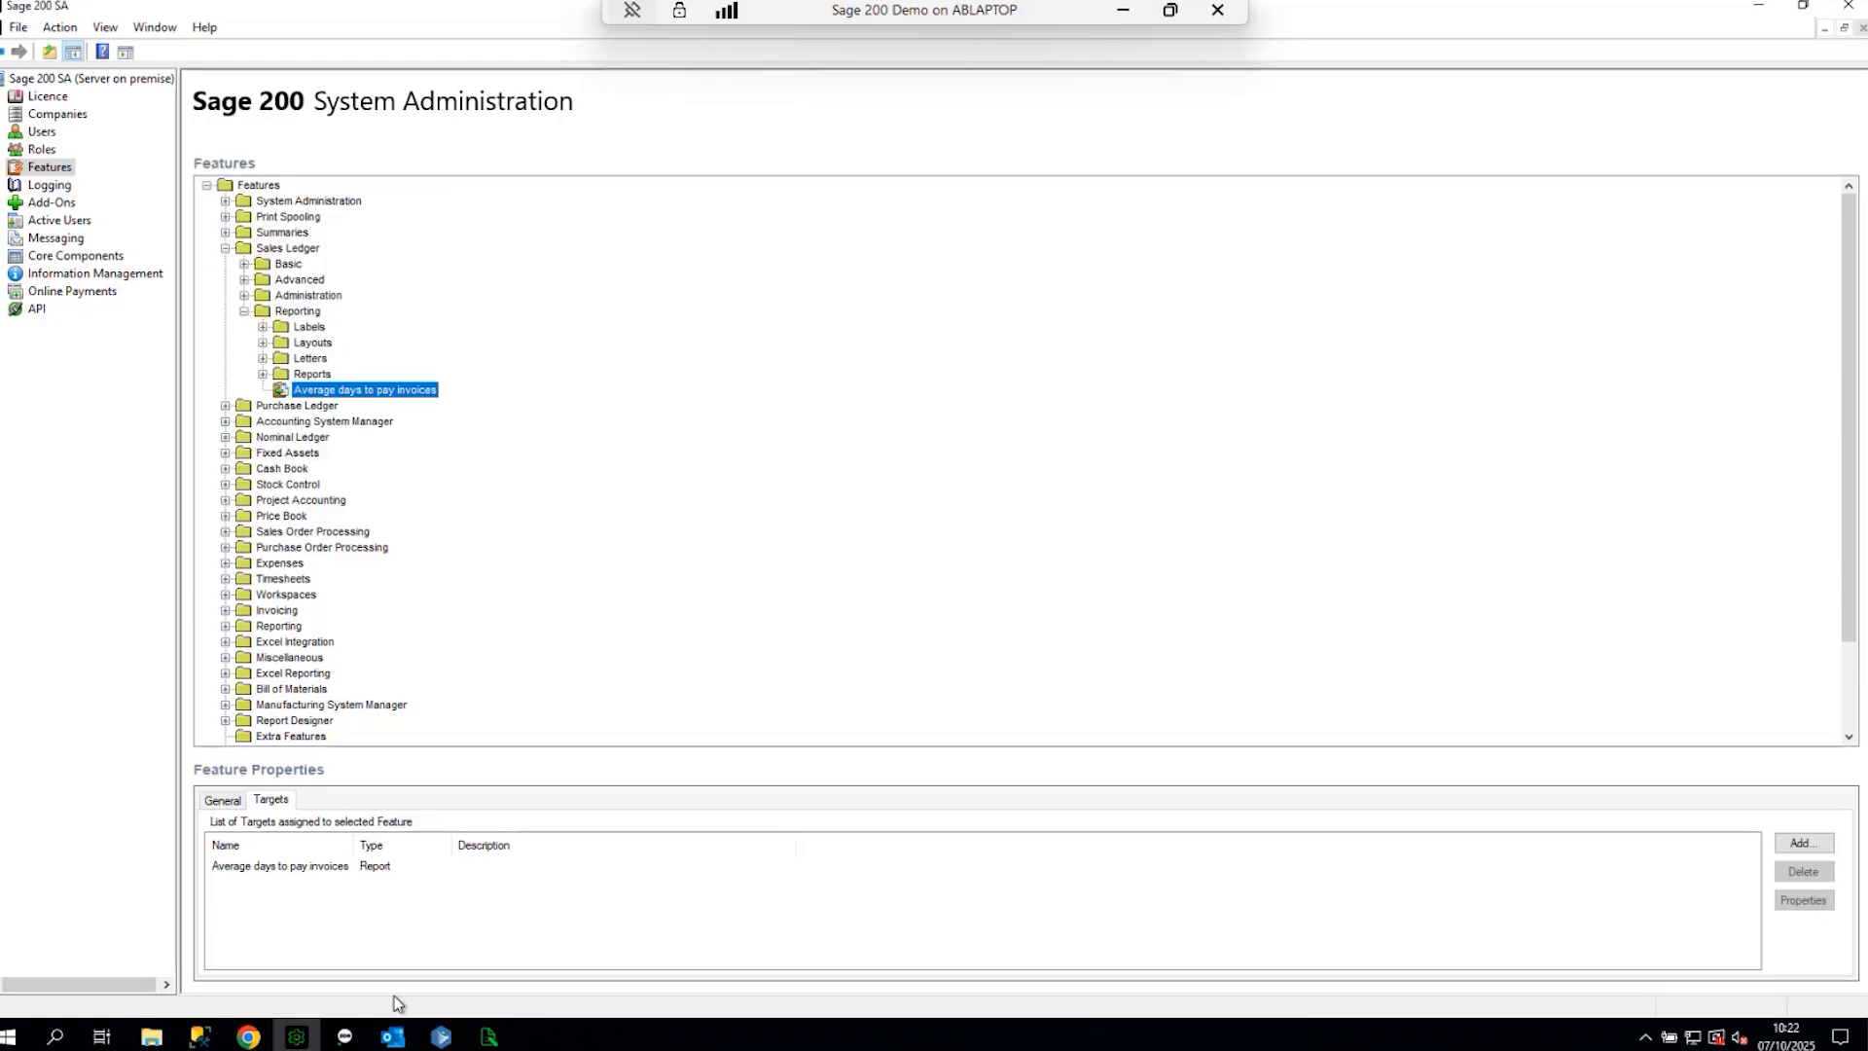
# - In Sage 200, put the navigation menu into editing mode and select Sales Ledger > Reports
pyautogui.click(344, 1035)
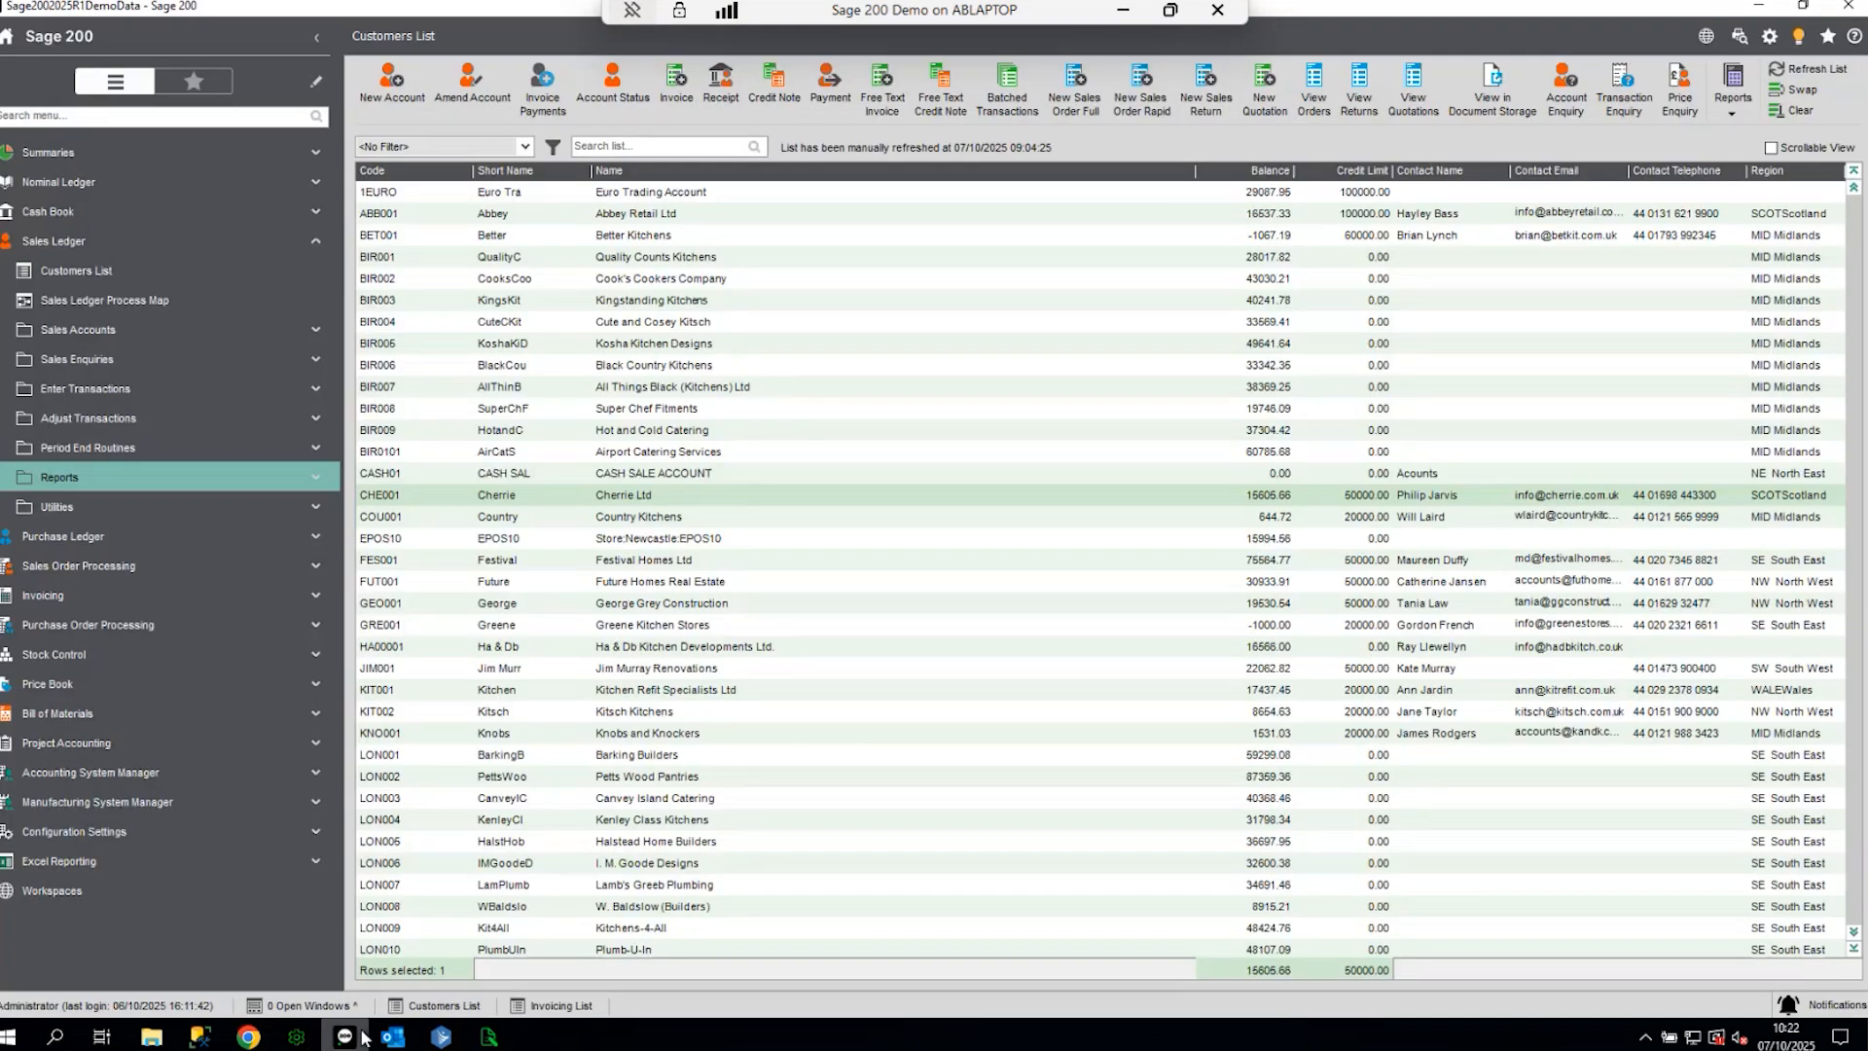
pyautogui.click(317, 83)
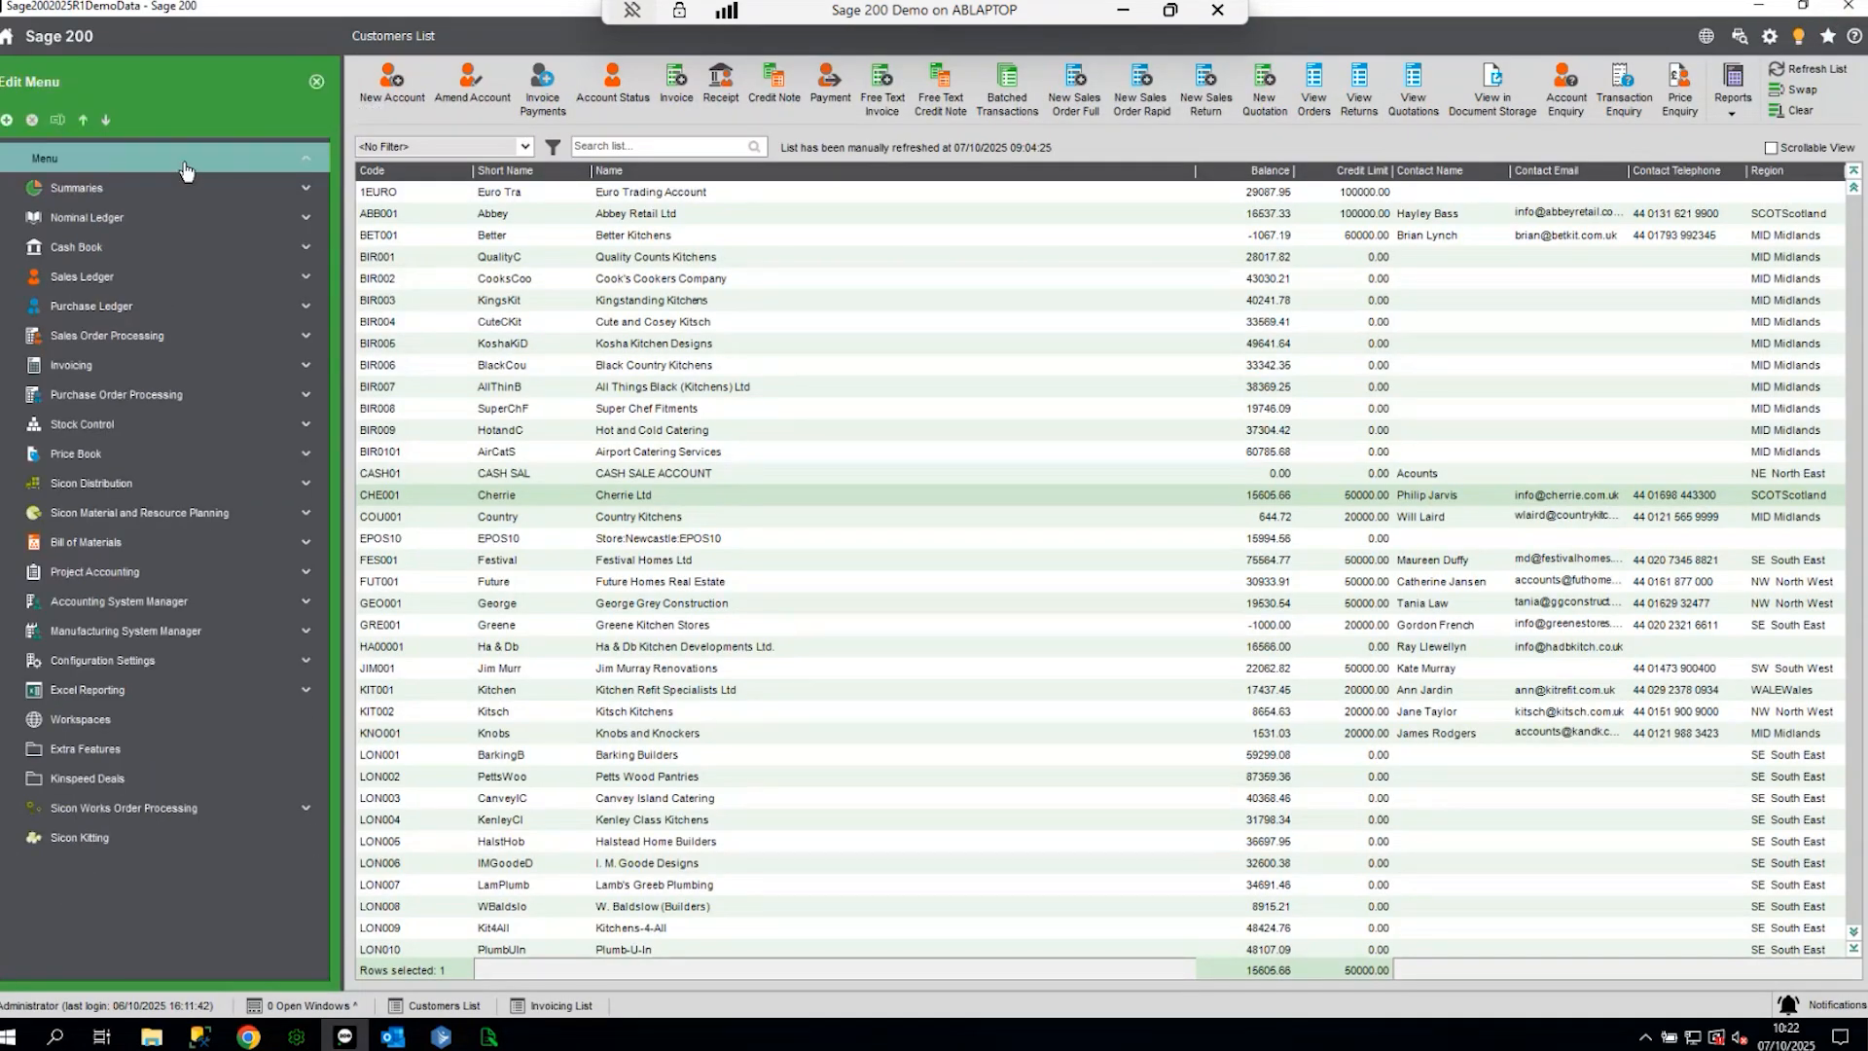
pyautogui.click(316, 82)
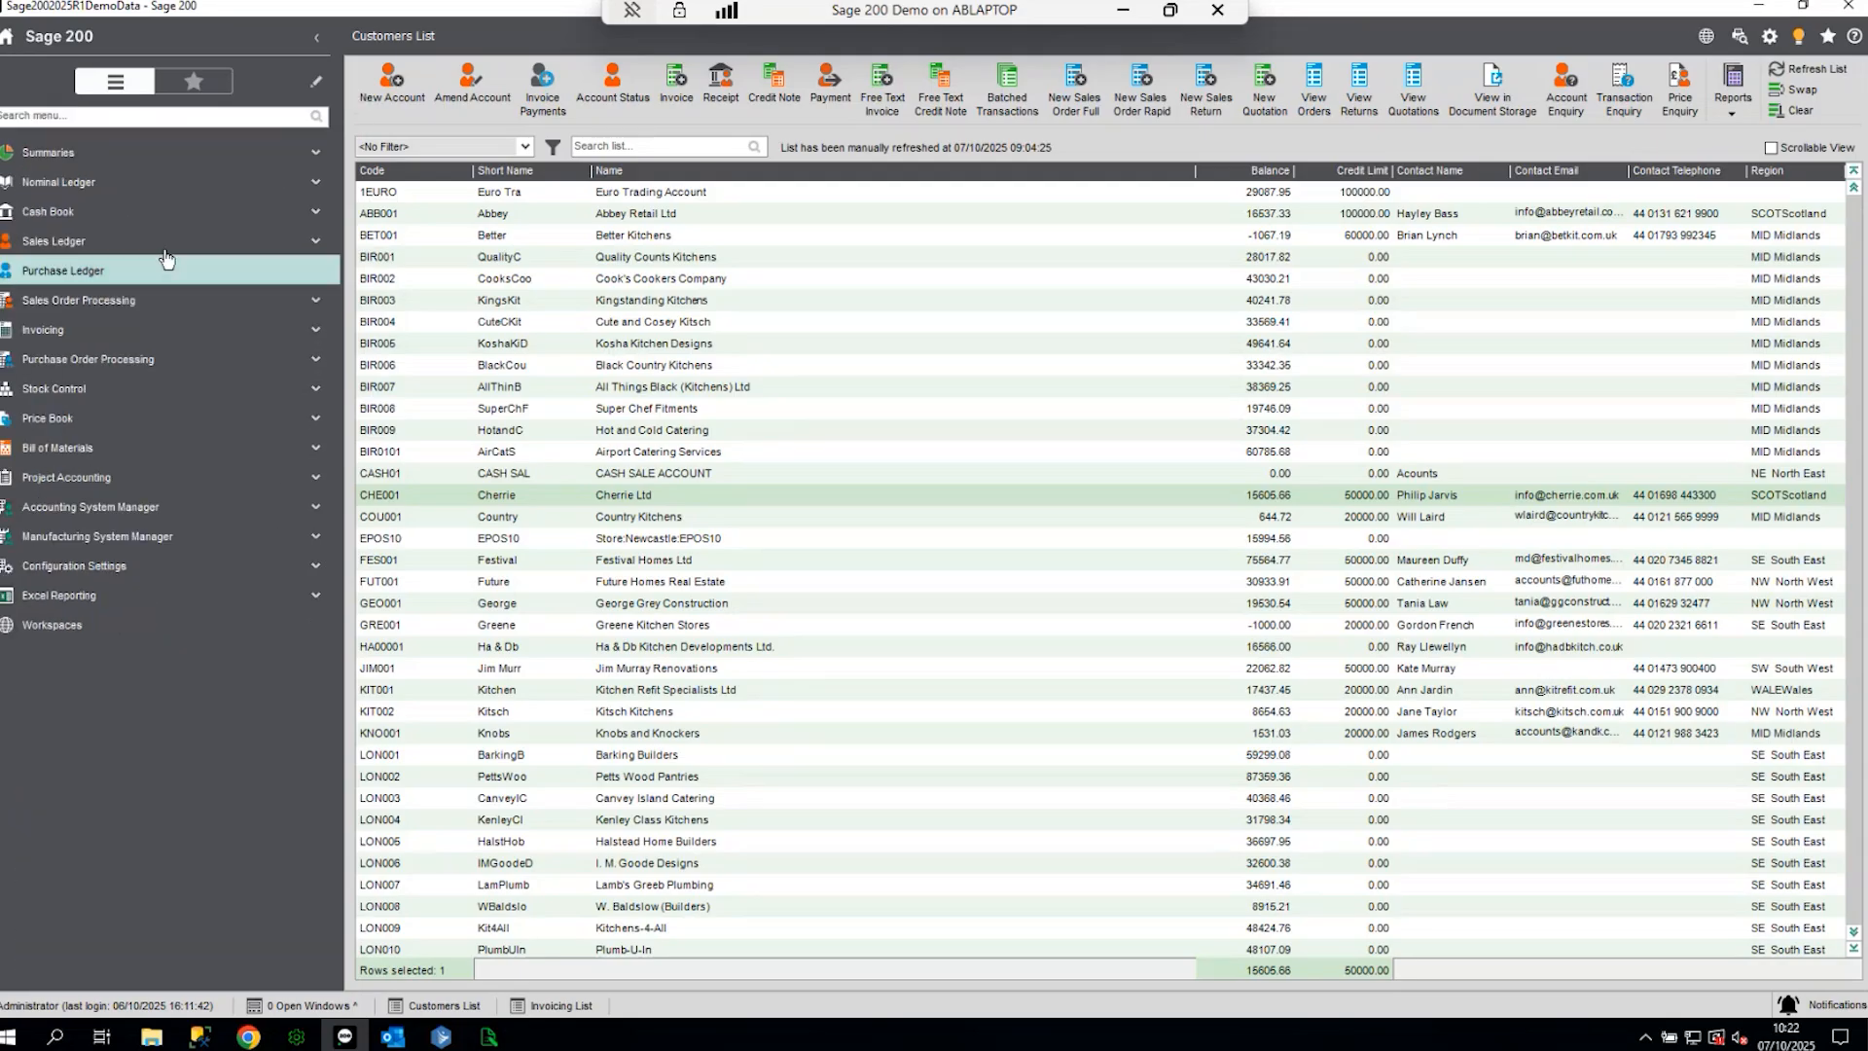
pyautogui.click(315, 83)
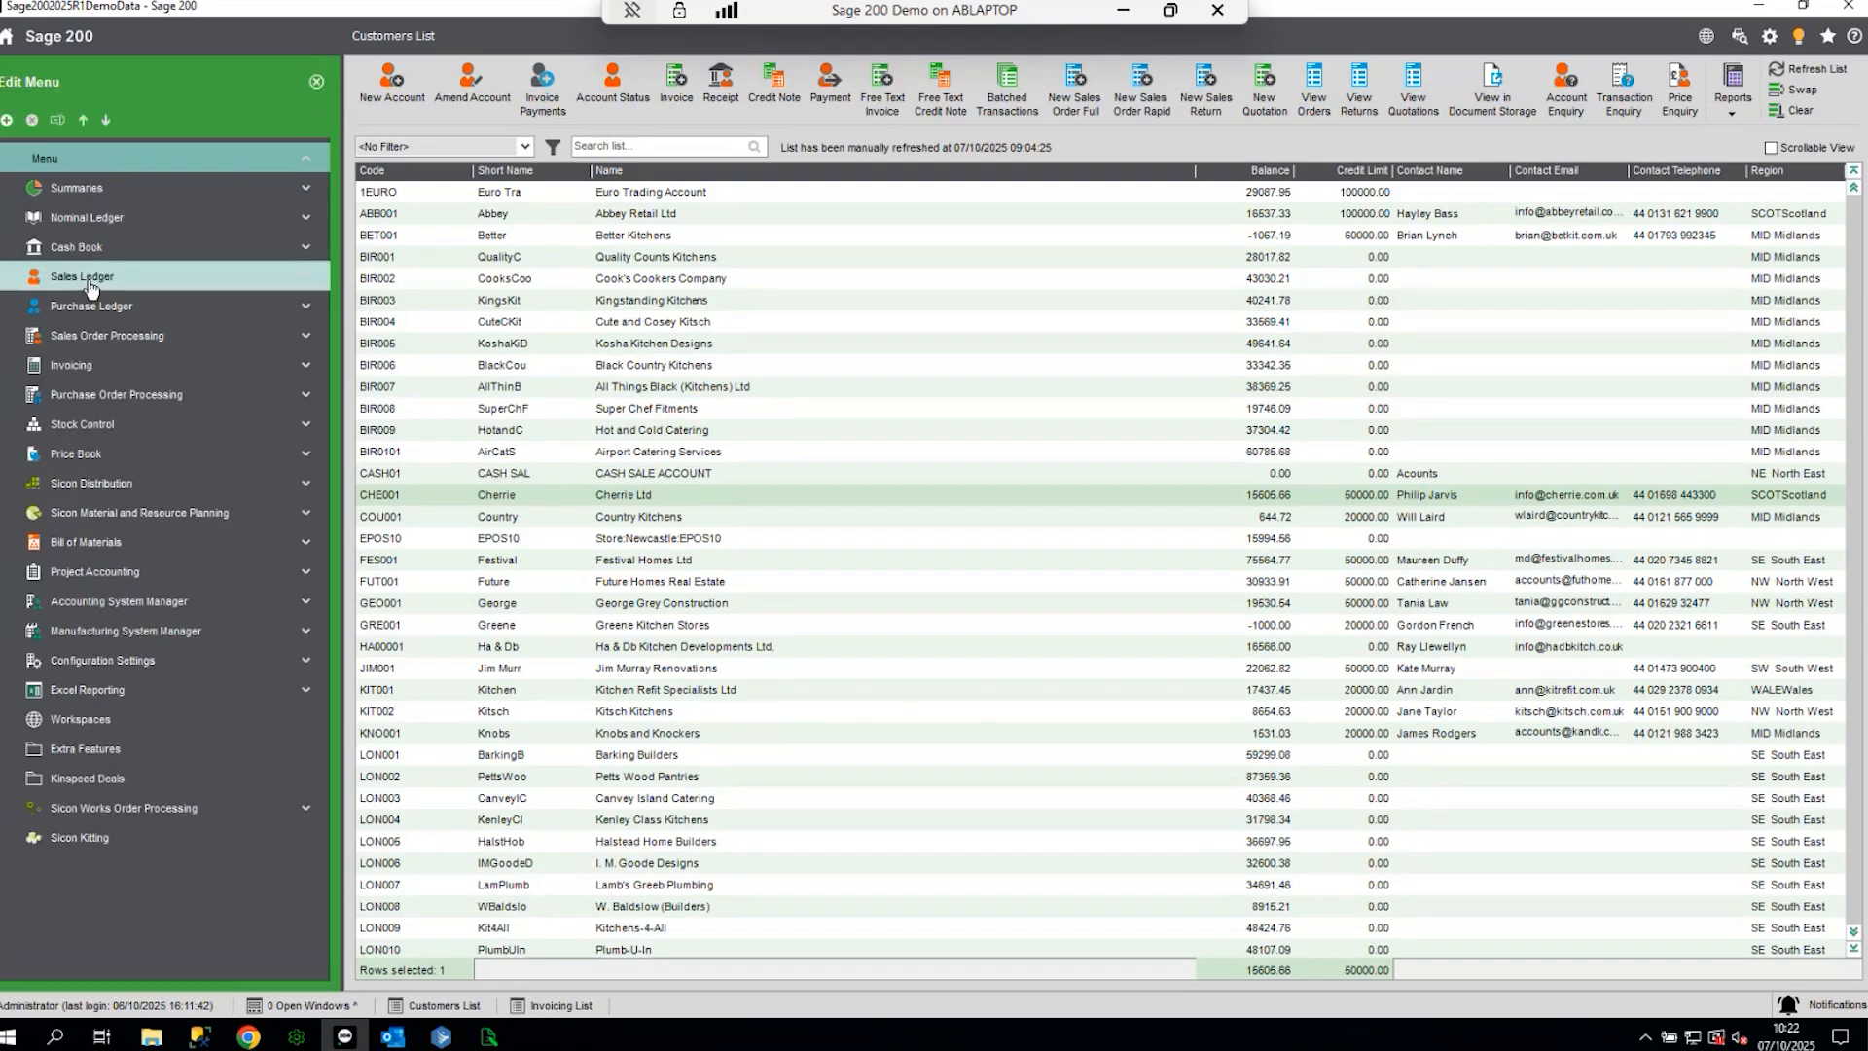
pyautogui.click(88, 284)
pyautogui.click(87, 513)
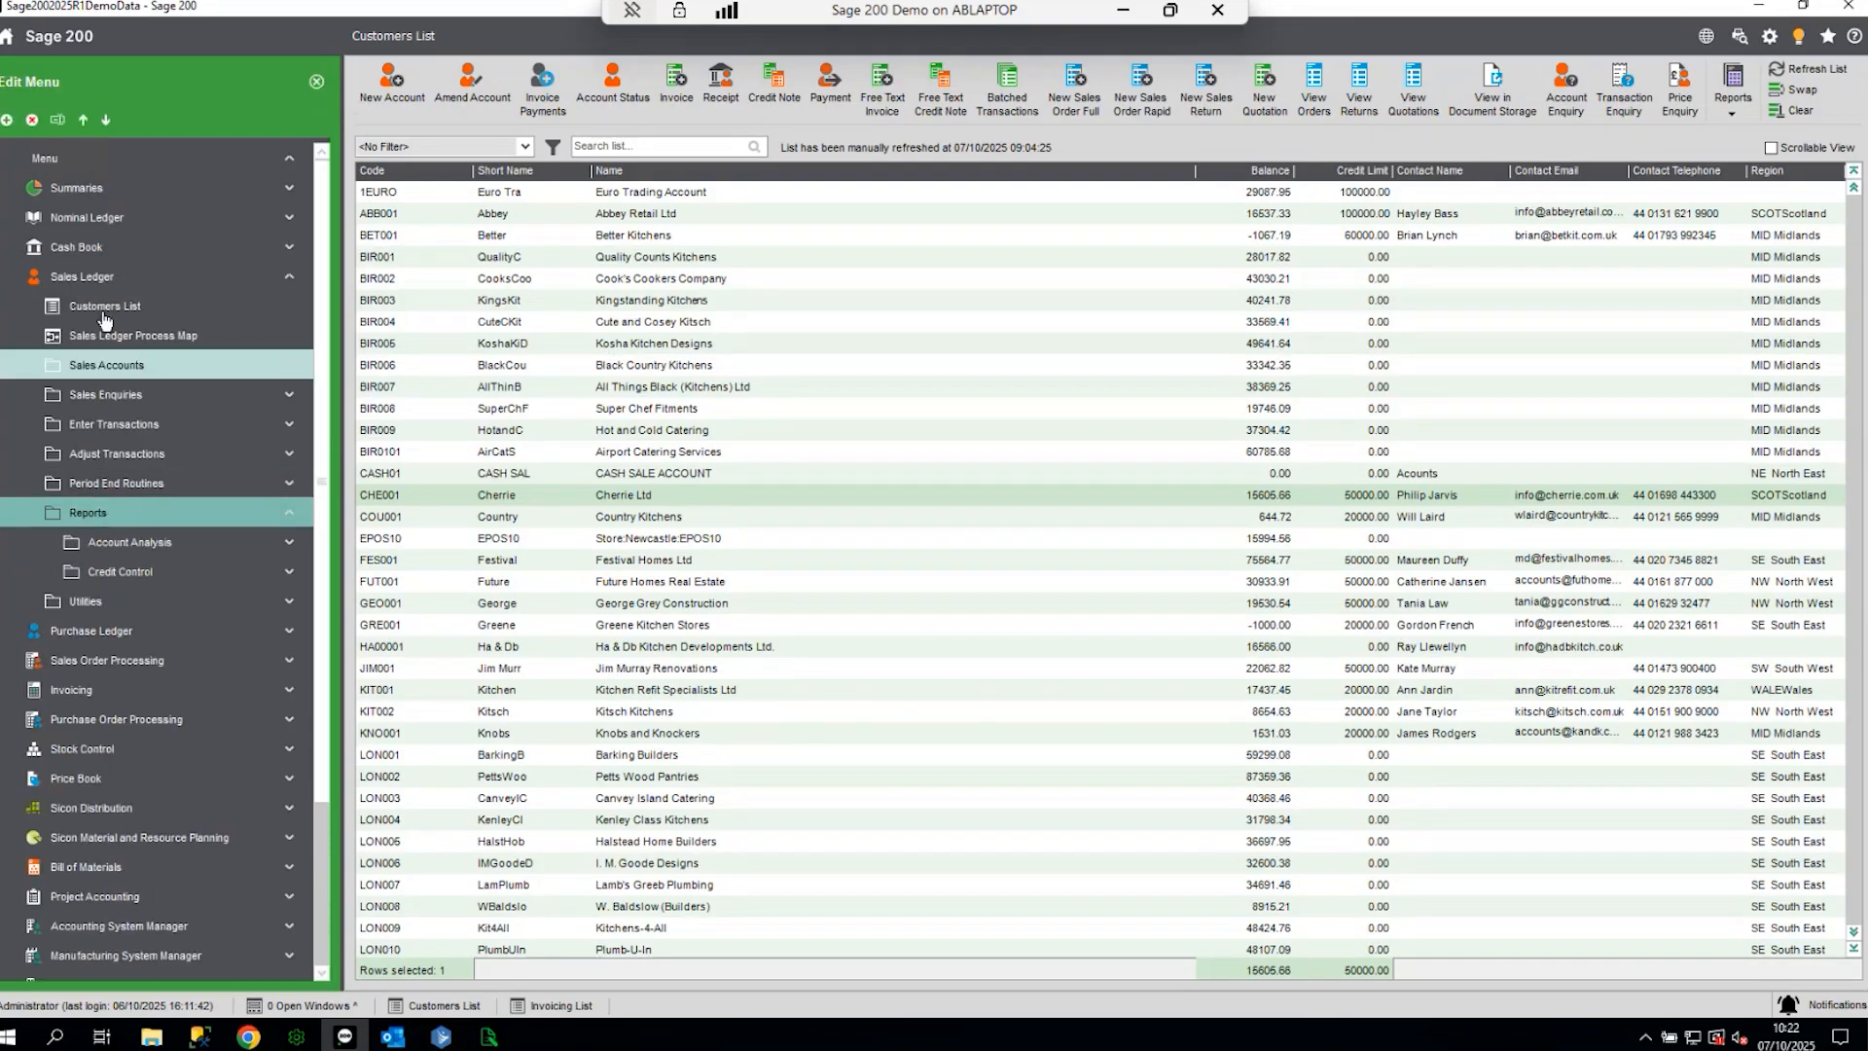
# - Add a menu item targeting Sales Ledger > Reporting > Average days to pay invoices, then stop editing
pyautogui.click(5, 121)
pyautogui.click(40, 167)
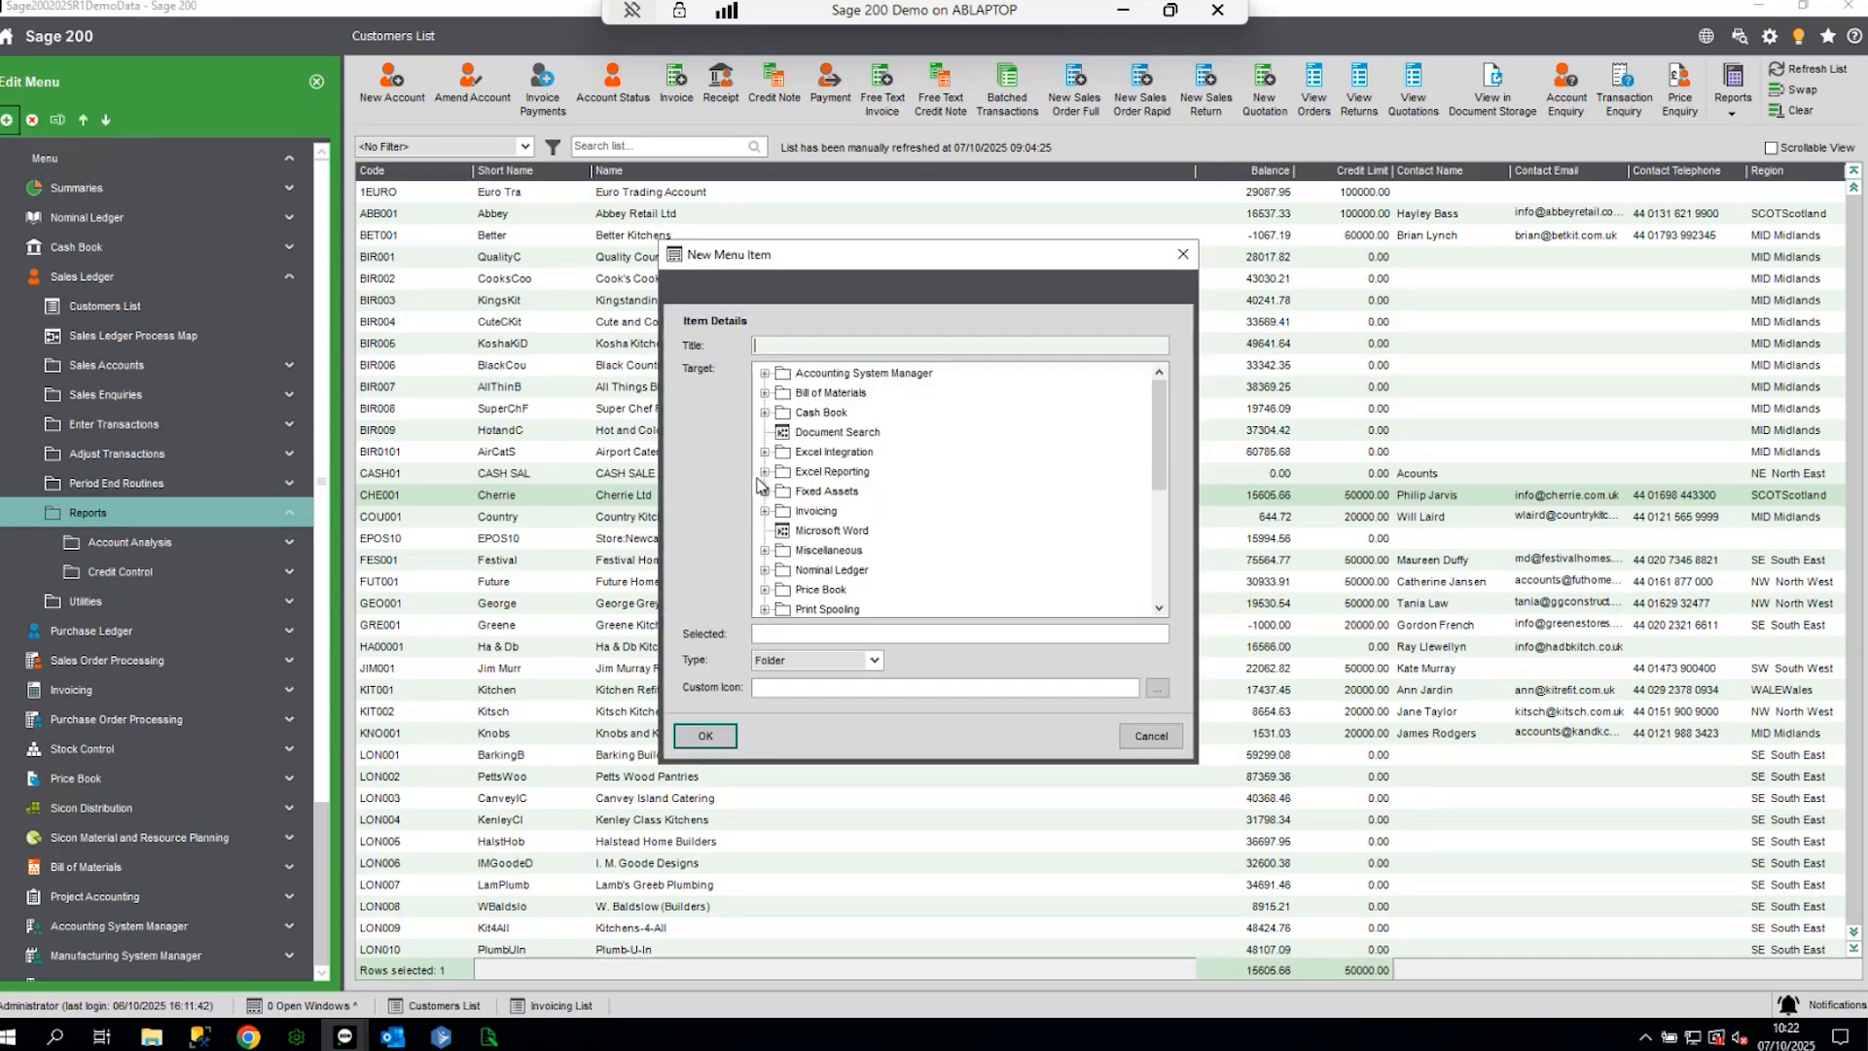
pyautogui.scroll(-3, 799, 438)
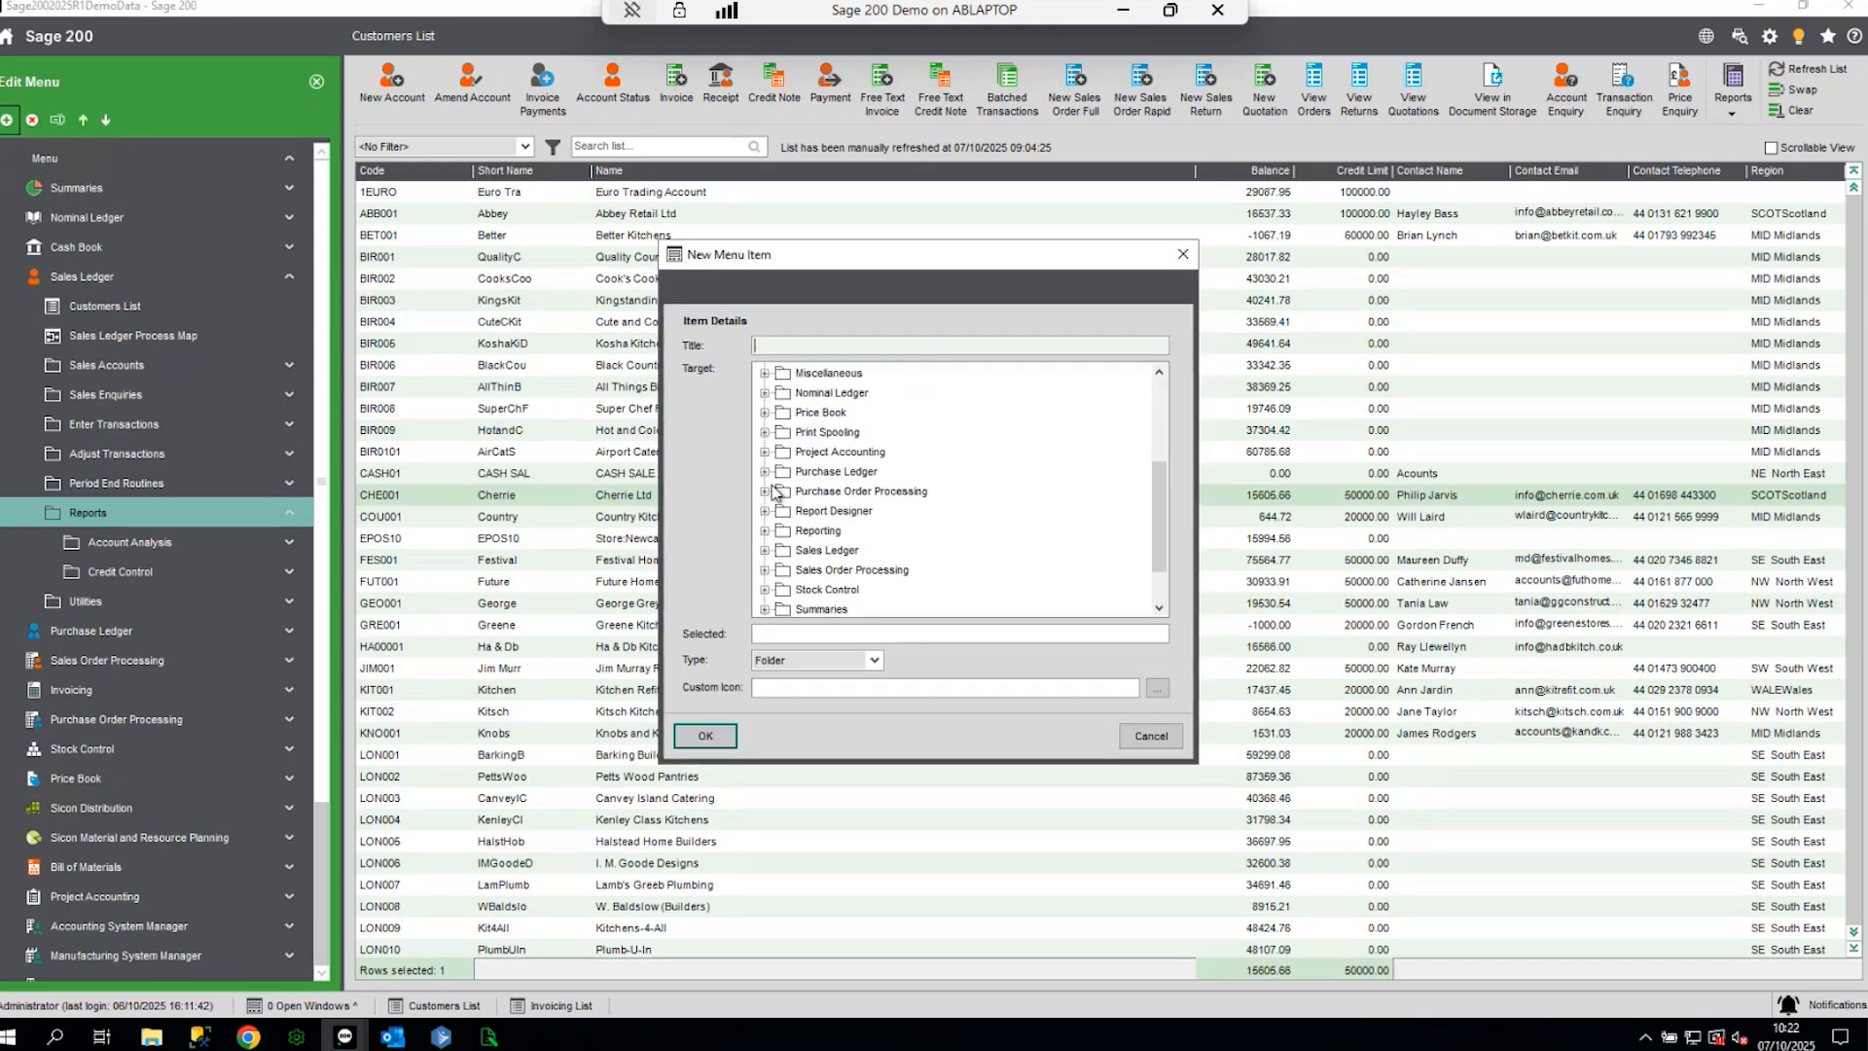
pyautogui.click(765, 550)
pyautogui.click(784, 590)
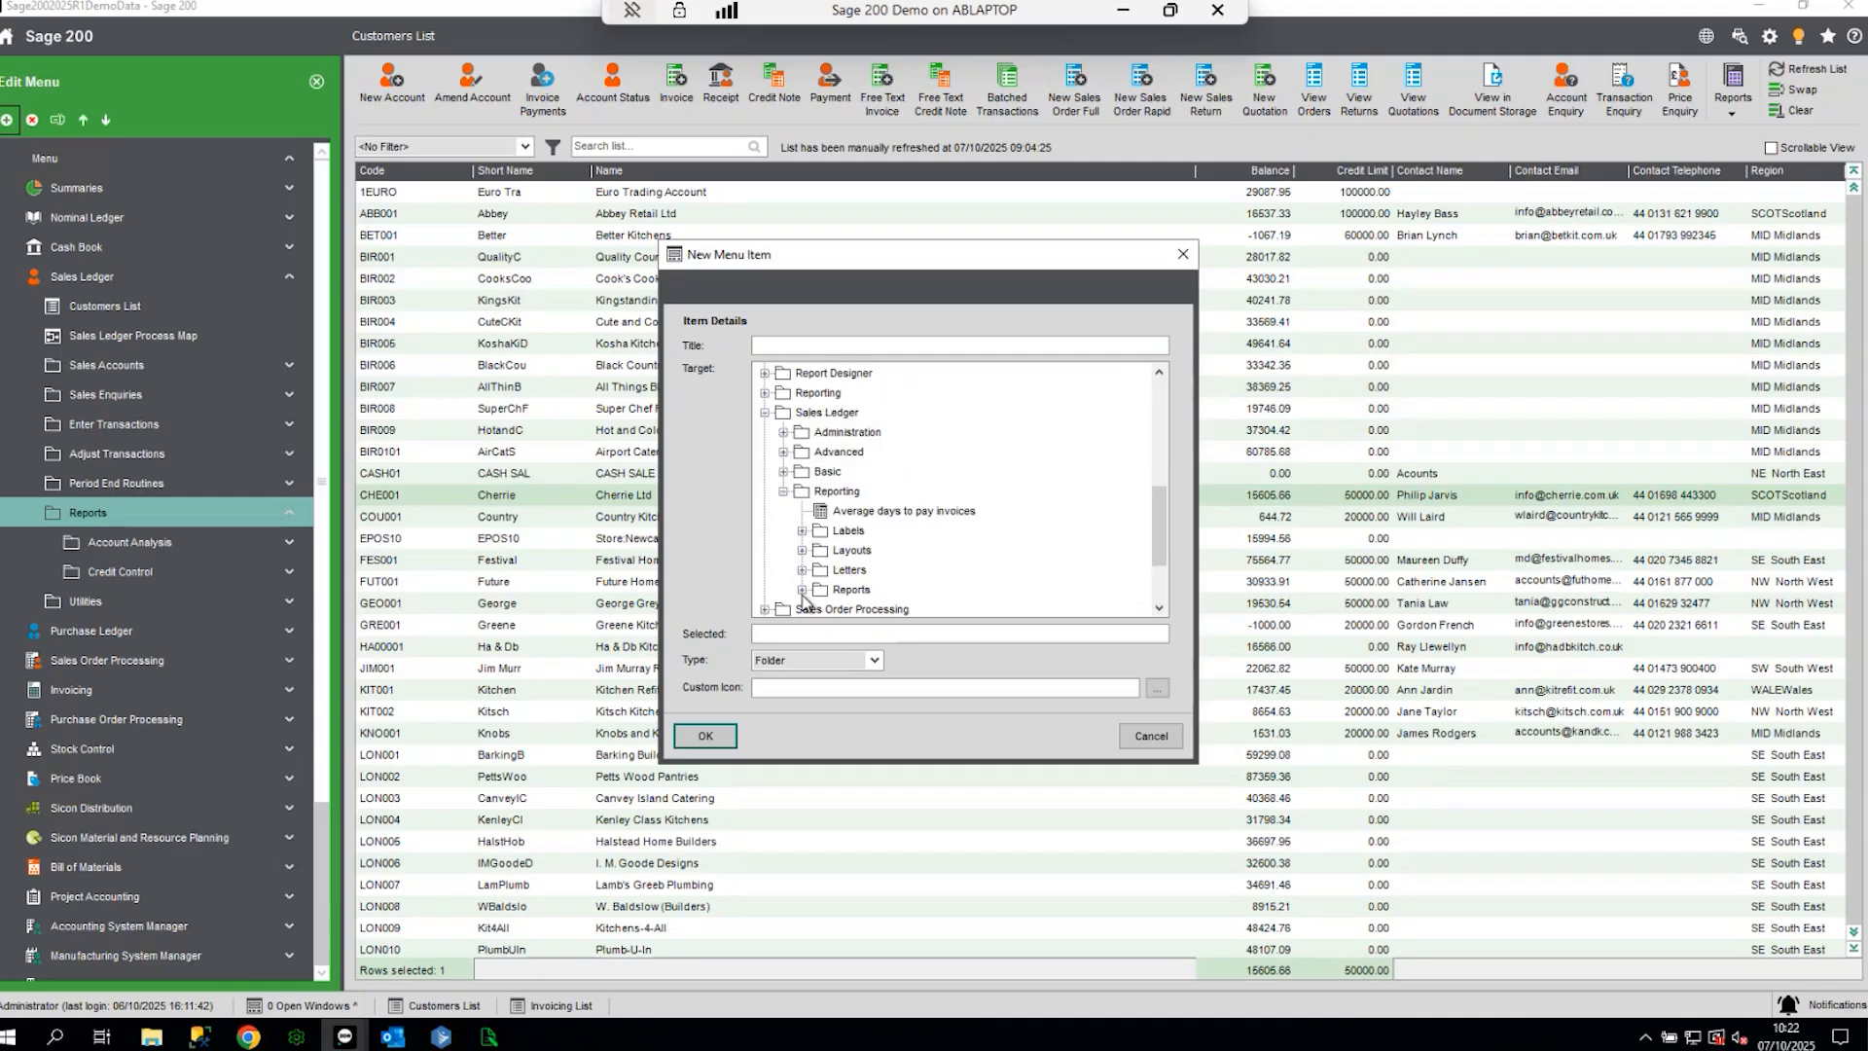
pyautogui.click(864, 514)
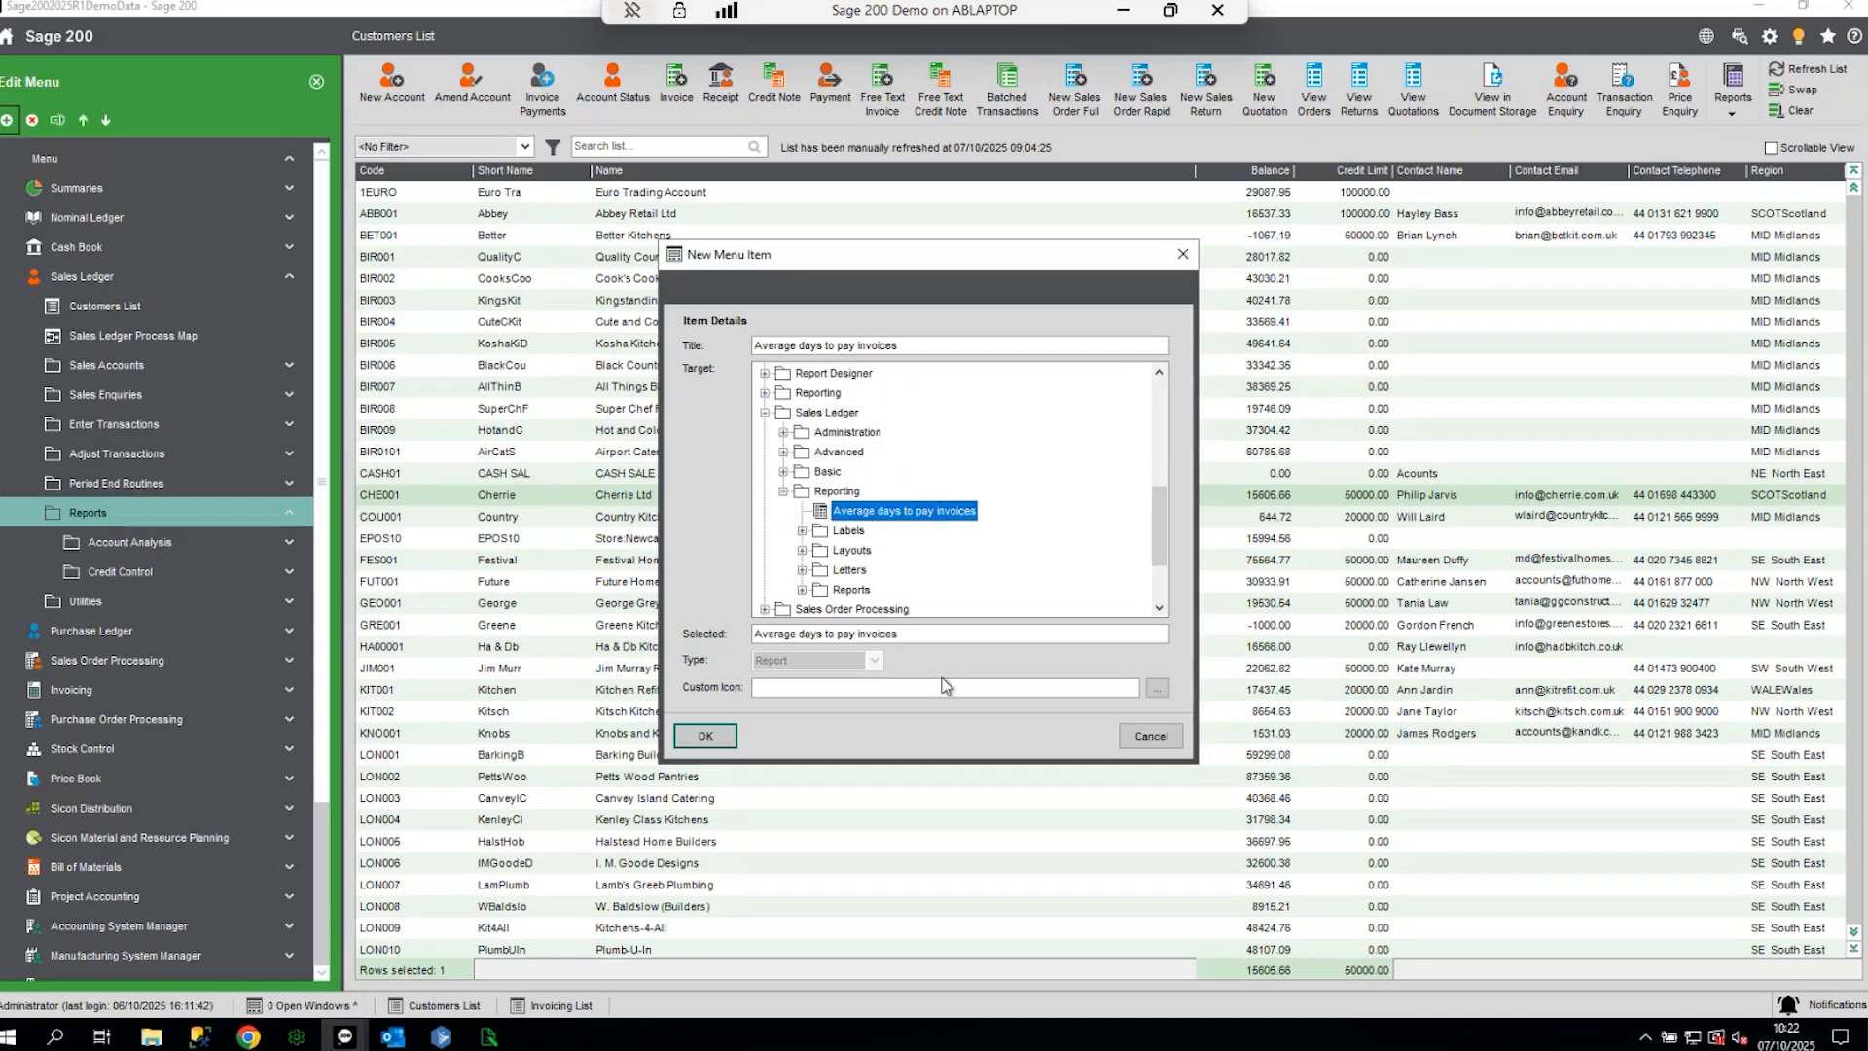
pyautogui.click(705, 735)
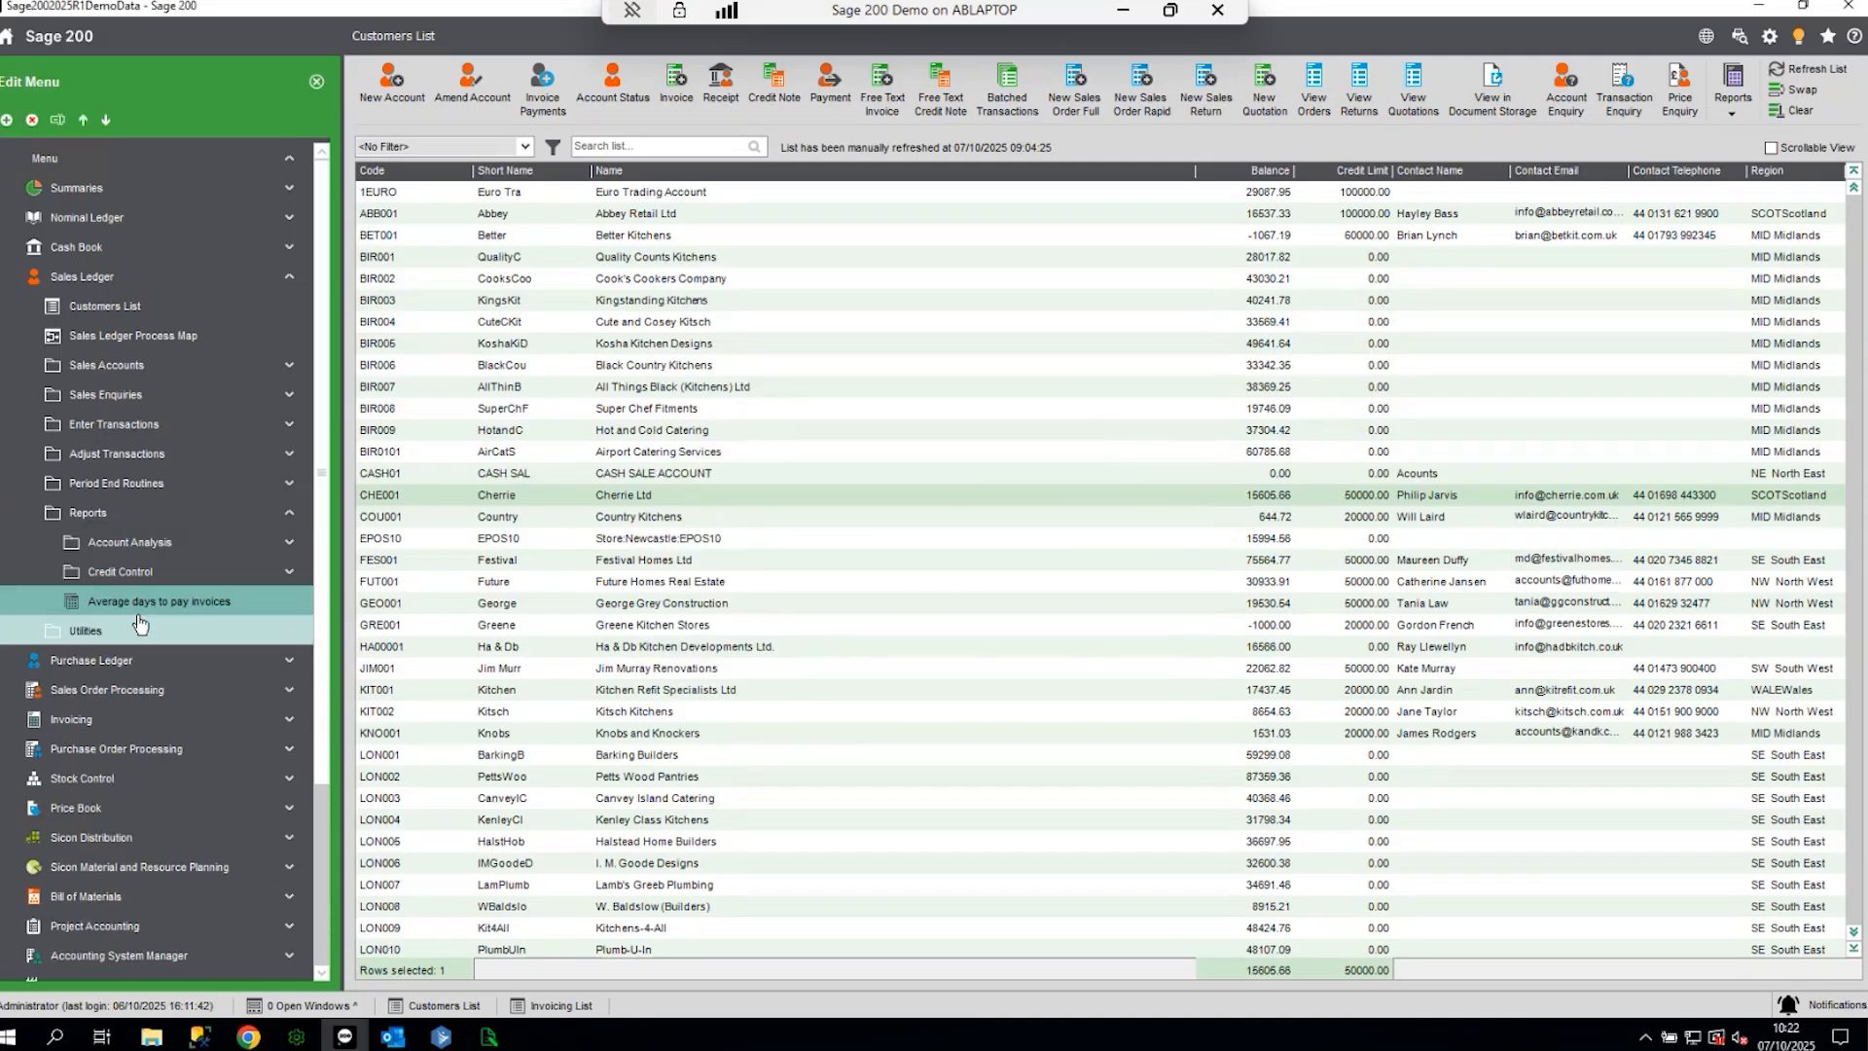
pyautogui.click(316, 81)
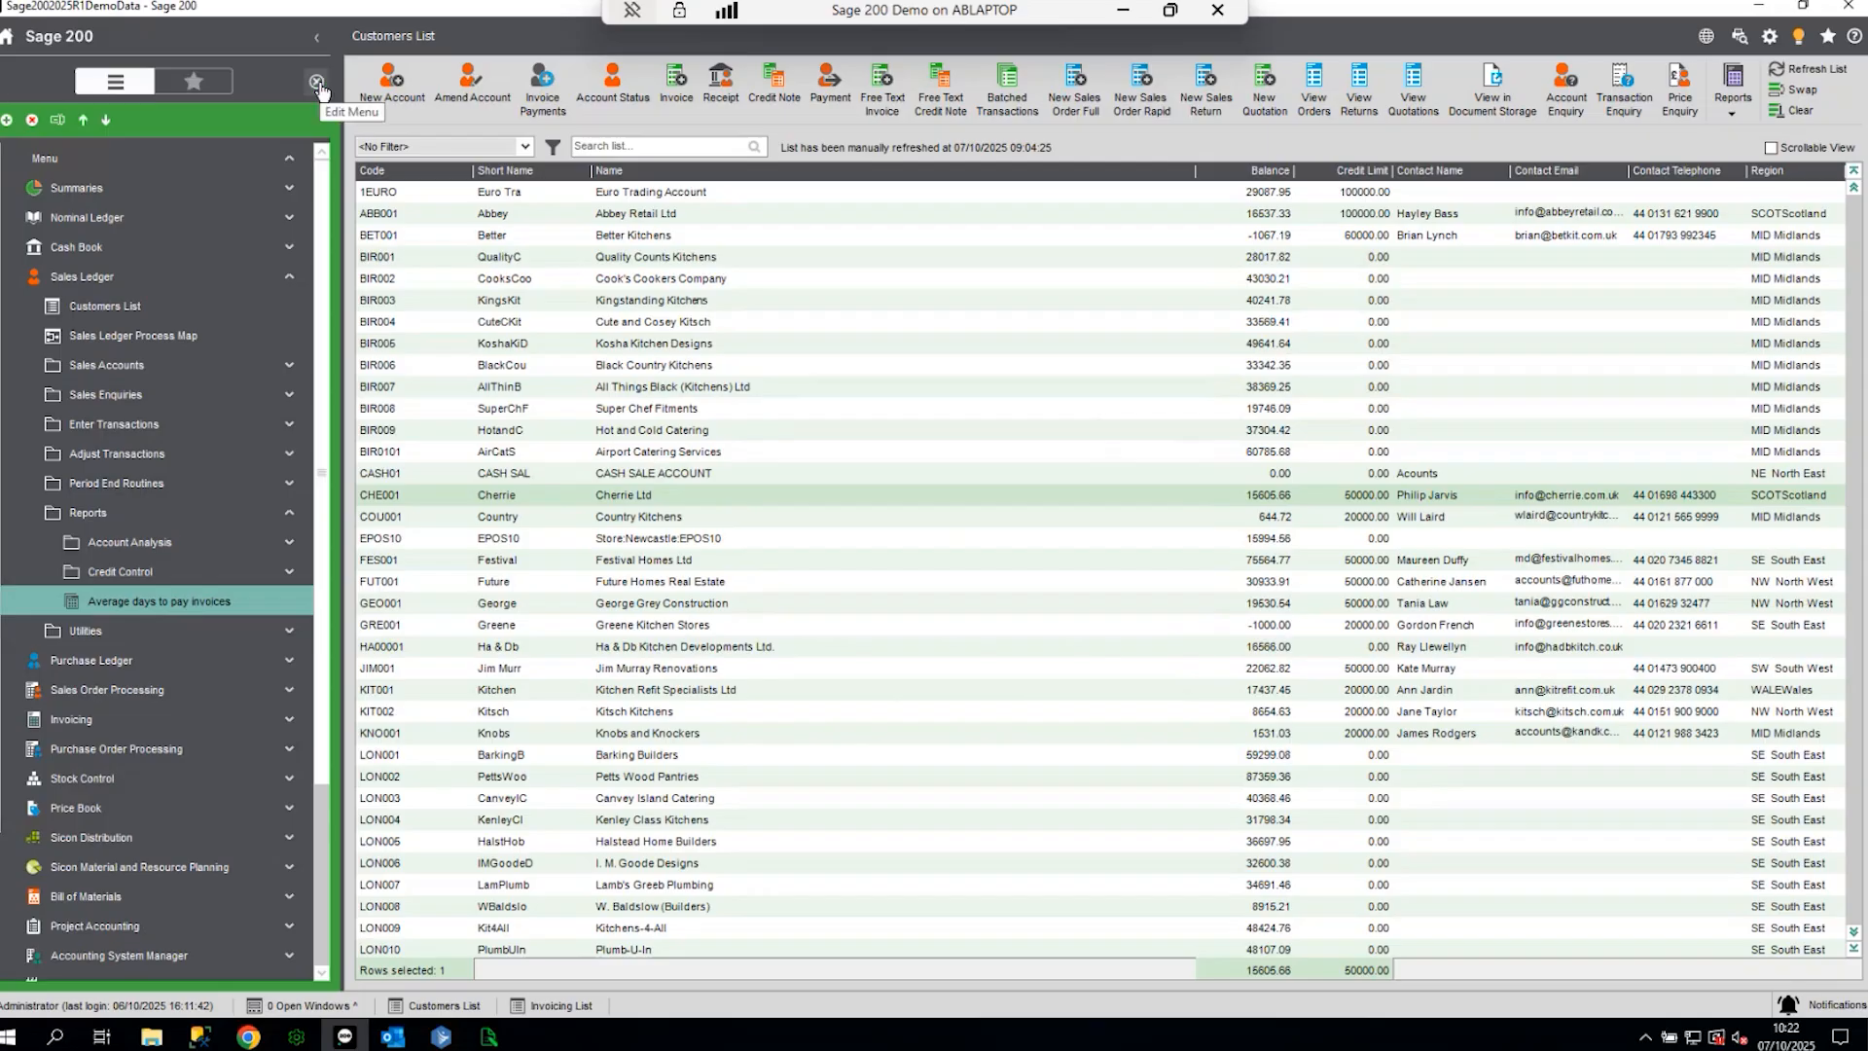
# - Launch Sales Ledger > Reports > Average days to pay invoices and dismiss the no-permissions message
pyautogui.click(93, 242)
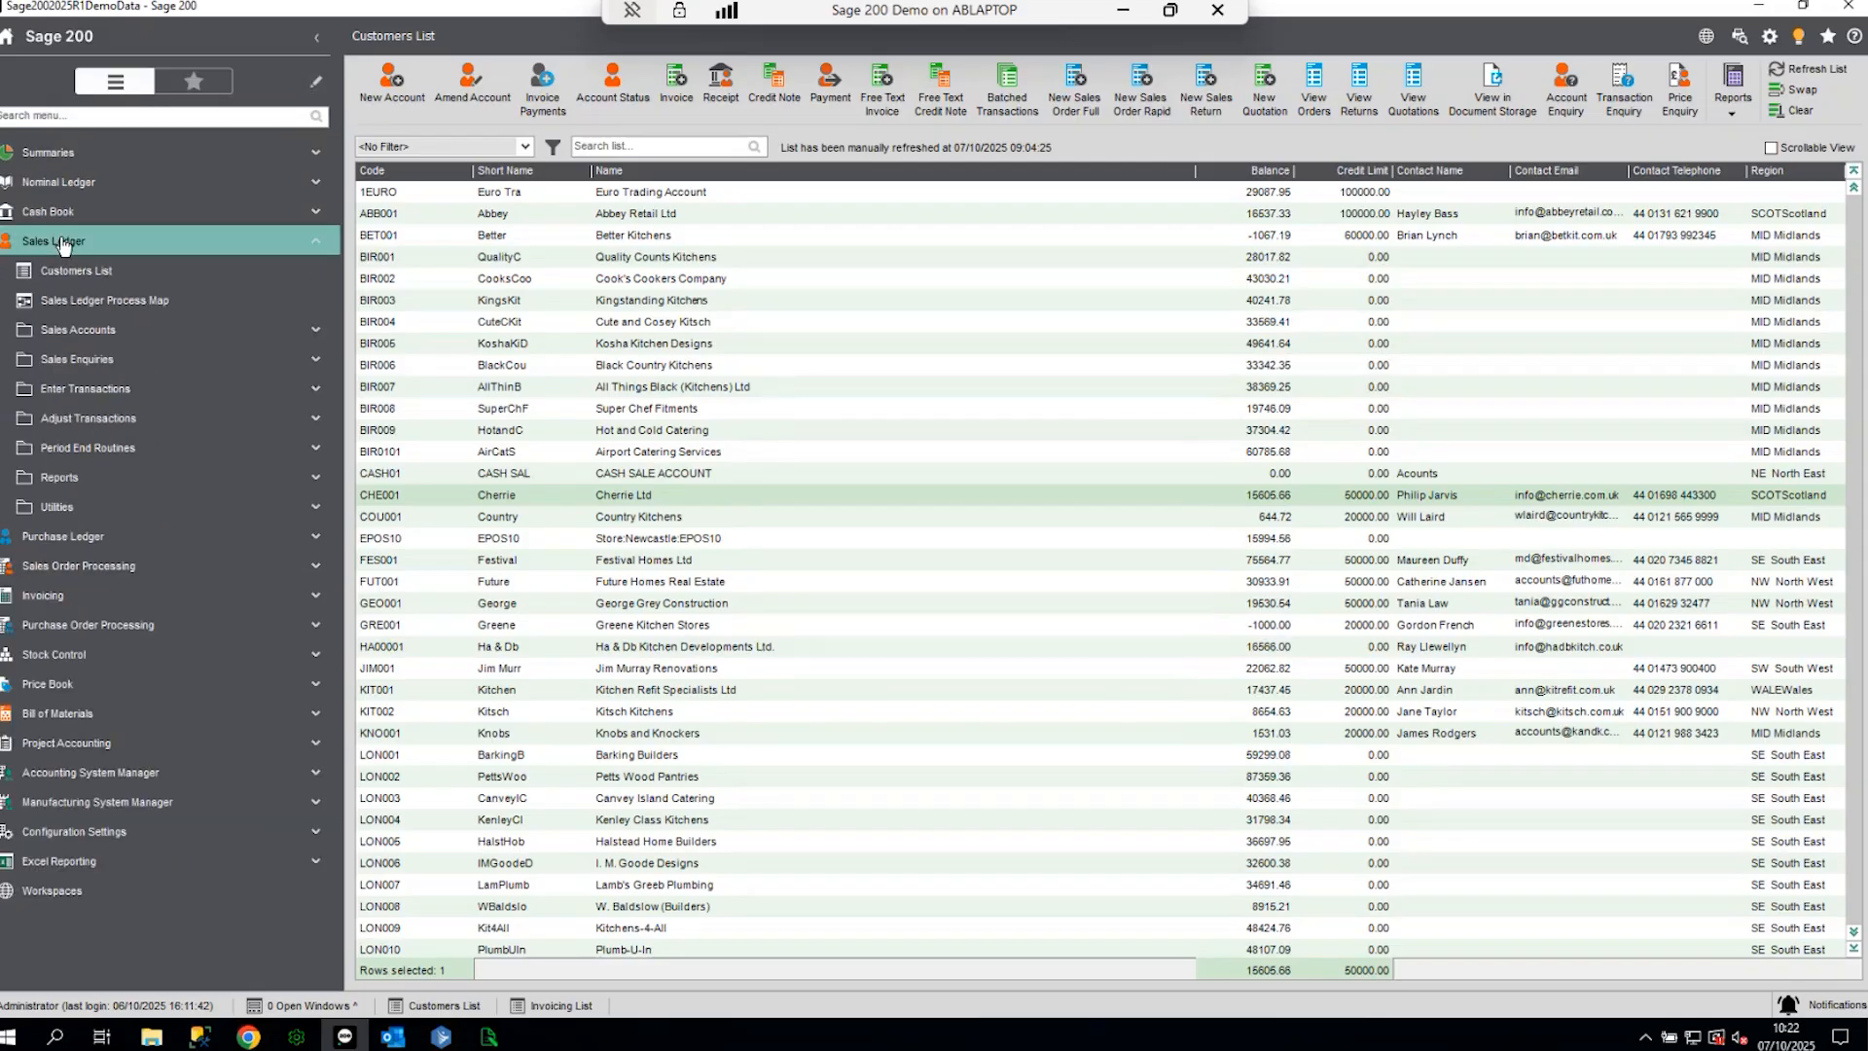
pyautogui.click(84, 496)
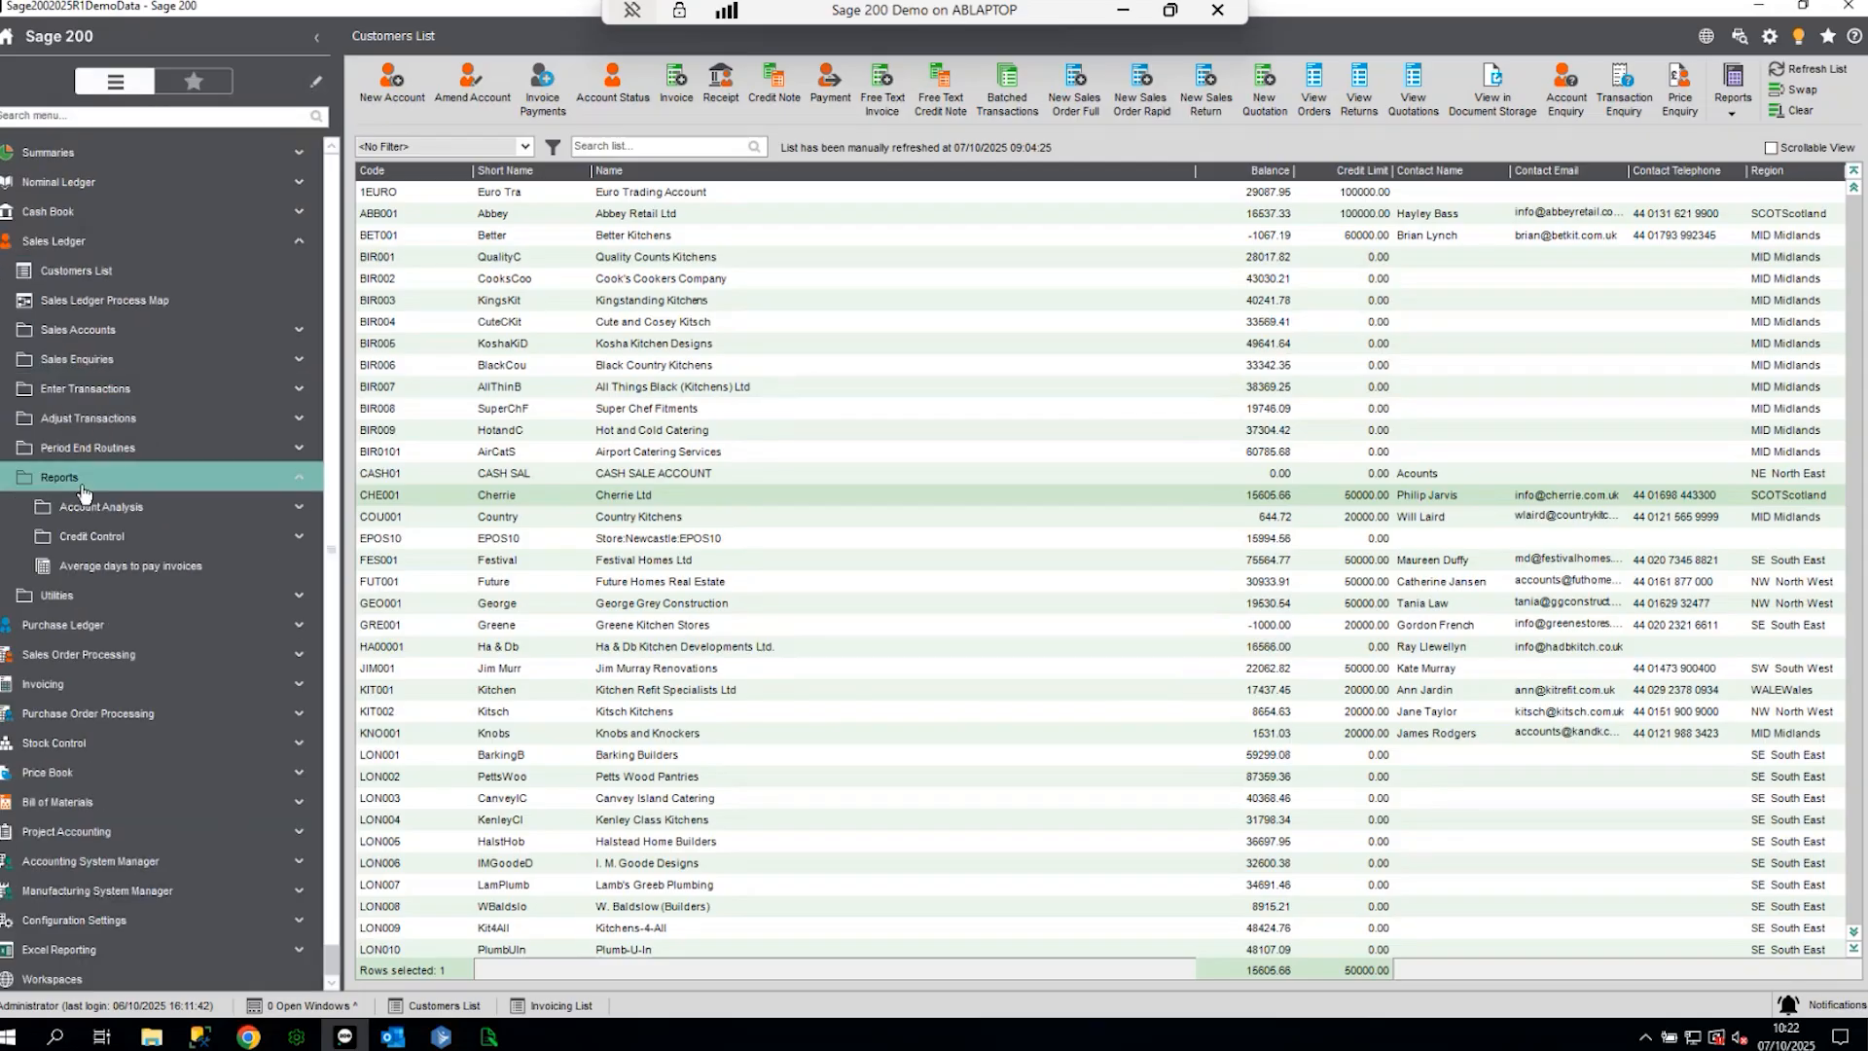
pyautogui.click(134, 571)
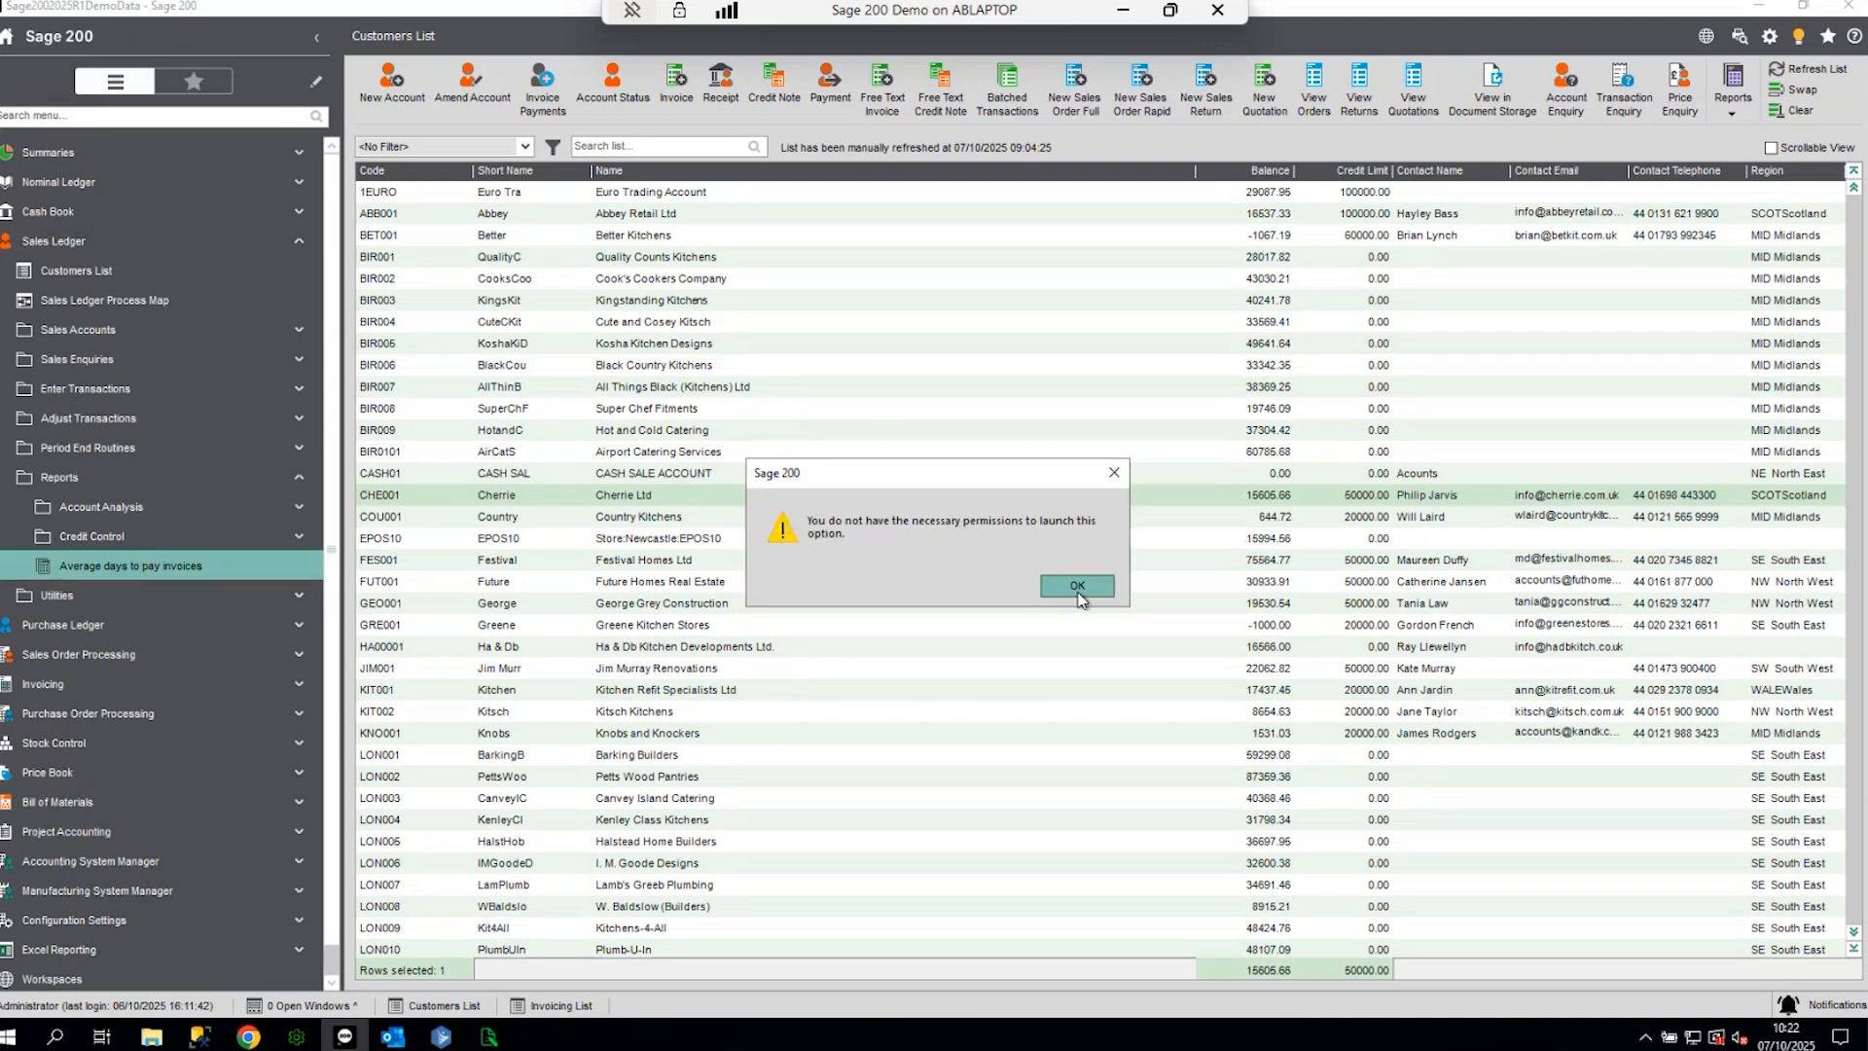
pyautogui.click(1078, 586)
# - Close Sage 200 and Sage 200 System Administration
pyautogui.click(1849, 6)
pyautogui.click(662, 455)
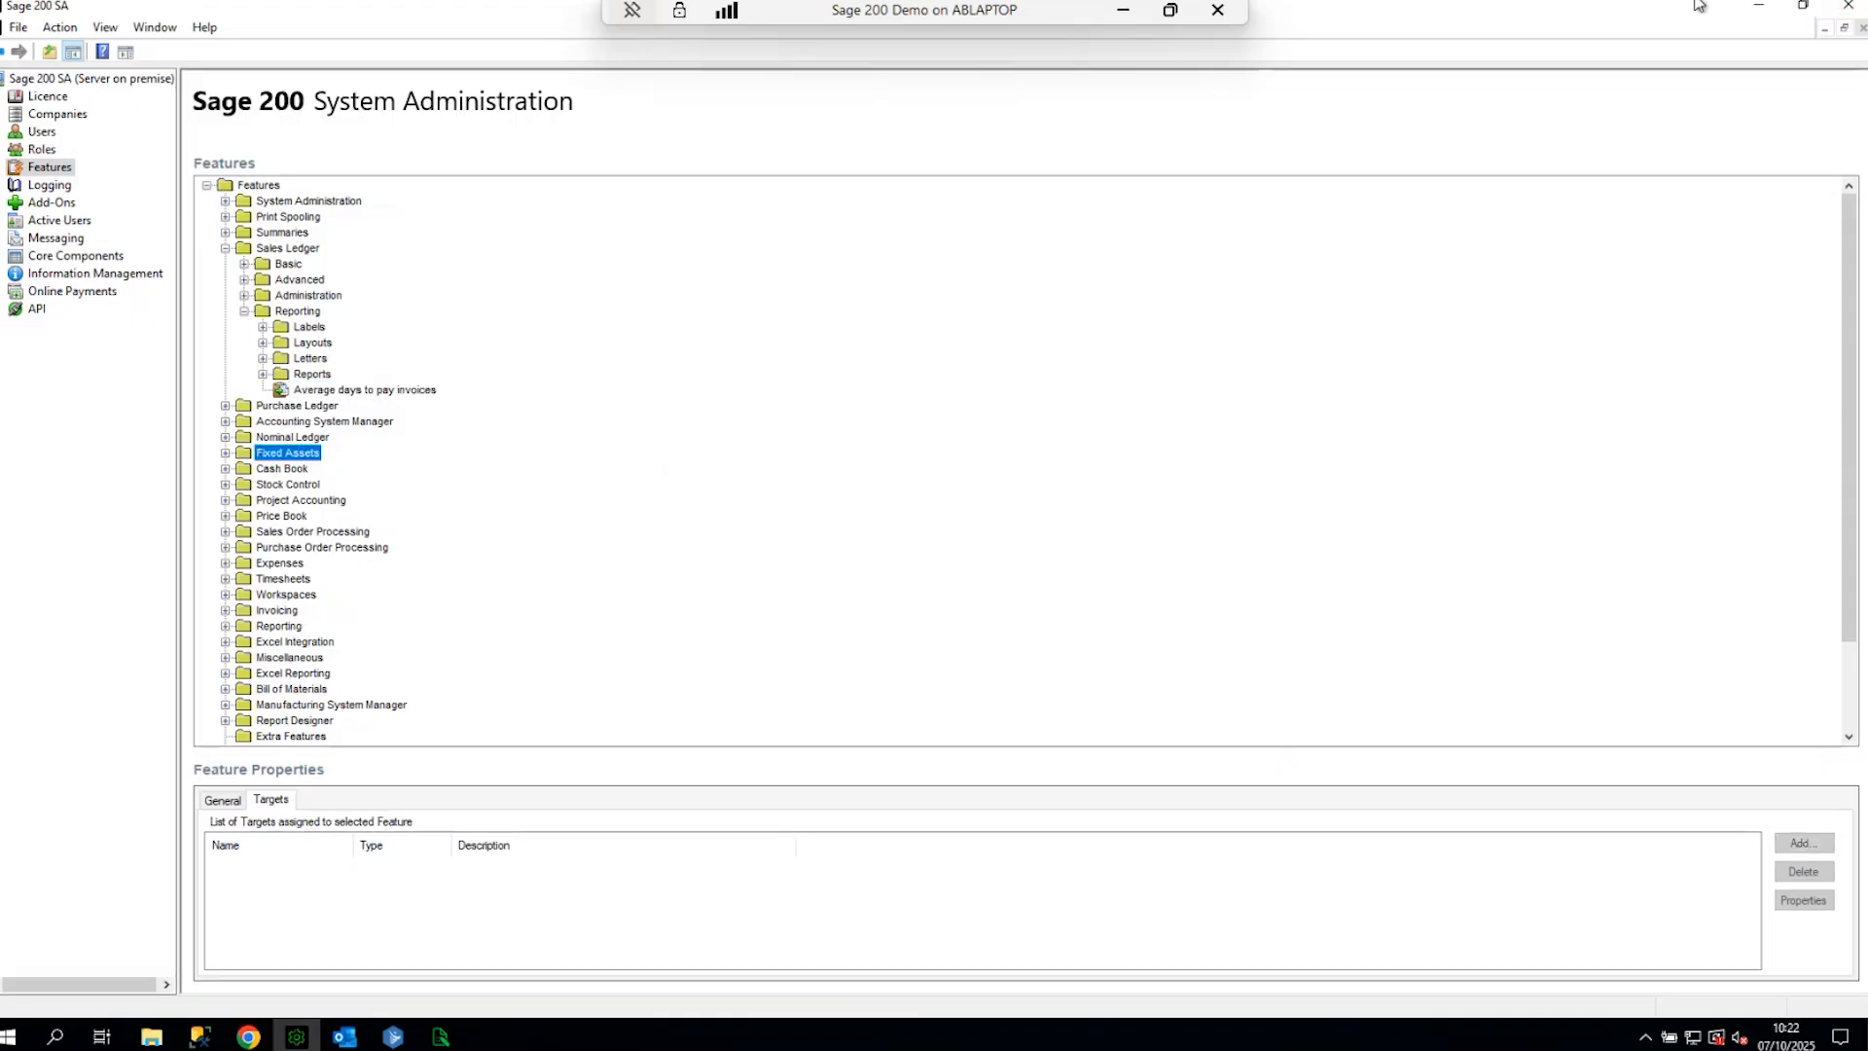
pyautogui.click(1848, 6)
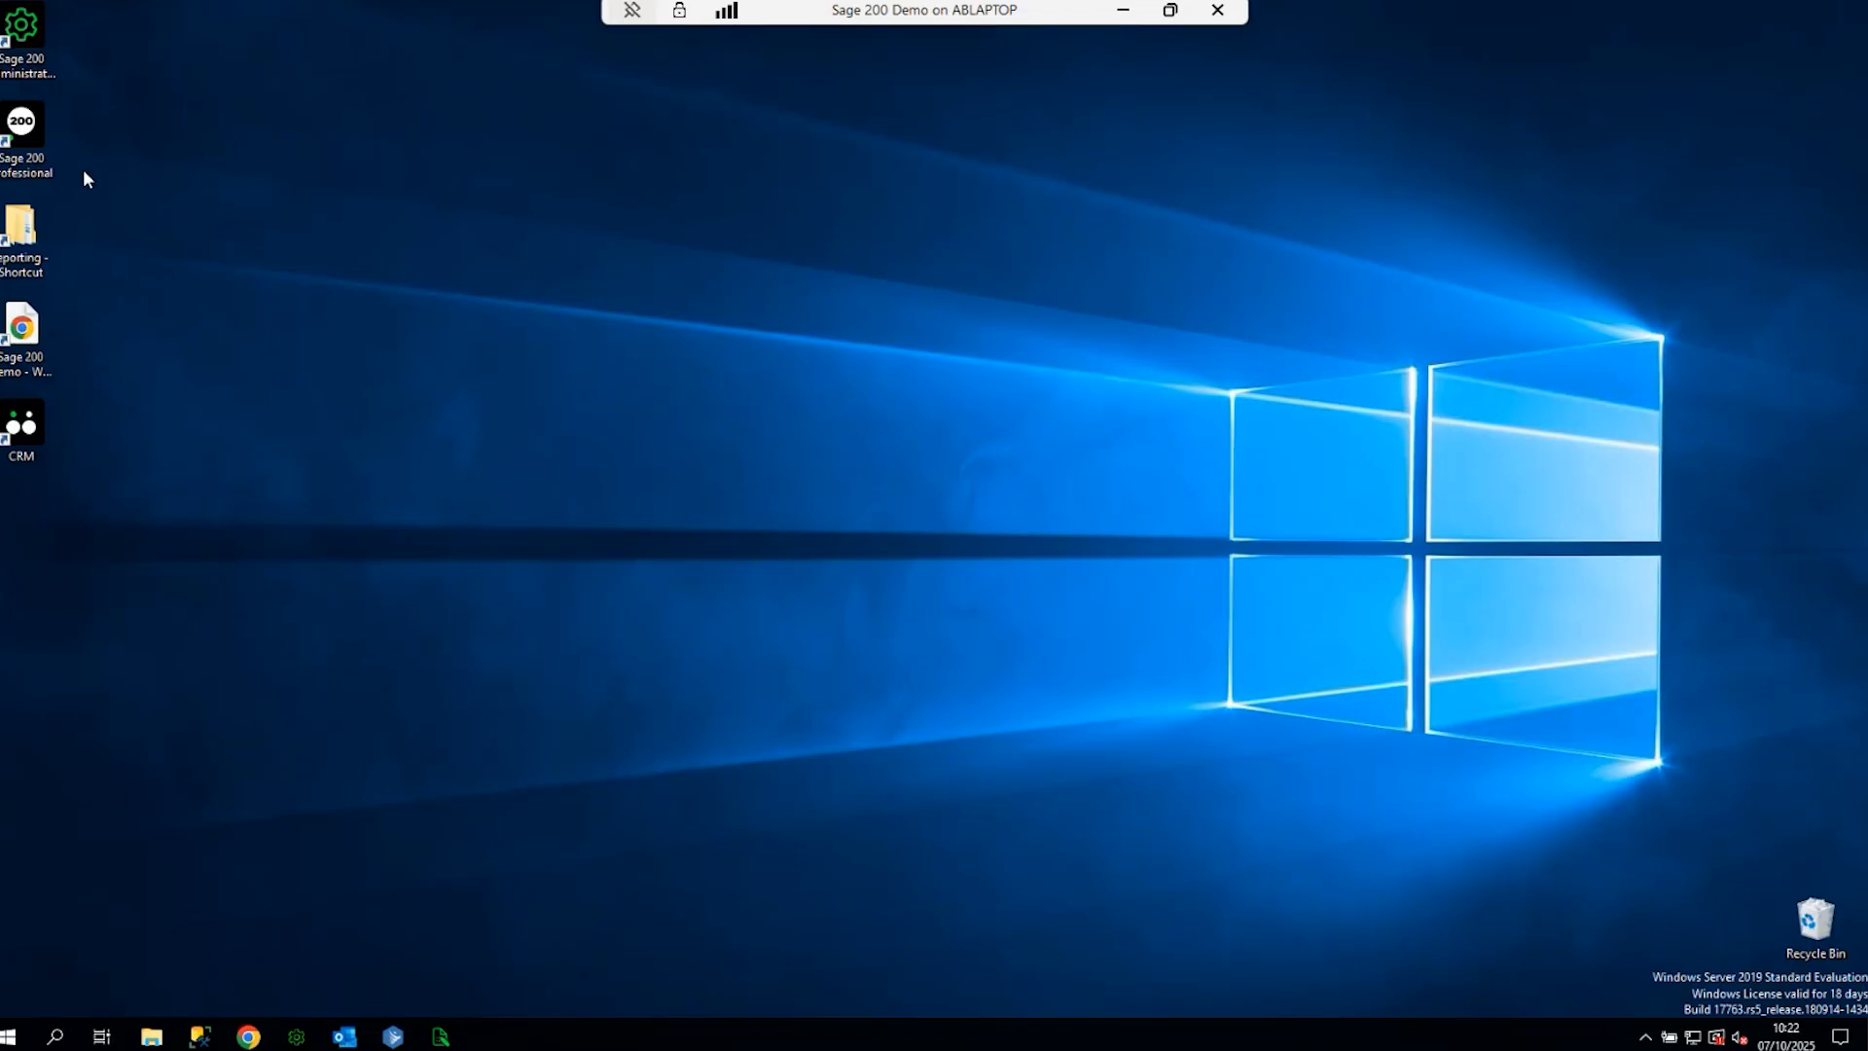
# - Relaunch Sage 200 Professional and run Average days to pay invoices with every criterion at All
pyautogui.doubleClick(45, 122)
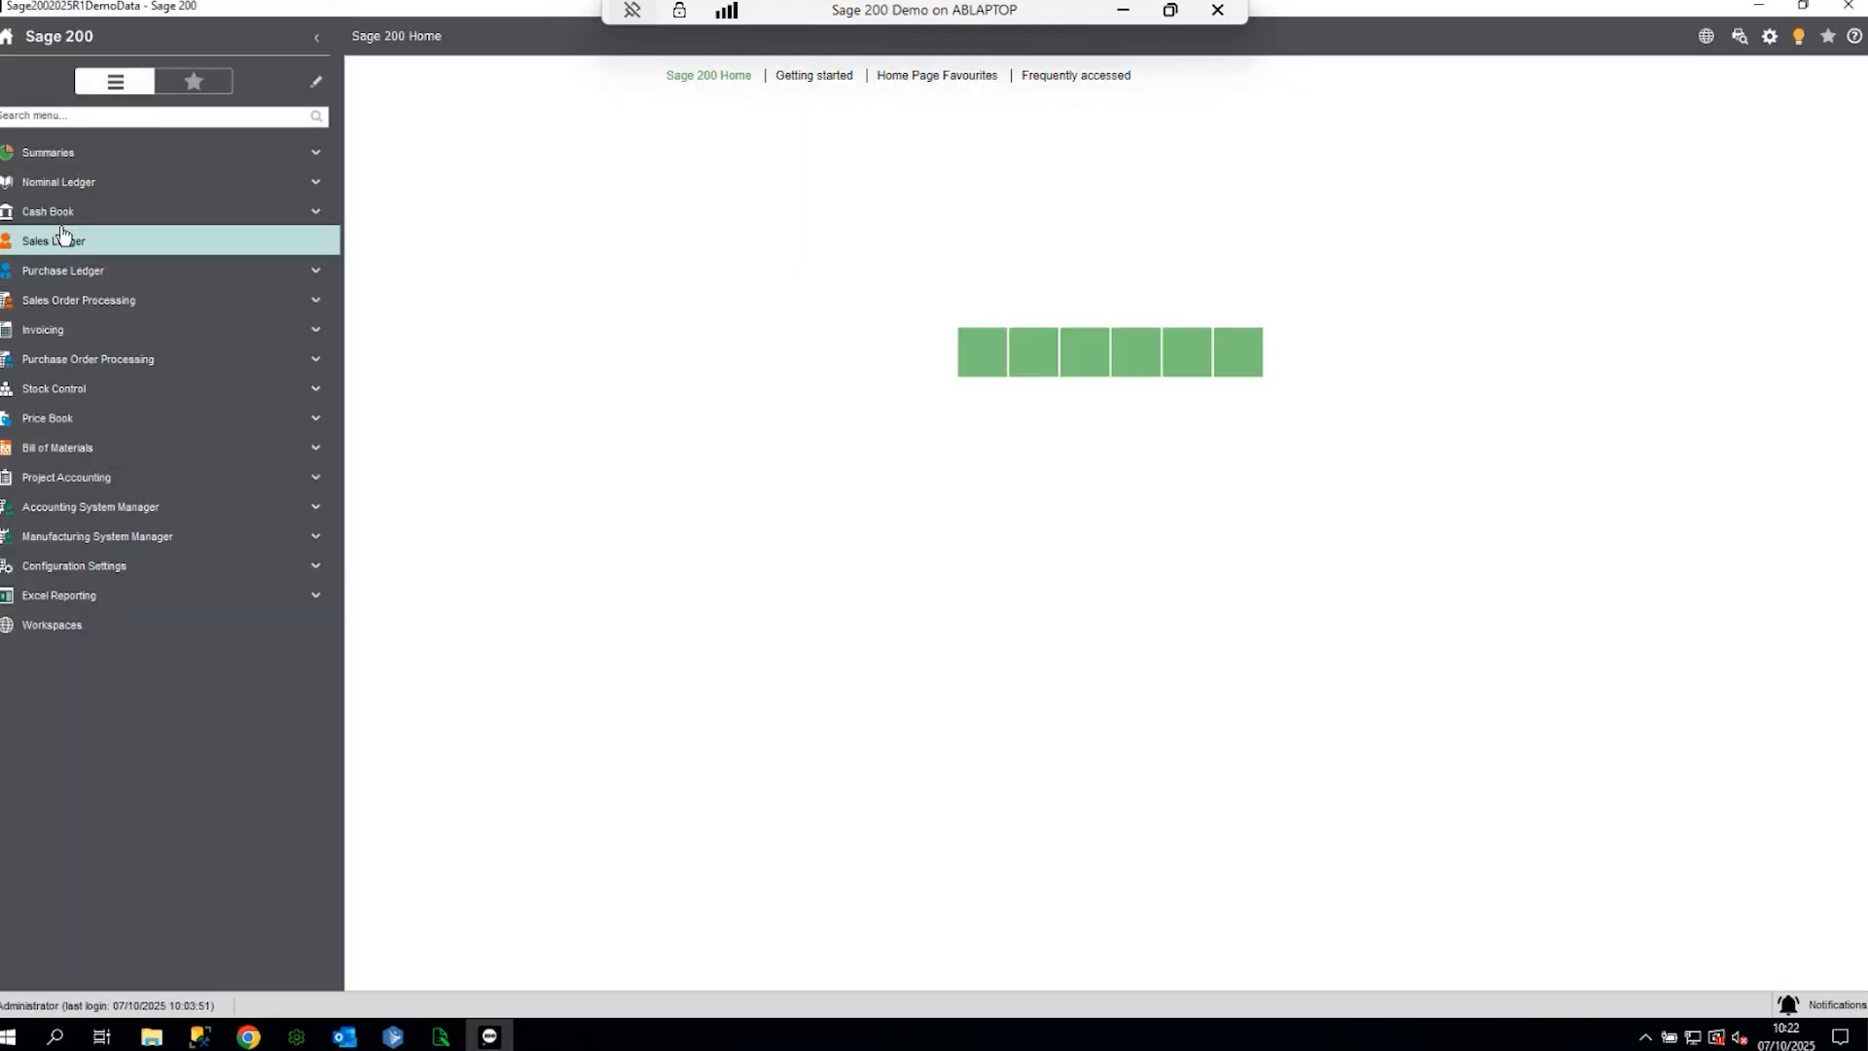
pyautogui.click(68, 240)
pyautogui.click(57, 482)
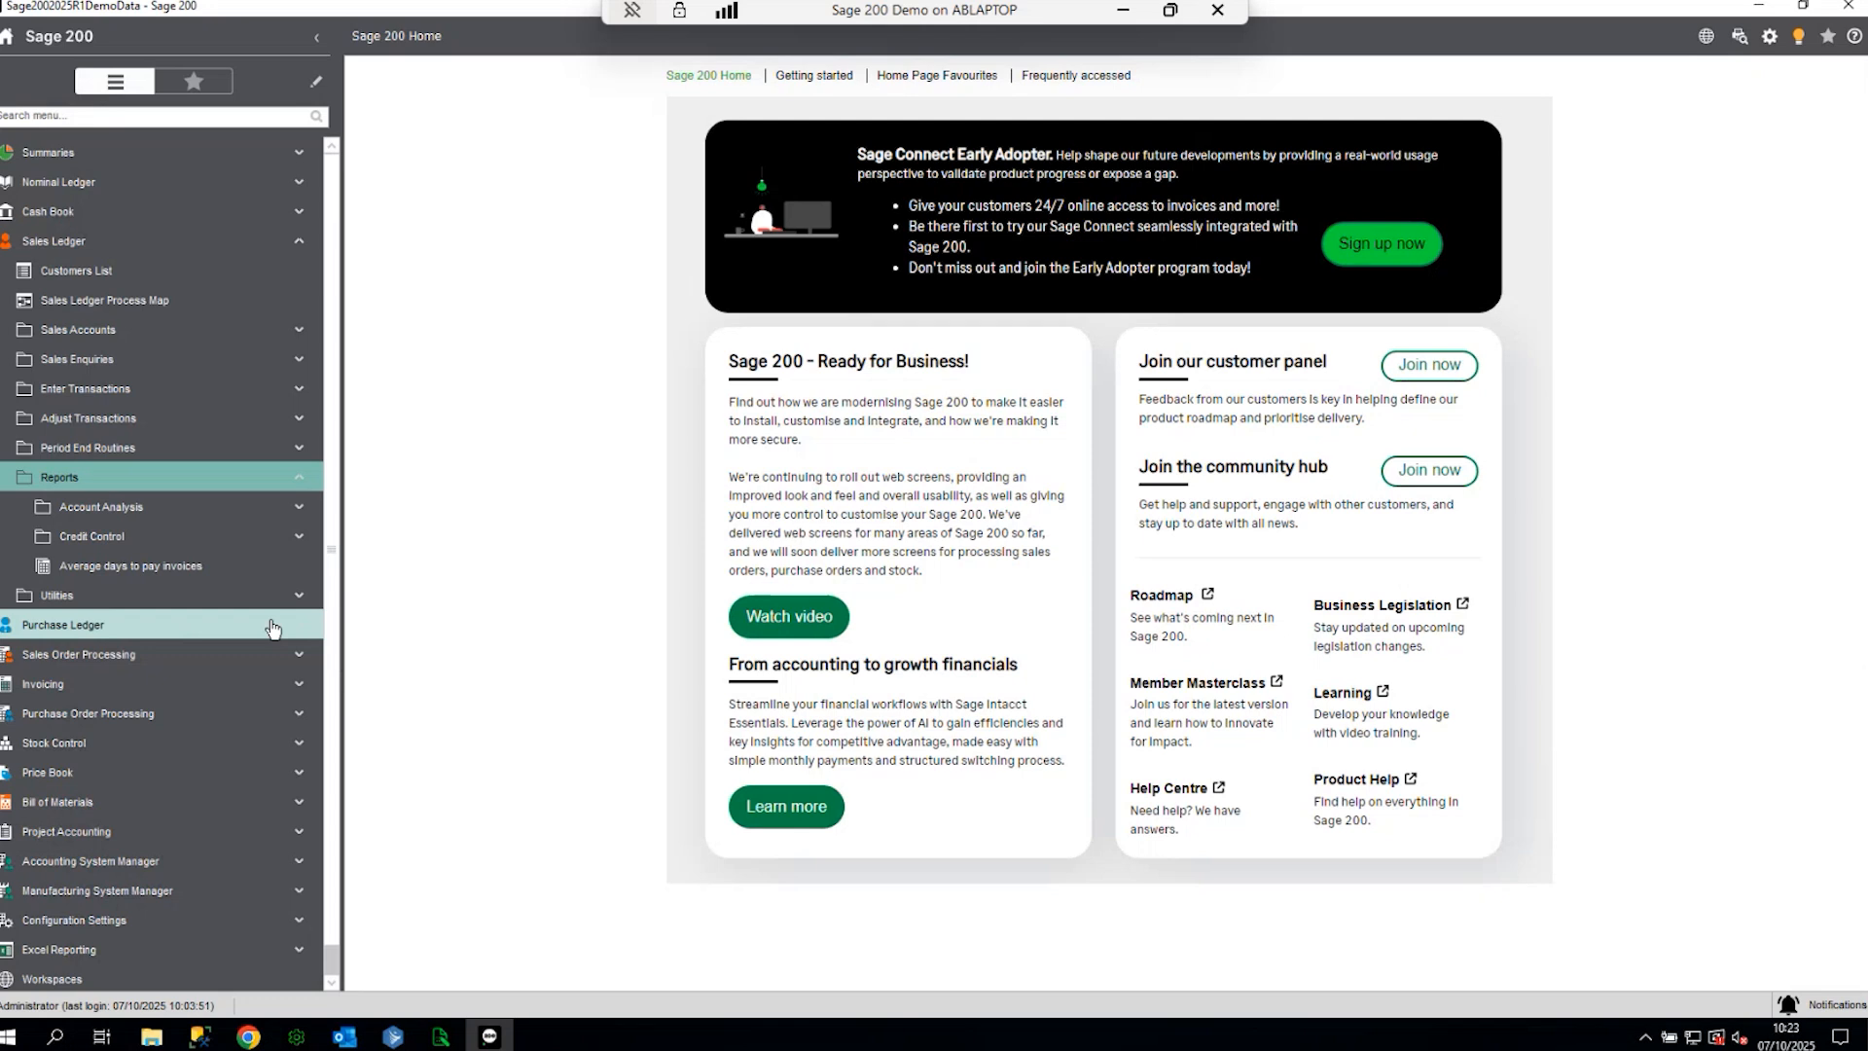
pyautogui.click(148, 566)
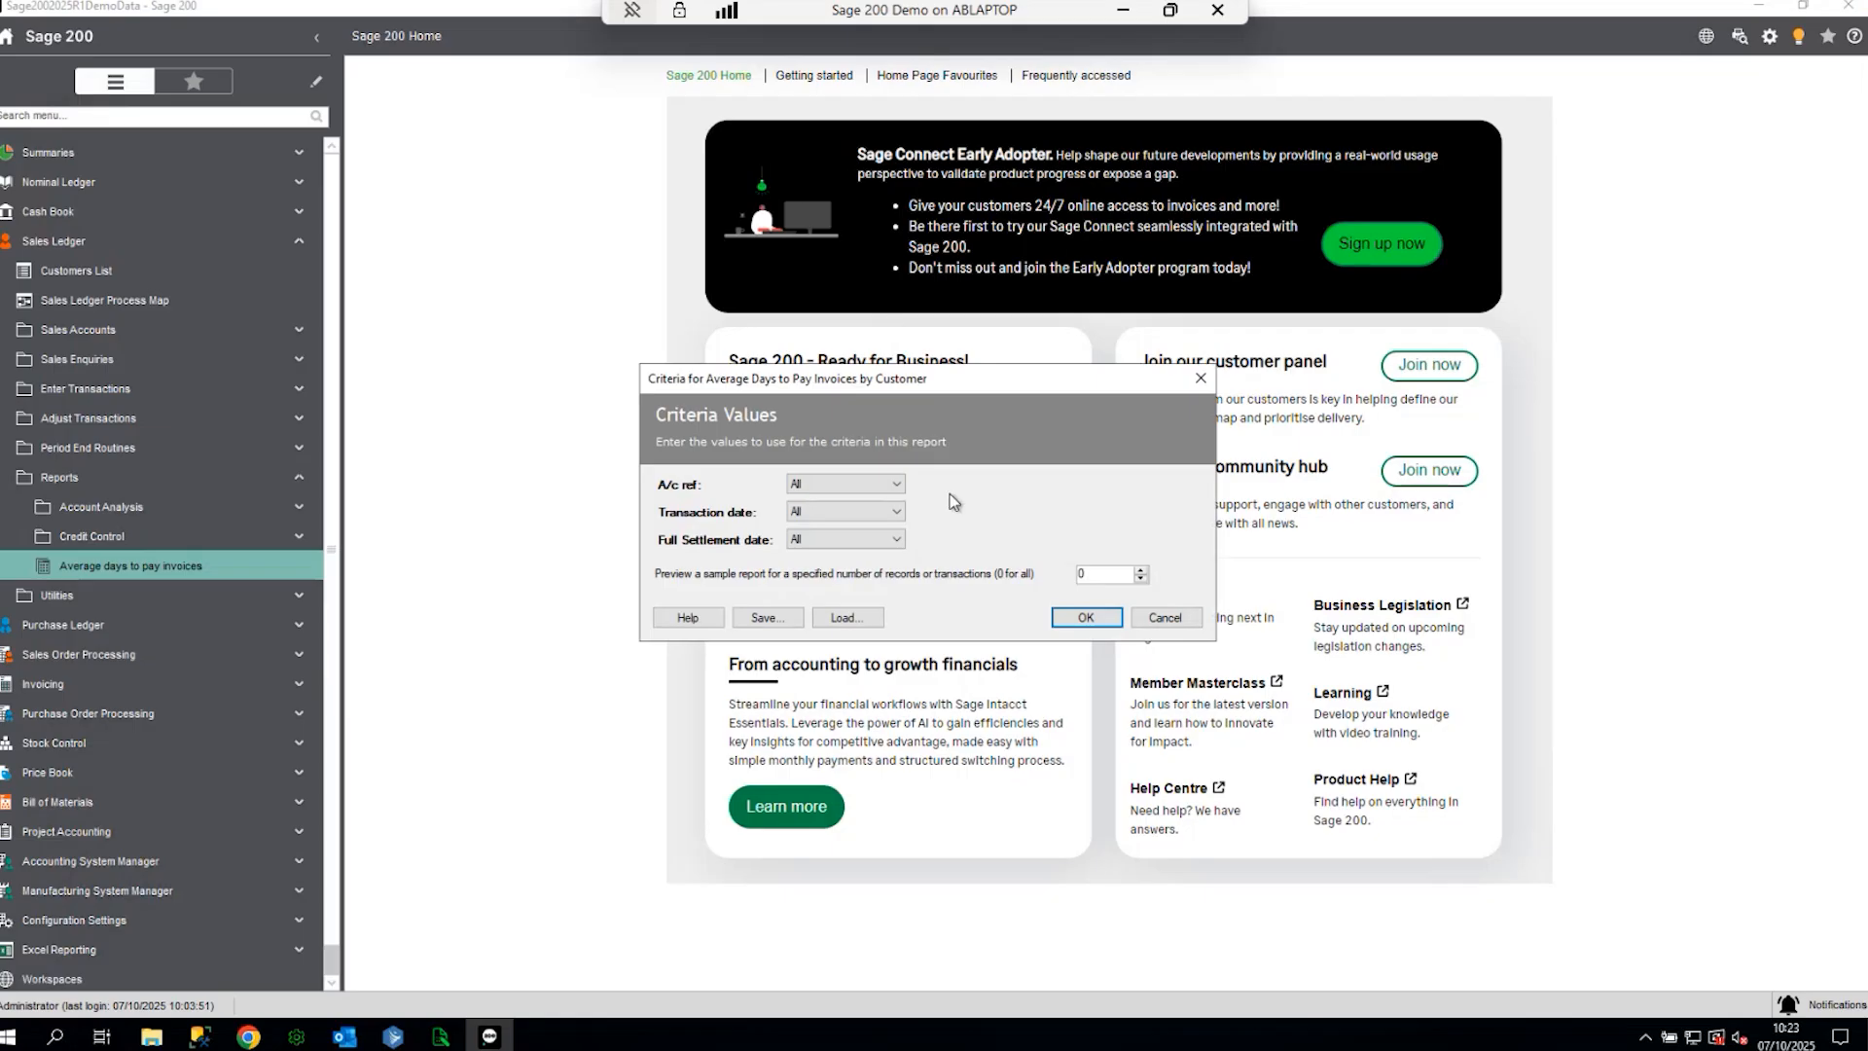
pyautogui.click(1062, 624)
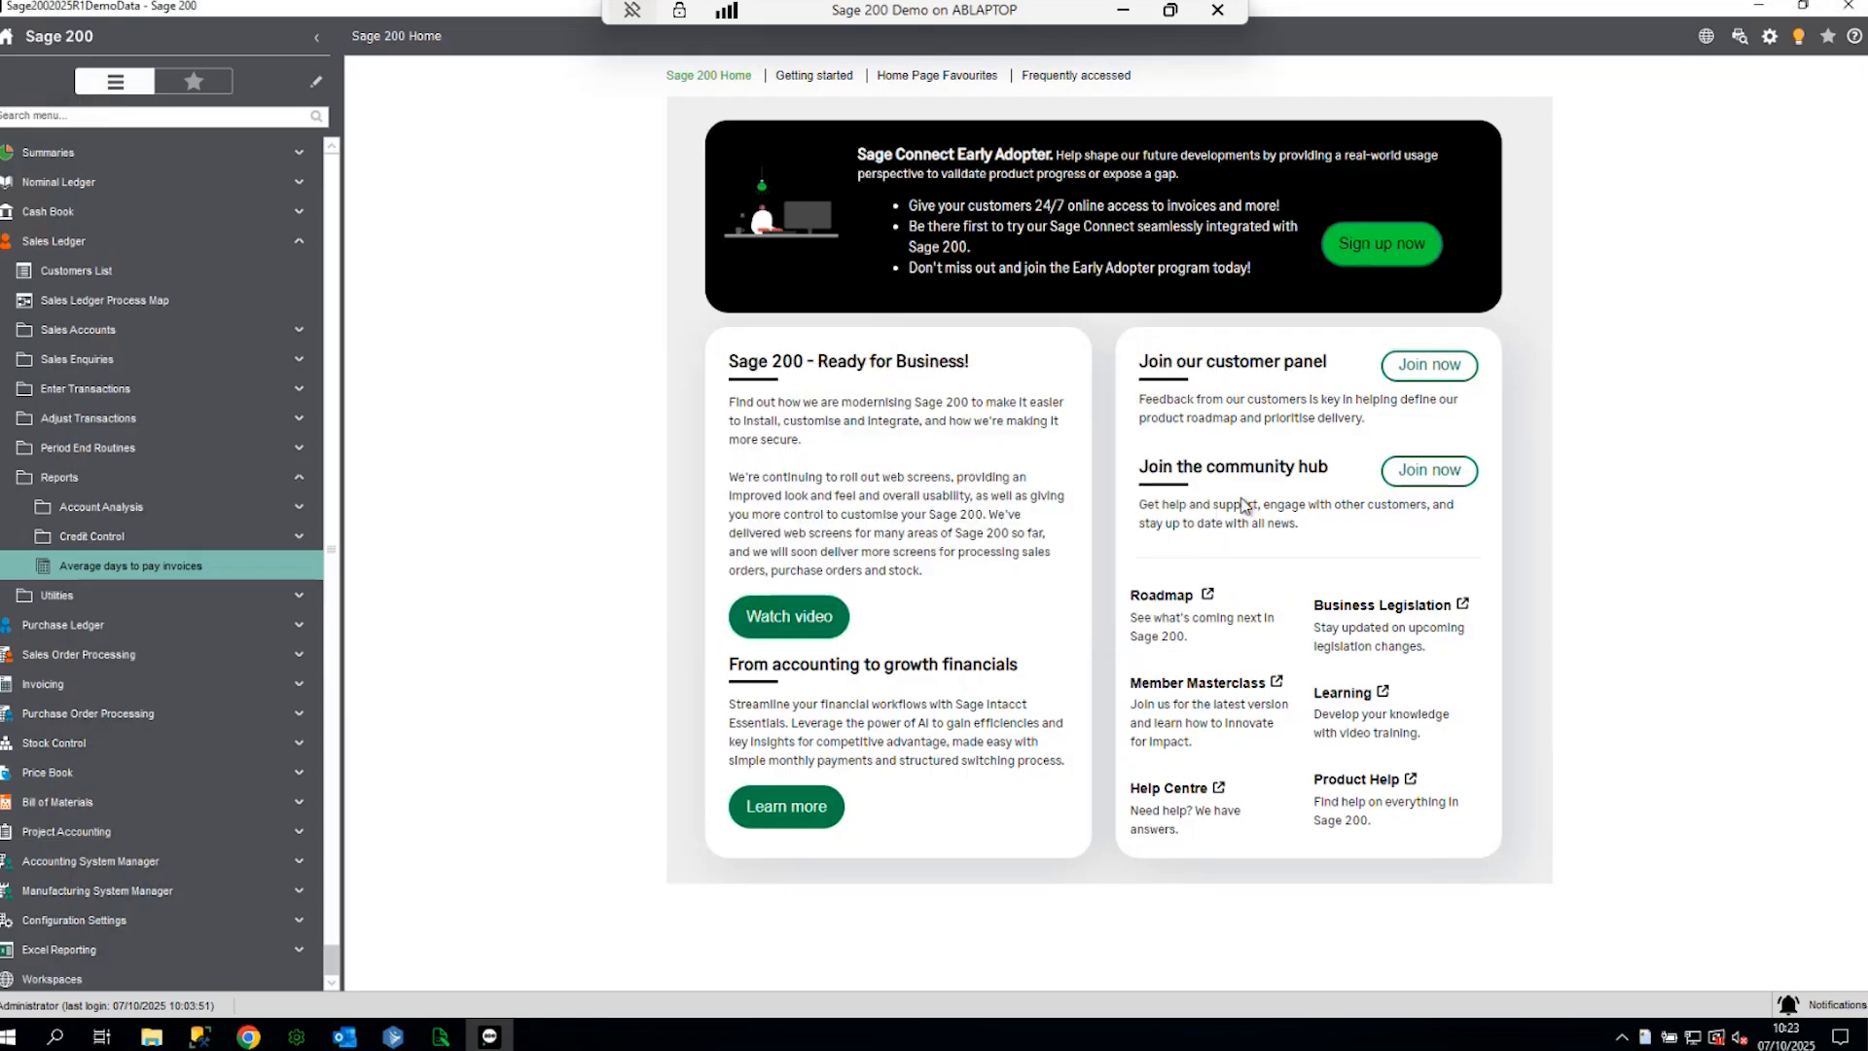
pyautogui.scroll(-10, 952, 321)
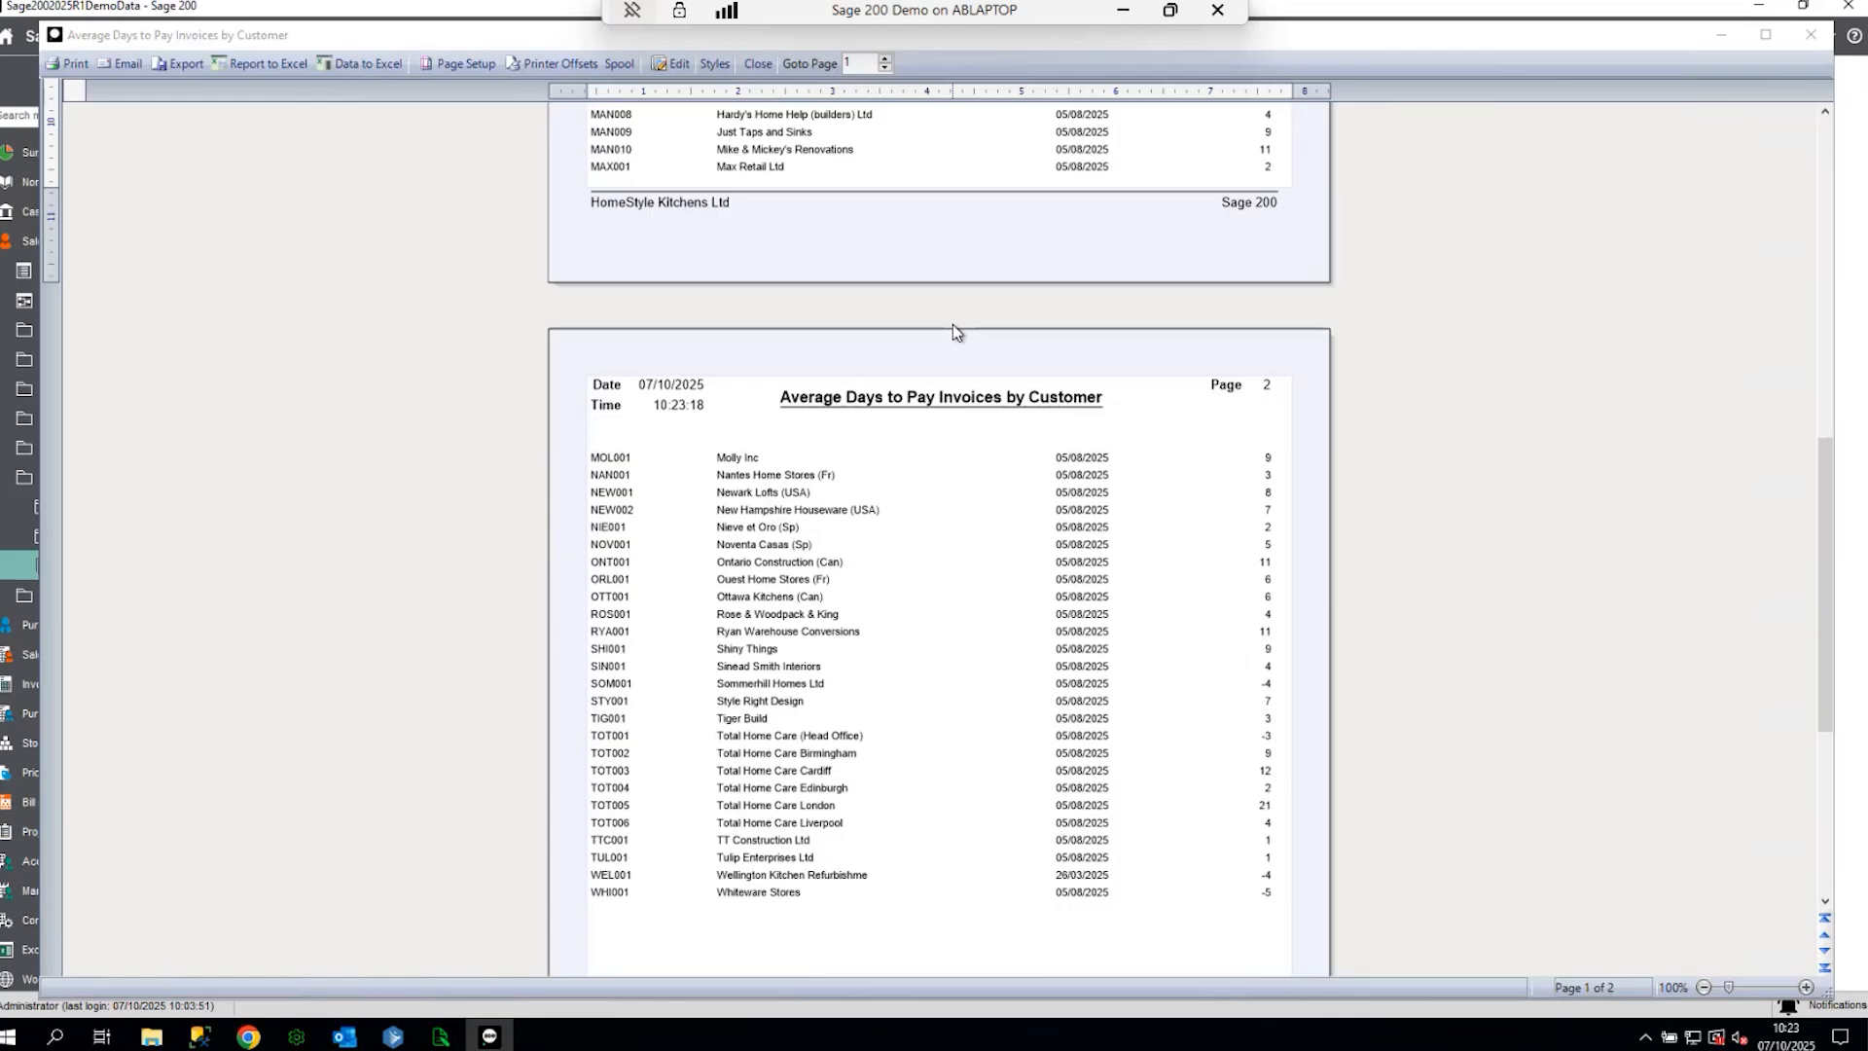
pyautogui.scroll(1, 1070, 535)
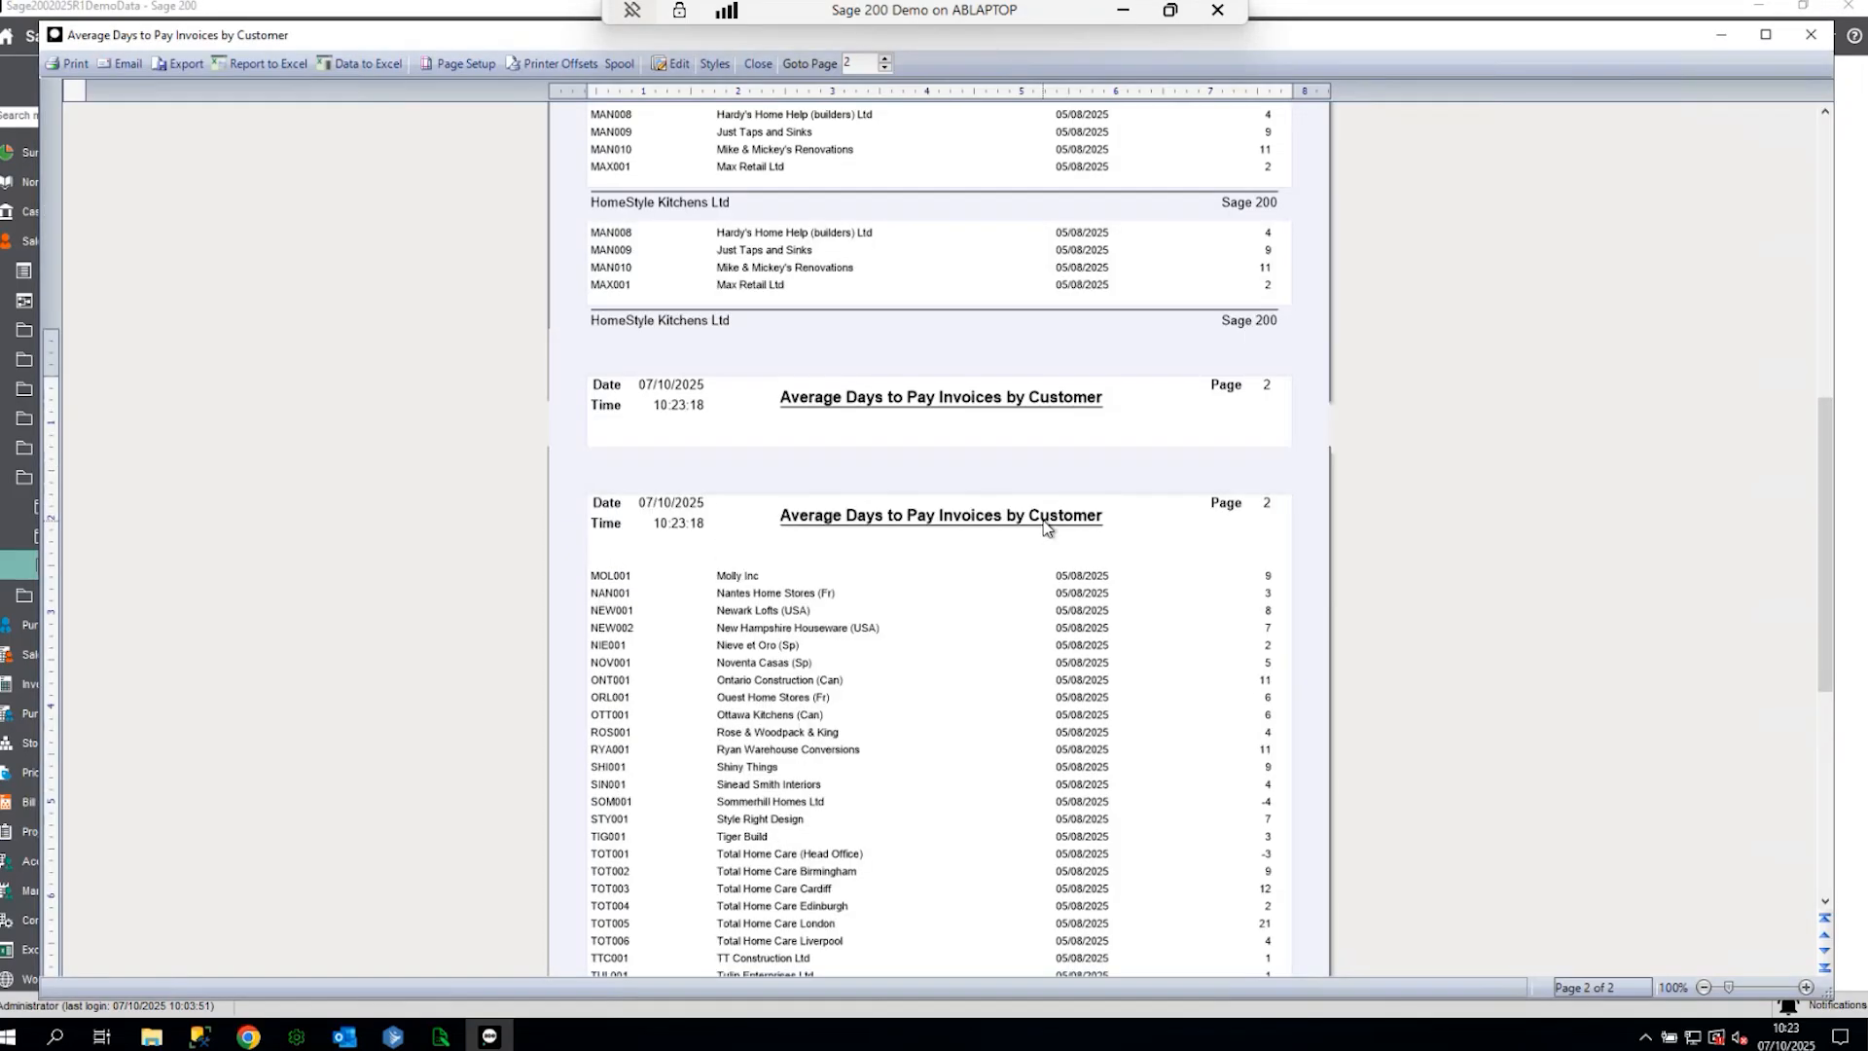
pyautogui.scroll(10, 1046, 527)
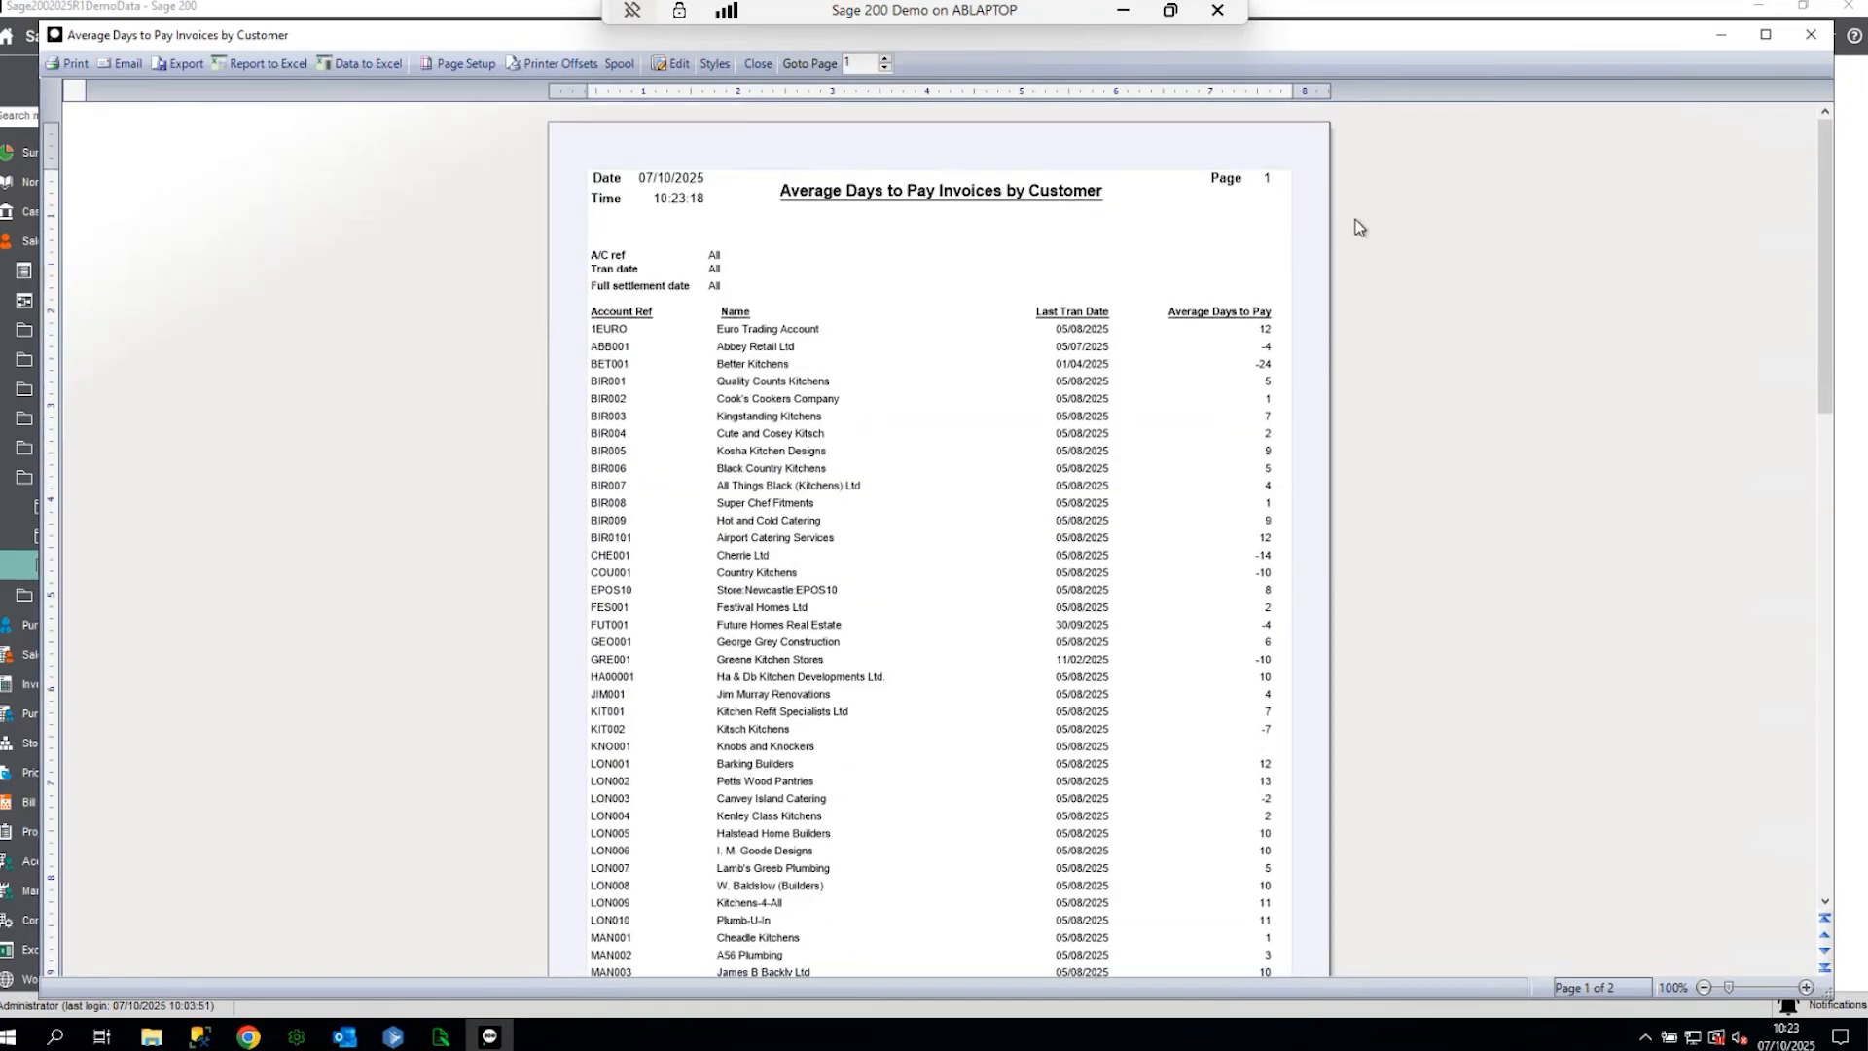
pyautogui.click(1809, 36)
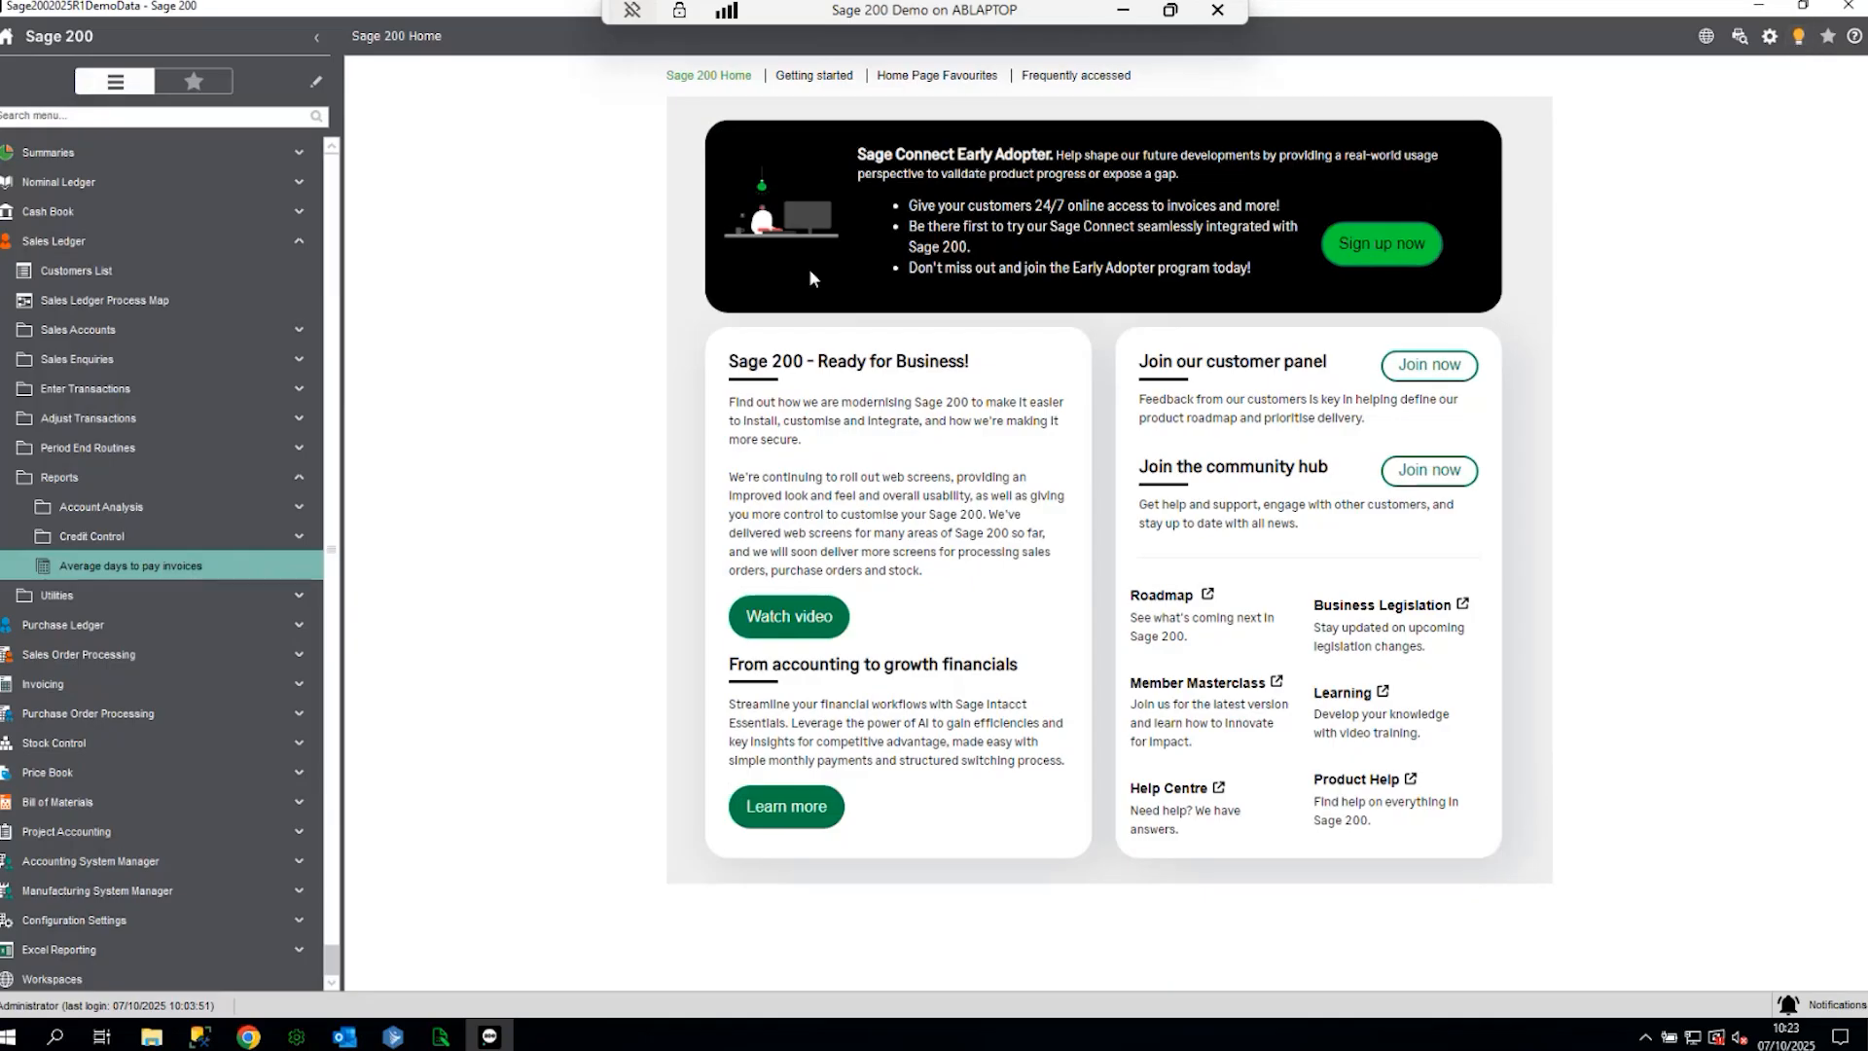
# - Collapse Sales Ledger and go to Excel Reporting > Excel Reports
pyautogui.click(216, 507)
pyautogui.click(126, 331)
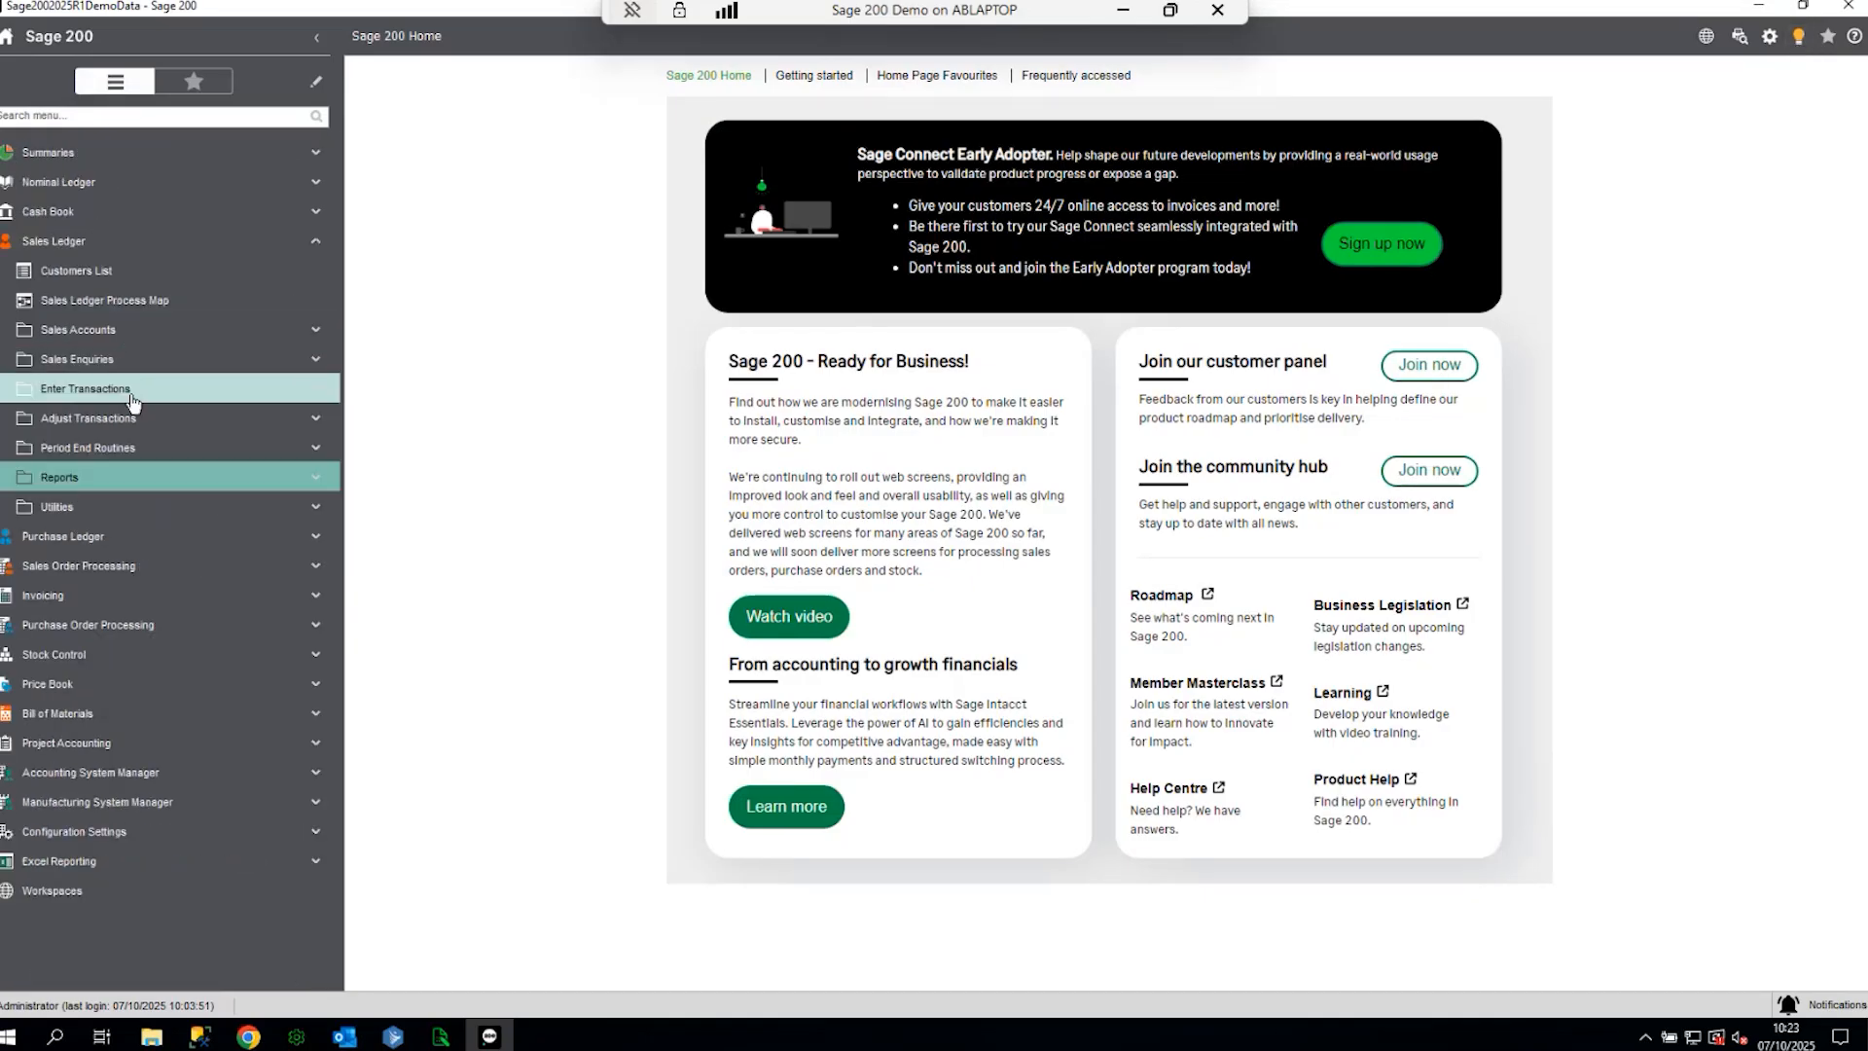
pyautogui.click(119, 242)
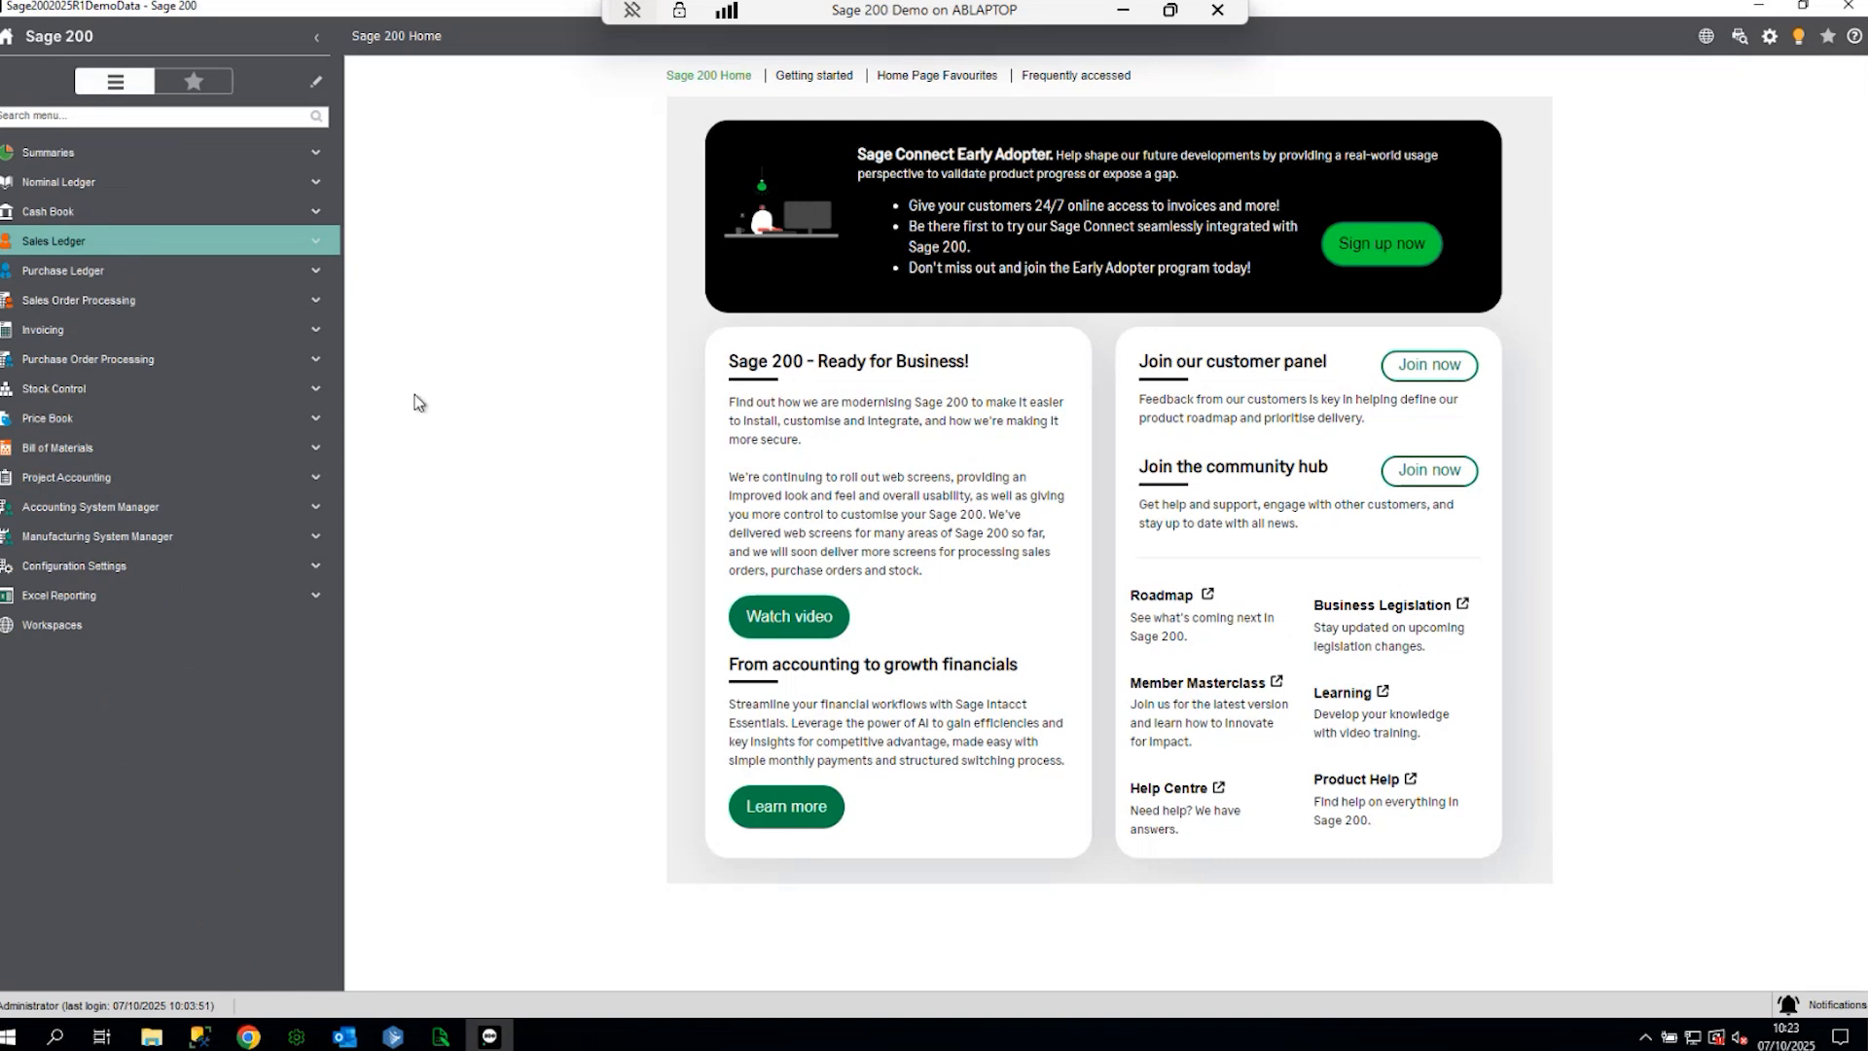
pyautogui.click(70, 596)
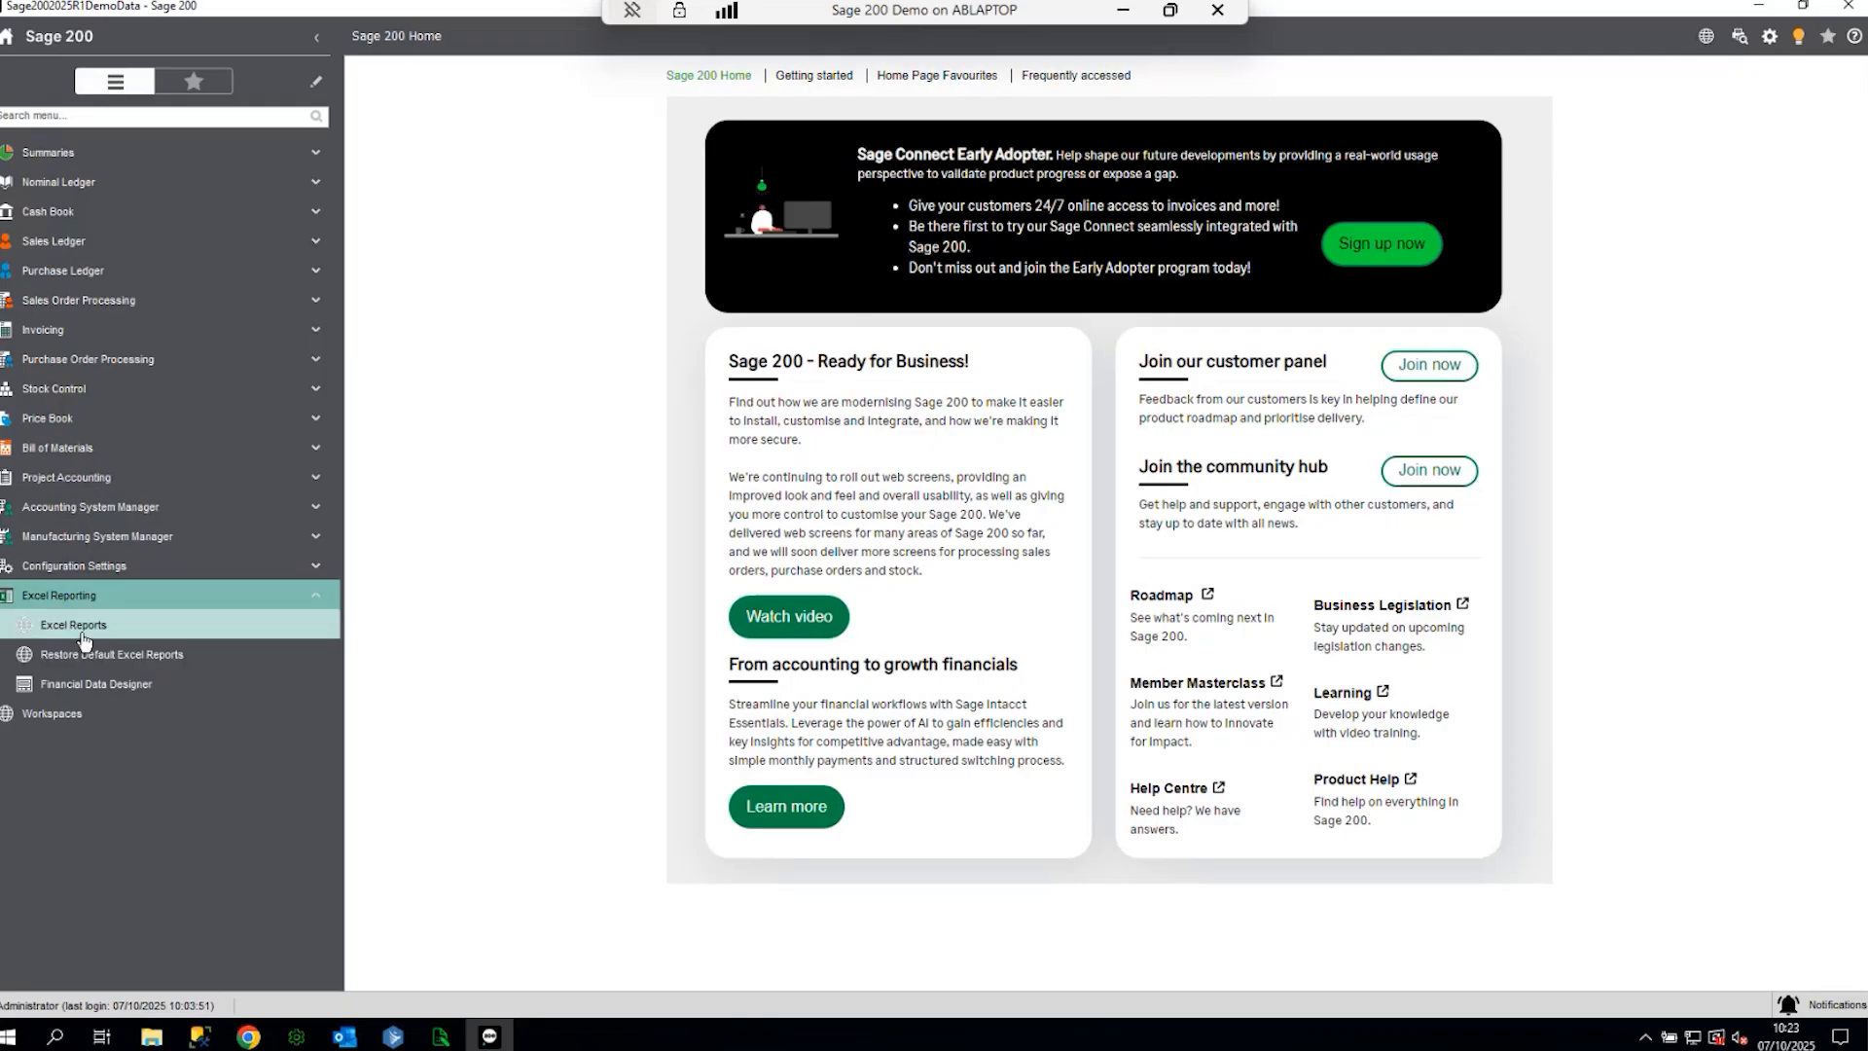
pyautogui.click(83, 633)
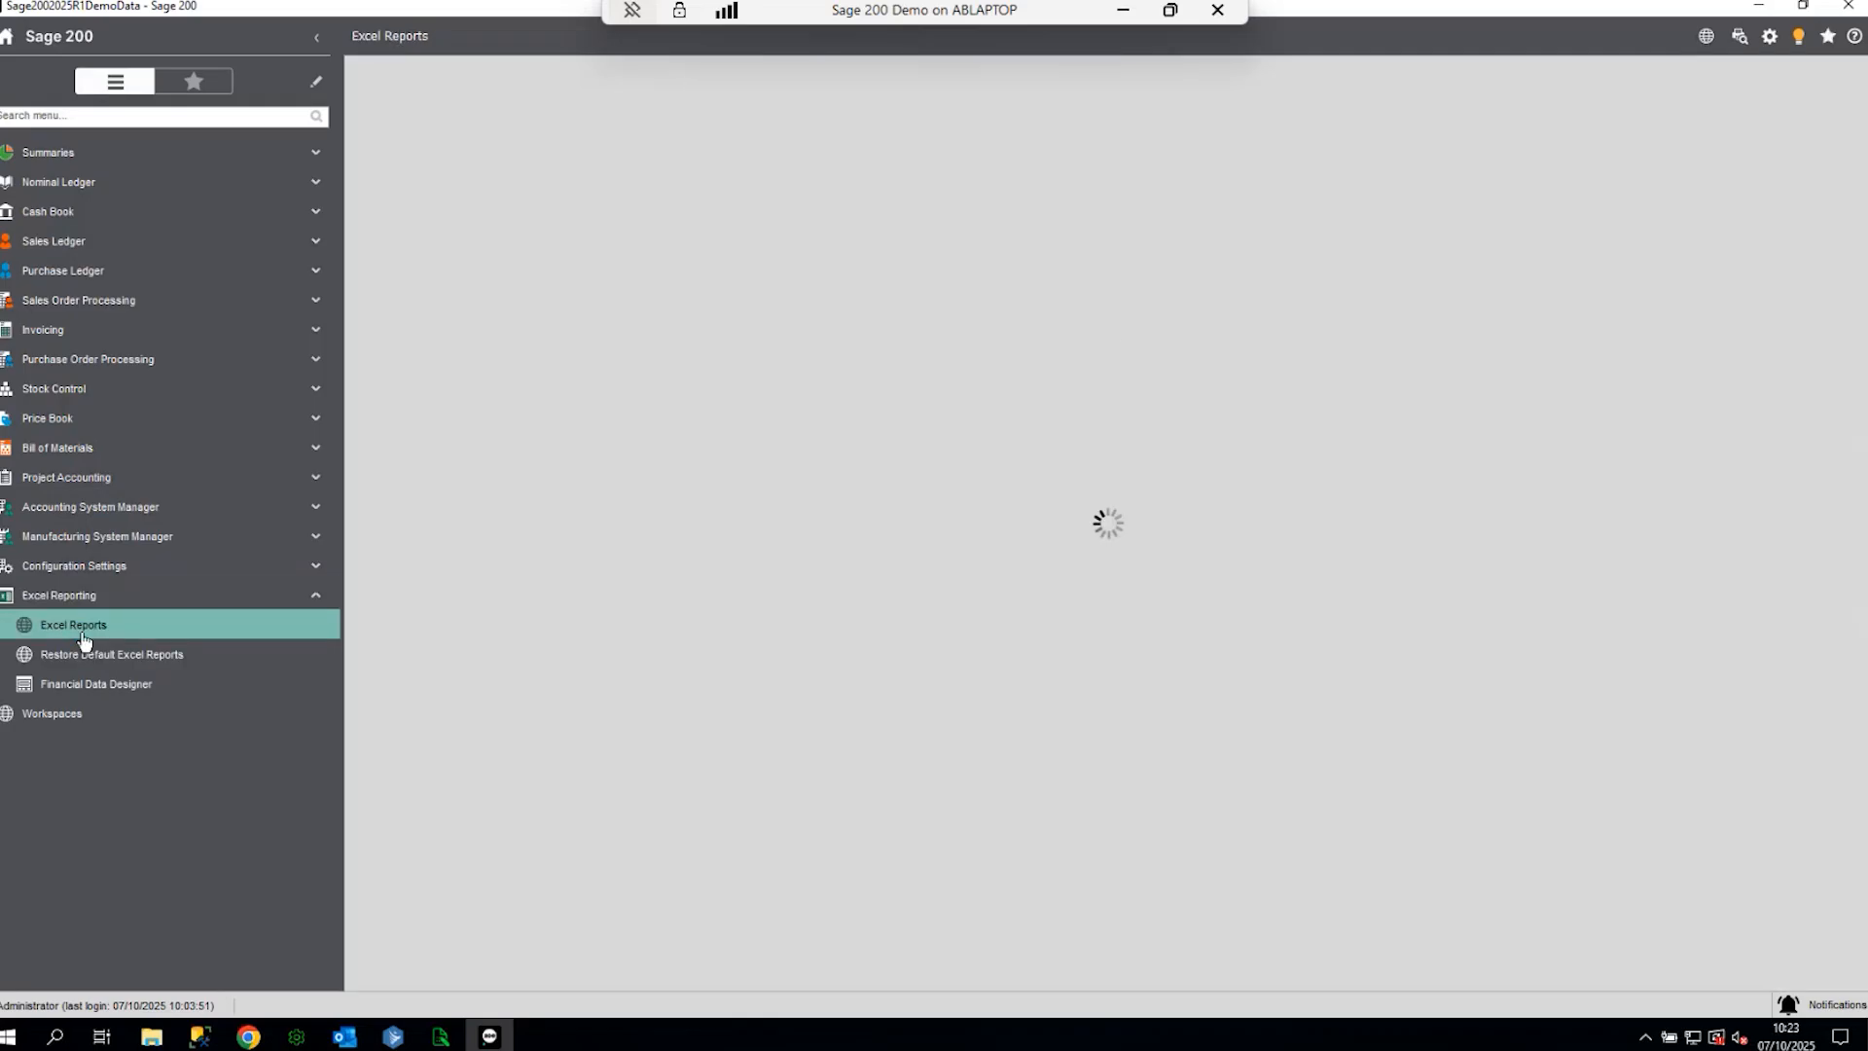
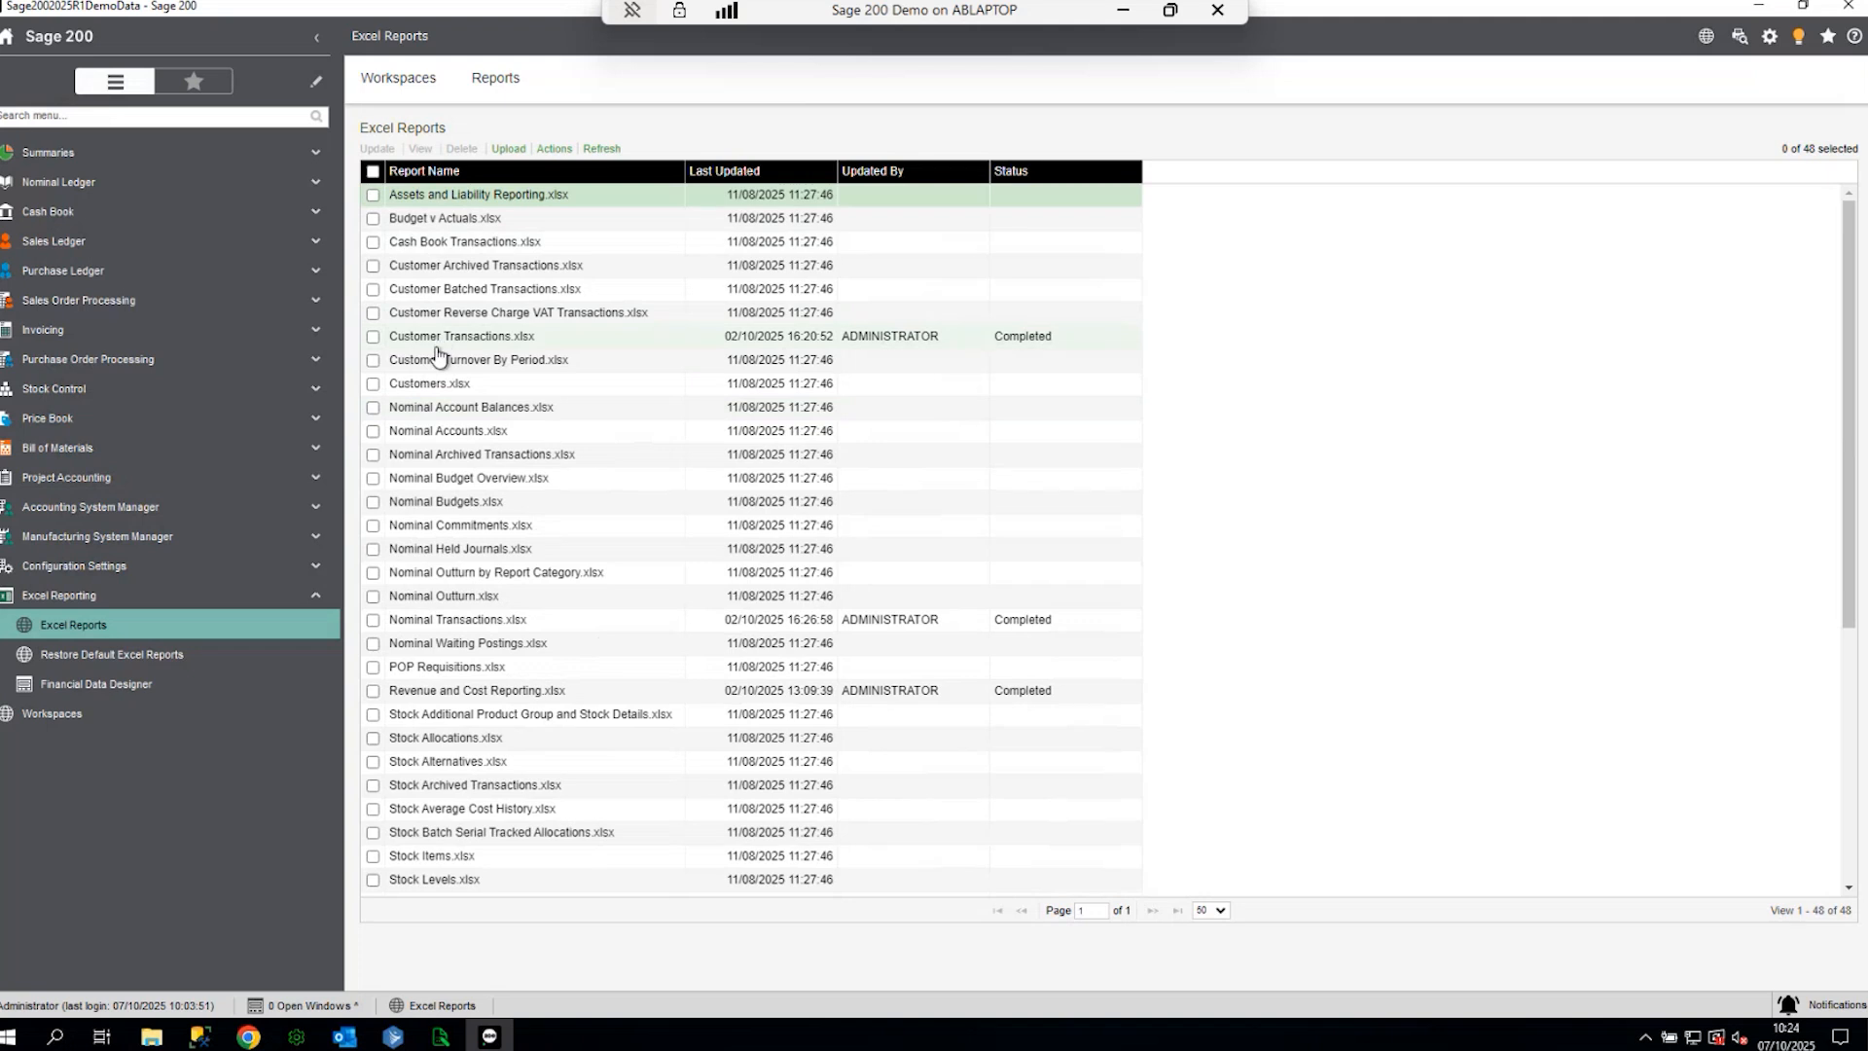
# - Tick Customer Transactions.xlsx in Excel Reports and view it in Excel
pyautogui.click(372, 336)
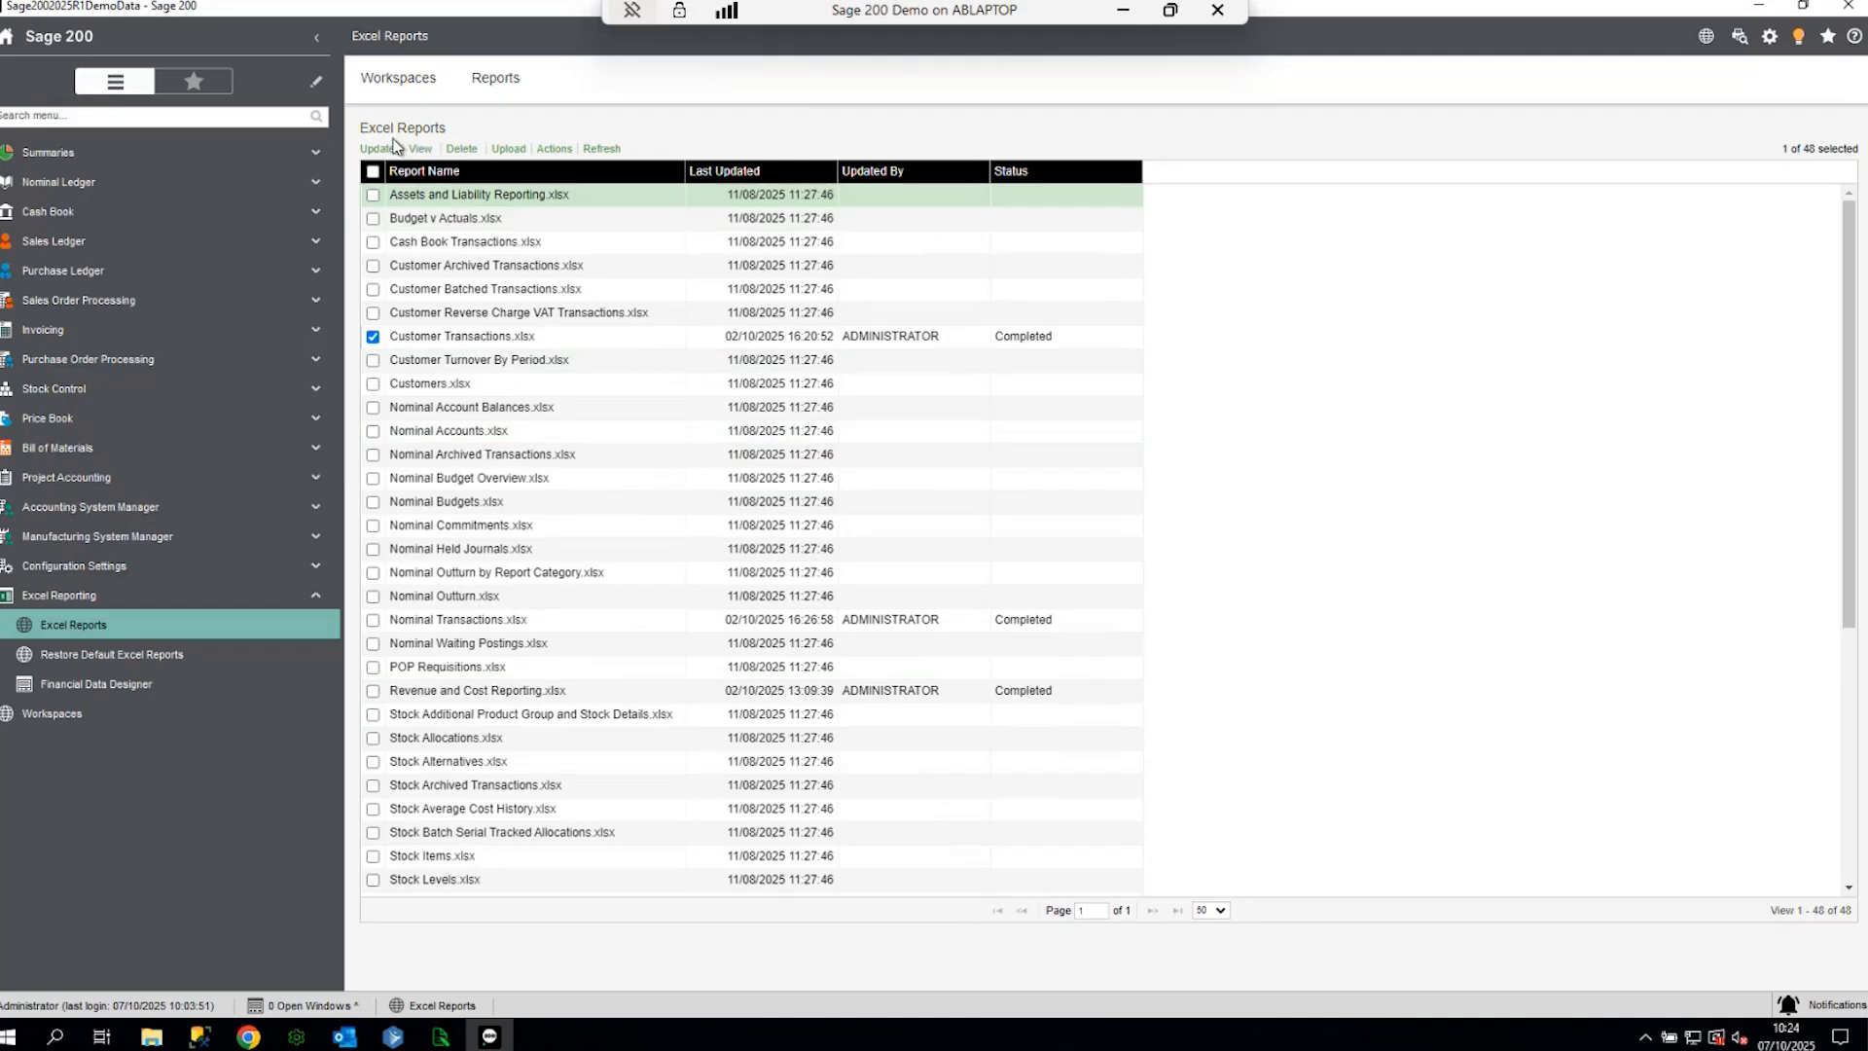
pyautogui.click(421, 152)
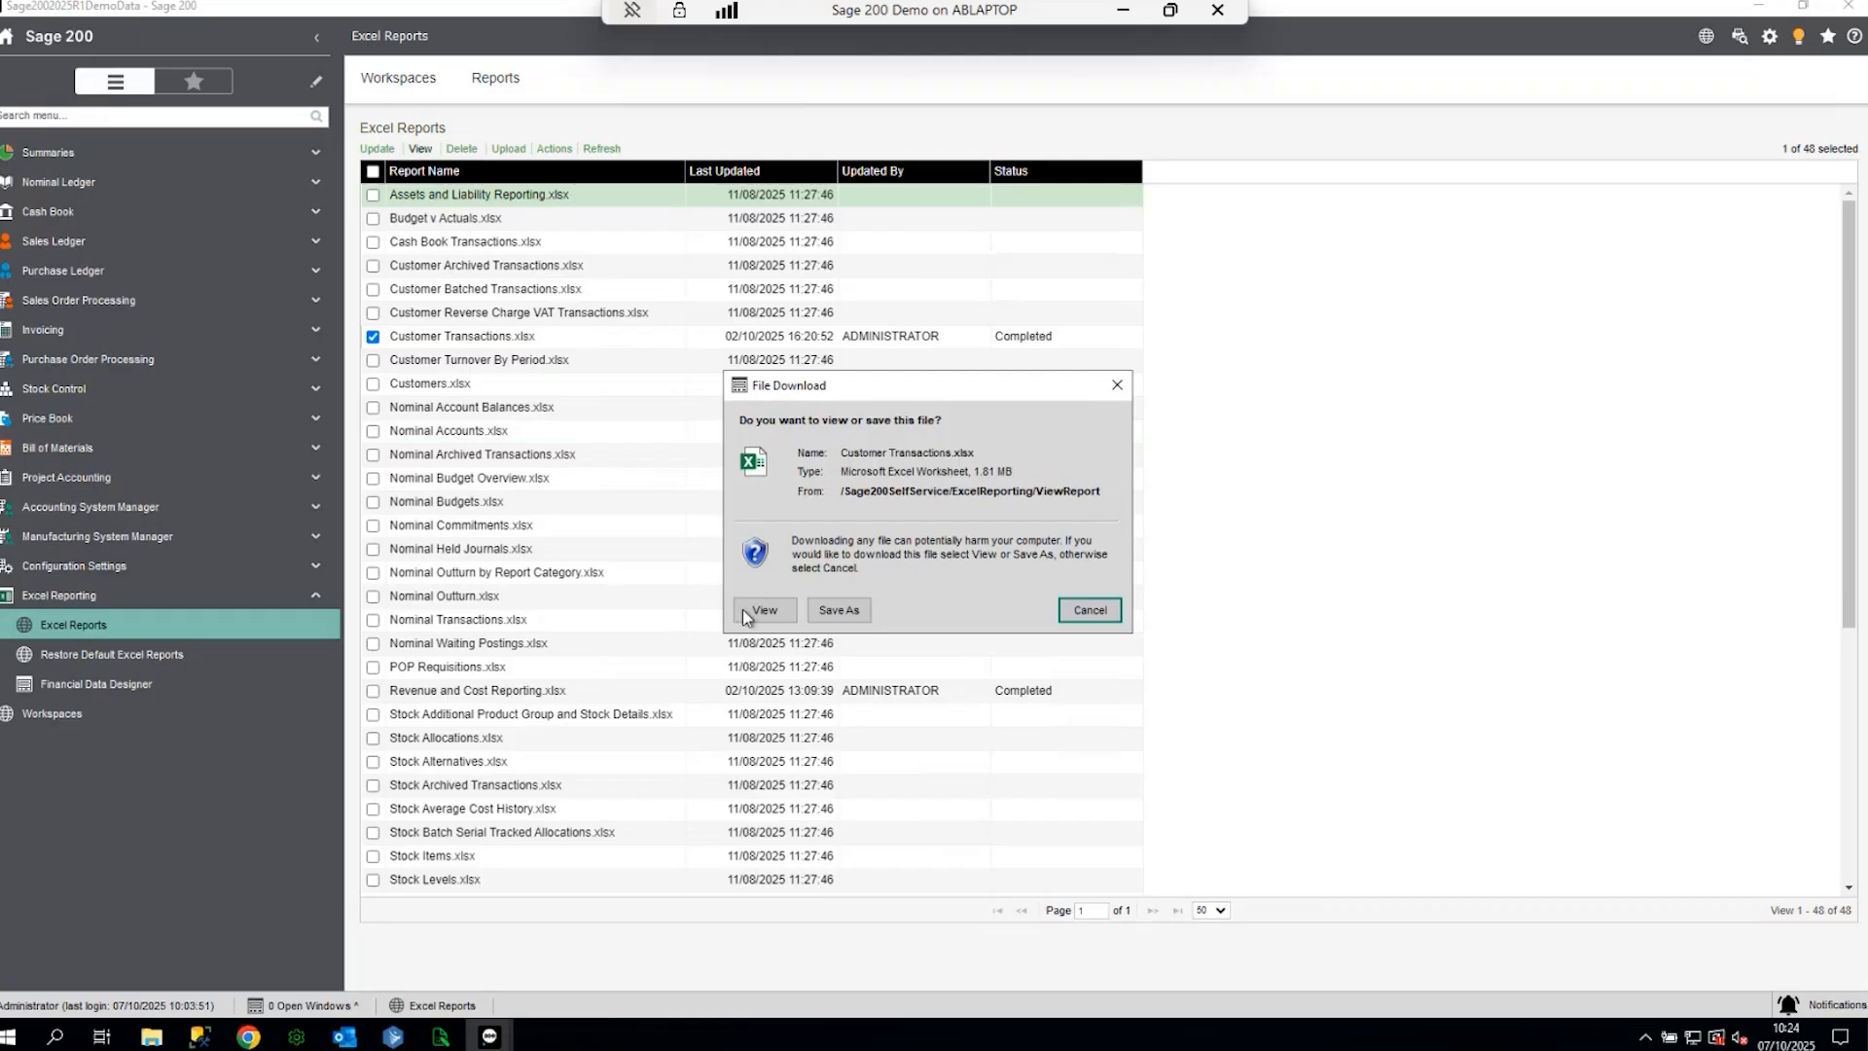
pyautogui.click(741, 601)
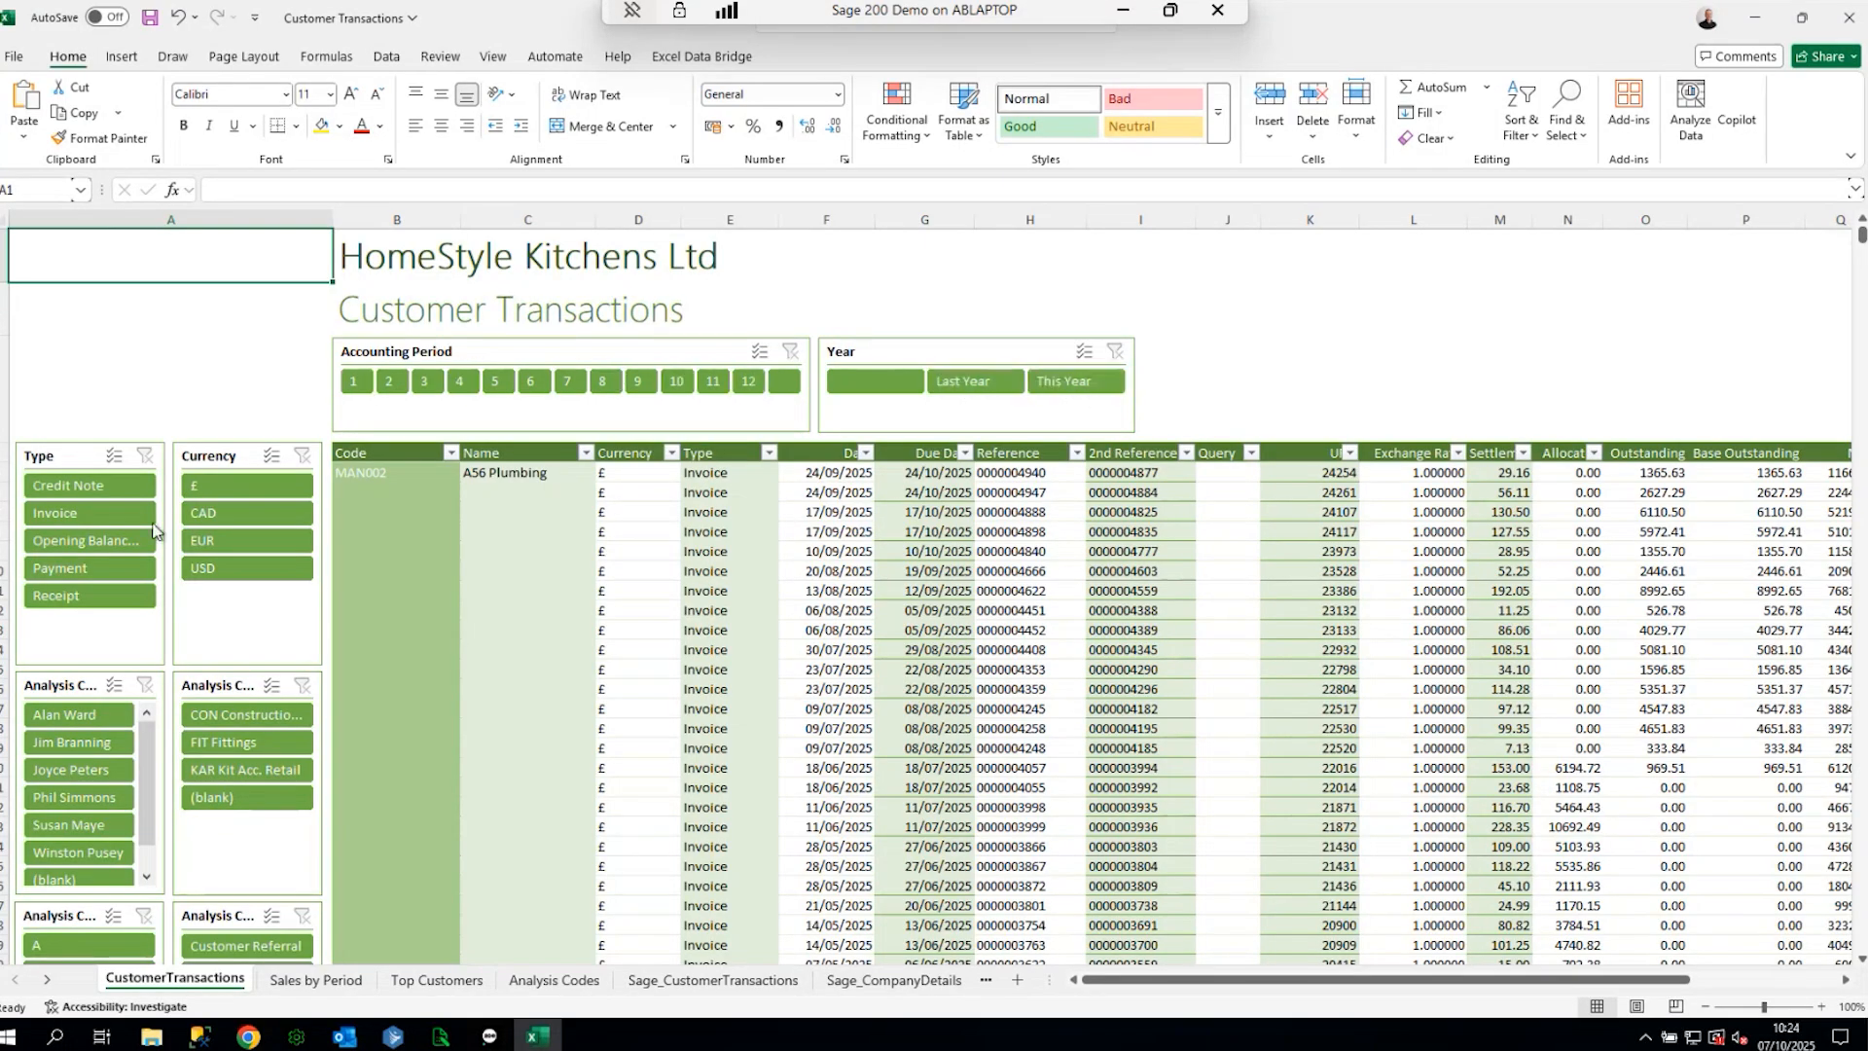
# - Filter the customer transactions to accounting period 6 with the slicer
pyautogui.scroll(-2, 75, 613)
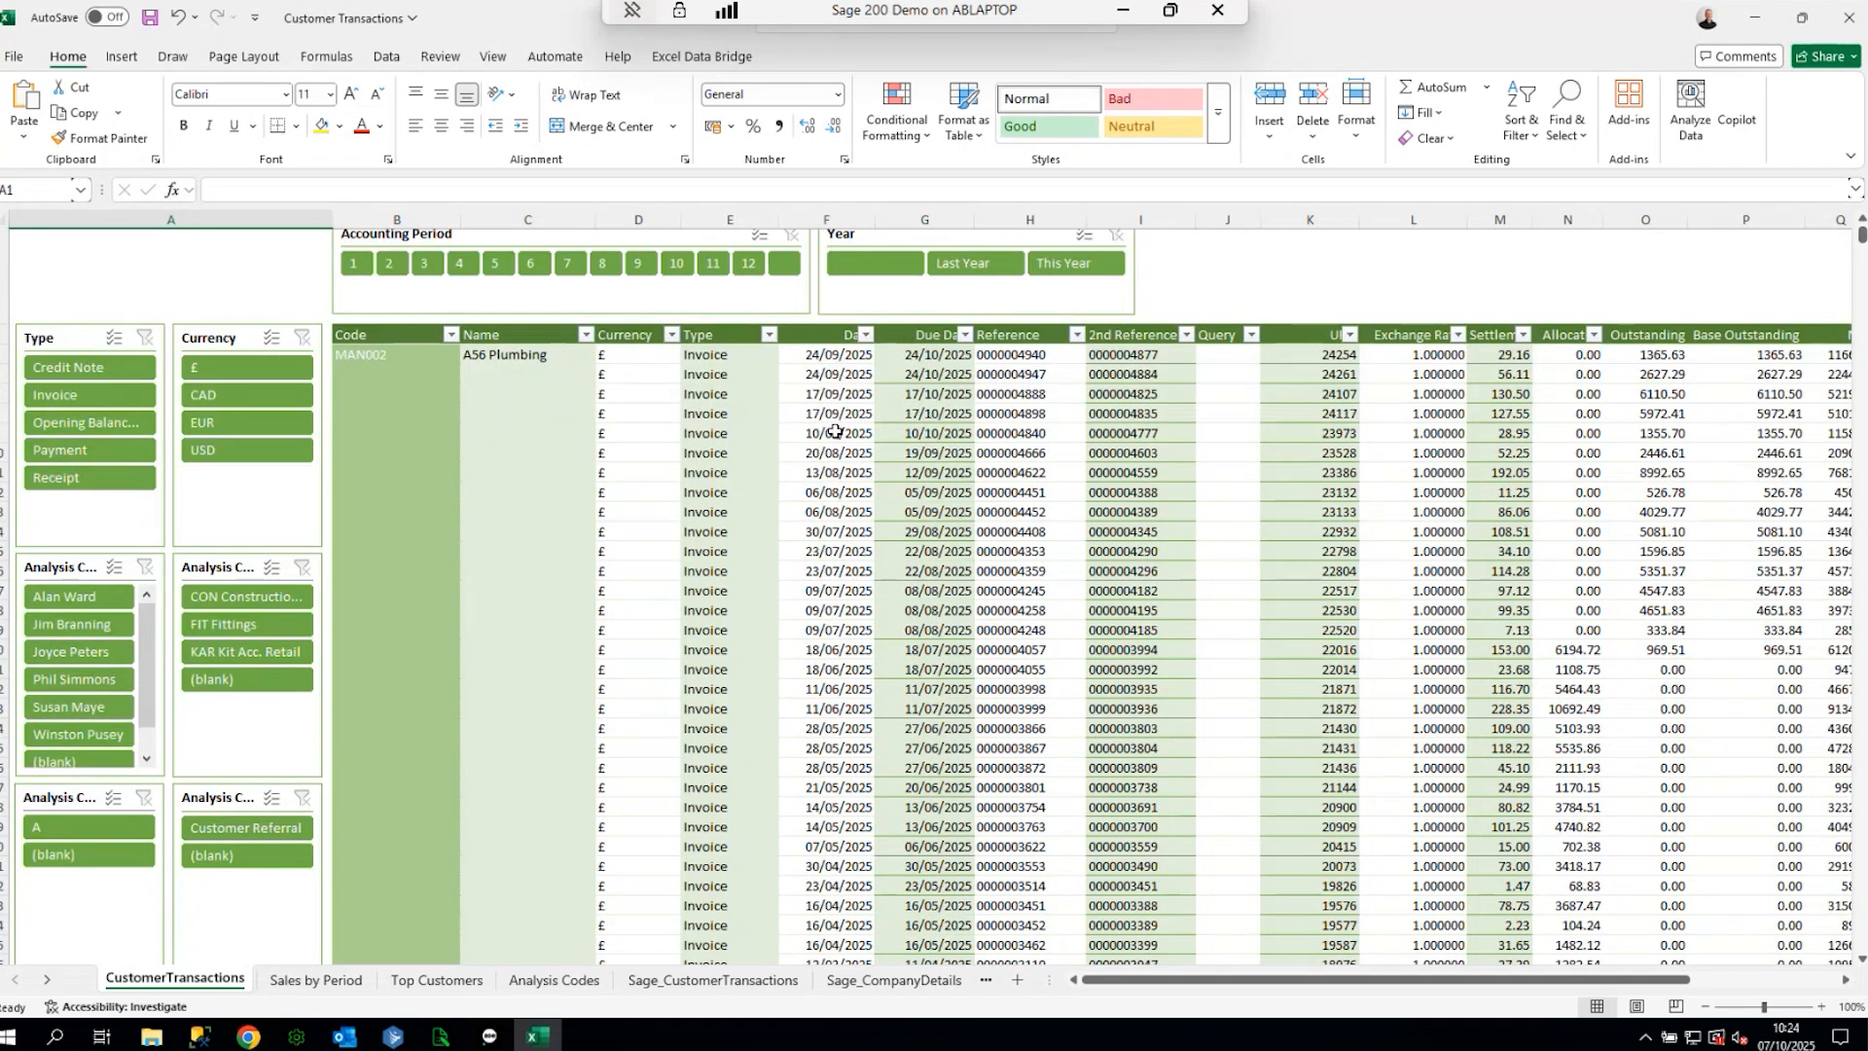
pyautogui.scroll(2, 832, 518)
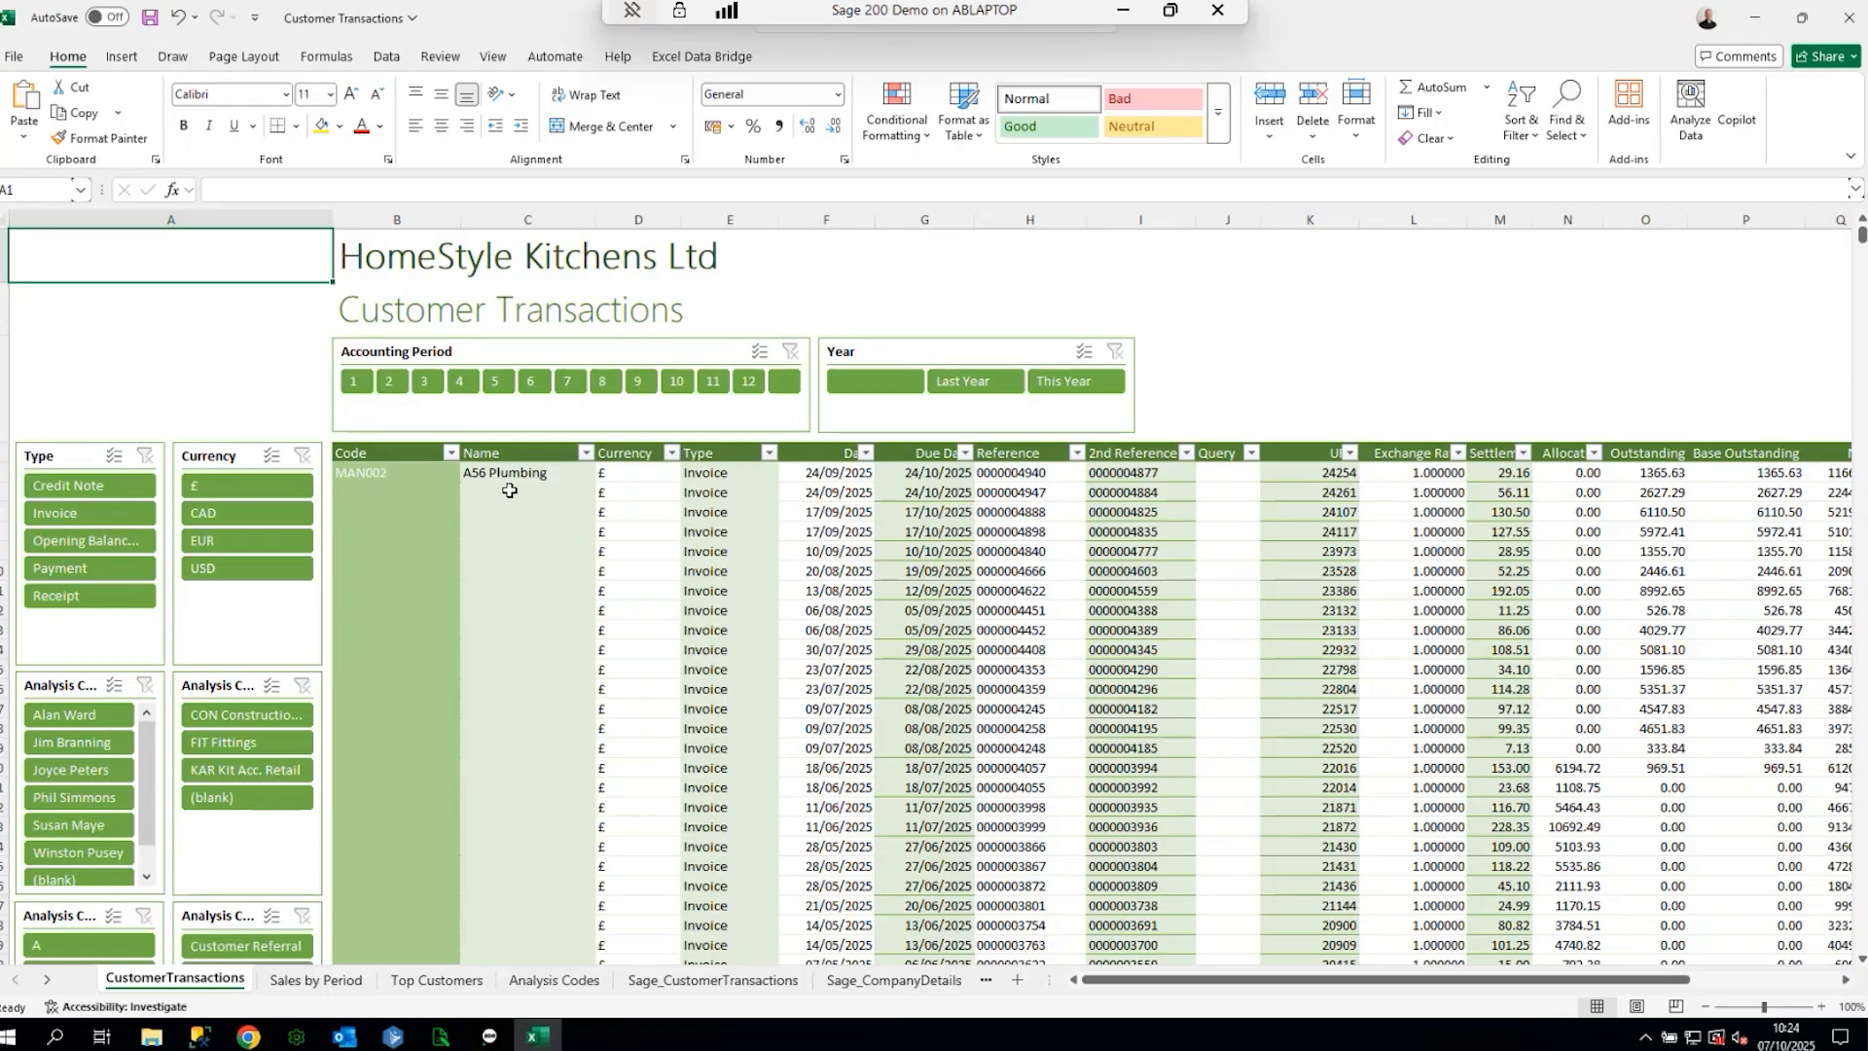
pyautogui.click(530, 381)
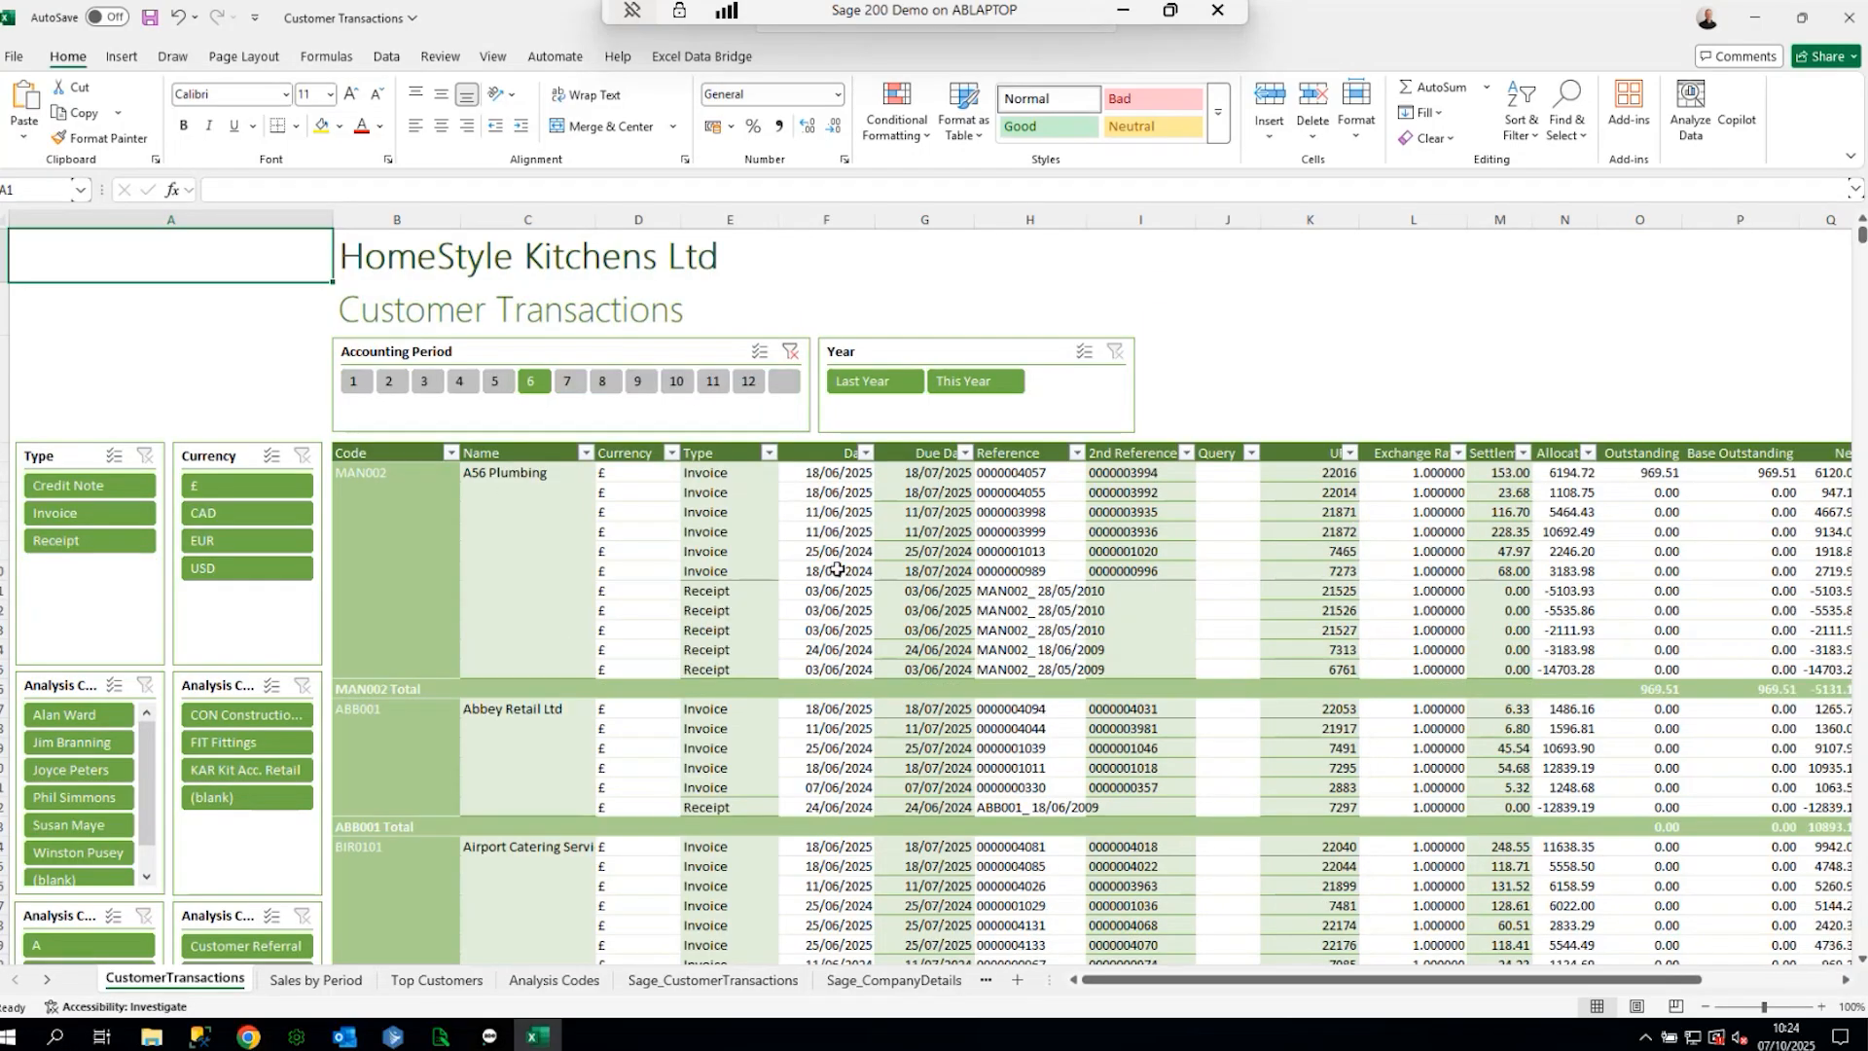
pyautogui.scroll(-7, 837, 569)
pyautogui.scroll(7, 869, 664)
# - Review the Sales by Period, Top Customers, Sage_CompanyDetails and Sage_CustomerTransactions sheets, then return to CustomerTransactions
pyautogui.click(316, 980)
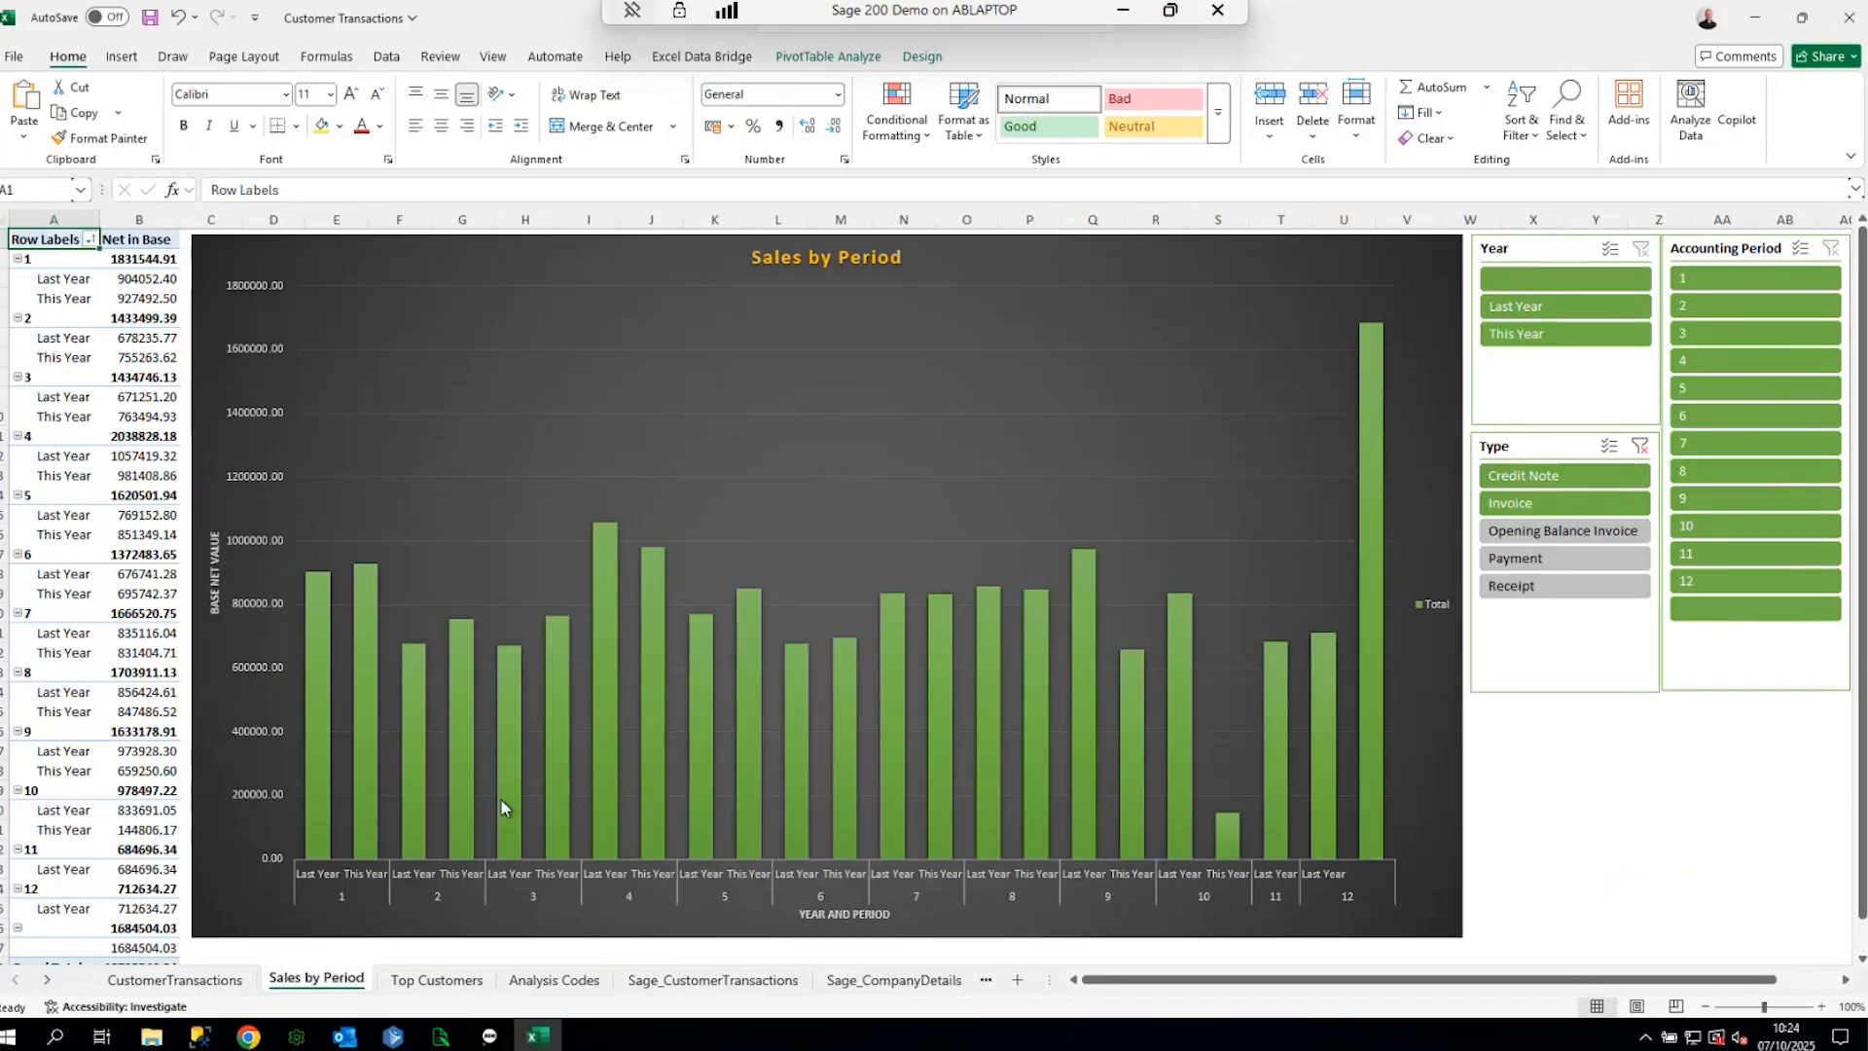
pyautogui.click(436, 980)
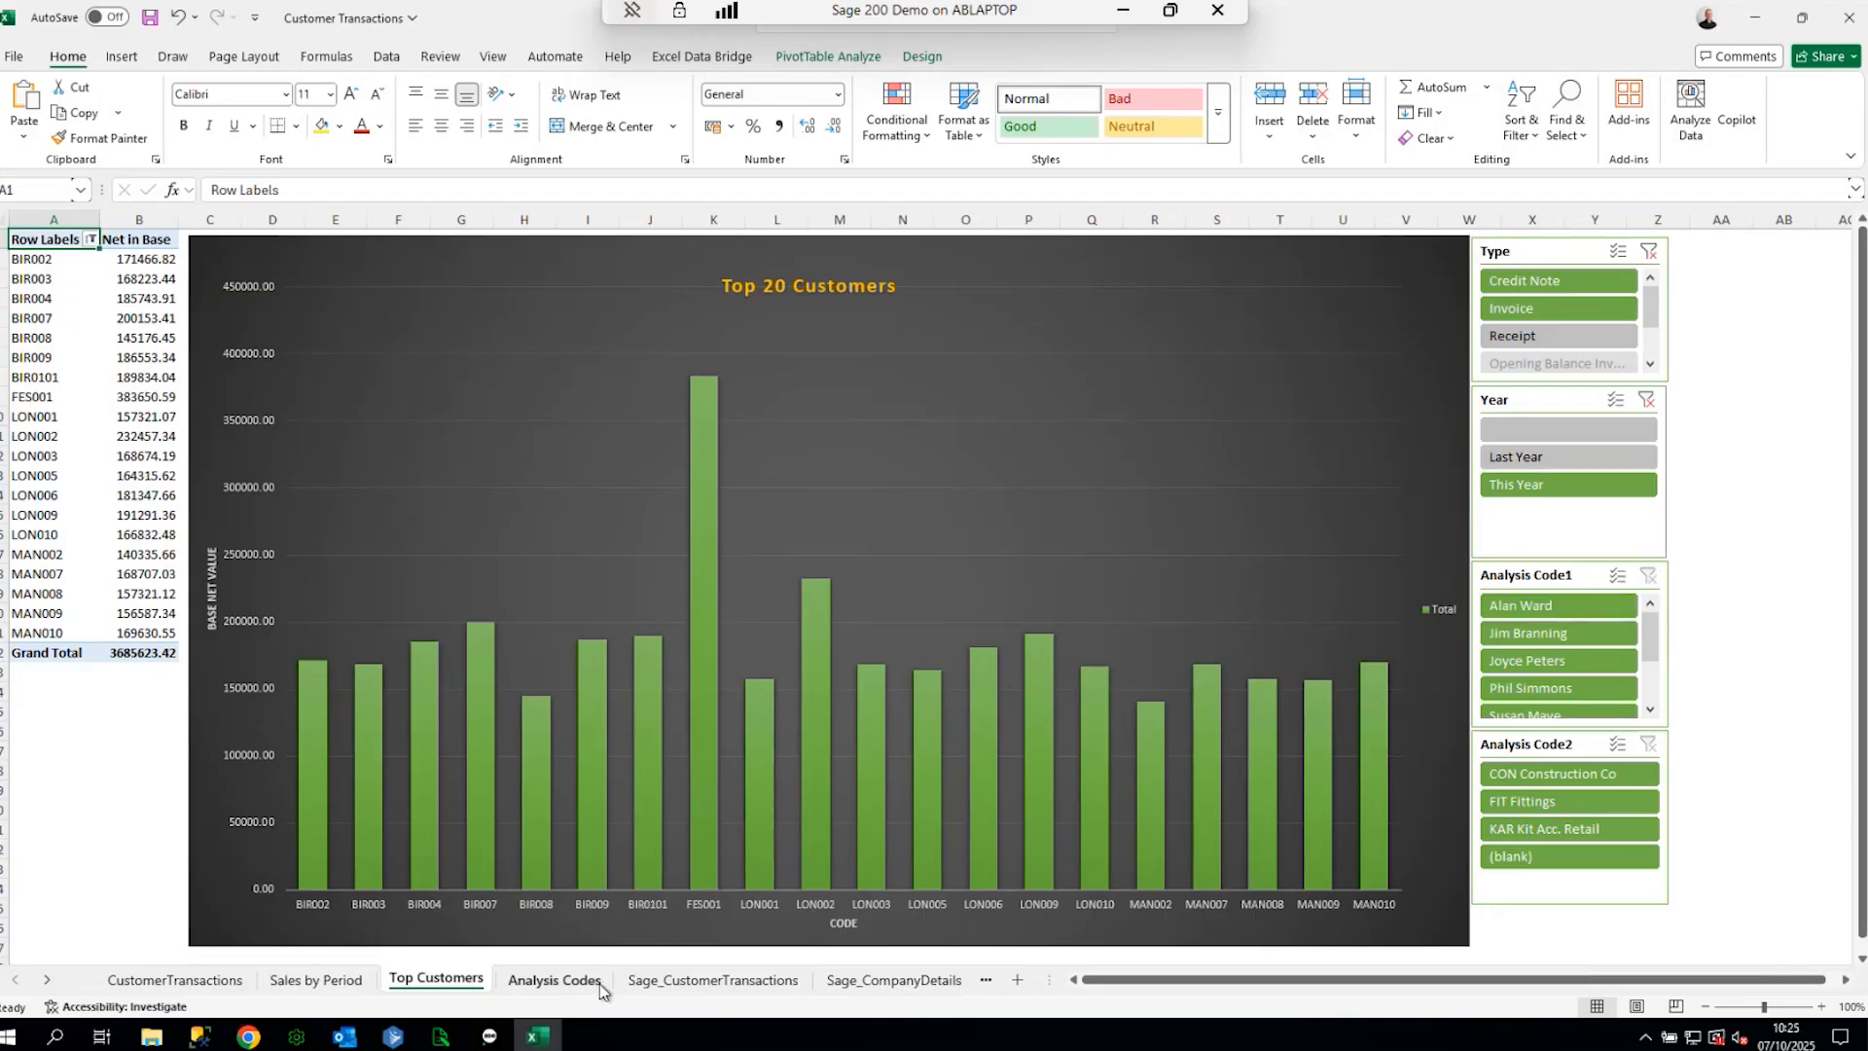
pyautogui.click(896, 981)
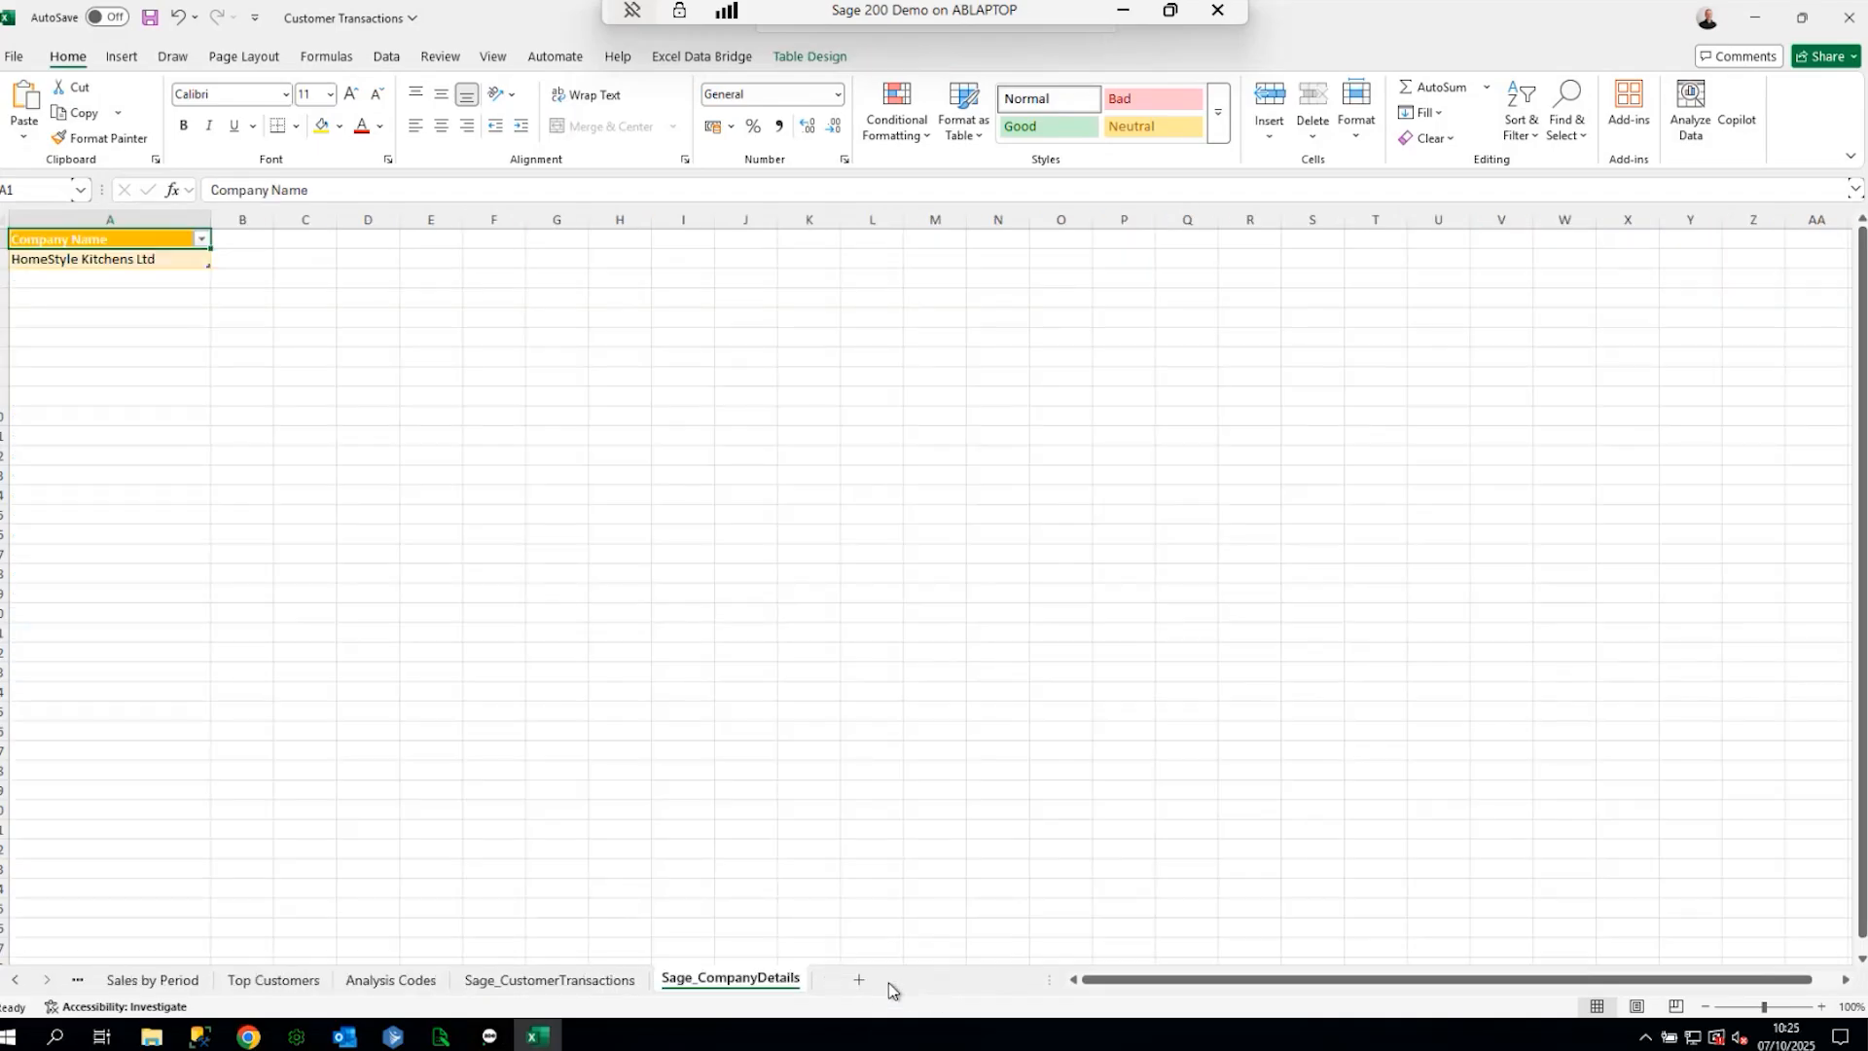
pyautogui.click(609, 981)
pyautogui.scroll(-15, 469, 488)
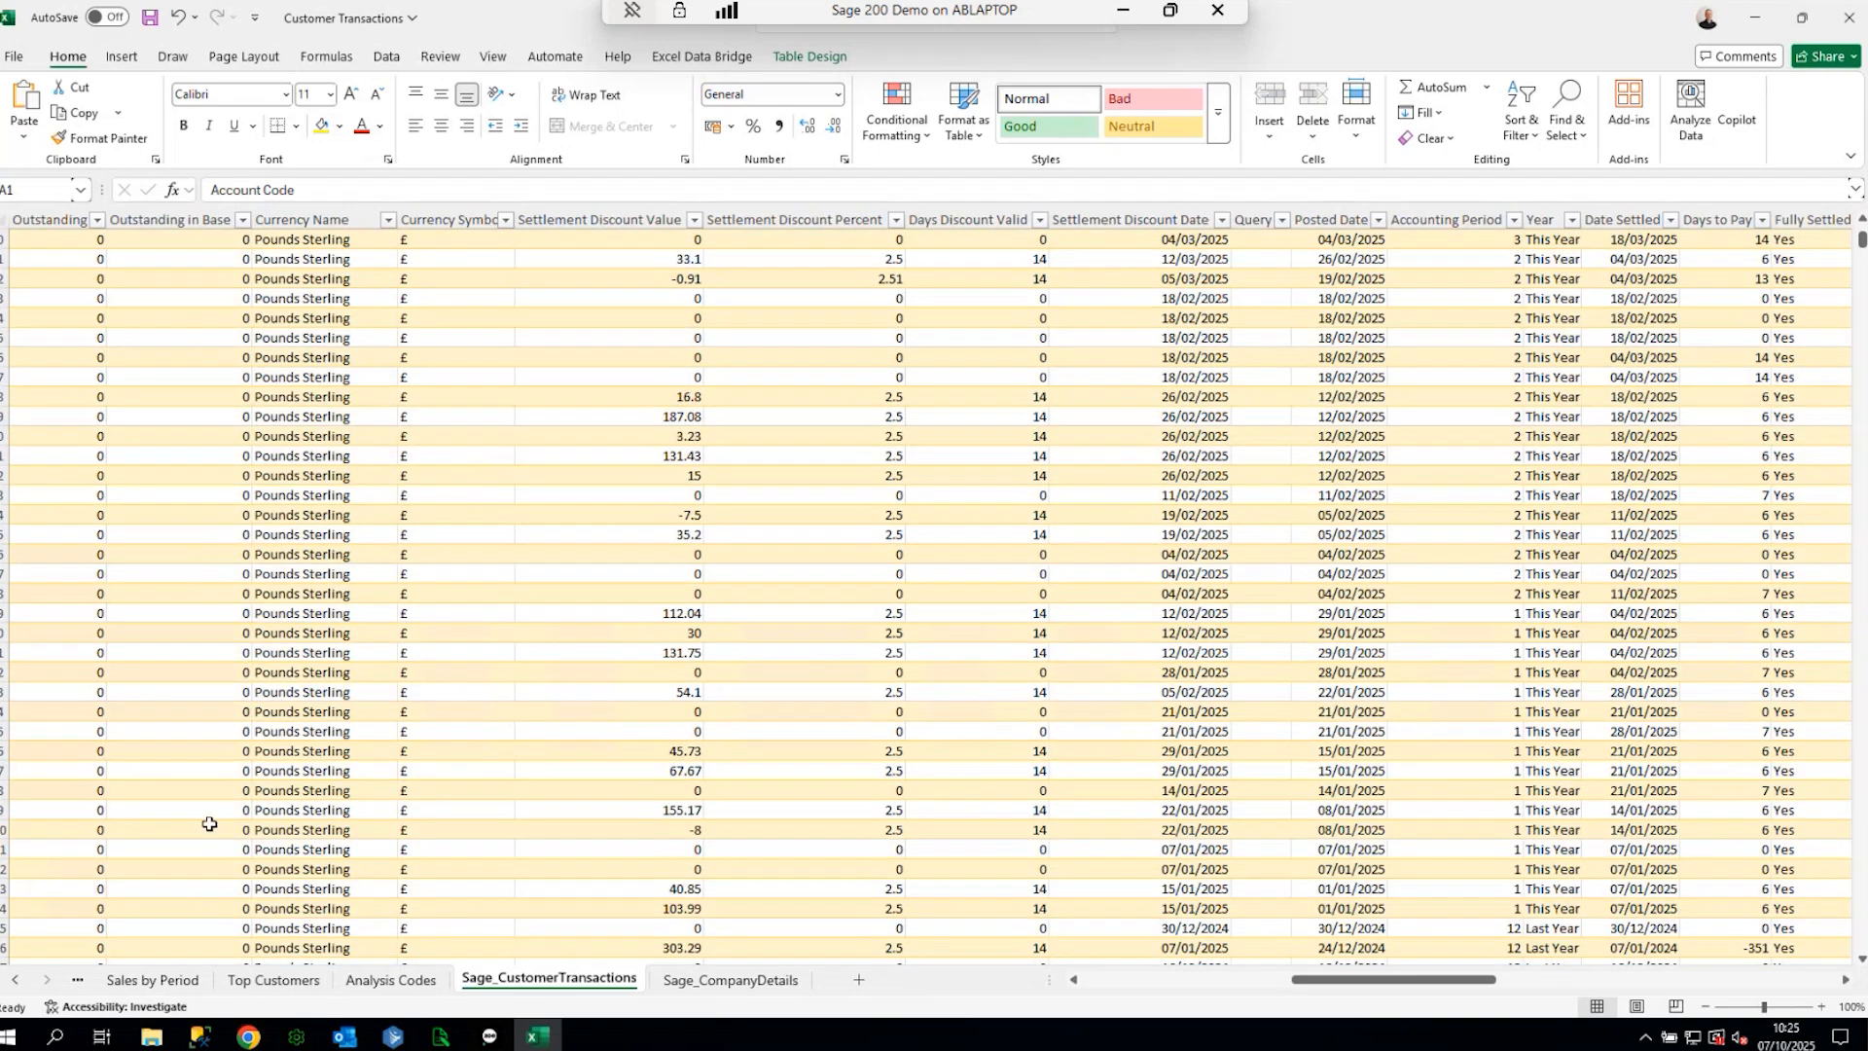
pyautogui.click(273, 980)
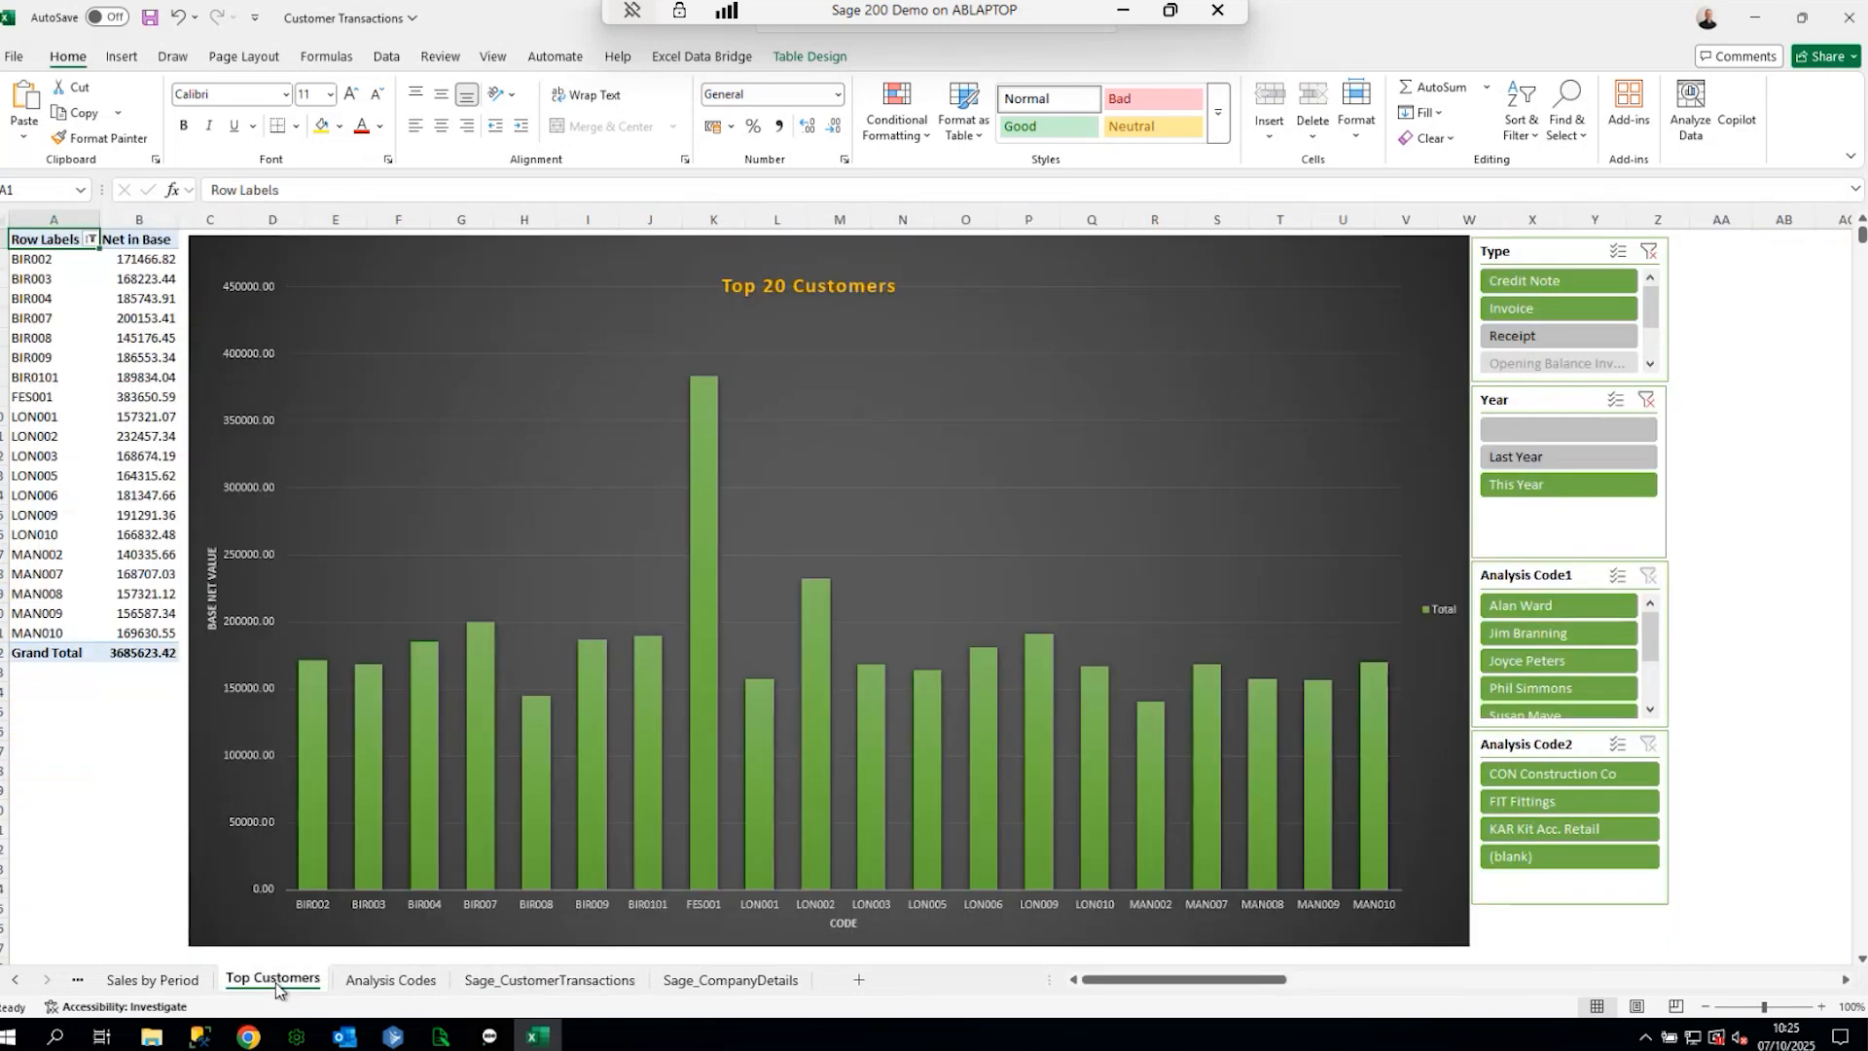
pyautogui.click(148, 985)
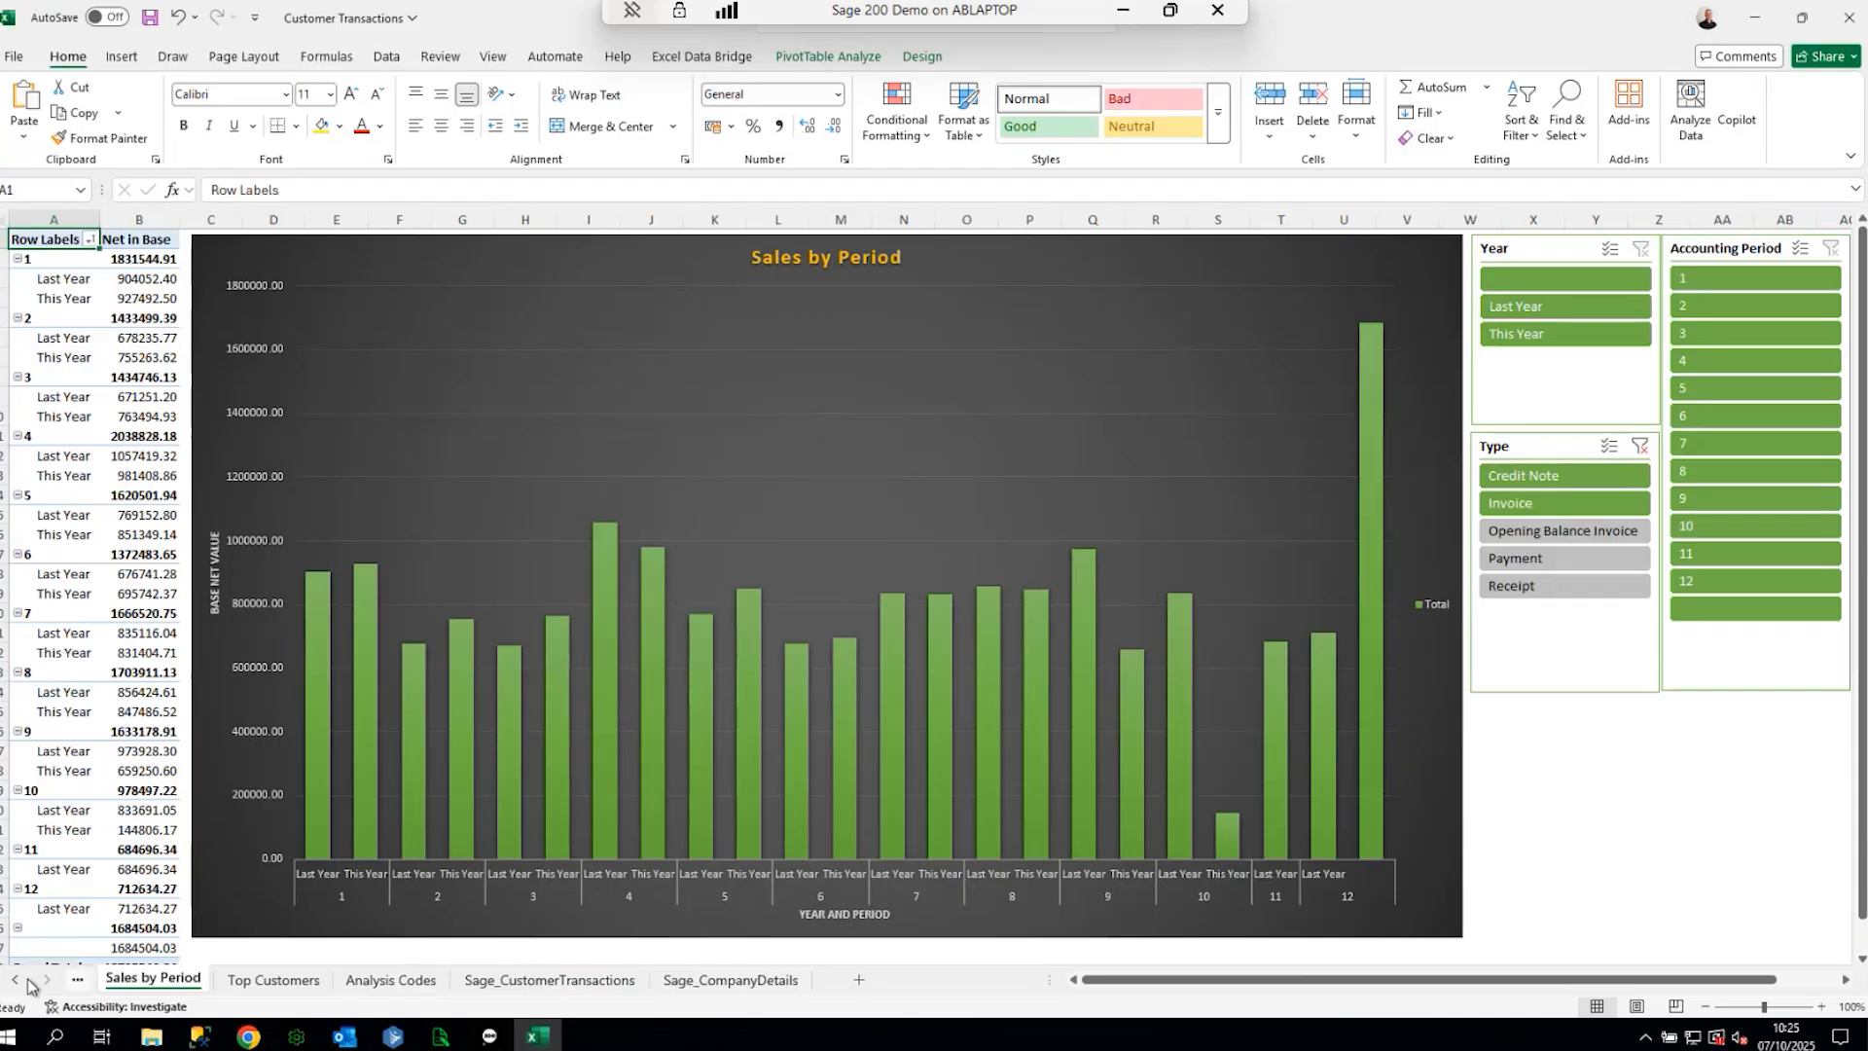
pyautogui.click(16, 986)
pyautogui.click(167, 979)
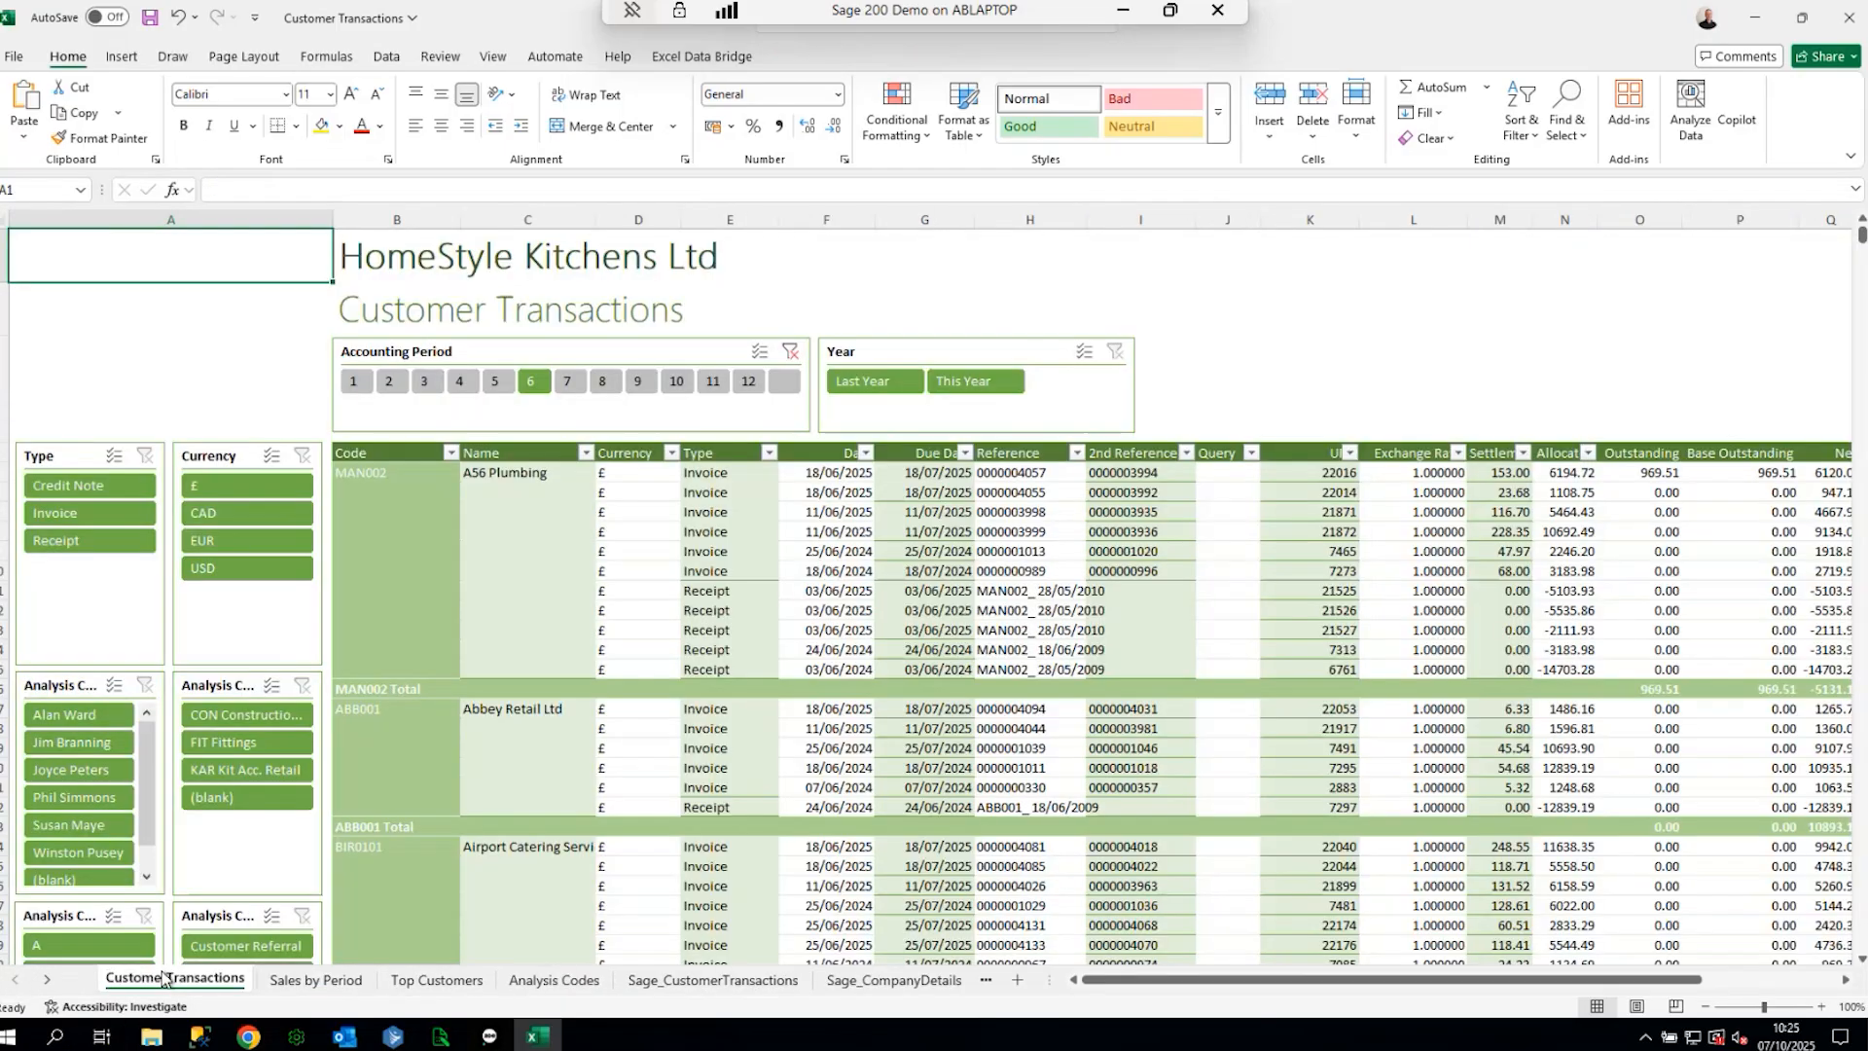
# - Remove the Query, URN and Exchange Rate fields from the transactions pivot table
pyautogui.rightClick(1022, 608)
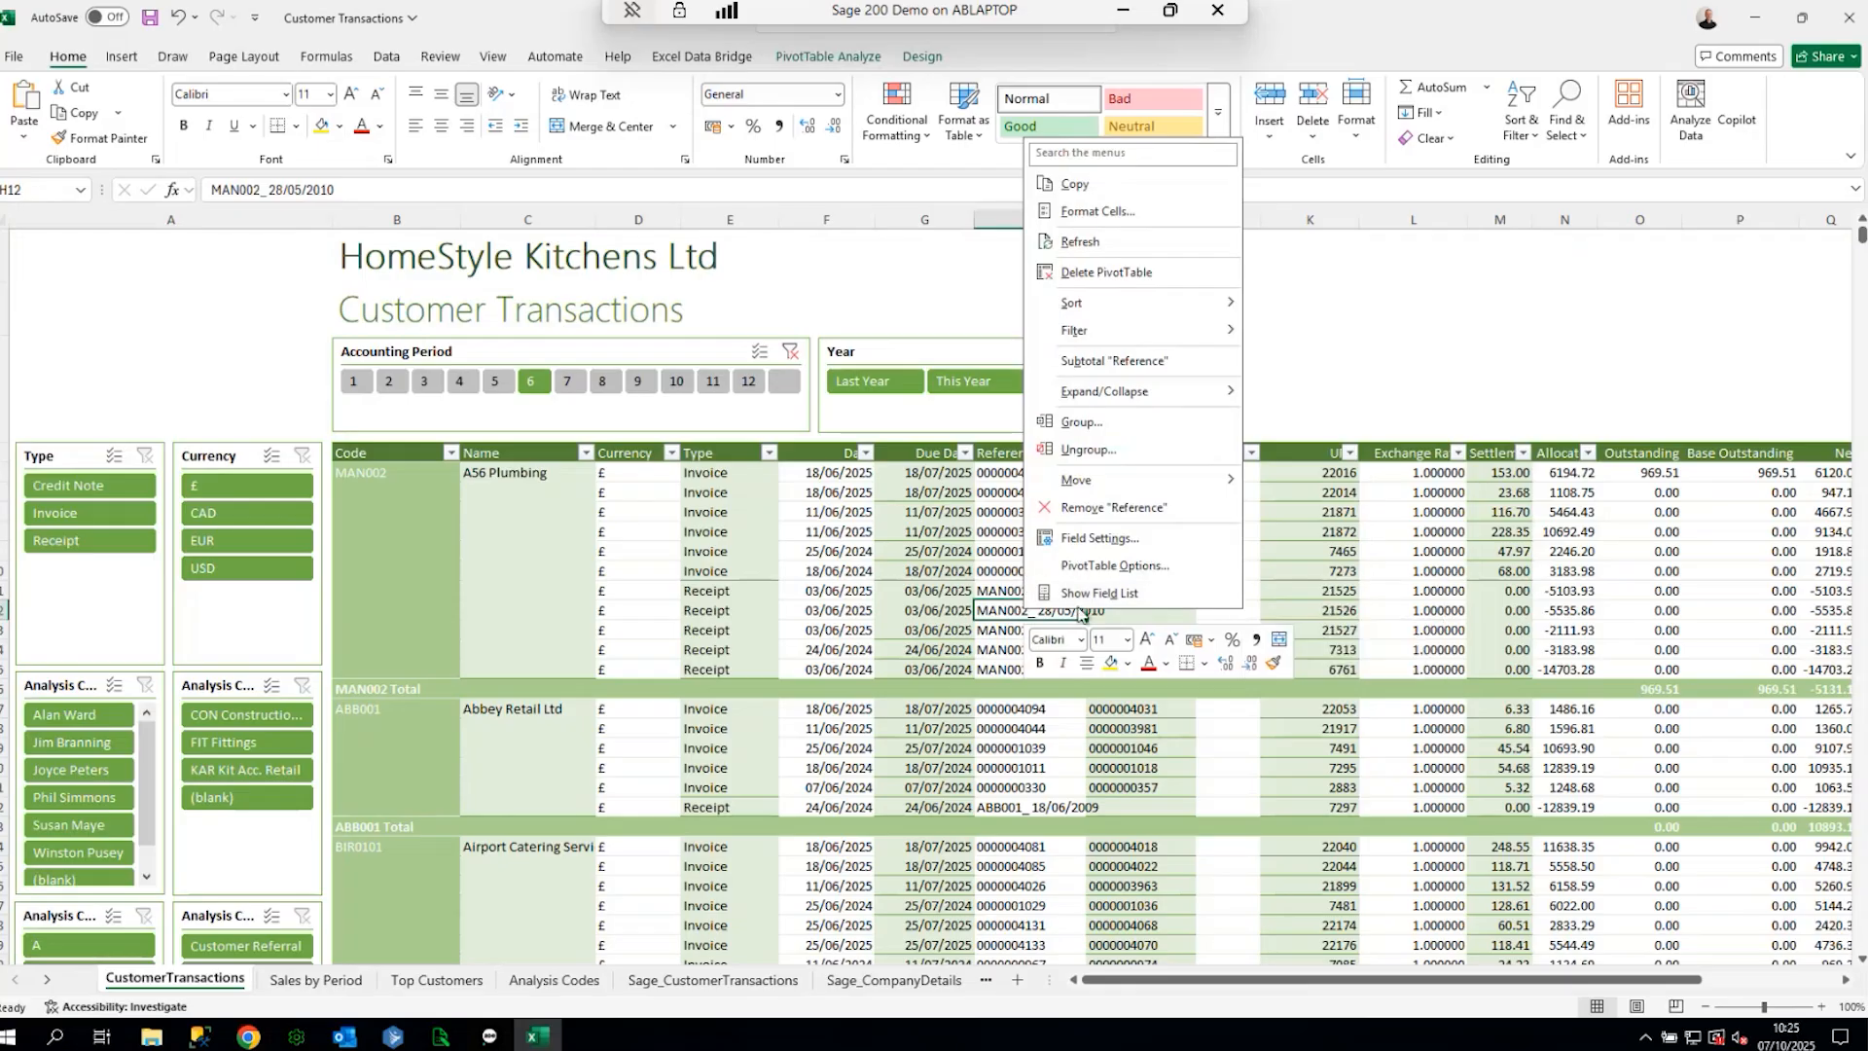
pyautogui.click(1097, 595)
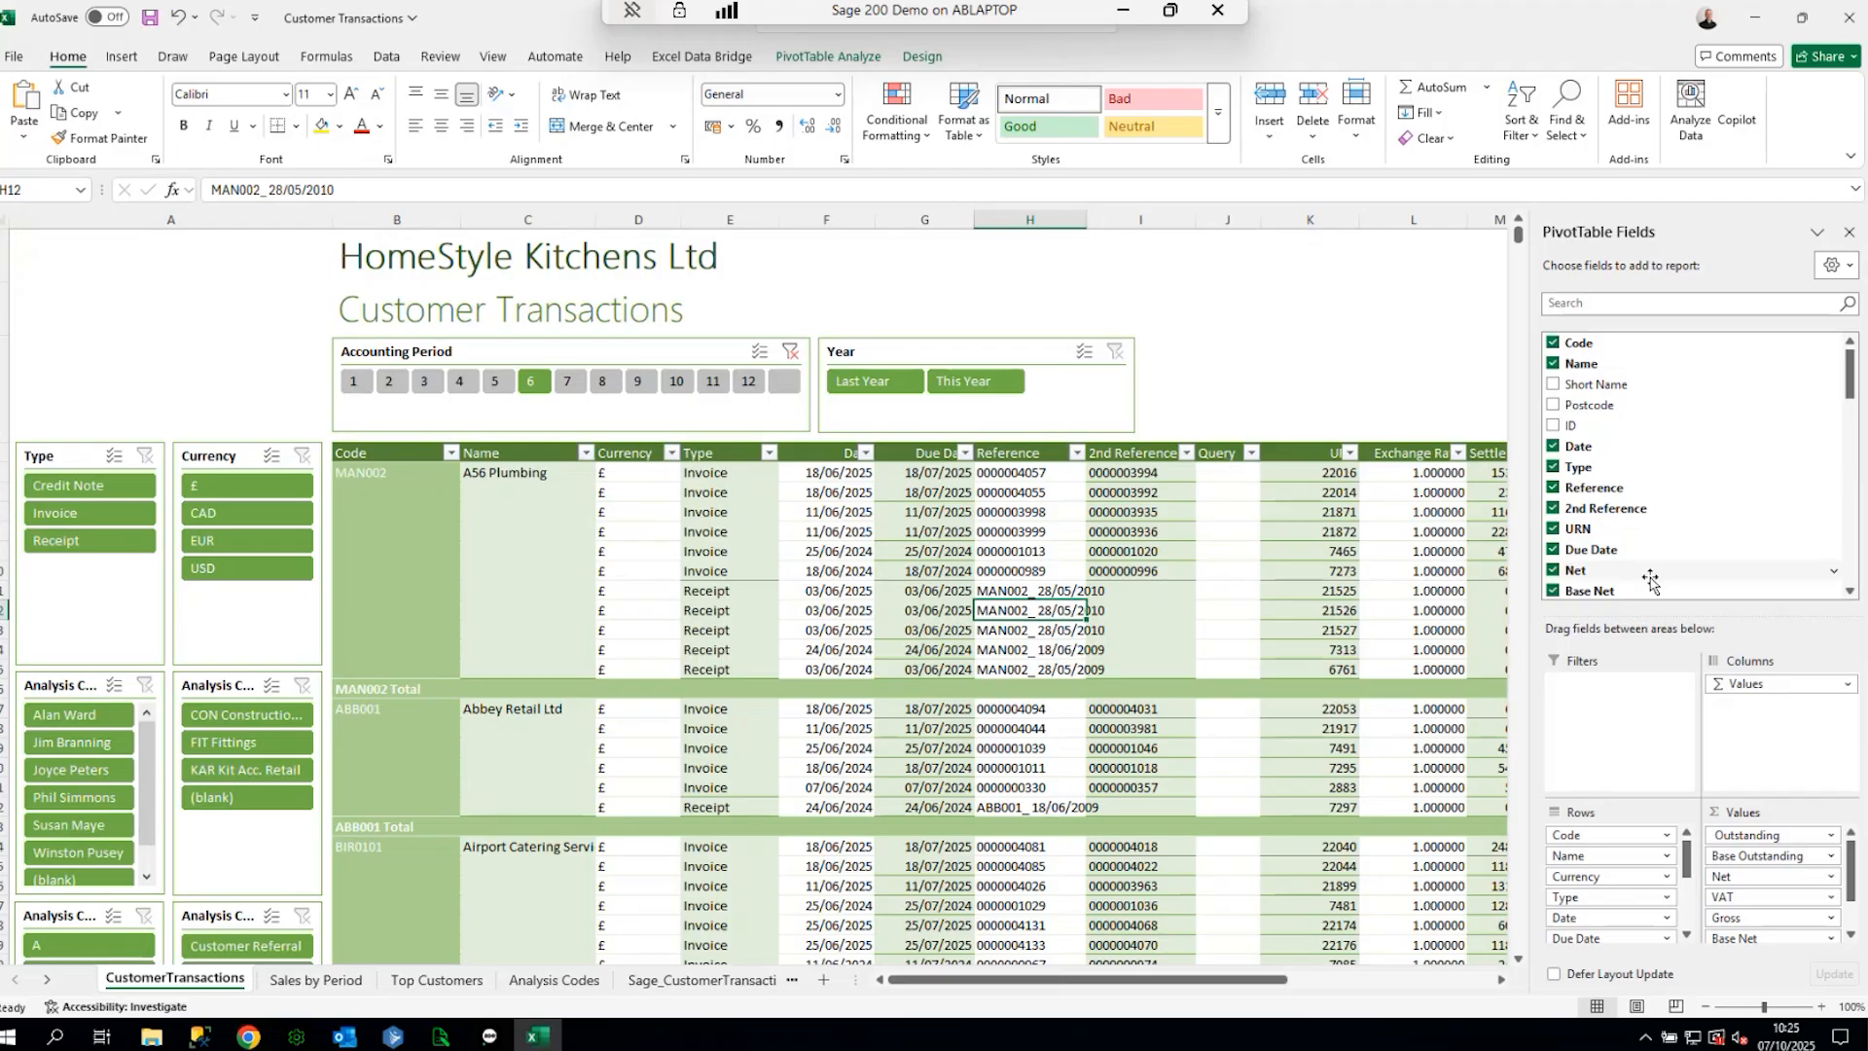
pyautogui.scroll(-4, 1645, 569)
pyautogui.scroll(-3, 1616, 562)
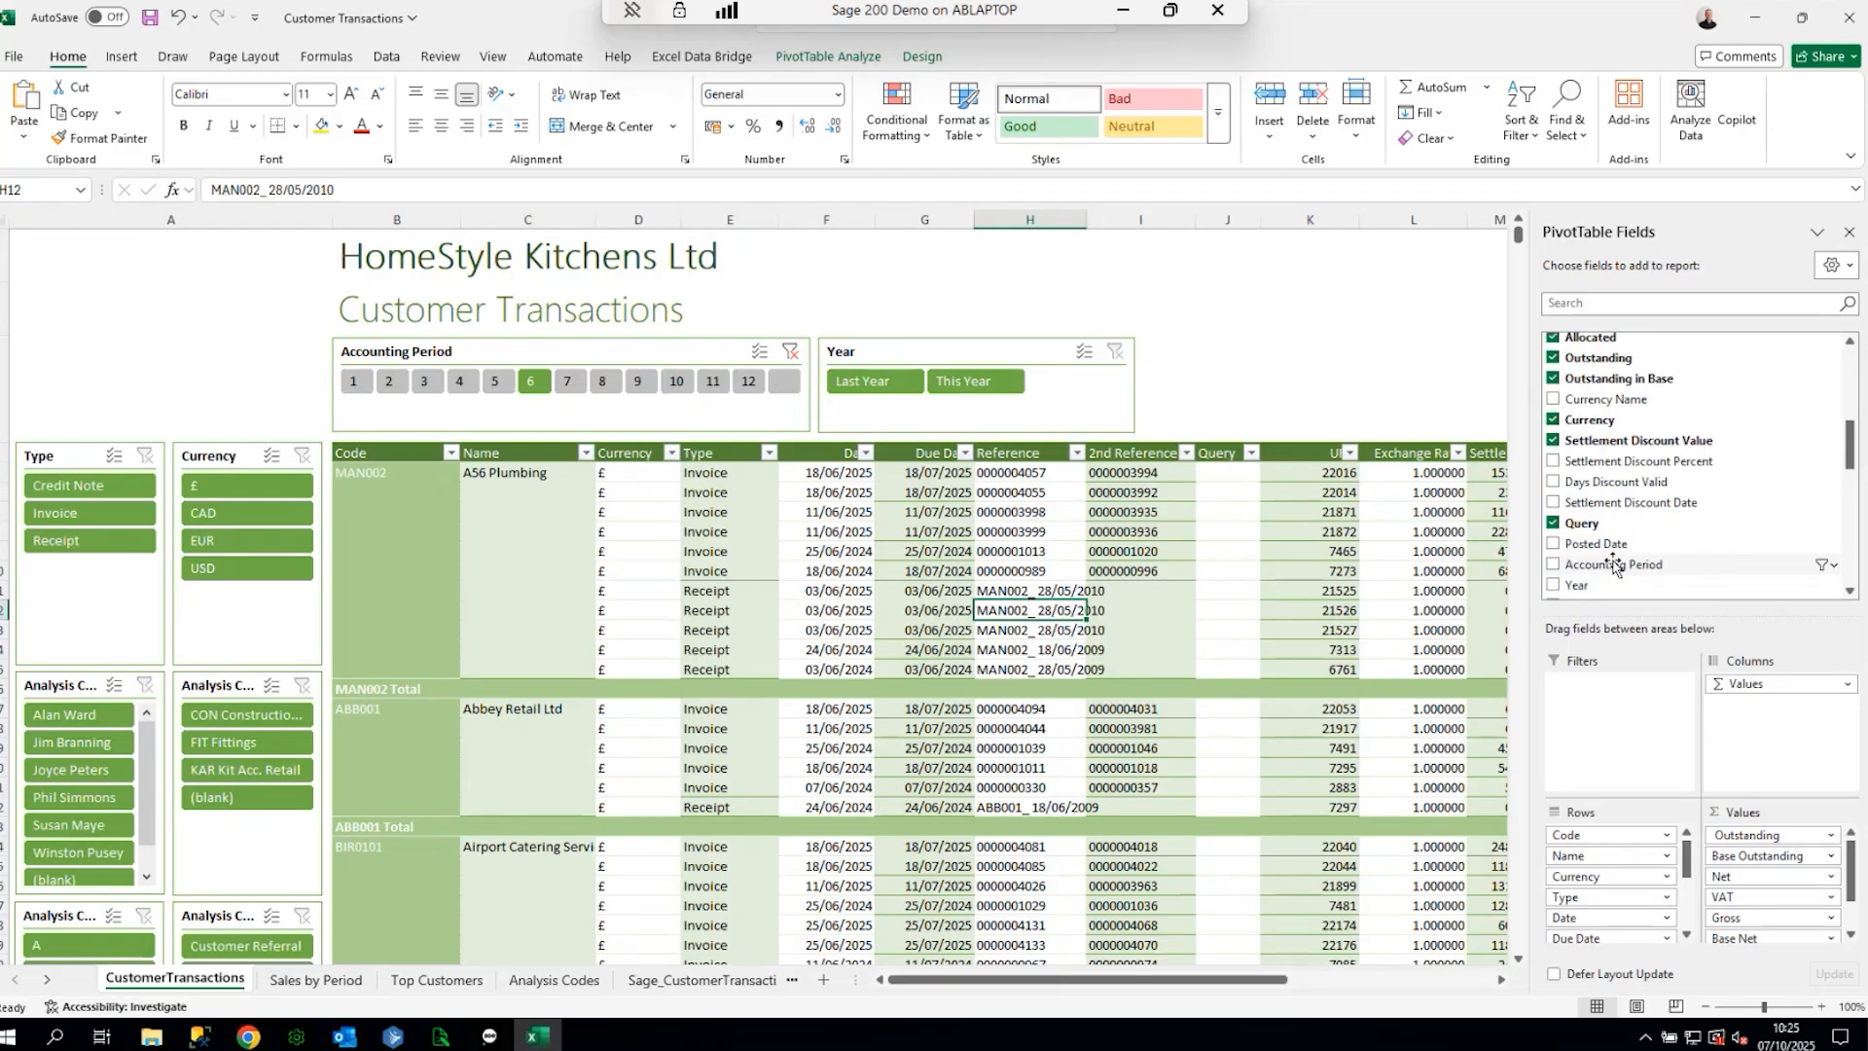
pyautogui.click(1554, 523)
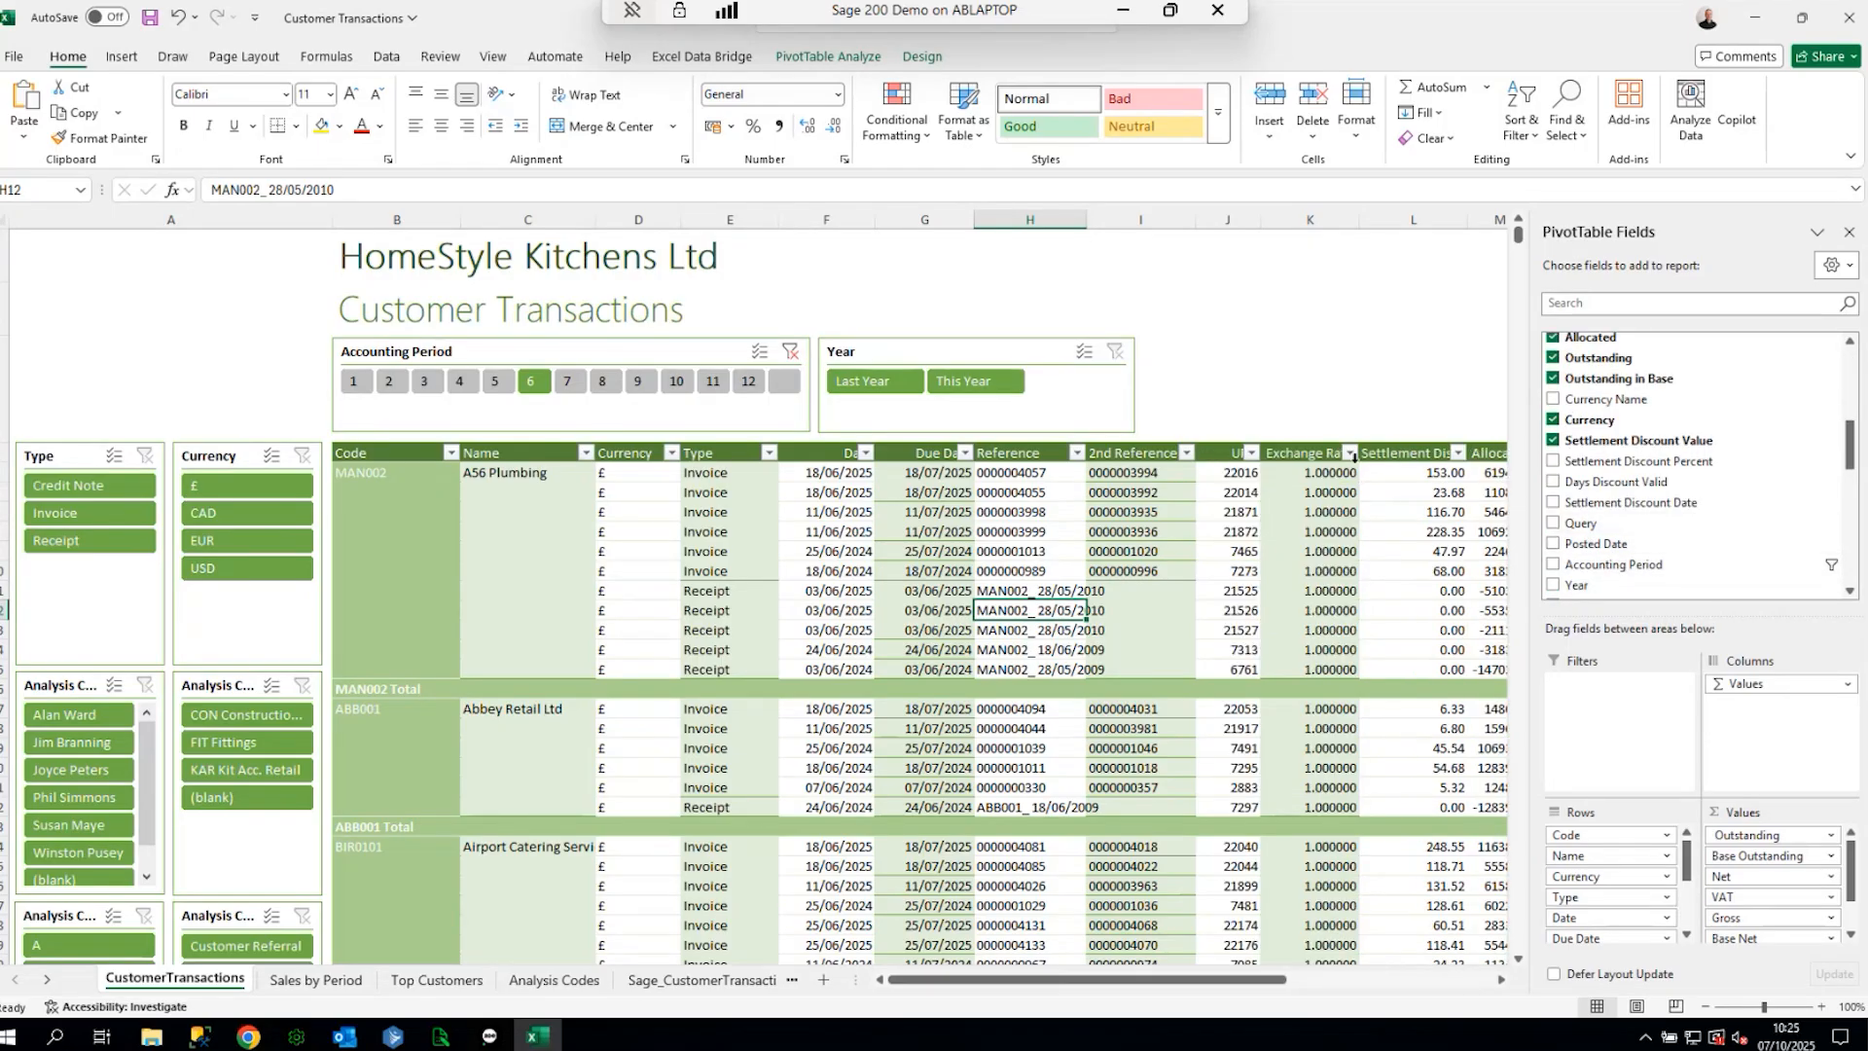
pyautogui.scroll(3, 1566, 530)
pyautogui.click(1553, 387)
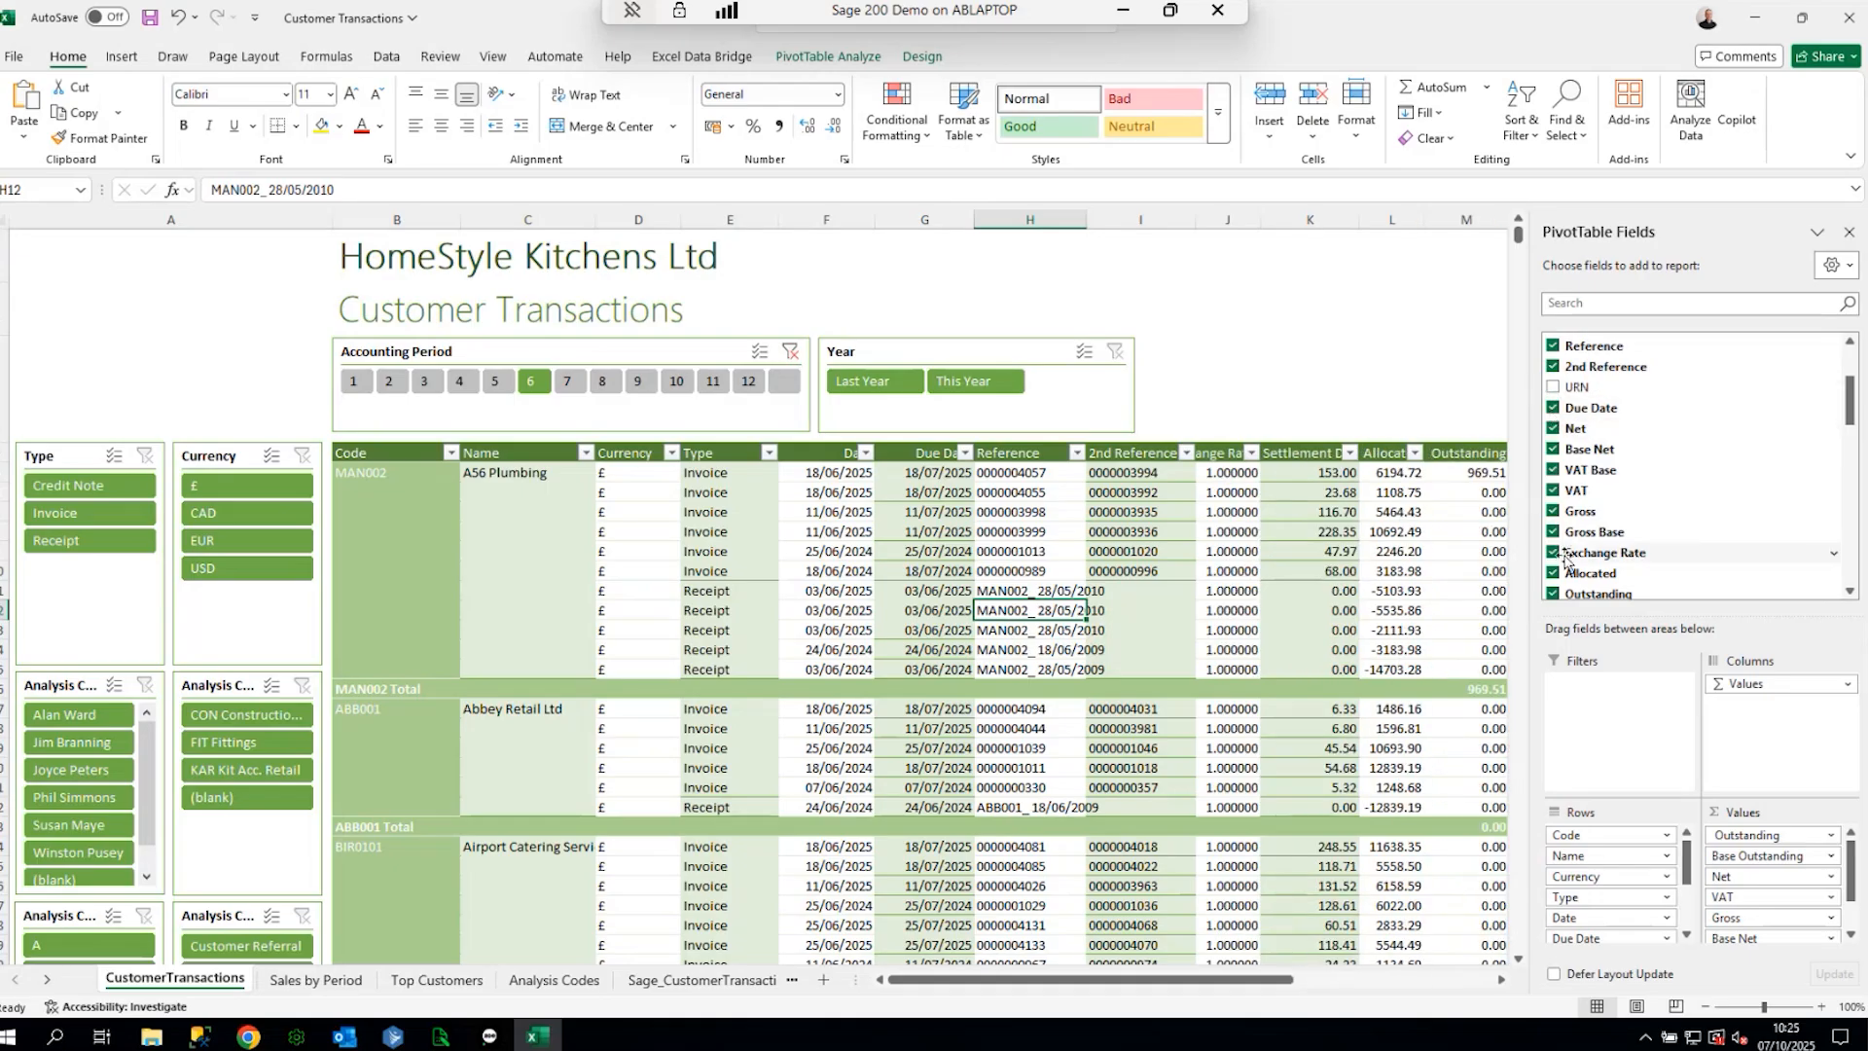
pyautogui.click(1593, 551)
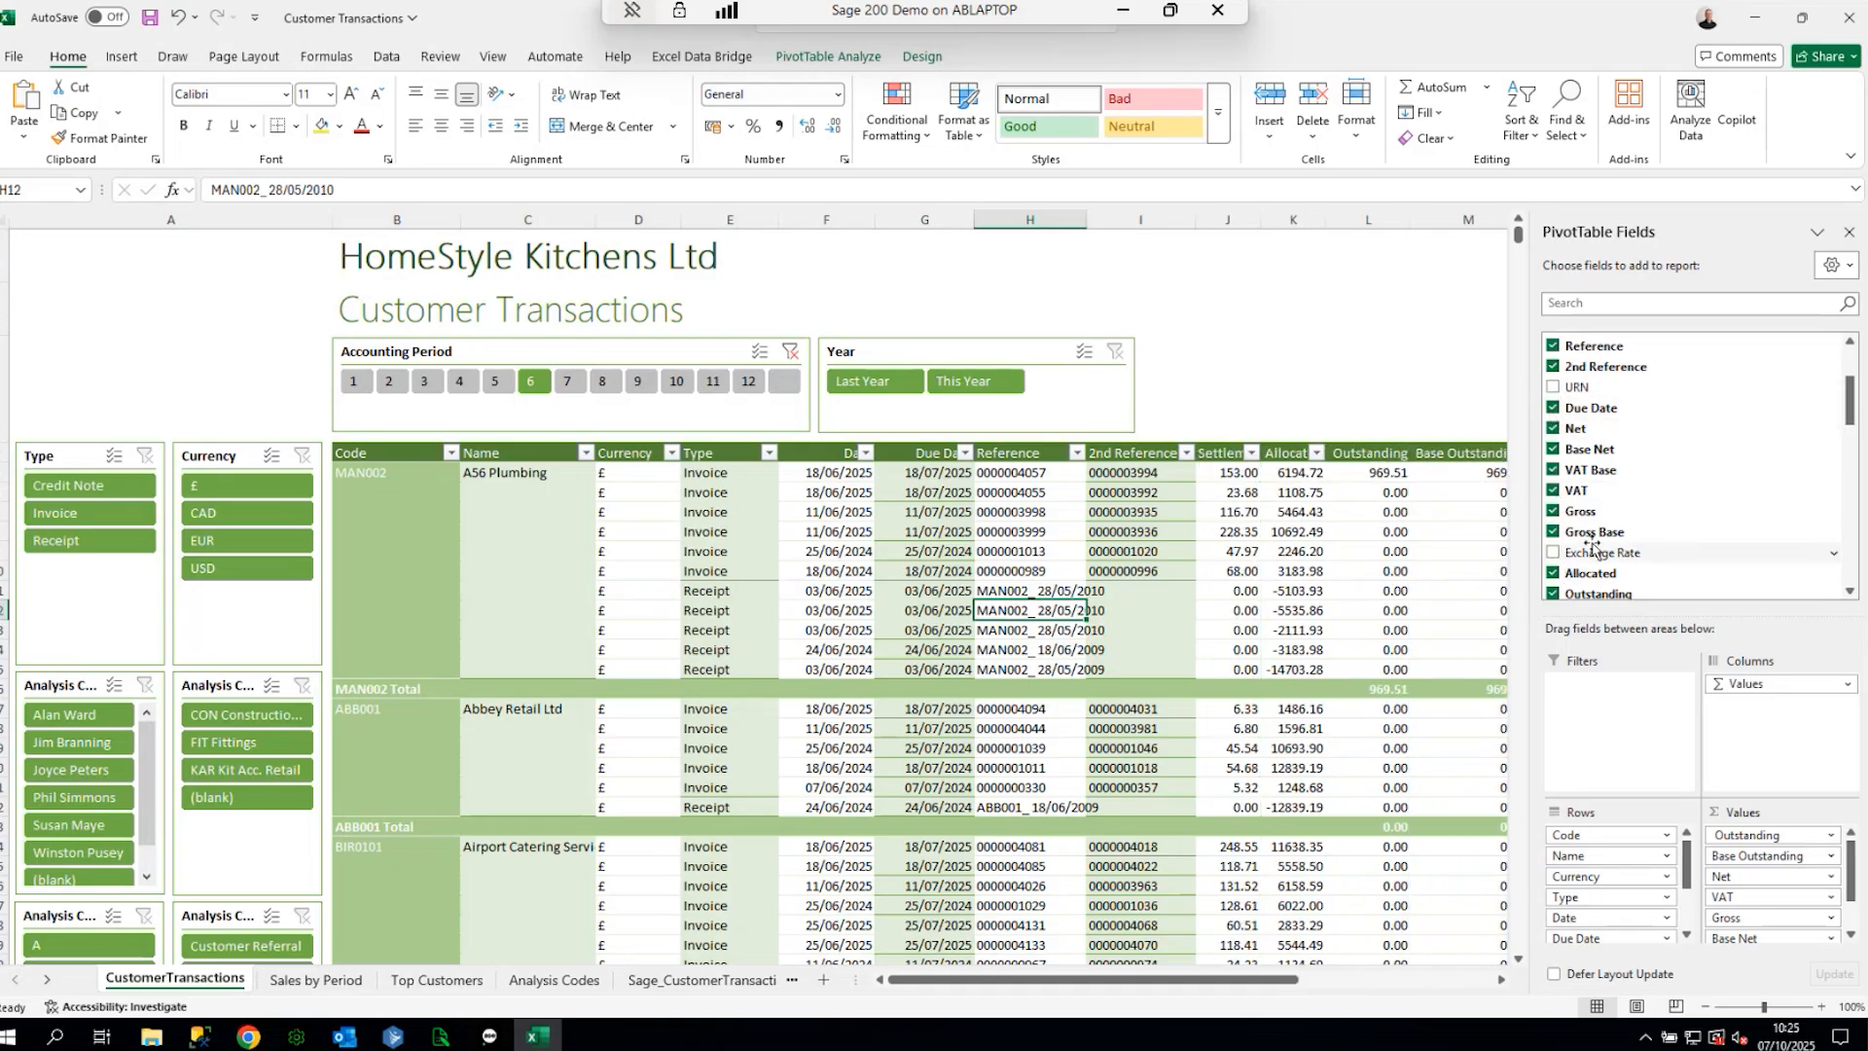
pyautogui.click(1850, 233)
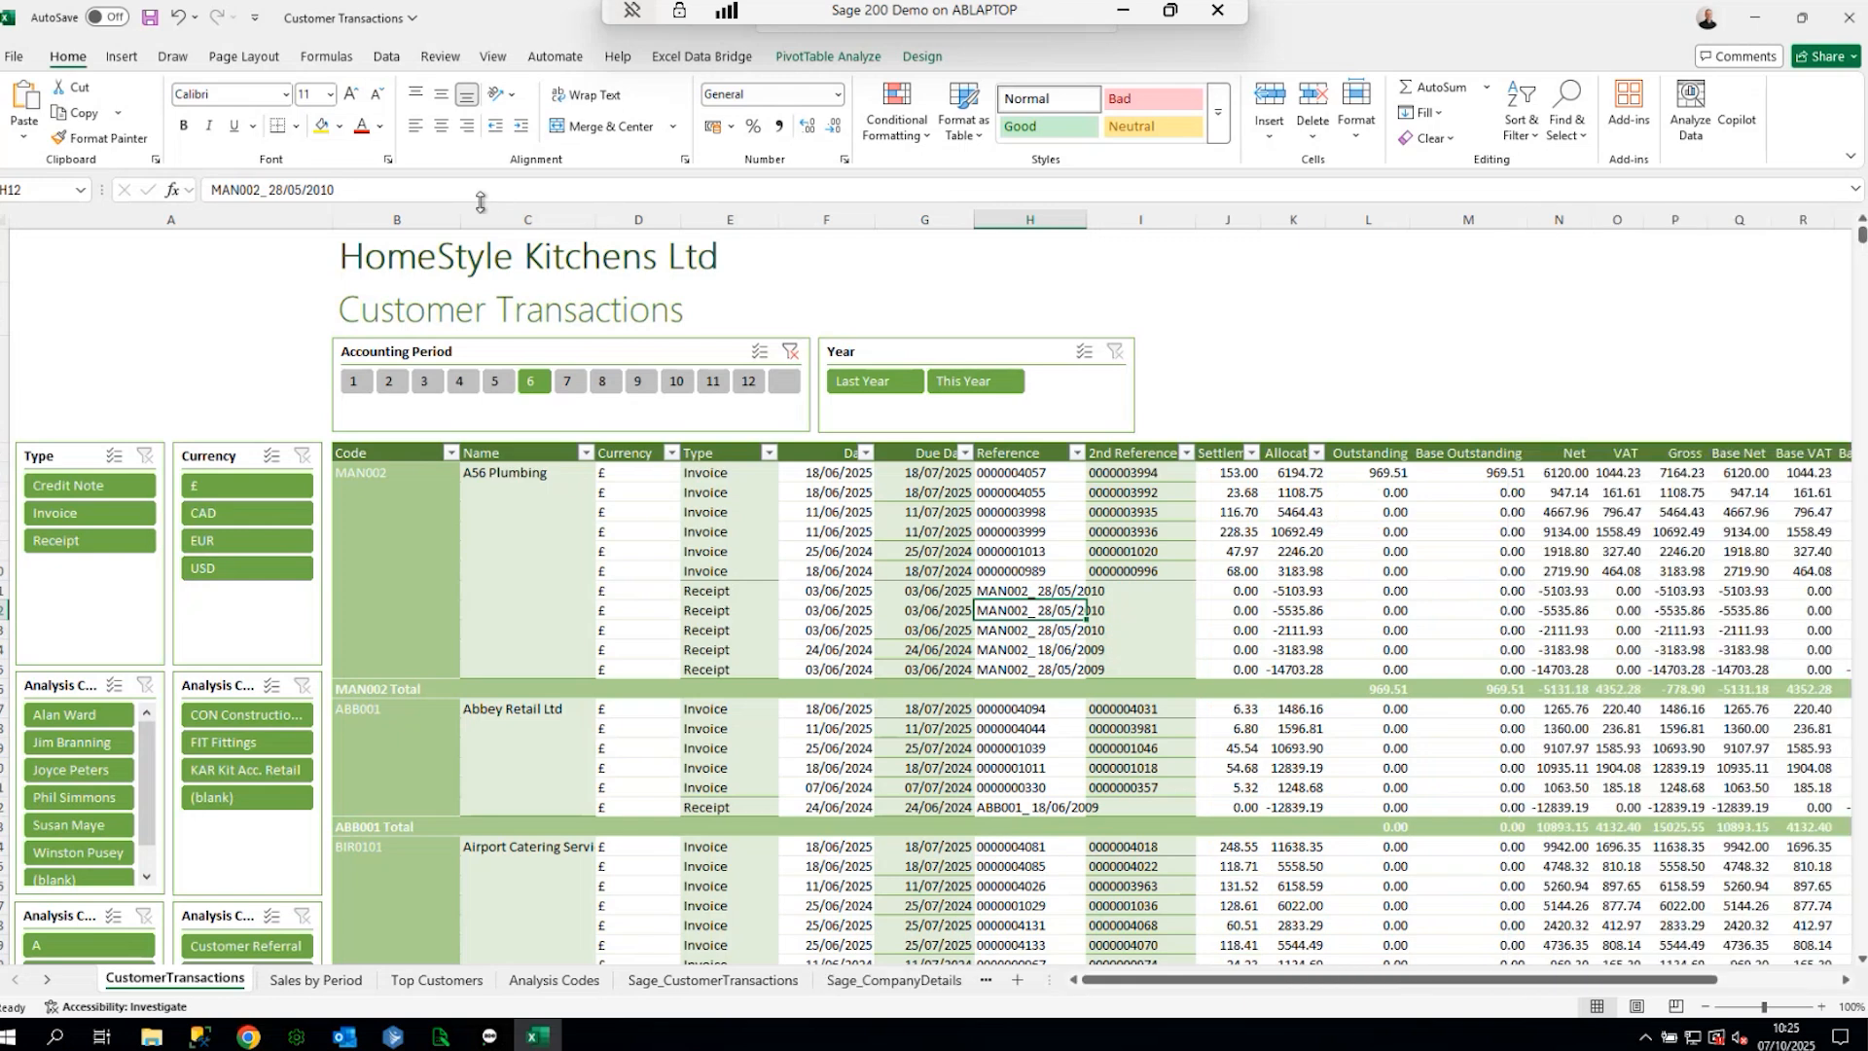
# - Save the workbook as 'Customer Transactions test' and close Excel
pyautogui.click(15, 57)
pyautogui.click(86, 353)
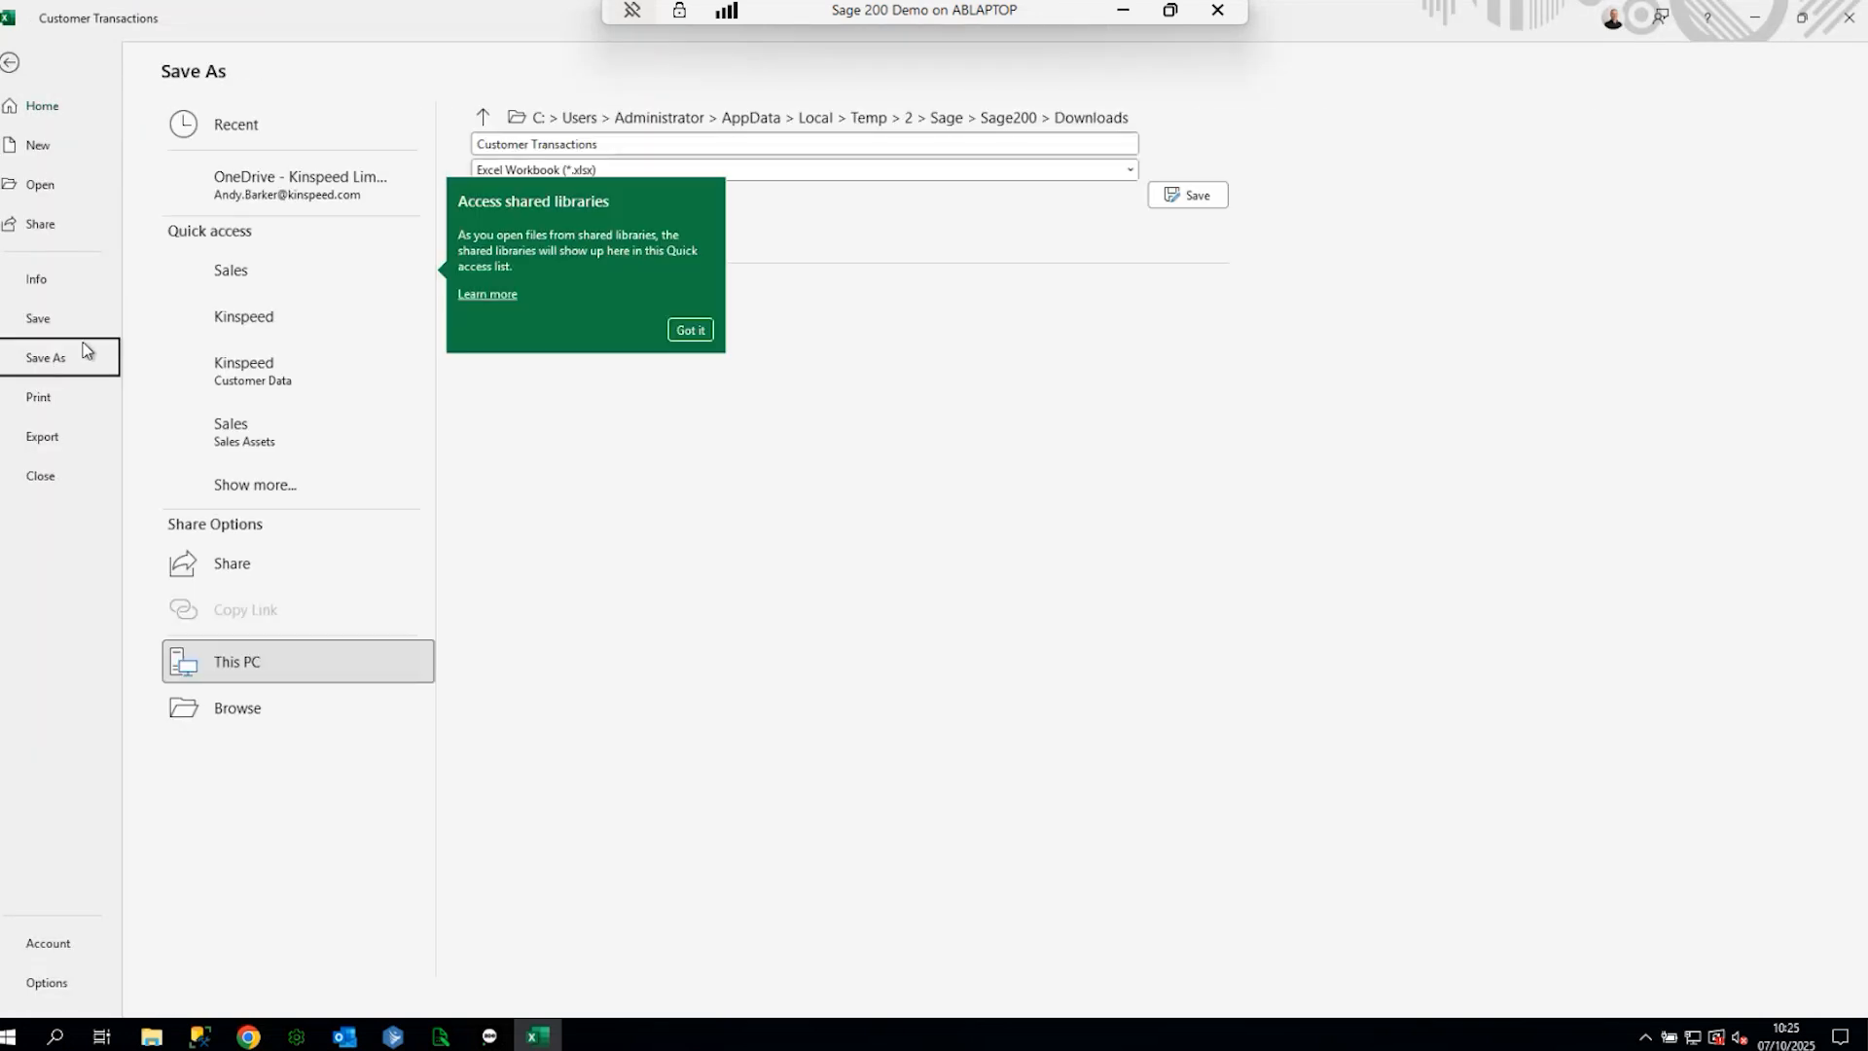
pyautogui.click(689, 147)
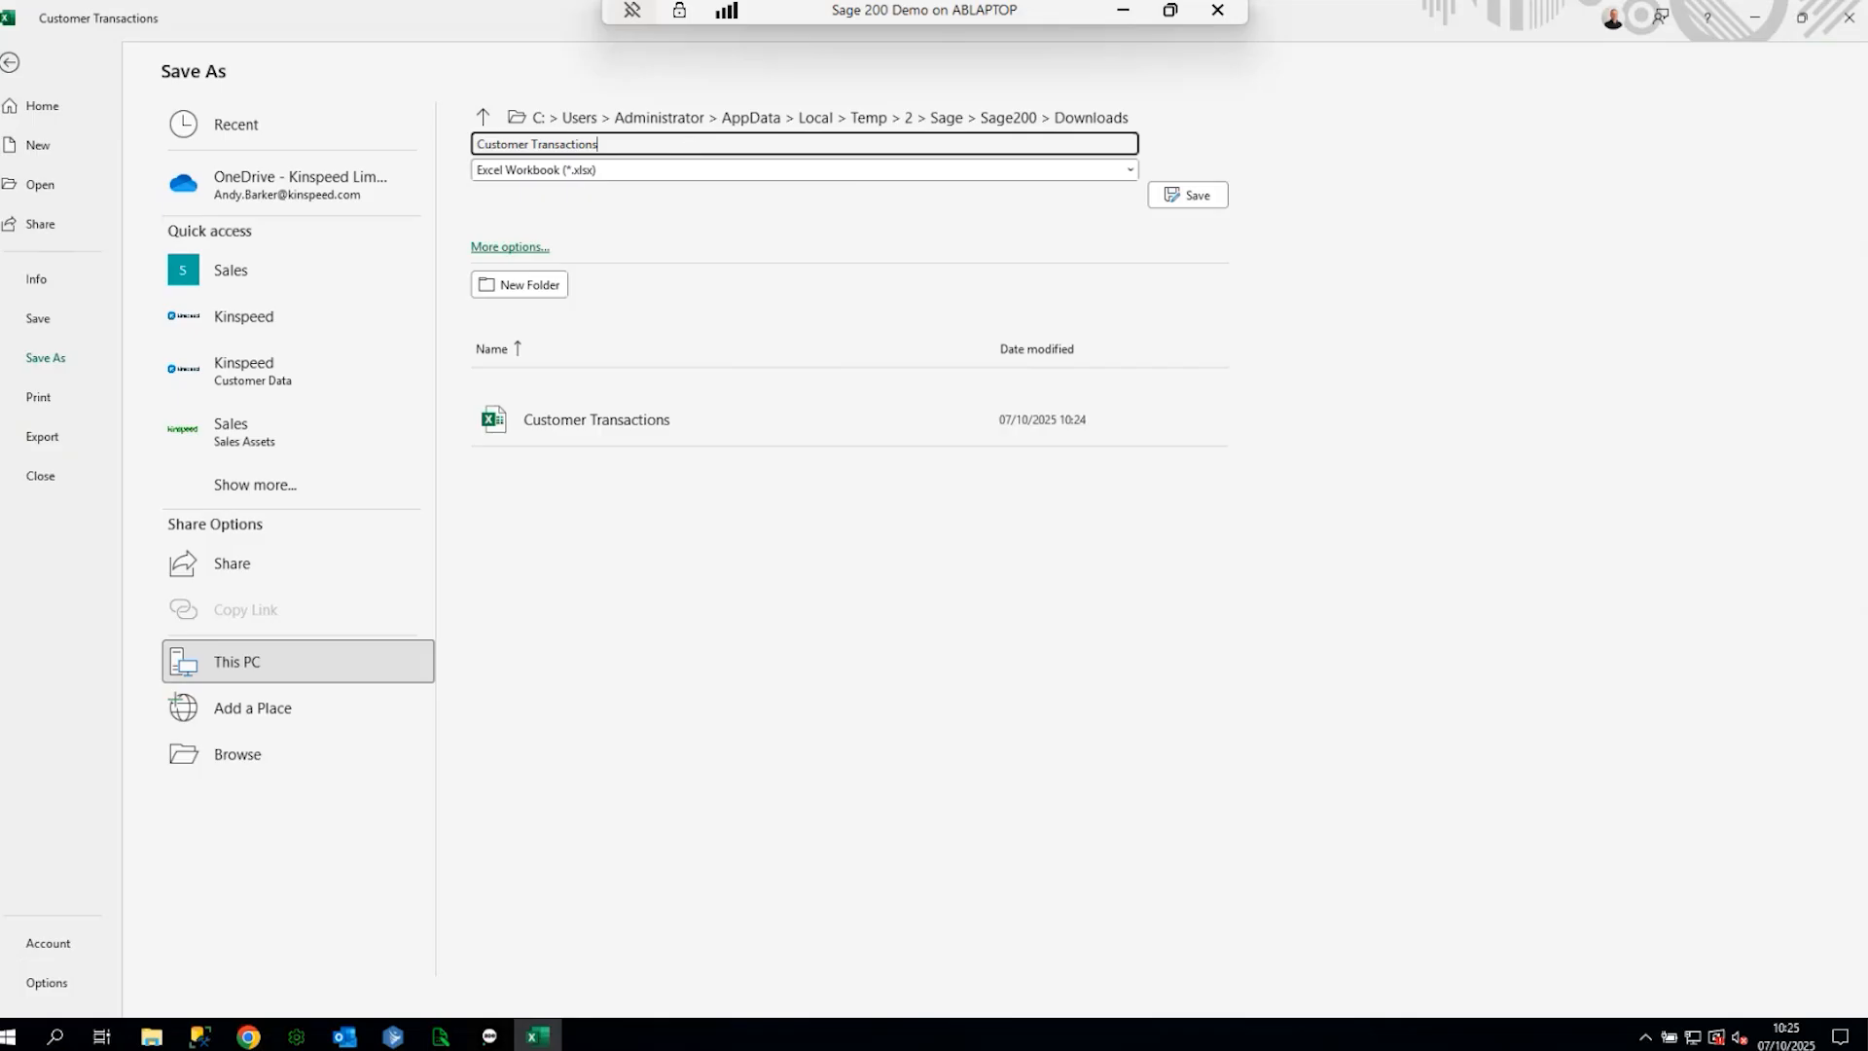
pyautogui.write('test')
pyautogui.click(1190, 195)
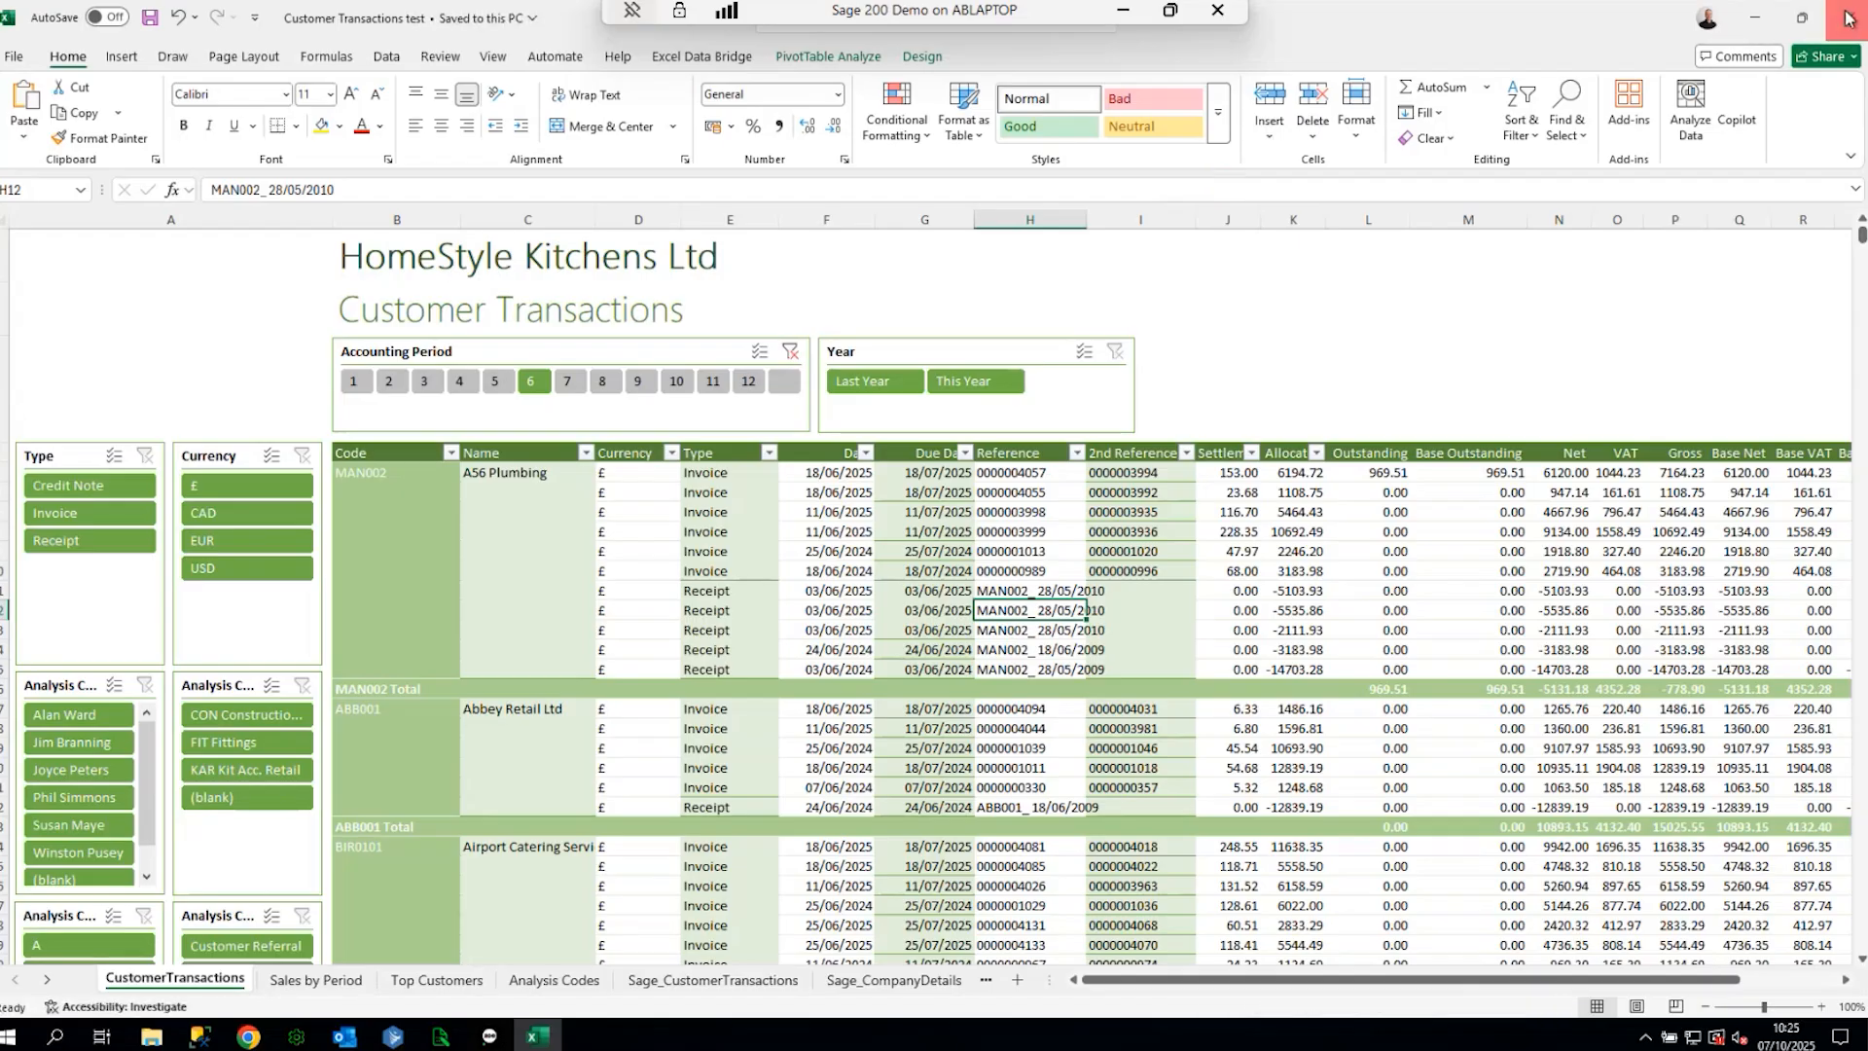
pyautogui.click(1849, 18)
# - Start an Excel report upload, browse Desktop and Documents, then cancel without uploading
pyautogui.click(508, 148)
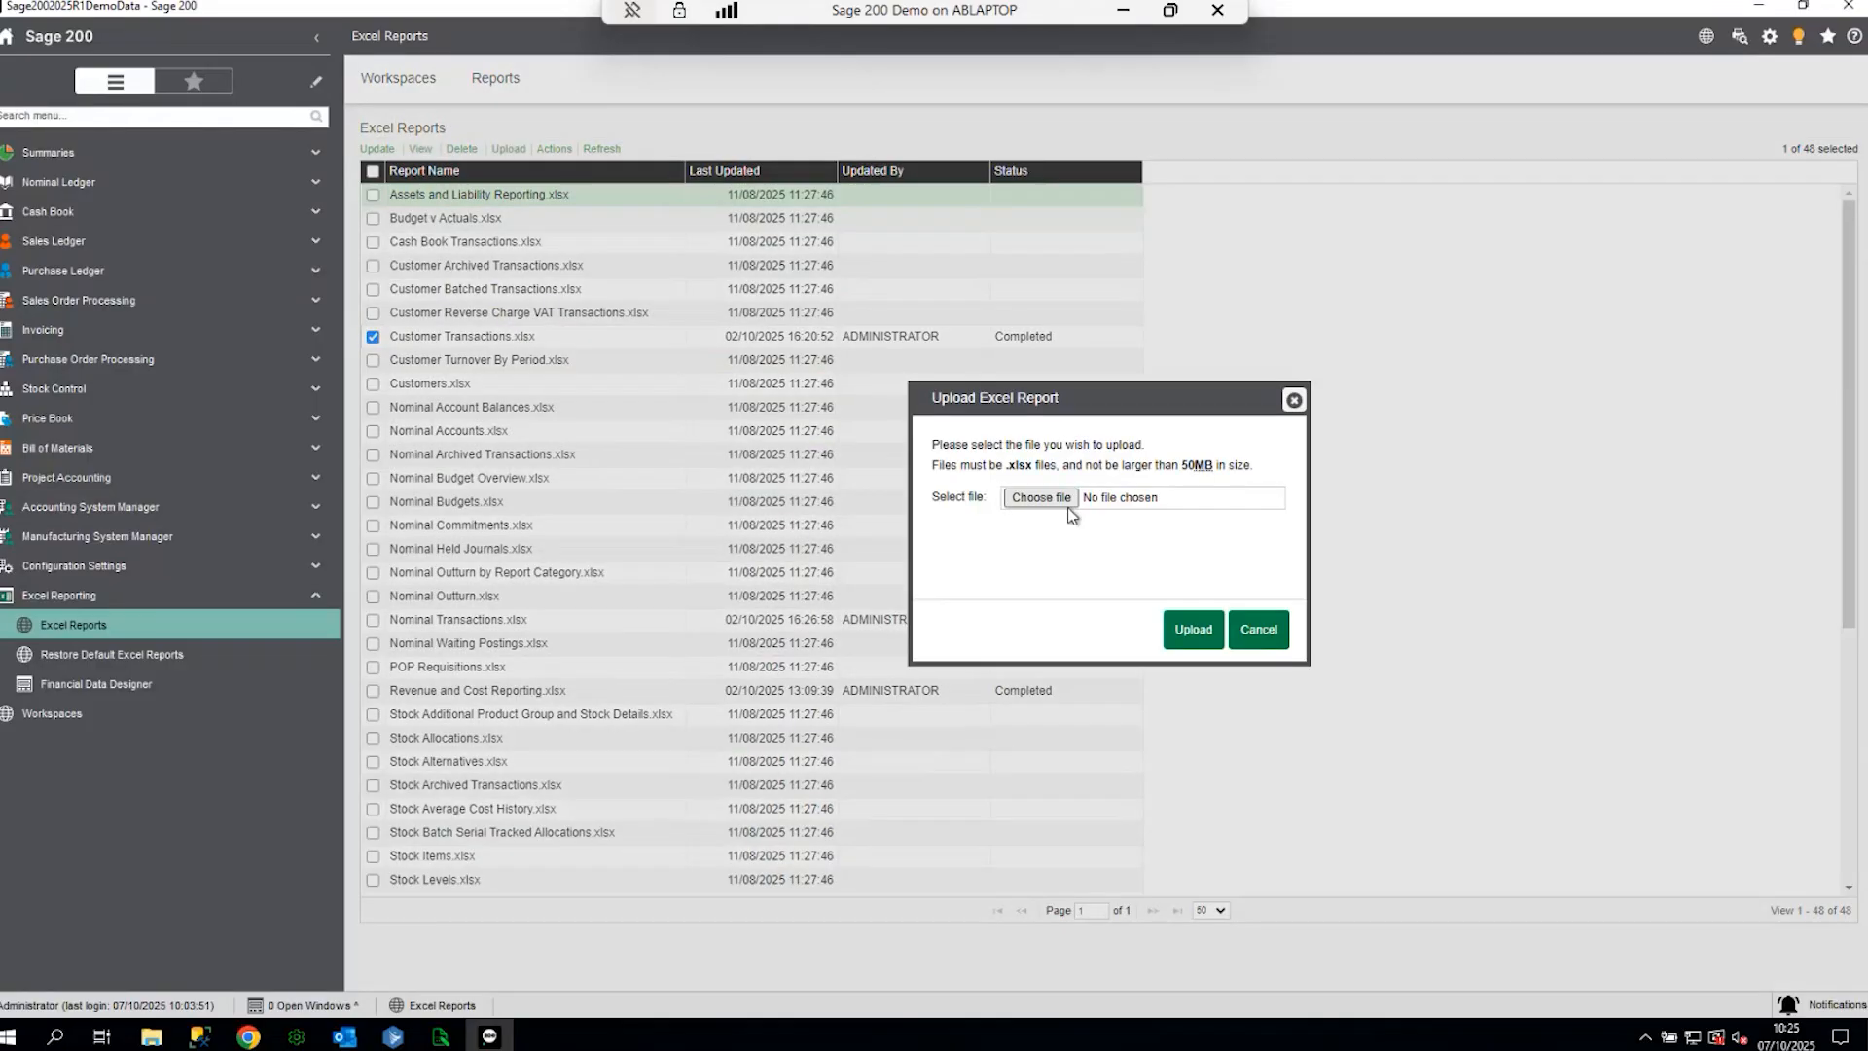
pyautogui.click(1043, 499)
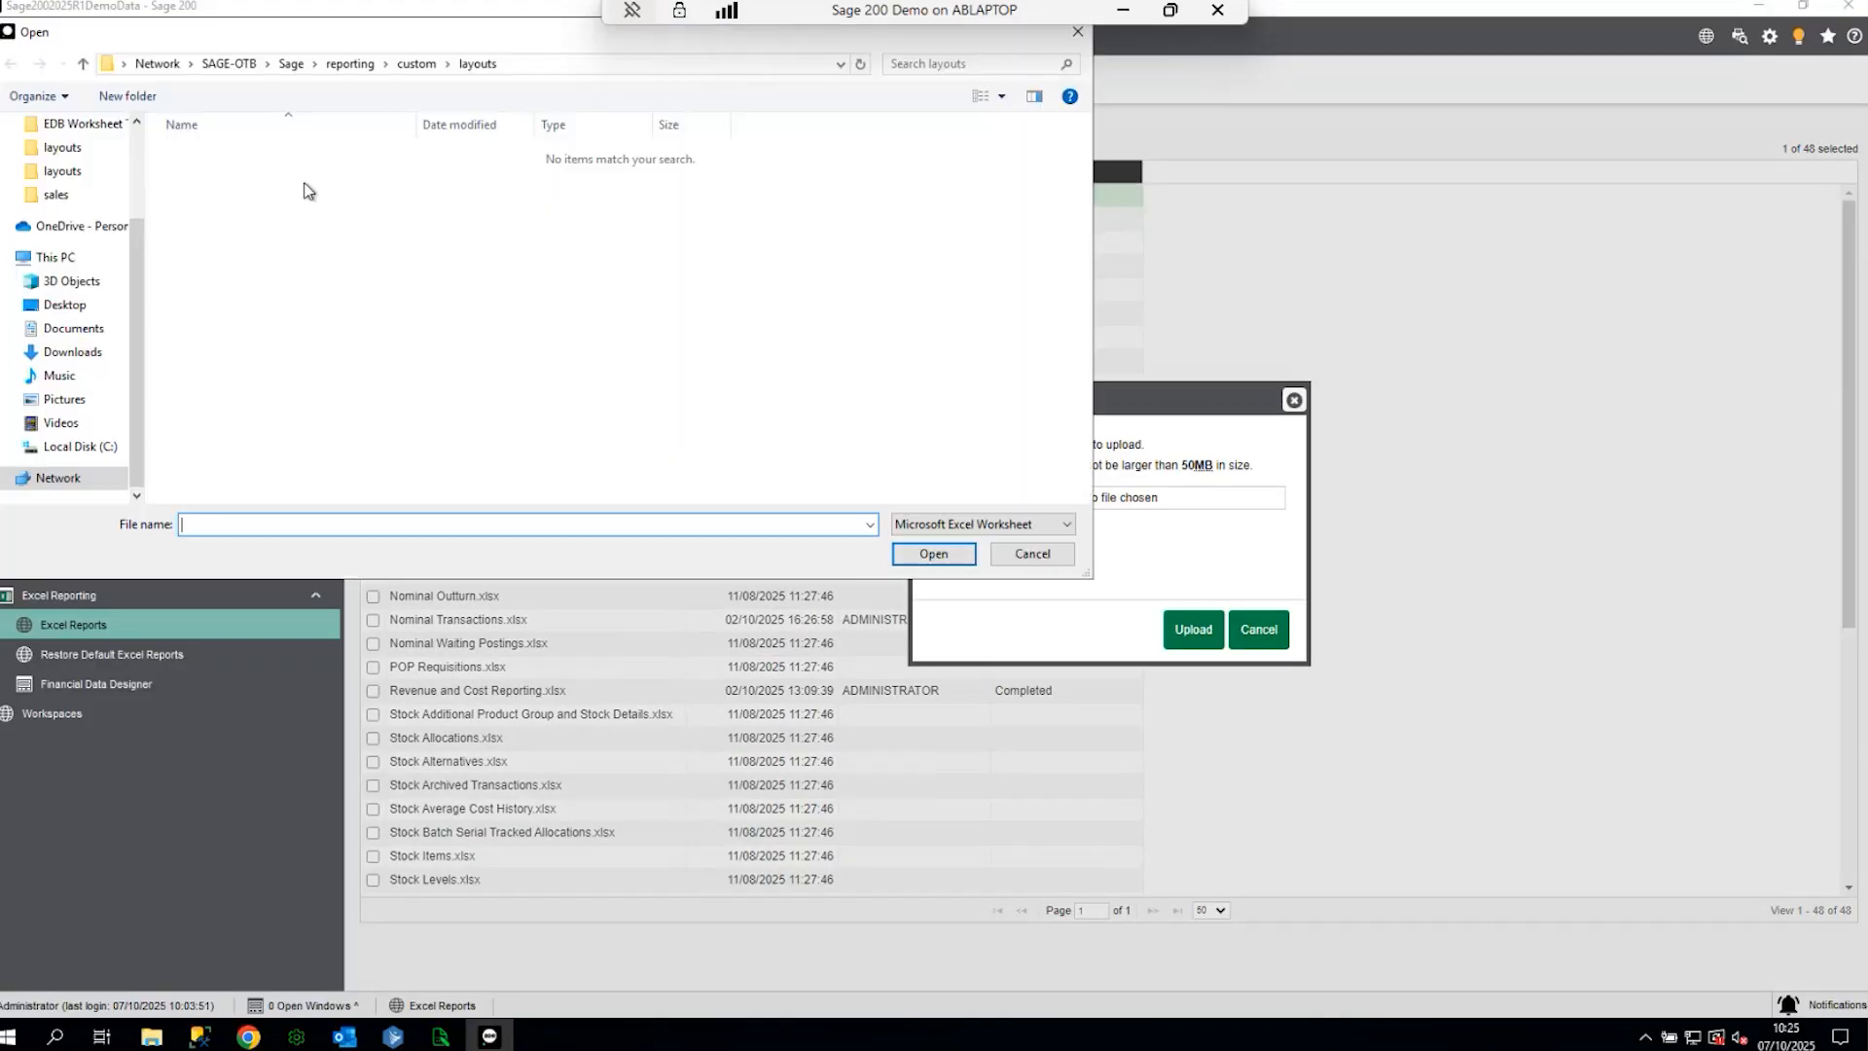
pyautogui.click(64, 304)
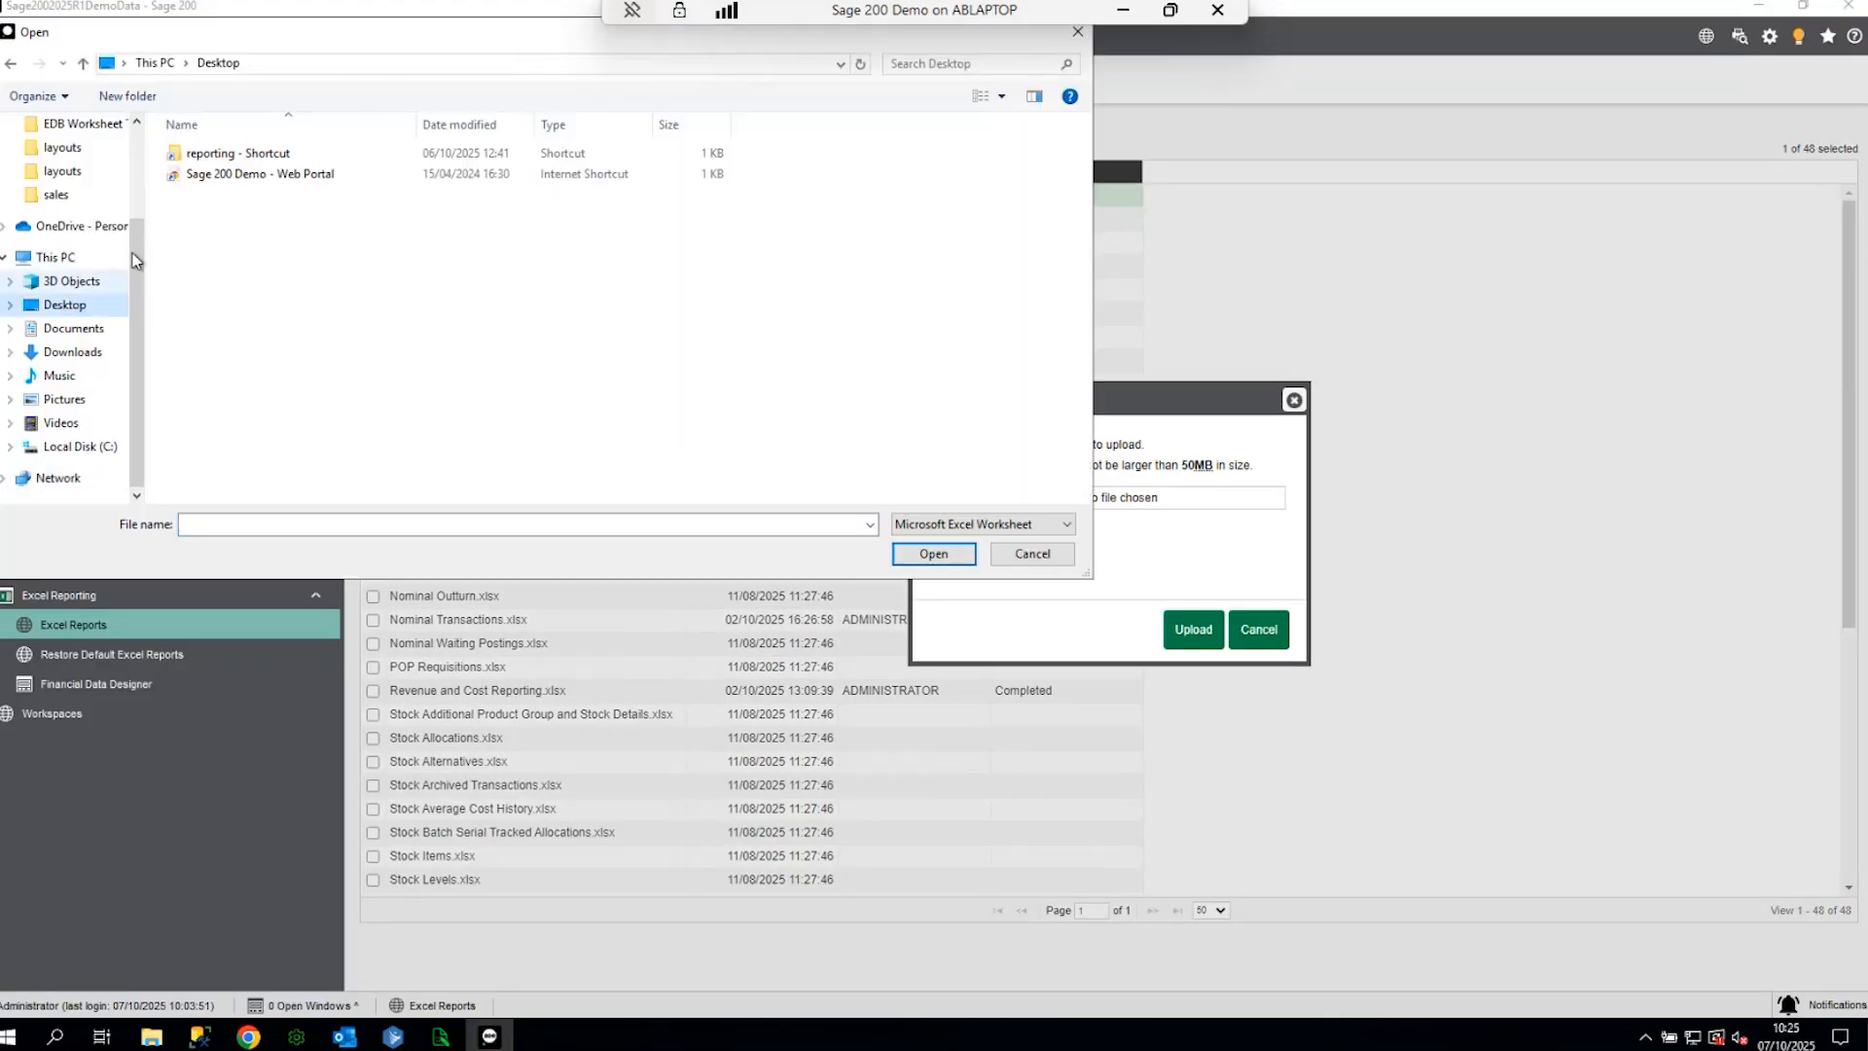
pyautogui.scroll(3, 78, 214)
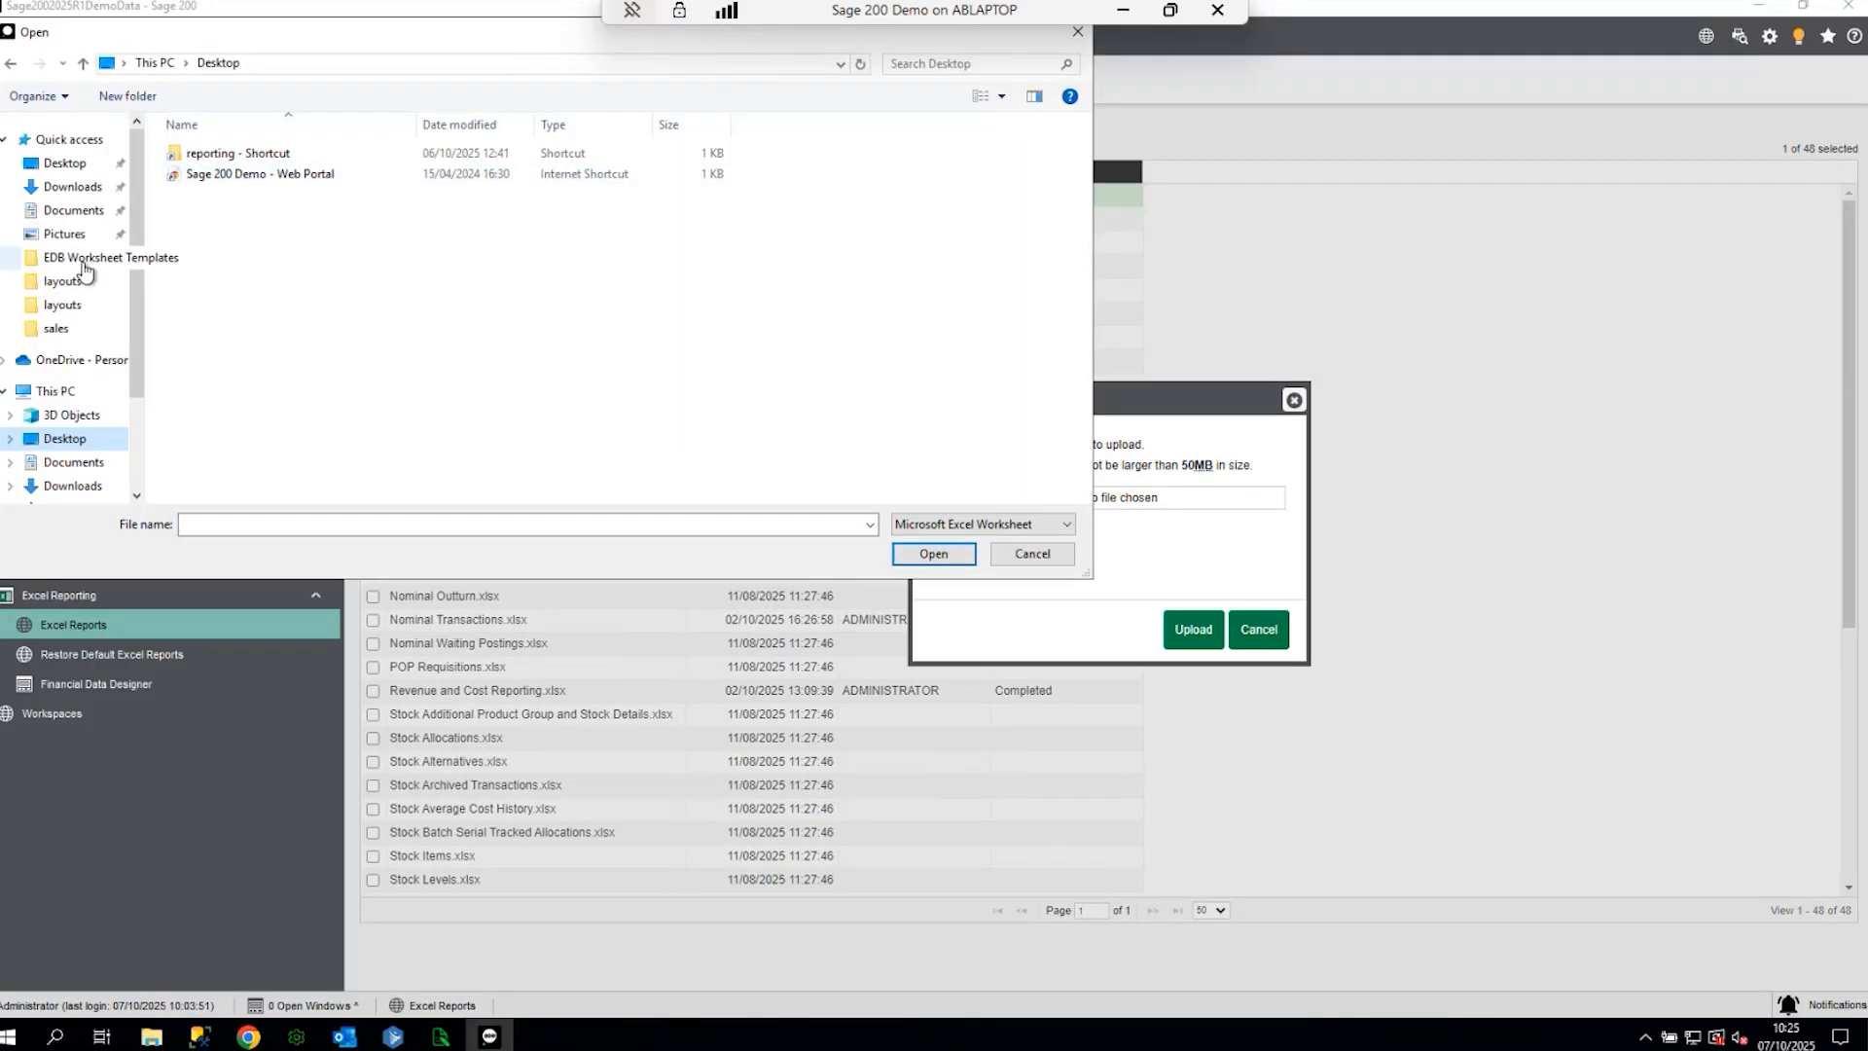
pyautogui.click(74, 211)
pyautogui.click(1084, 39)
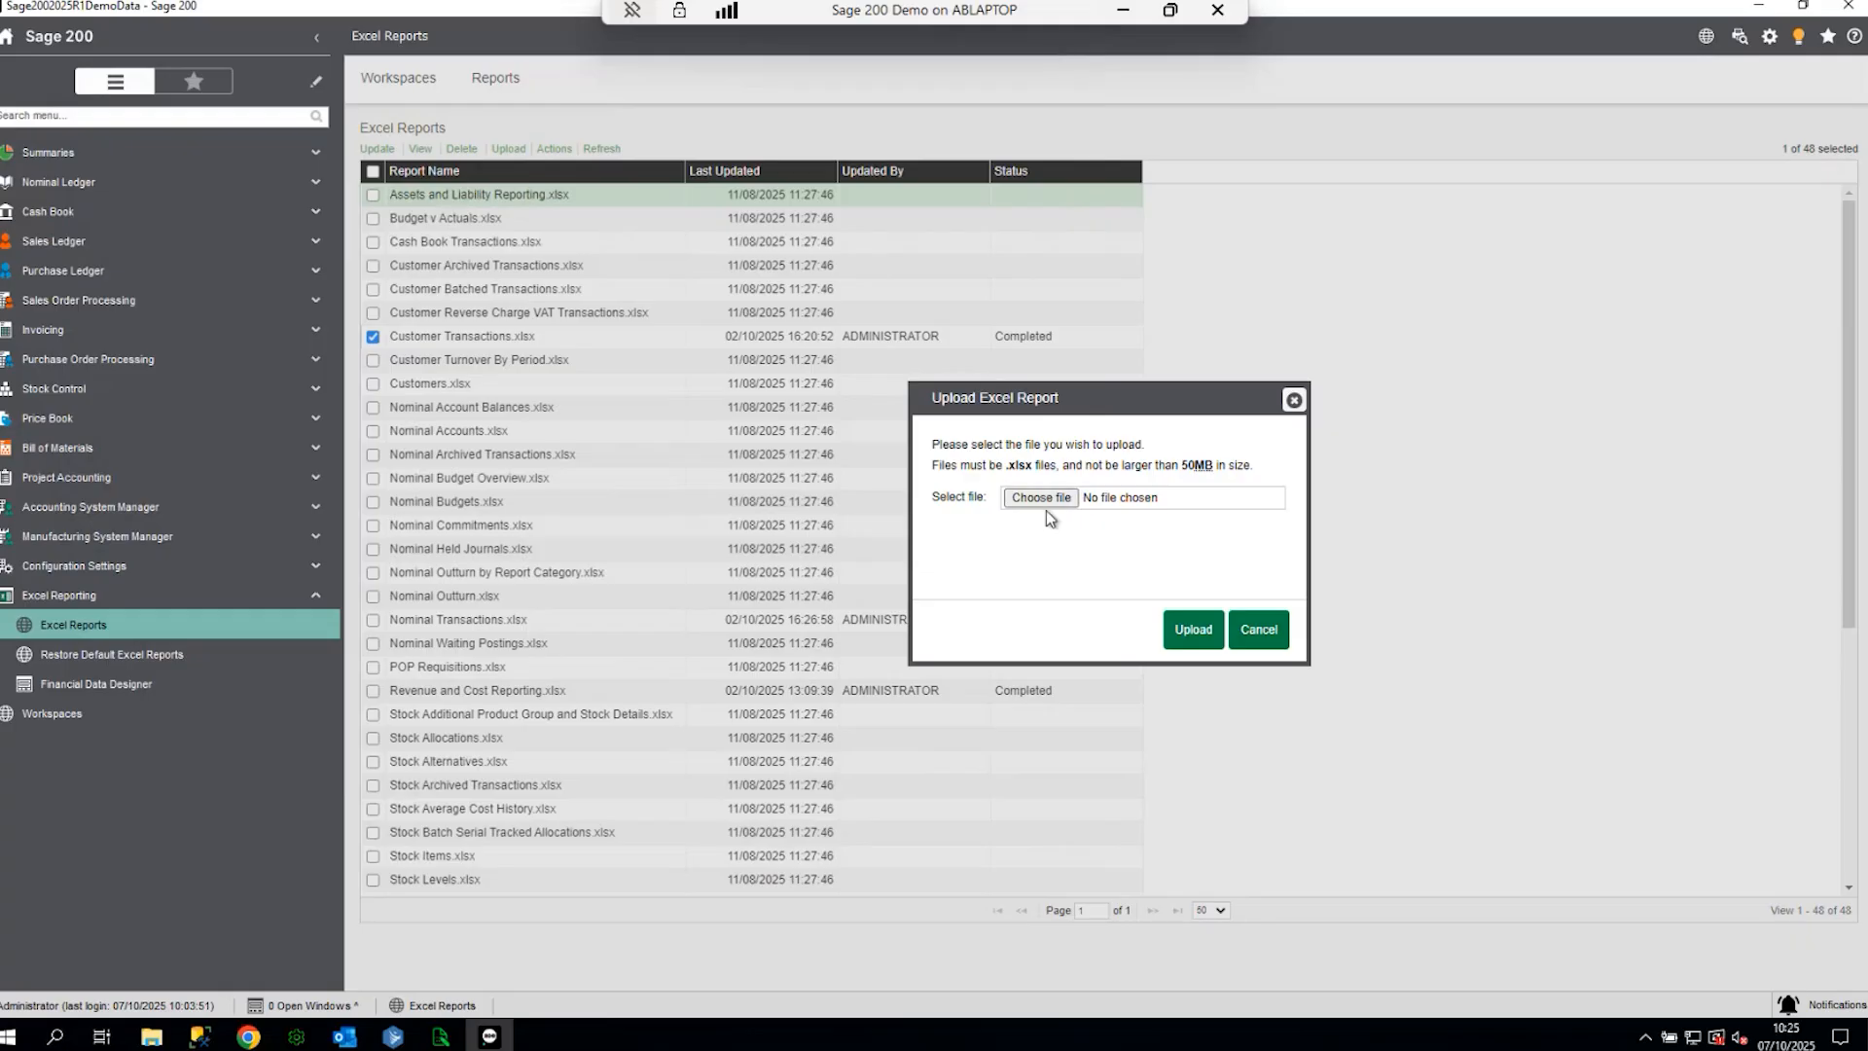
pyautogui.click(1259, 630)
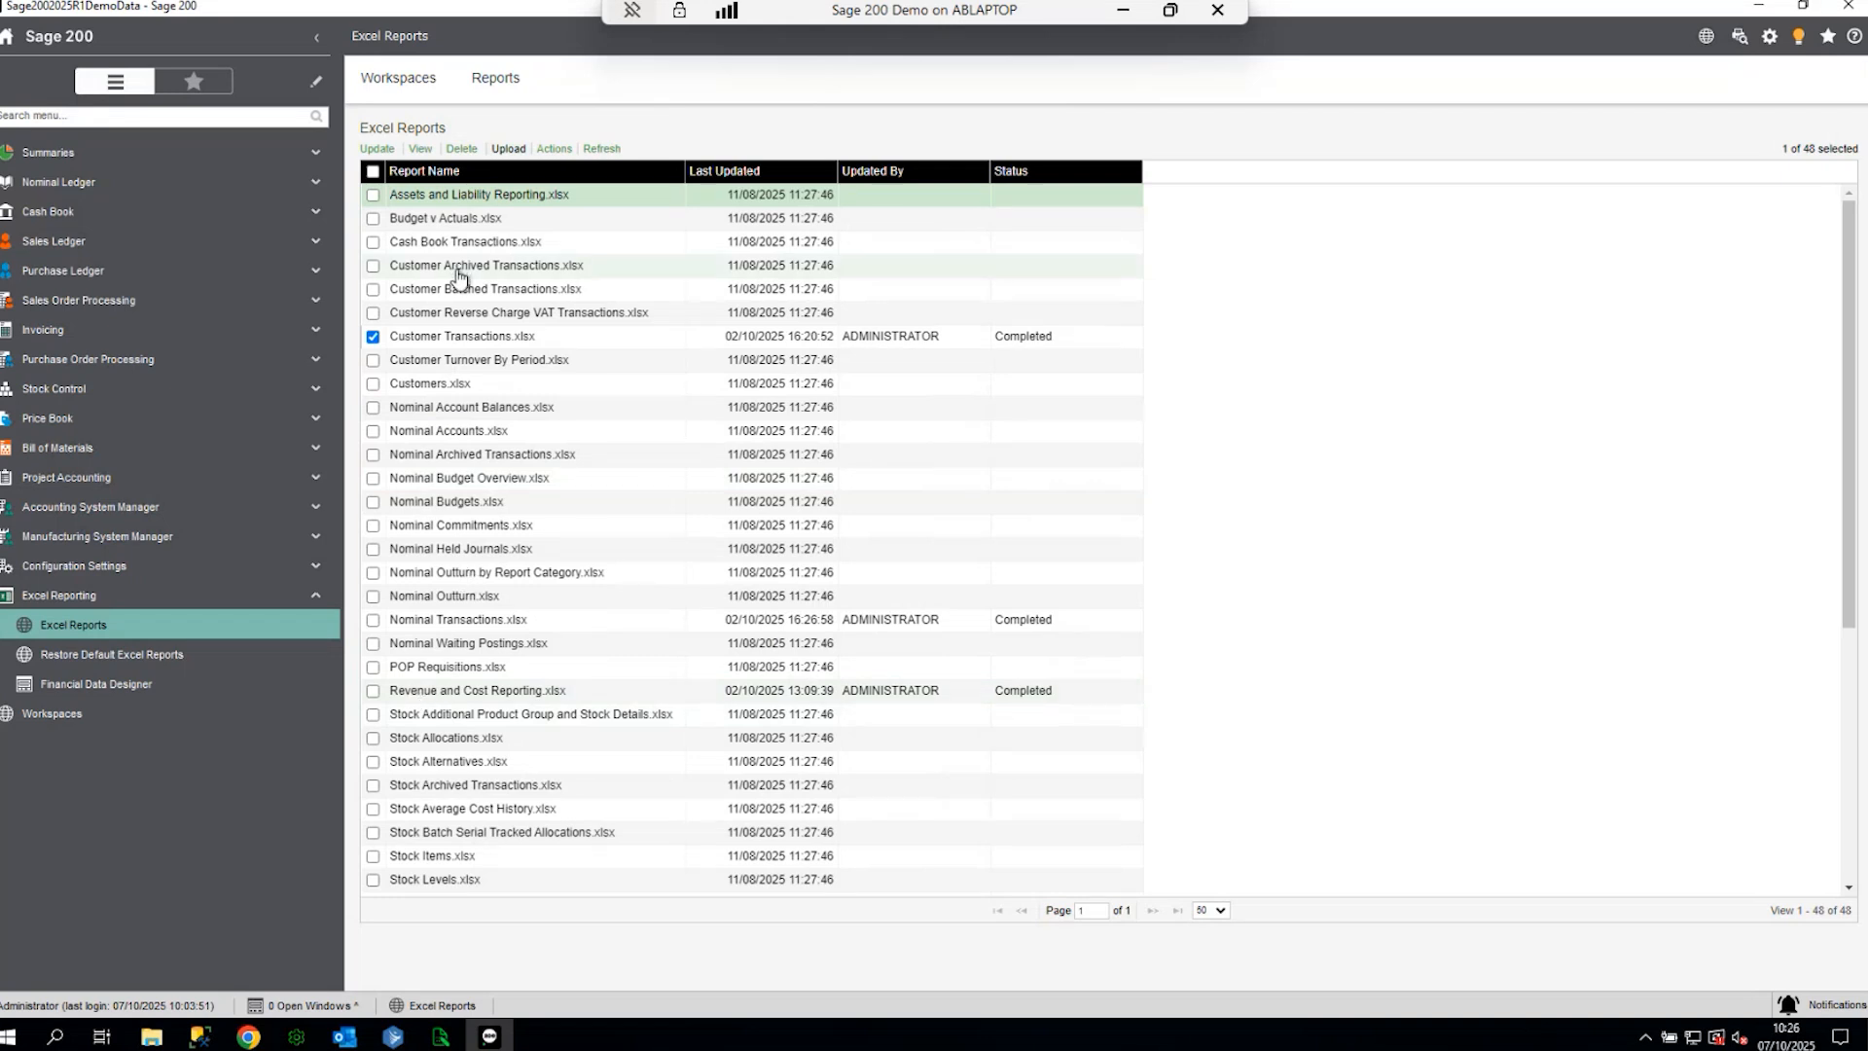
# - Tick Nominal Transactions.xlsx in the Excel Reports list
pyautogui.scroll(-5, 496, 566)
pyautogui.scroll(5, 496, 566)
pyautogui.click(373, 620)
# - View only the Nominal Transactions report in Excel, scroll through it, and close without saving
pyautogui.click(373, 337)
pyautogui.click(420, 148)
pyautogui.click(764, 609)
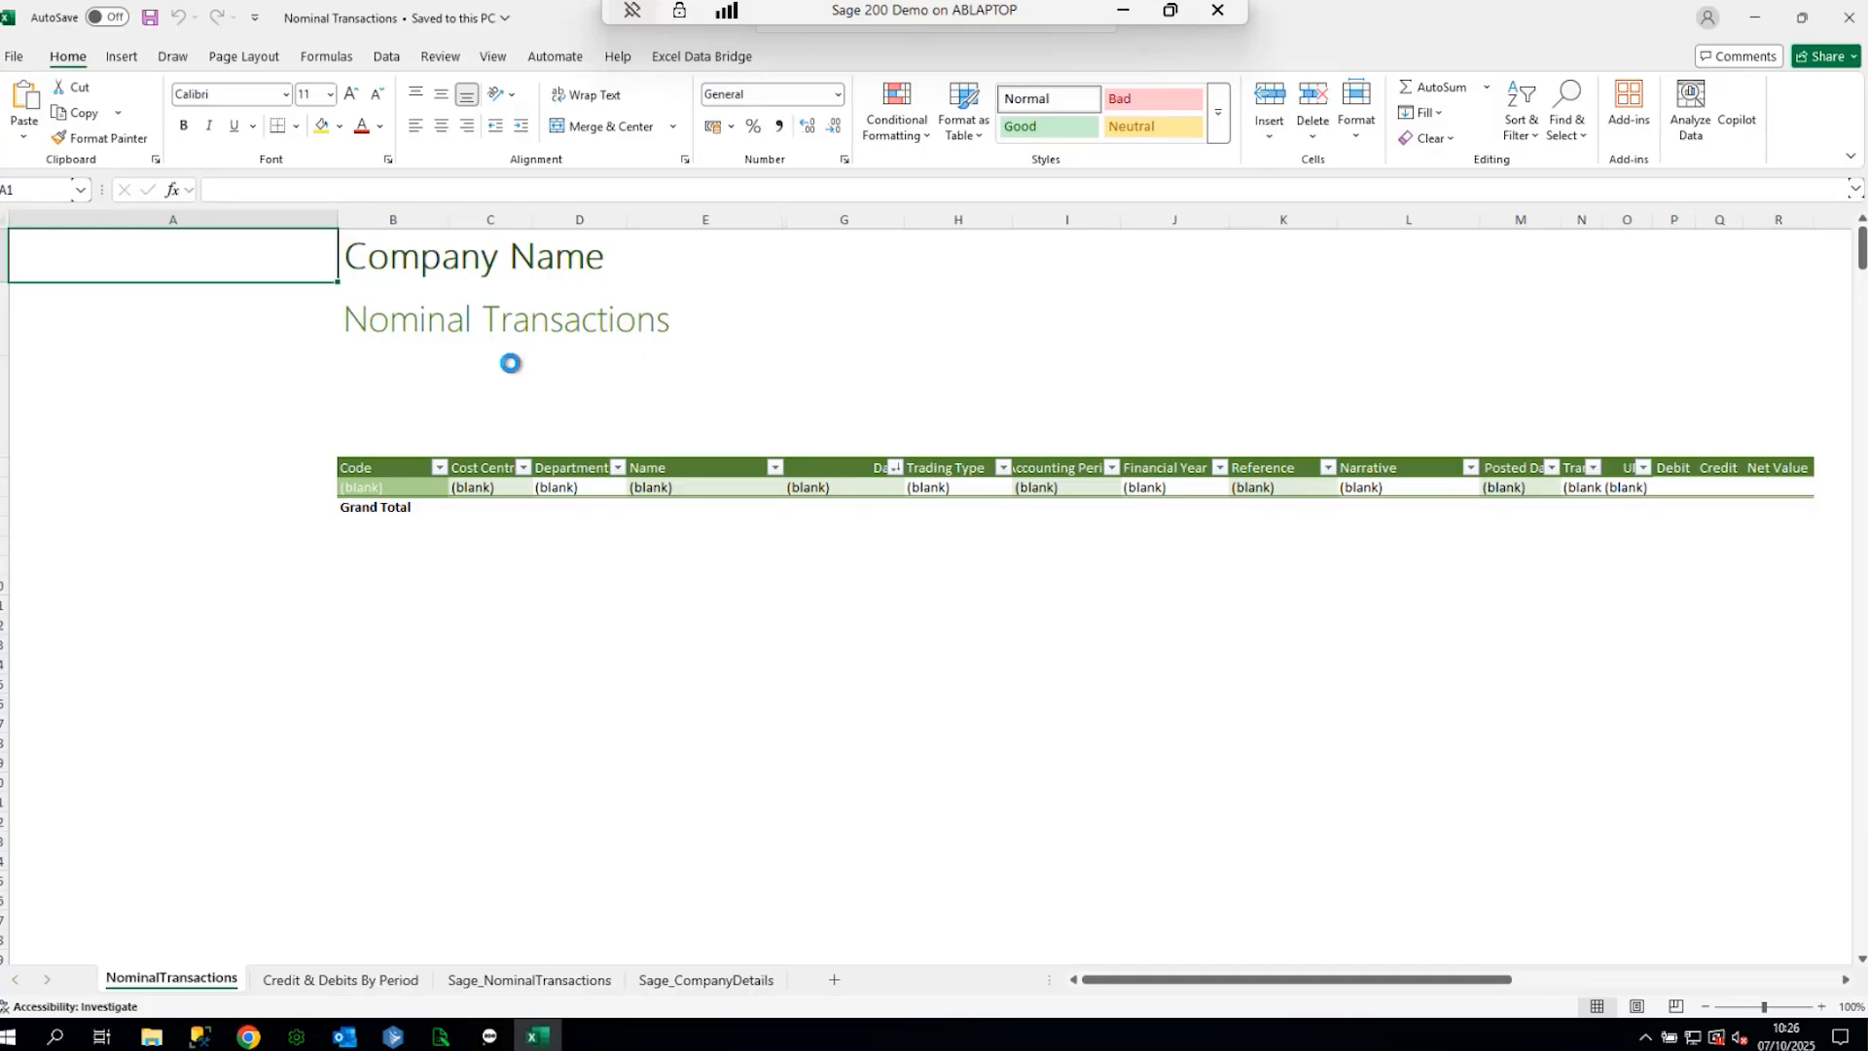
pyautogui.scroll(-15, 558, 740)
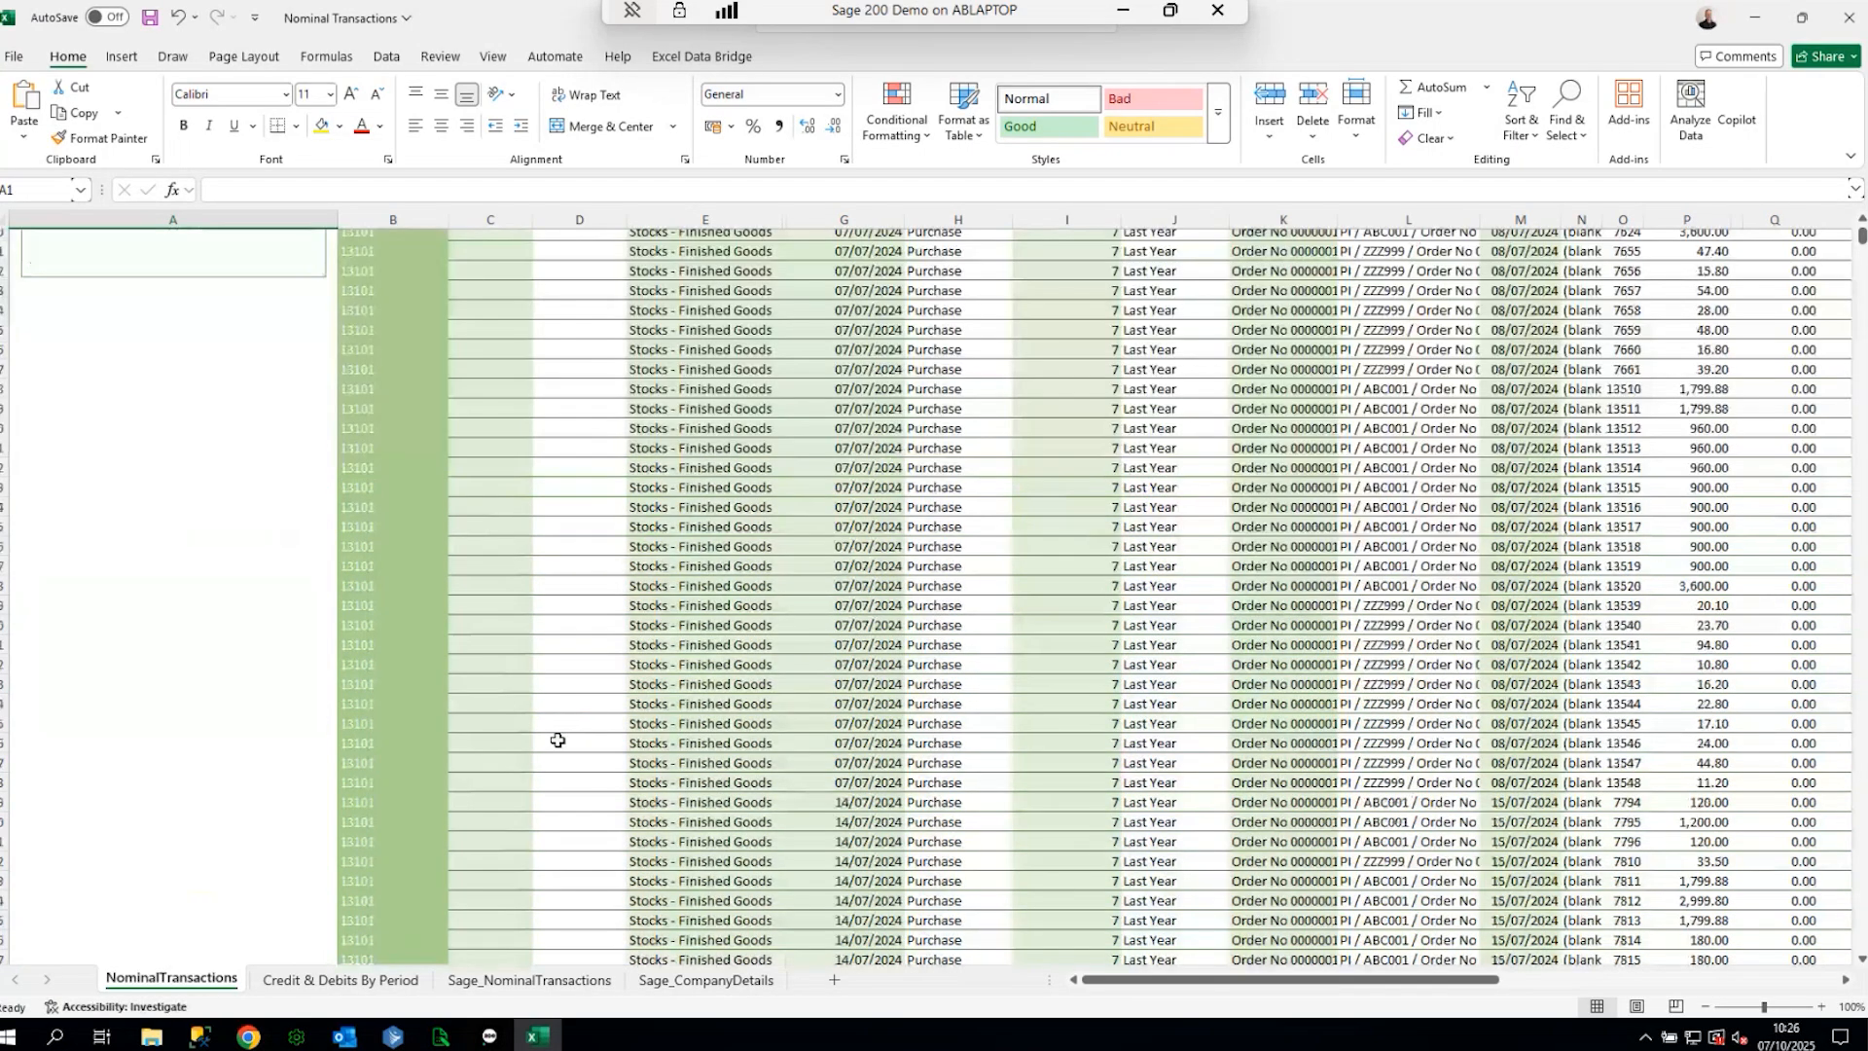
pyautogui.scroll(15, 558, 741)
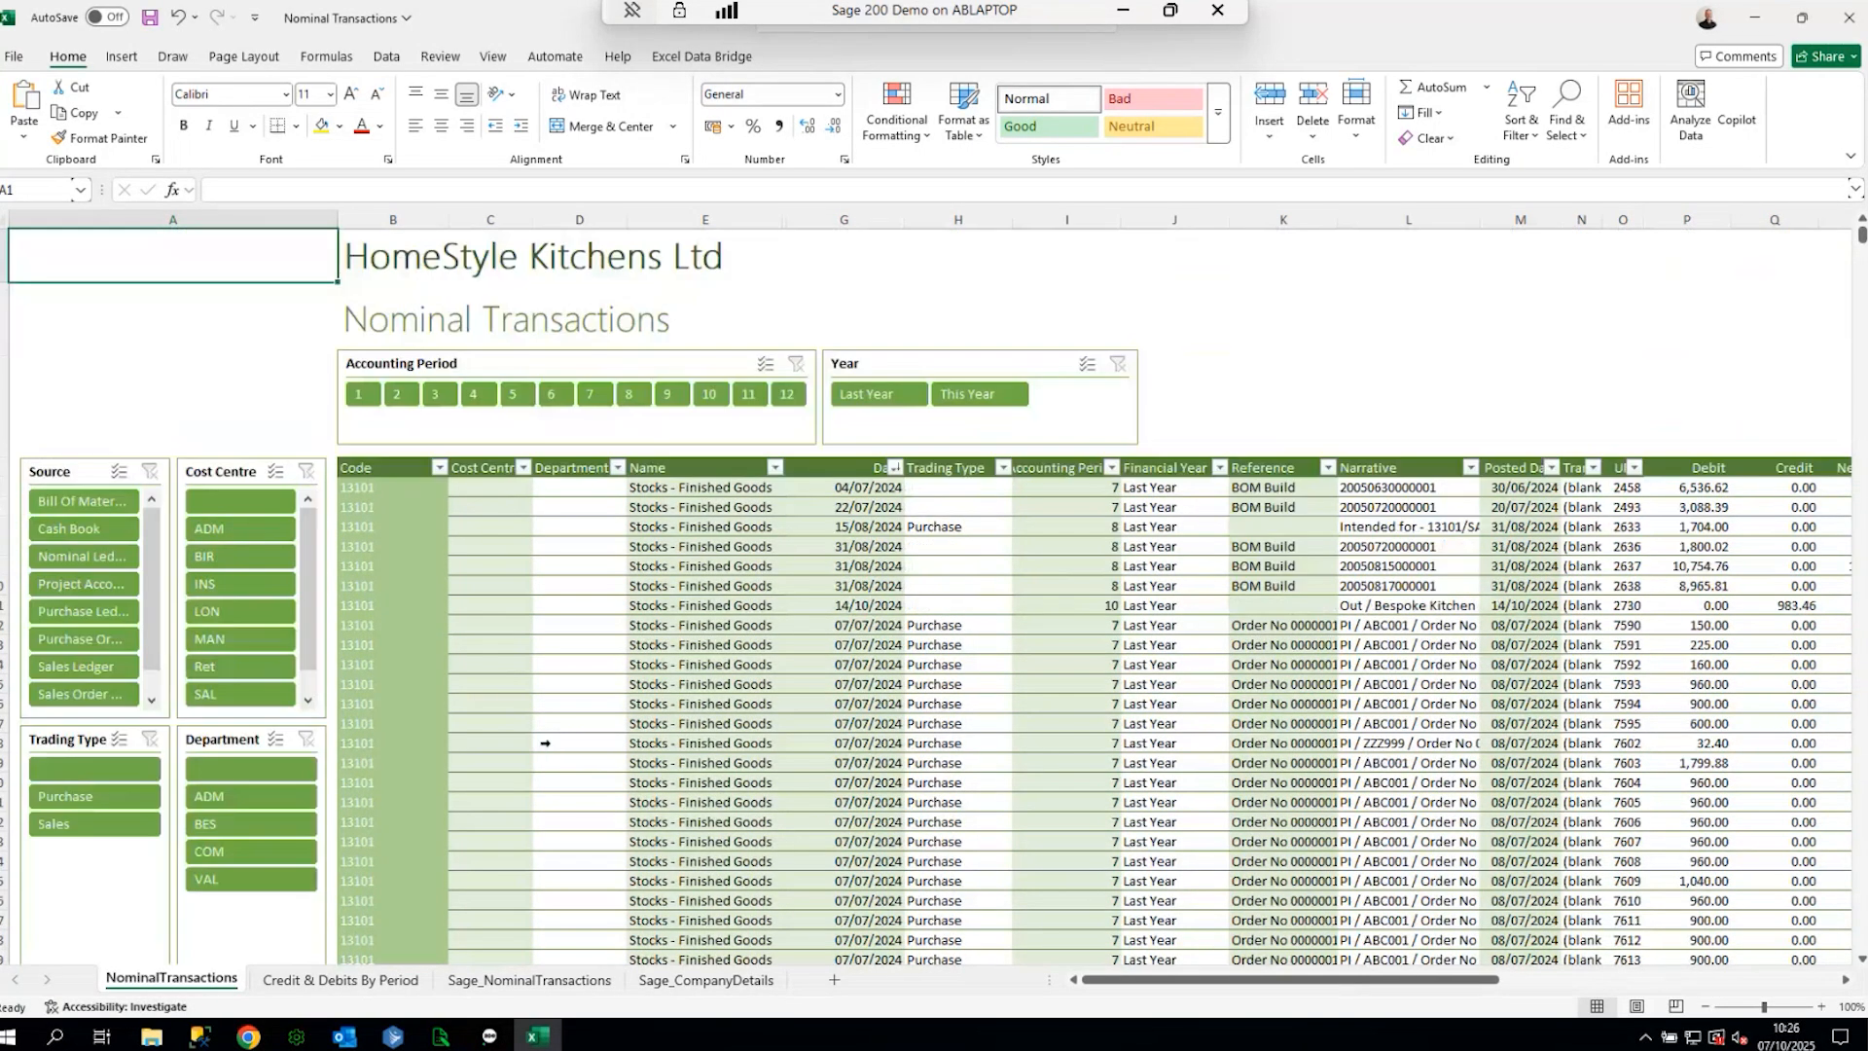
pyautogui.click(1849, 17)
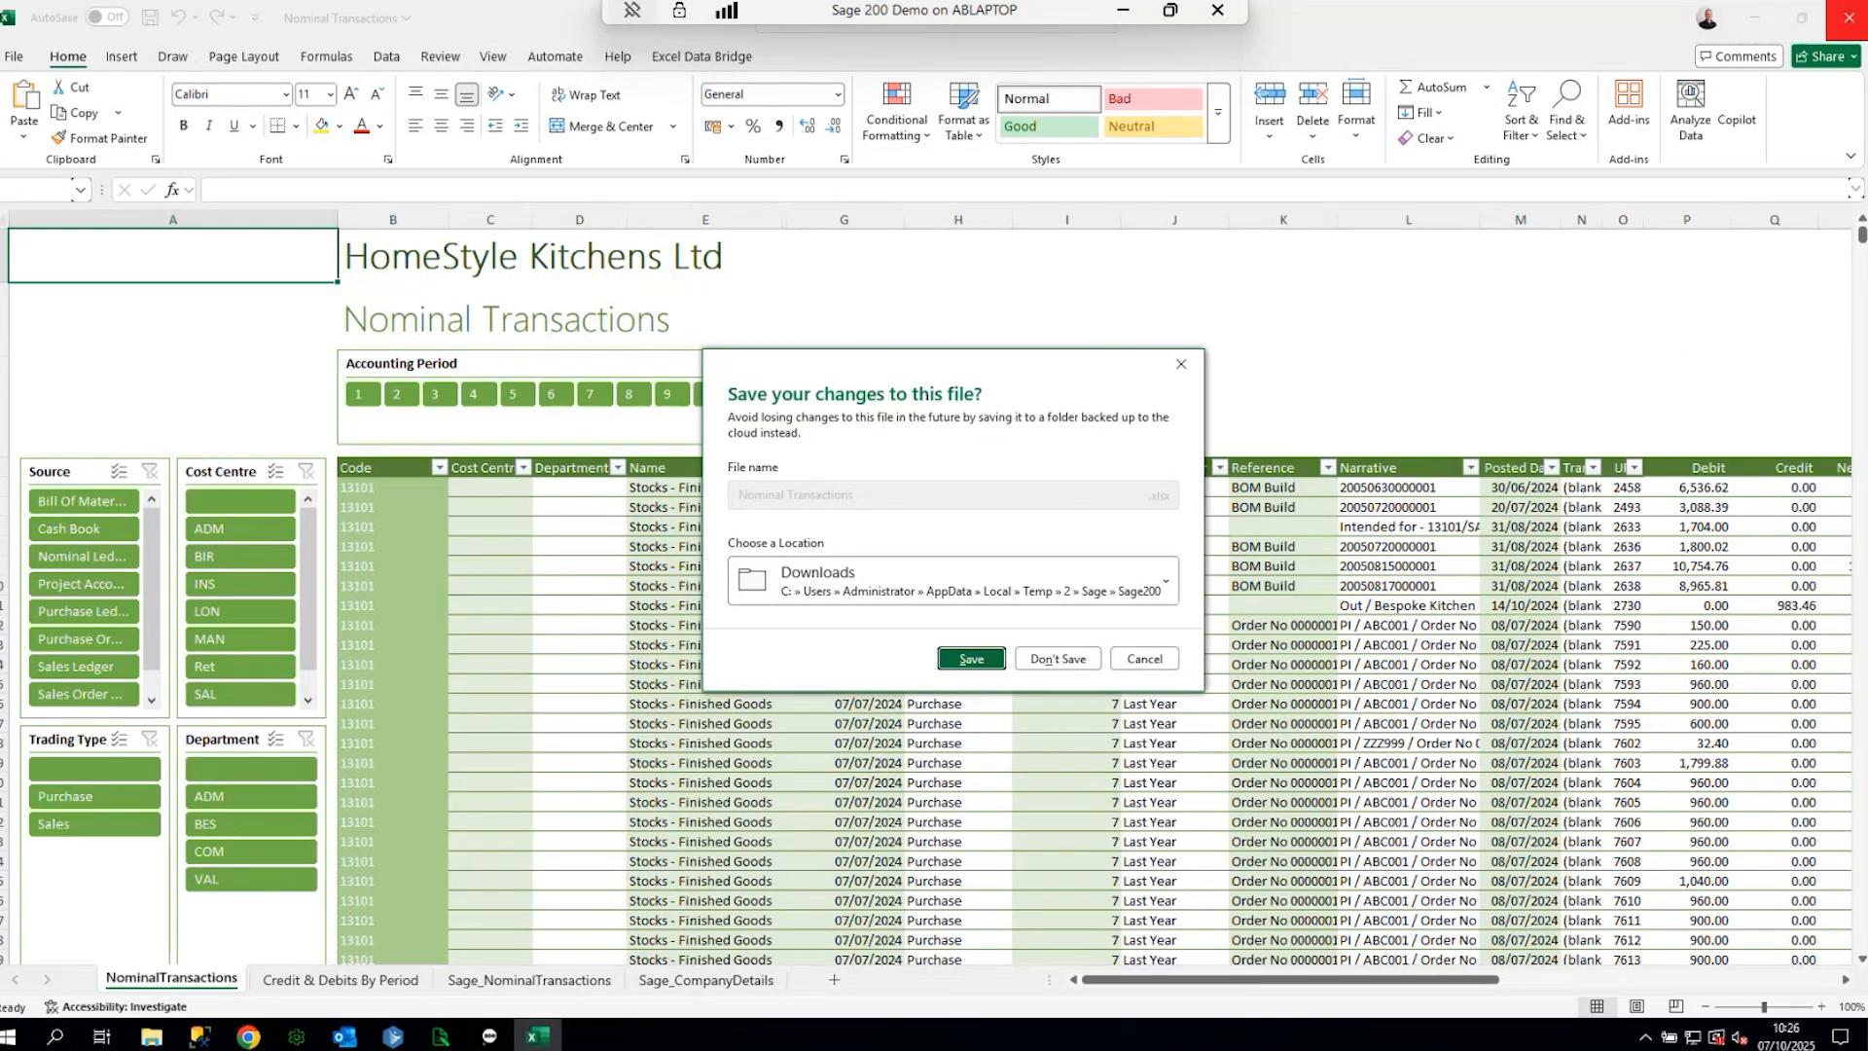
pyautogui.click(1058, 659)
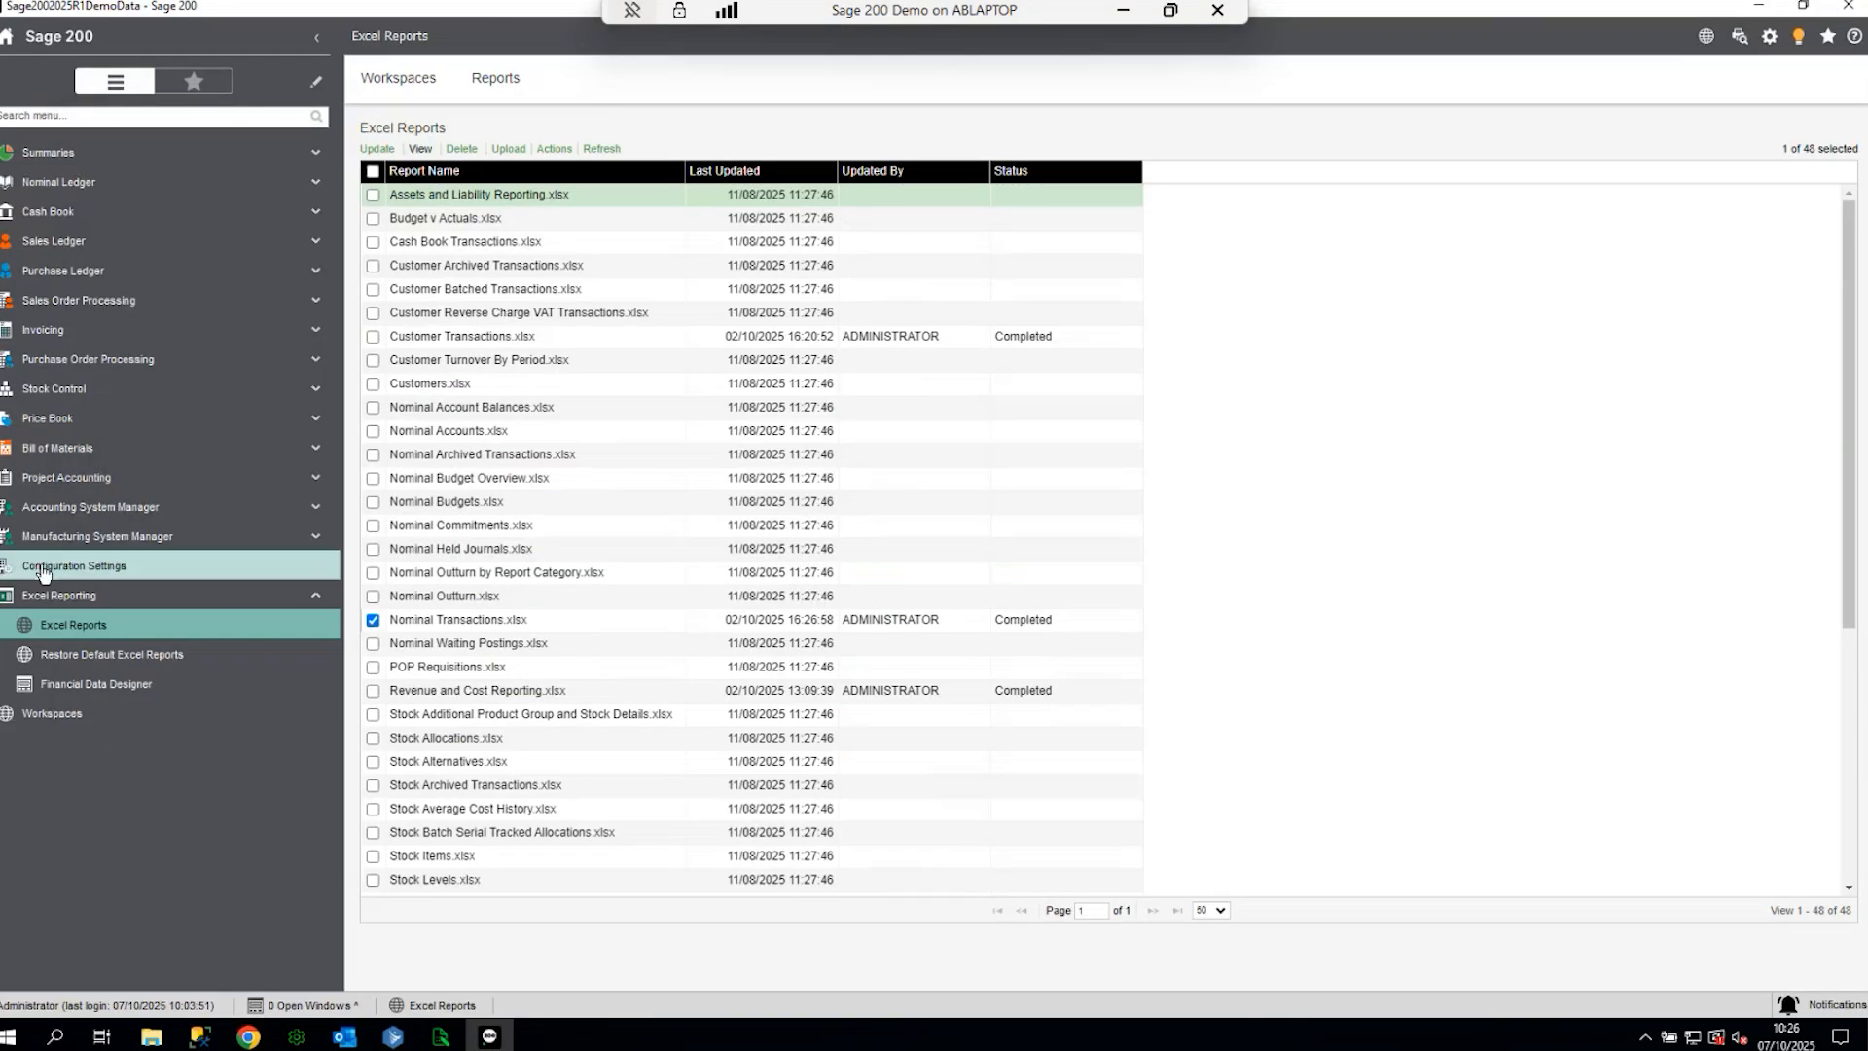
# - Open the Sales Summary dashboard and drill into the overdue outstanding debt transactions
pyautogui.click(78, 595)
pyautogui.click(95, 154)
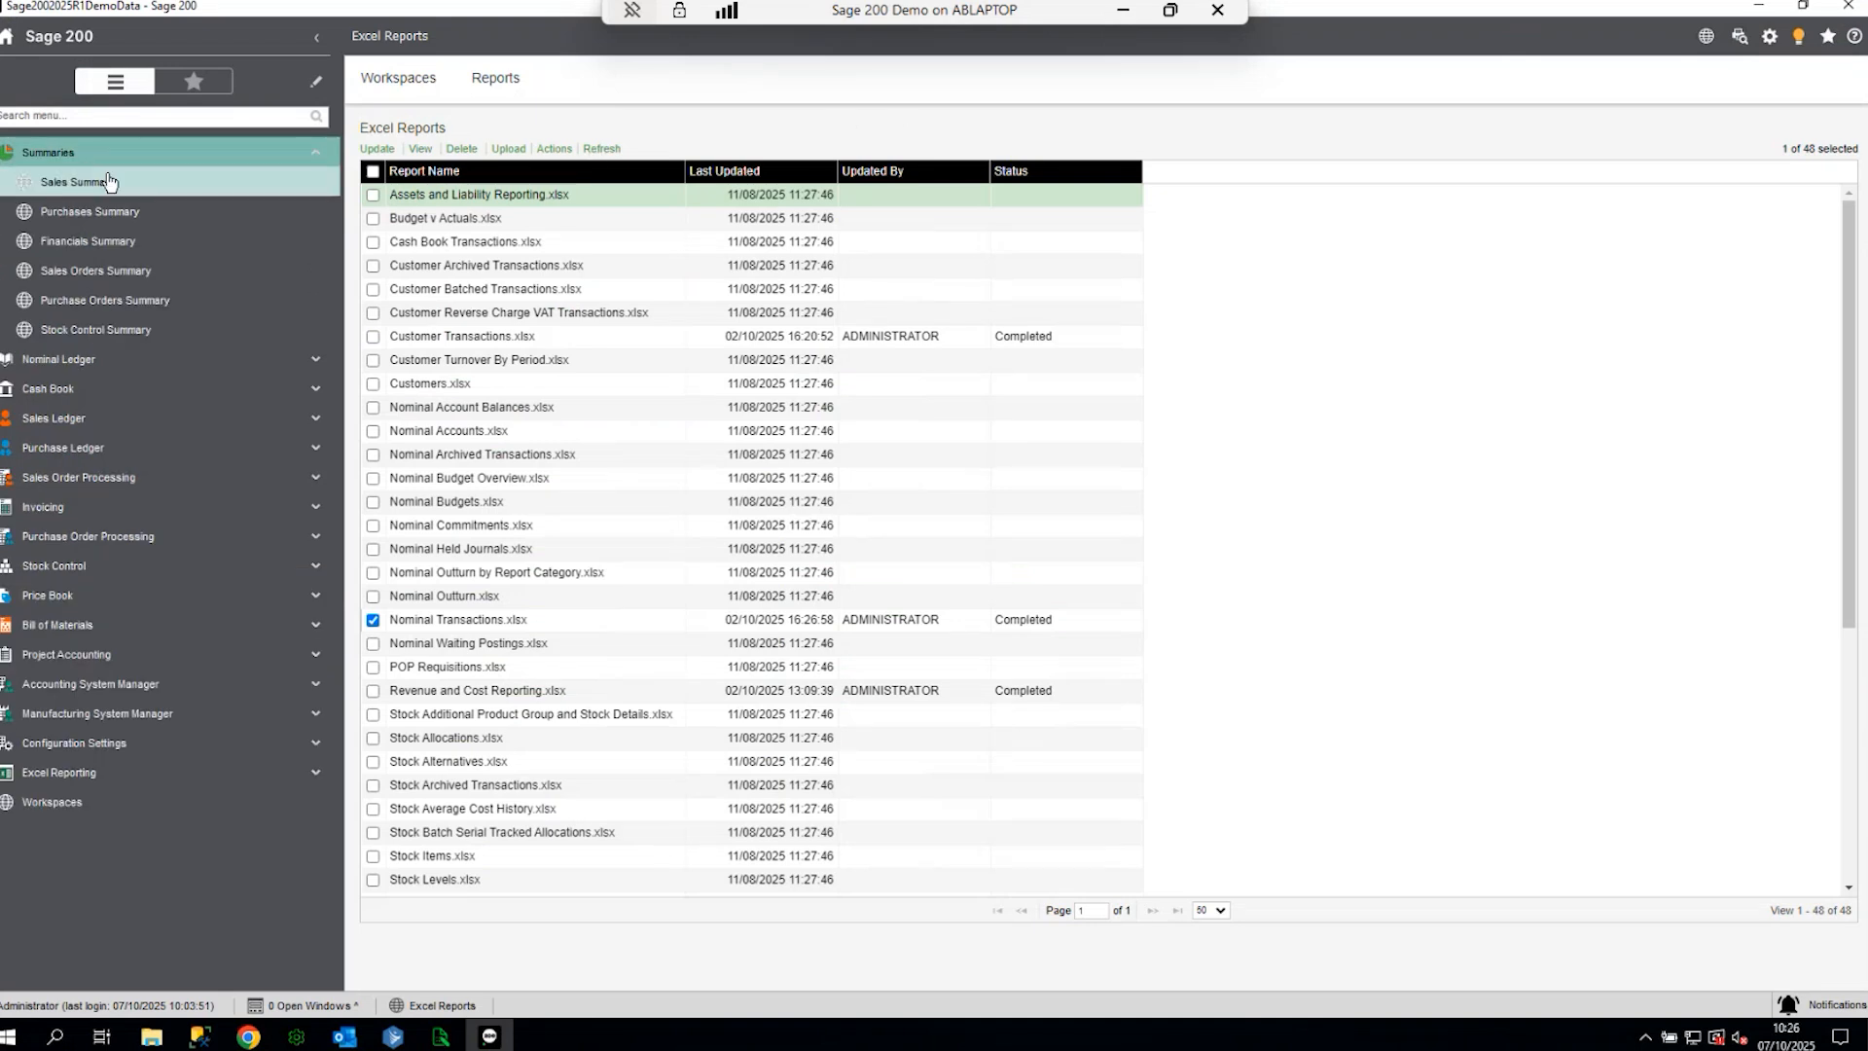
pyautogui.click(85, 179)
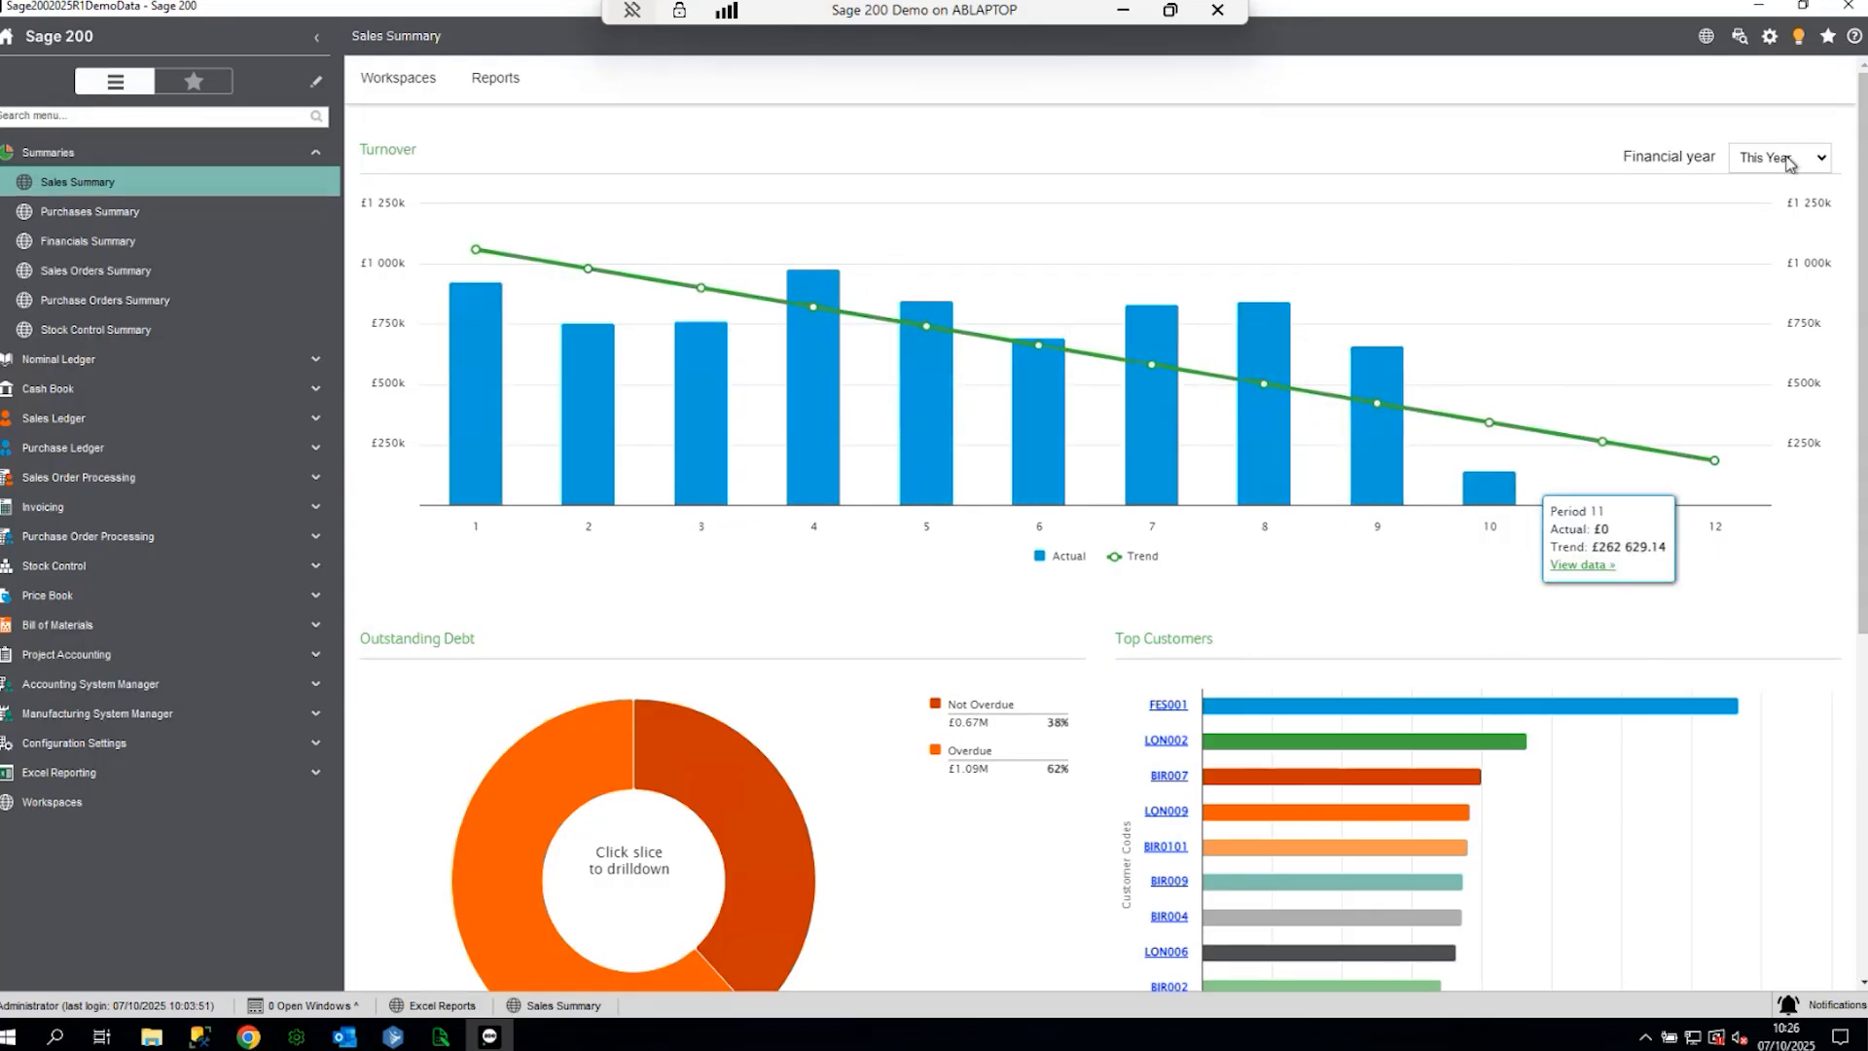
pyautogui.scroll(-3, 1657, 342)
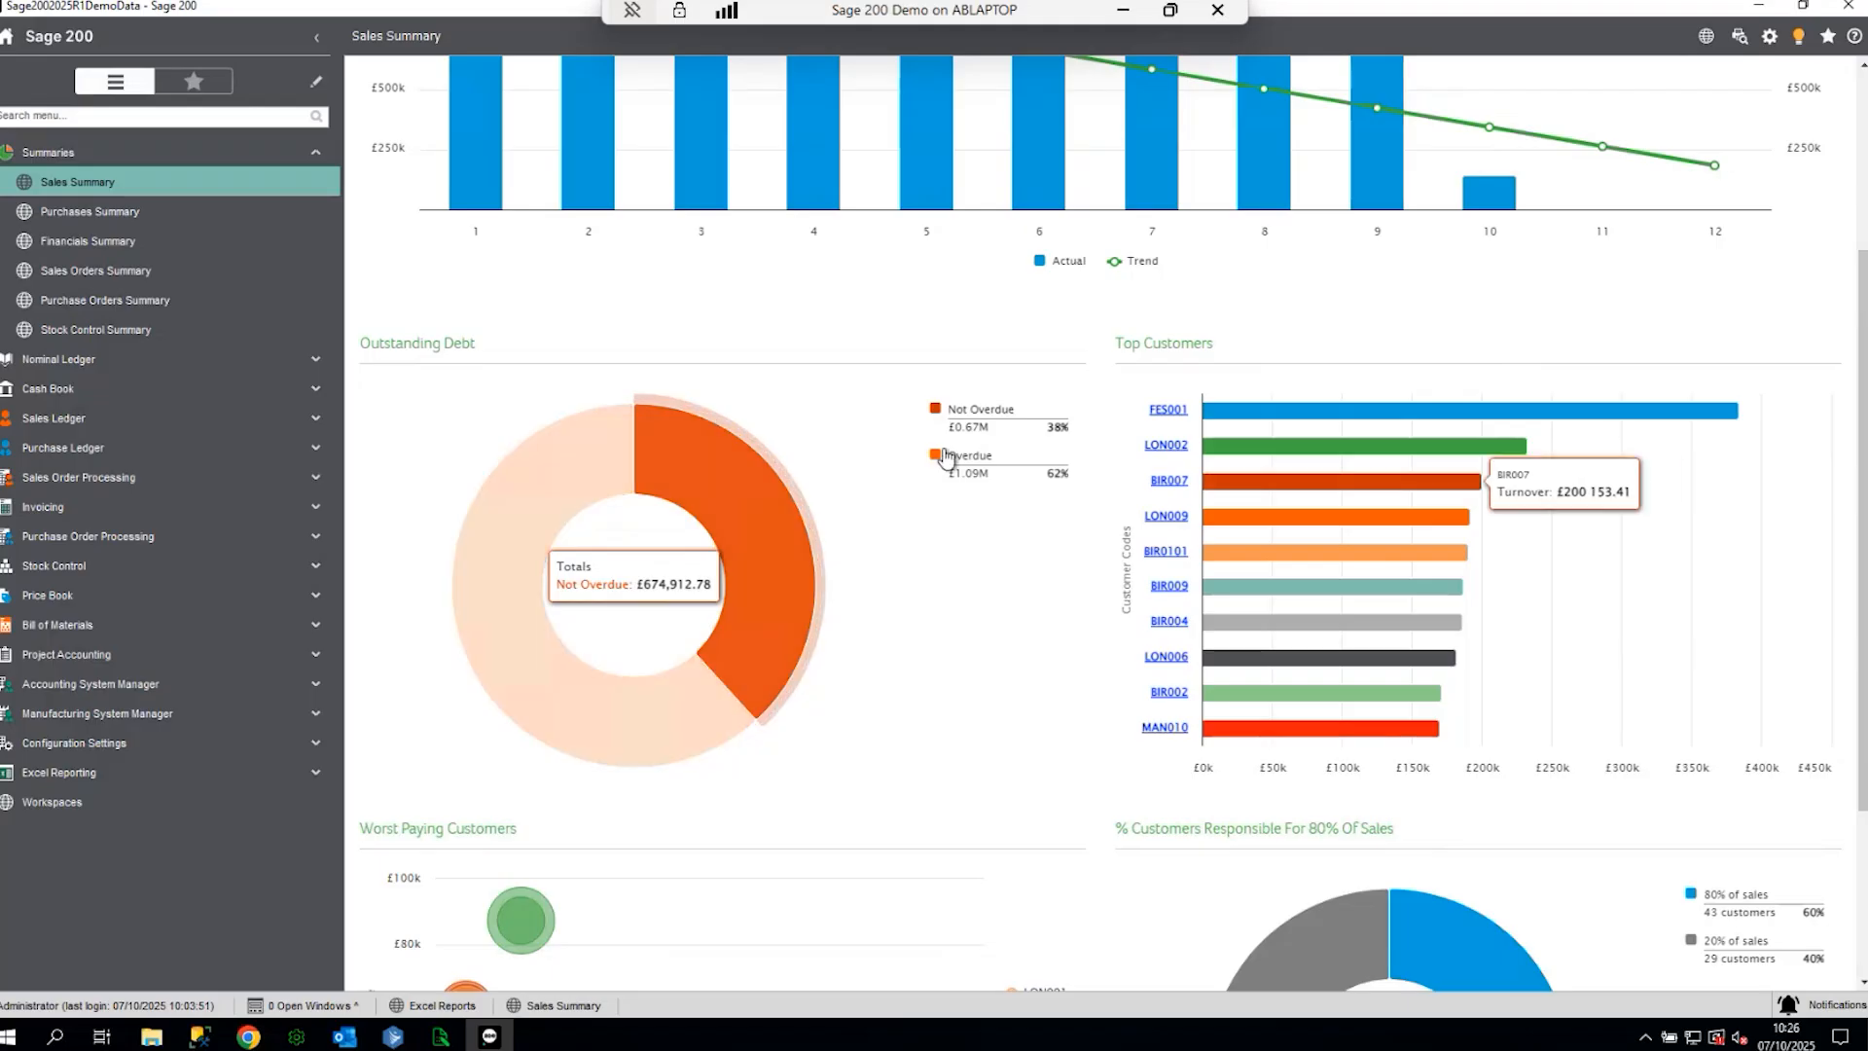
pyautogui.click(490, 578)
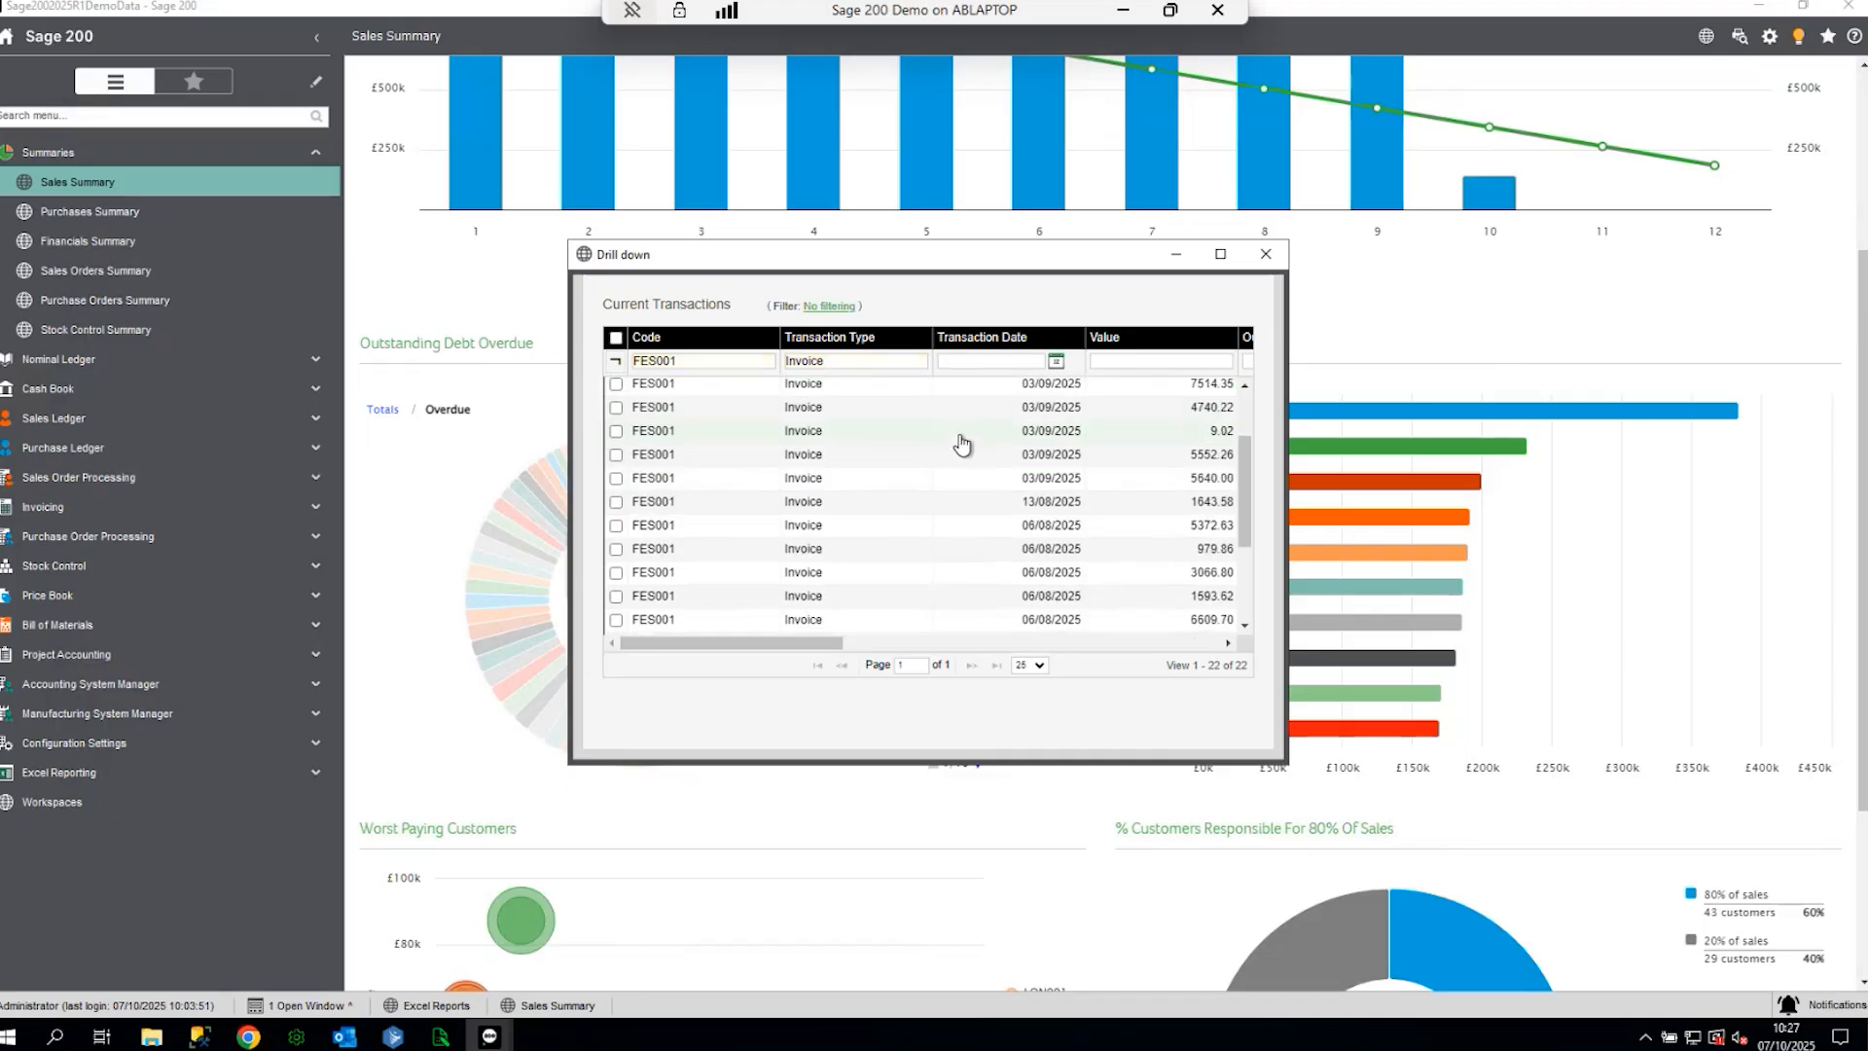
pyautogui.scroll(2, 951, 457)
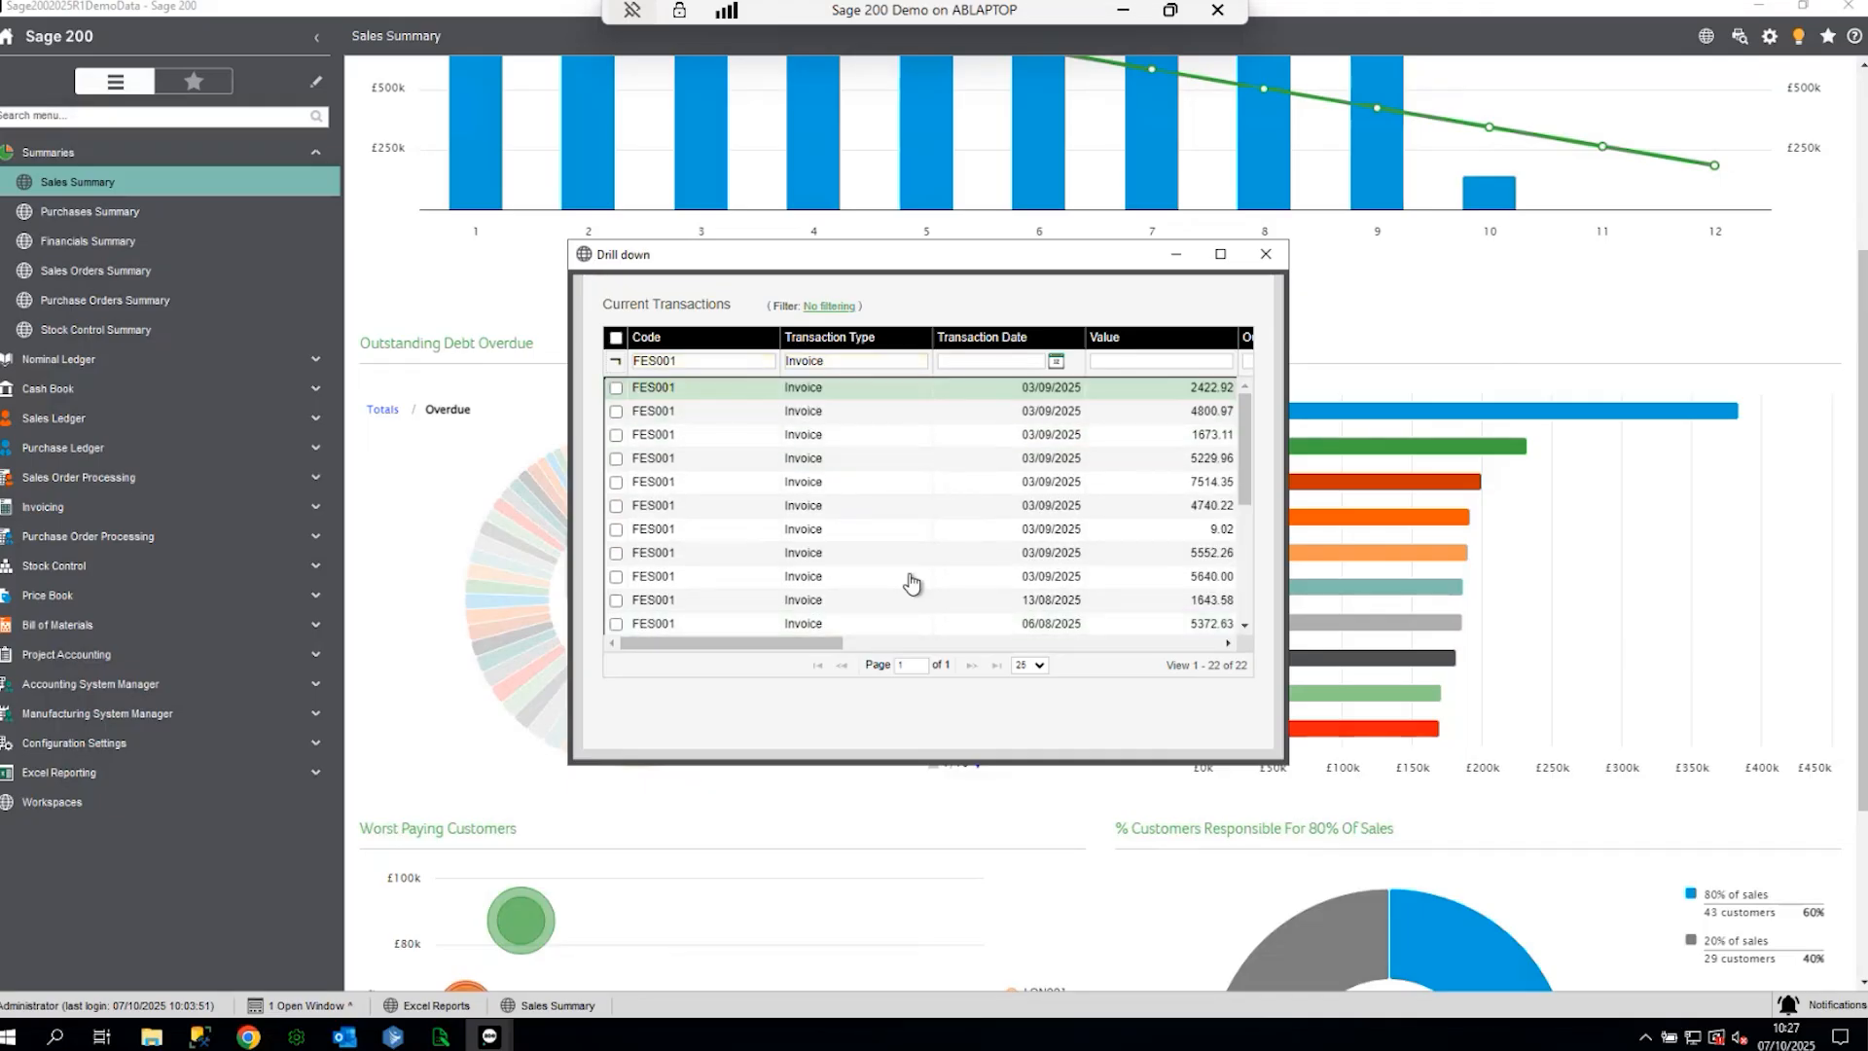
pyautogui.rightClick(776, 484)
pyautogui.moveTo(827, 567)
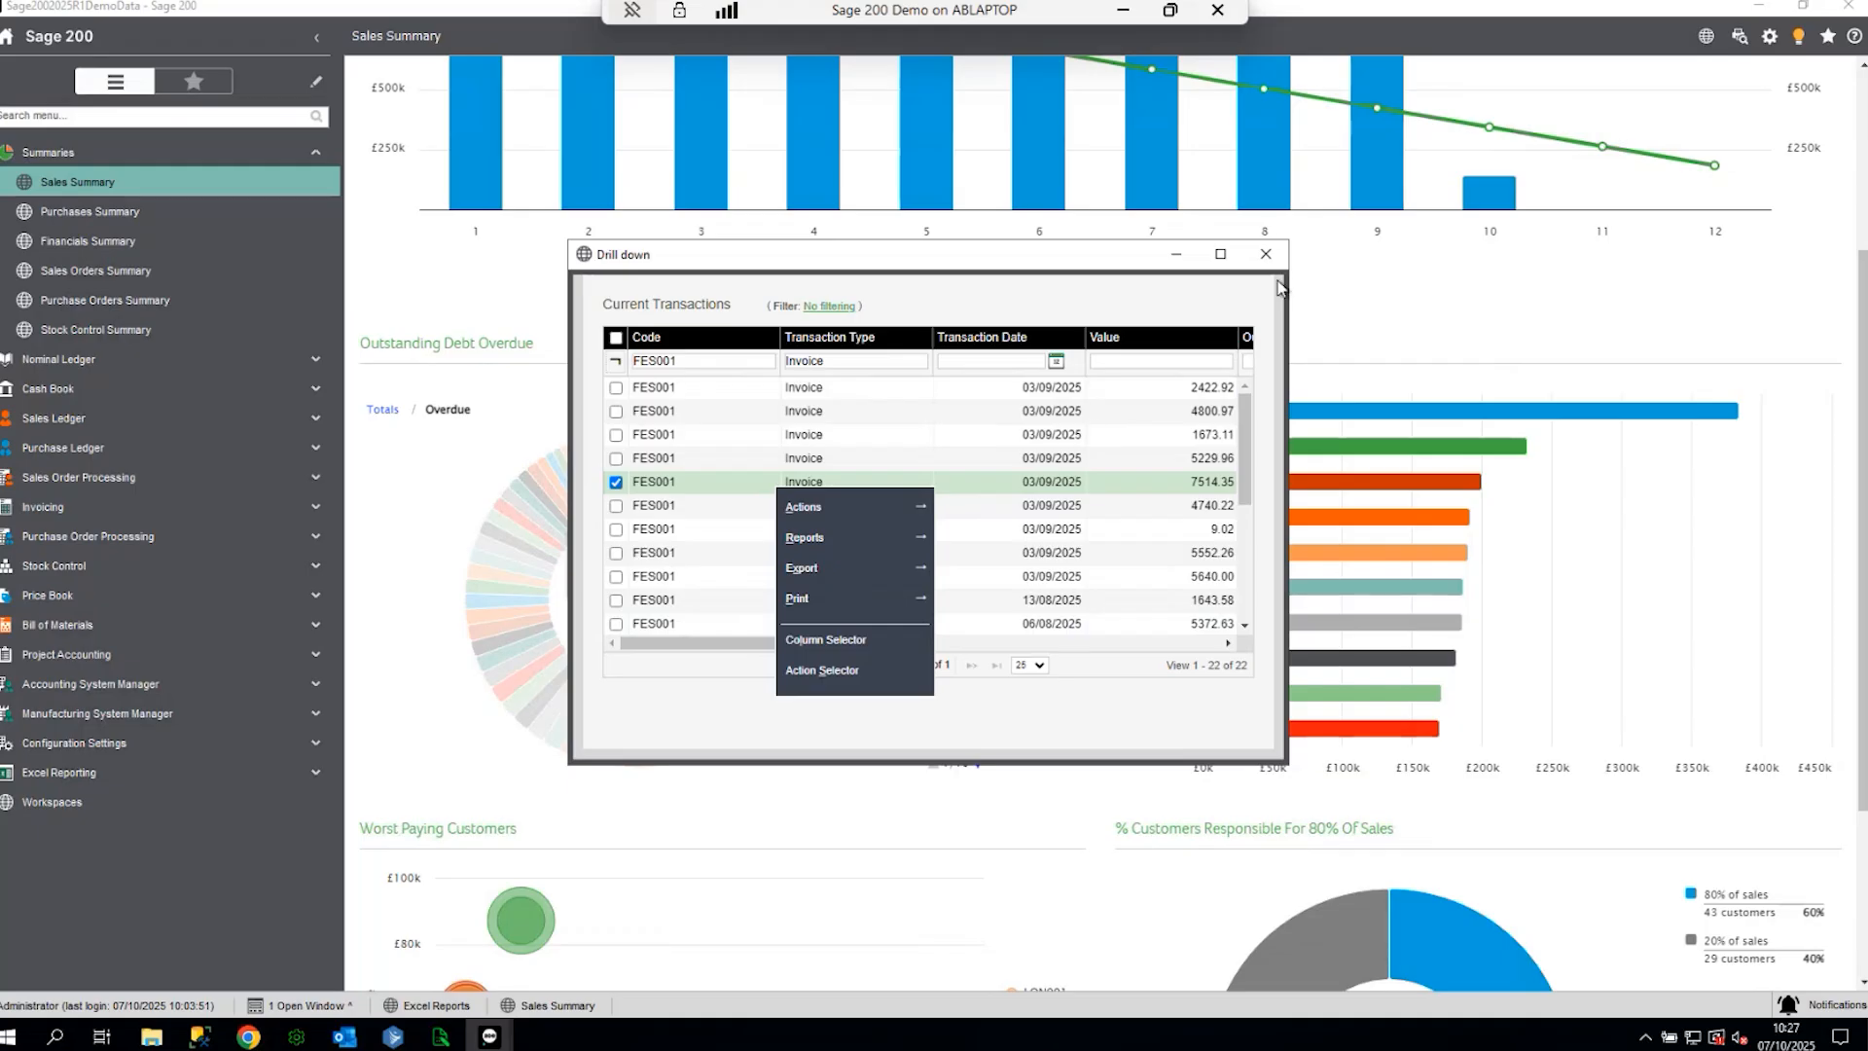
pyautogui.click(1263, 254)
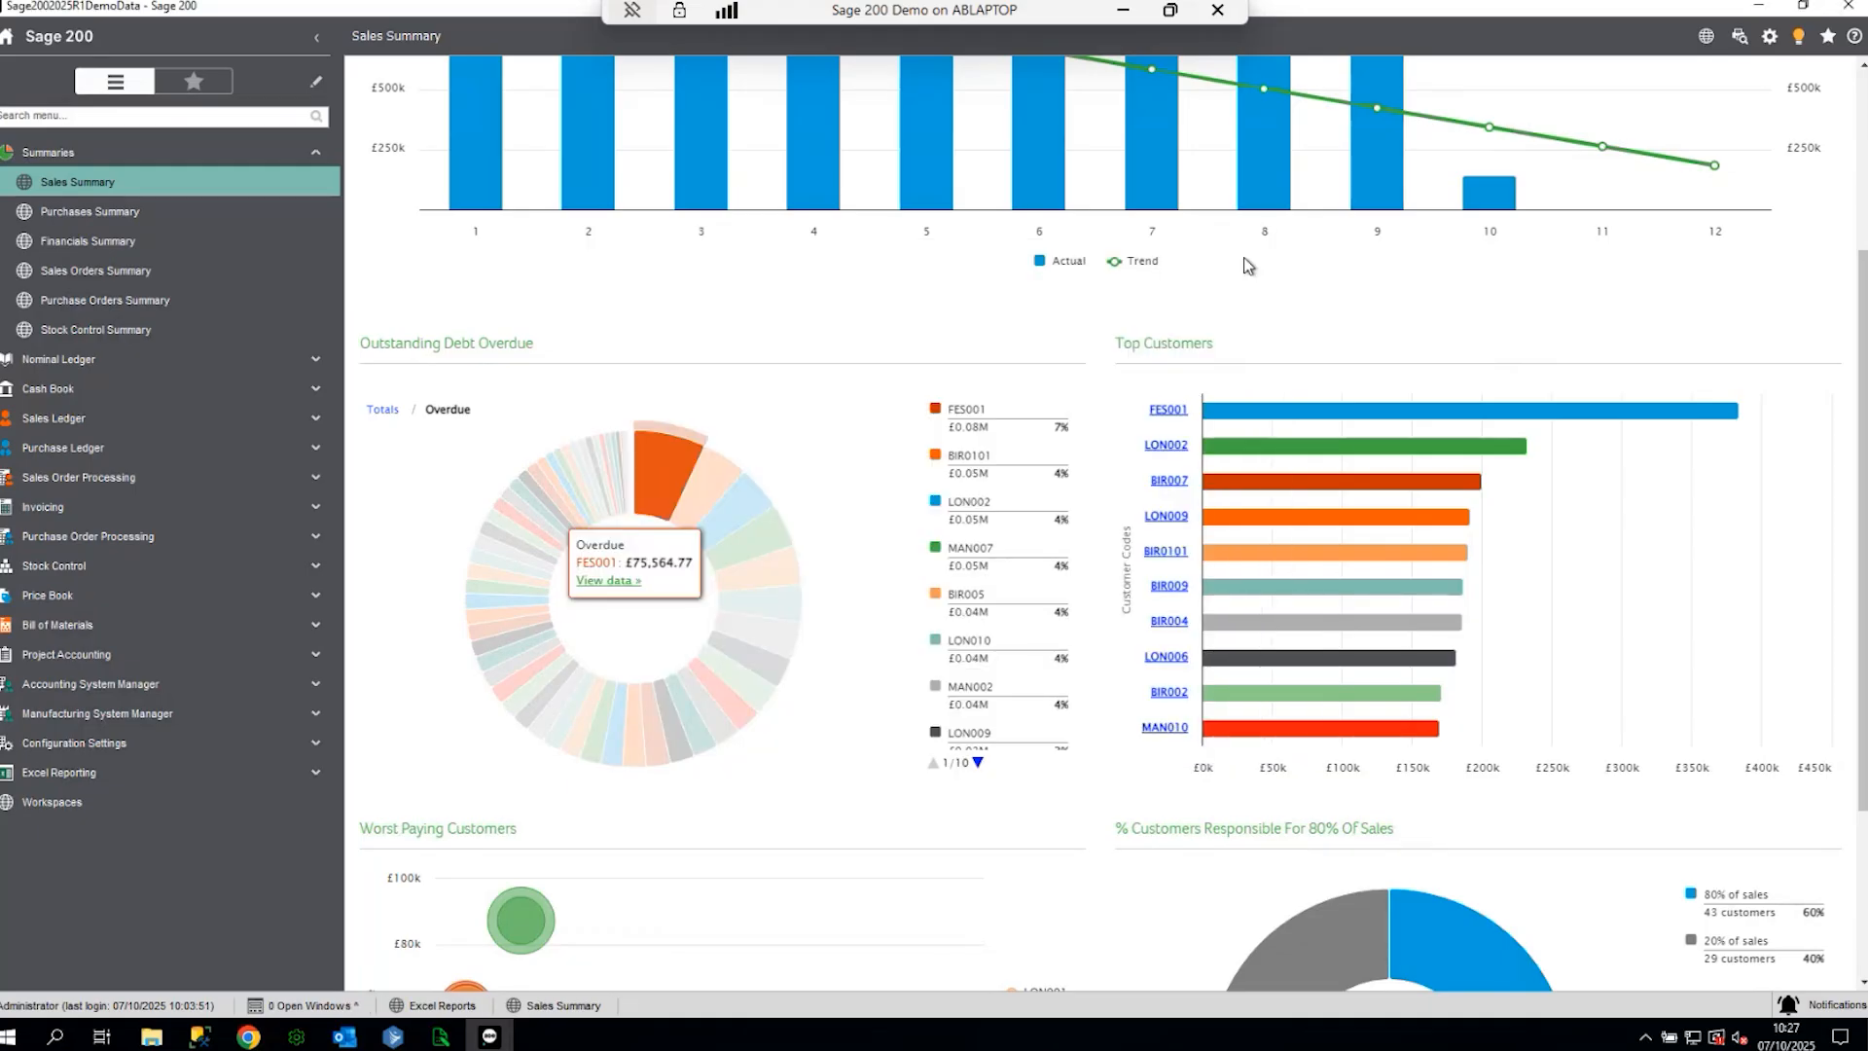
# - Open the Financials Summary dashboard and scroll through its profit, VAT and budget charts
pyautogui.scroll(-3, 1244, 257)
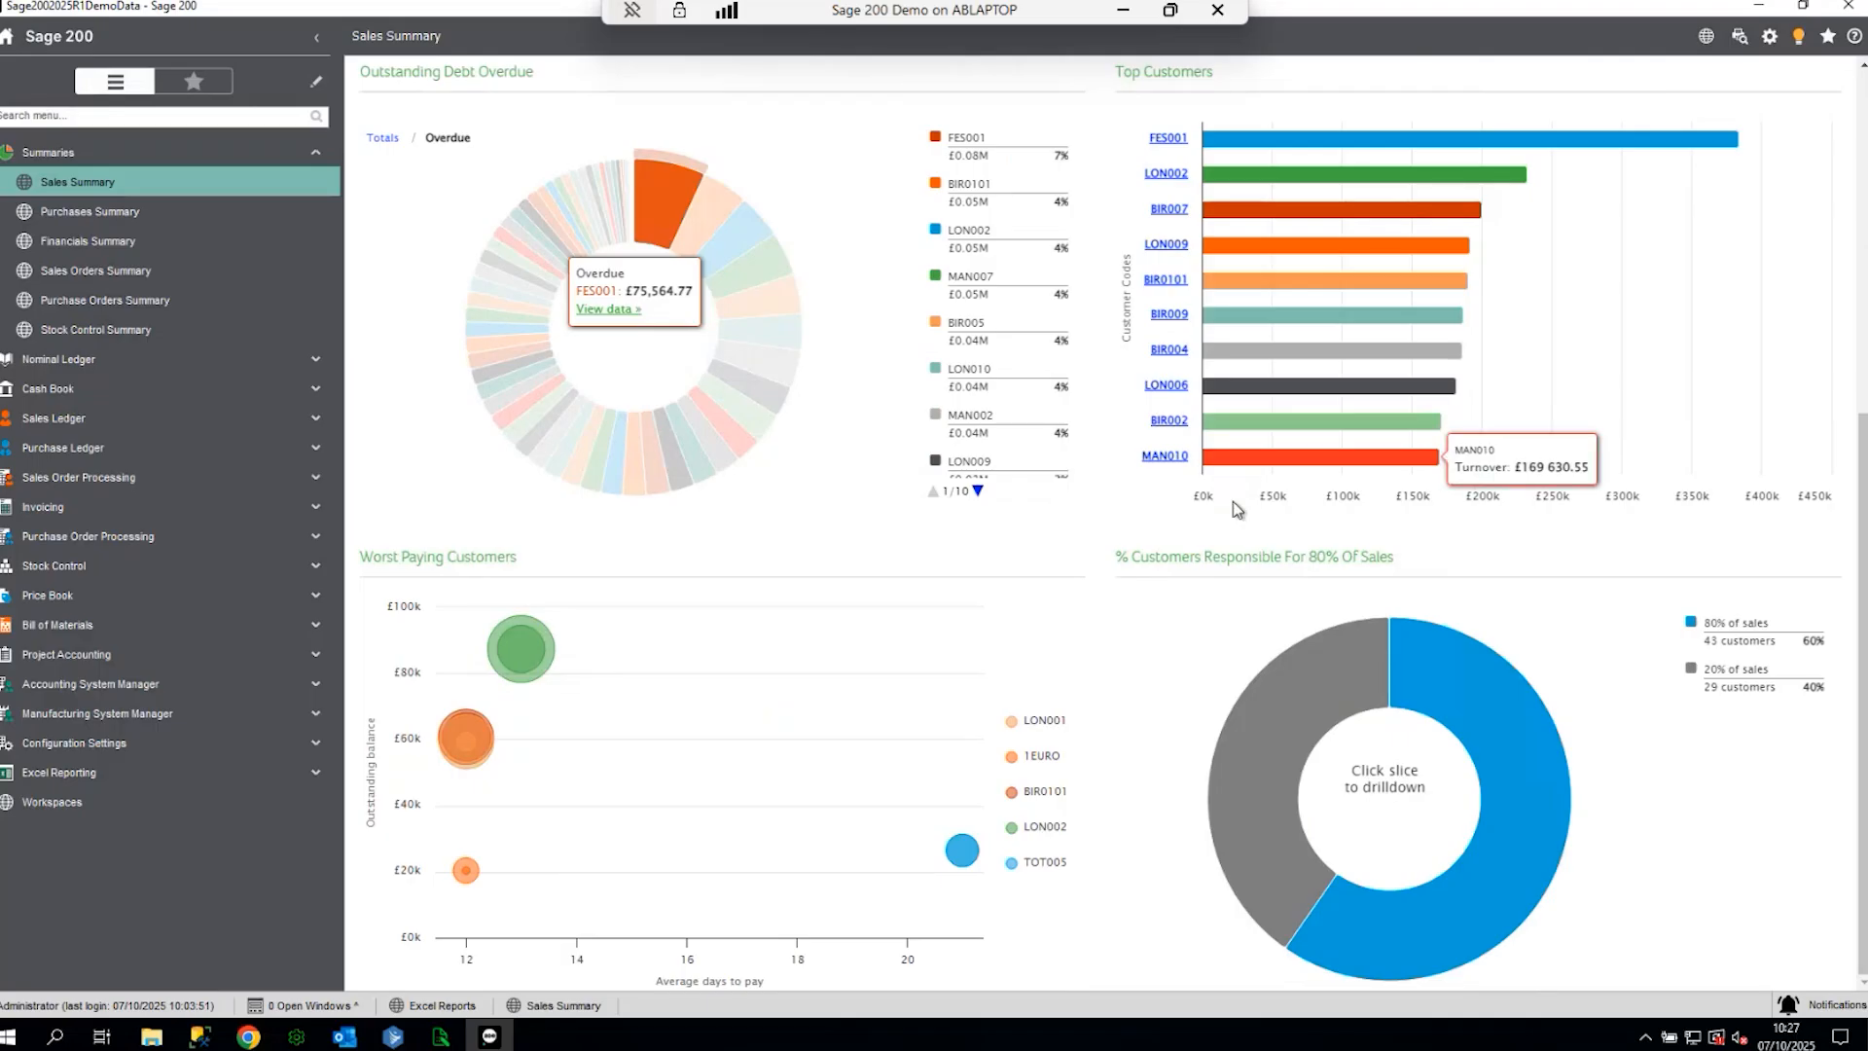
pyautogui.click(112, 251)
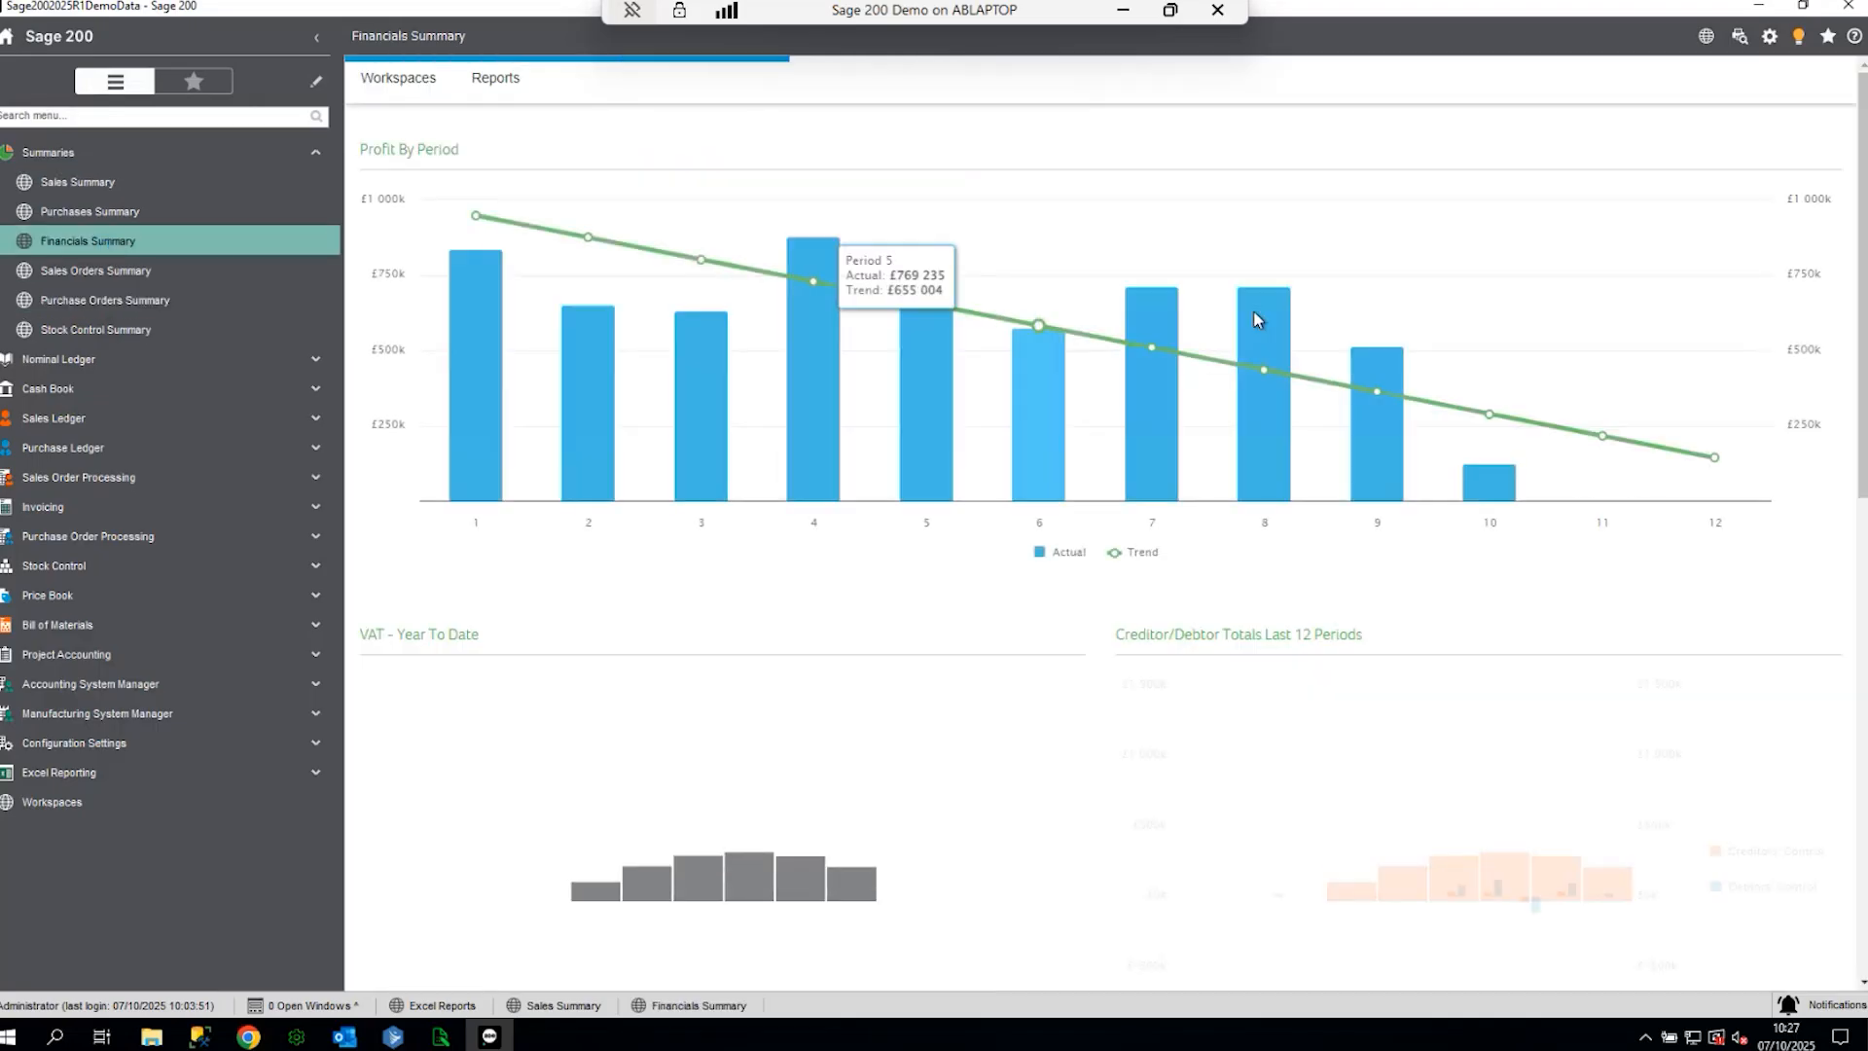
pyautogui.scroll(-2, 885, 523)
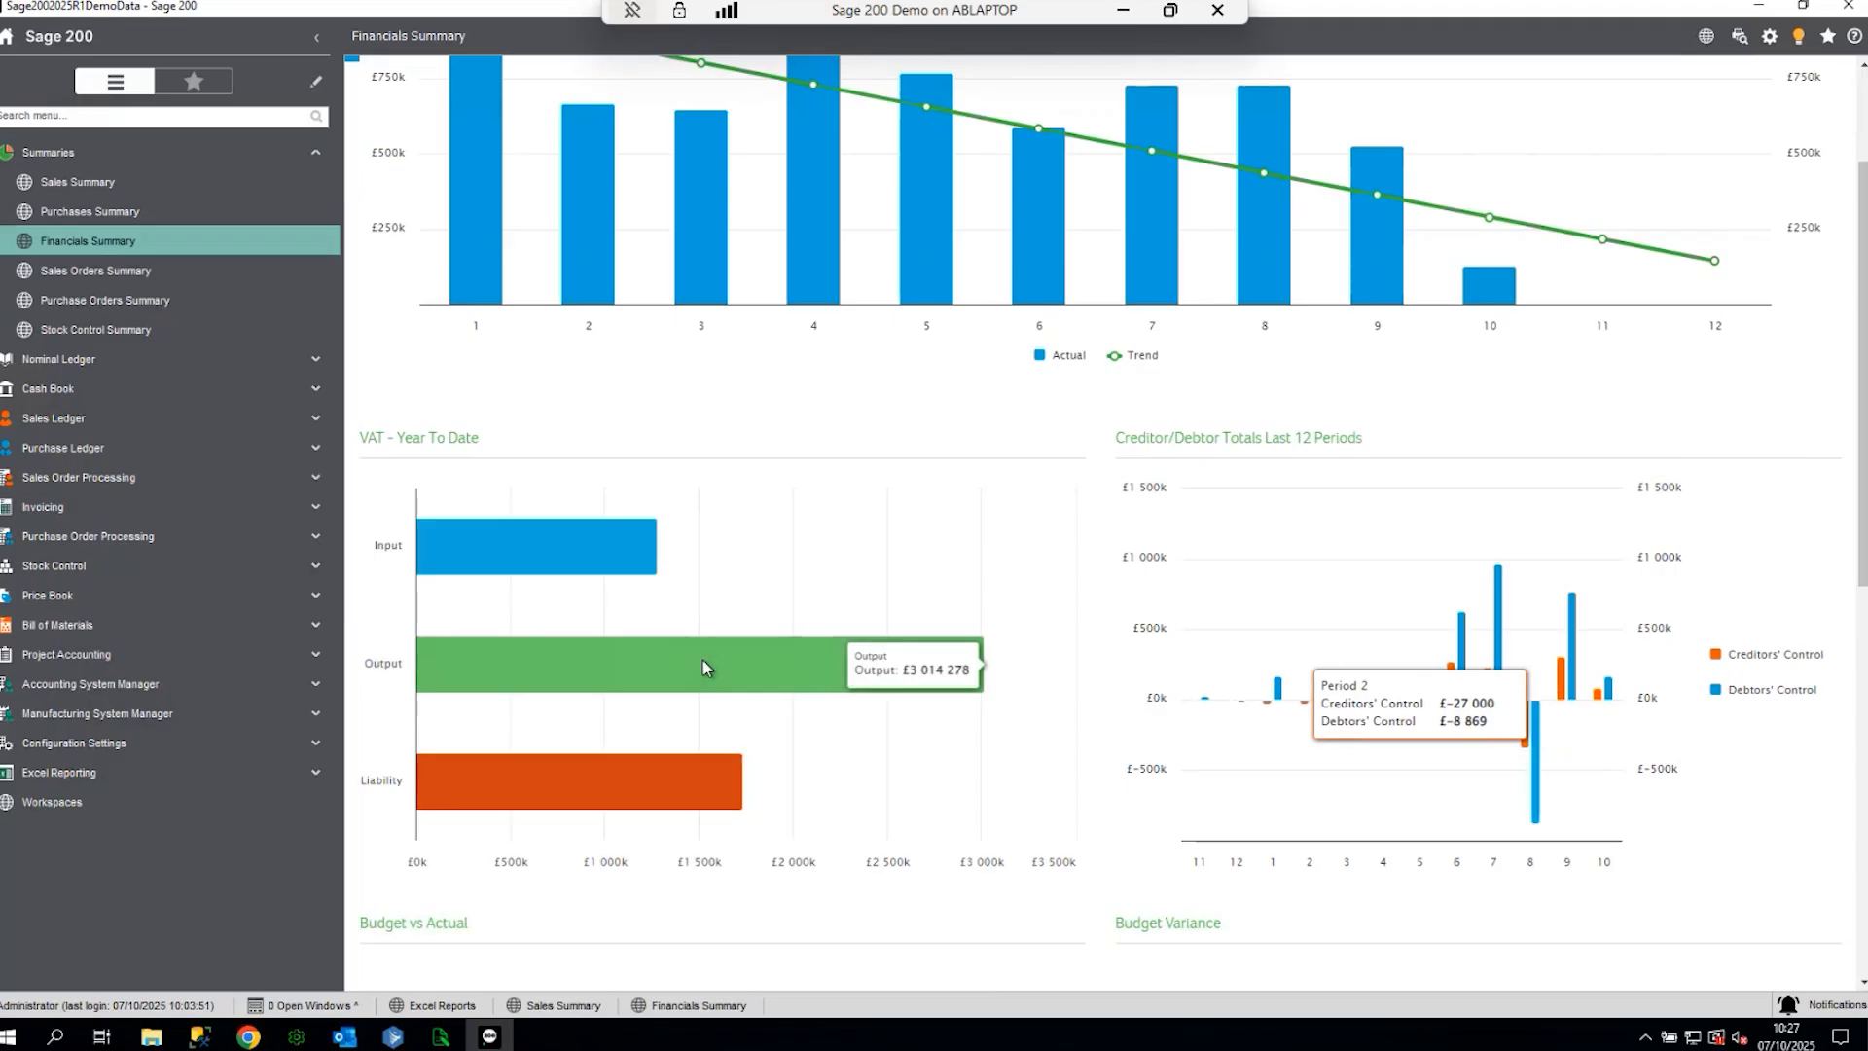
pyautogui.scroll(-5, 1197, 864)
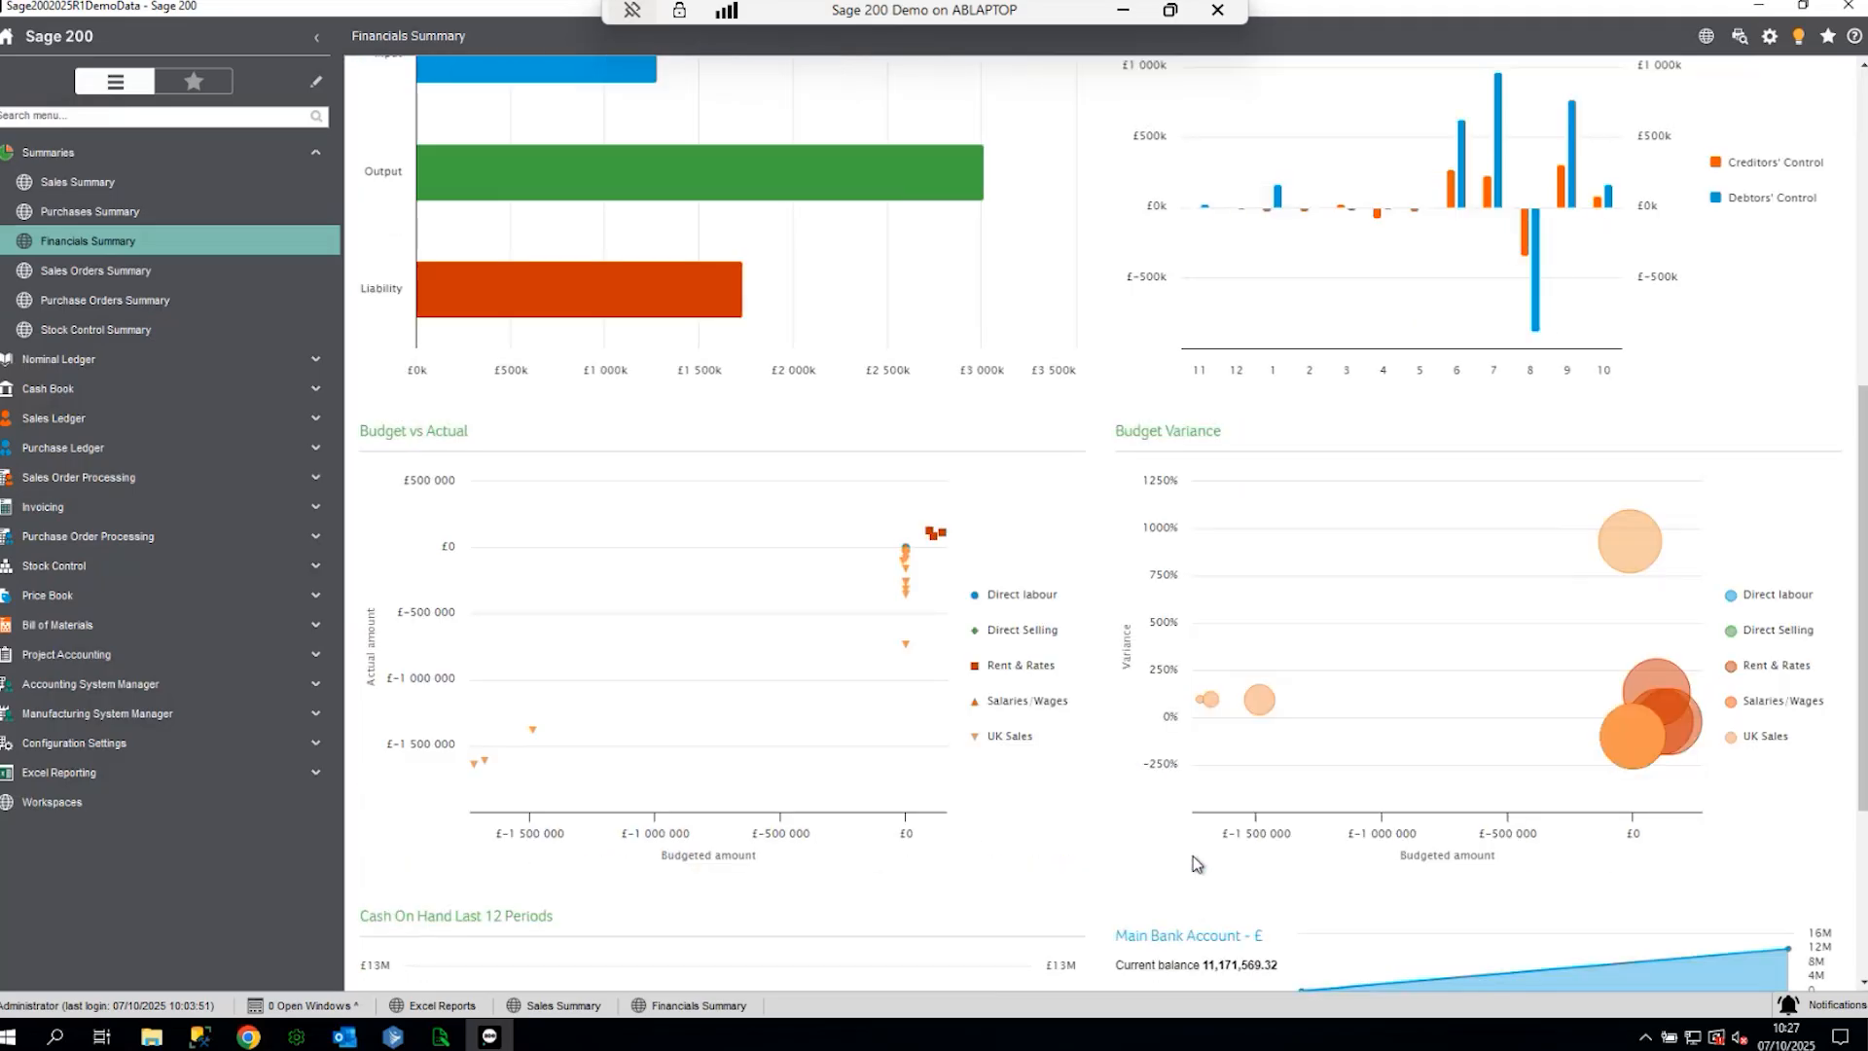
pyautogui.moveTo(901, 588)
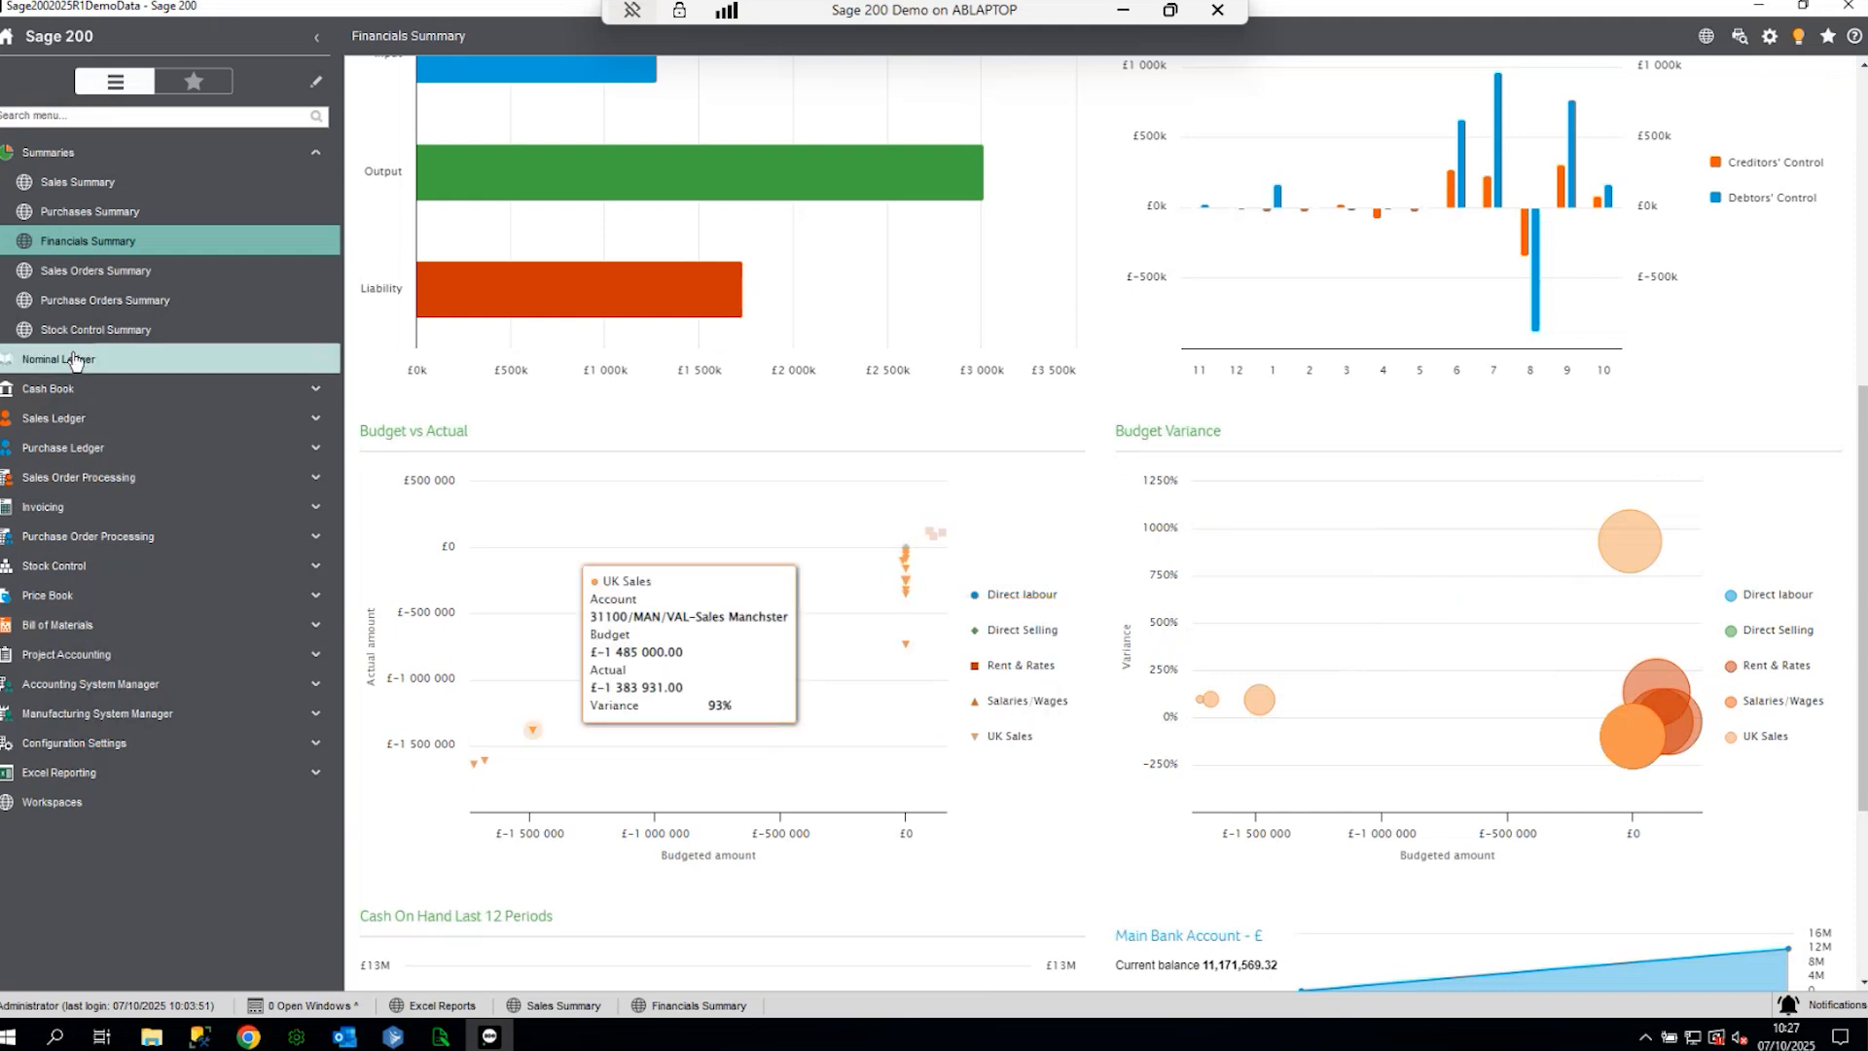
# - Open Sales Orders Summary and hide WW/FRIGDE/289/WHT from the top selling items chart
pyautogui.click(75, 270)
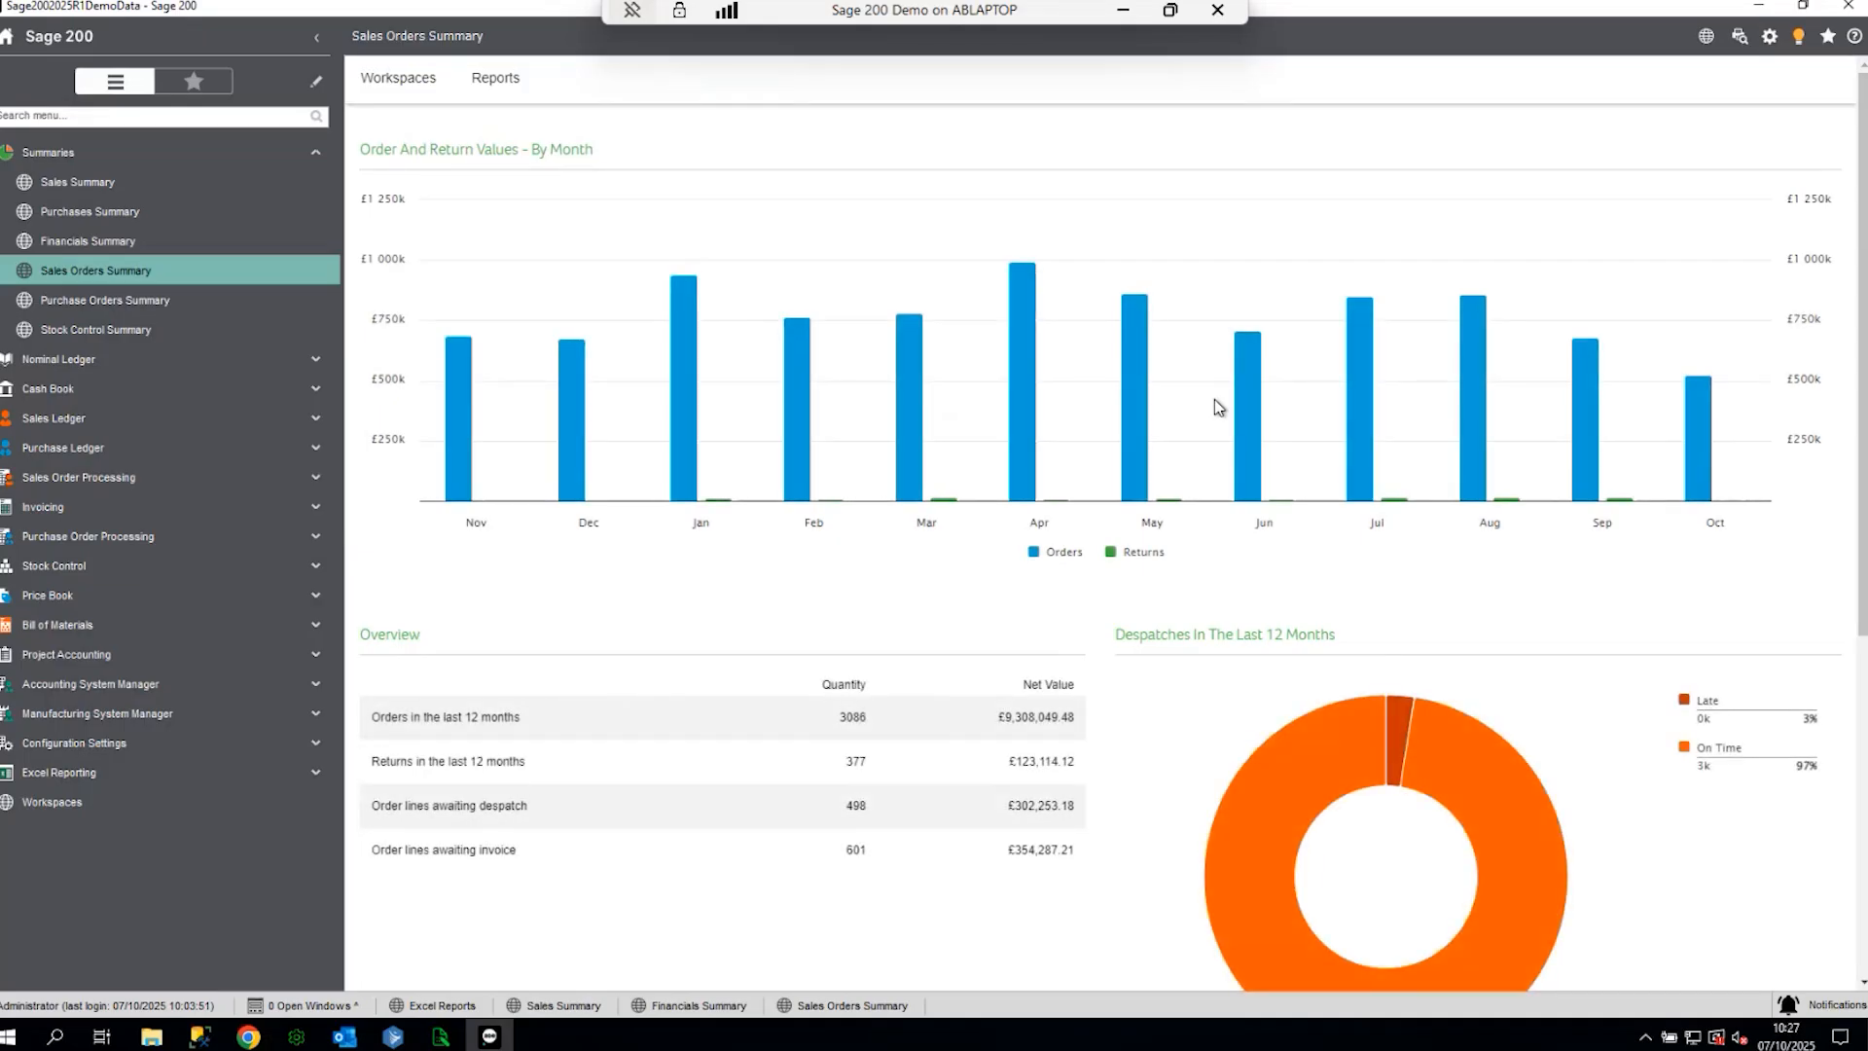
pyautogui.scroll(-4, 1215, 399)
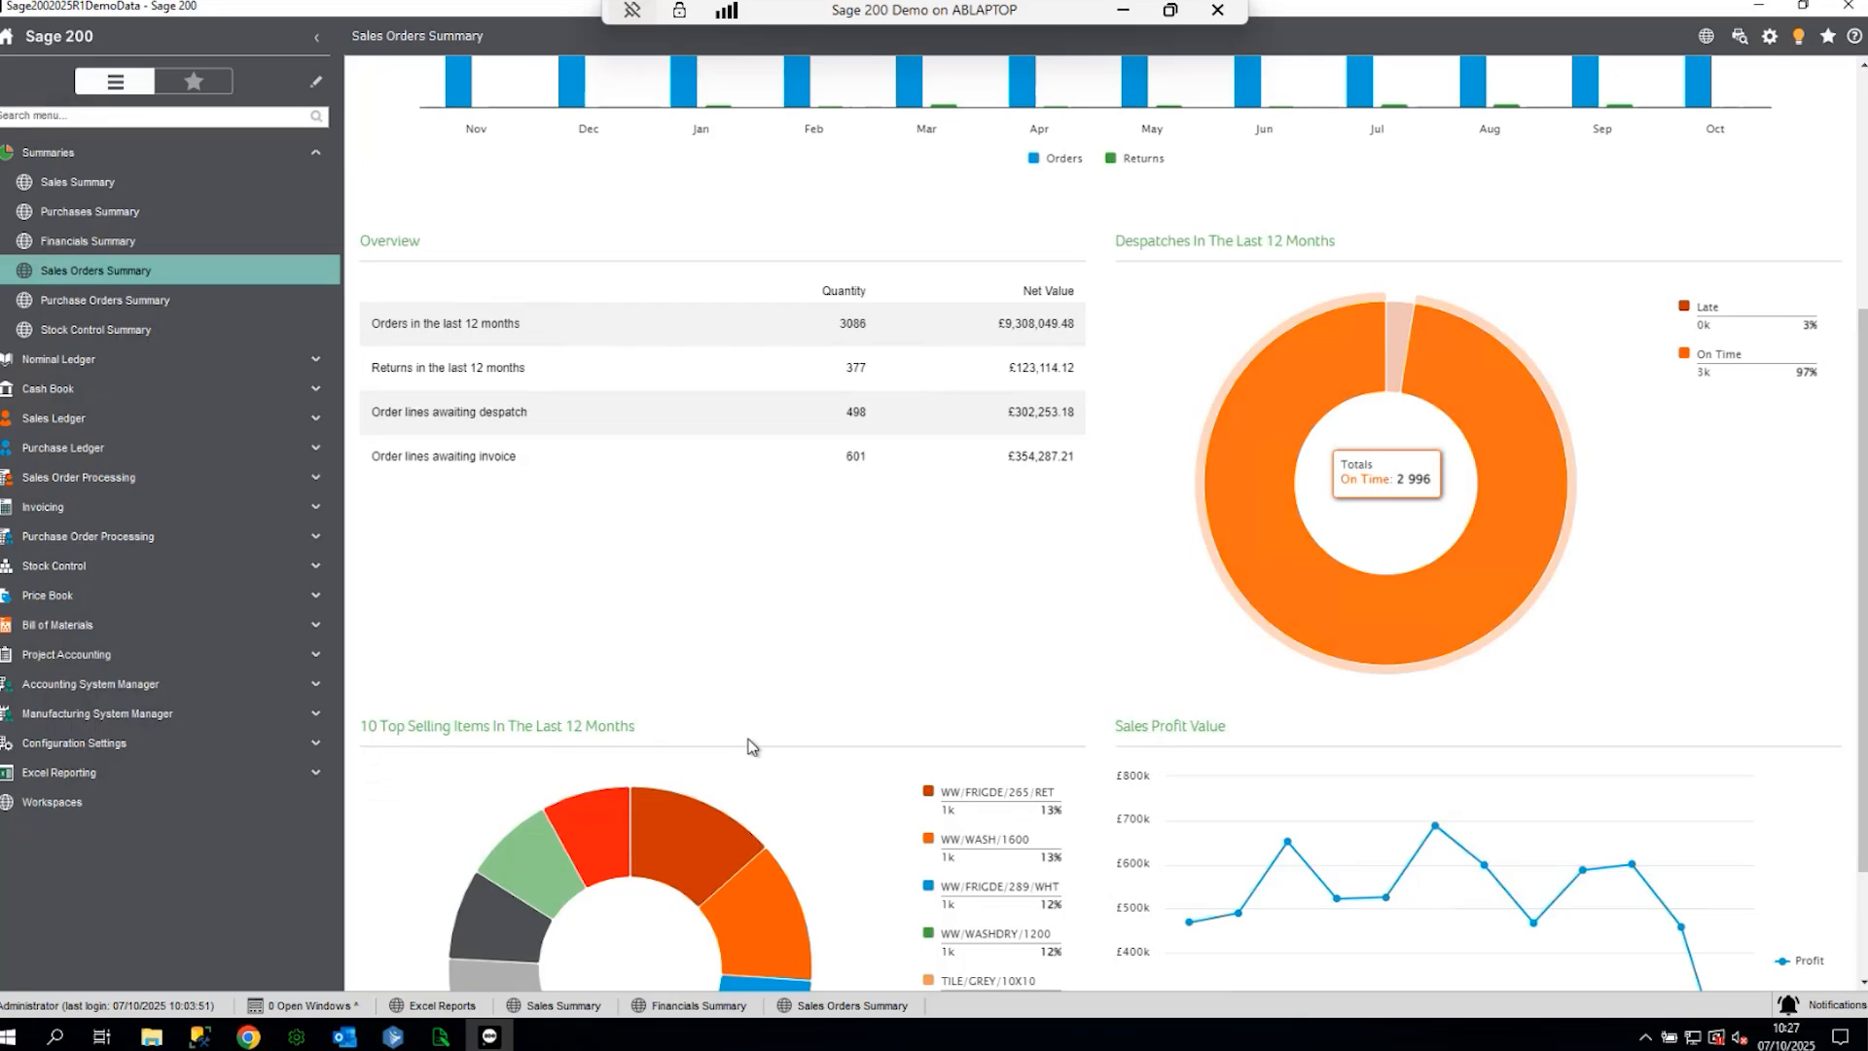
pyautogui.scroll(-2, 752, 746)
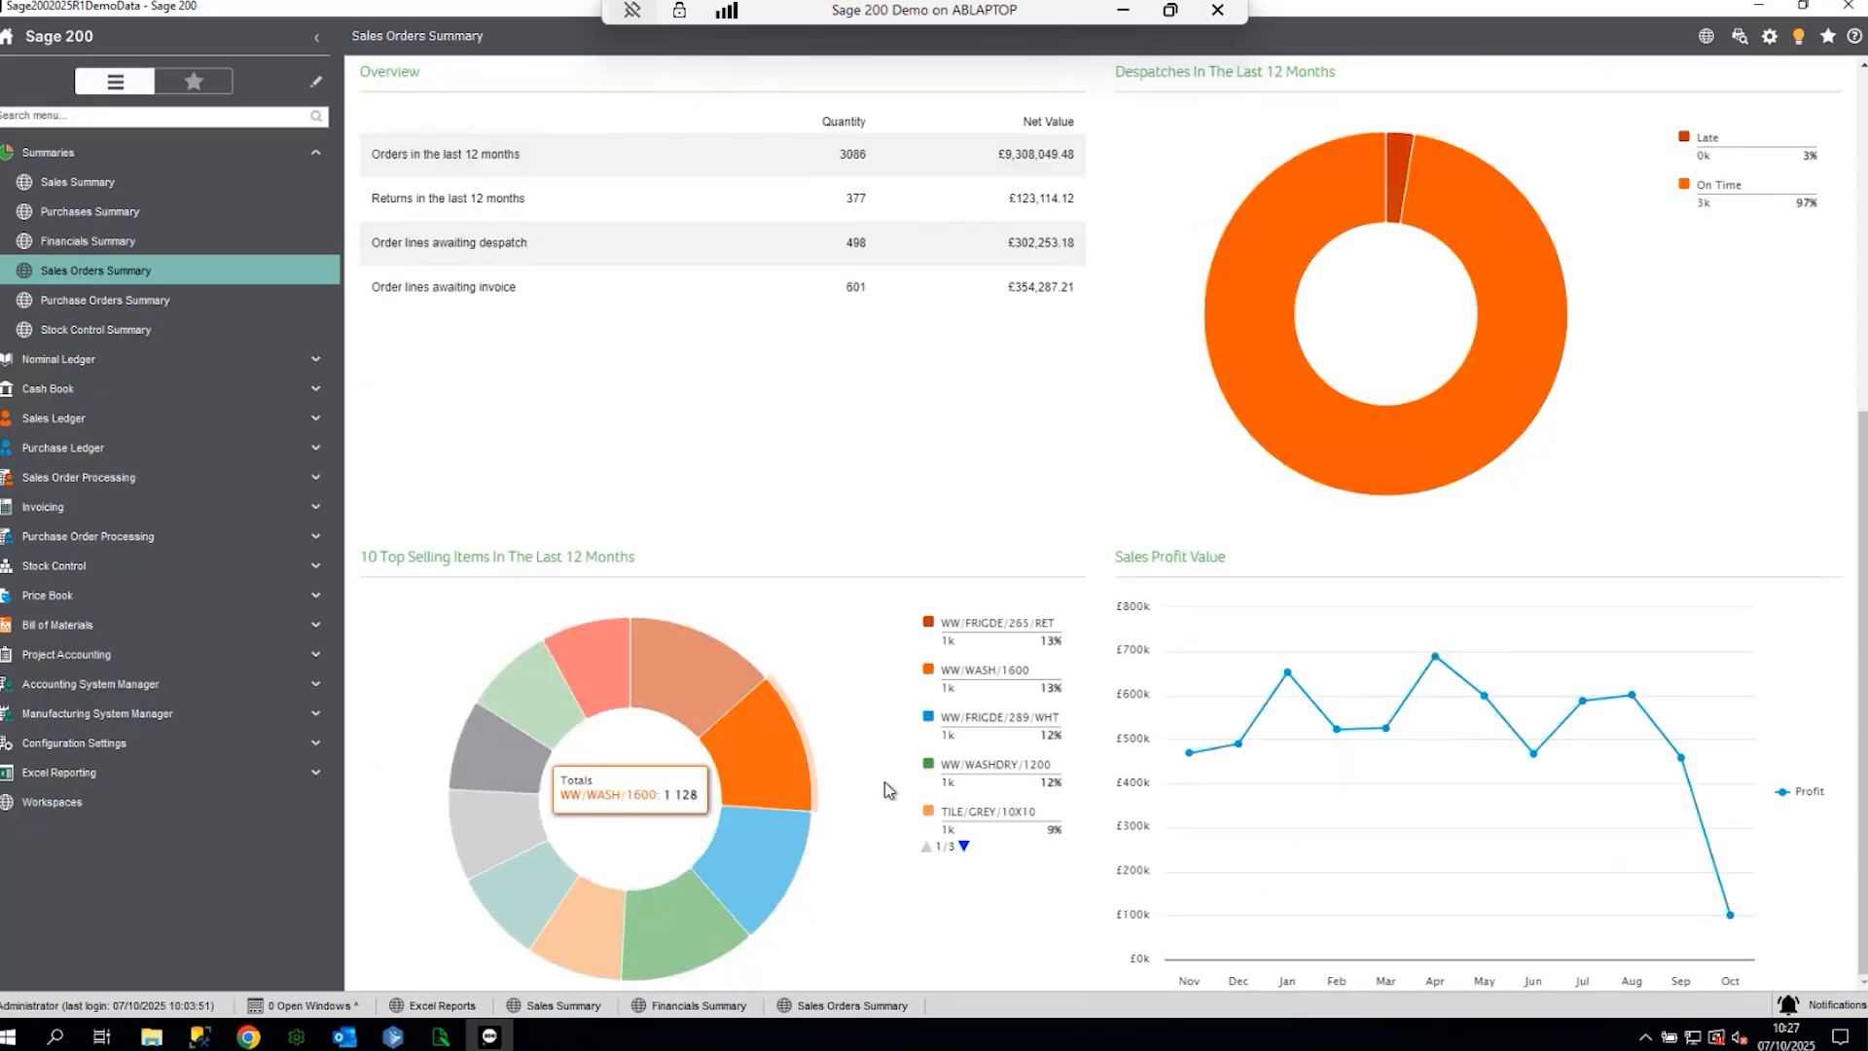
pyautogui.click(981, 718)
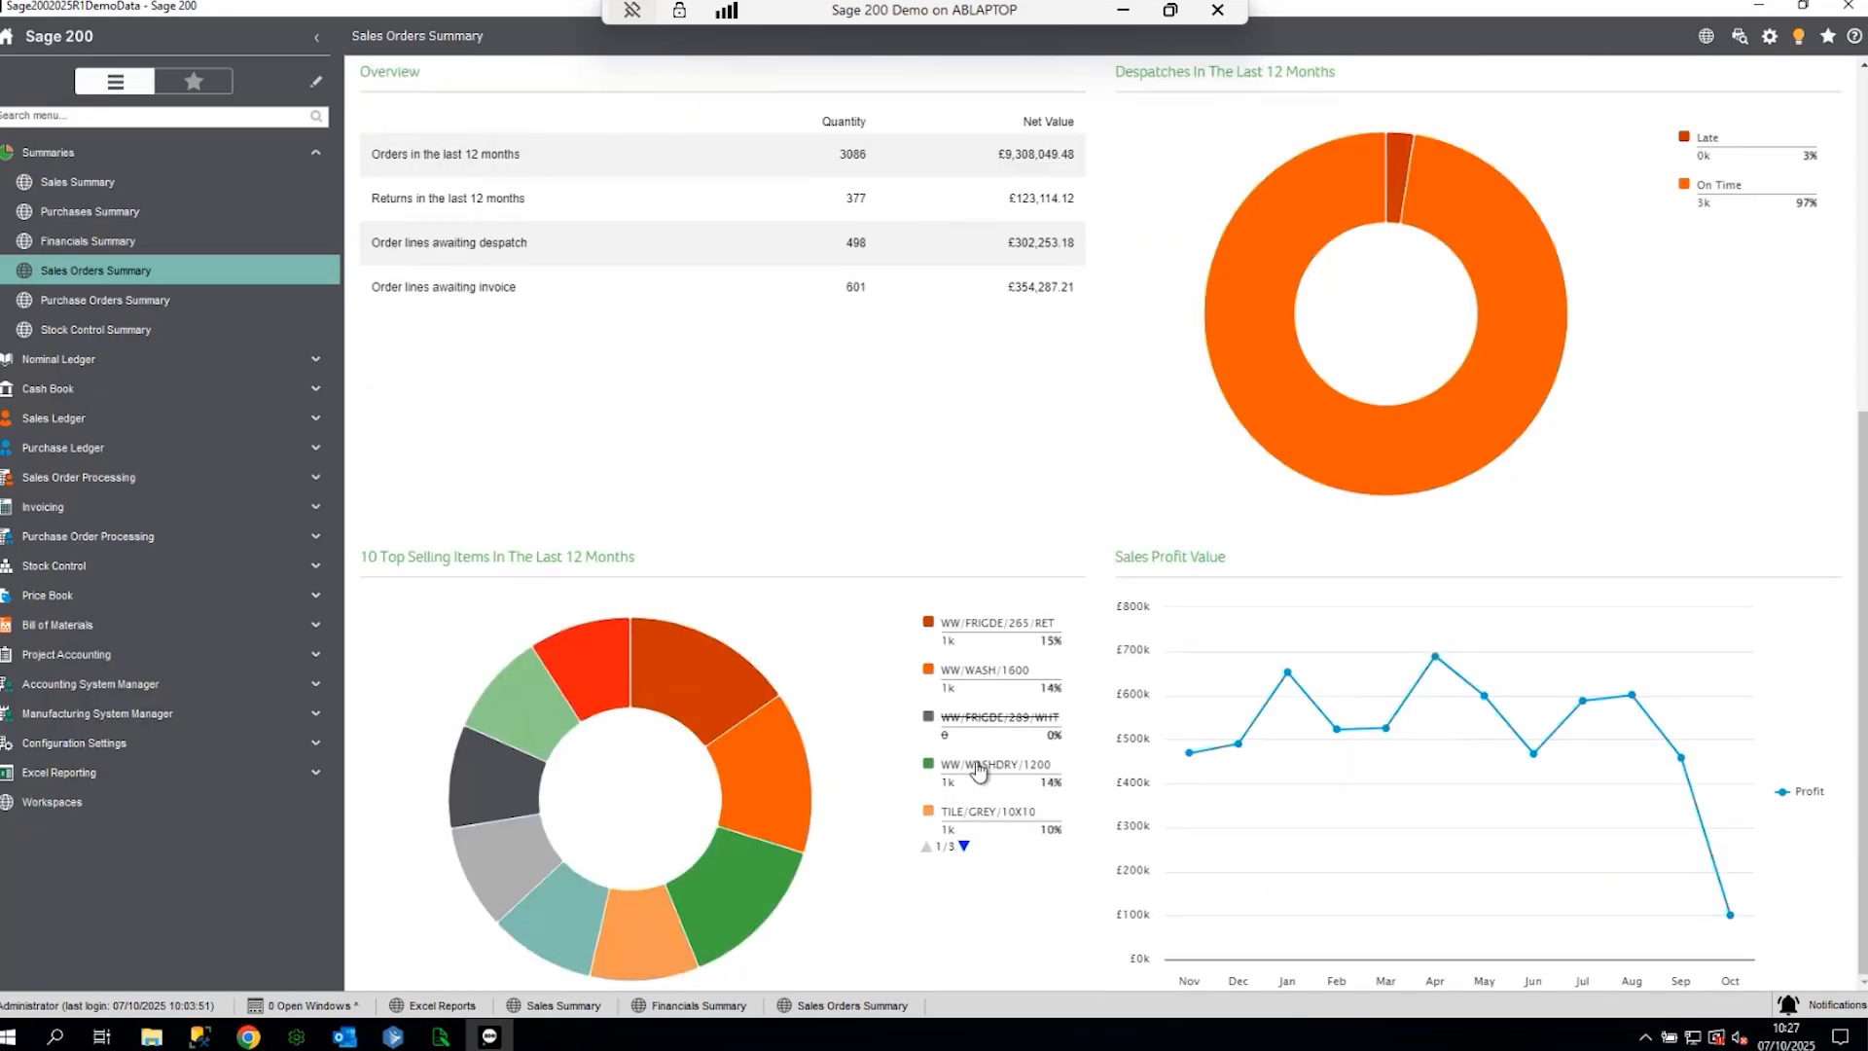
pyautogui.click(62, 153)
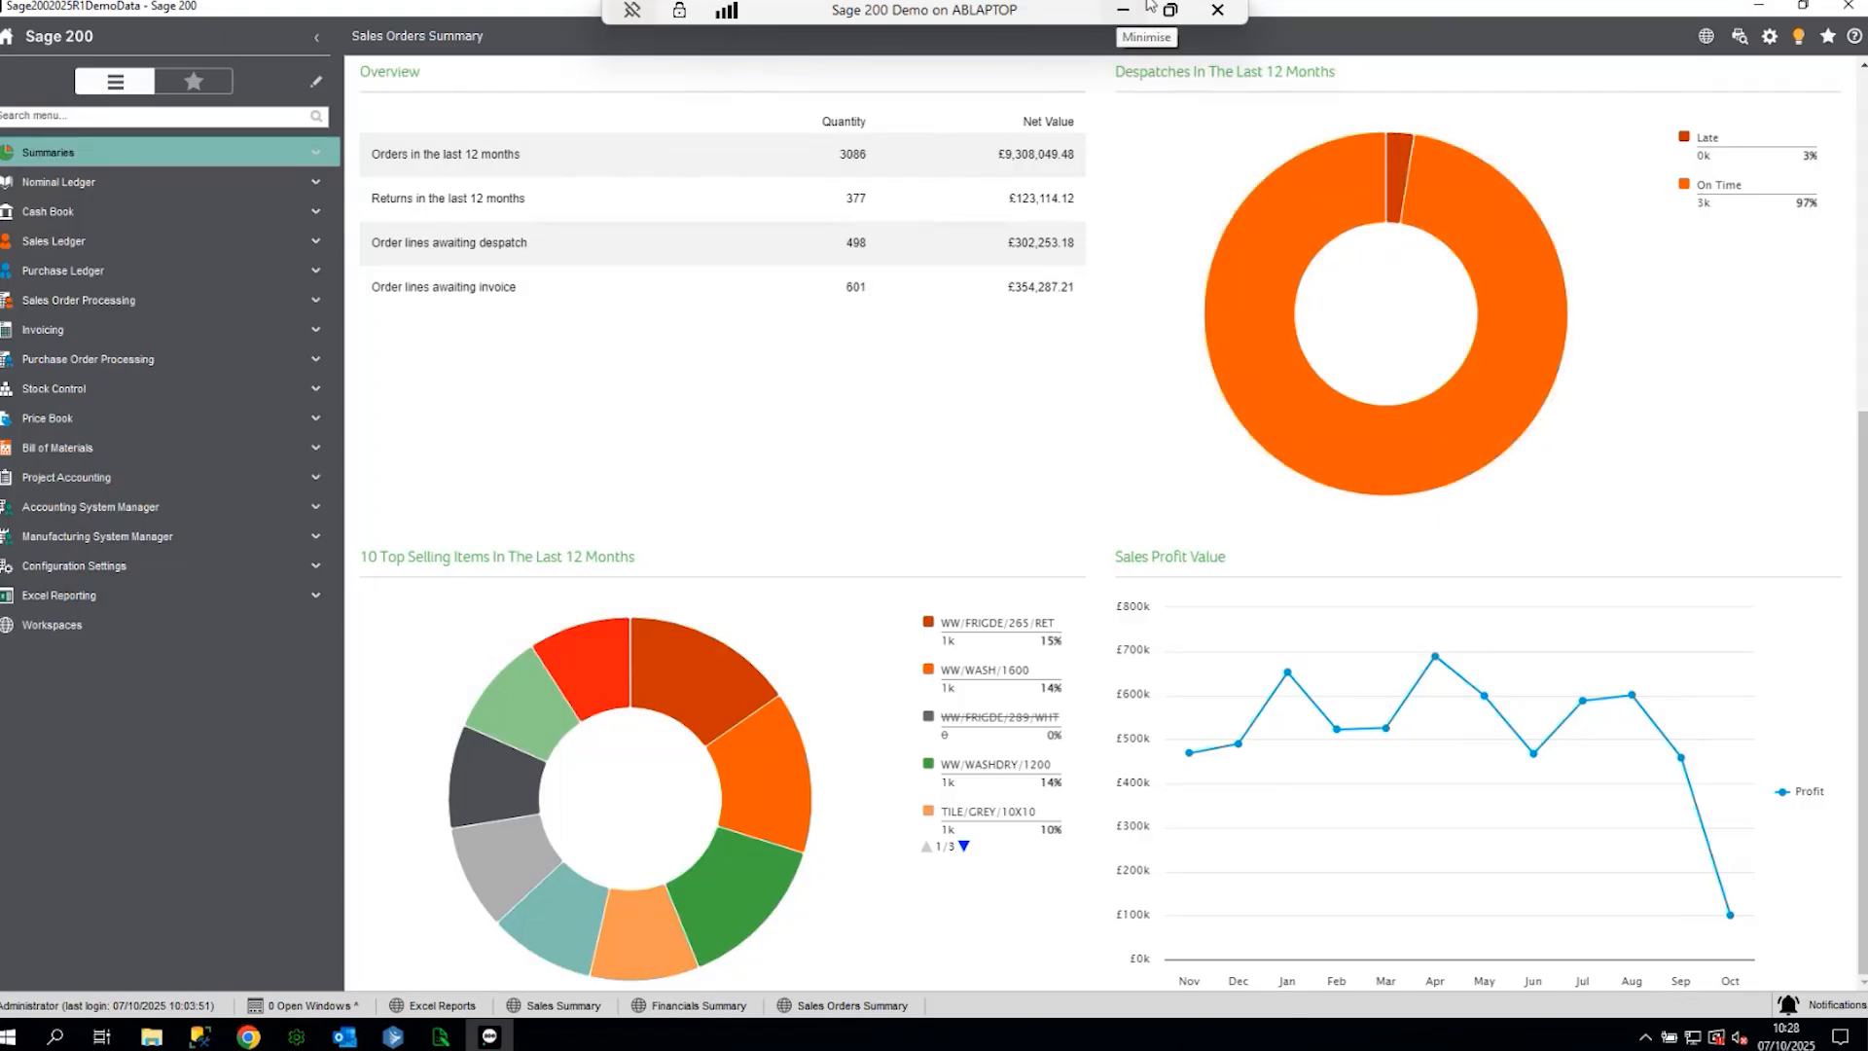
# - In Spindle, expand SalesInvoices to show its document operations
pyautogui.click(392, 1037)
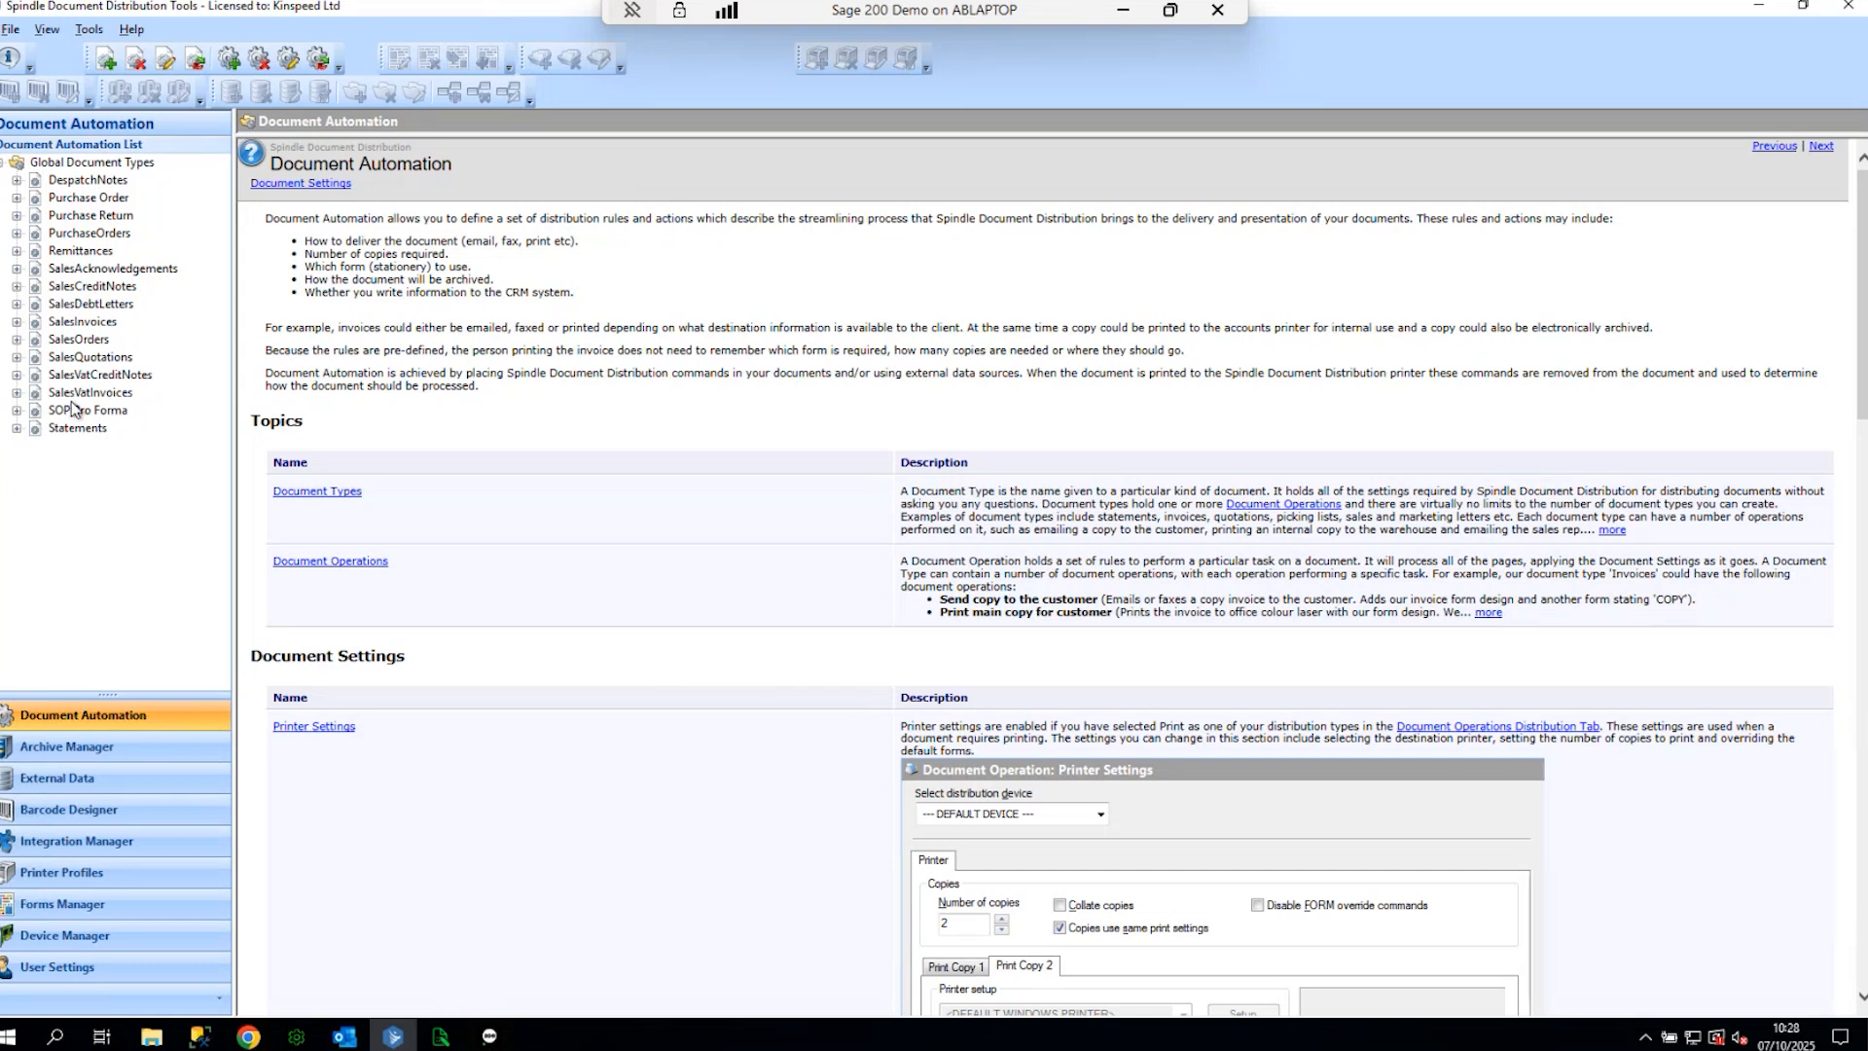
pyautogui.click(443, 1037)
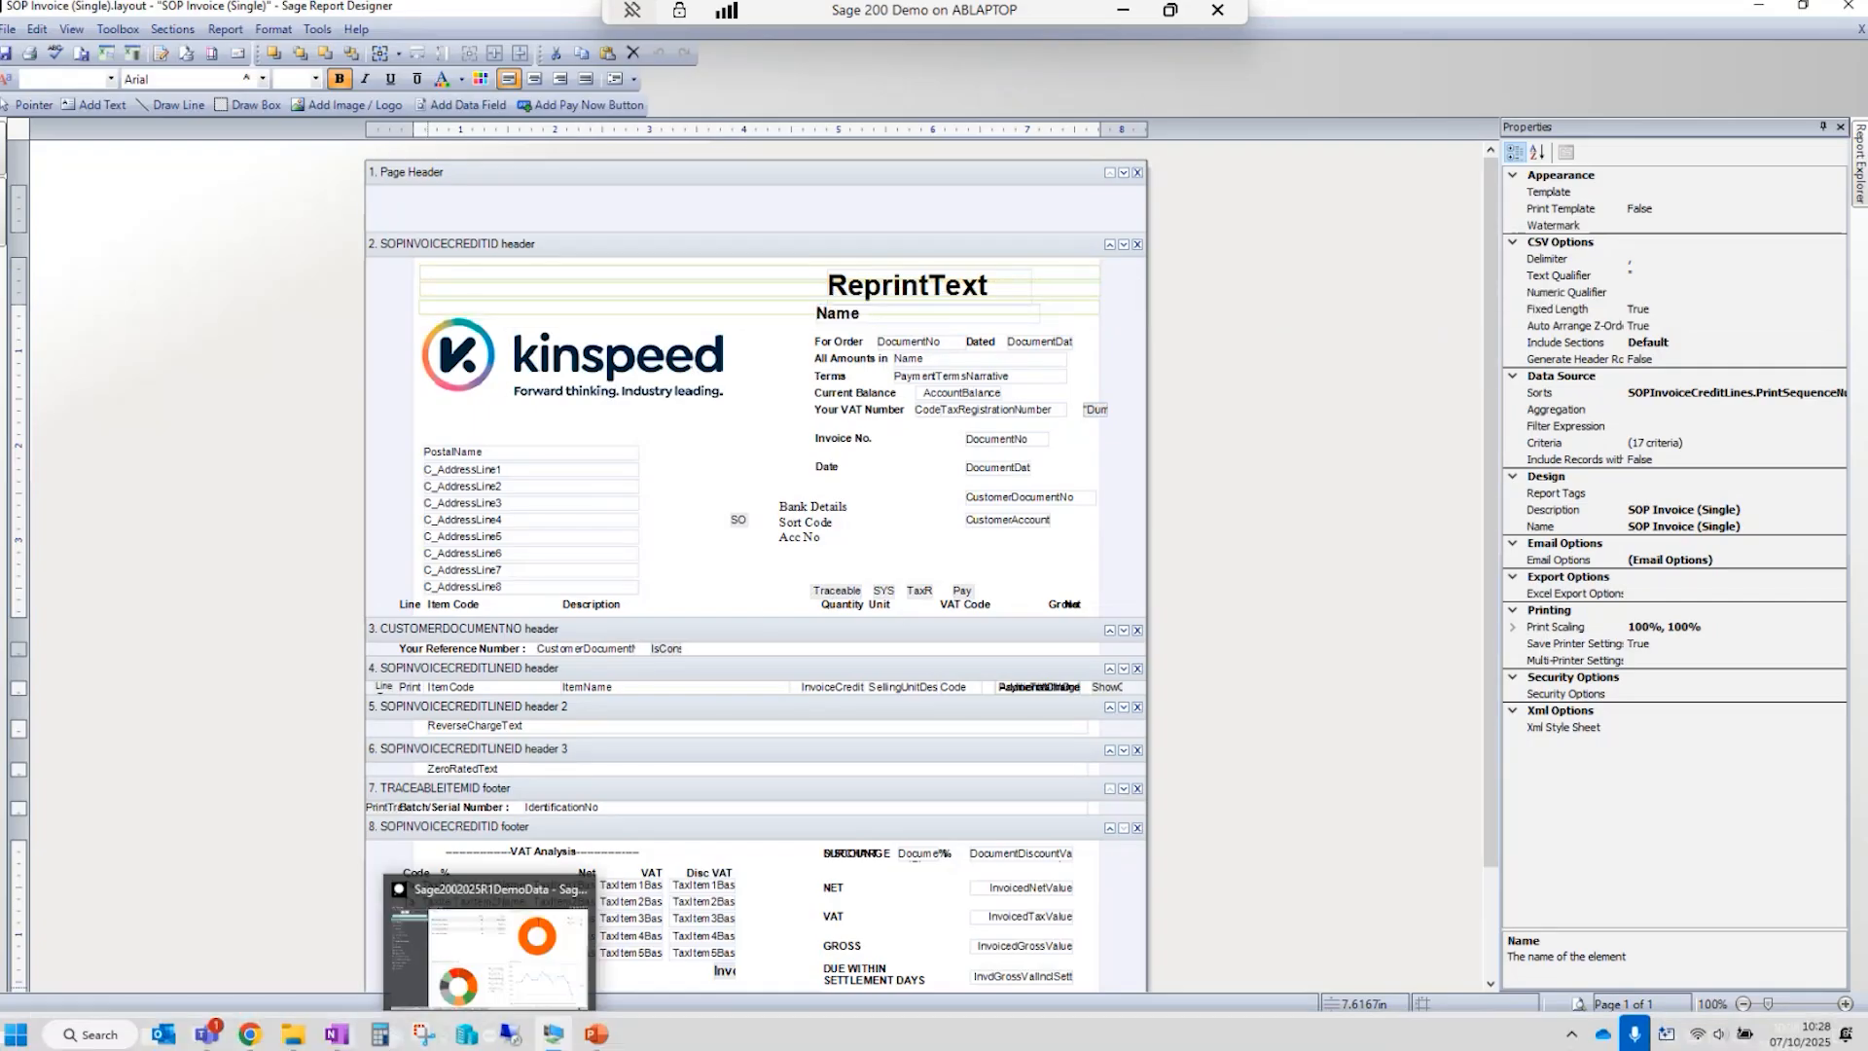
pyautogui.click(392, 1037)
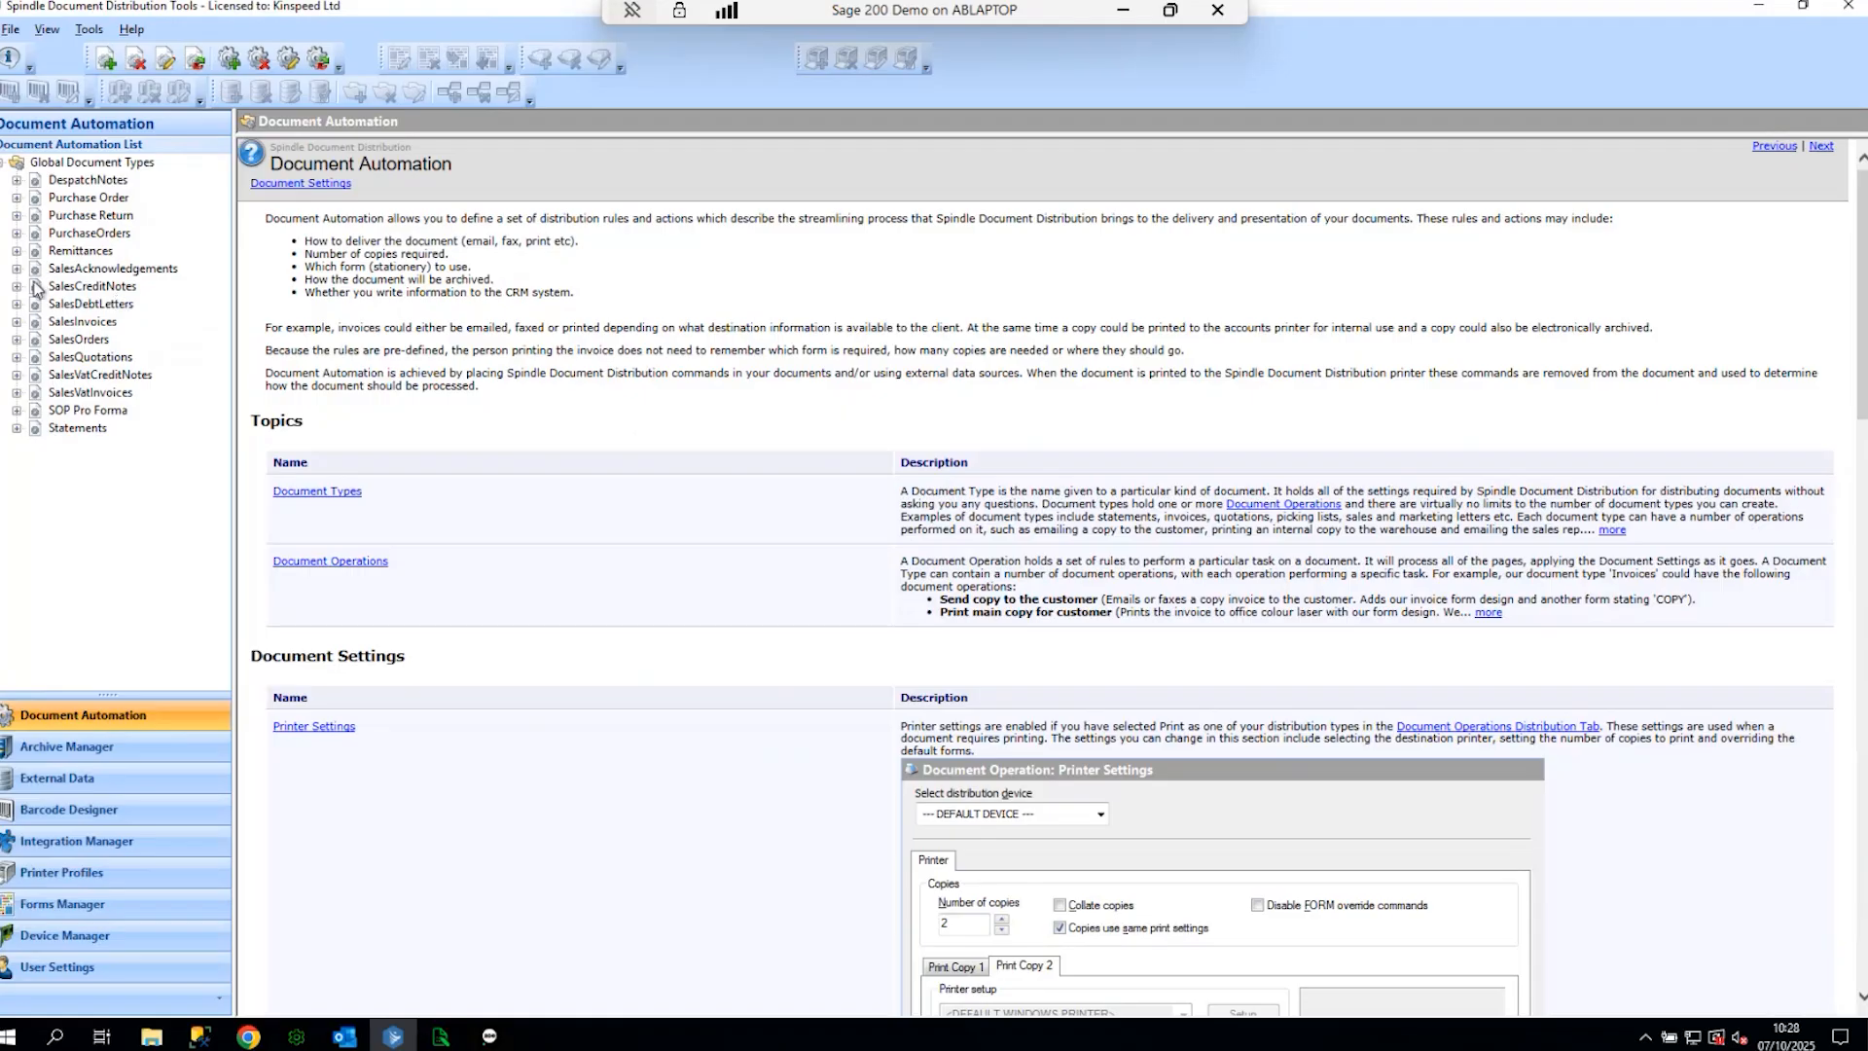
pyautogui.click(16, 322)
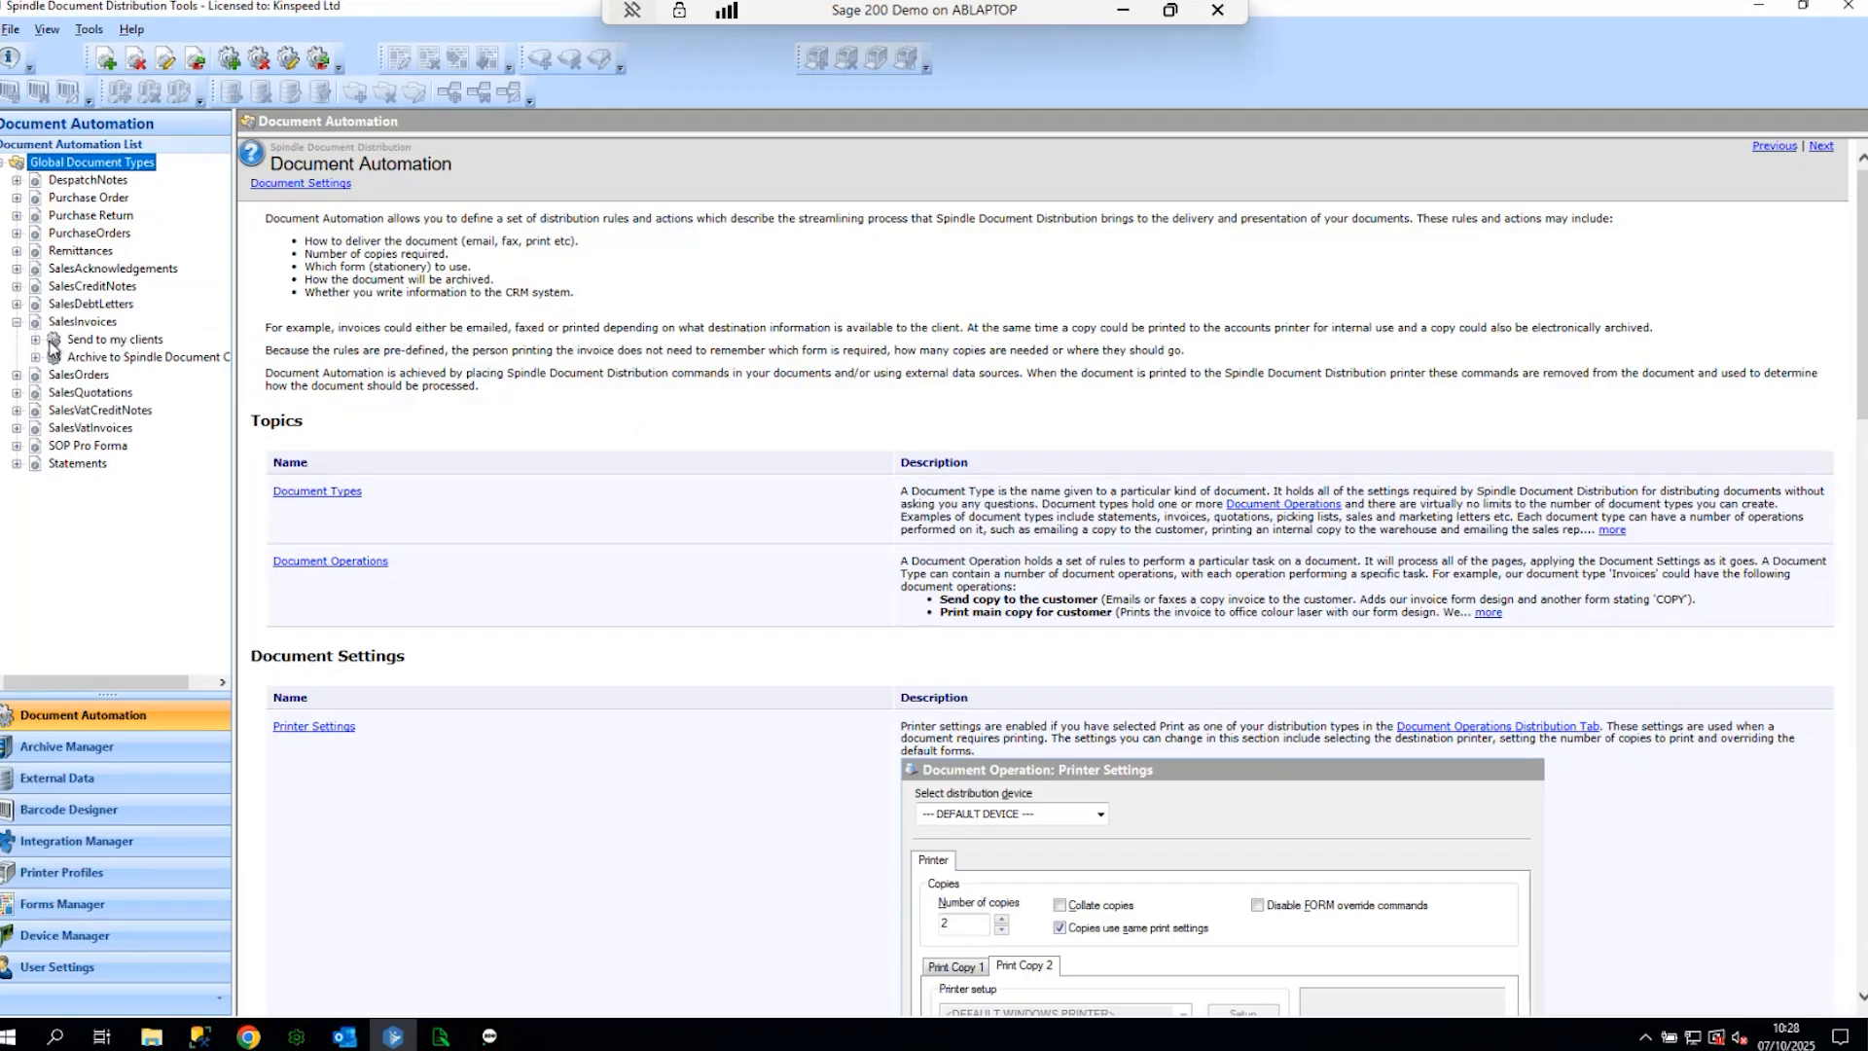
# - Minimise Spindle and close the SOP Invoice layout and Sage Report Designer
pyautogui.click(1755, 7)
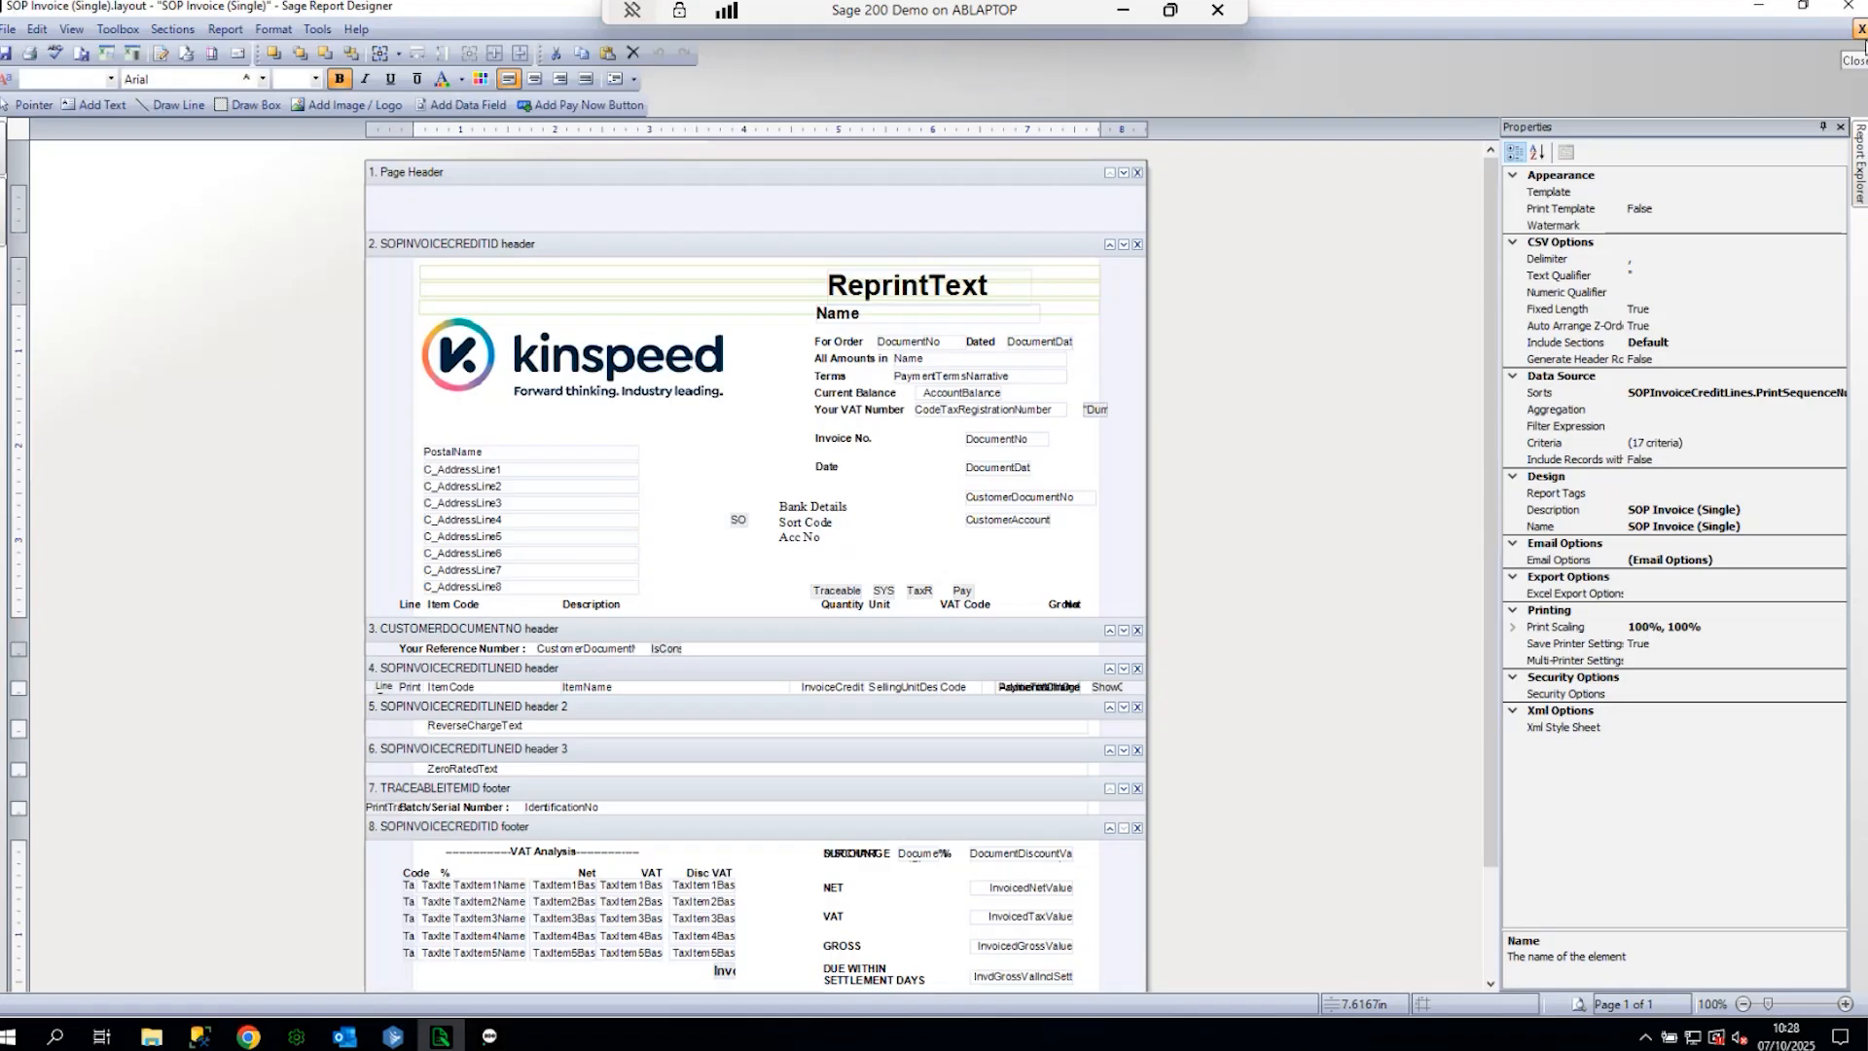
pyautogui.click(1858, 29)
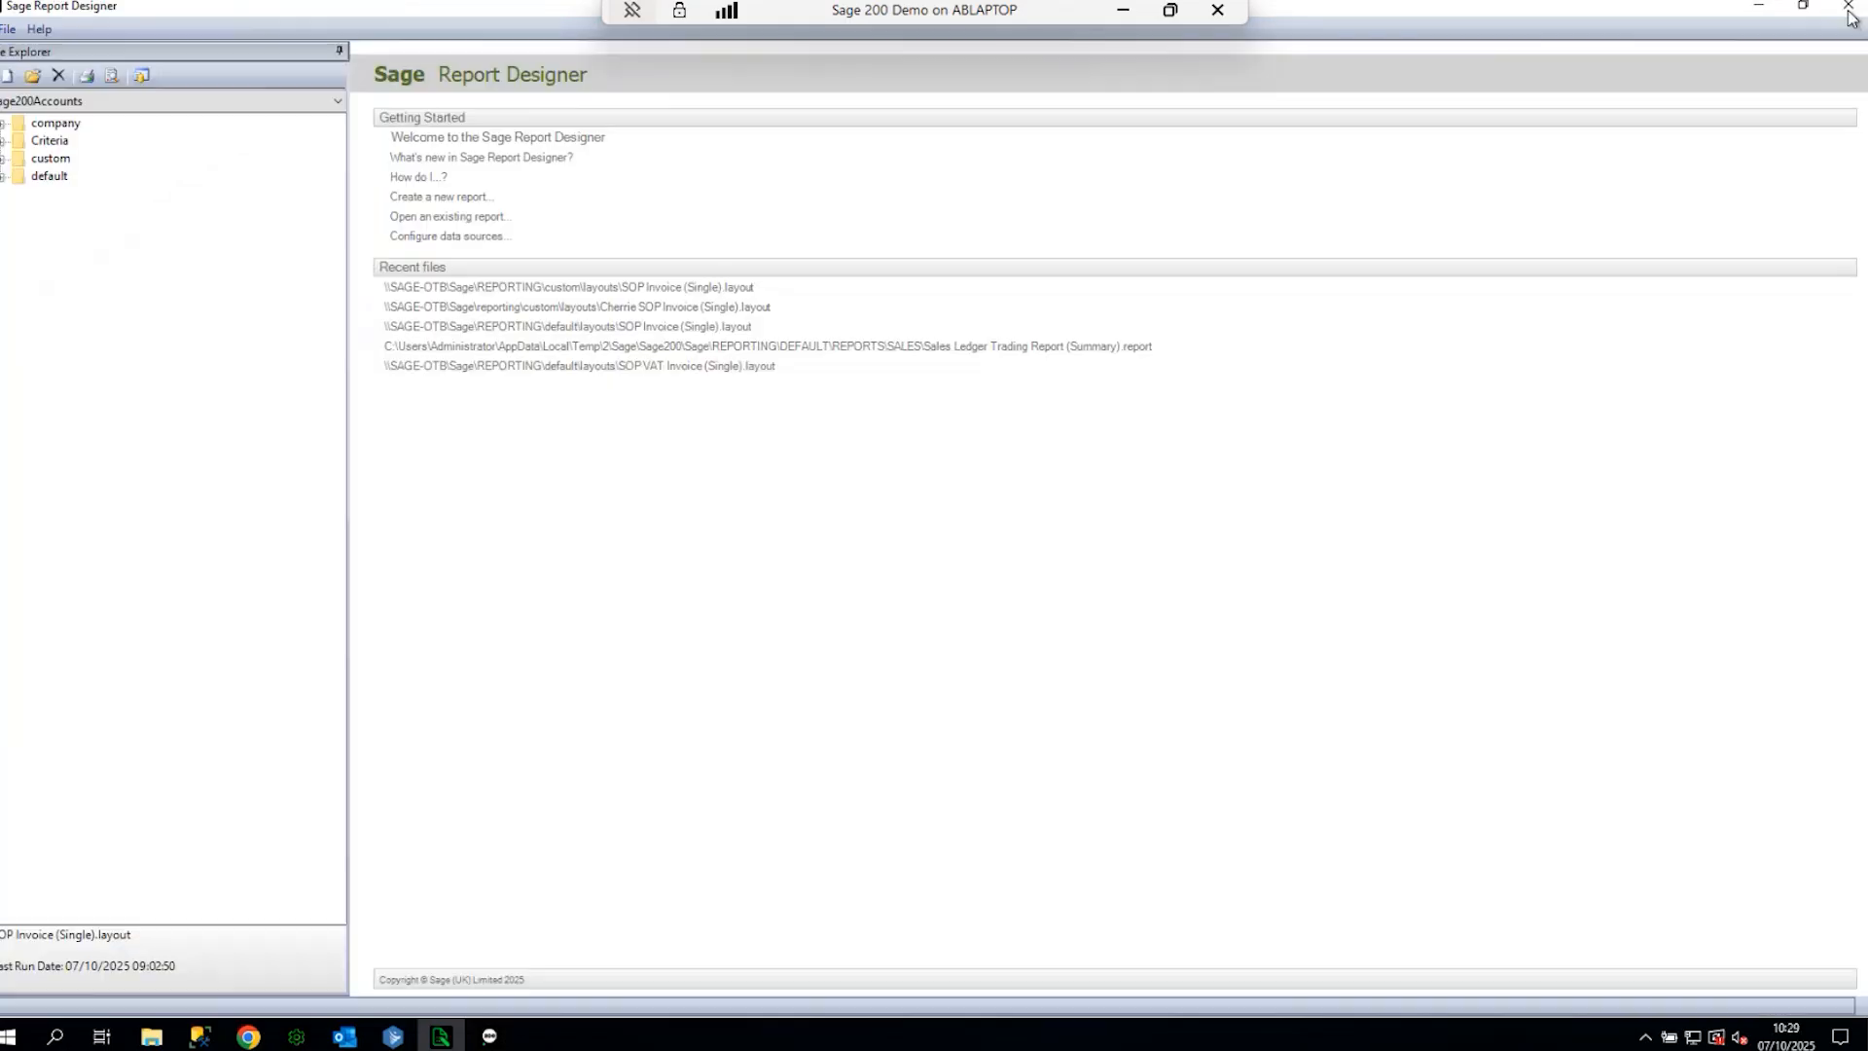
pyautogui.click(1849, 5)
pyautogui.click(107, 359)
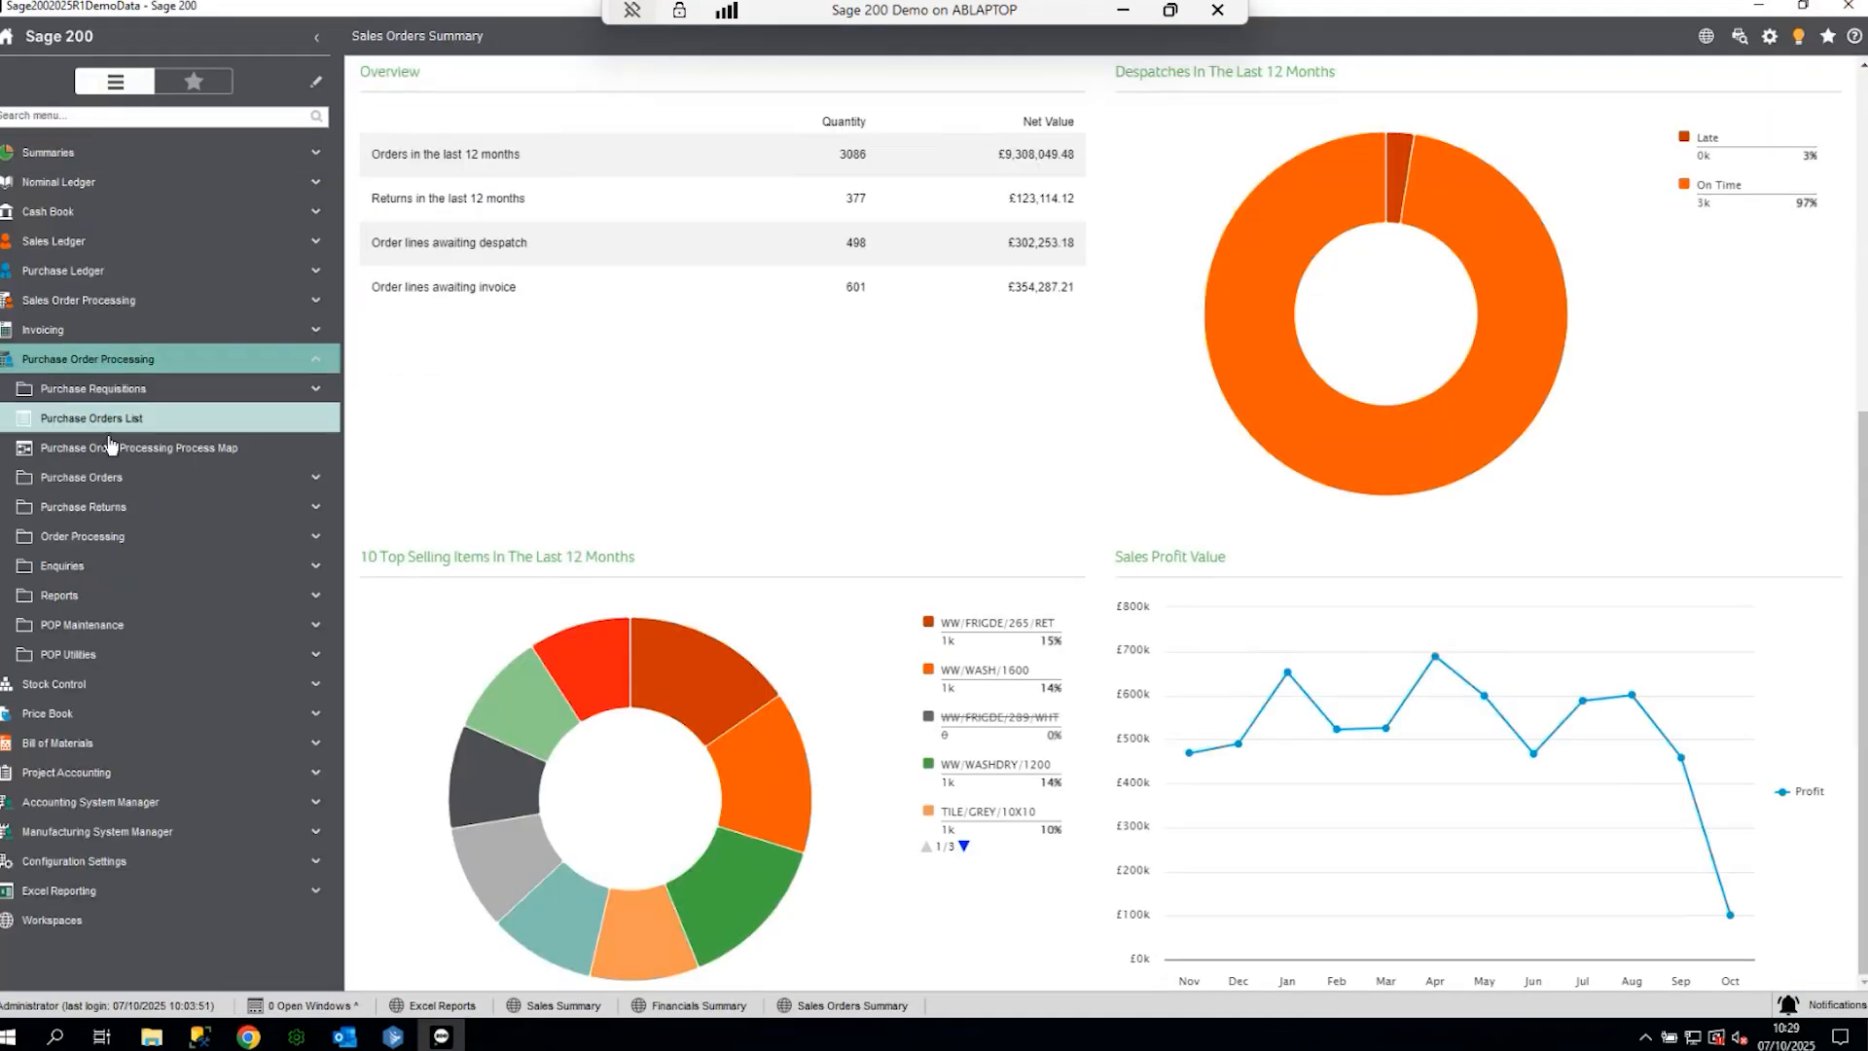
pyautogui.click(122, 479)
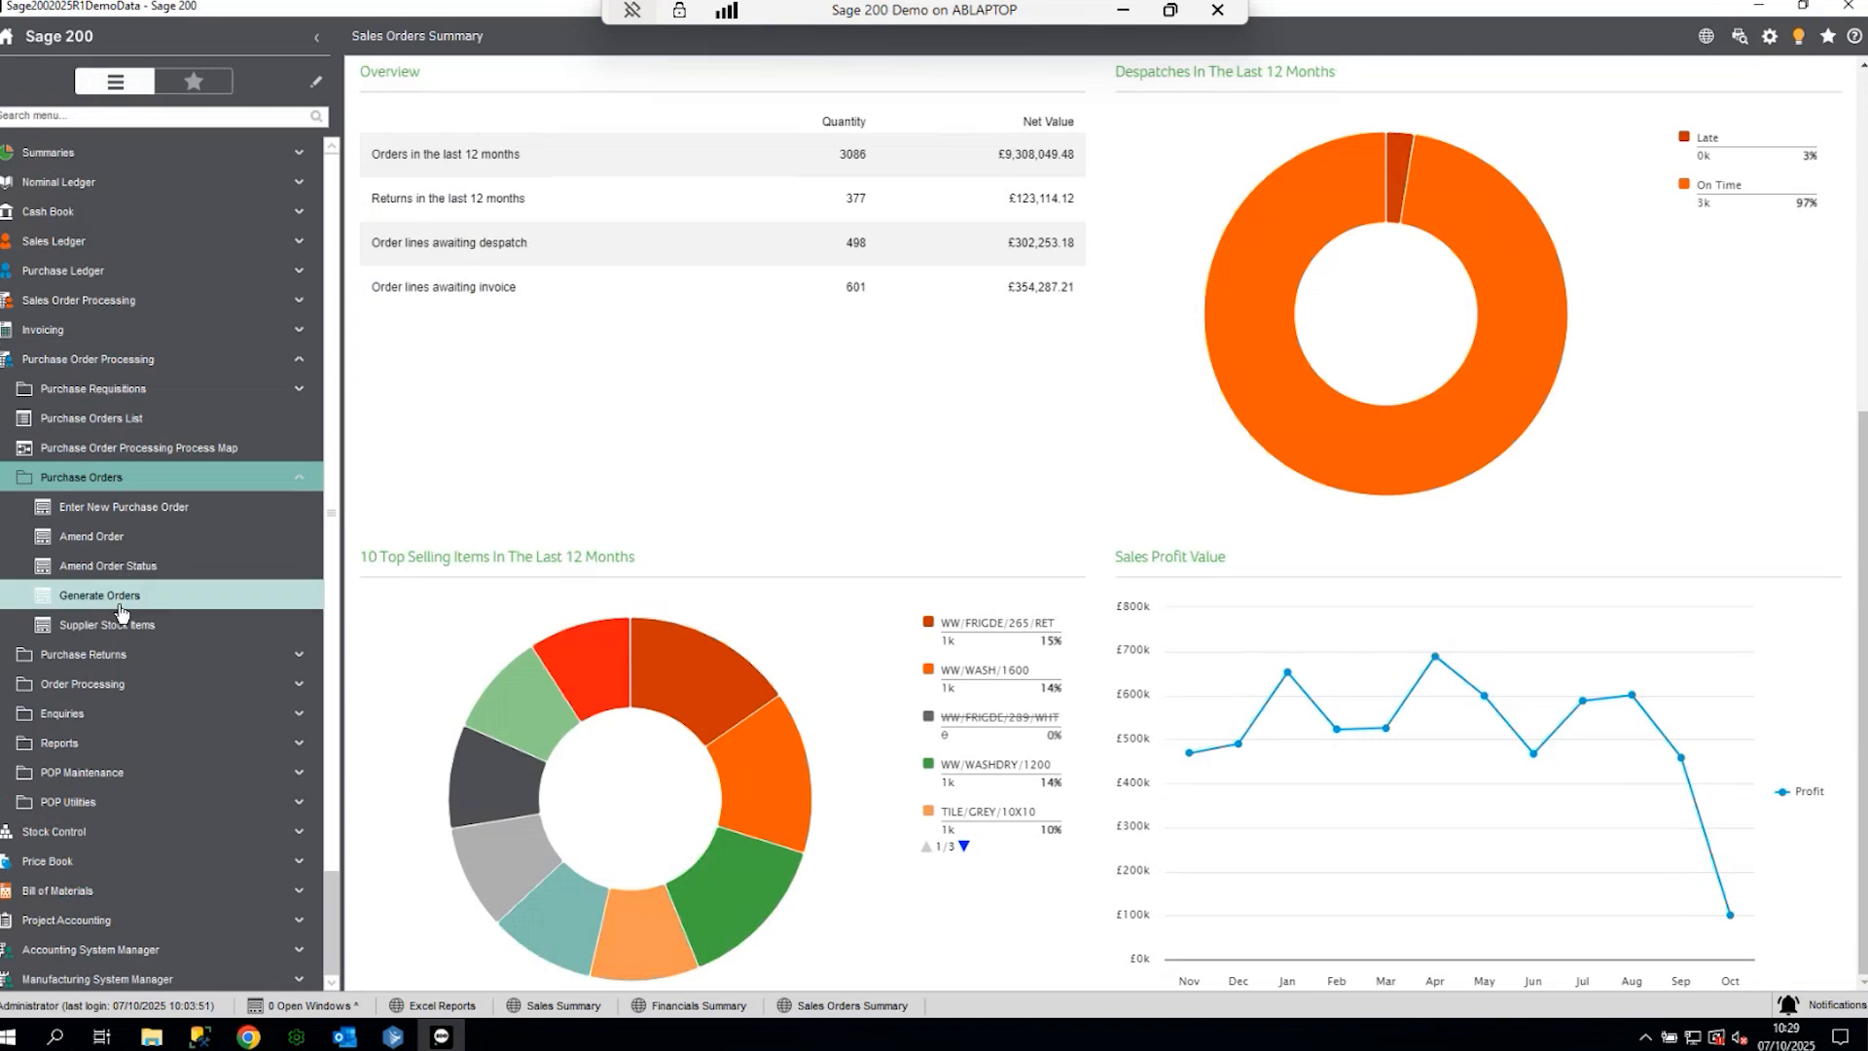
pyautogui.click(86, 683)
pyautogui.click(88, 714)
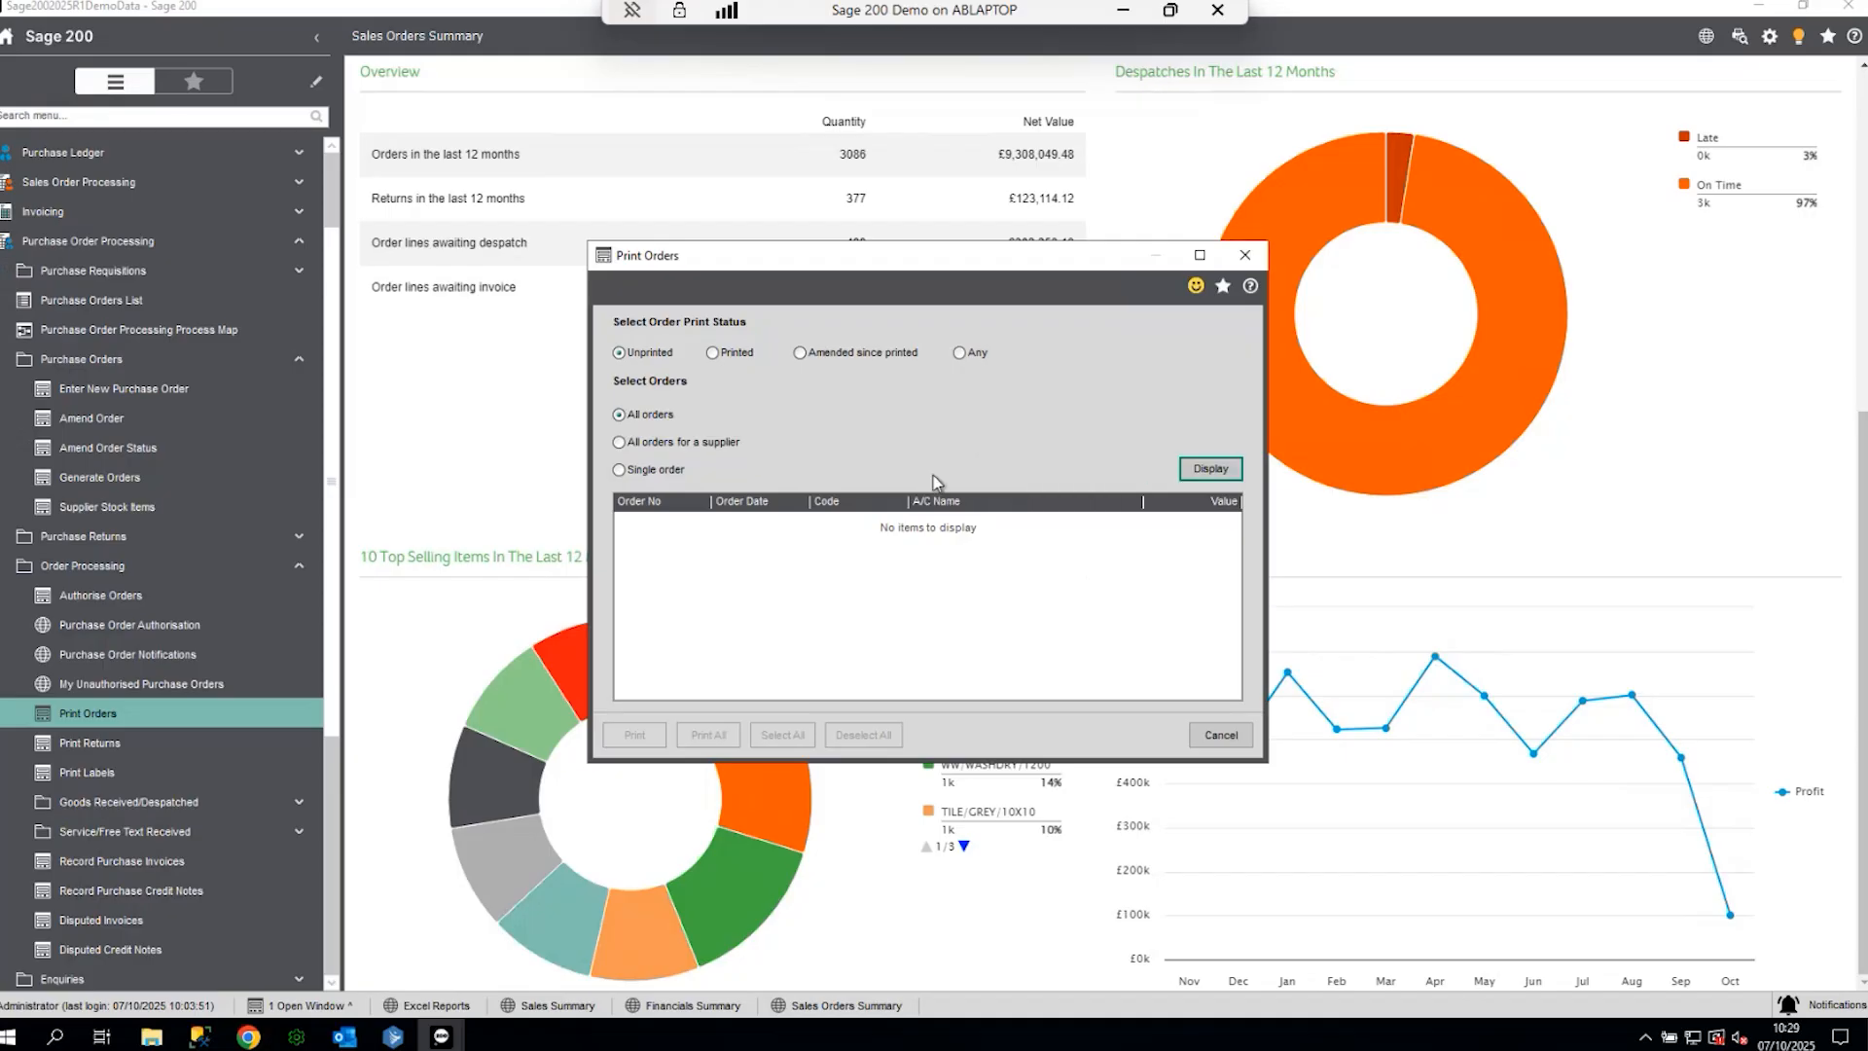
pyautogui.click(861, 353)
pyautogui.click(1211, 468)
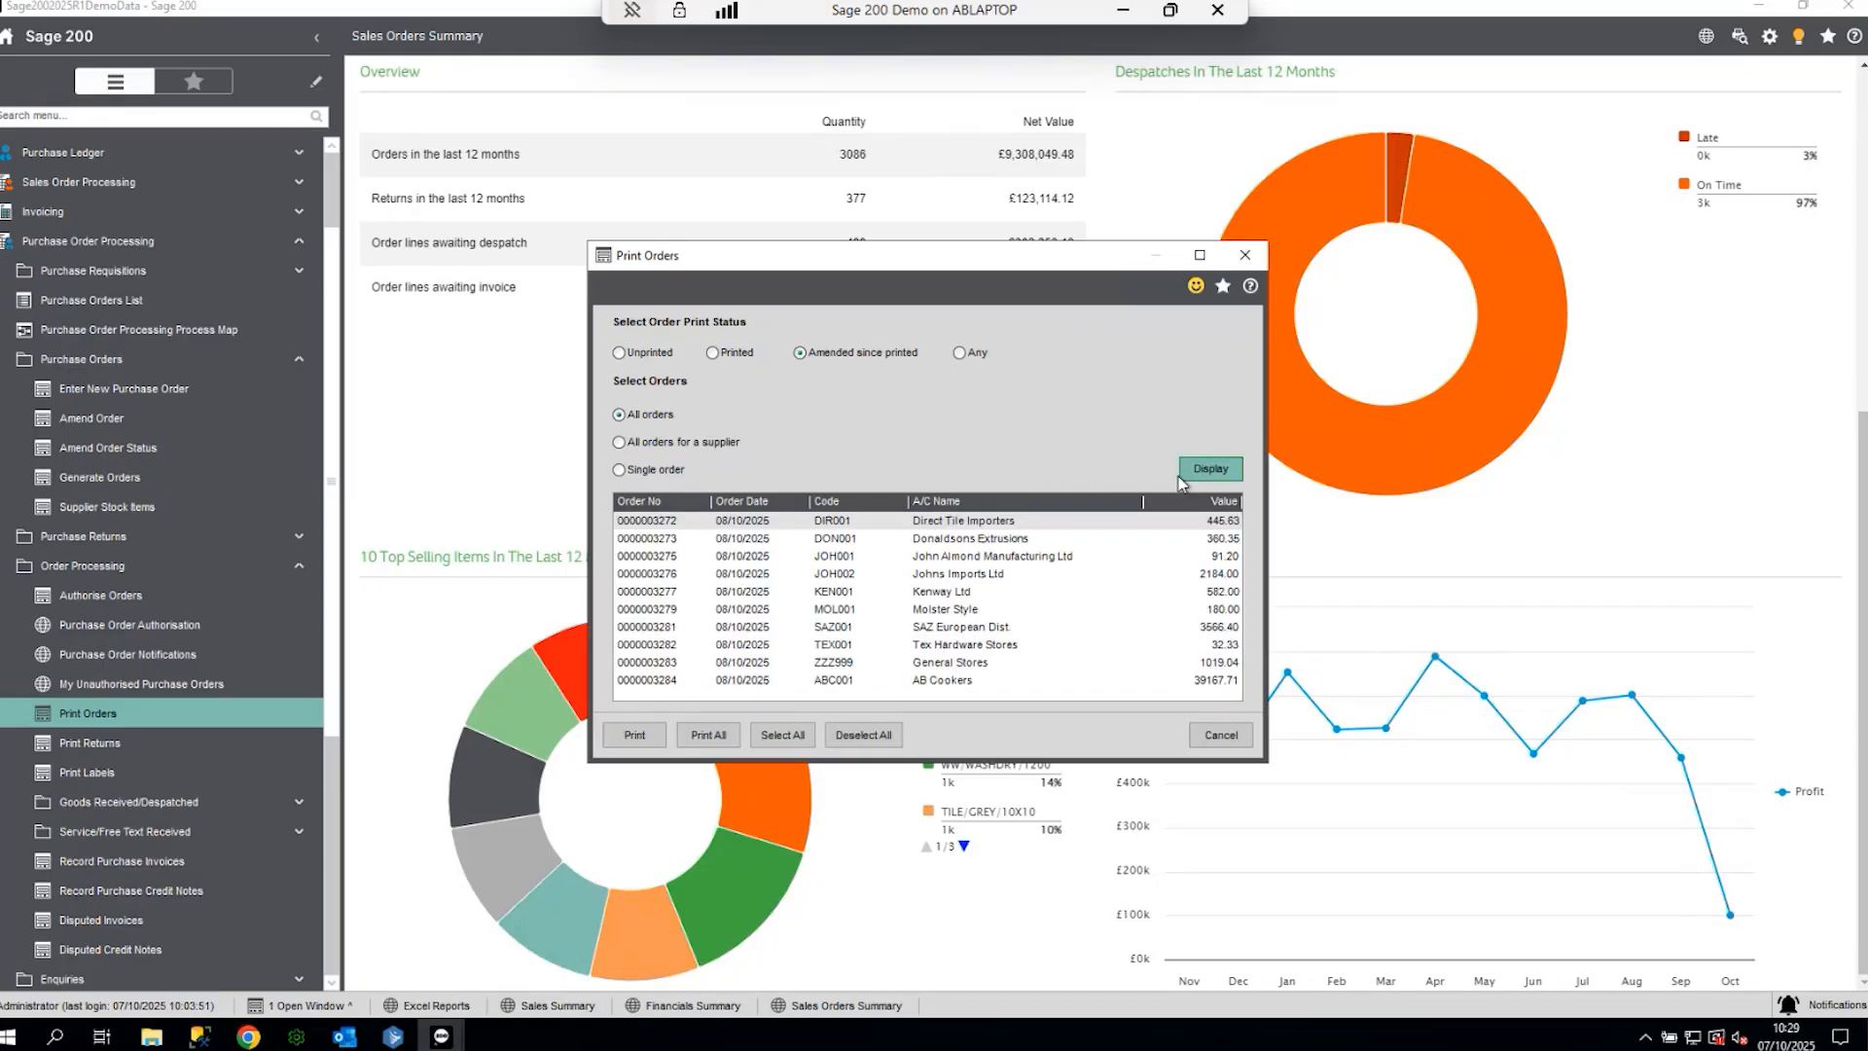
pyautogui.click(635, 735)
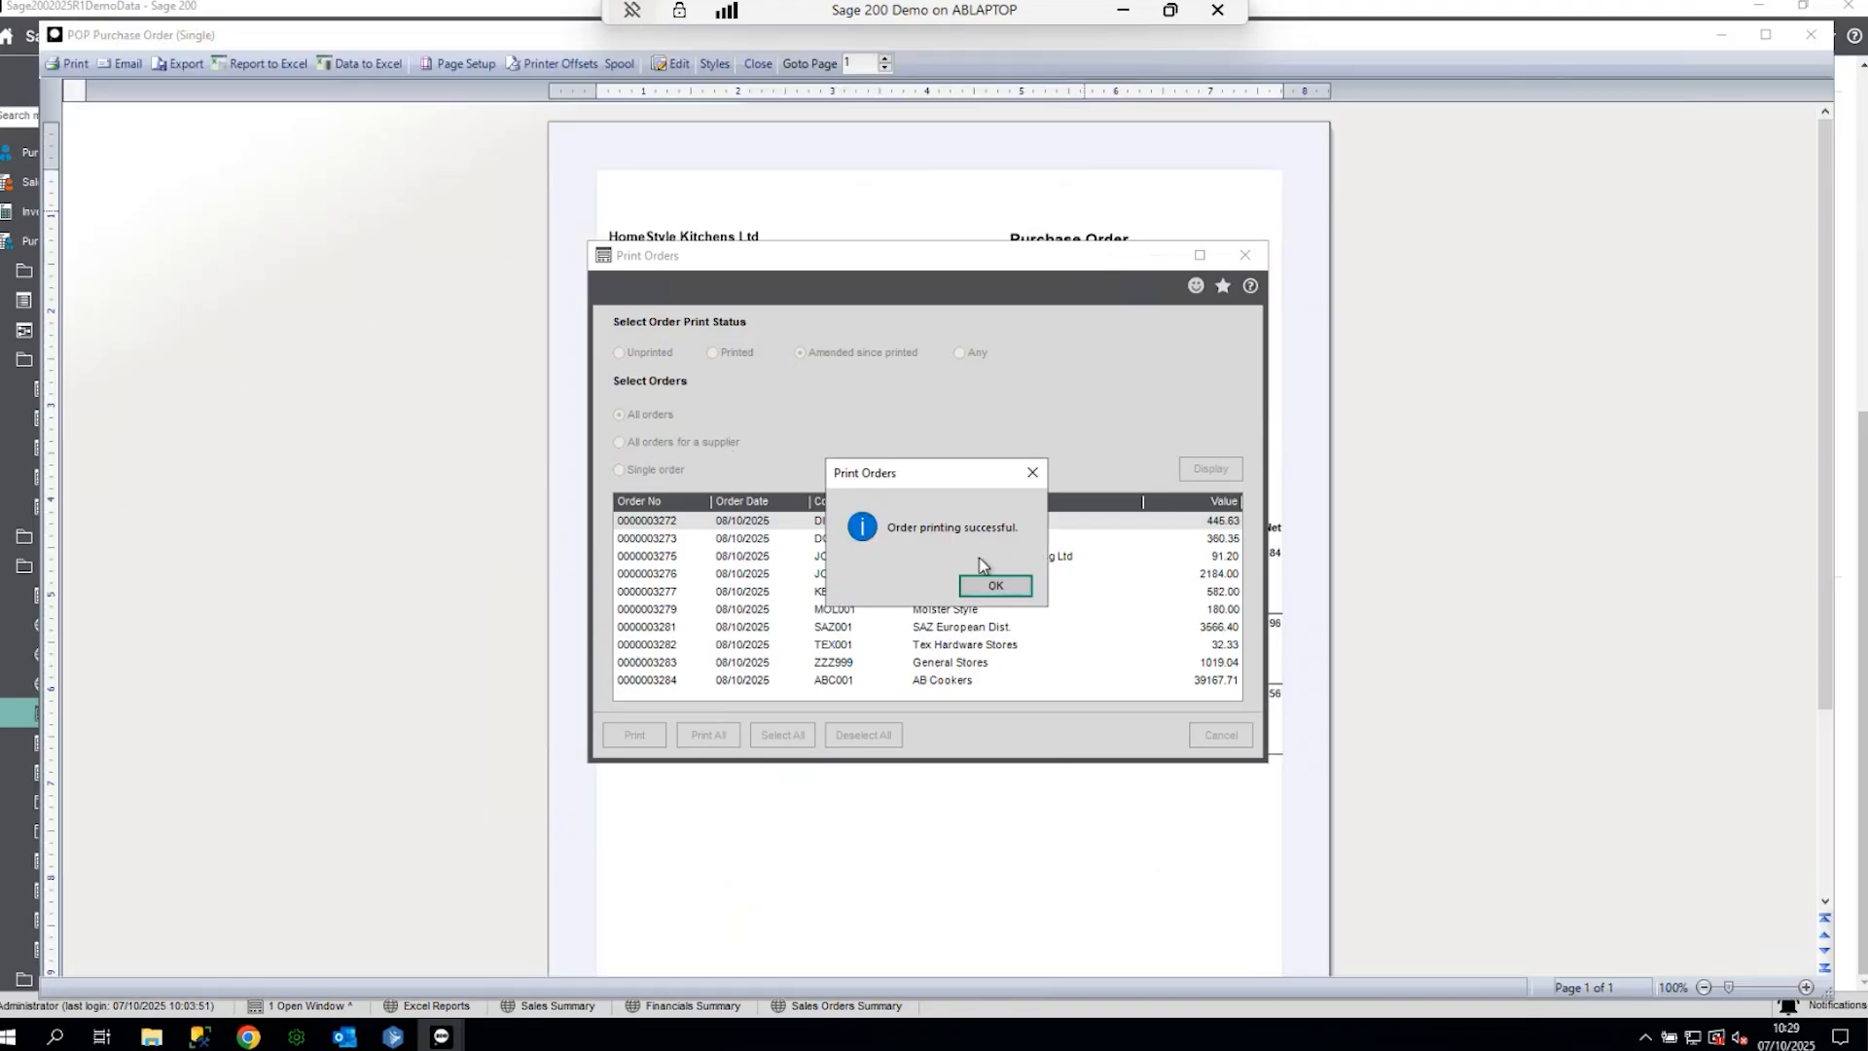
pyautogui.click(988, 588)
pyautogui.click(1245, 255)
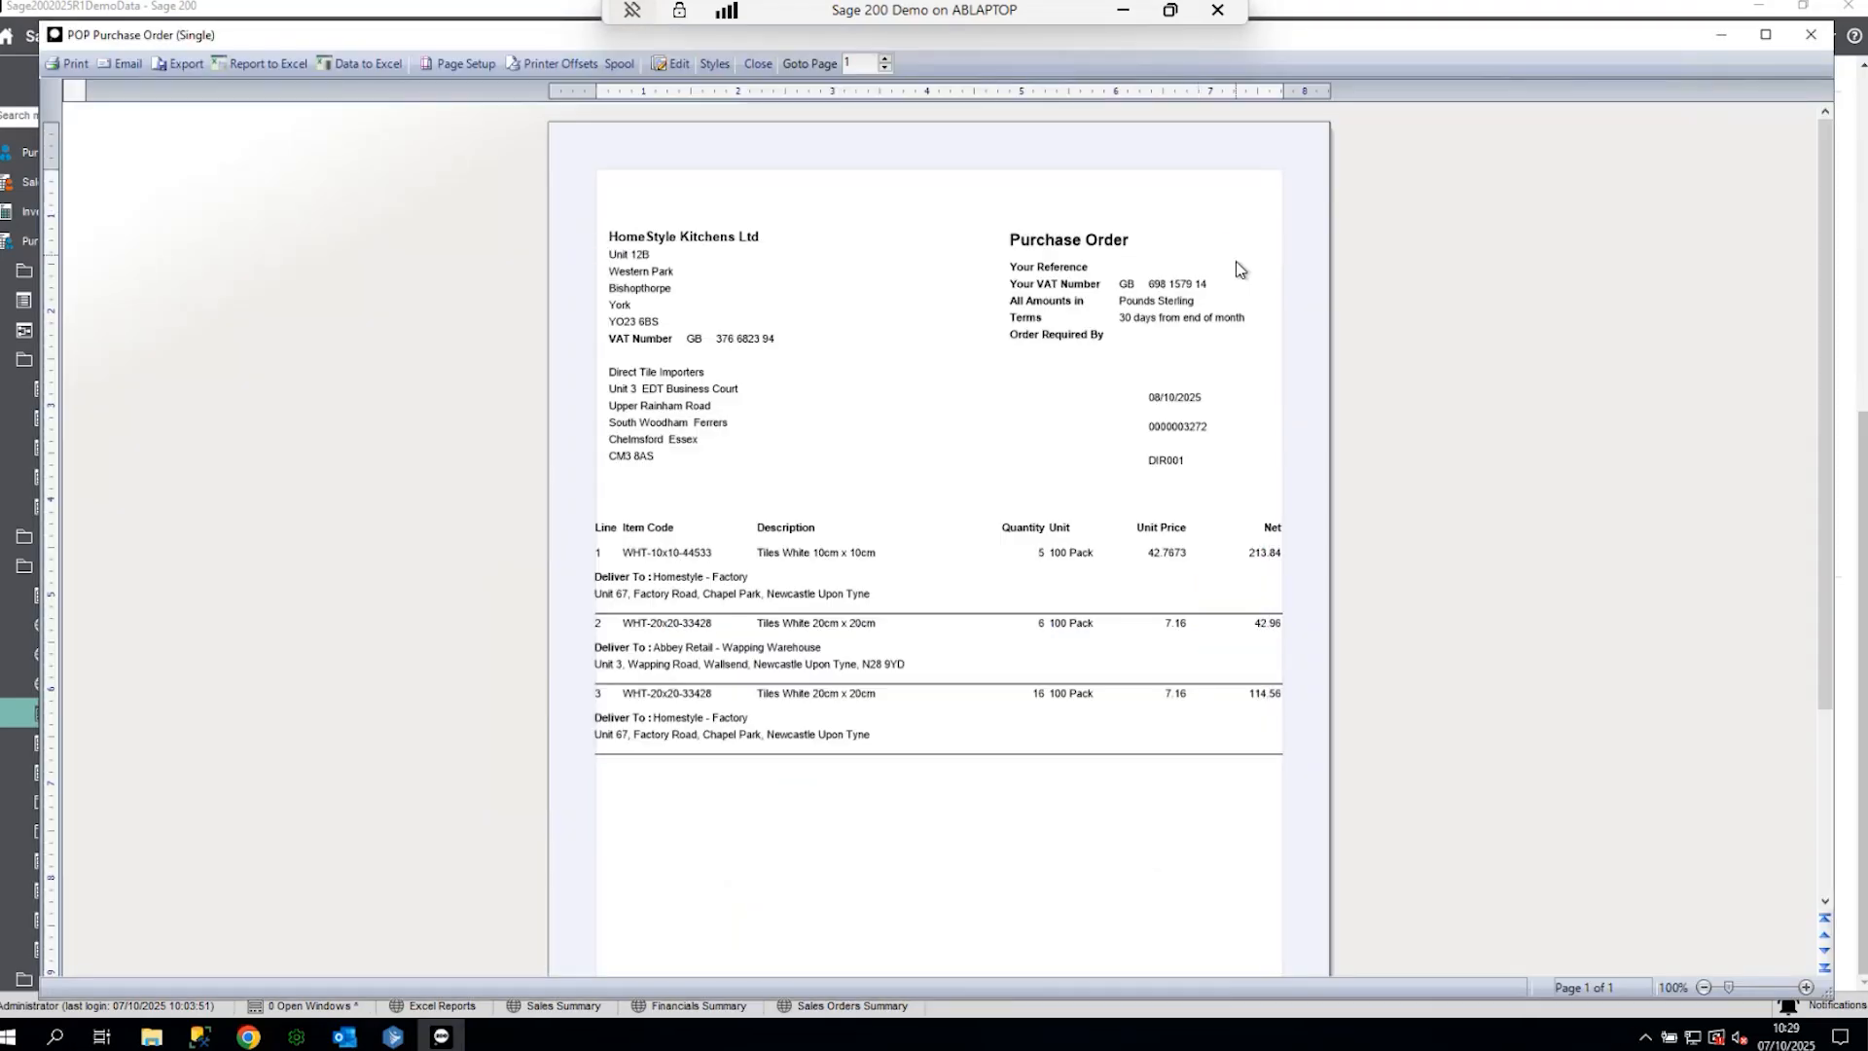
# - Print the order preview to Spindle Pro Auto and allow Spindle access to Outlook
pyautogui.click(70, 68)
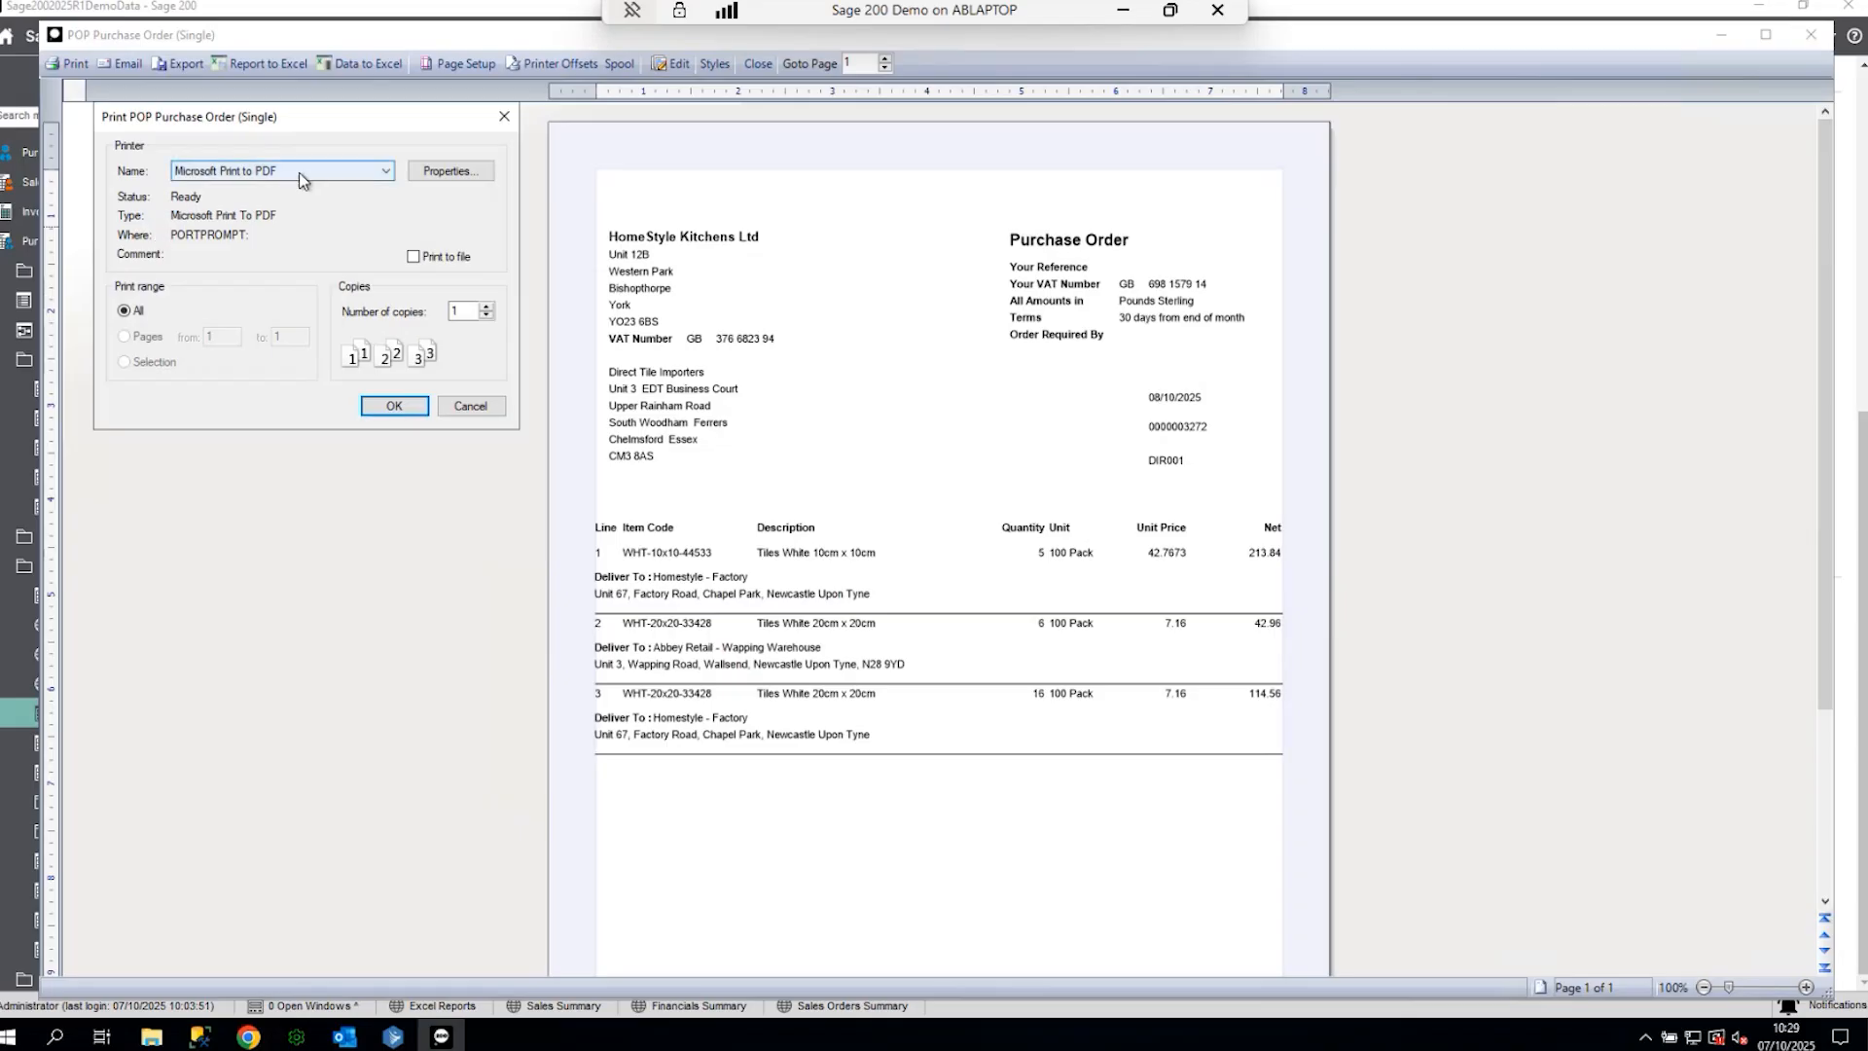
pyautogui.click(300, 171)
pyautogui.click(255, 255)
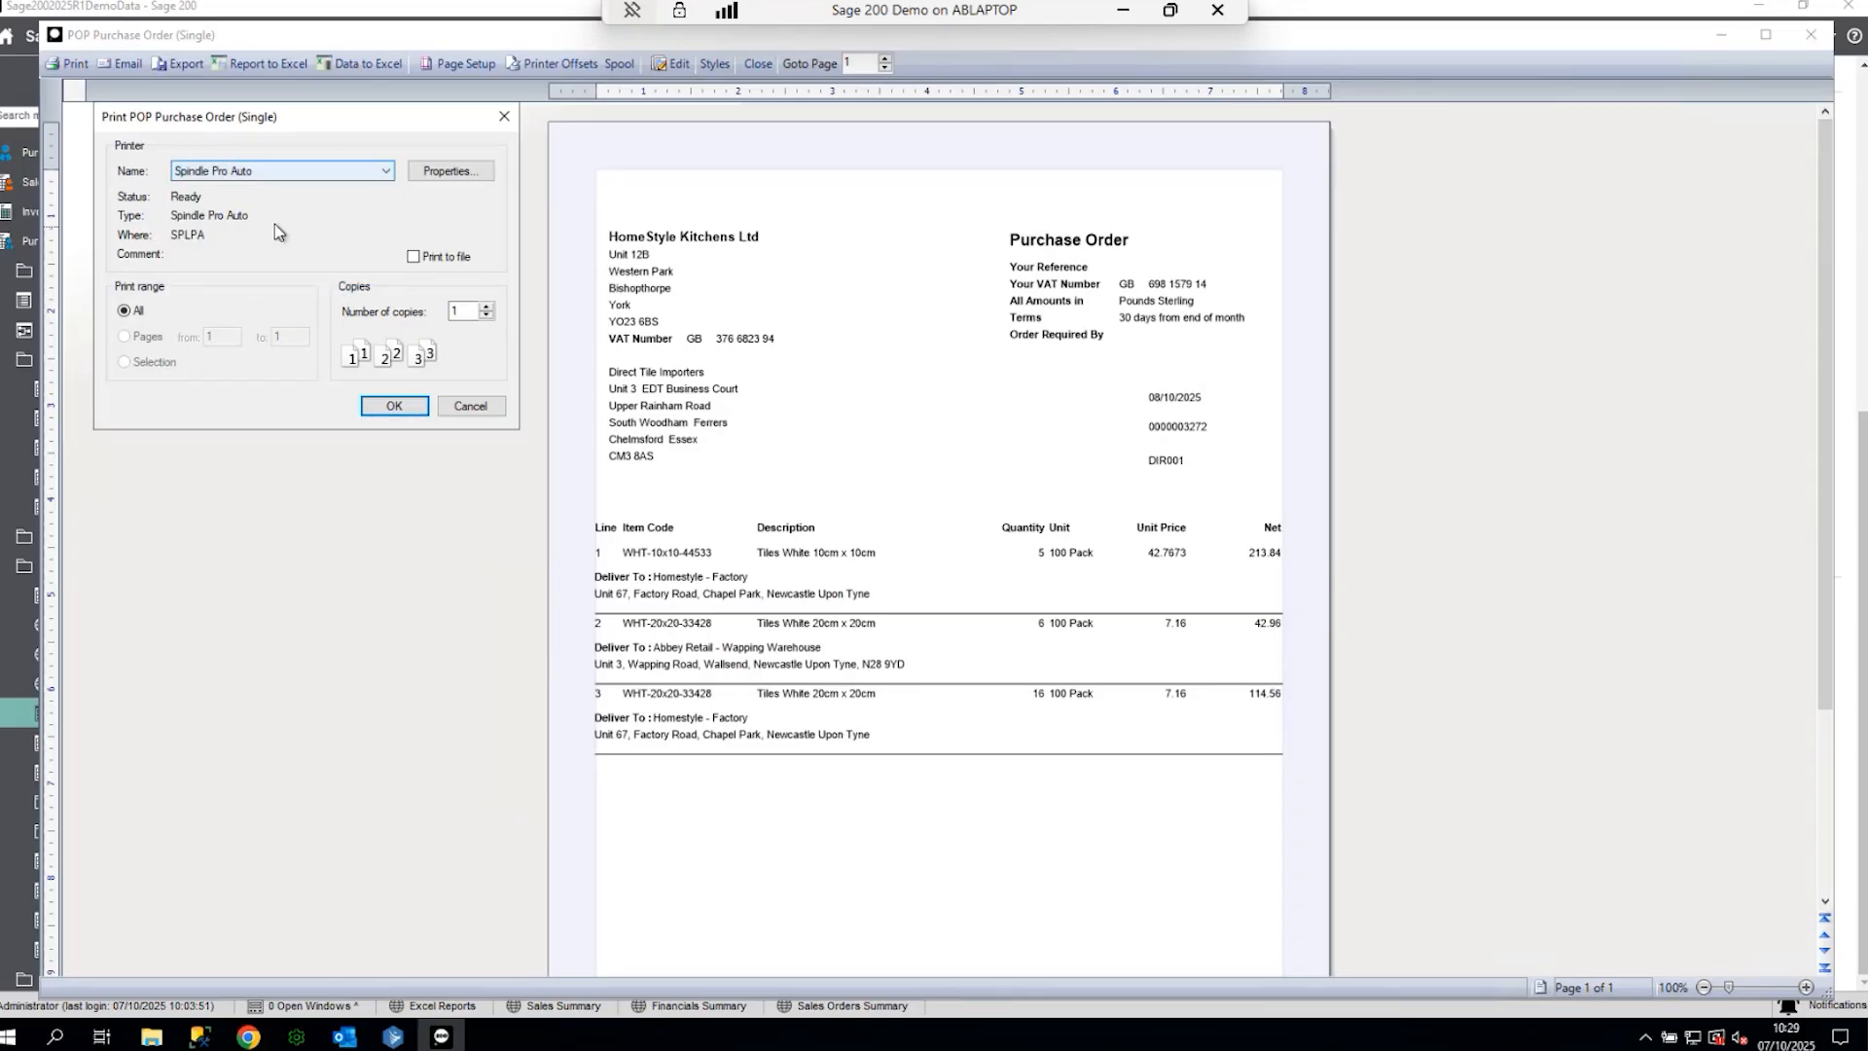
pyautogui.click(394, 406)
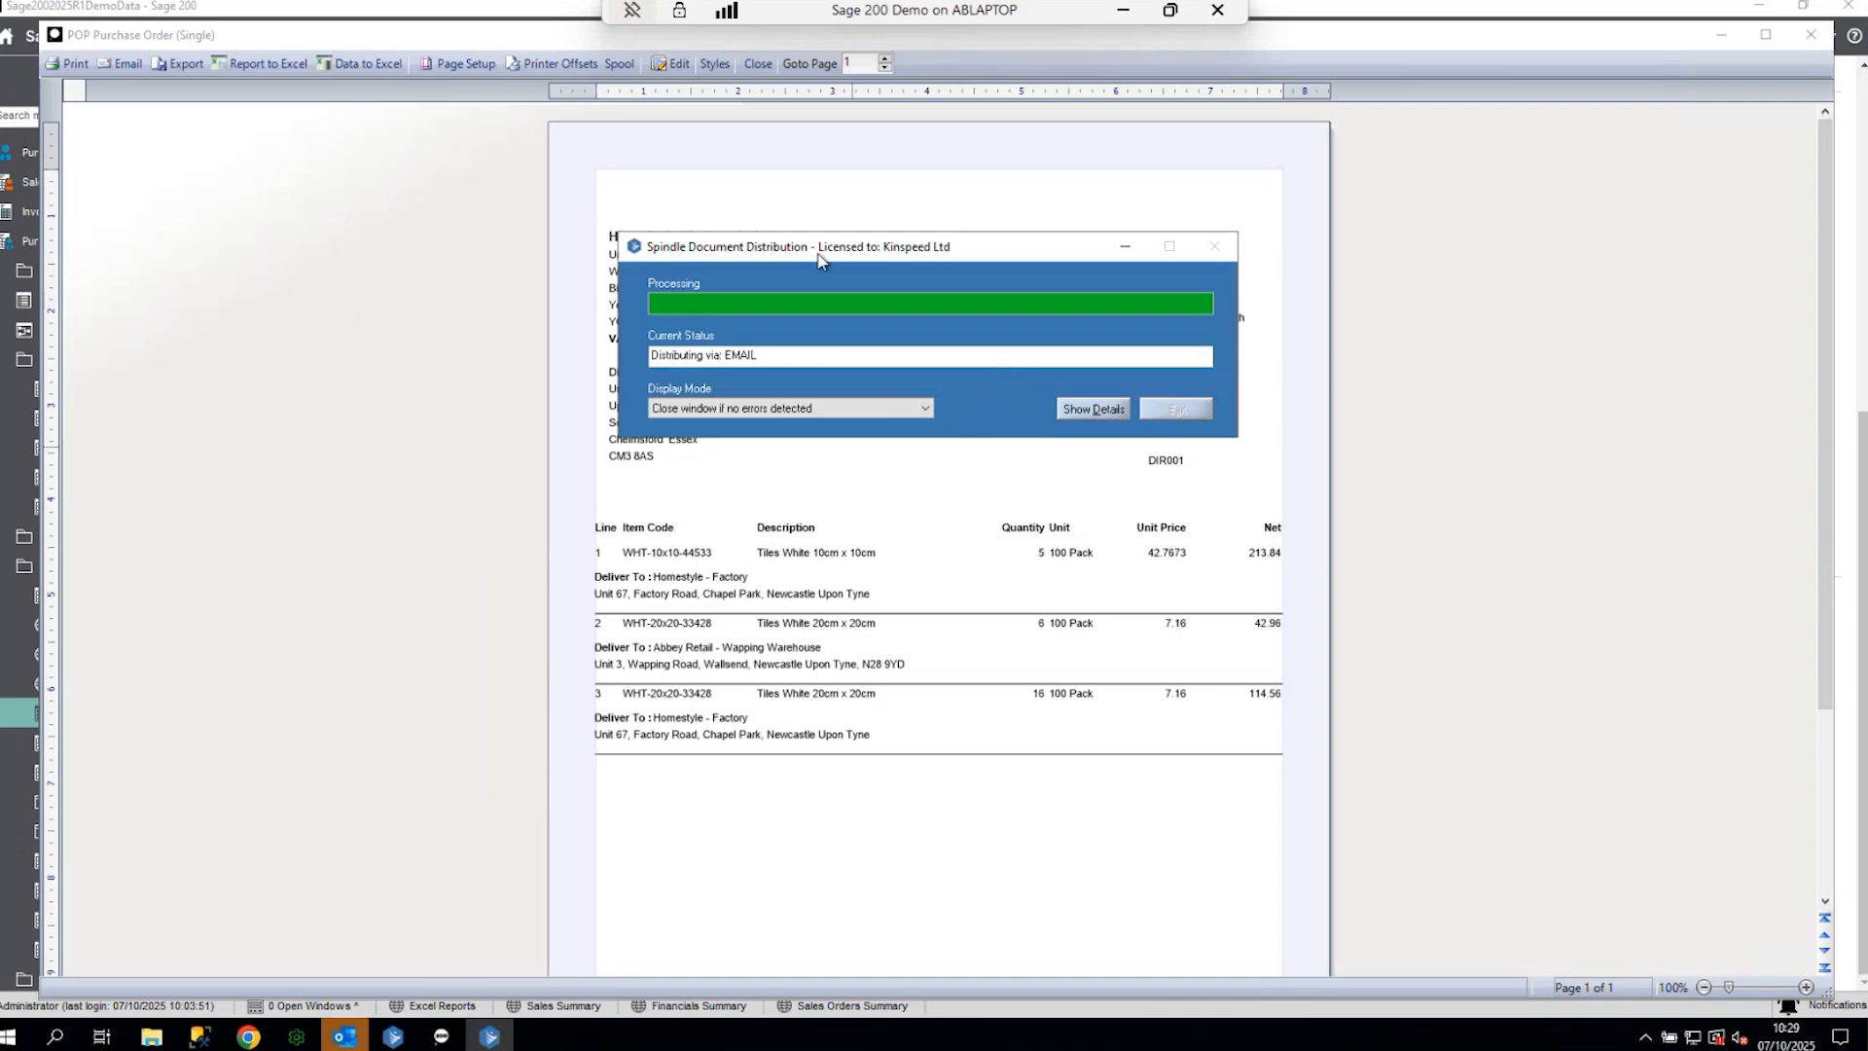
pyautogui.click(360, 1032)
pyautogui.click(109, 131)
pyautogui.click(101, 162)
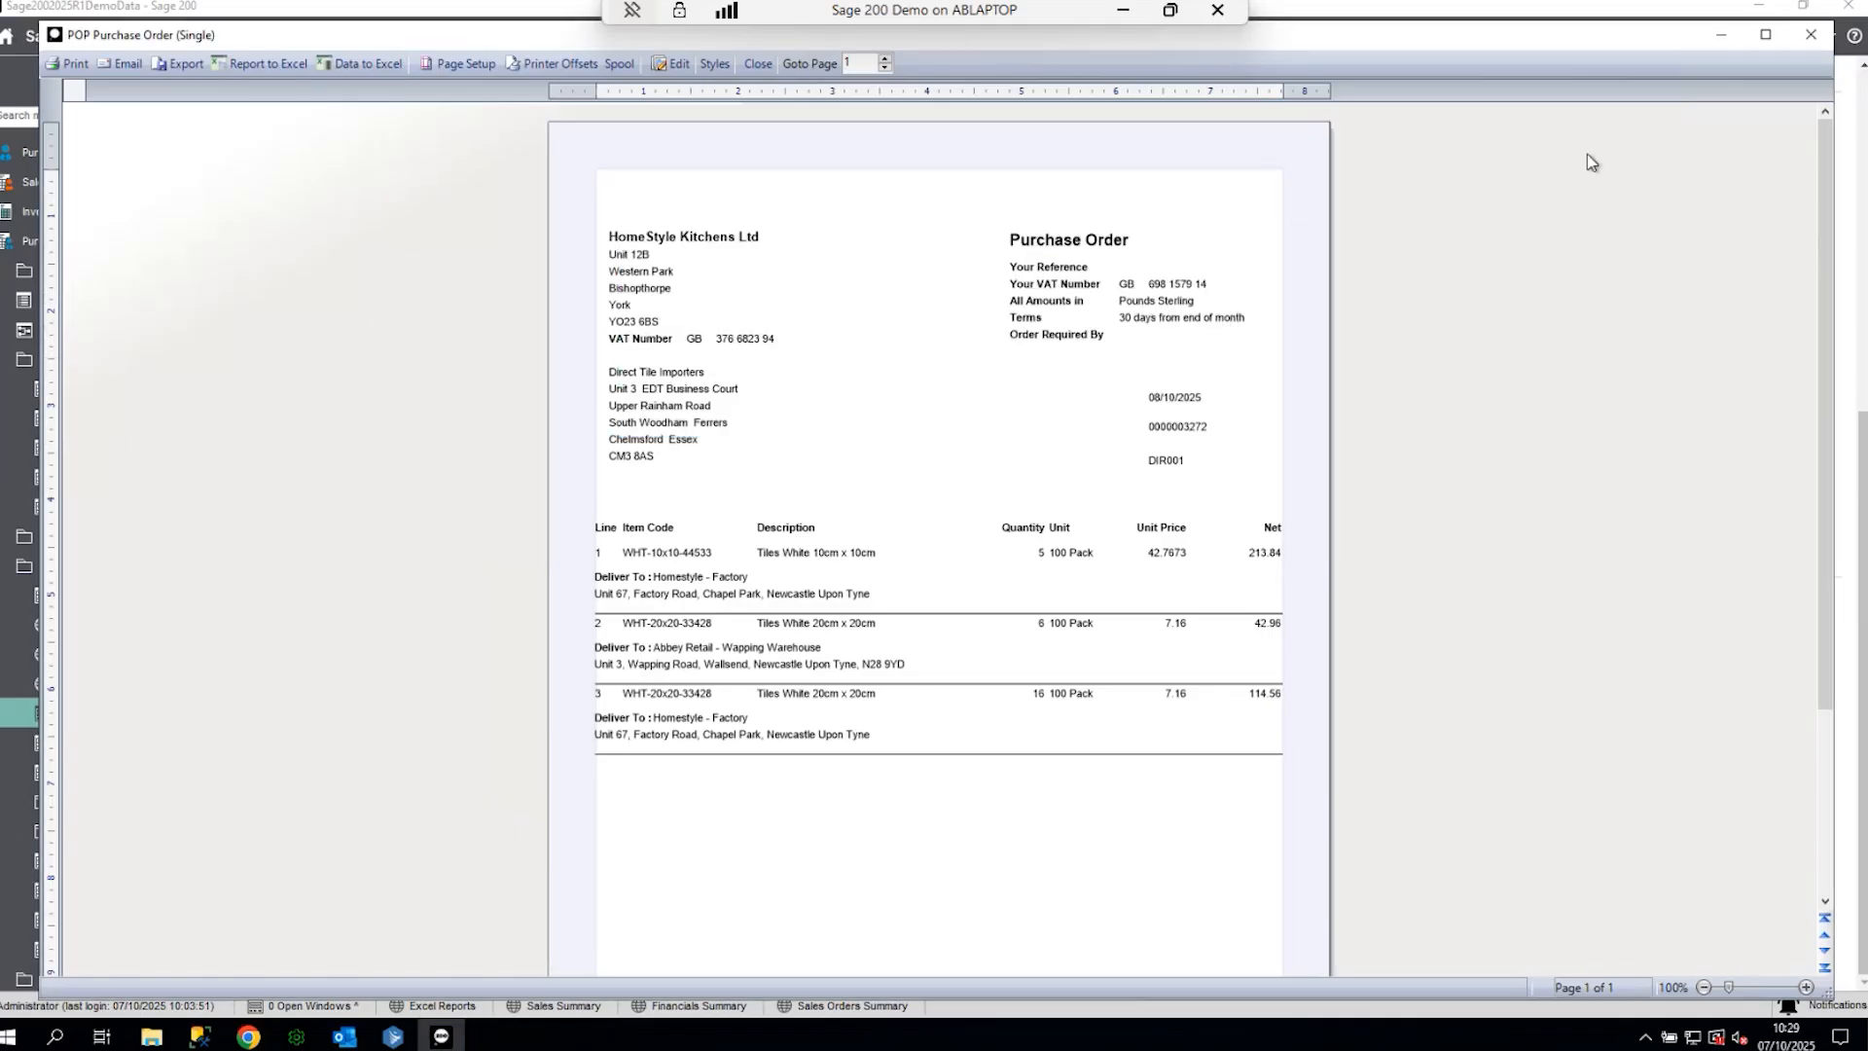
pyautogui.click(1811, 34)
pyautogui.click(344, 1036)
pyautogui.click(142, 251)
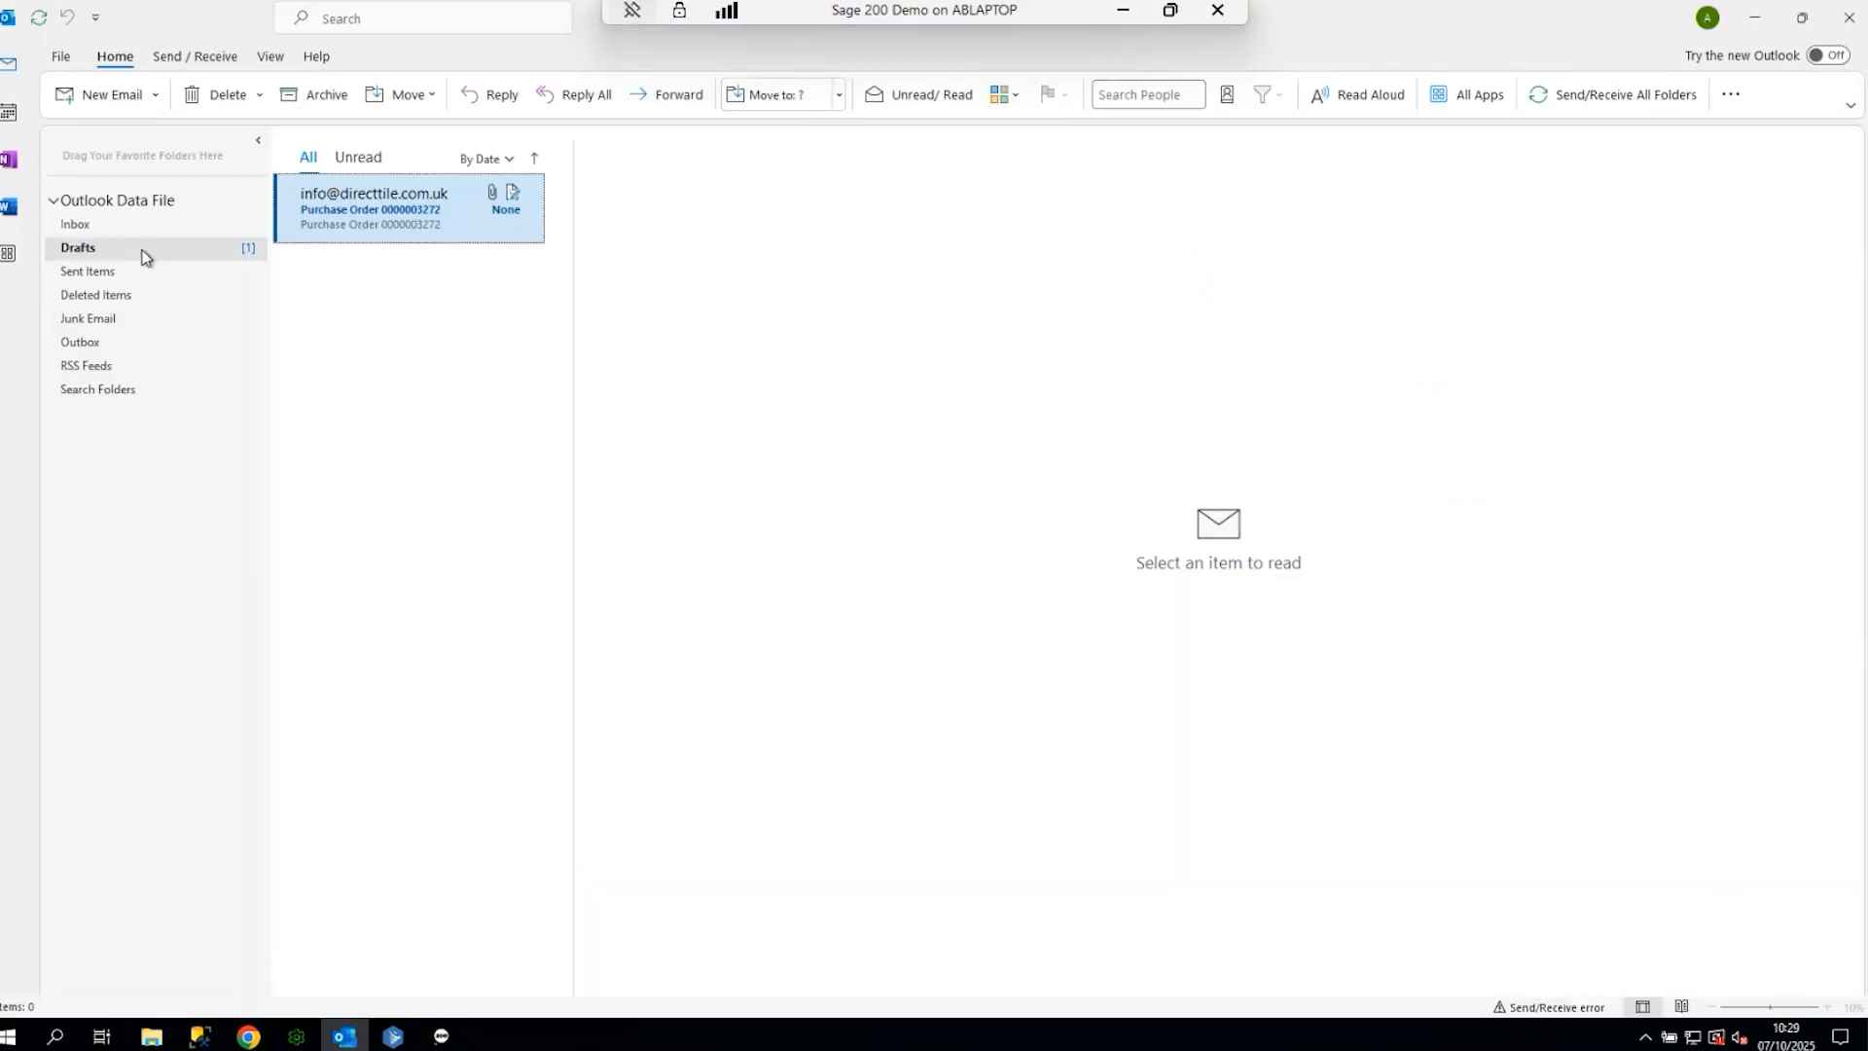
pyautogui.click(383, 212)
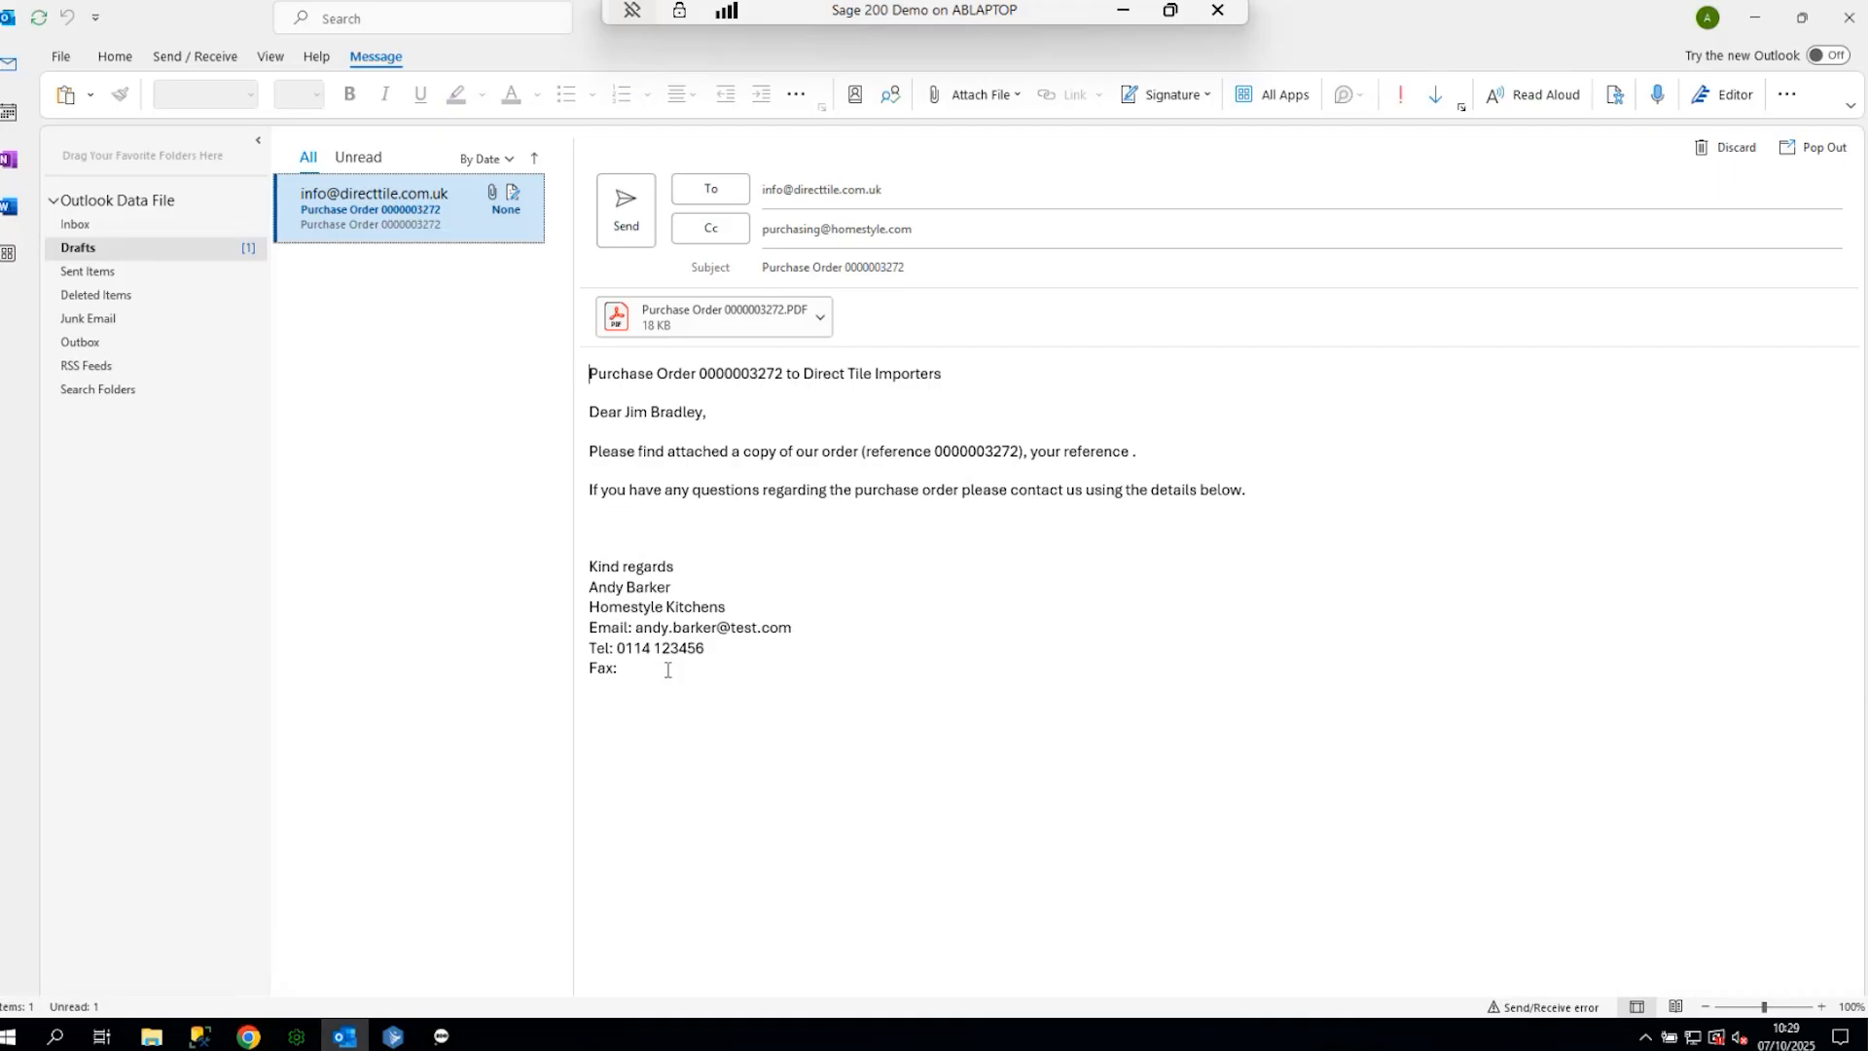
pyautogui.moveTo(668, 669); pyautogui.dragTo(563, 525)
pyautogui.click(704, 412)
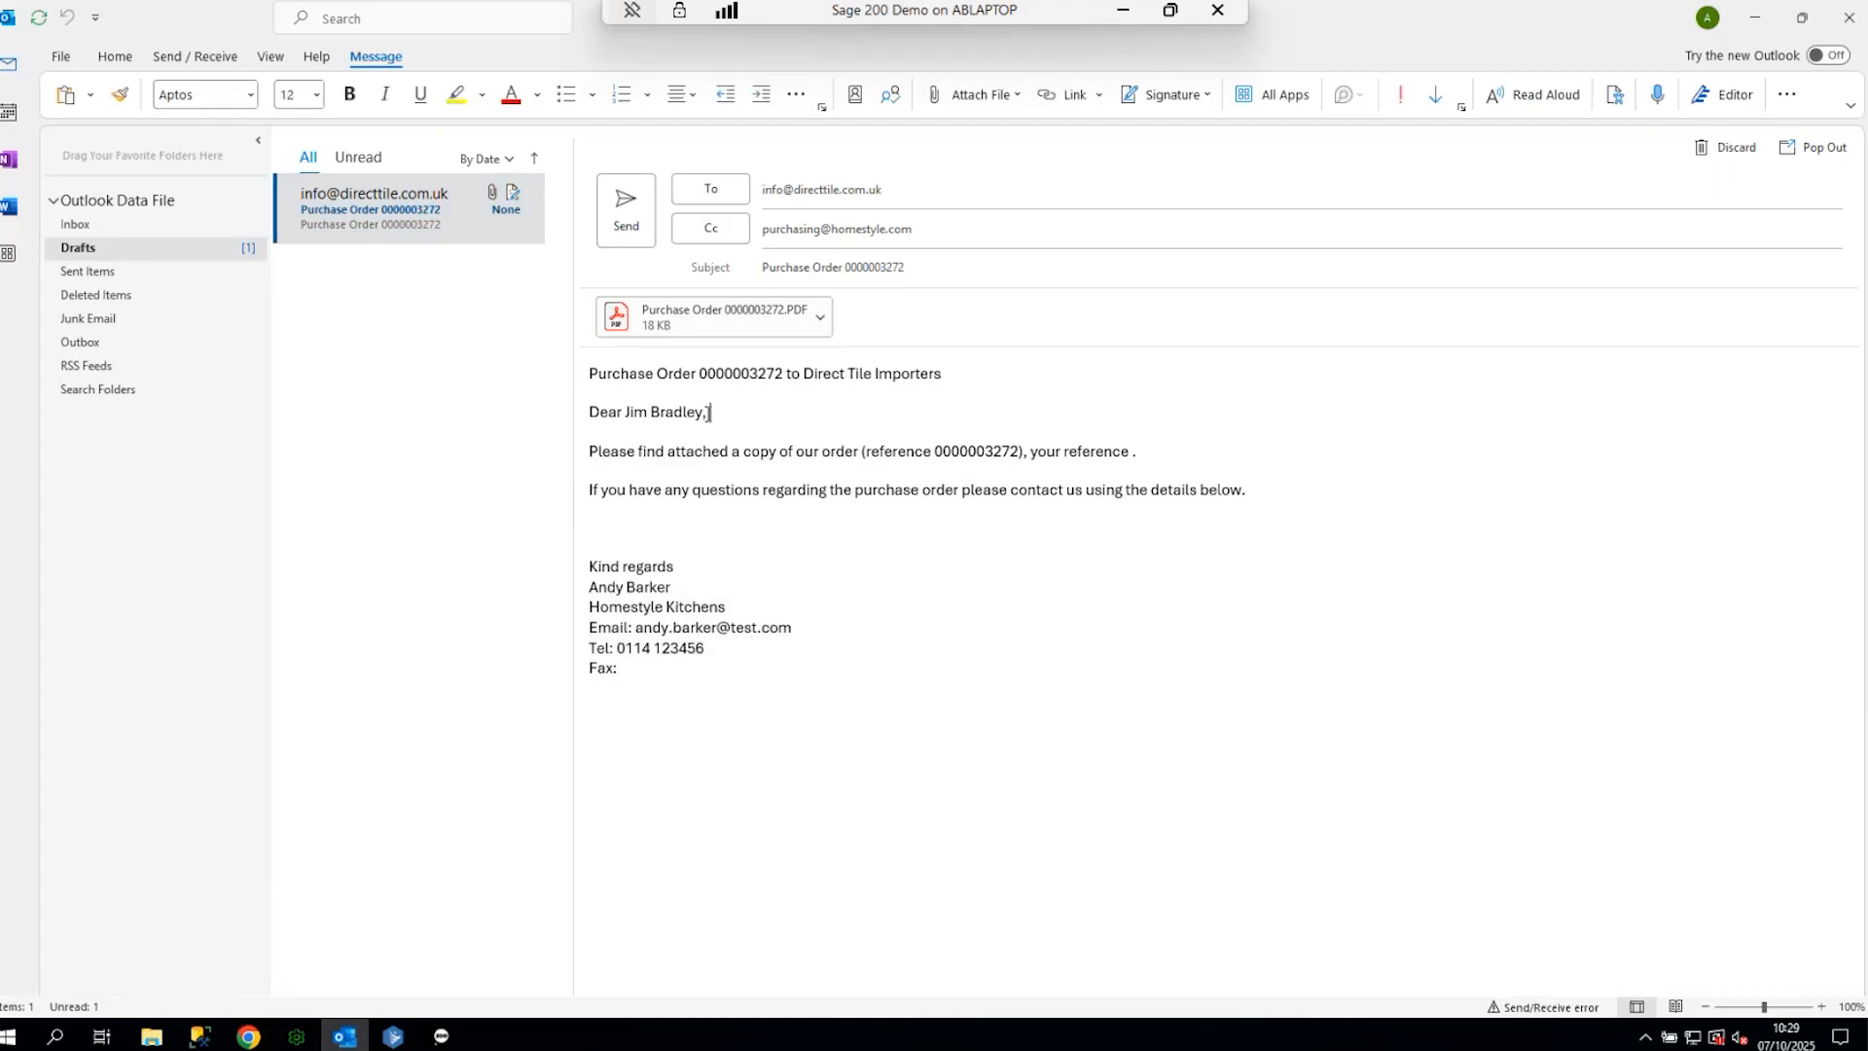
pyautogui.moveTo(703, 413); pyautogui.dragTo(631, 398)
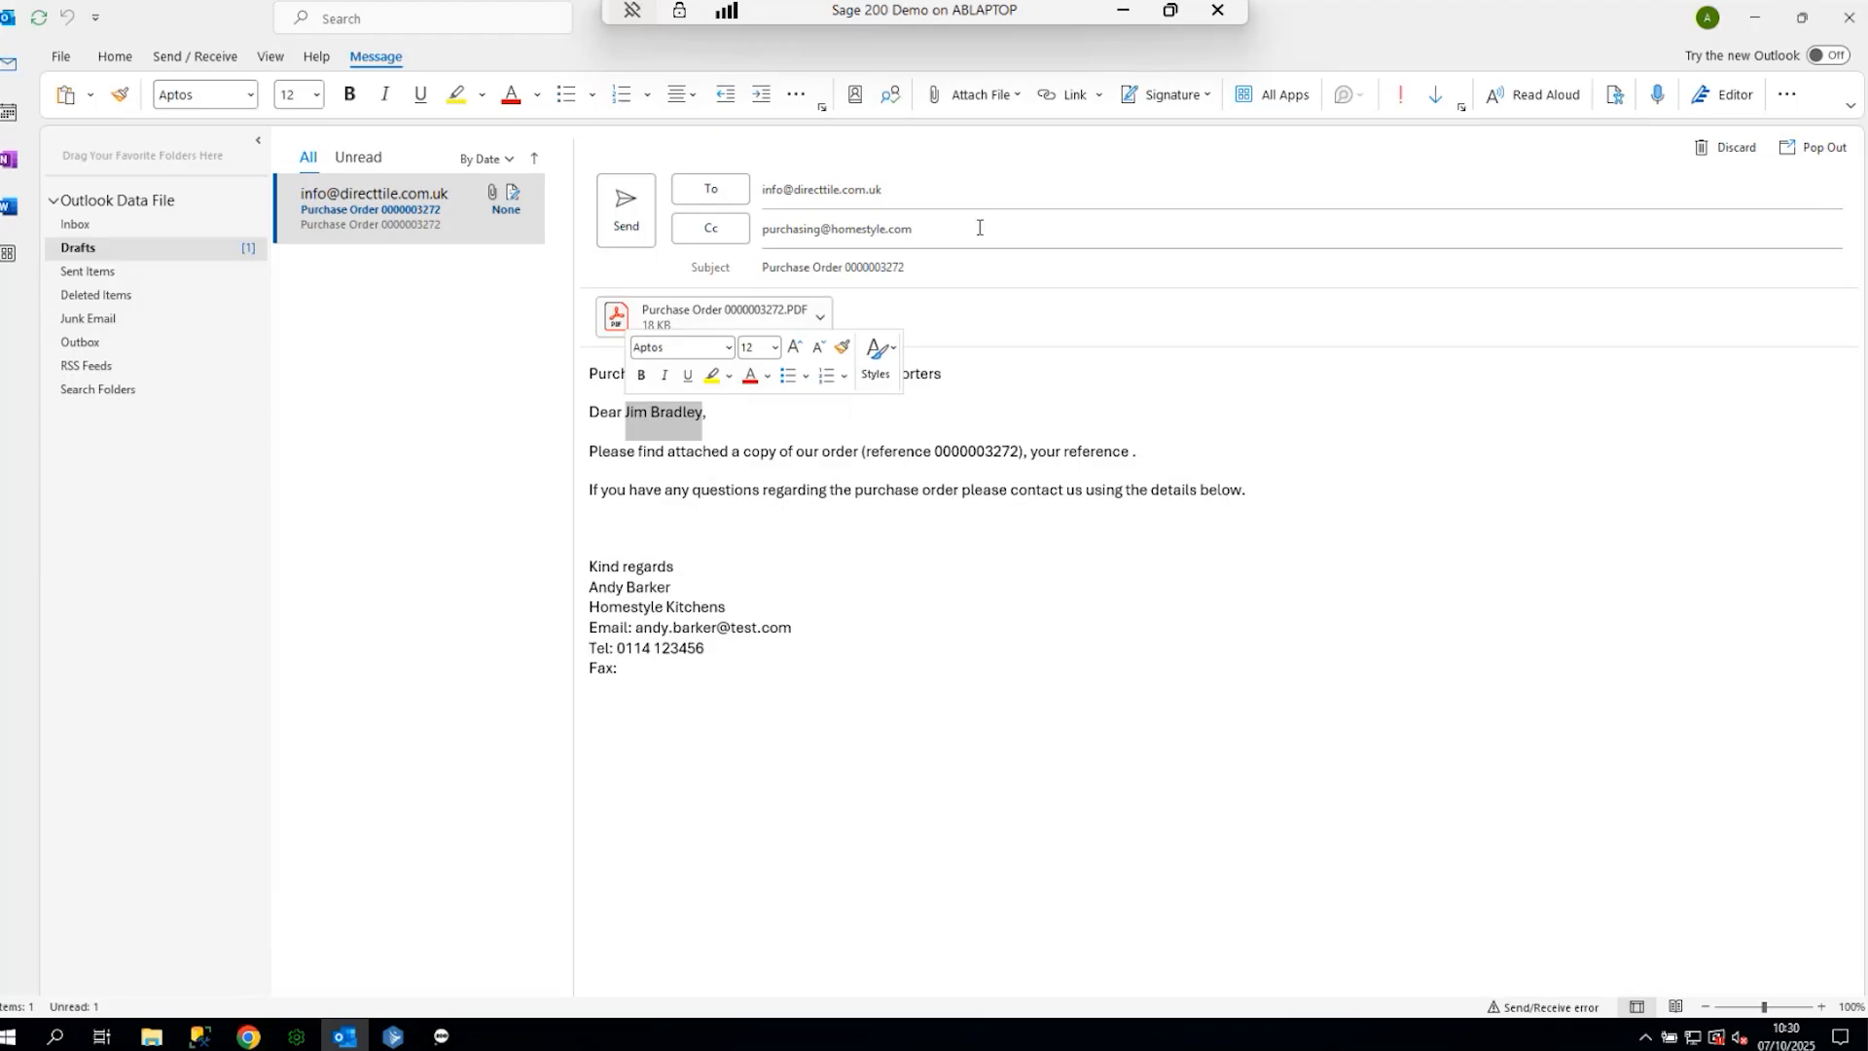
pyautogui.click(929, 232)
pyautogui.click(699, 311)
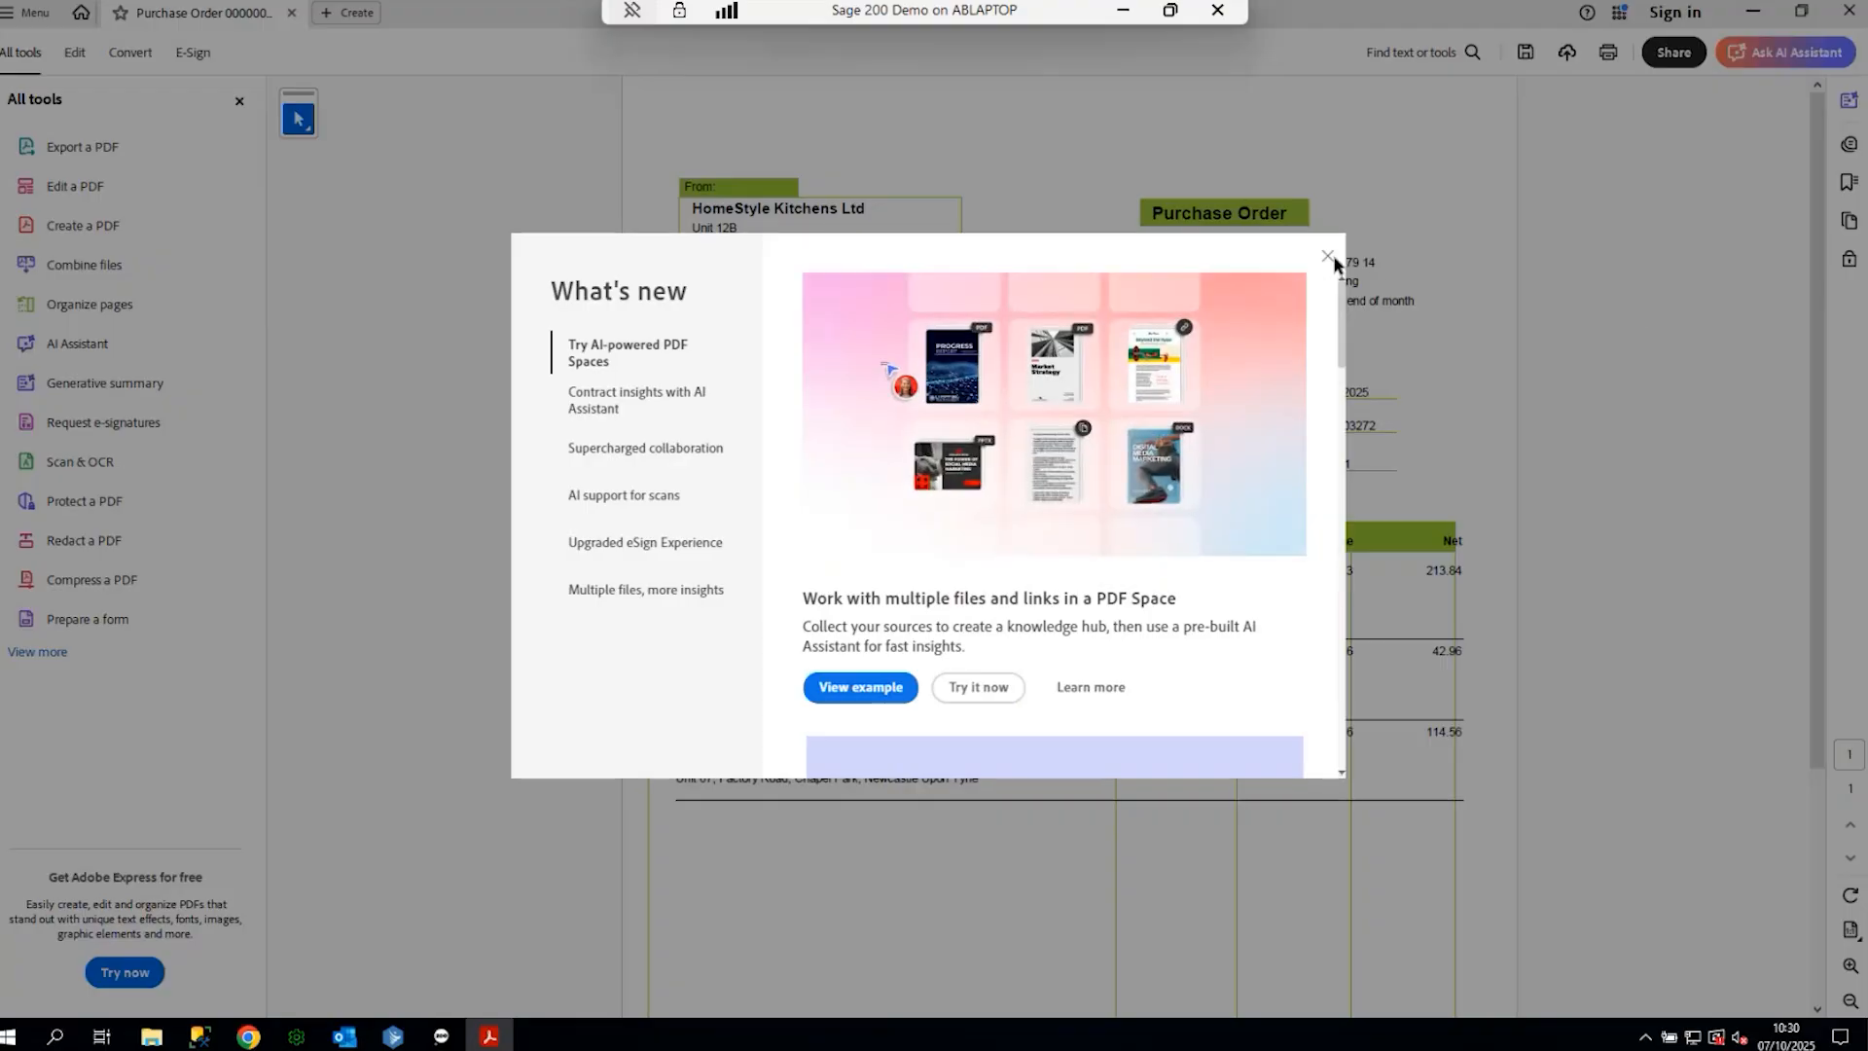
# - Dismiss Acrobat's What's new panel, then close the purchase order PDF to return to the Outlook draft
pyautogui.click(1328, 257)
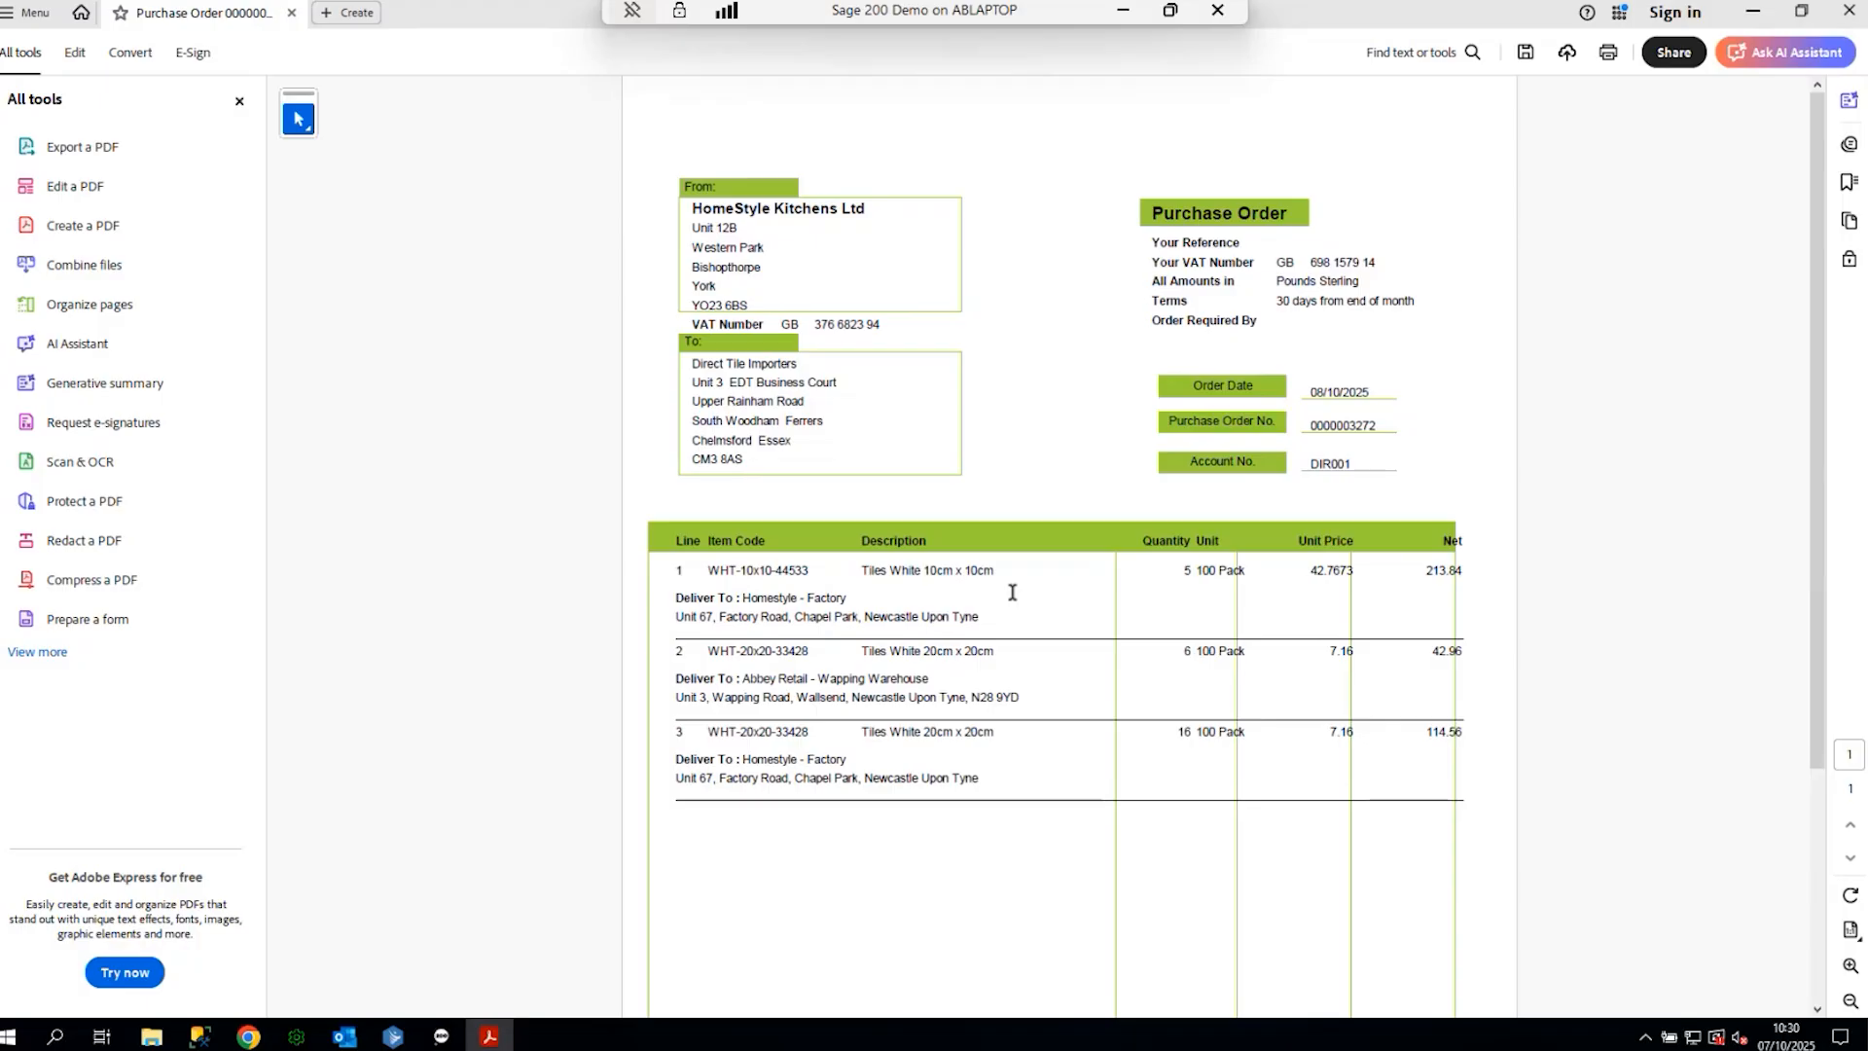
pyautogui.click(1850, 13)
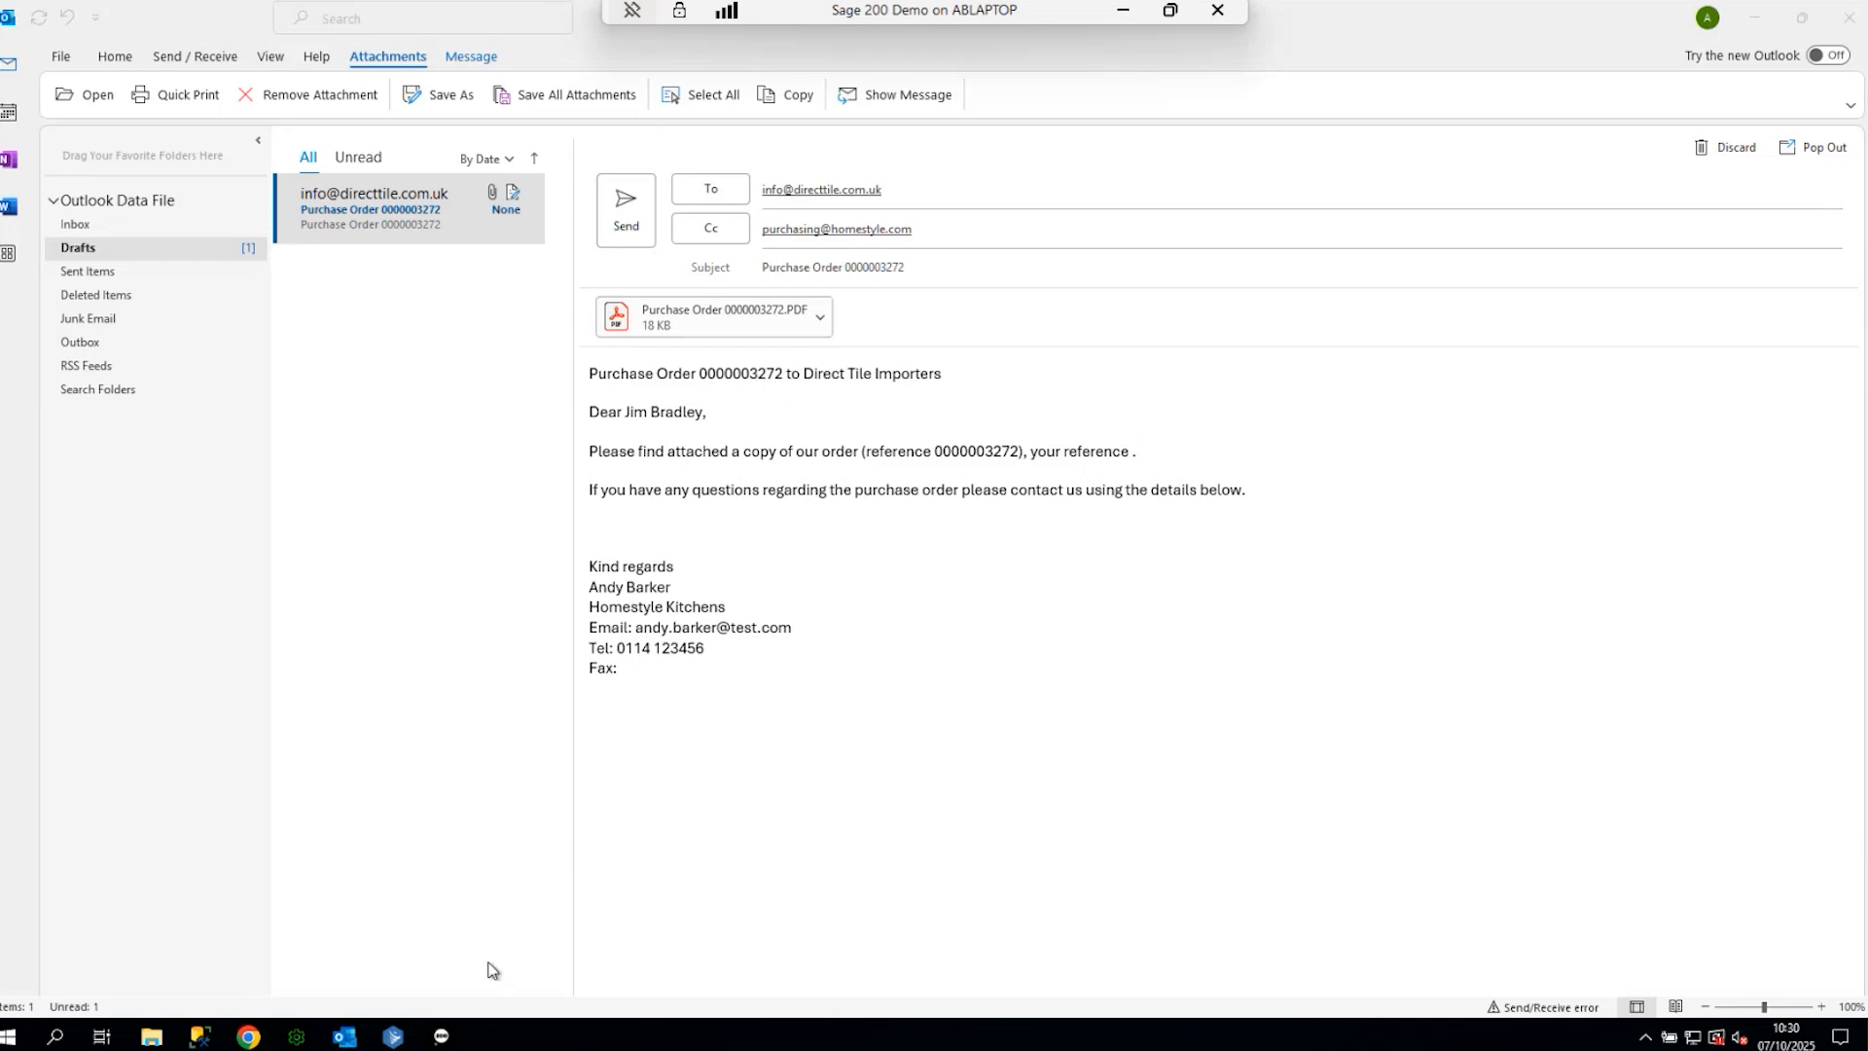
pyautogui.click(441, 1039)
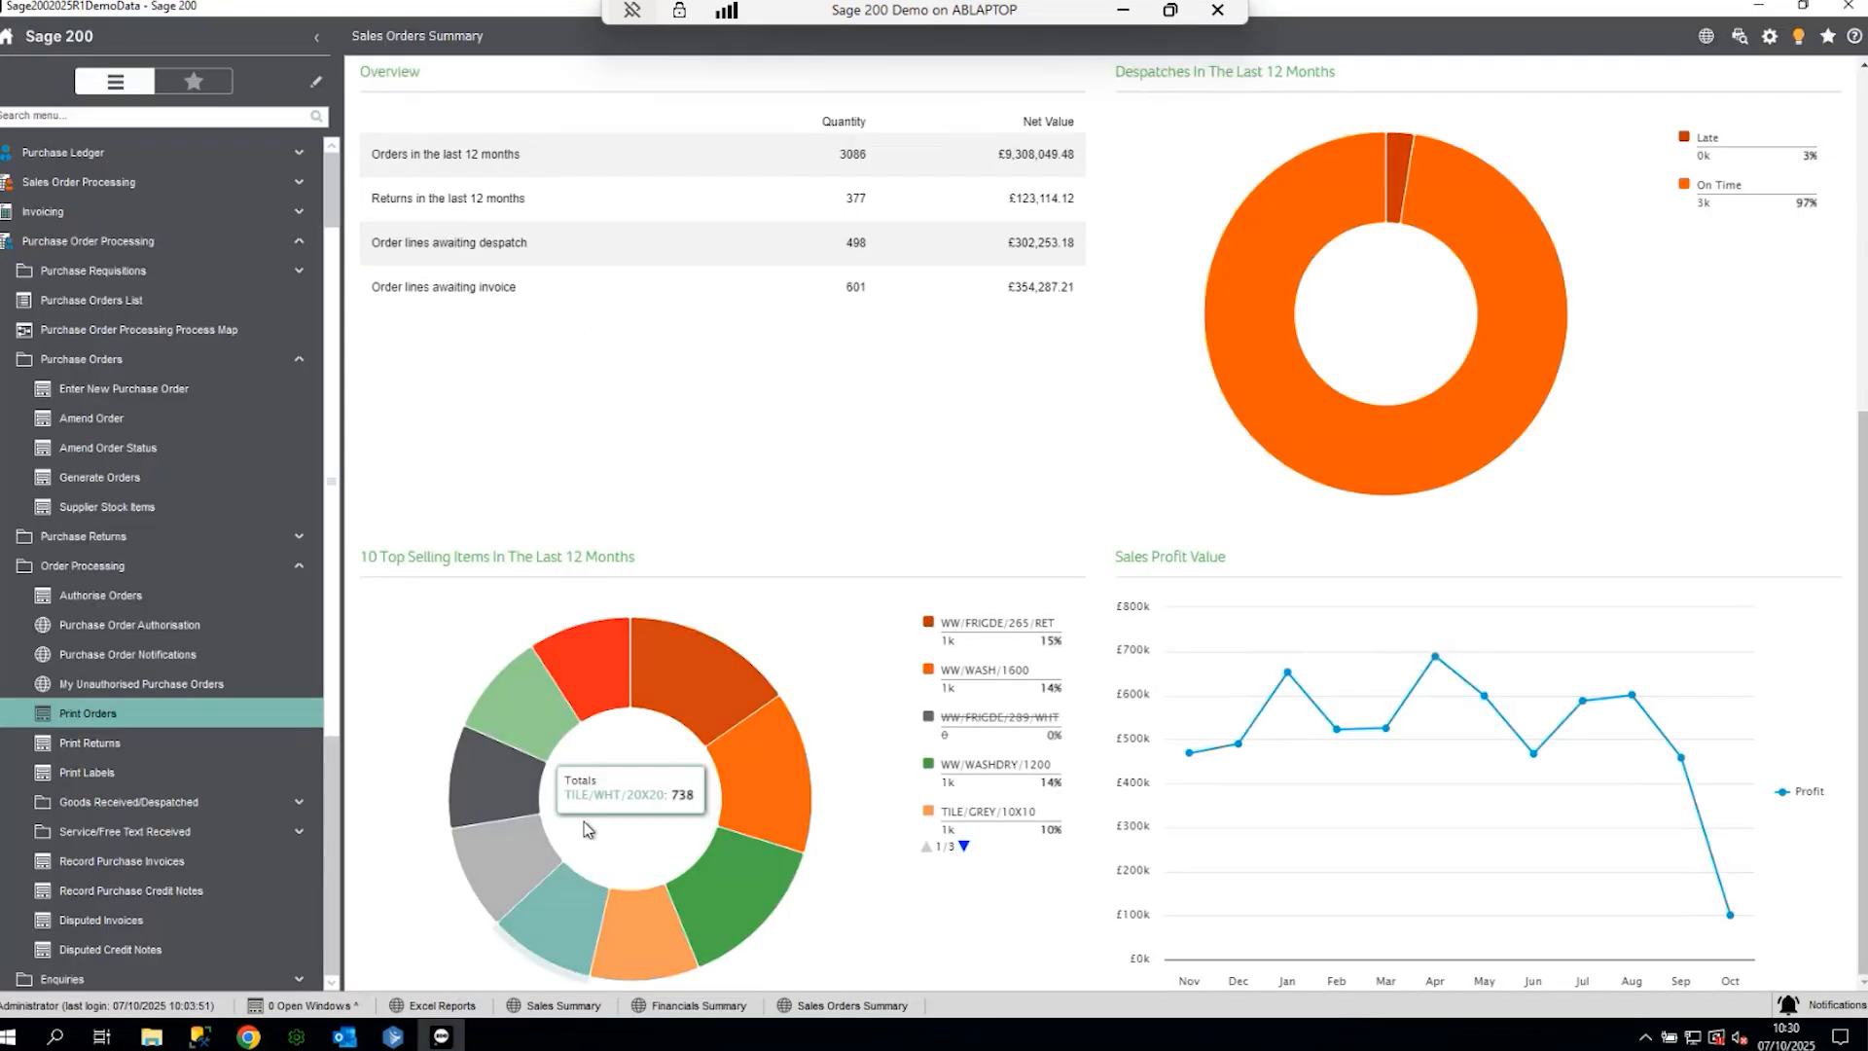
pyautogui.click(90, 300)
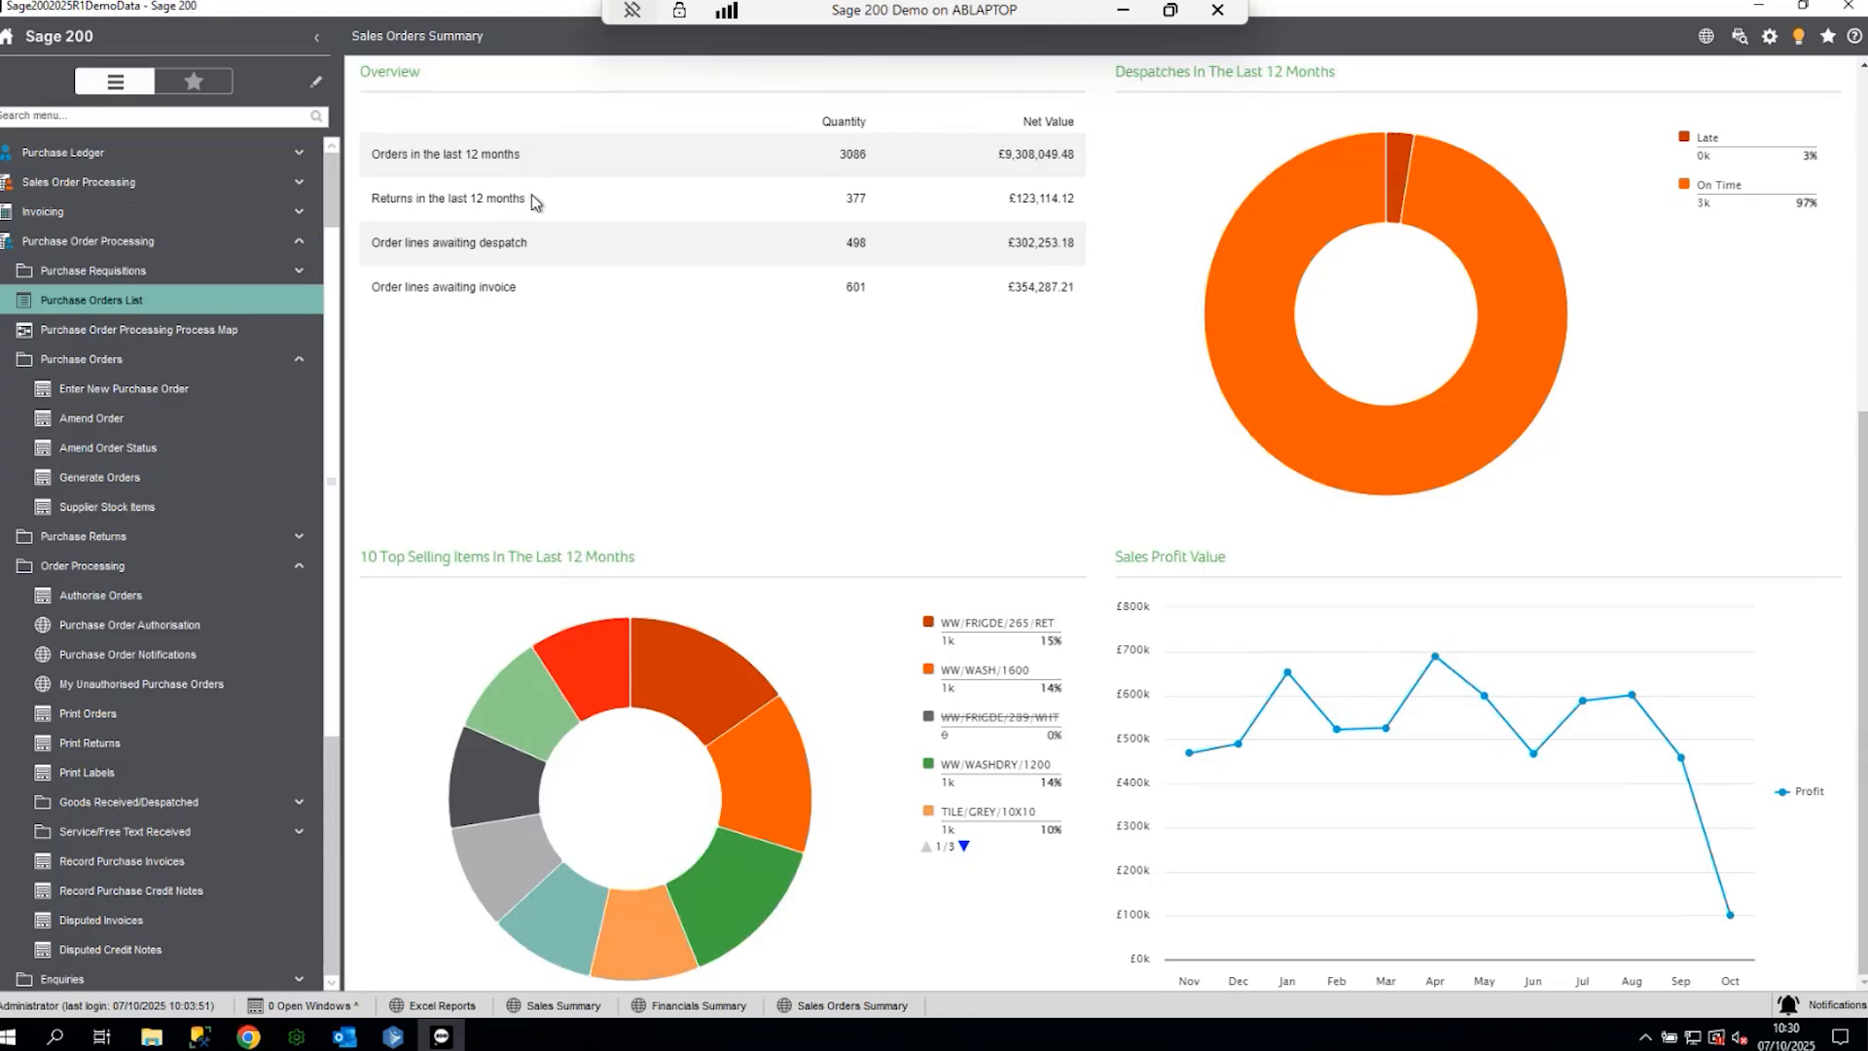
pyautogui.write('3272')
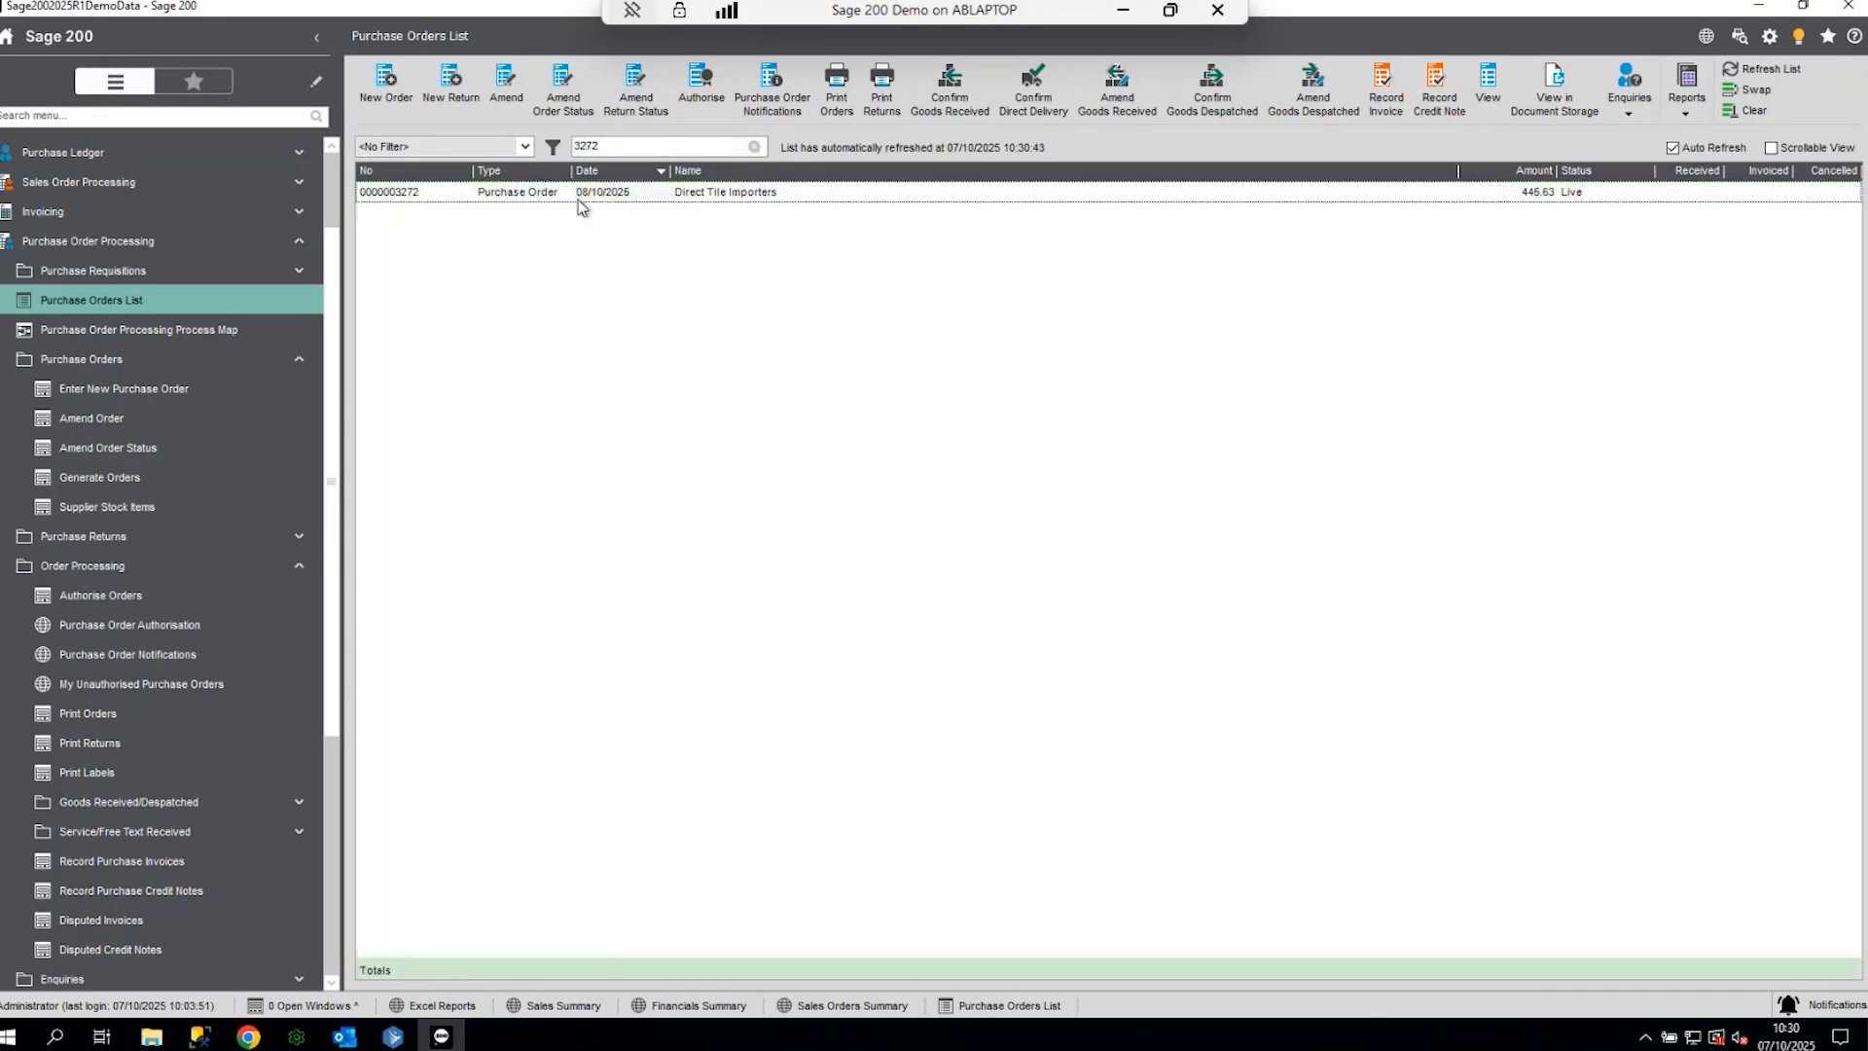
pyautogui.doubleClick(592, 192)
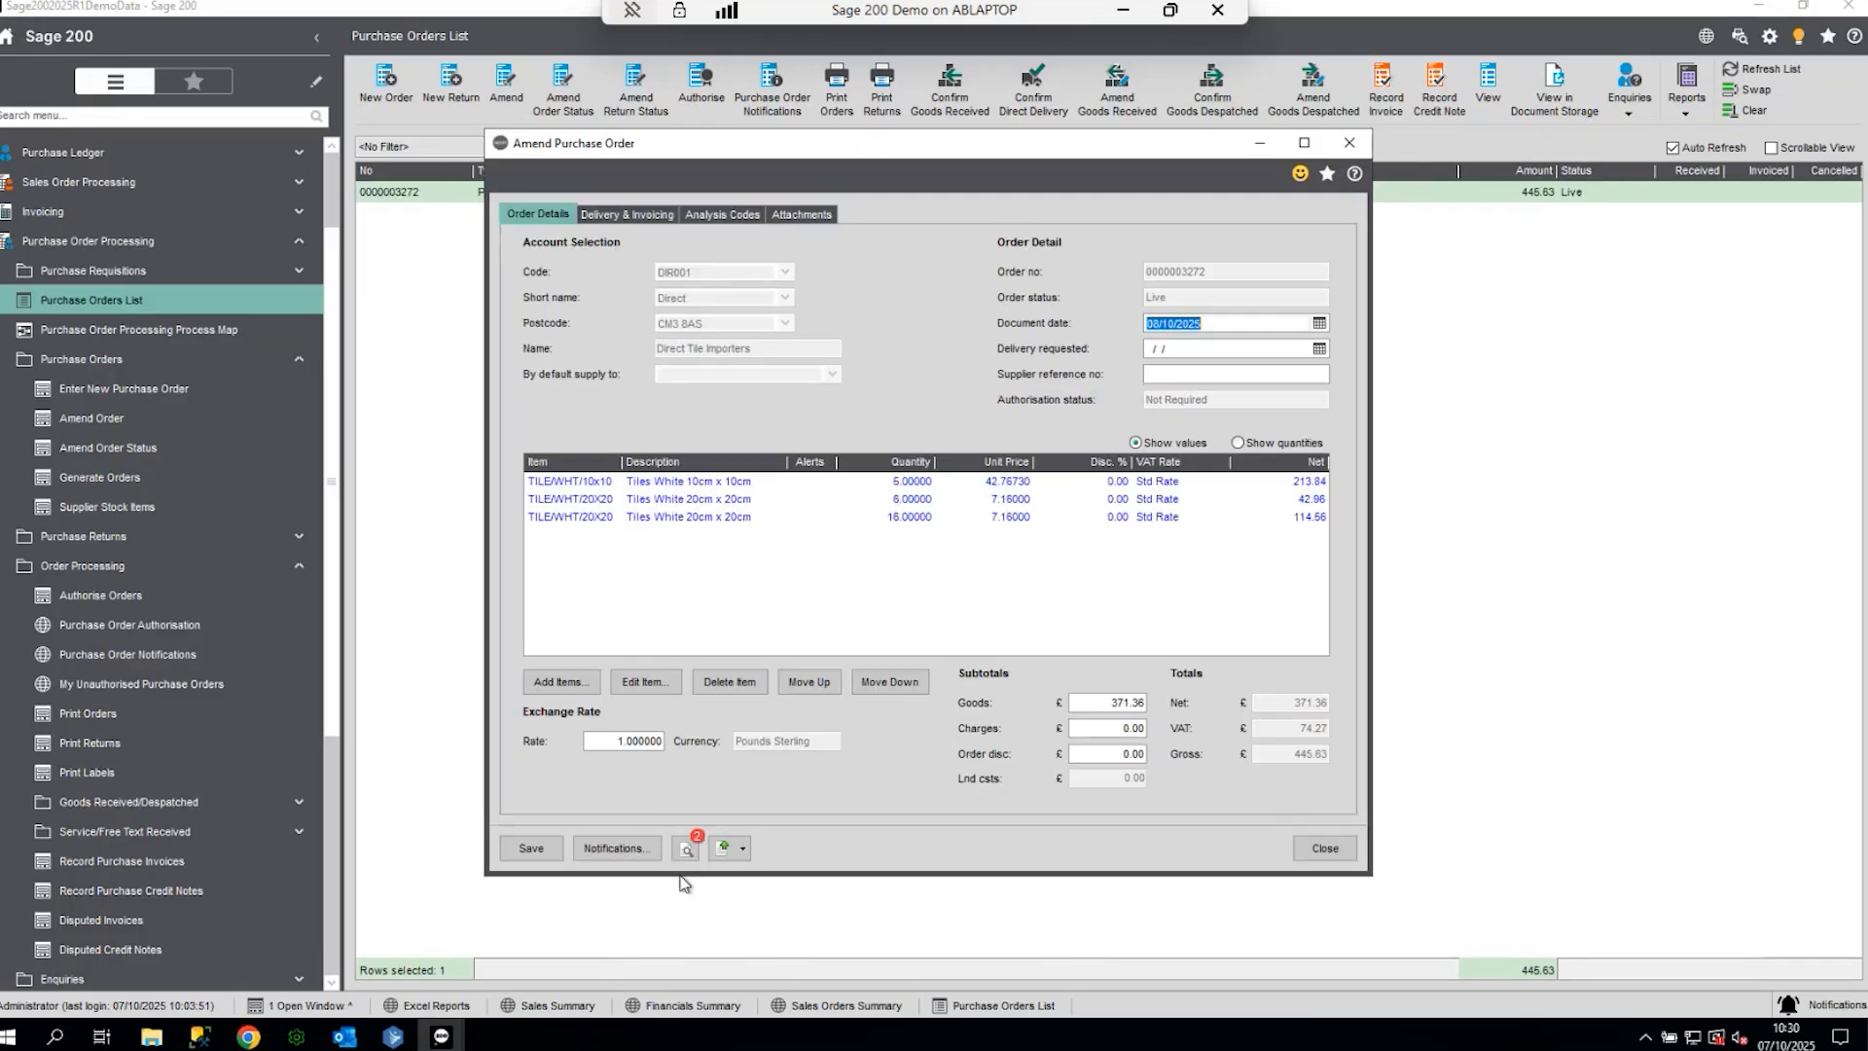
pyautogui.click(686, 851)
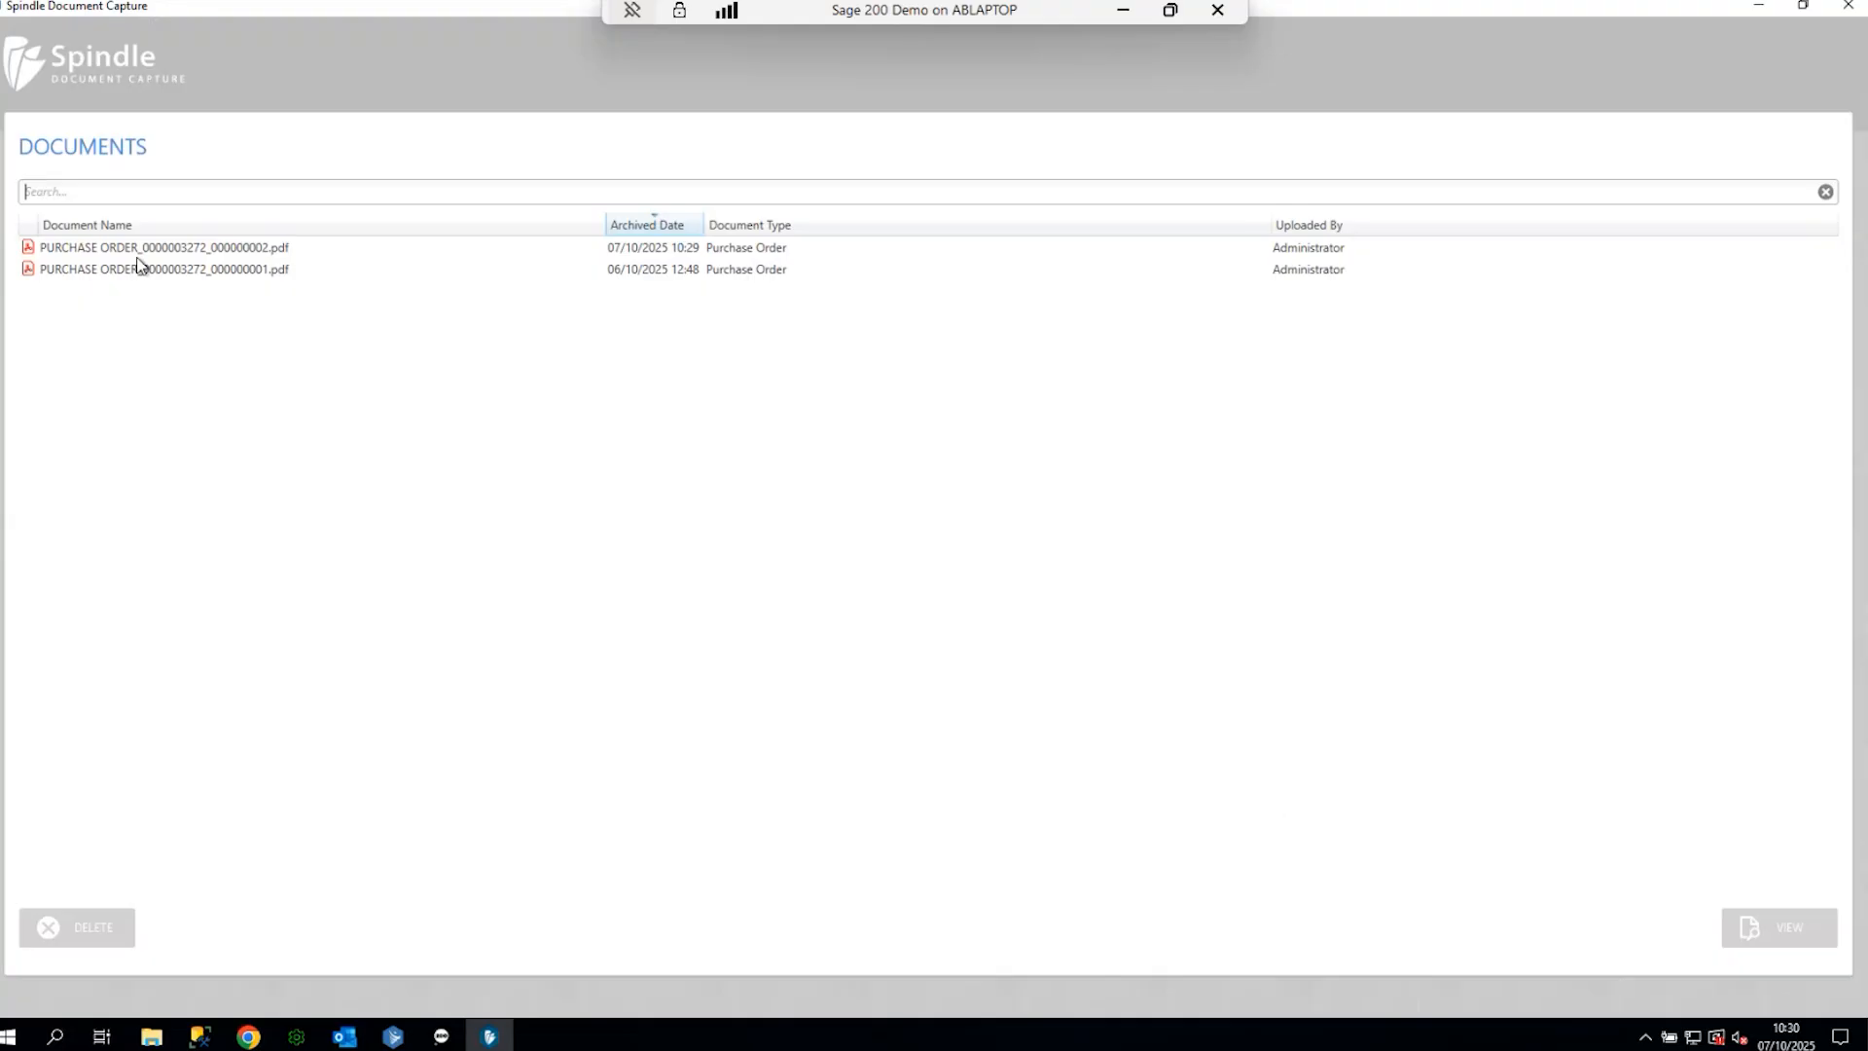
pyautogui.doubleClick(144, 249)
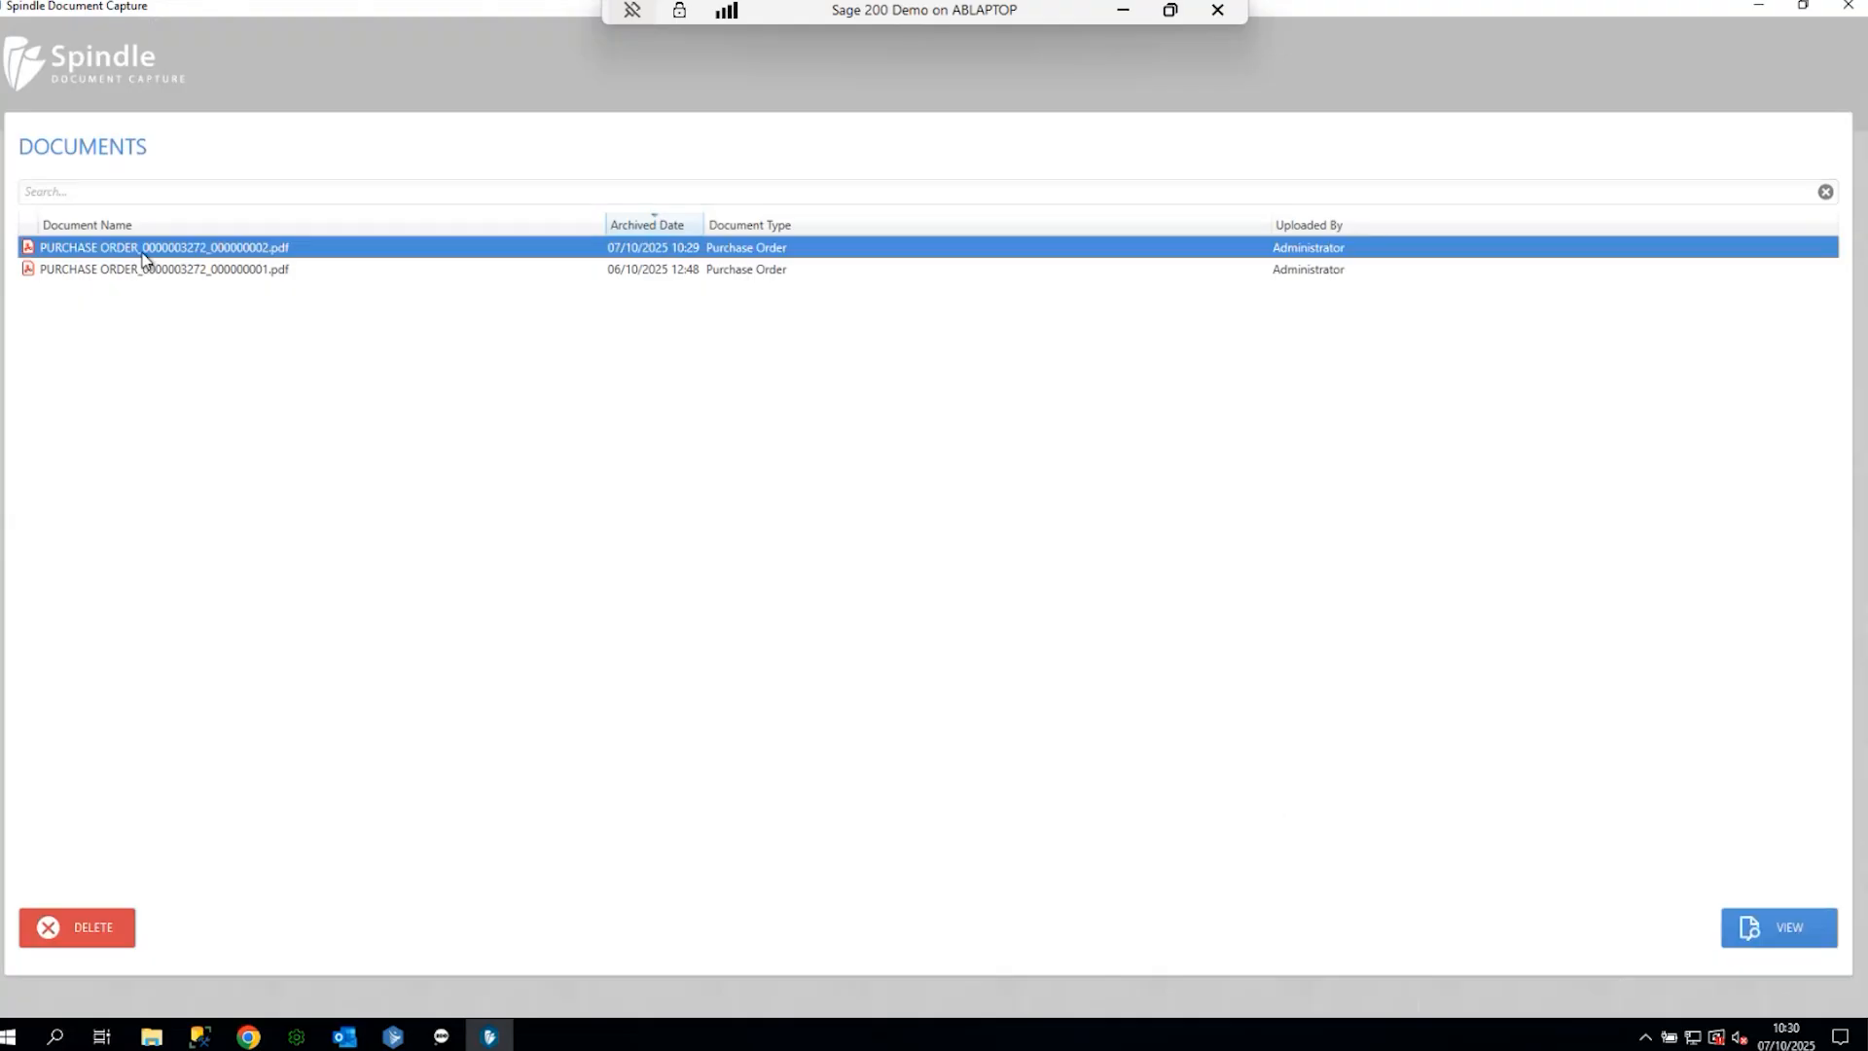
pyautogui.scroll(-3, 1019, 442)
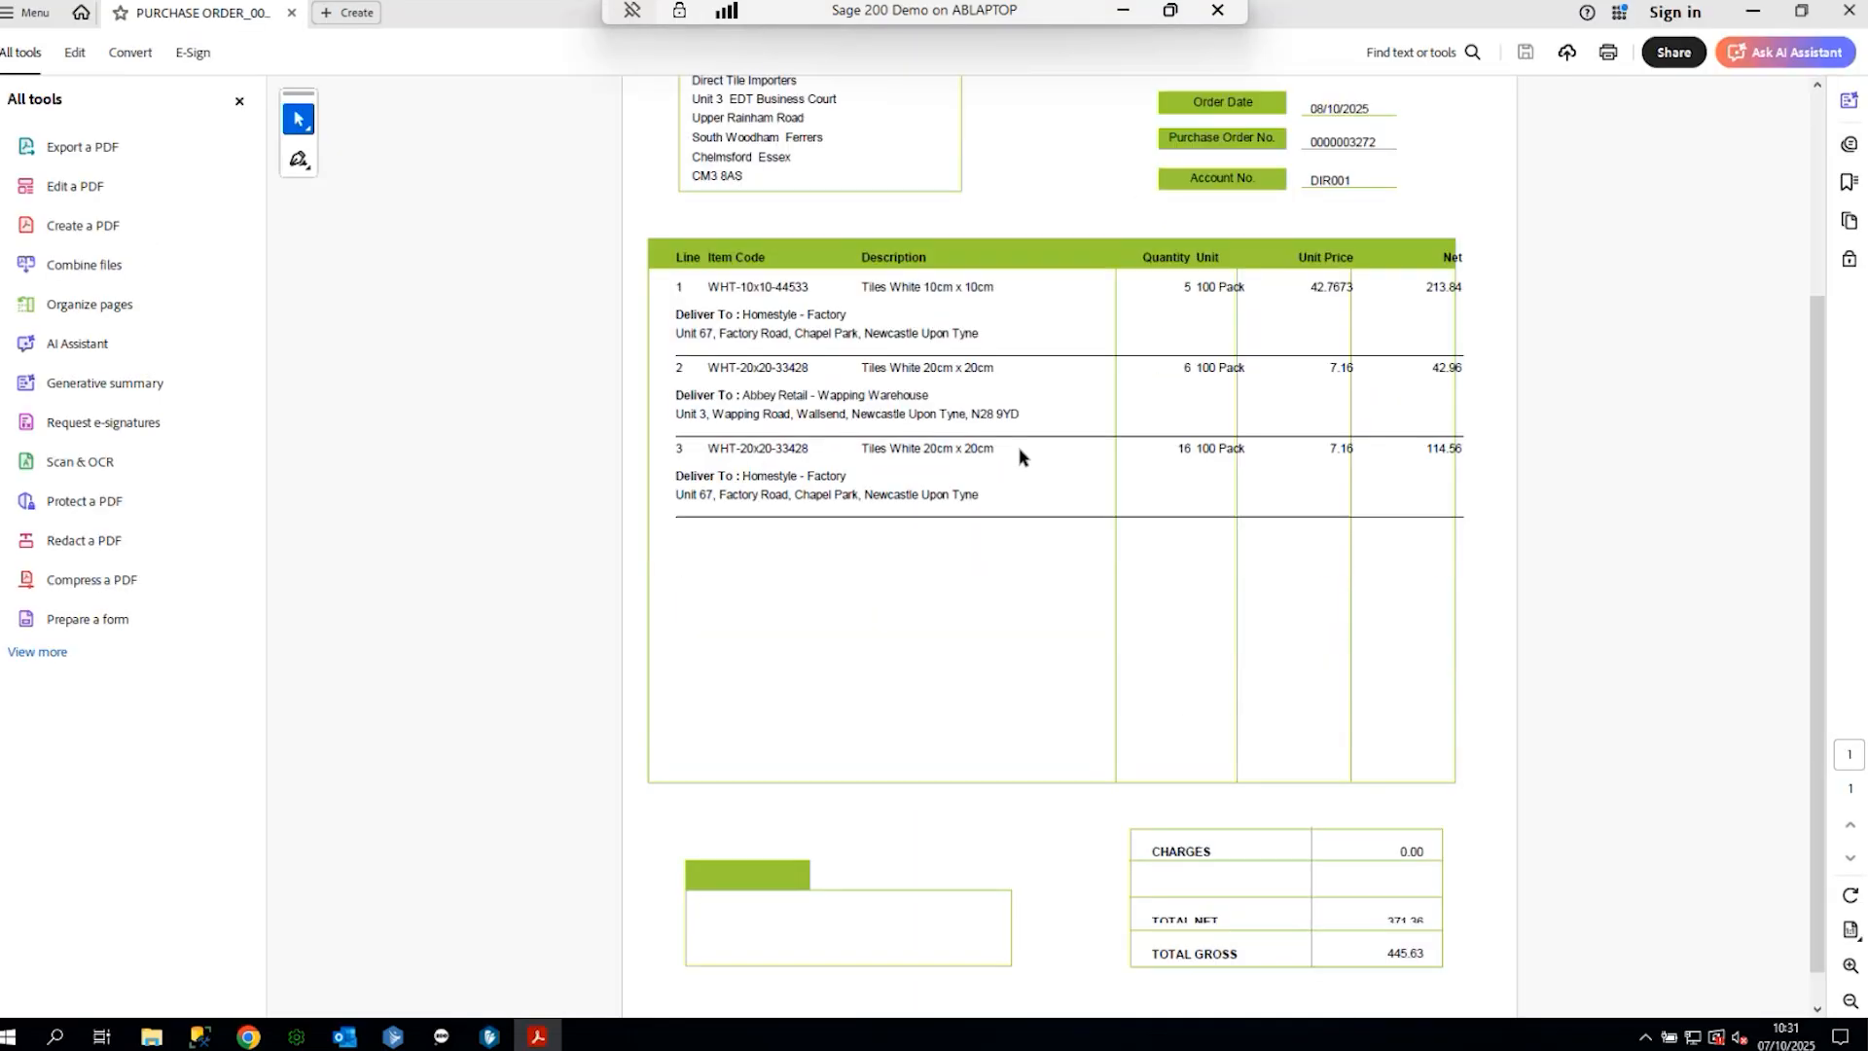
pyautogui.scroll(2, 1022, 457)
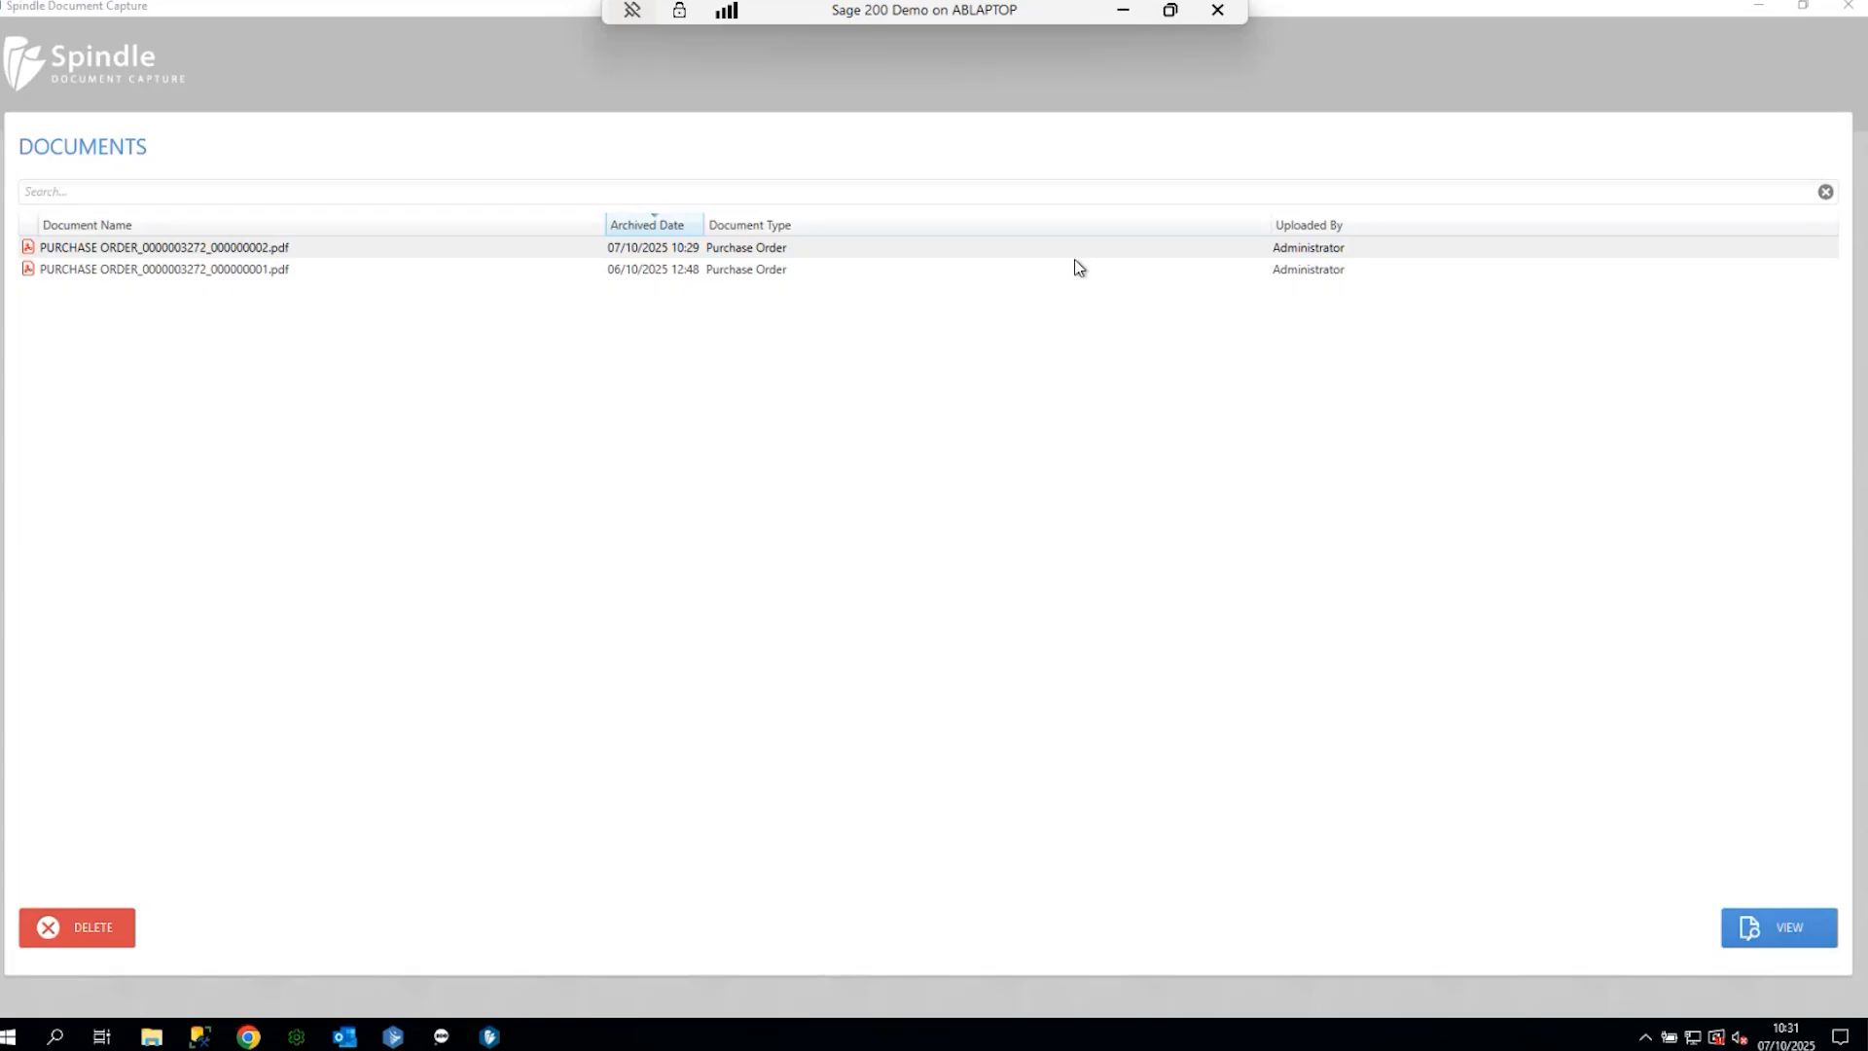
pyautogui.click(914, 250)
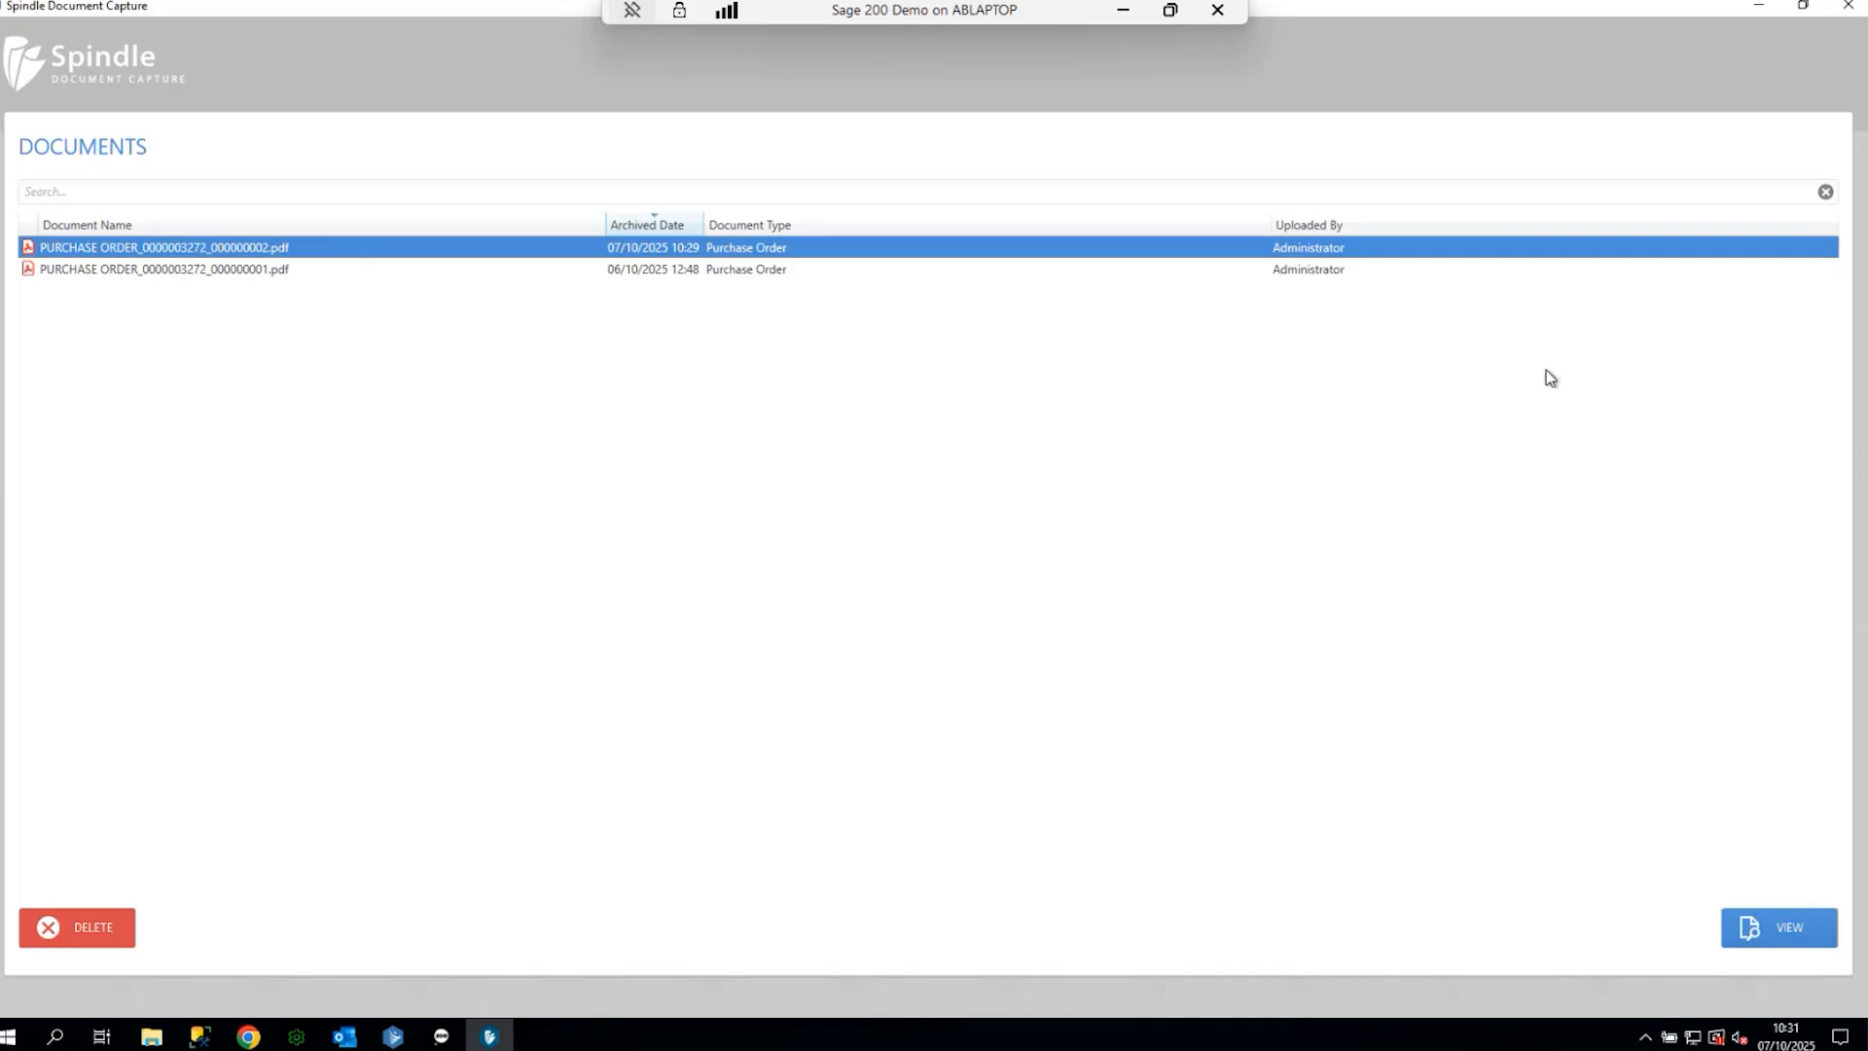
pyautogui.click(1846, 10)
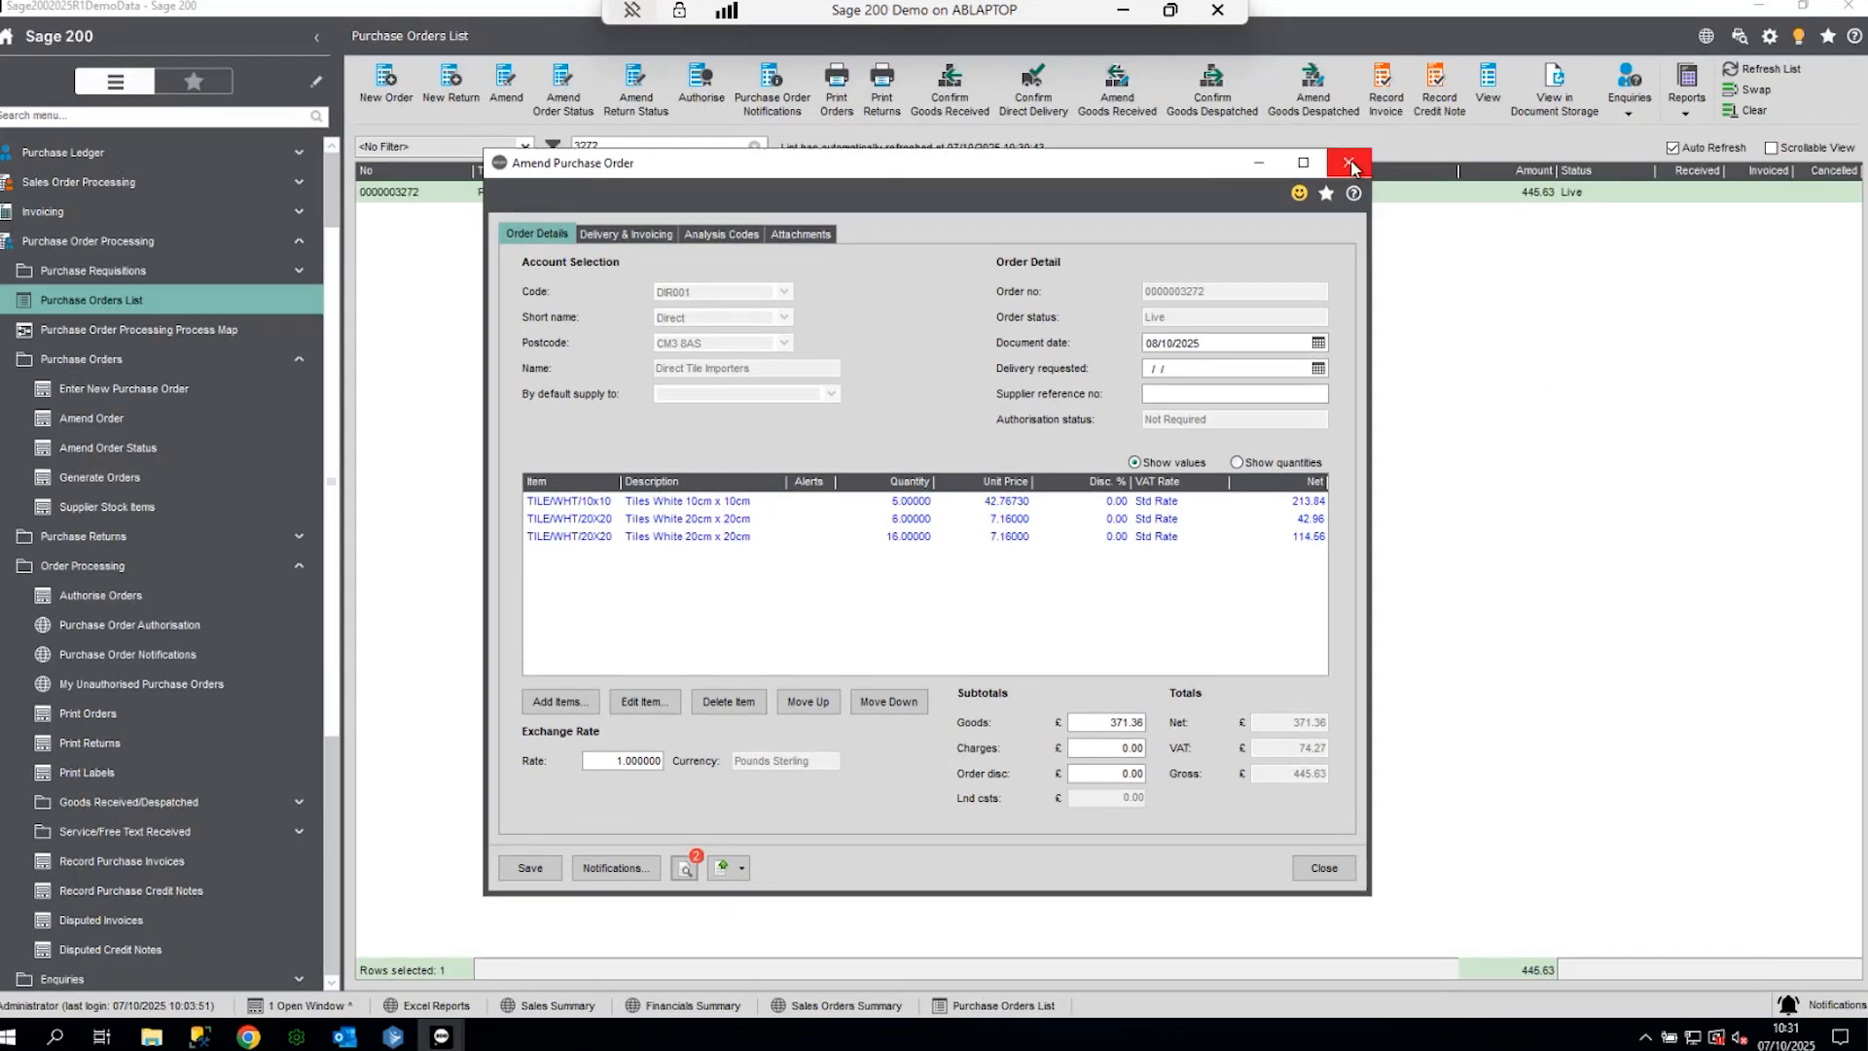
pyautogui.click(1351, 167)
pyautogui.click(819, 646)
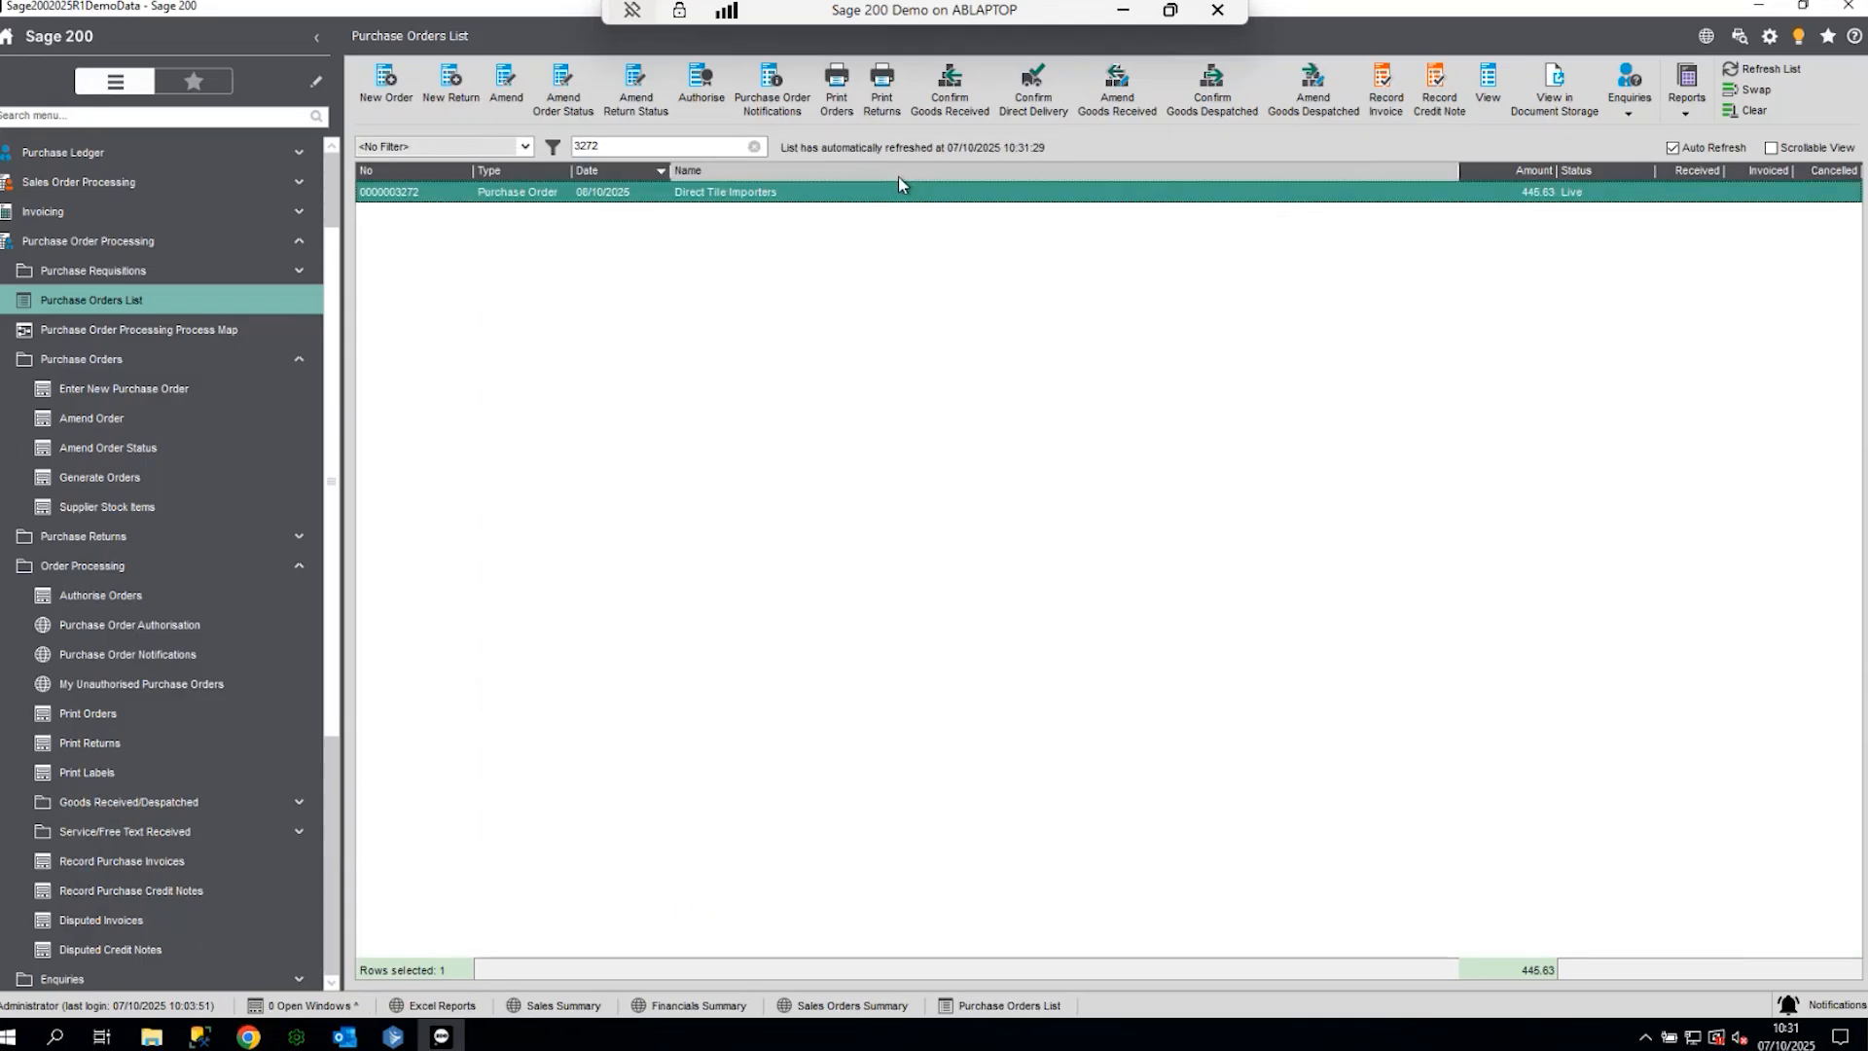
pyautogui.click(107, 241)
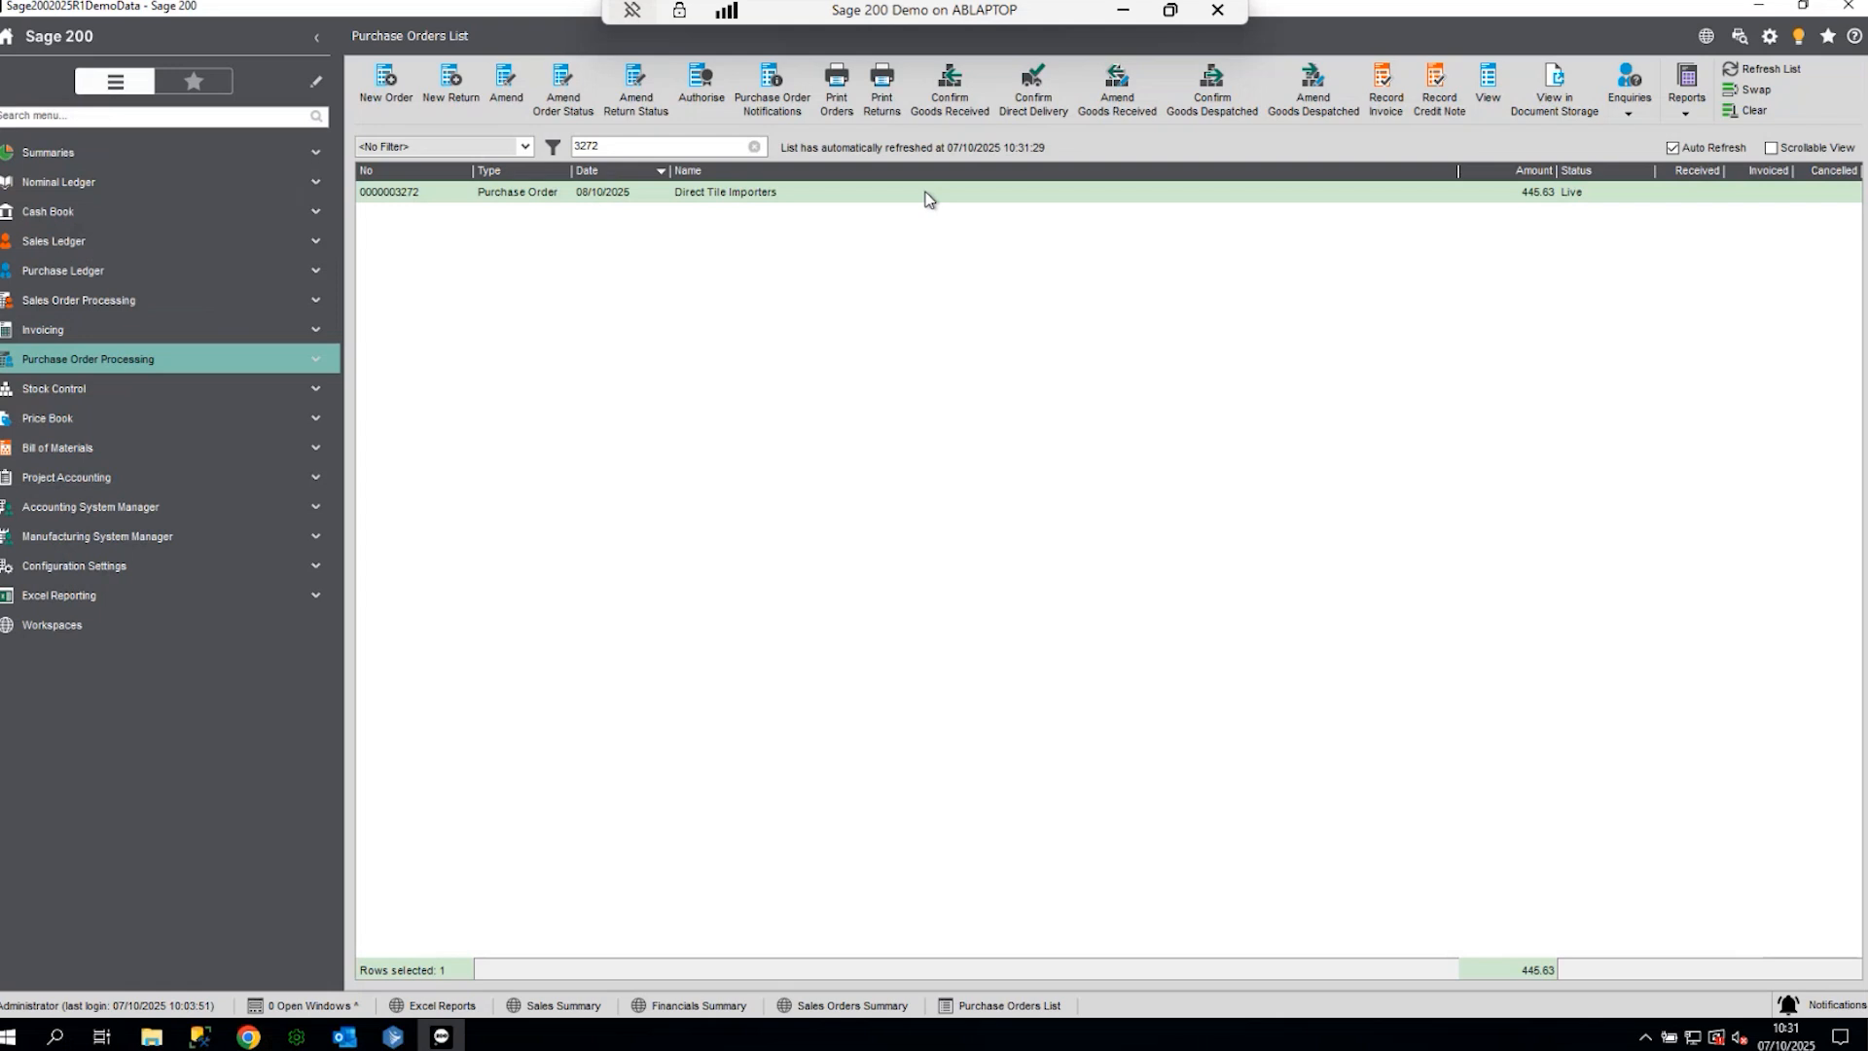
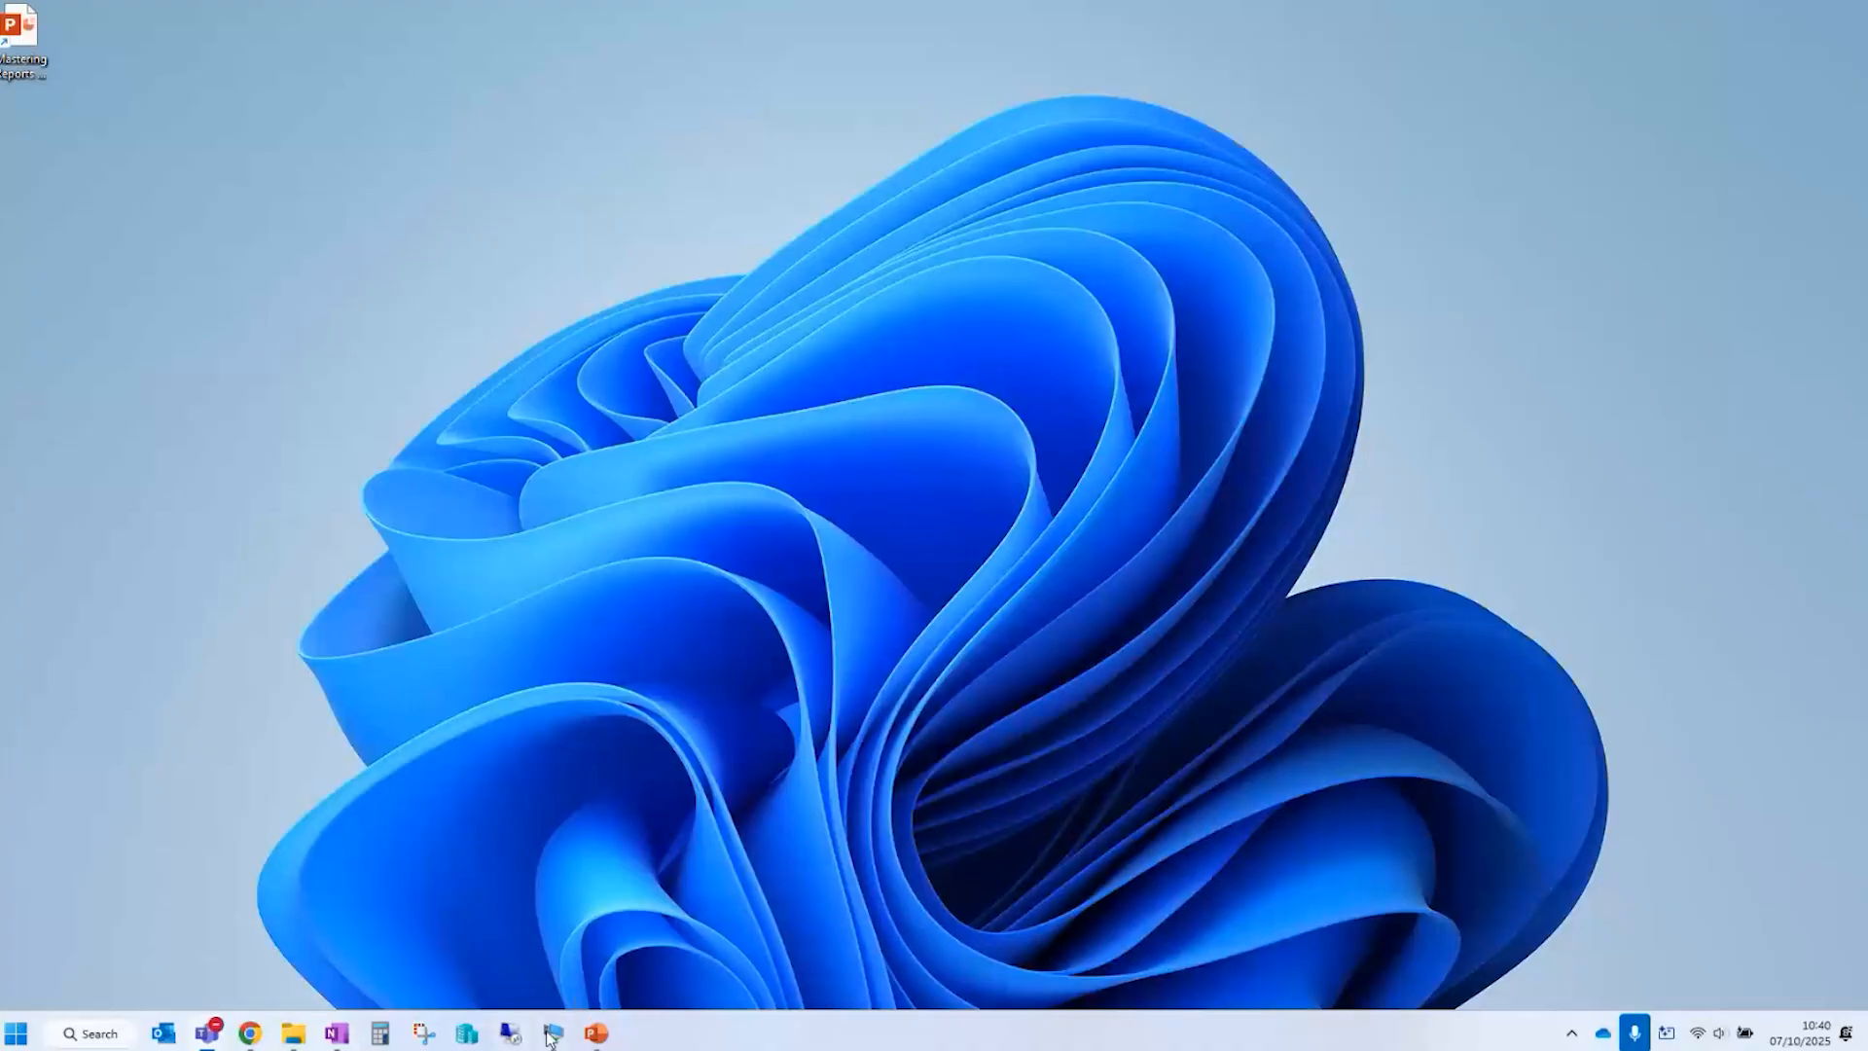
# - Switch to the Sage 200 Demo remote desktop session from the taskbar
pyautogui.click(553, 1033)
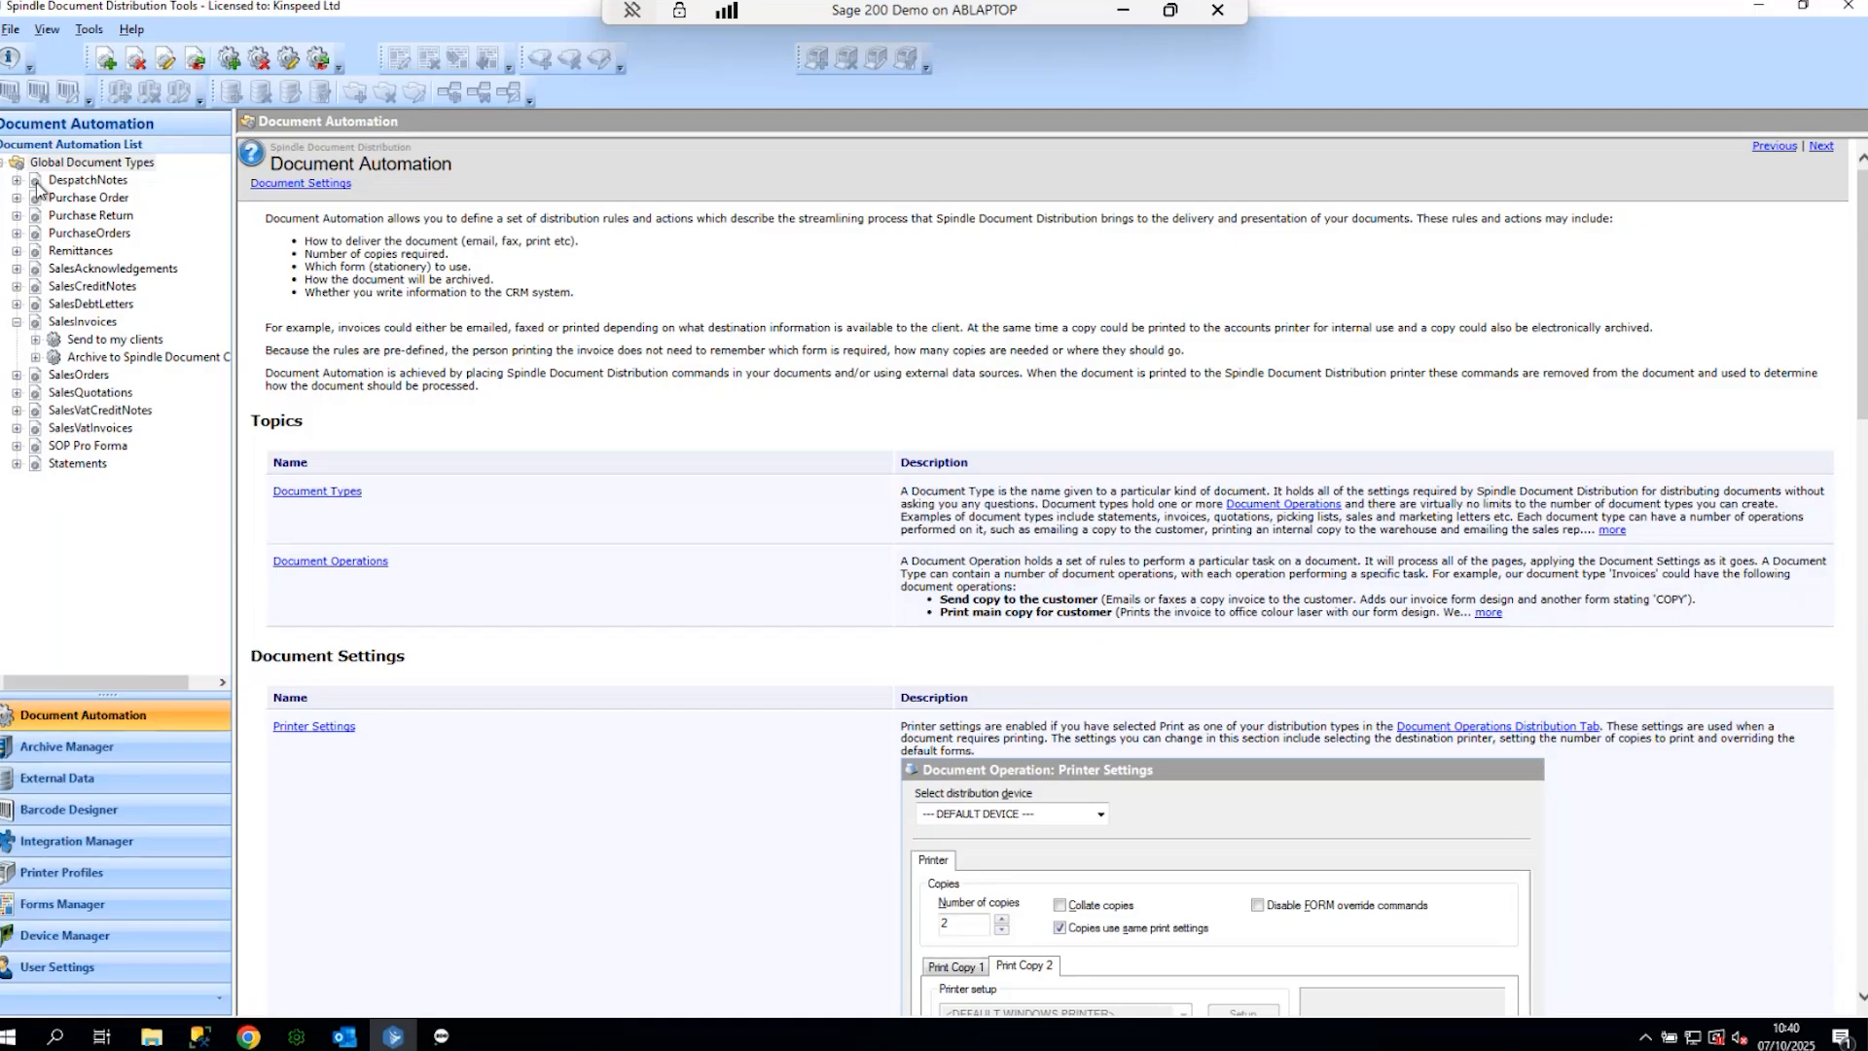
# - Expand SalesInvoices' 'Send to my clients' operation and open its Email Settings
pyautogui.click(35, 339)
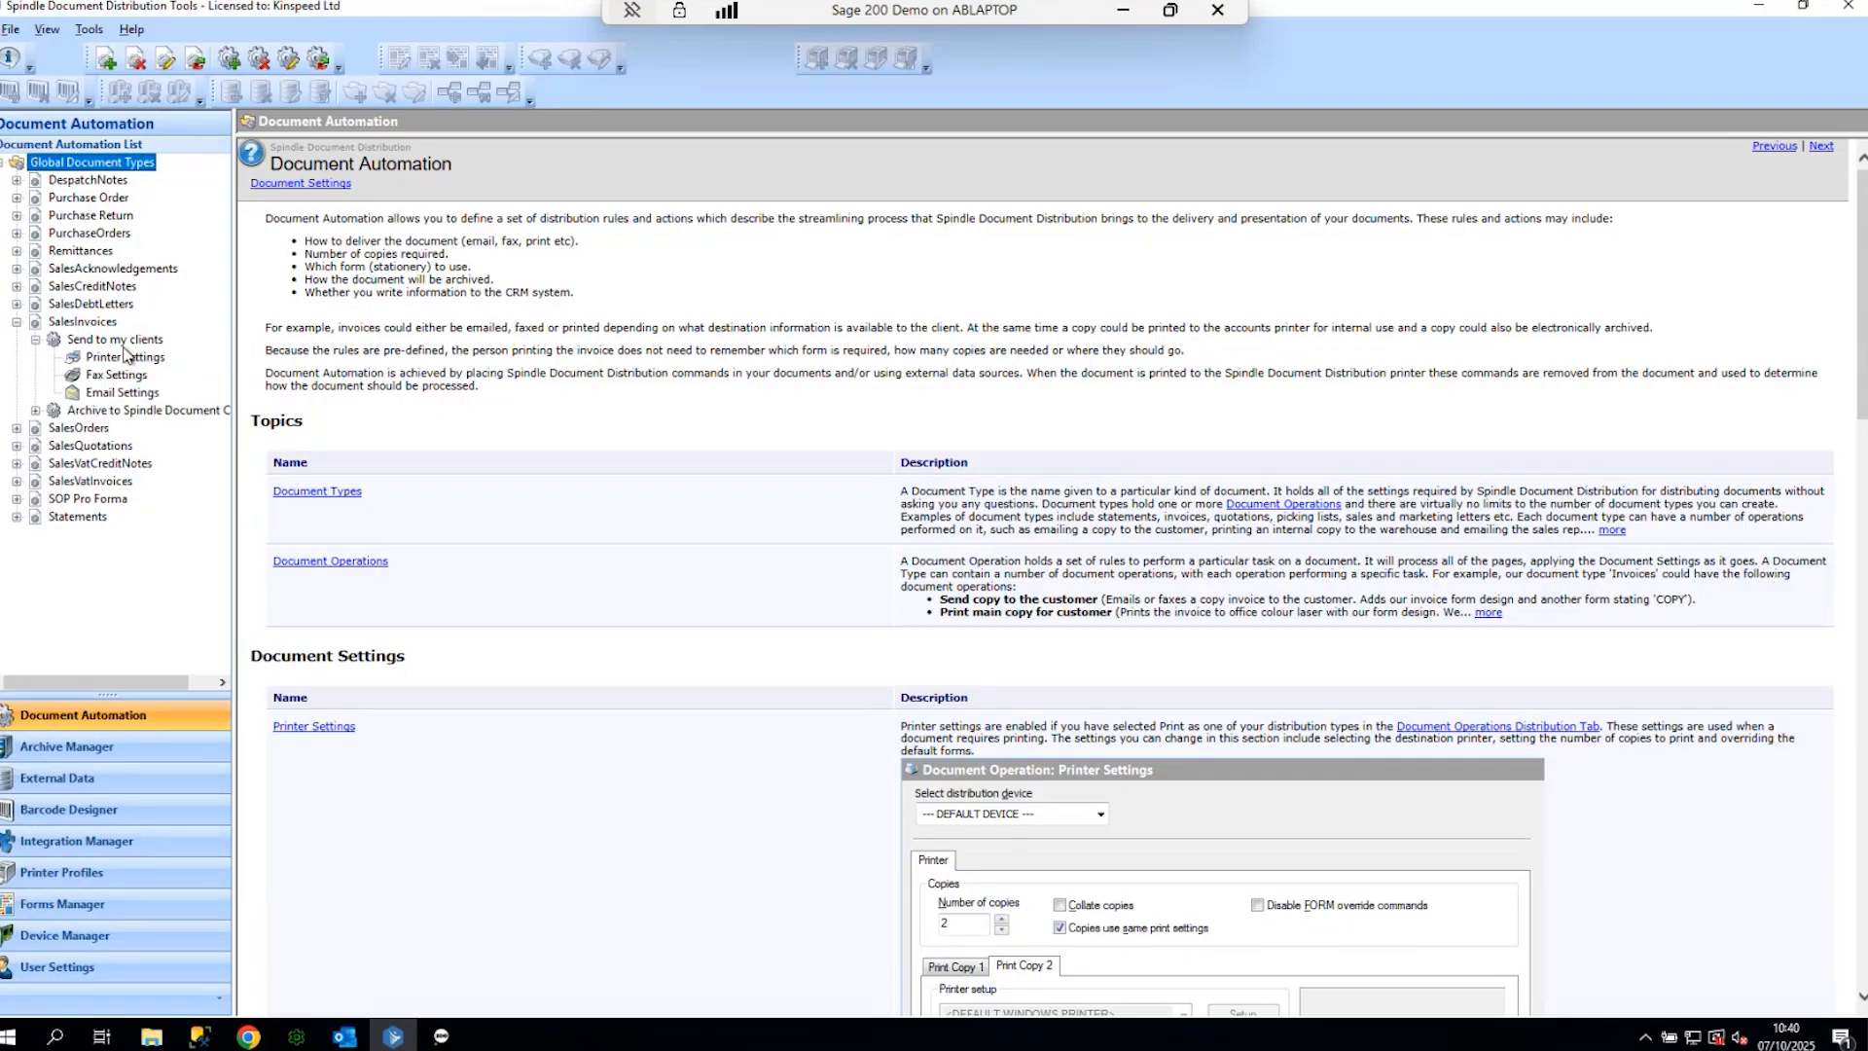
pyautogui.click(105, 394)
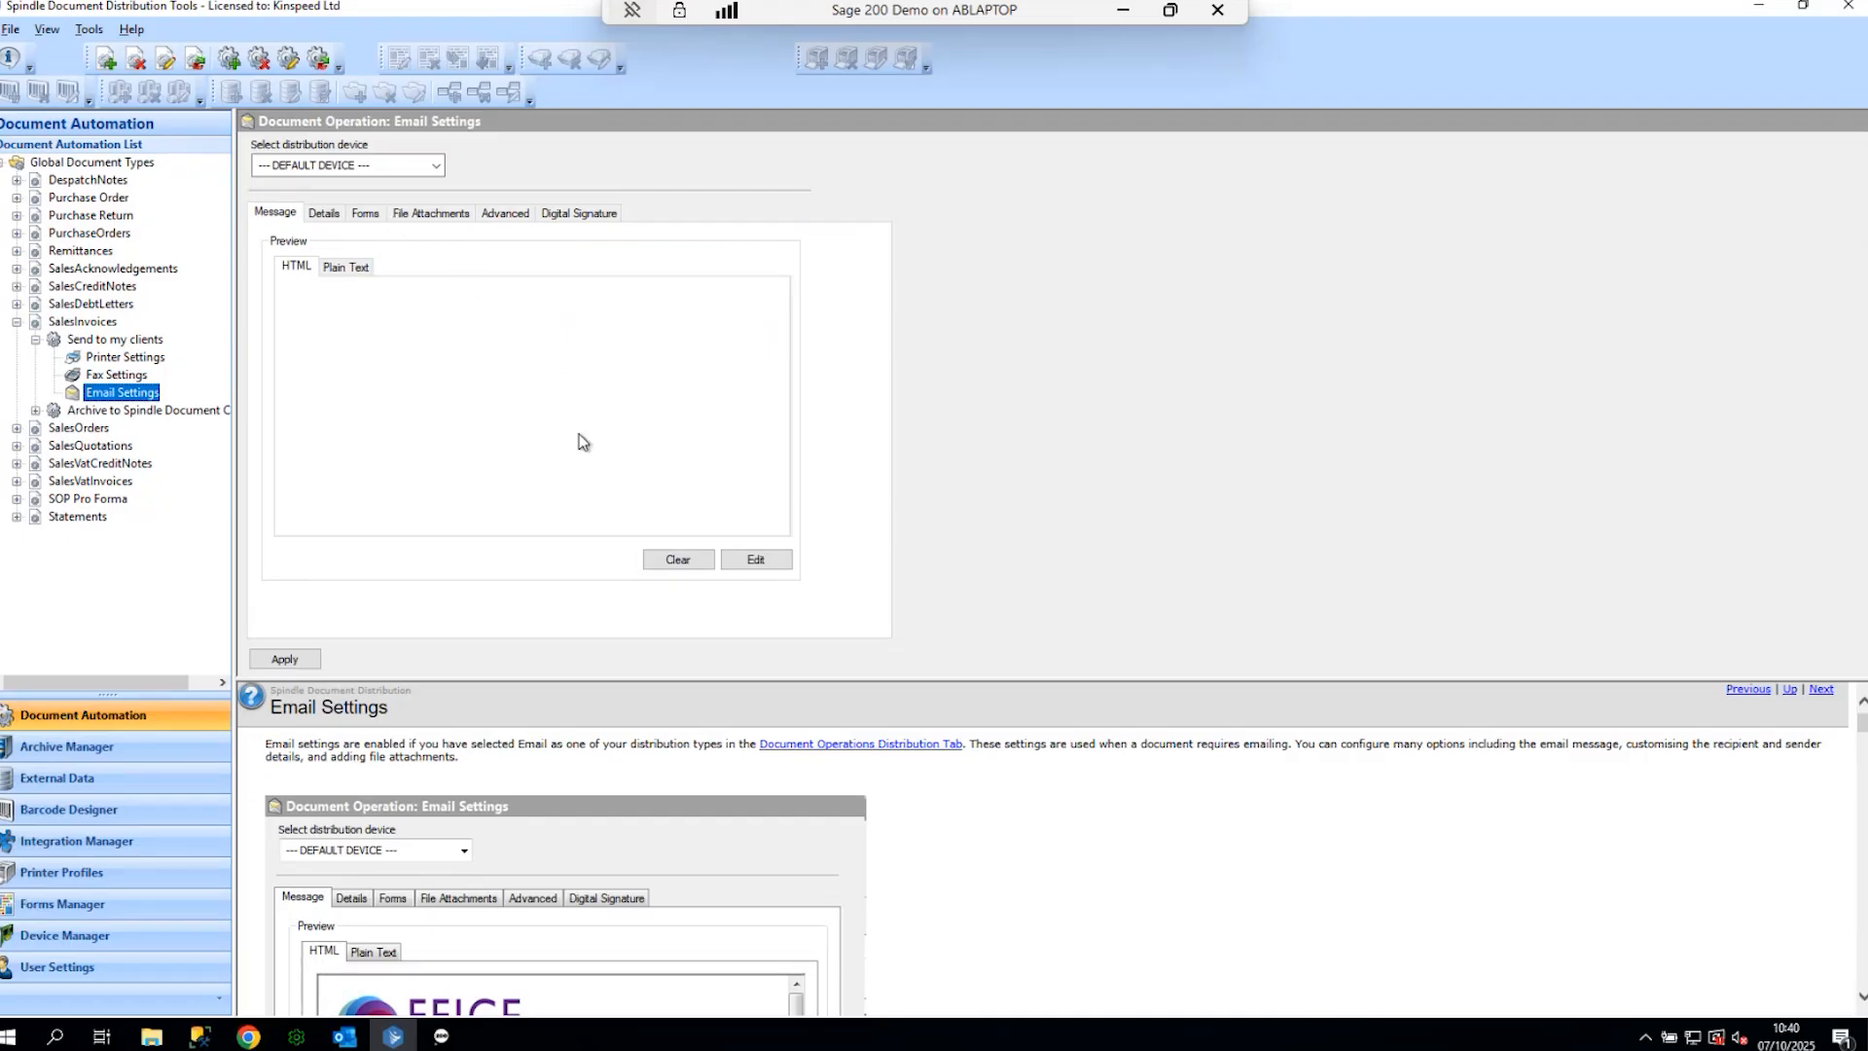
# - Open the sales invoice email body in the editor and type sample text with a sign-off
pyautogui.click(369, 319)
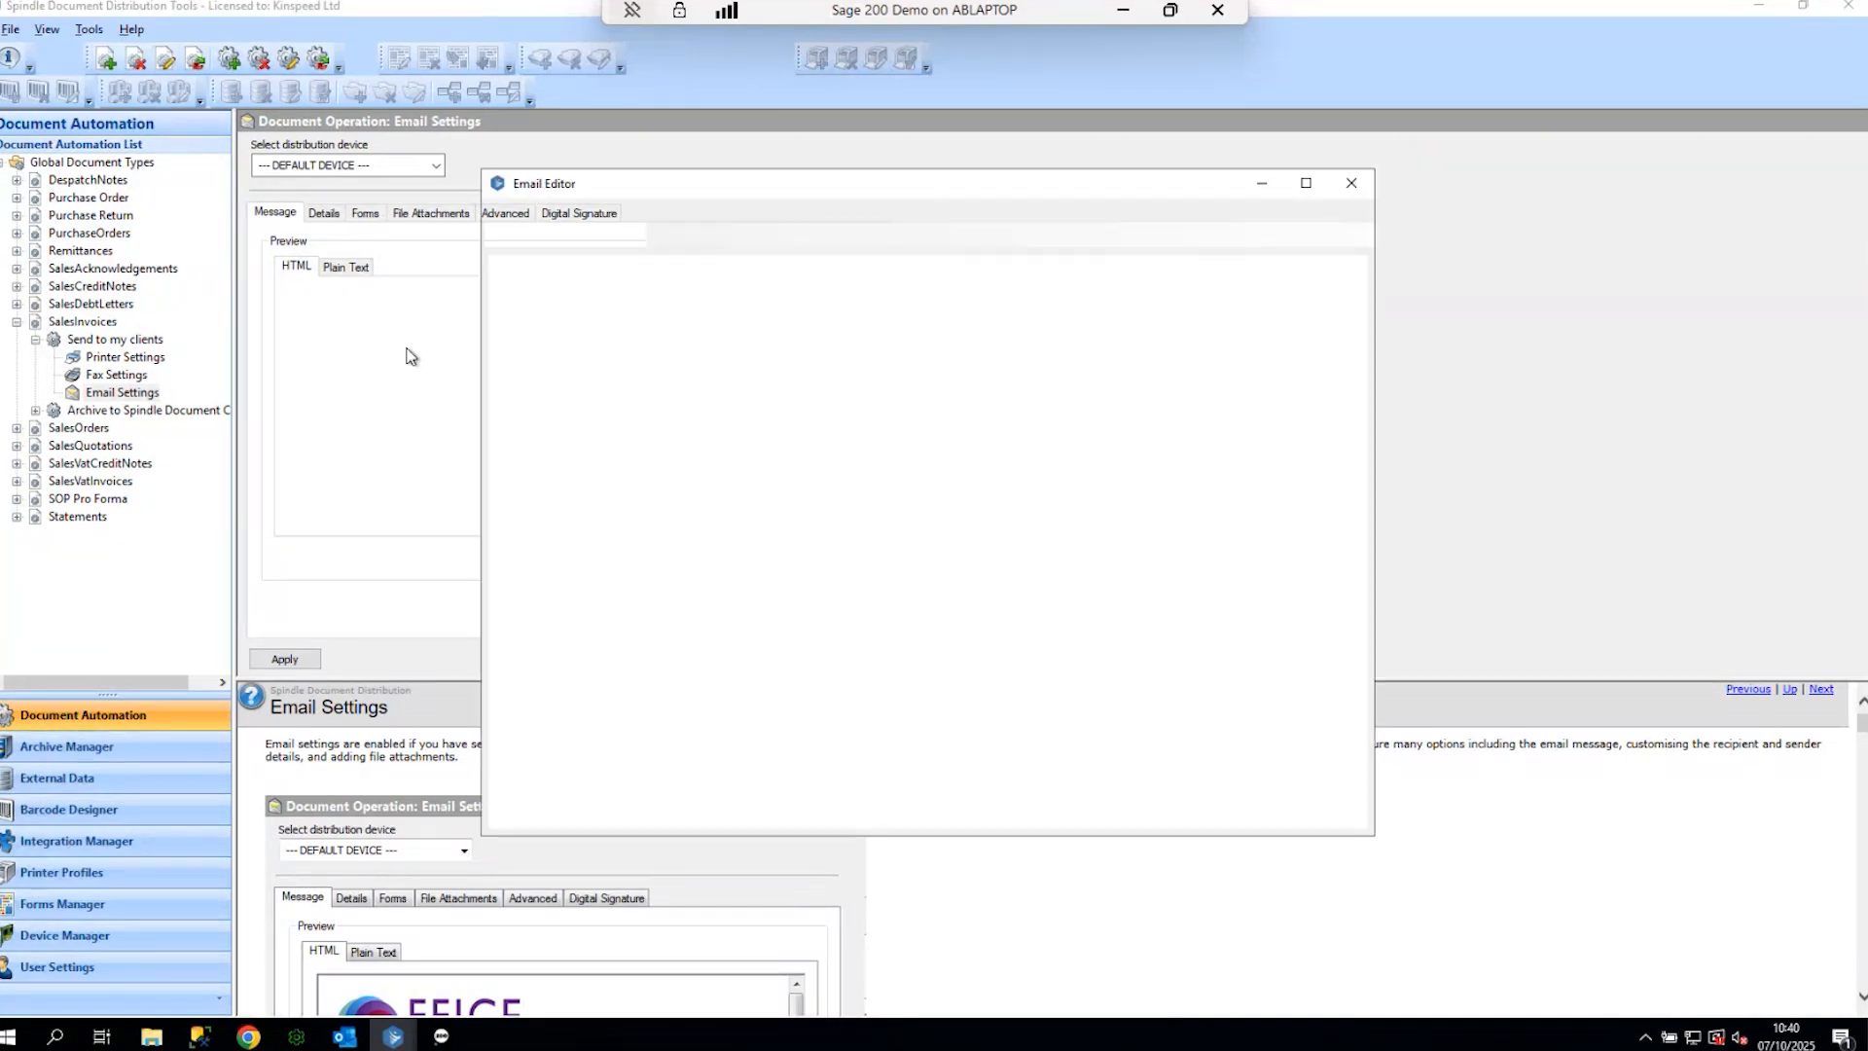
pyautogui.click(1073, 379)
pyautogui.click(584, 379)
pyautogui.write('dfgjlgj')
pyautogui.press('Return')
pyautogui.press('Return')
pyautogui.press('Return')
pyautogui.write("wddij'PRI")
pyautogui.press('Return')
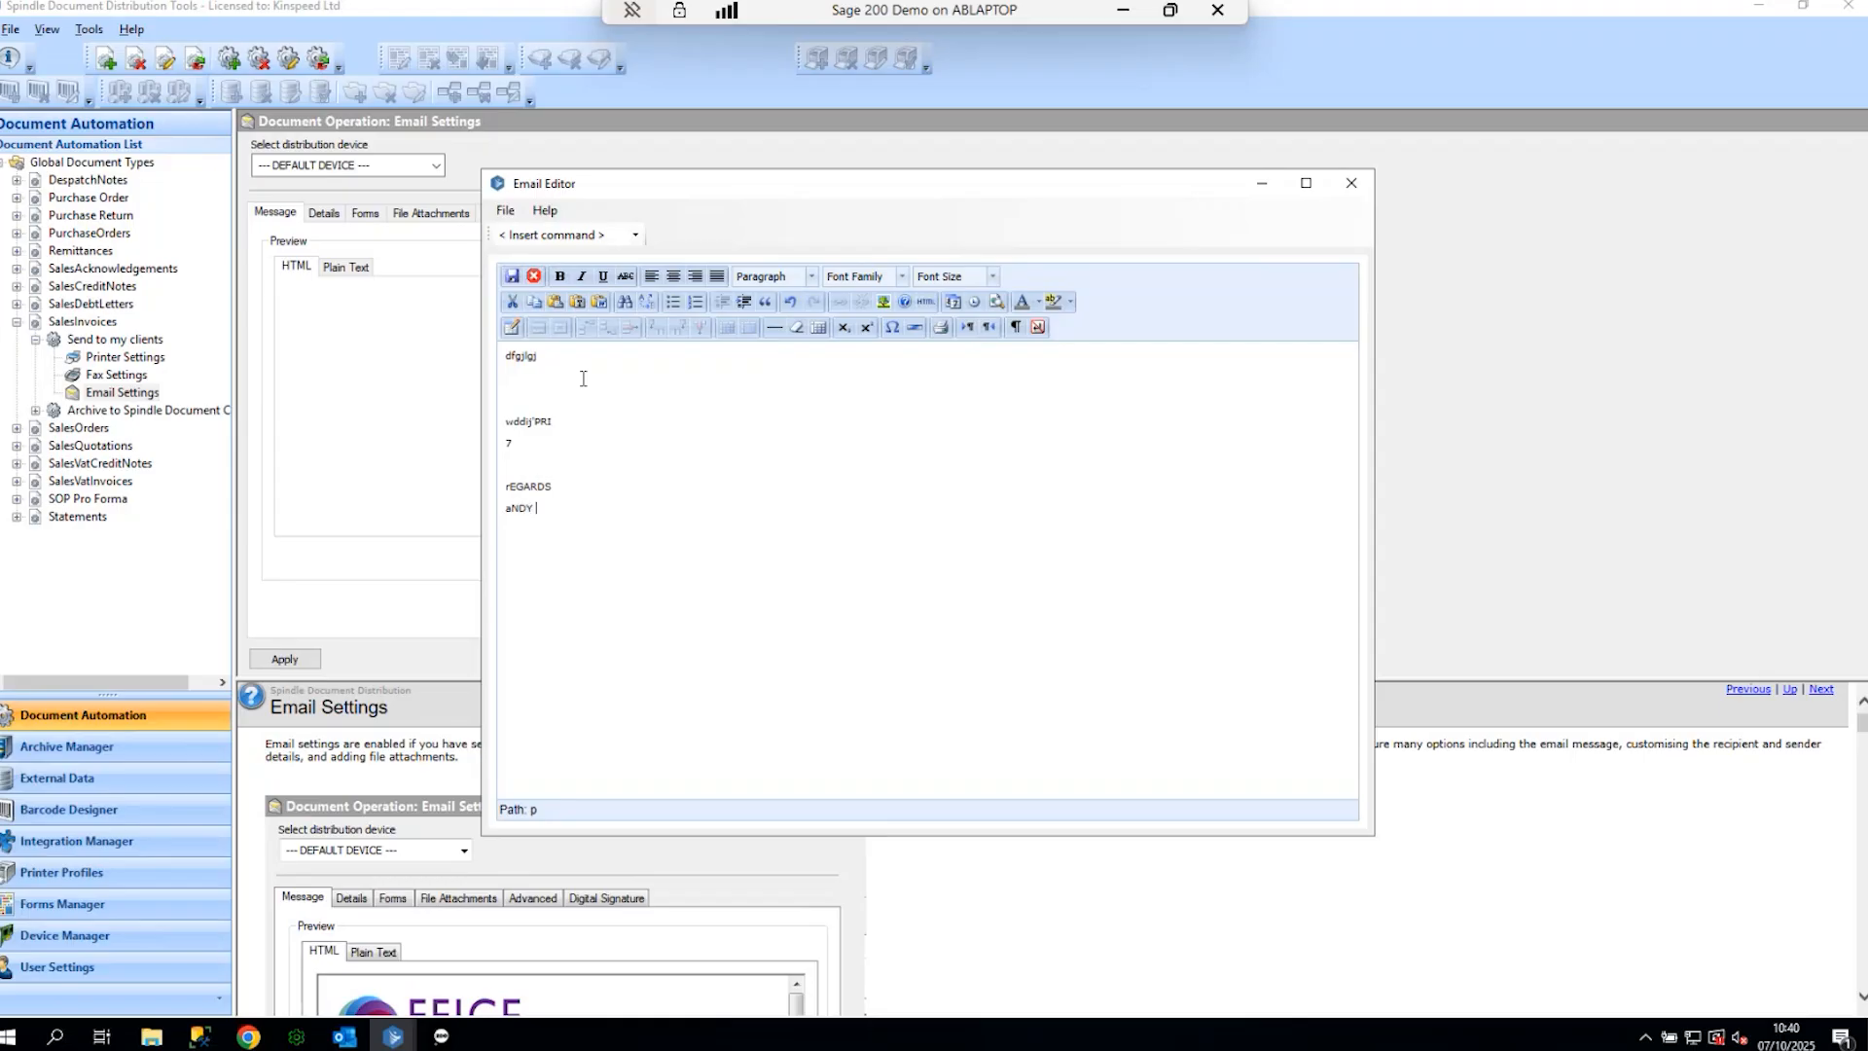
# - Clear the sample text, close the editor without saving, and go to User Settings
pyautogui.hotkey('ctrl', 'a')
pyautogui.press('BackSpace')
pyautogui.moveTo(904, 188); pyautogui.dragTo(914, 123)
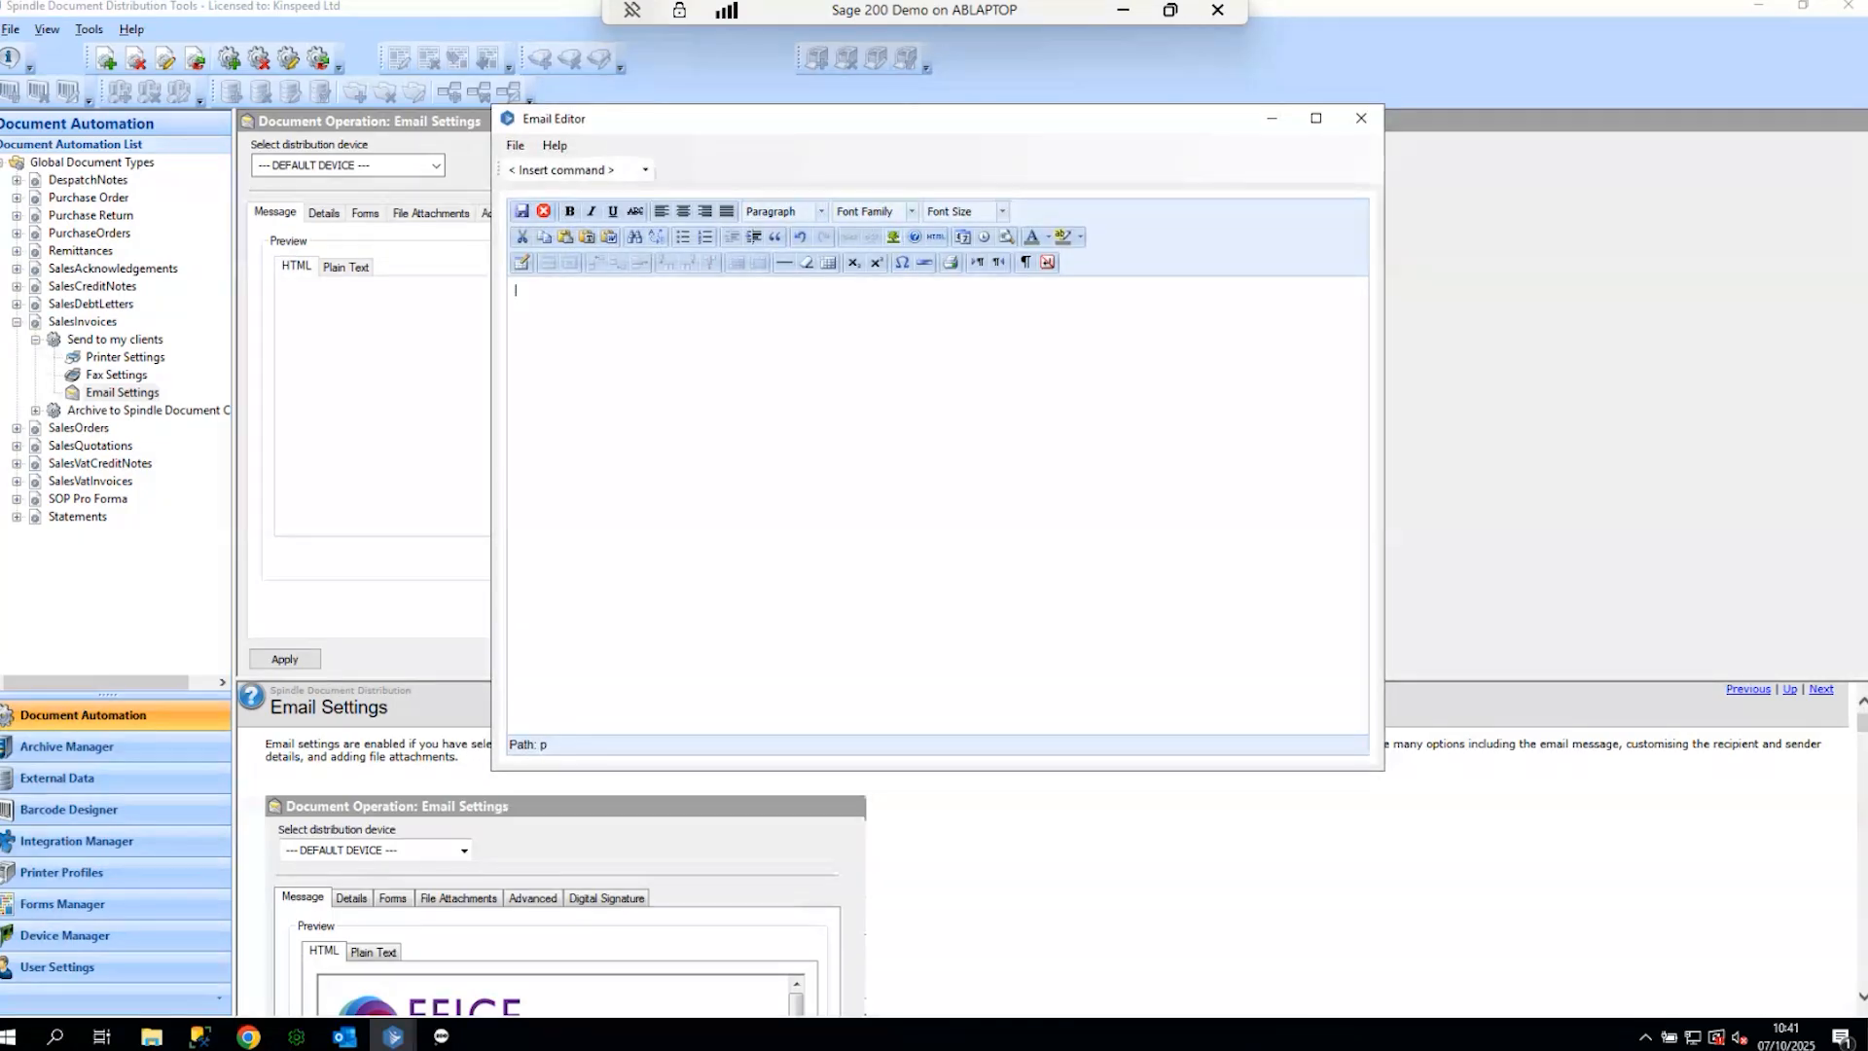
pyautogui.click(1363, 119)
pyautogui.click(1007, 493)
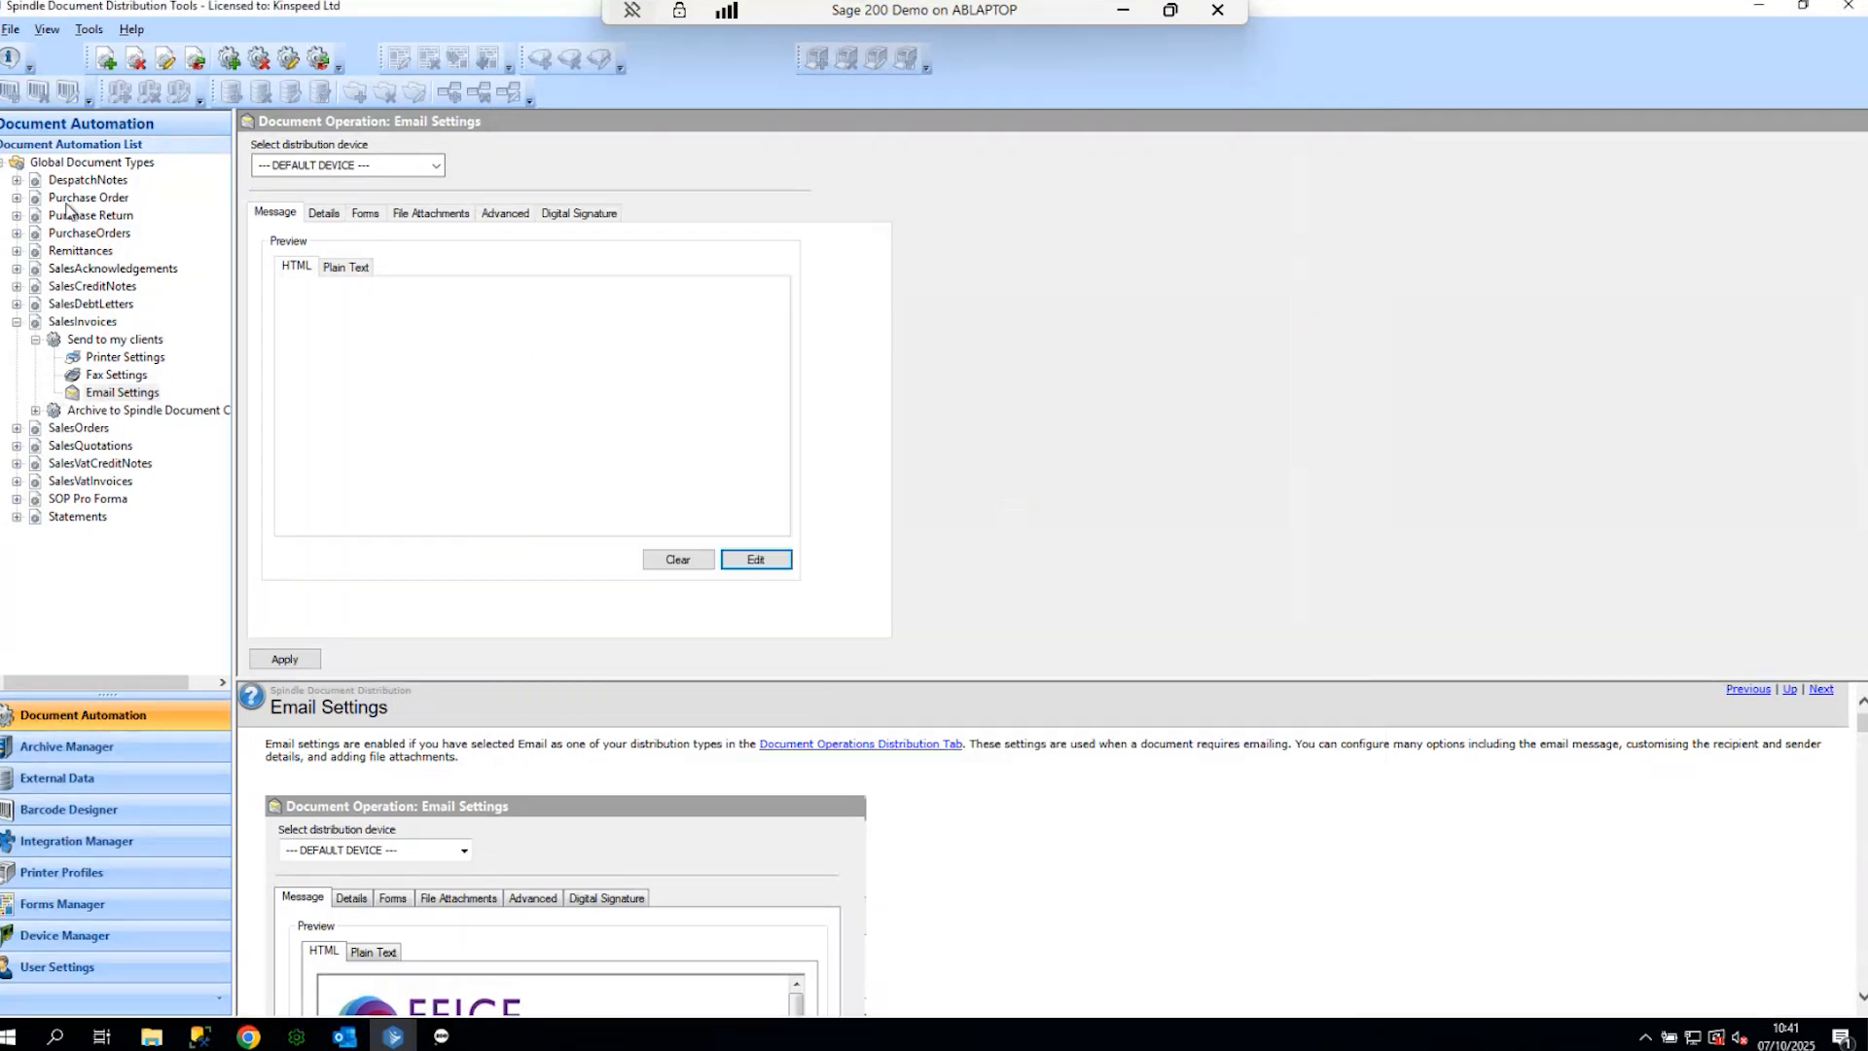
pyautogui.click(134, 391)
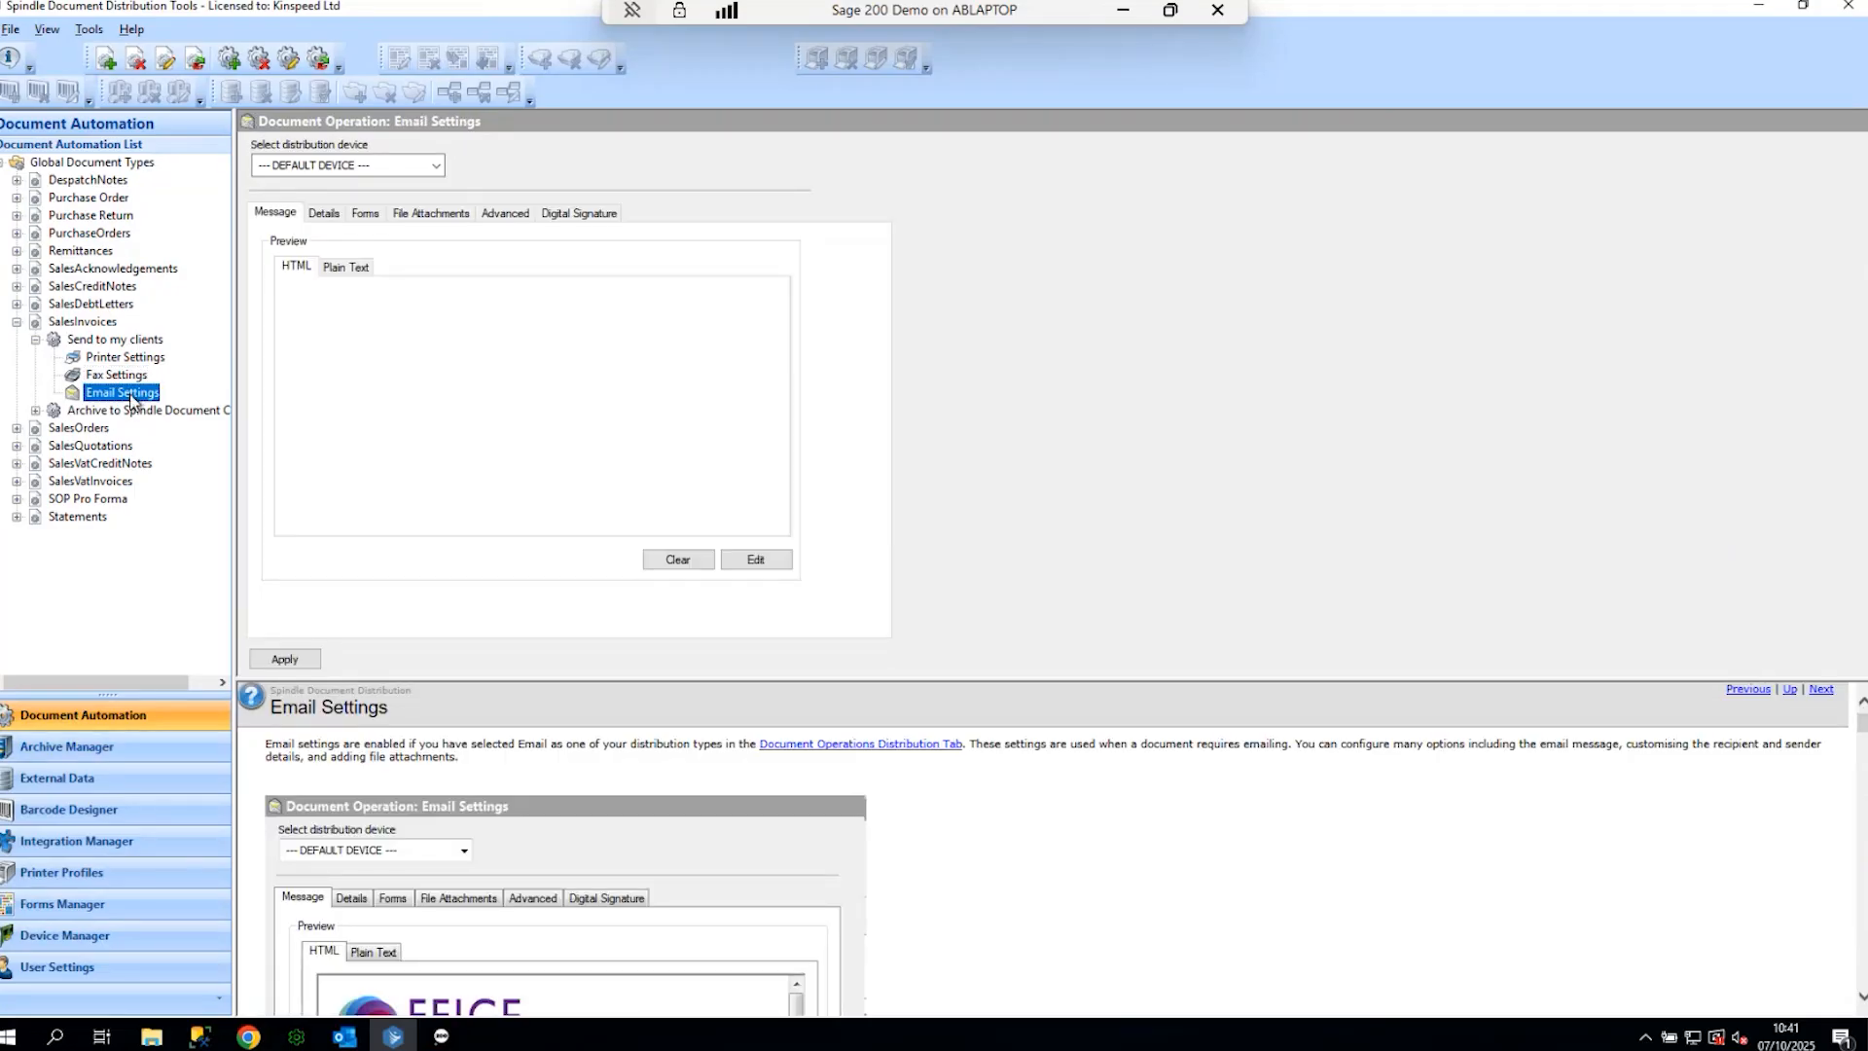
pyautogui.click(83, 977)
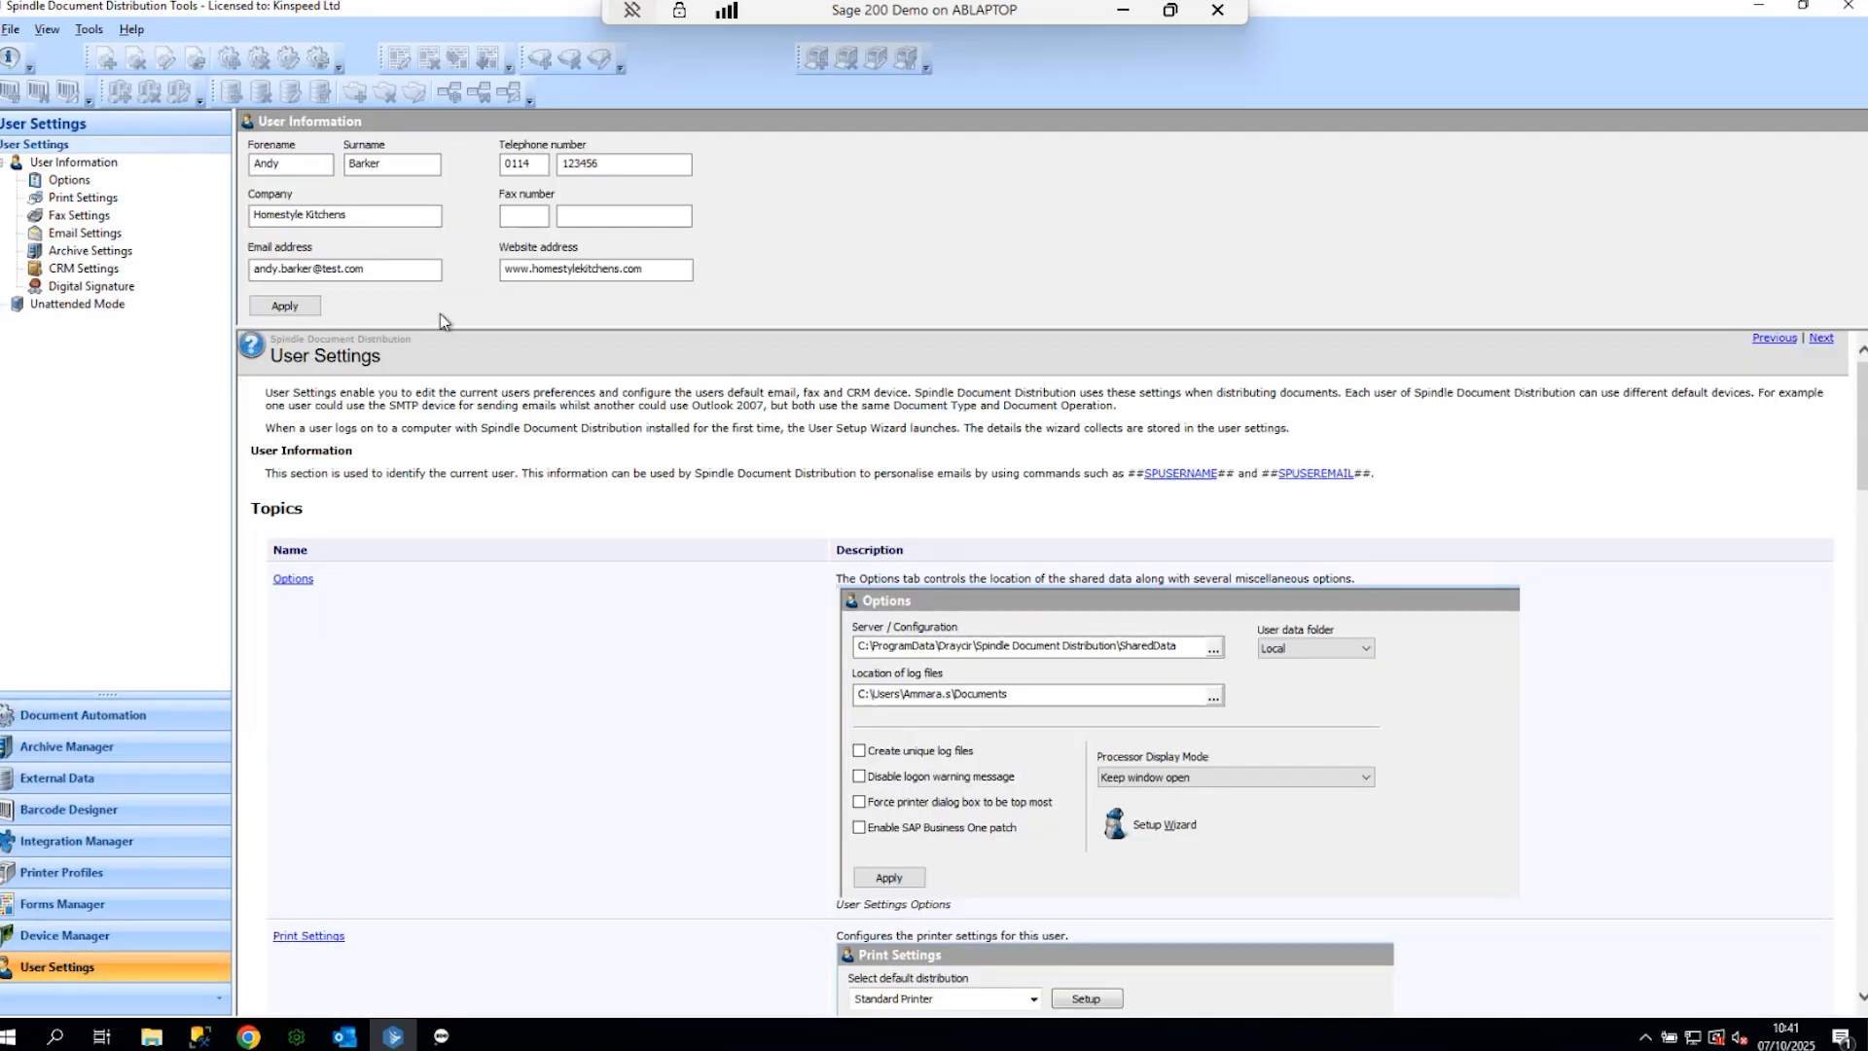
# - Check the user's forename and email address, apply the details, and stop screen sharing
pyautogui.click(317, 167)
pyautogui.moveTo(387, 272); pyautogui.dragTo(176, 270)
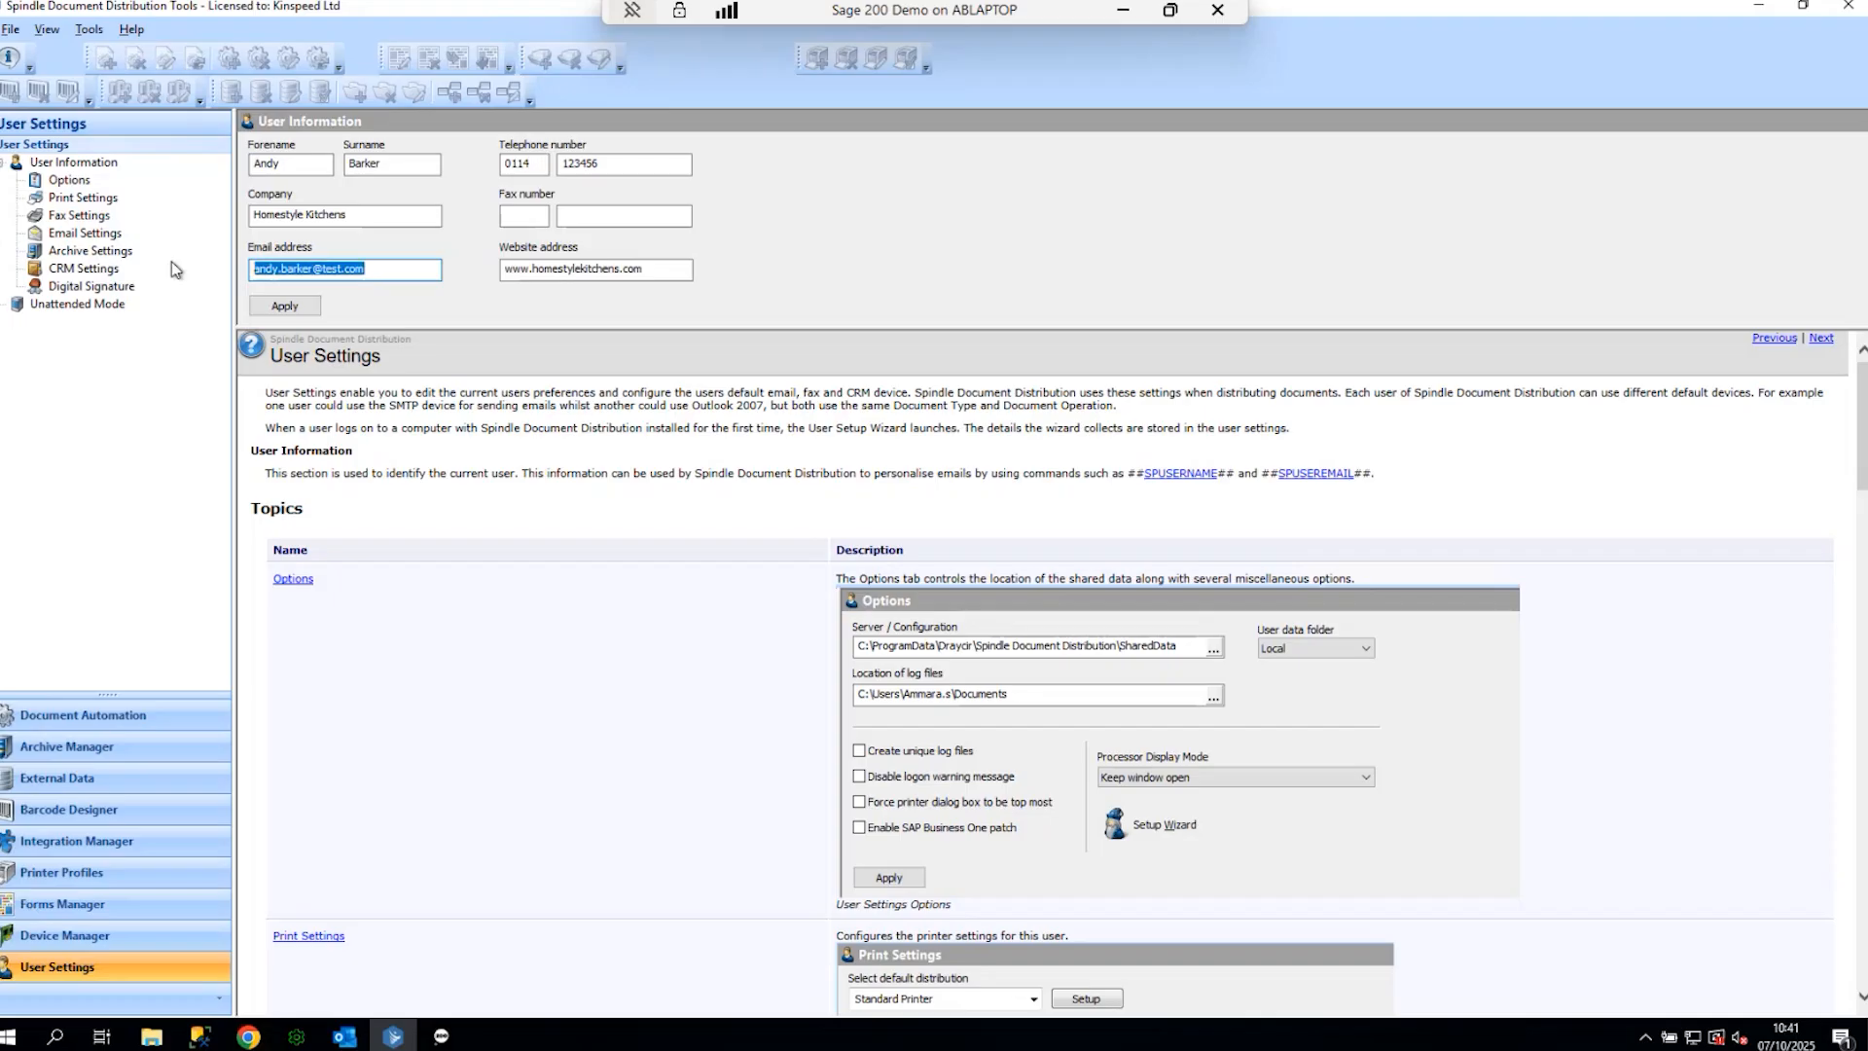
pyautogui.click(394, 269)
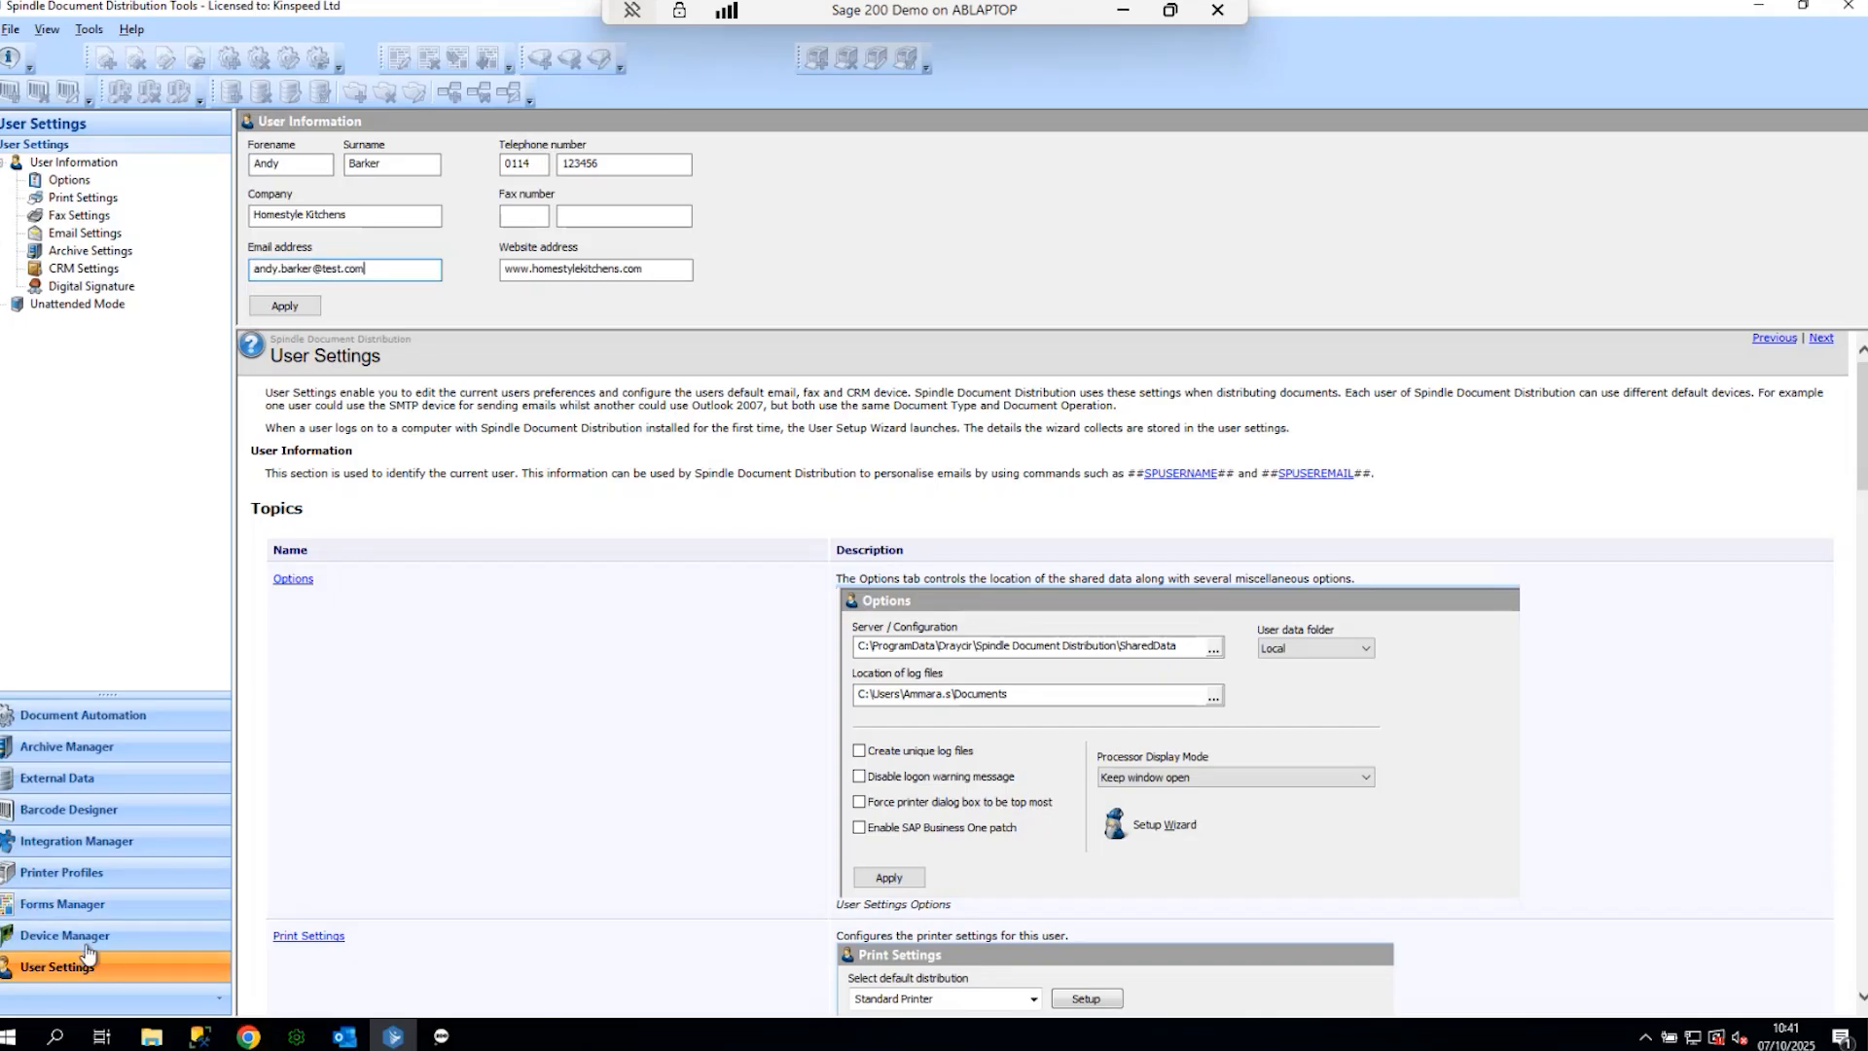
pyautogui.click(286, 307)
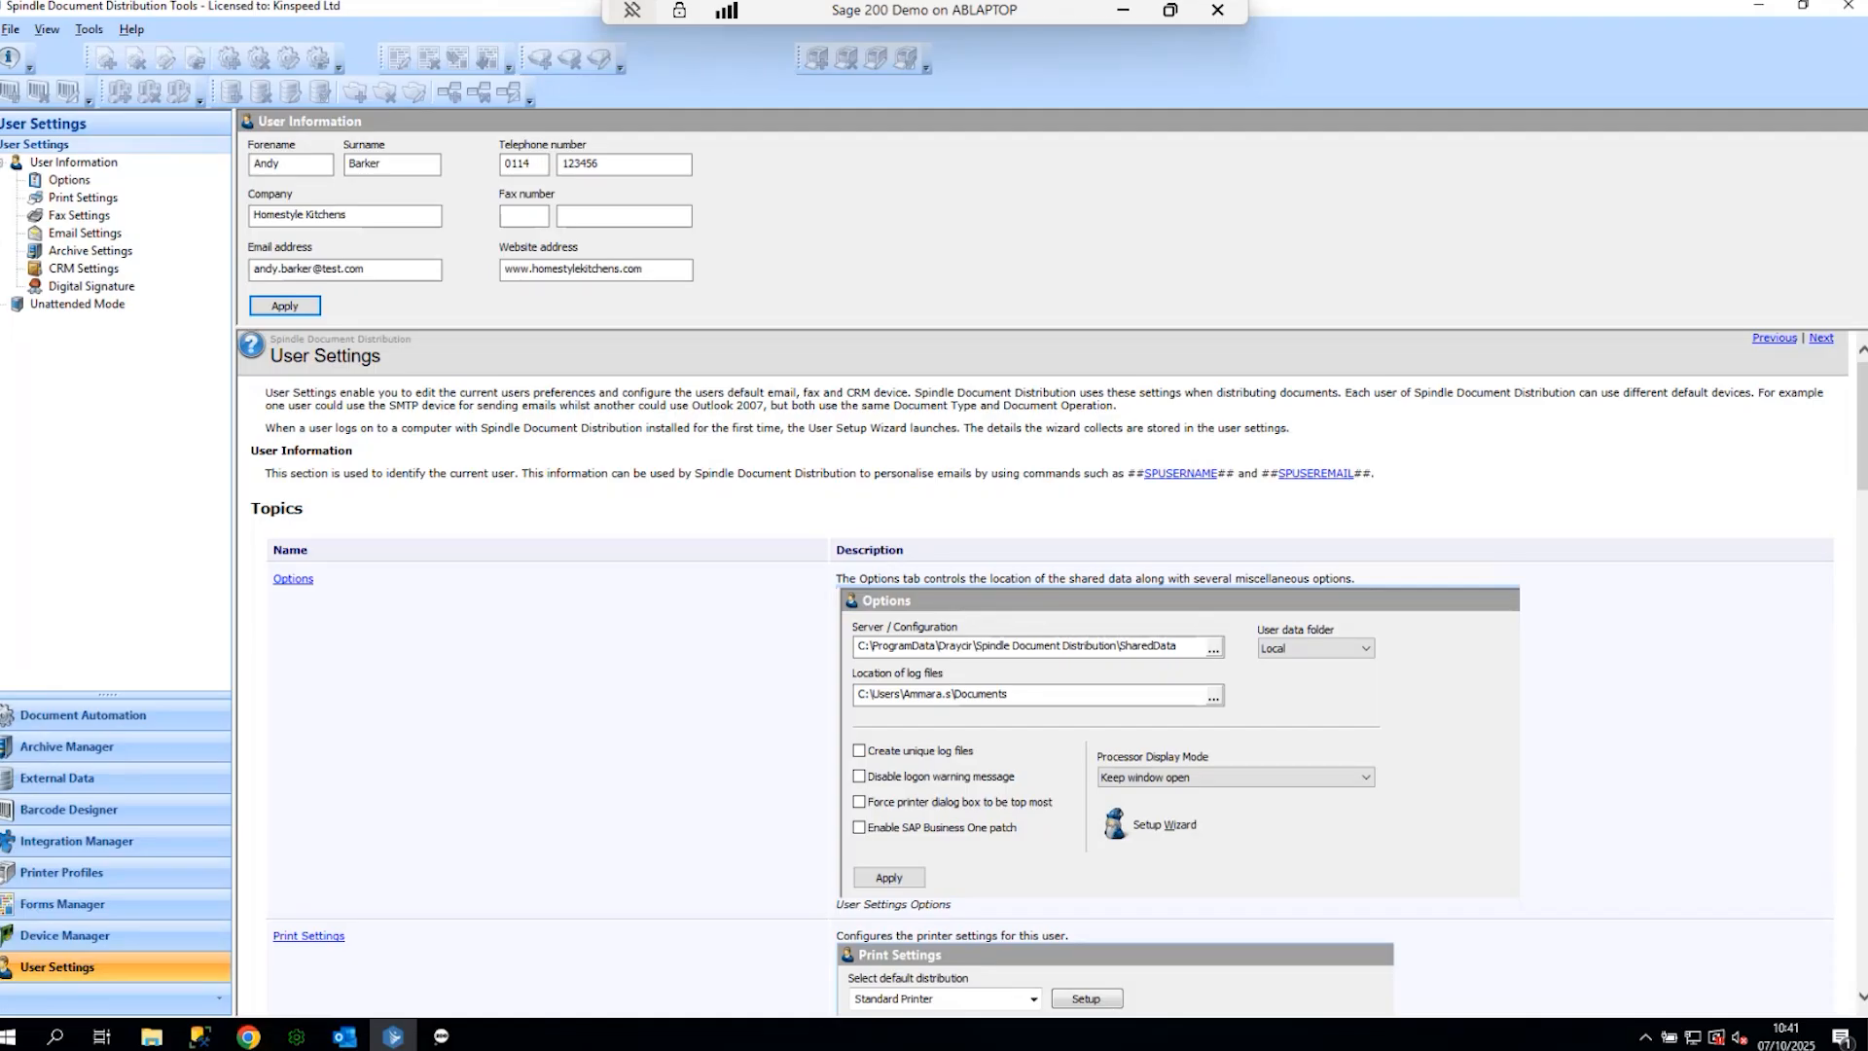
pyautogui.click(1000, 11)
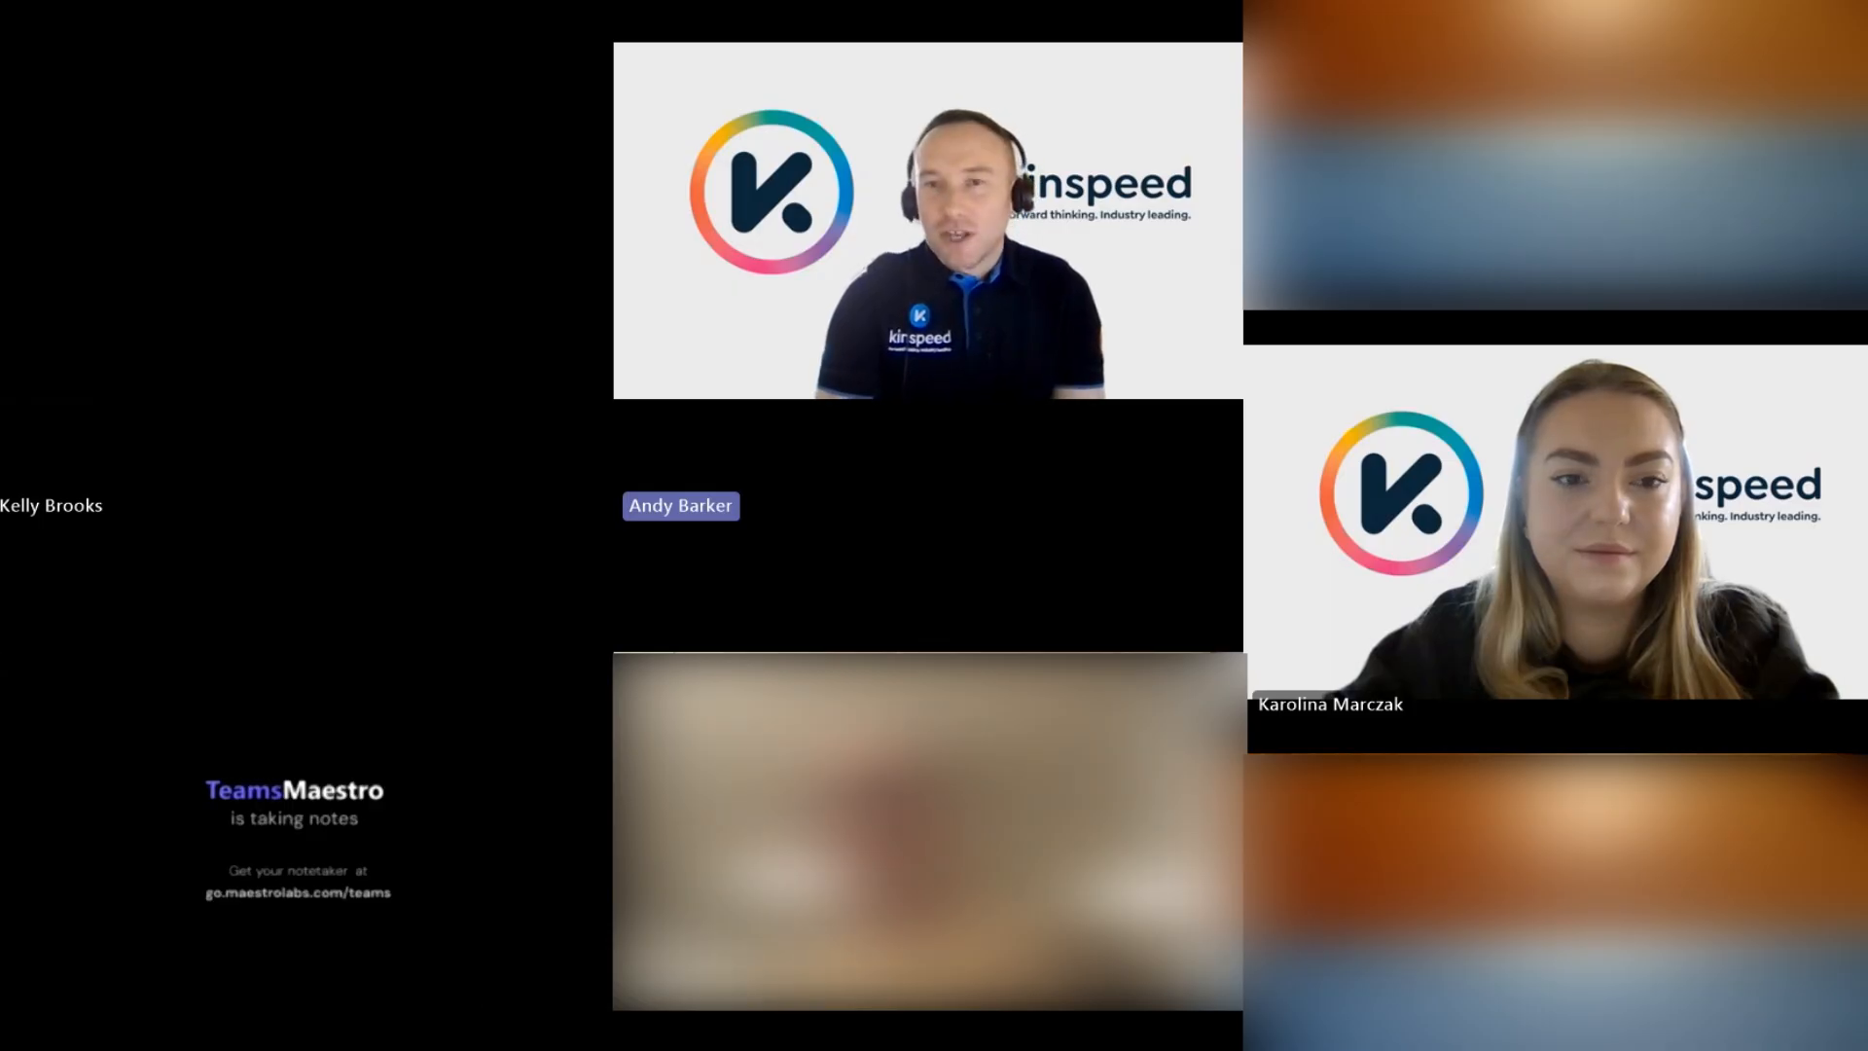